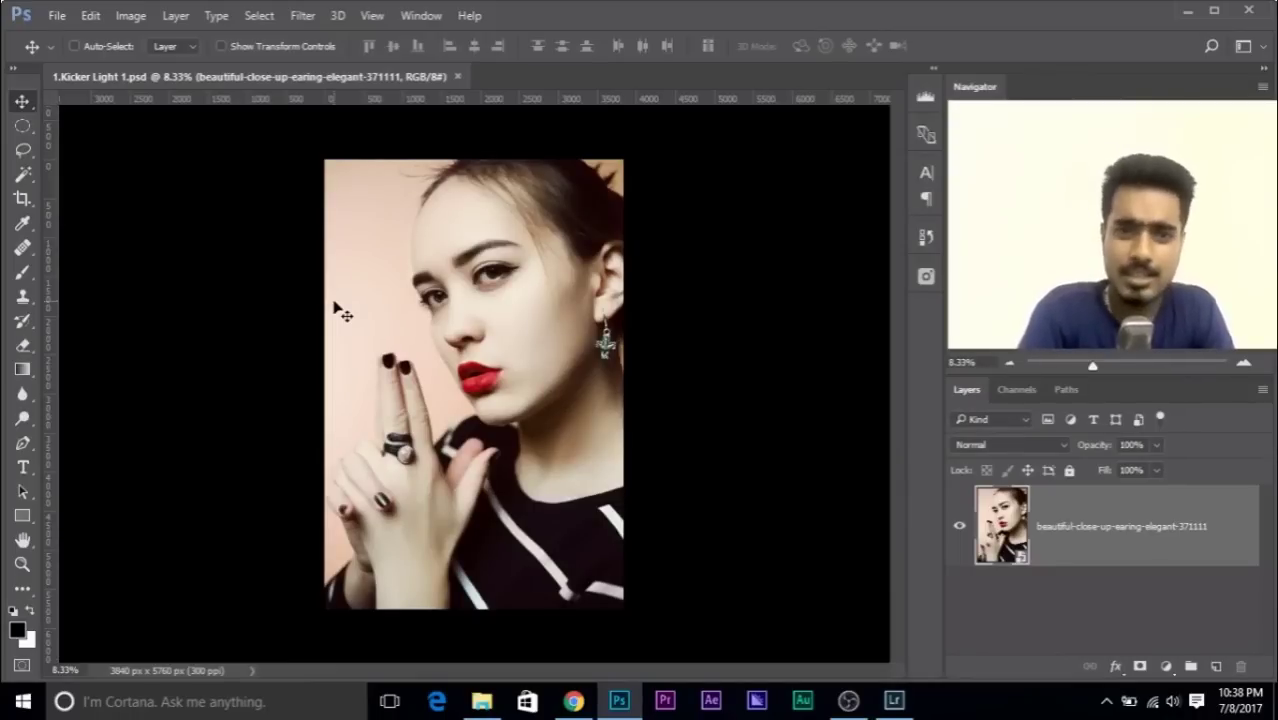
# - Add a new layer and paint a black arrow on it, pointing down at the eyebrow nearer the ear
pyautogui.hotkey('ctrl', '+')
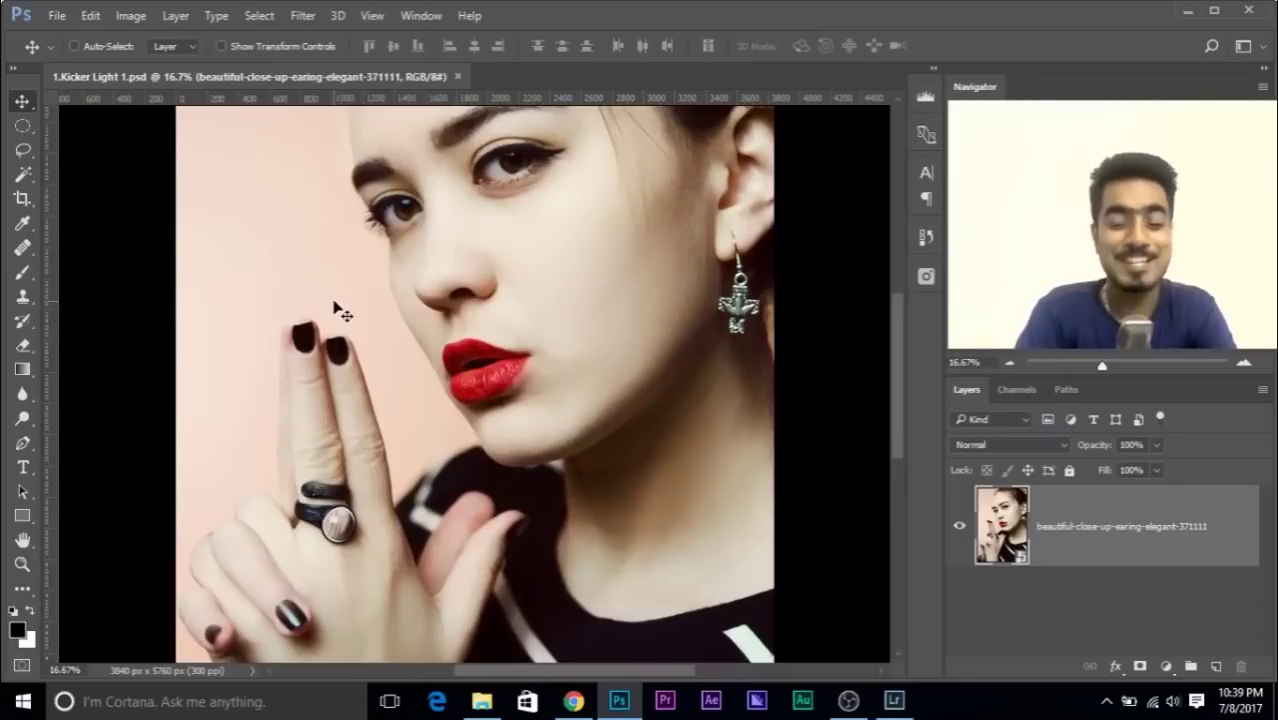
pyautogui.hotkey('ctrl', '+')
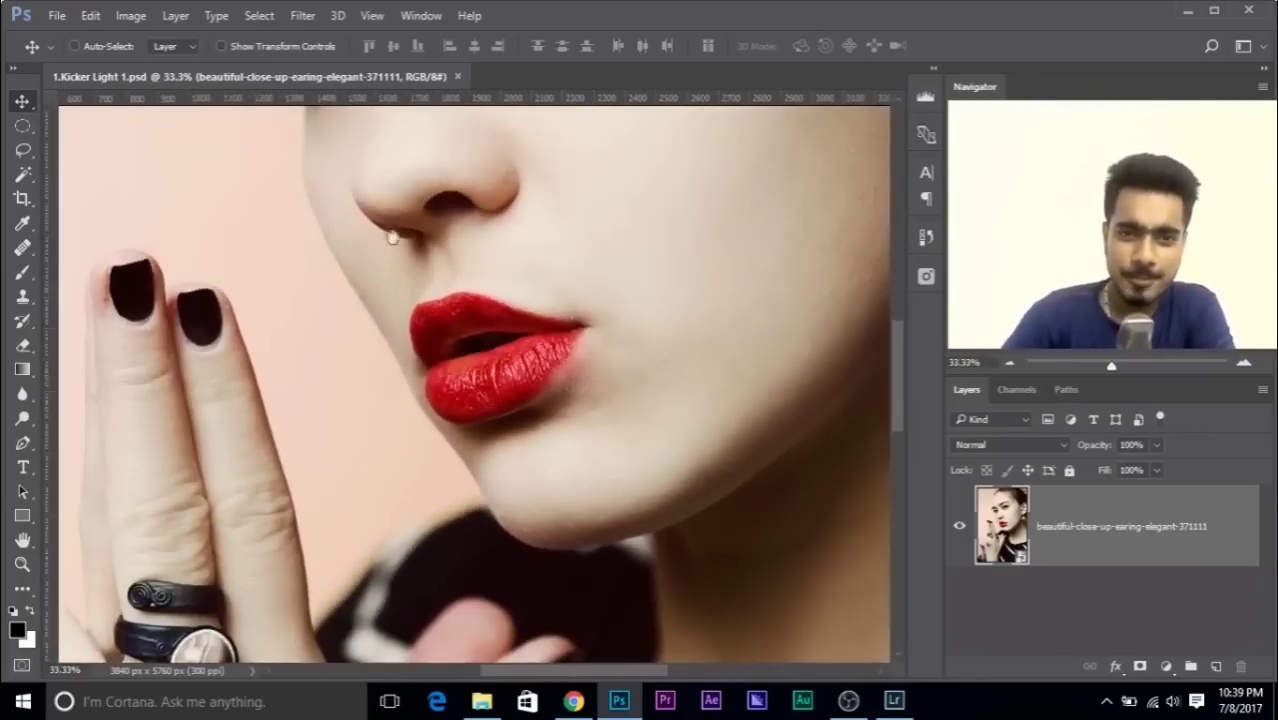
pyautogui.moveTo(351, 284); pyautogui.dragTo(419, 625)
pyautogui.moveTo(511, 294); pyautogui.dragTo(543, 371)
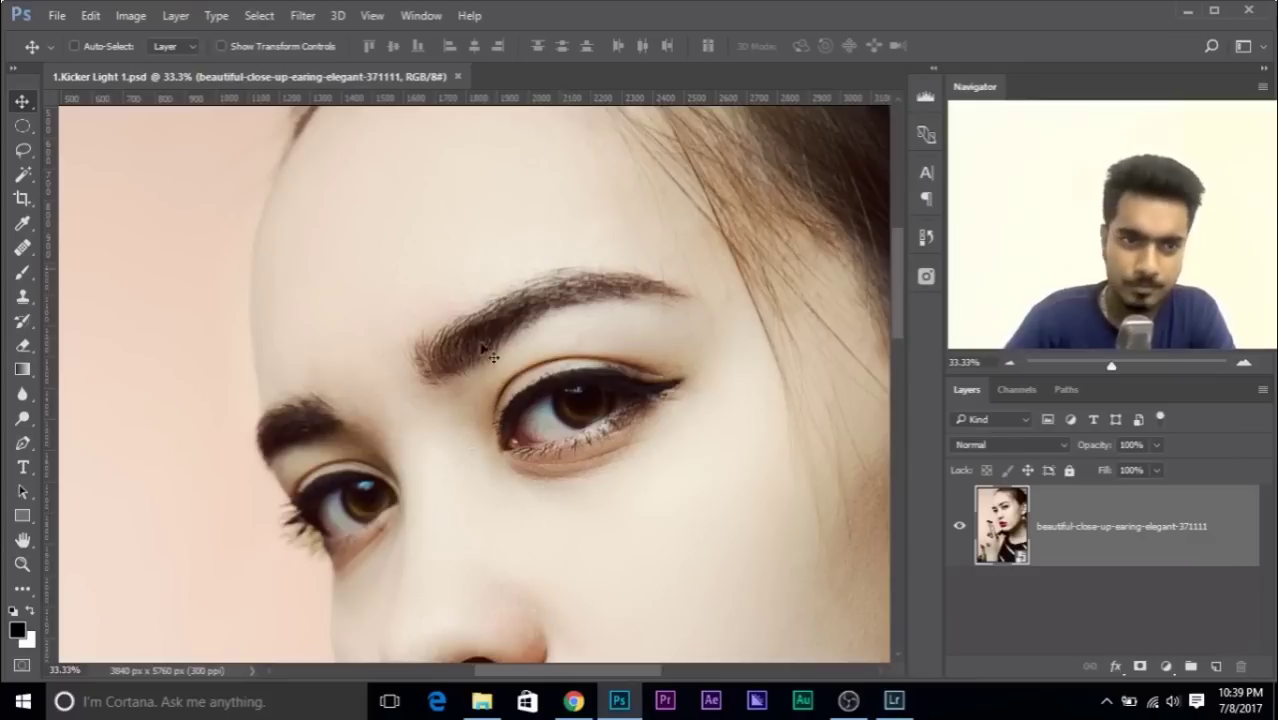
pyautogui.click(1217, 666)
pyautogui.press('b')
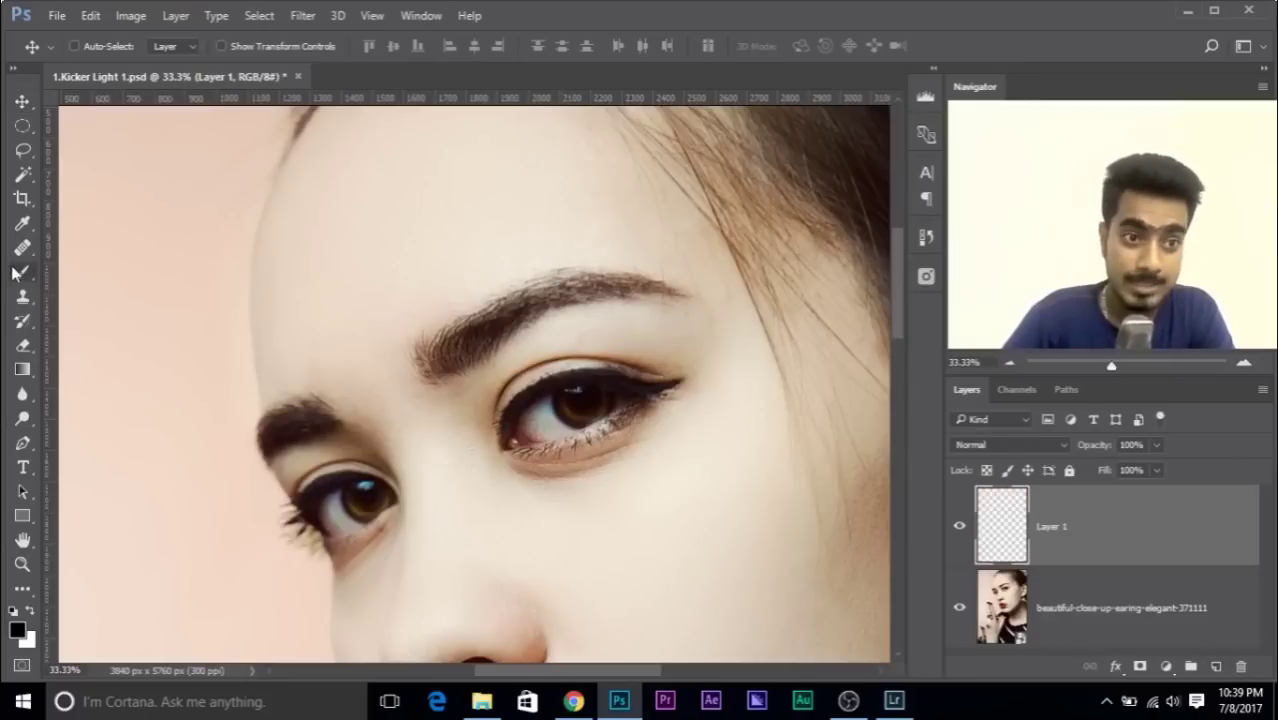
pyautogui.keyDown('alt'); pyautogui.rightClick(267, 310); pyautogui.keyUp('alt')
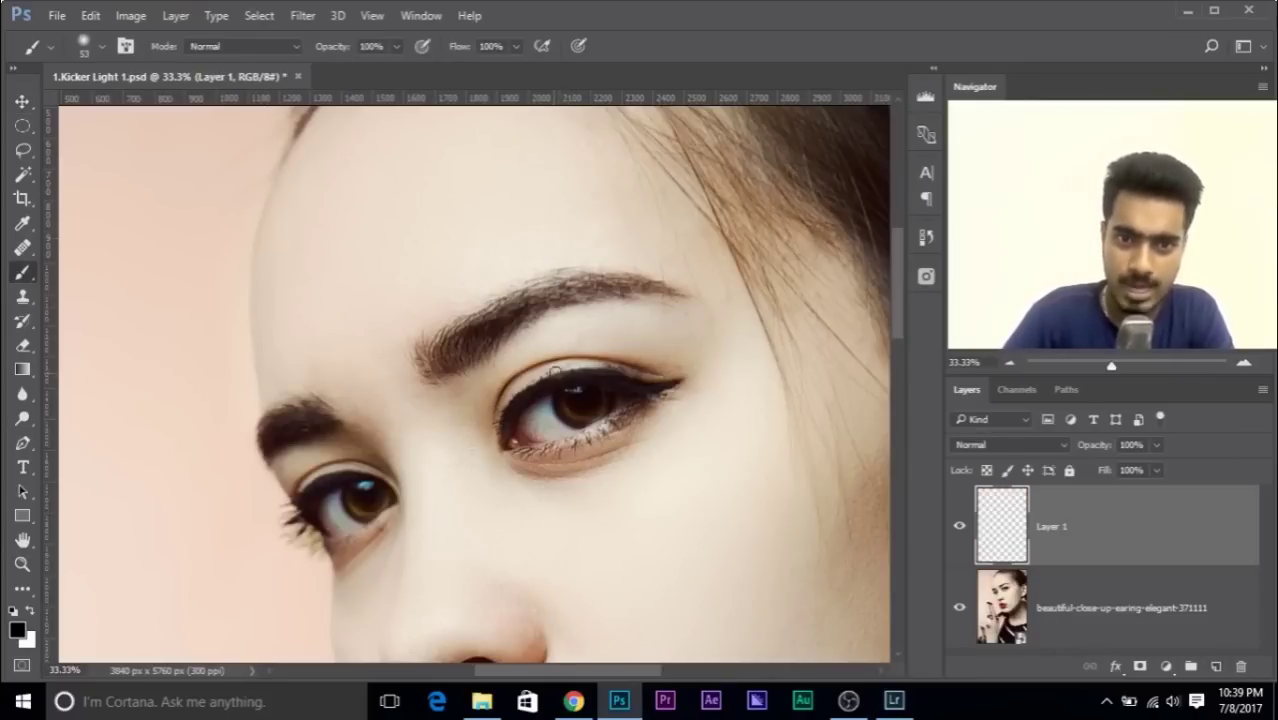
pyautogui.moveTo(515, 152); pyautogui.dragTo(548, 265)
pyautogui.moveTo(500, 226); pyautogui.dragTo(543, 265)
pyautogui.moveTo(579, 212); pyautogui.dragTo(548, 266)
# - Paint a second black arrow from the pink background pointing at the far eyebrow
pyautogui.moveTo(524, 589)
pyautogui.mouseDown()
pyautogui.moveTo(571, 394)
pyautogui.moveTo(706, 548)
pyautogui.mouseUp()
pyautogui.moveTo(336, 187); pyautogui.dragTo(458, 333)
pyautogui.moveTo(437, 273); pyautogui.dragTo(460, 335)
pyautogui.moveTo(460, 335); pyautogui.dragTo(399, 325)
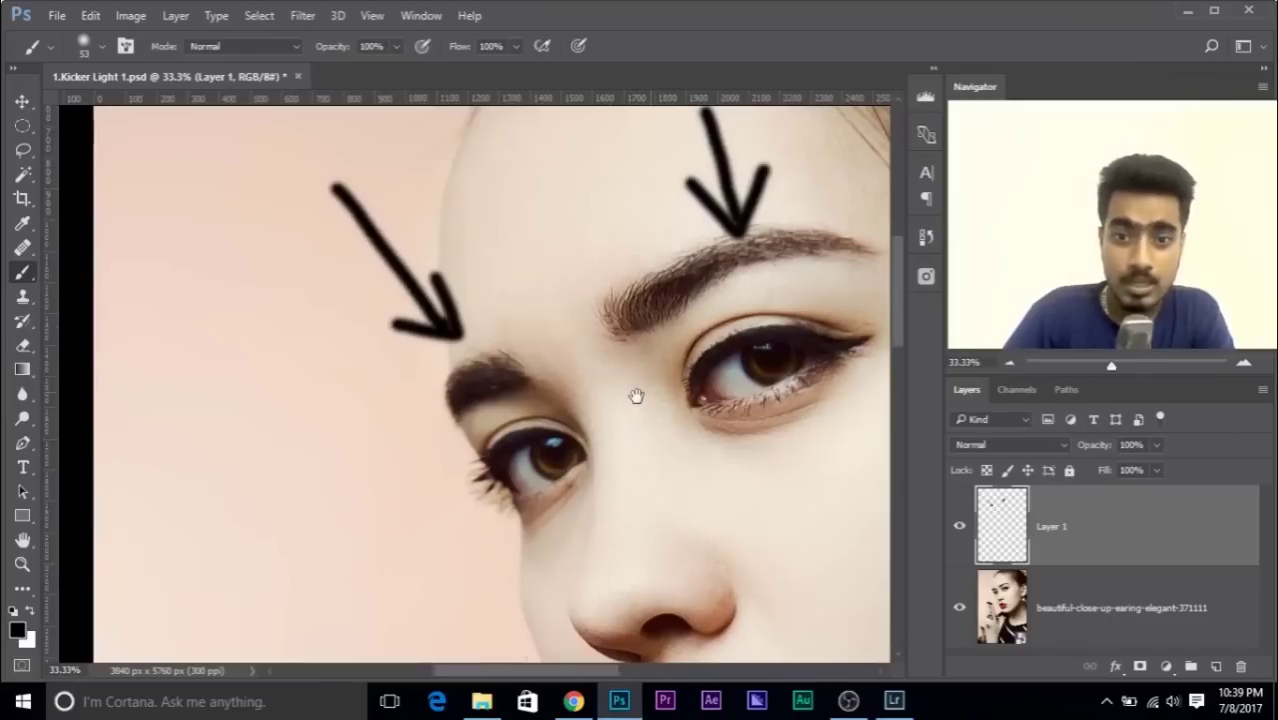
# - Examine the irises and catchlights of both eyes up close
pyautogui.hscroll(2, 633, 391)
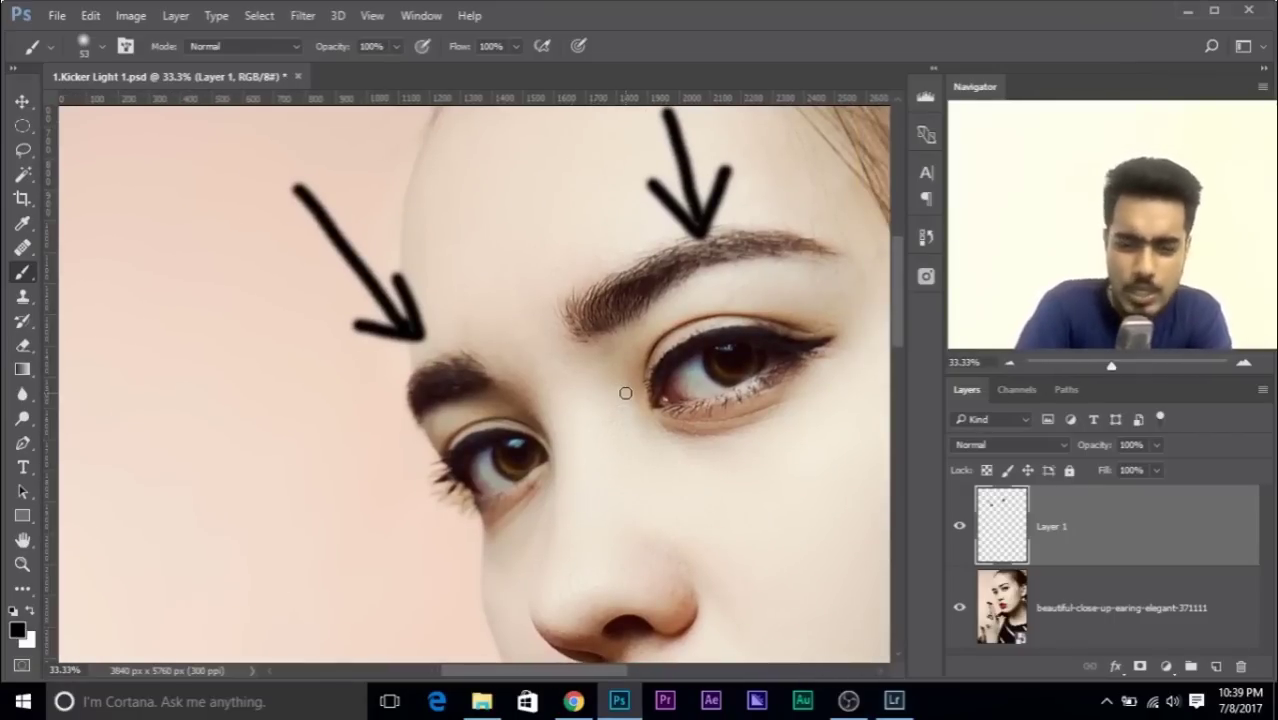
pyautogui.scroll(5, 625, 393)
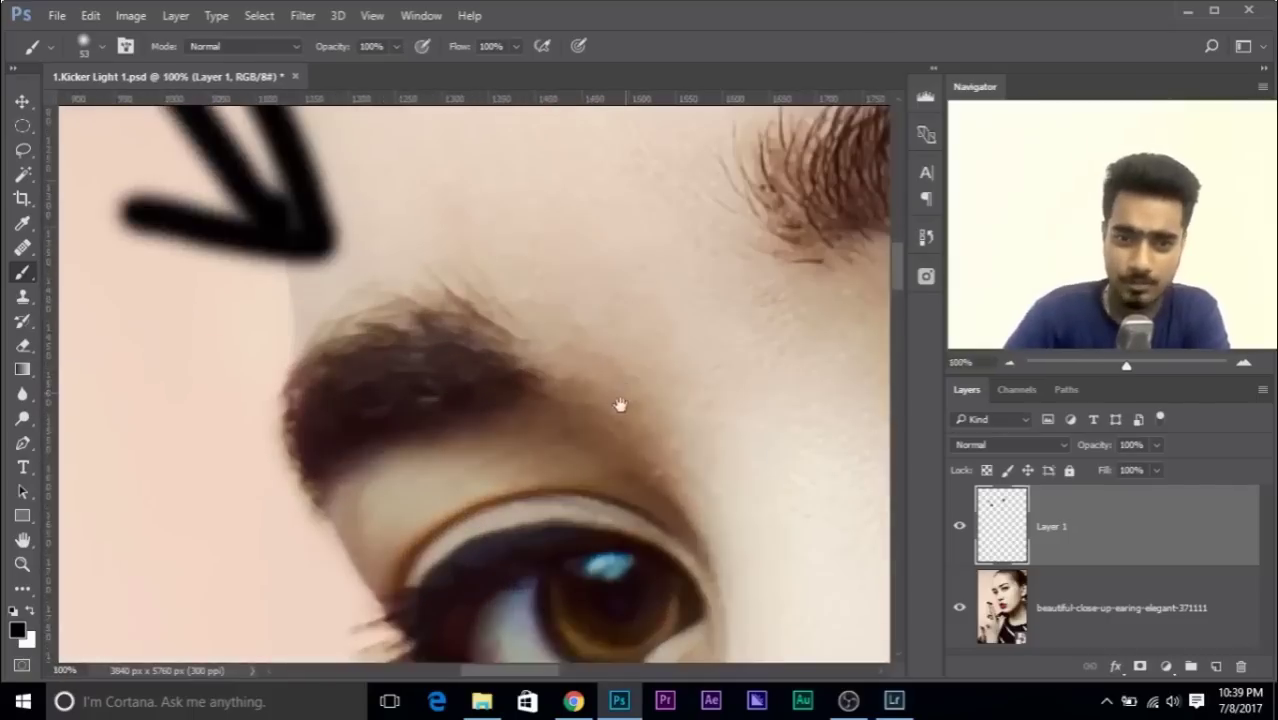
pyautogui.moveTo(622, 408); pyautogui.dragTo(385, 174)
pyautogui.moveTo(605, 293); pyautogui.dragTo(280, 448)
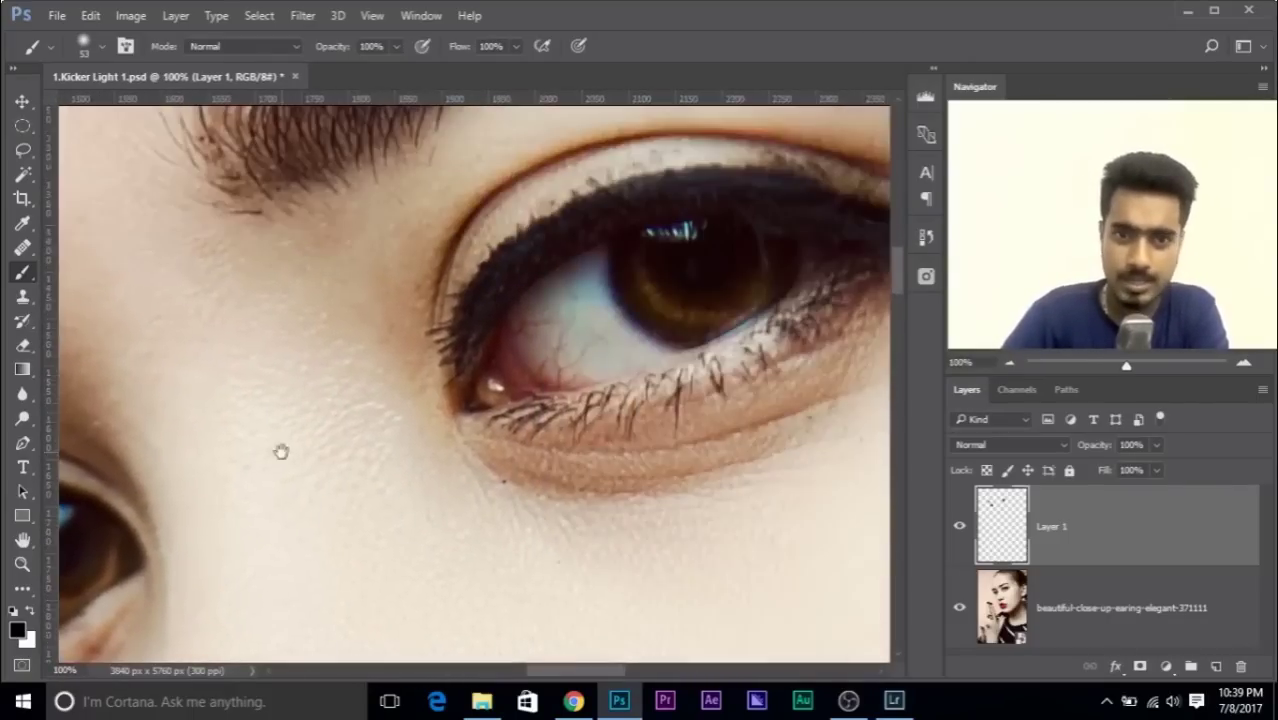
pyautogui.click(665, 232)
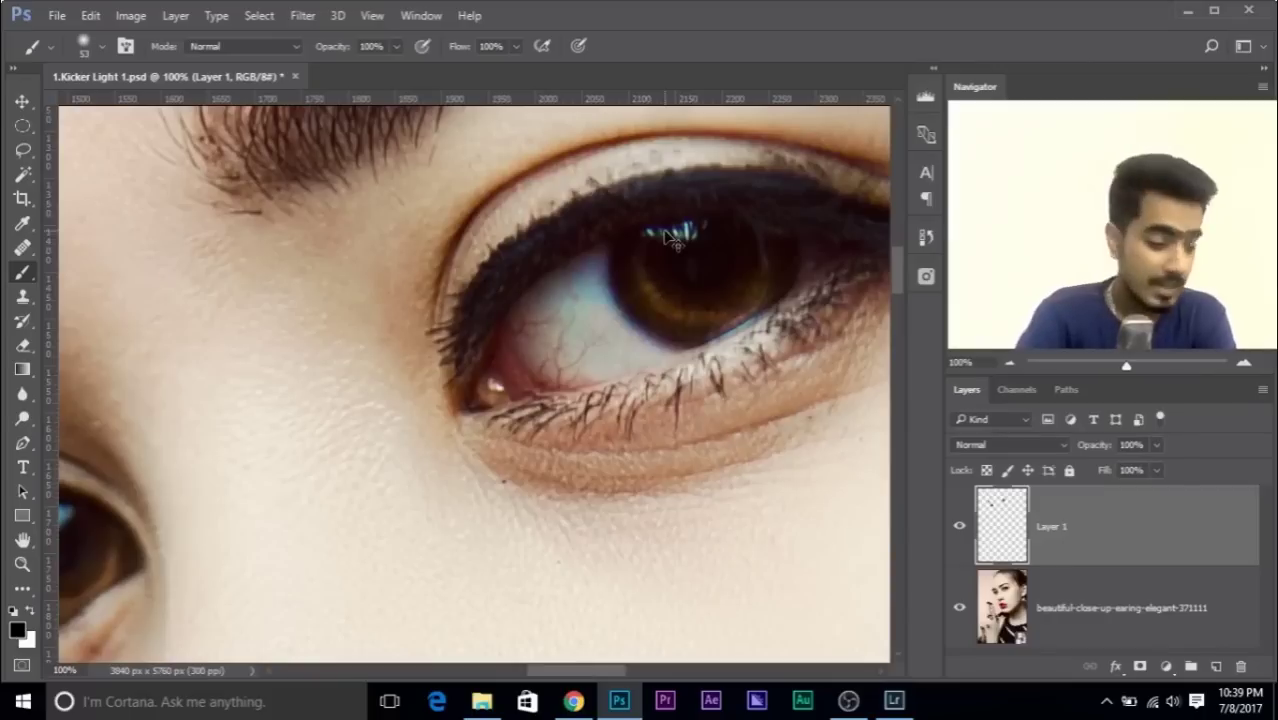
pyautogui.hotkey('ctrl', '-')
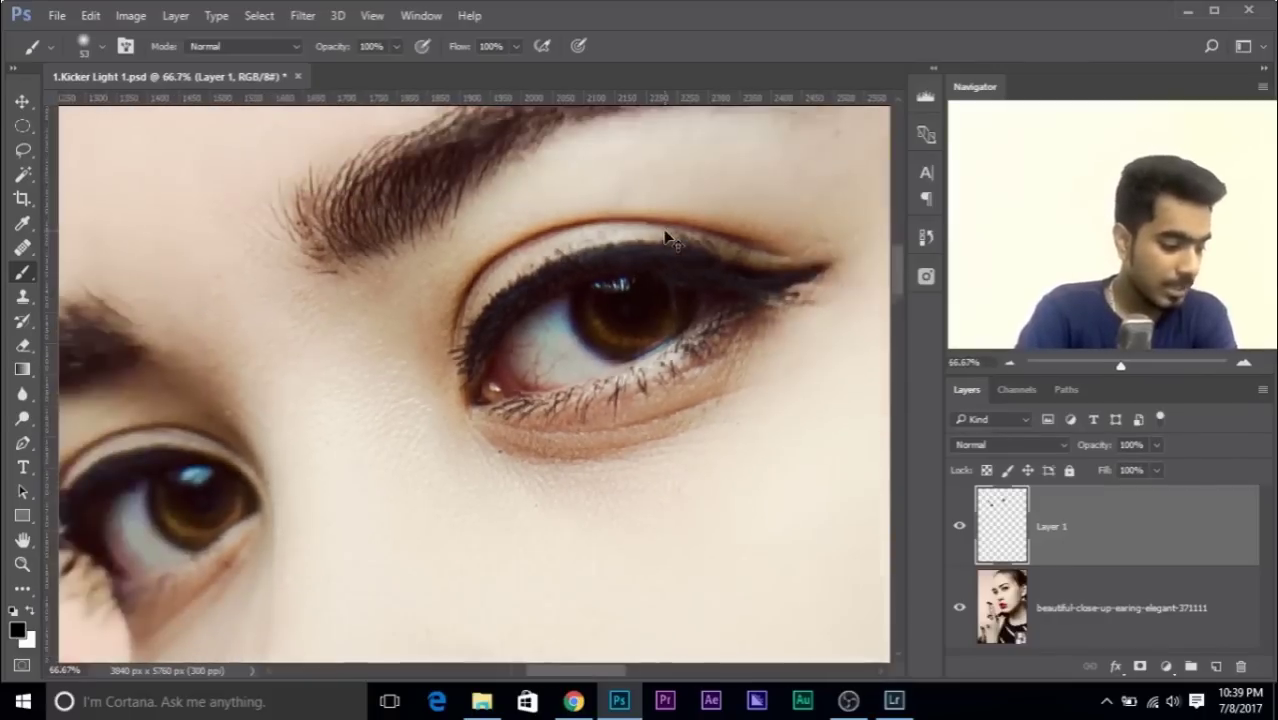
pyautogui.hotkey('ctrl', '-')
pyautogui.hotkey('ctrl', '-')
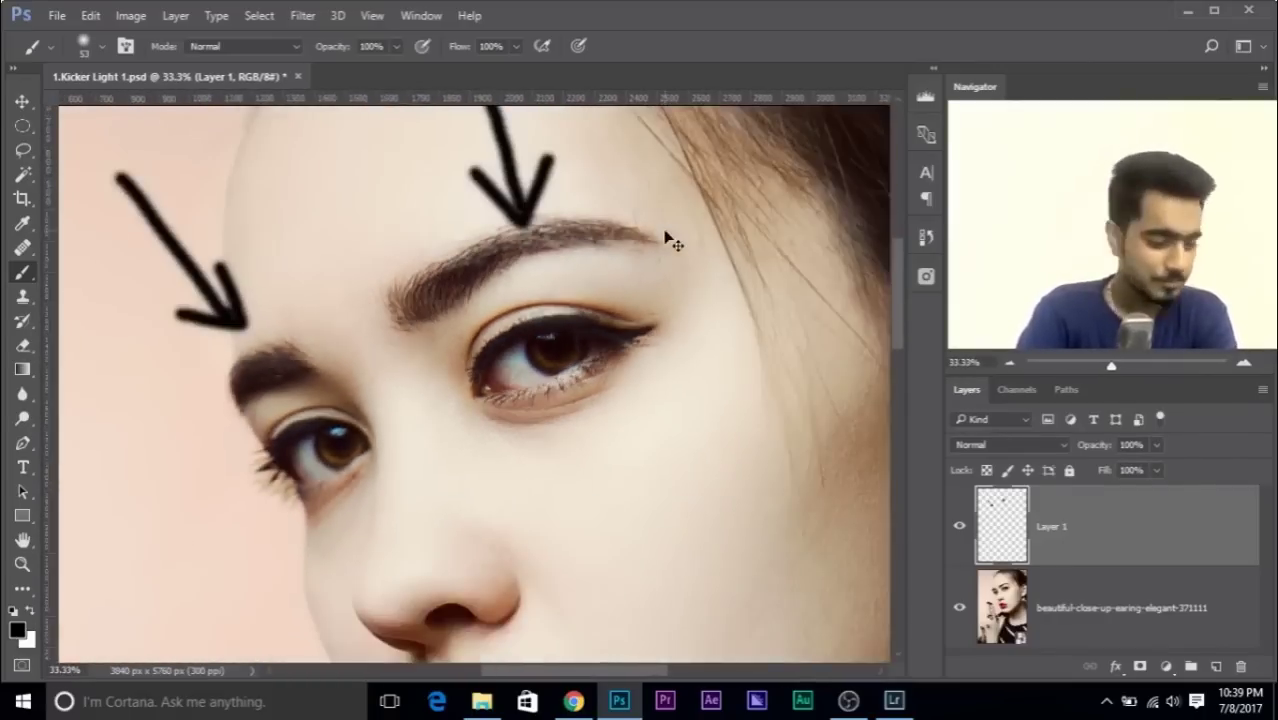
pyautogui.hotkey('ctrl', '+')
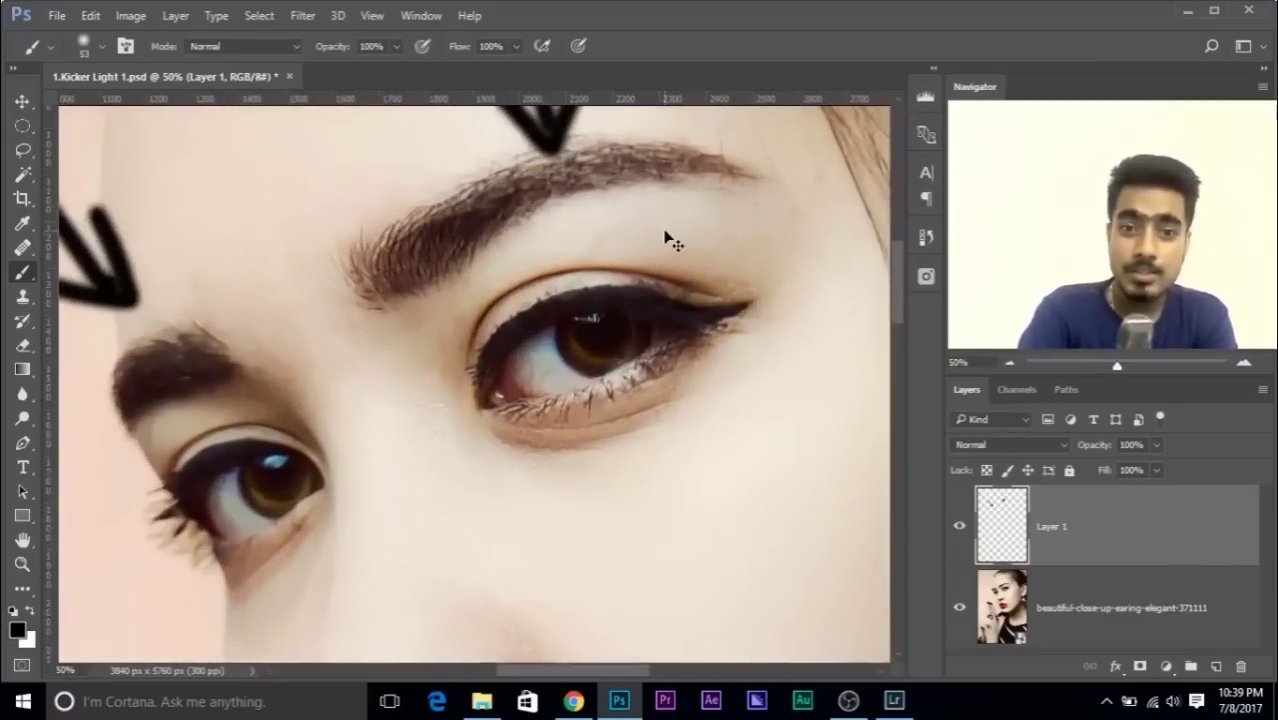
pyautogui.hotkey('ctrl', '-')
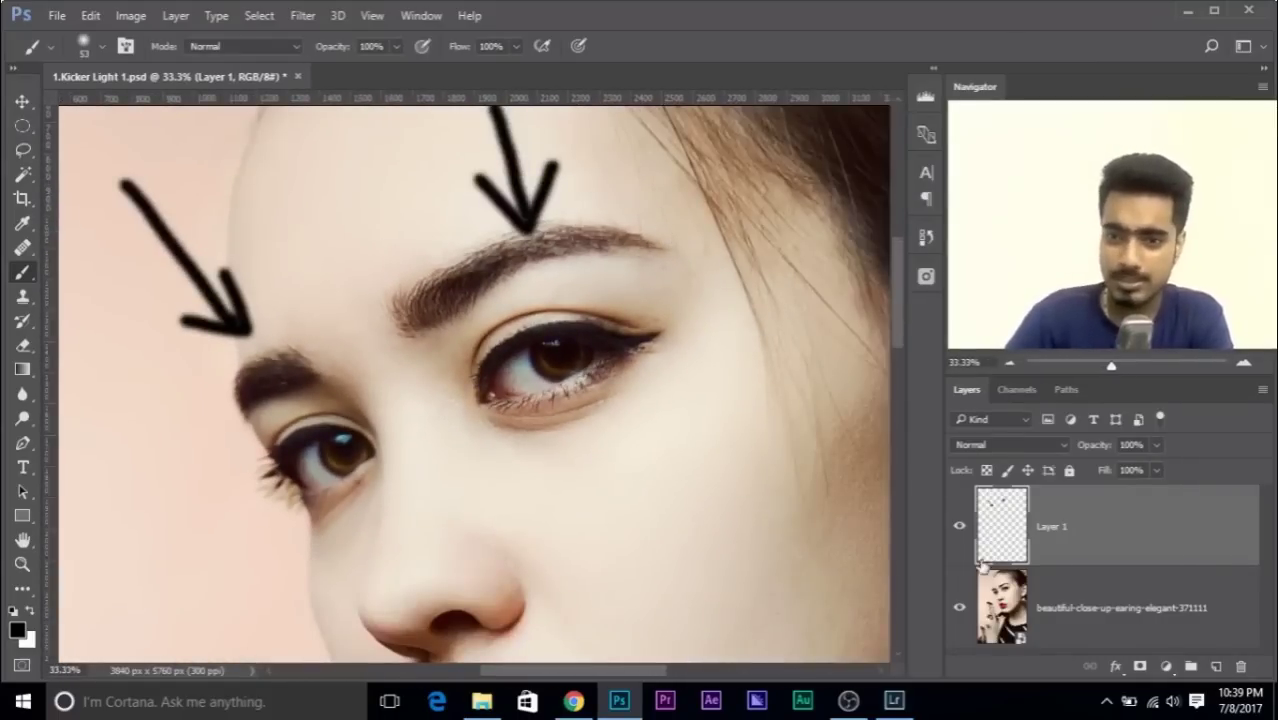
# - Delete the layer with the arrows and add a new empty layer above the portrait
pyautogui.click(960, 525)
pyautogui.moveTo(1219, 557); pyautogui.dragTo(1240, 666)
pyautogui.click(1216, 666)
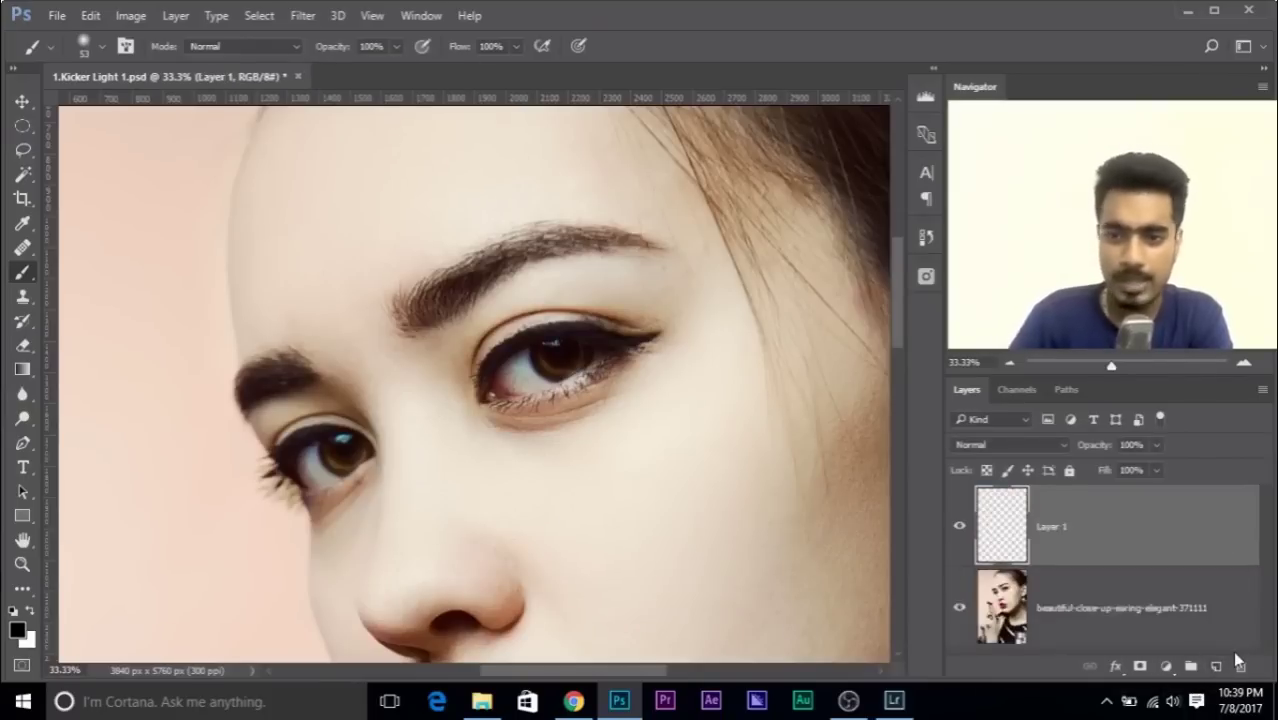
# - Draw an elliptical marquee selection of about 174 by 170 px around the iris of the eye nearer the ear
pyautogui.hotkey('ctrl', '+')
pyautogui.hotkey('ctrl', '+')
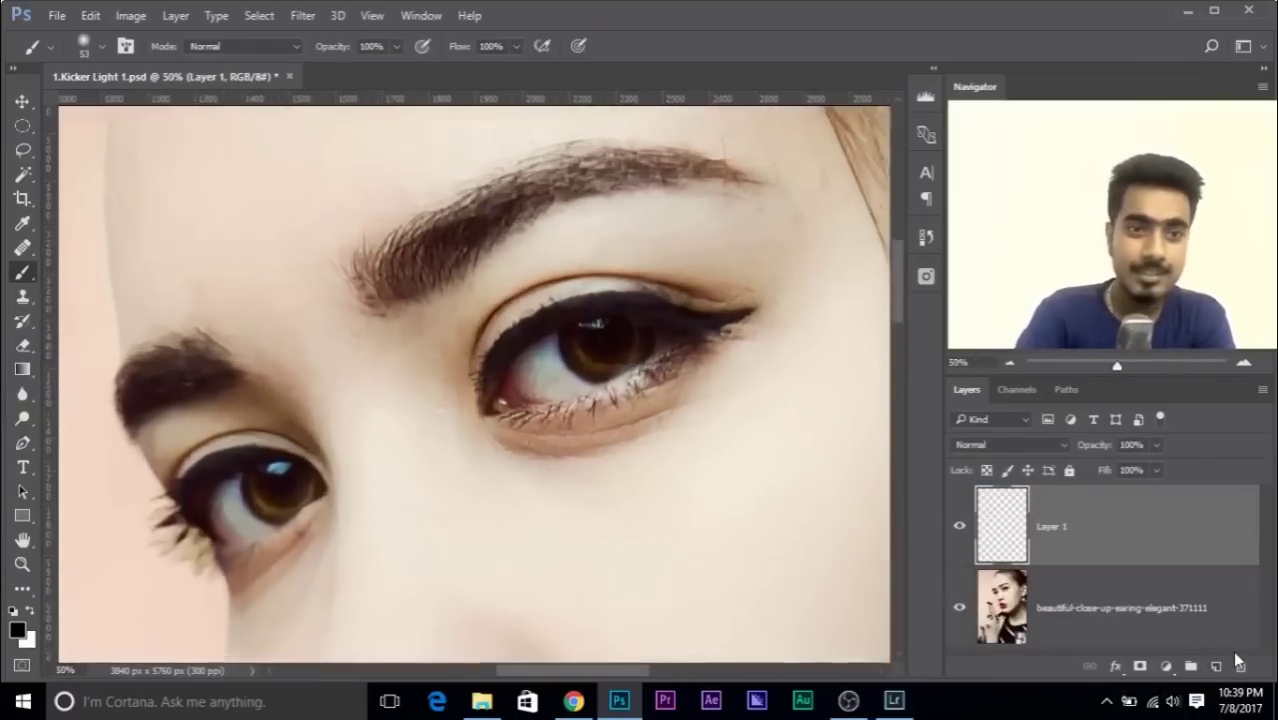
pyautogui.hscroll(-3, 565, 400)
pyautogui.rightClick(22, 126)
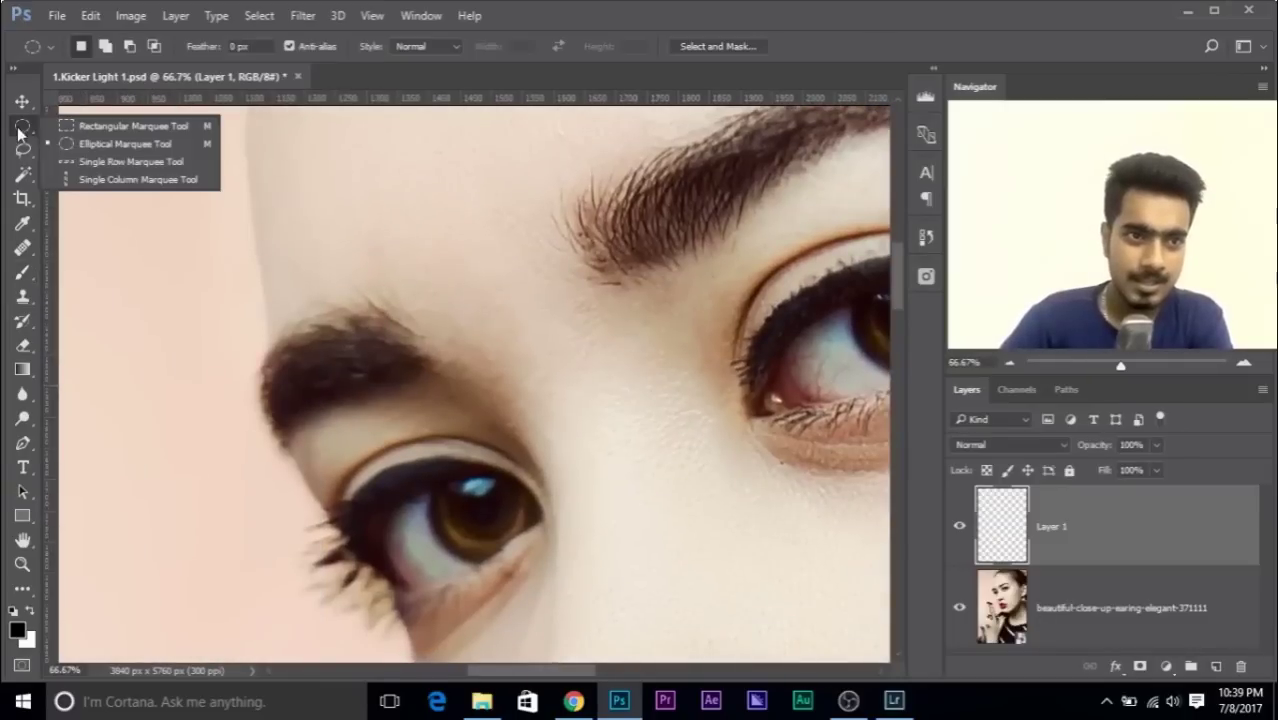
pyautogui.click(84, 152)
pyautogui.moveTo(636, 488); pyautogui.dragTo(218, 424)
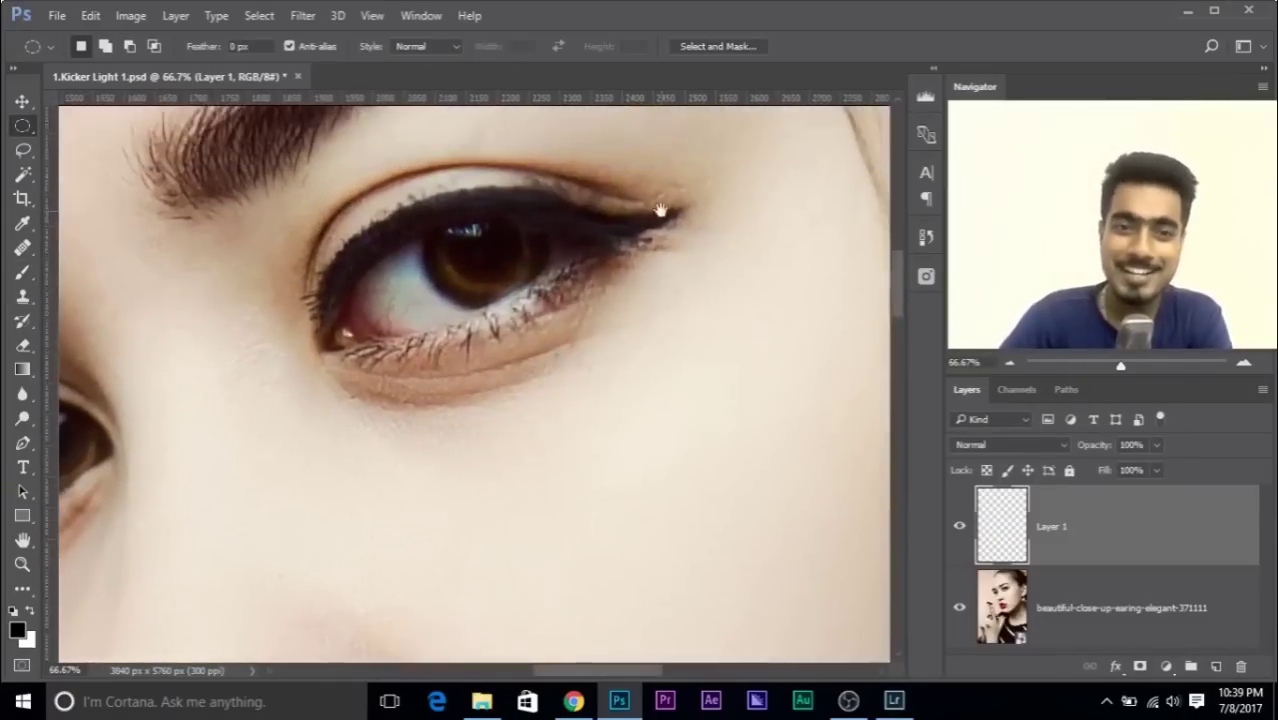
pyautogui.moveTo(462, 226); pyautogui.dragTo(543, 300)
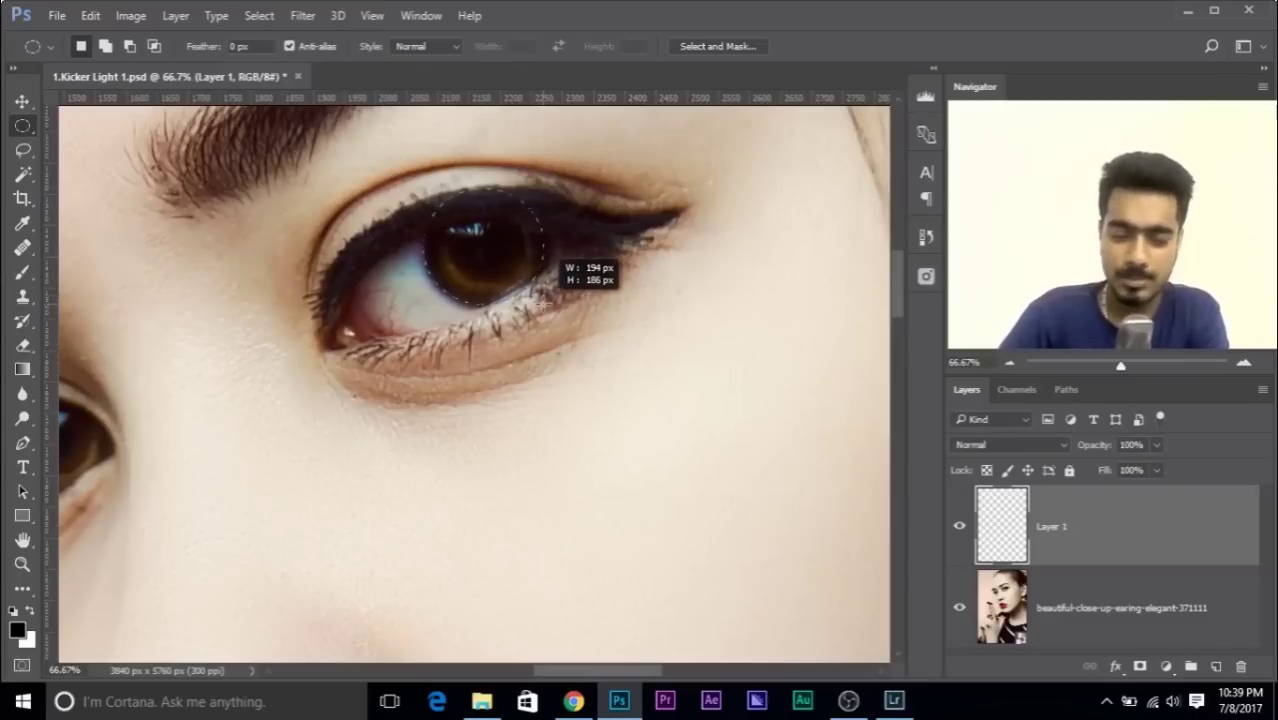
pyautogui.moveTo(543, 300); pyautogui.dragTo(566, 321)
pyautogui.moveTo(575, 248); pyautogui.dragTo(542, 234)
pyautogui.moveTo(556, 298); pyautogui.dragTo(589, 313)
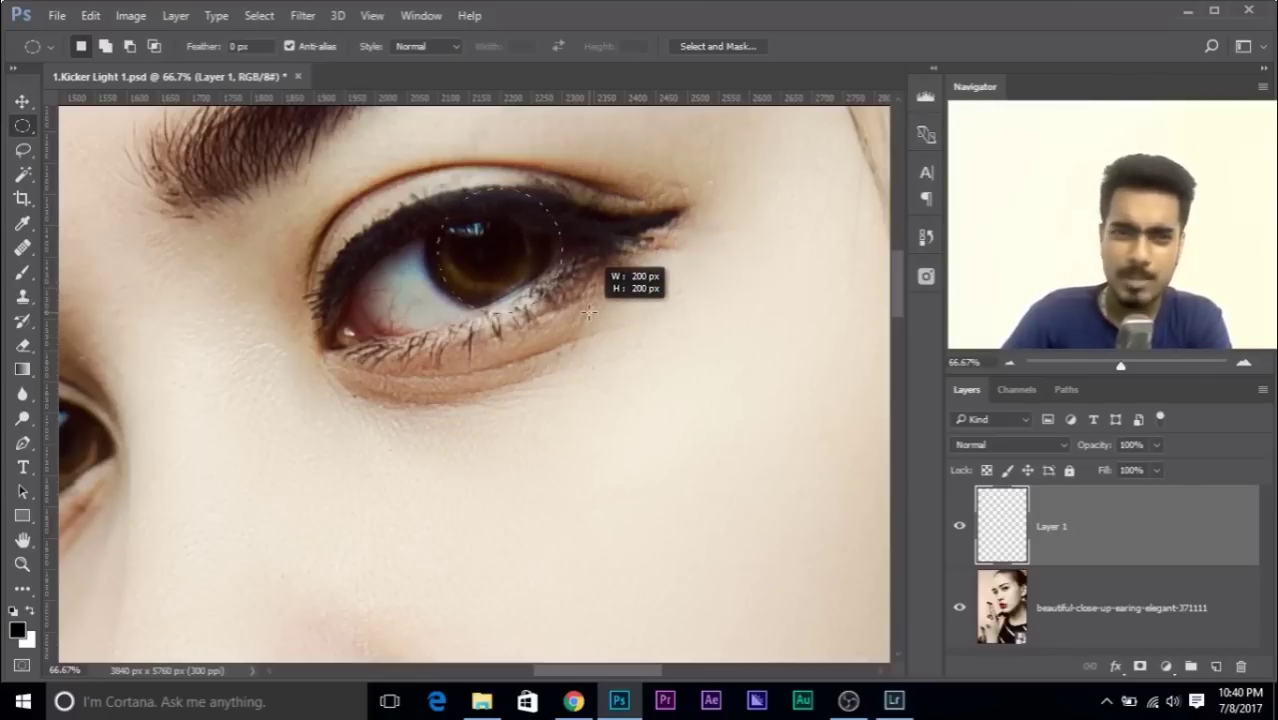
pyautogui.moveTo(589, 313); pyautogui.dragTo(540, 300)
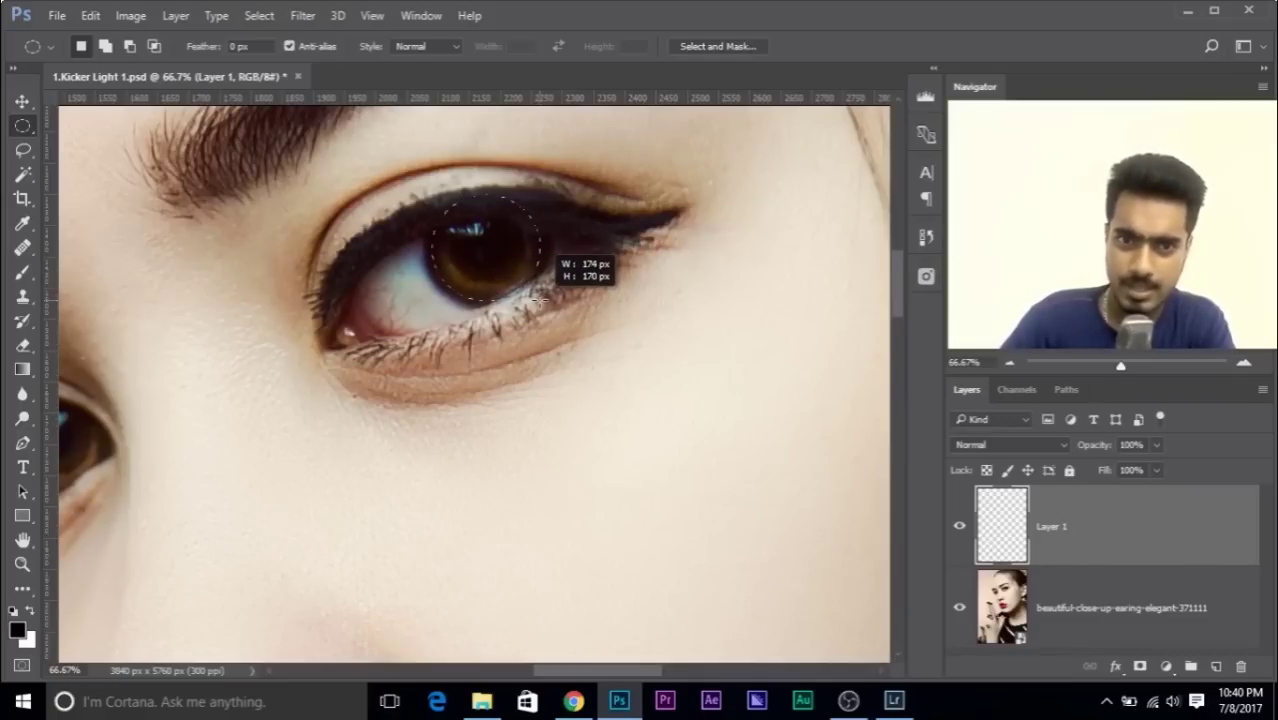
pyautogui.moveTo(540, 300); pyautogui.dragTo(539, 301)
# - Subtract the upper part of the iris selection with the Polygonal Lasso, cutting diagonally so only the lower part stays selected
pyautogui.scroll(1, 530, 321)
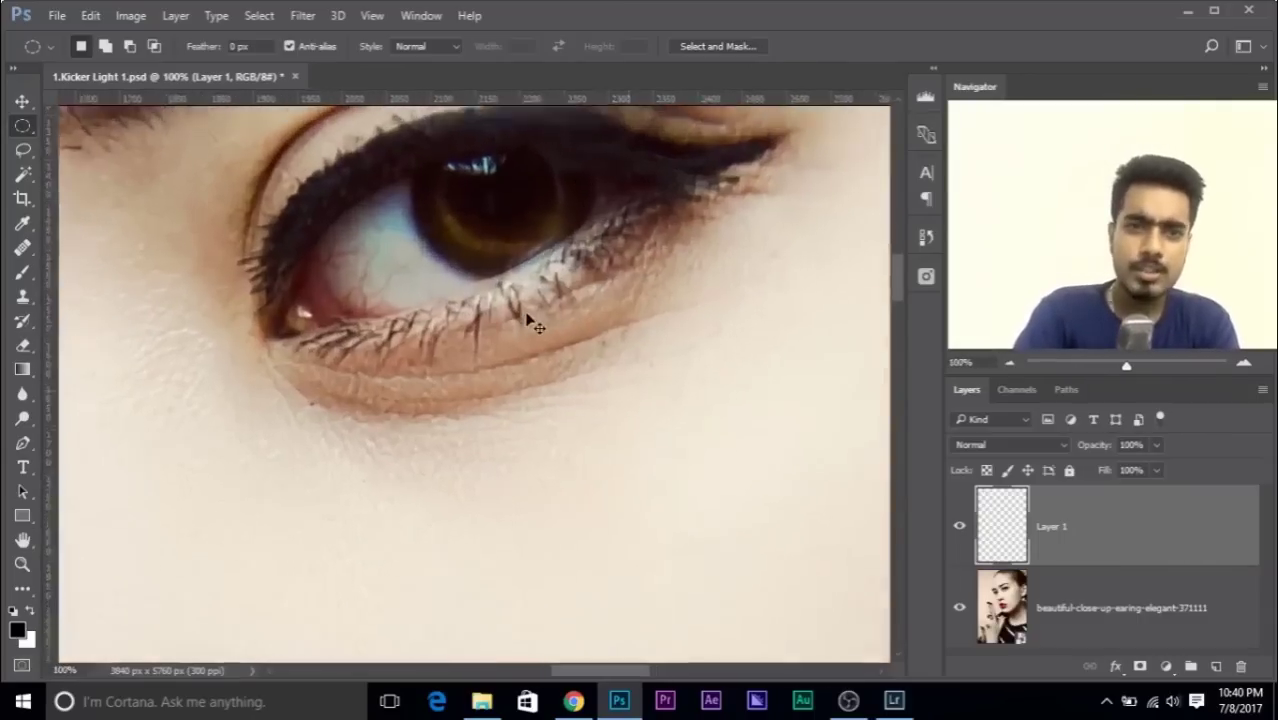
pyautogui.scroll(-3, 530, 321)
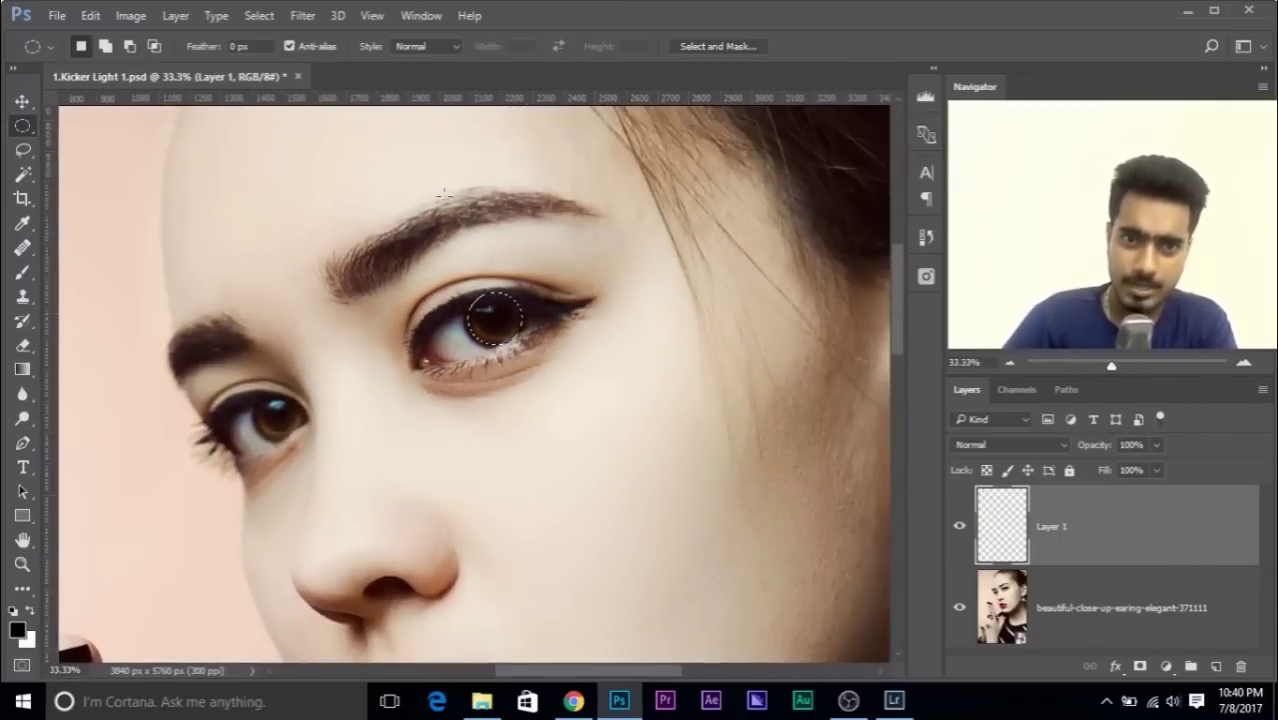
pyautogui.scroll(2, 462, 296)
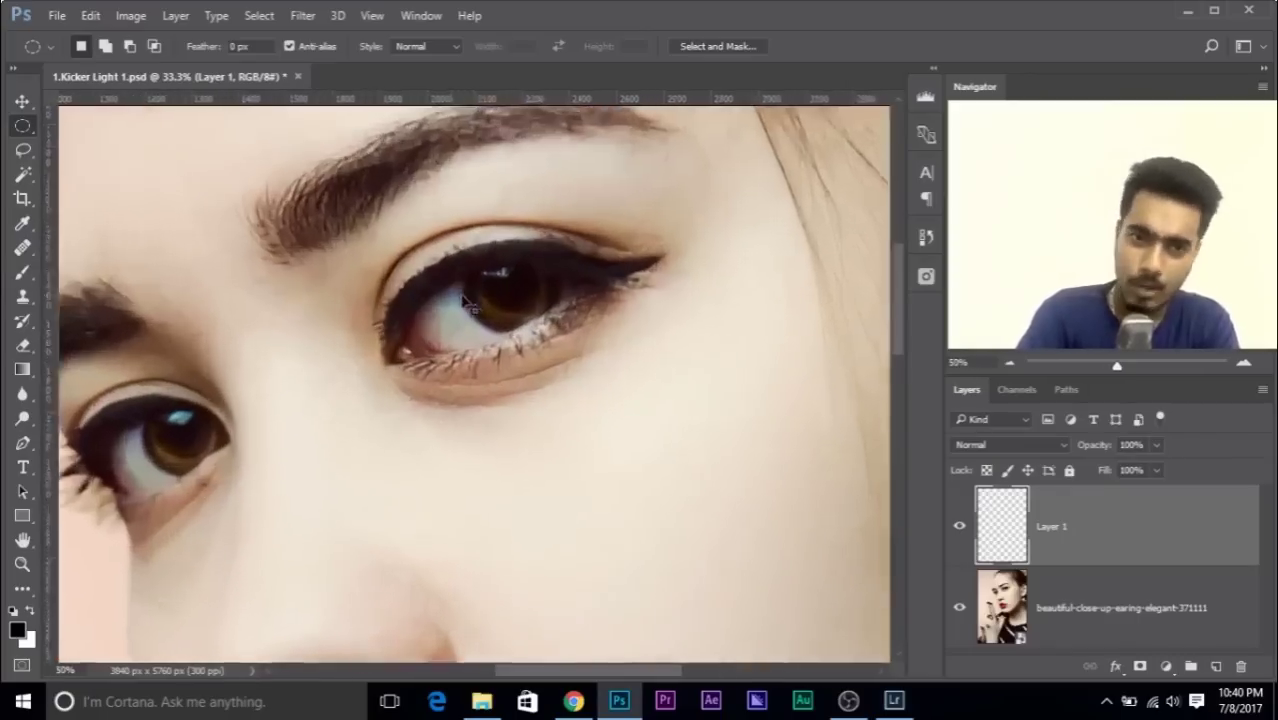
pyautogui.click(22, 149)
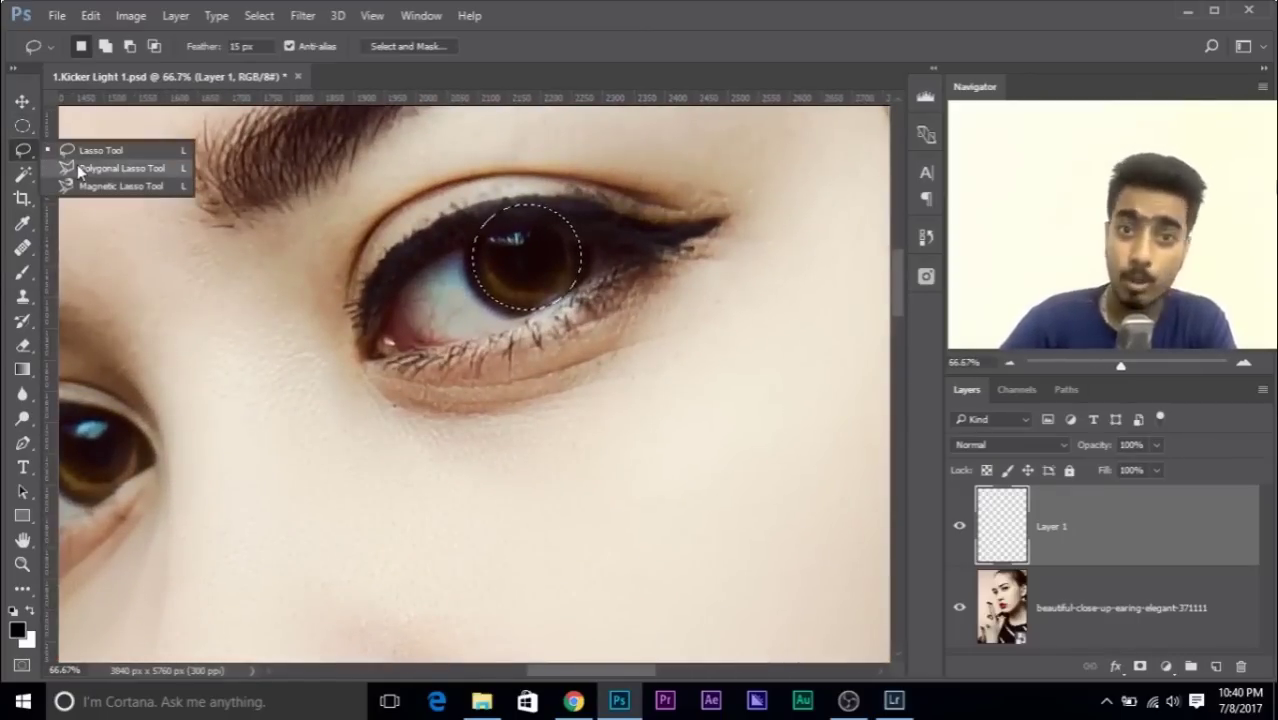
pyautogui.click(105, 168)
pyautogui.scroll(3, 520, 330)
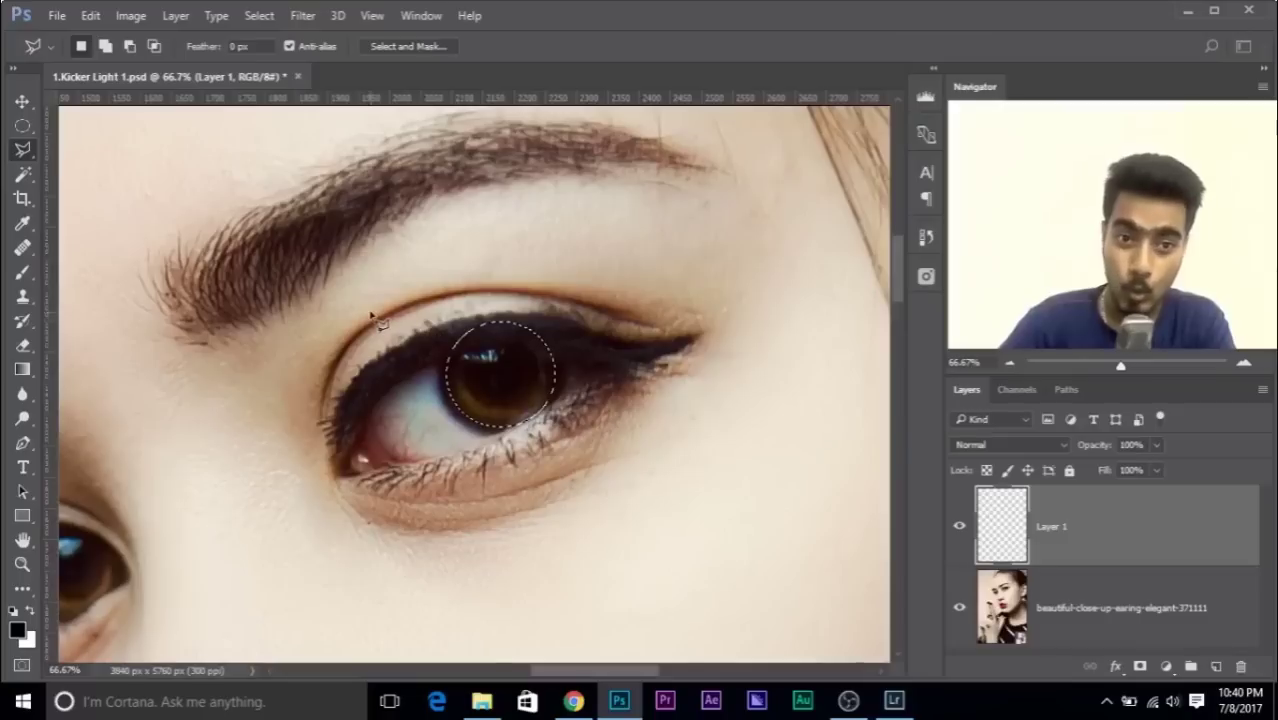
pyautogui.press('alt')
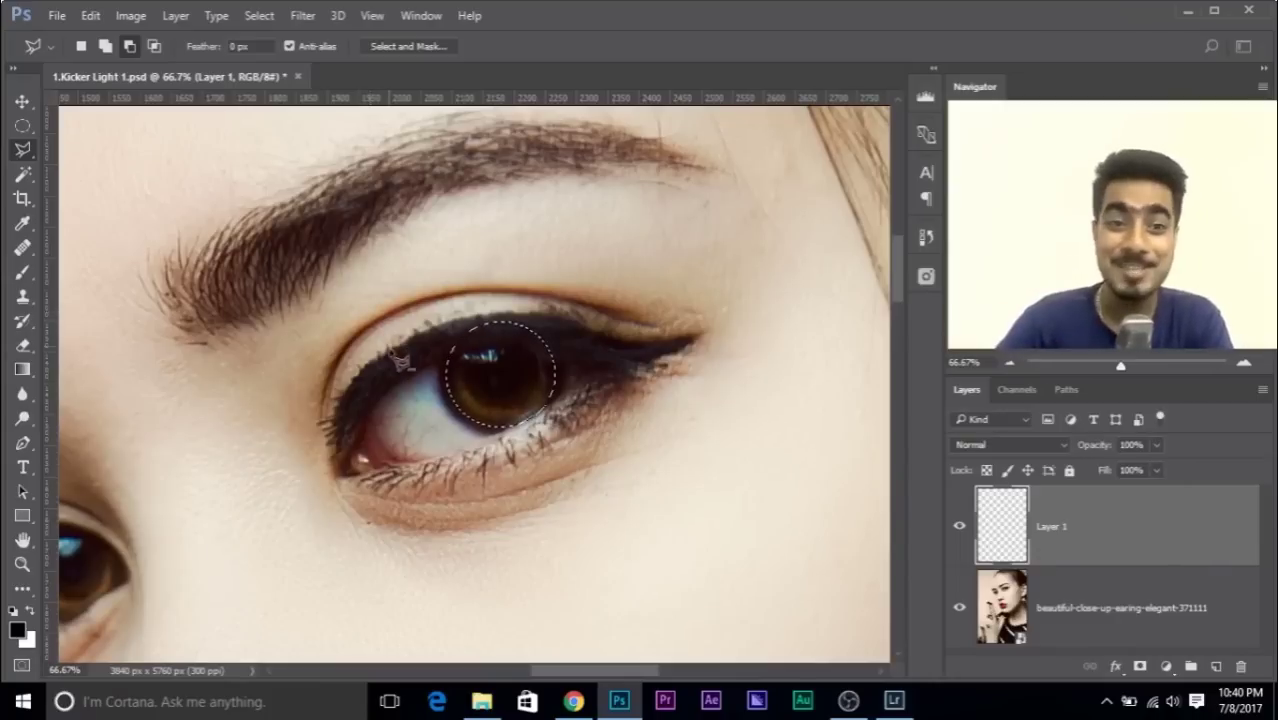
pyautogui.press('alt')
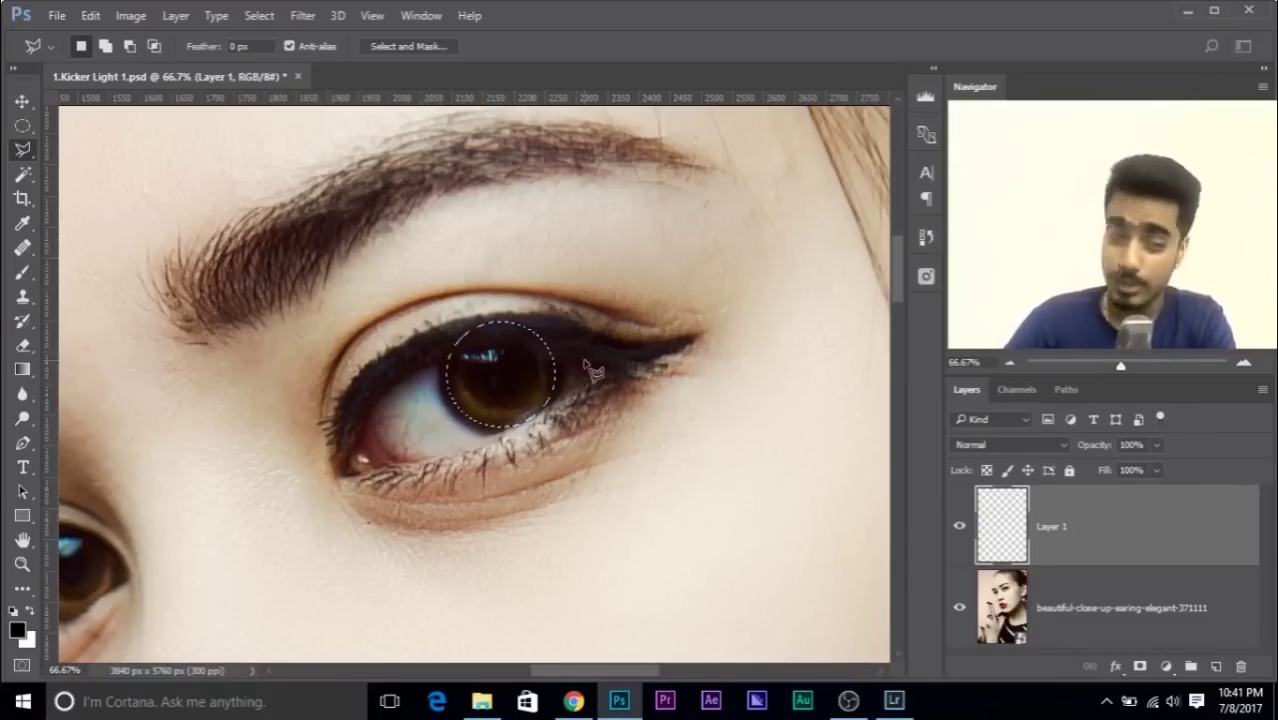
pyautogui.press('alt')
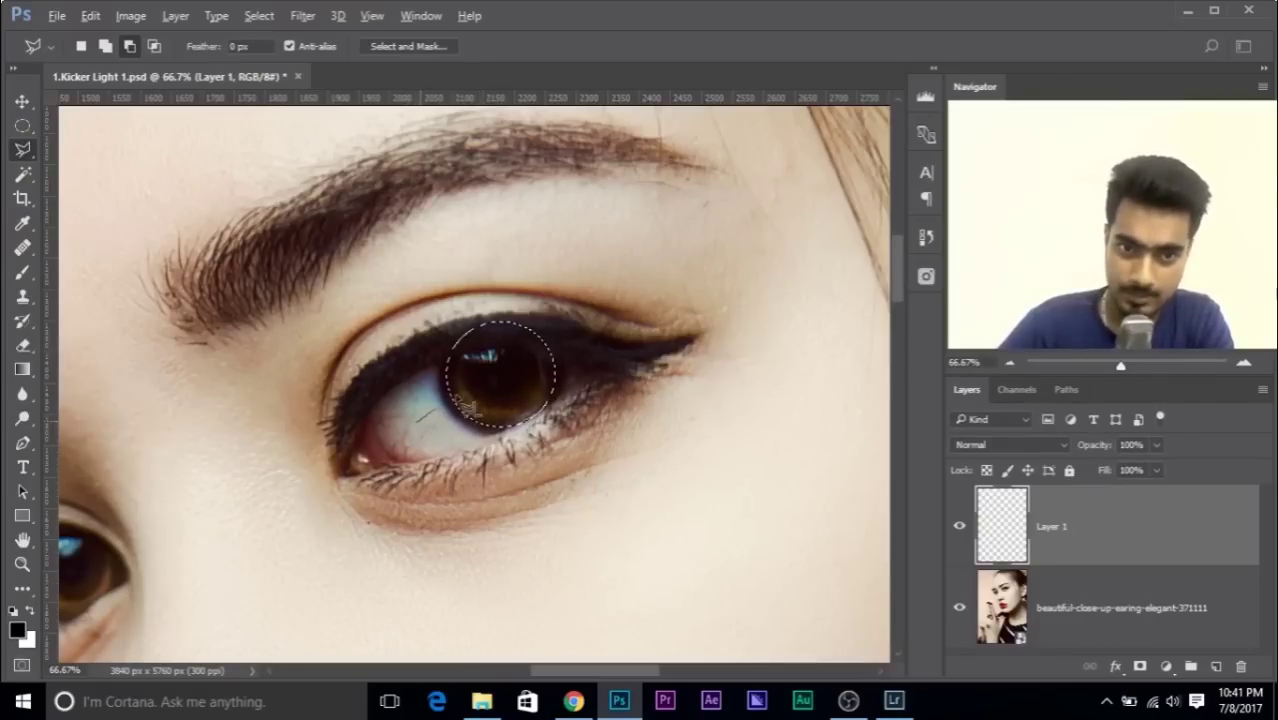
pyautogui.click(604, 336)
pyautogui.click(448, 213)
pyautogui.click(343, 297)
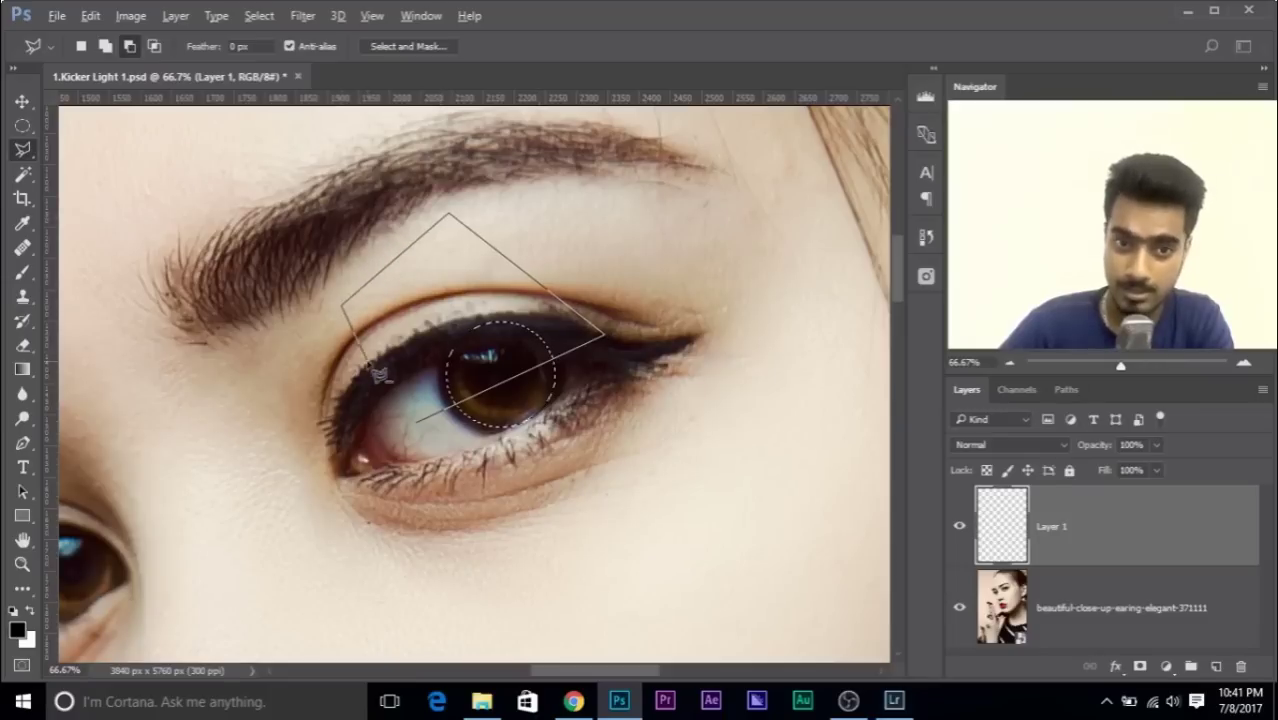
pyautogui.click(416, 421)
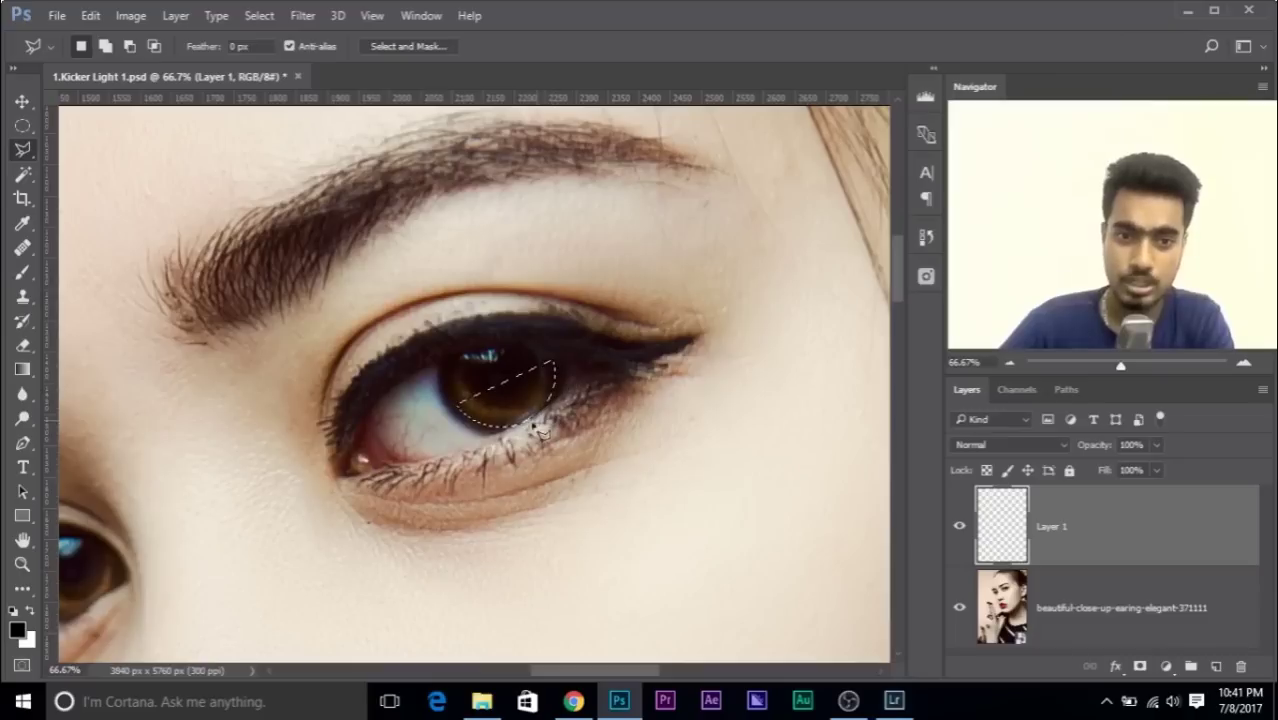
# - Subtract an elliptical area around the pupil from the lower iris selection with the Elliptical Marquee, leaving only a curved crescent selected
pyautogui.scroll(1, 378, 381)
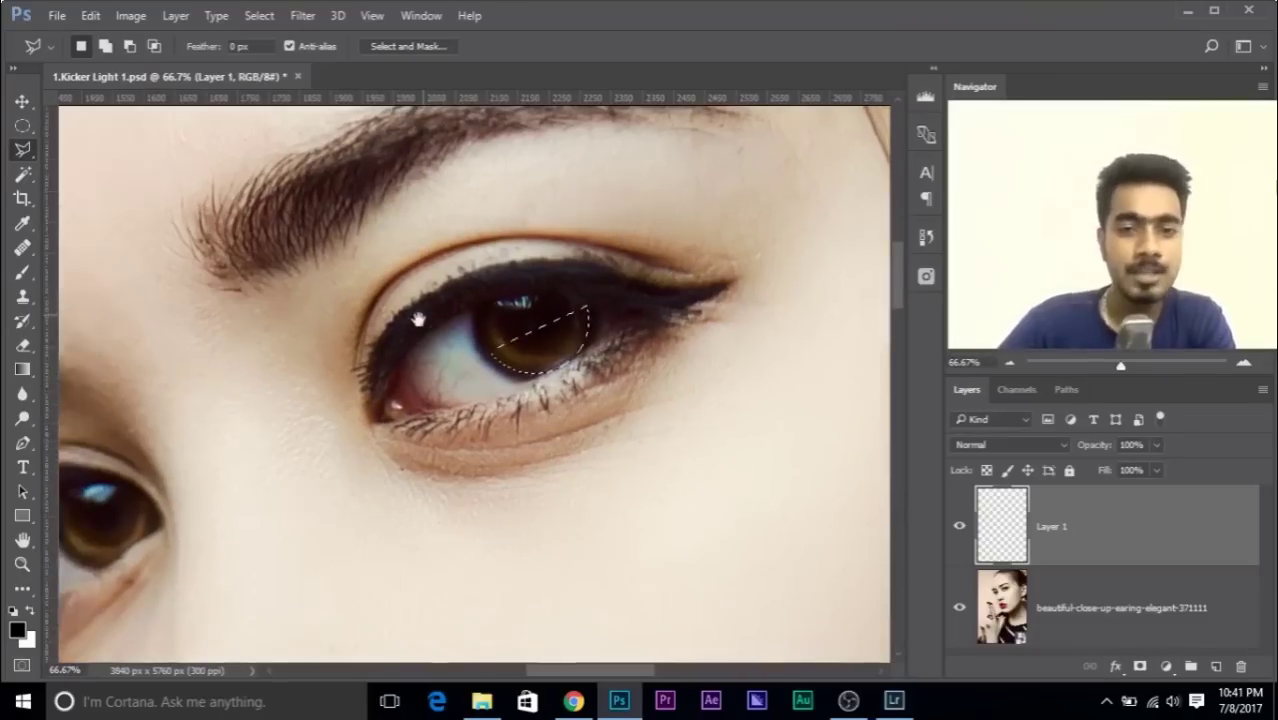
pyautogui.scroll(2, 425, 332)
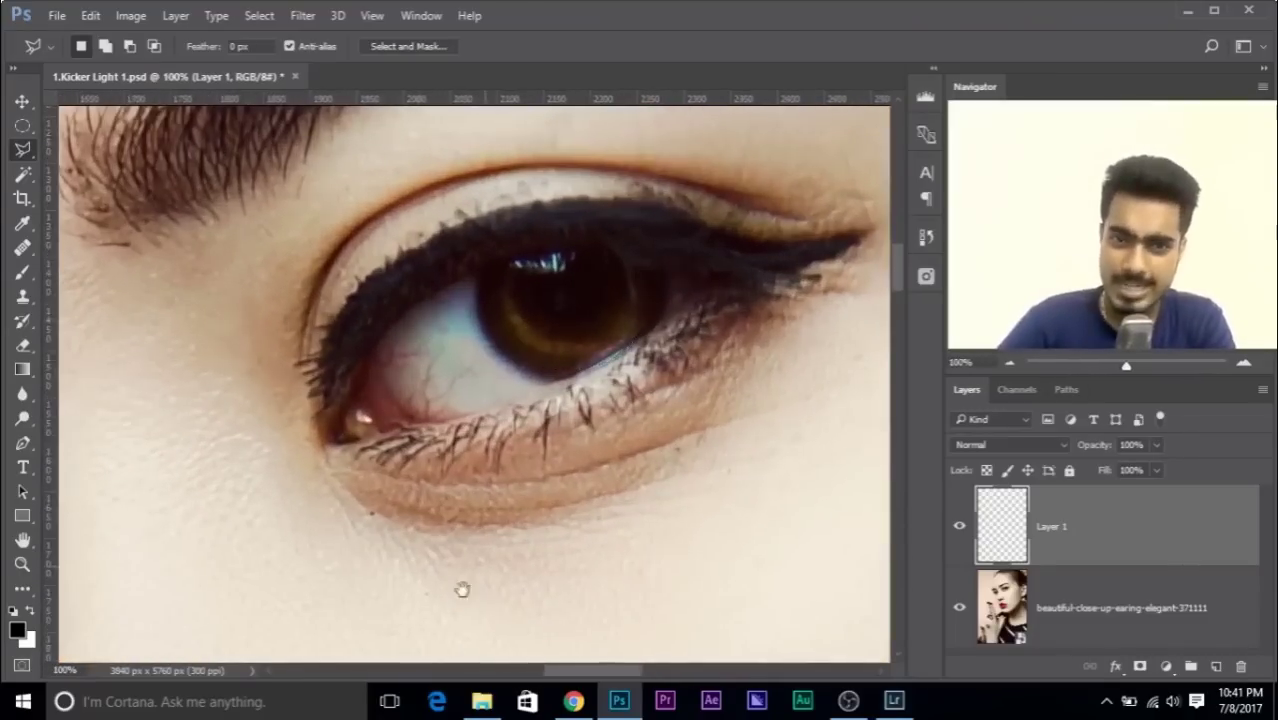
pyautogui.scroll(2, 530, 390)
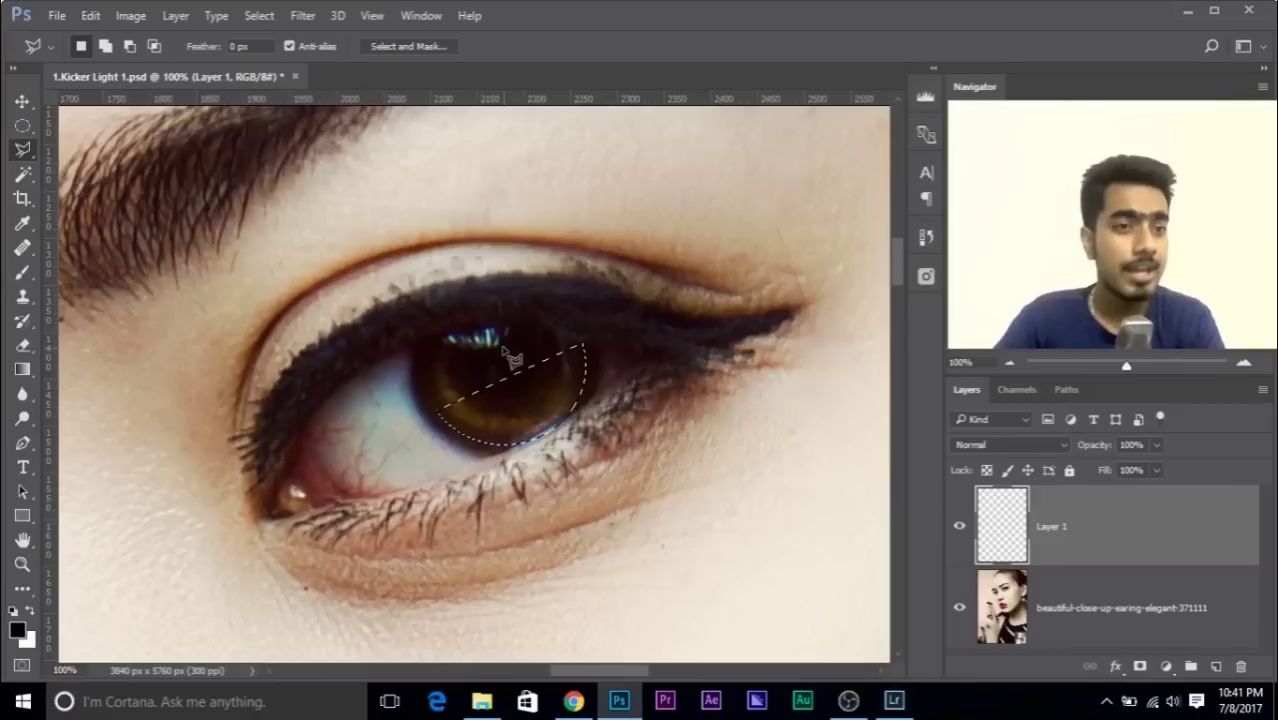
pyautogui.press('m')
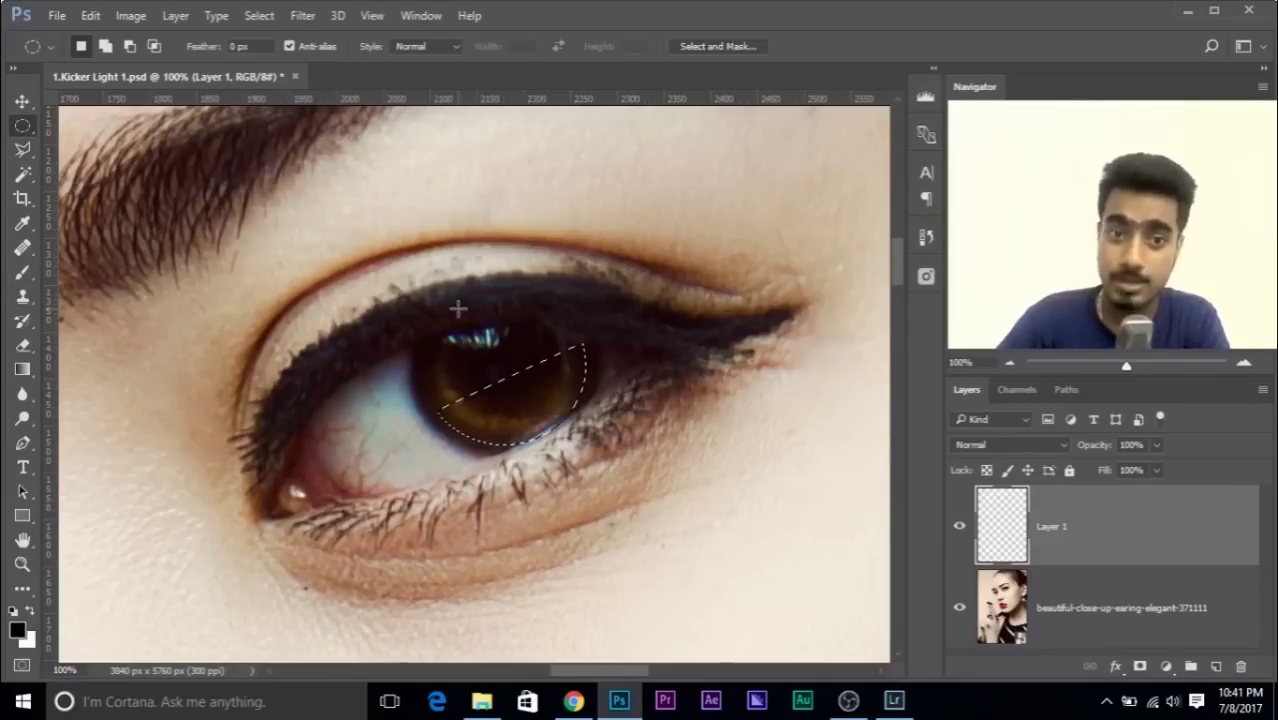
pyautogui.press('alt')
pyautogui.moveTo(430, 263); pyautogui.dragTo(531, 358)
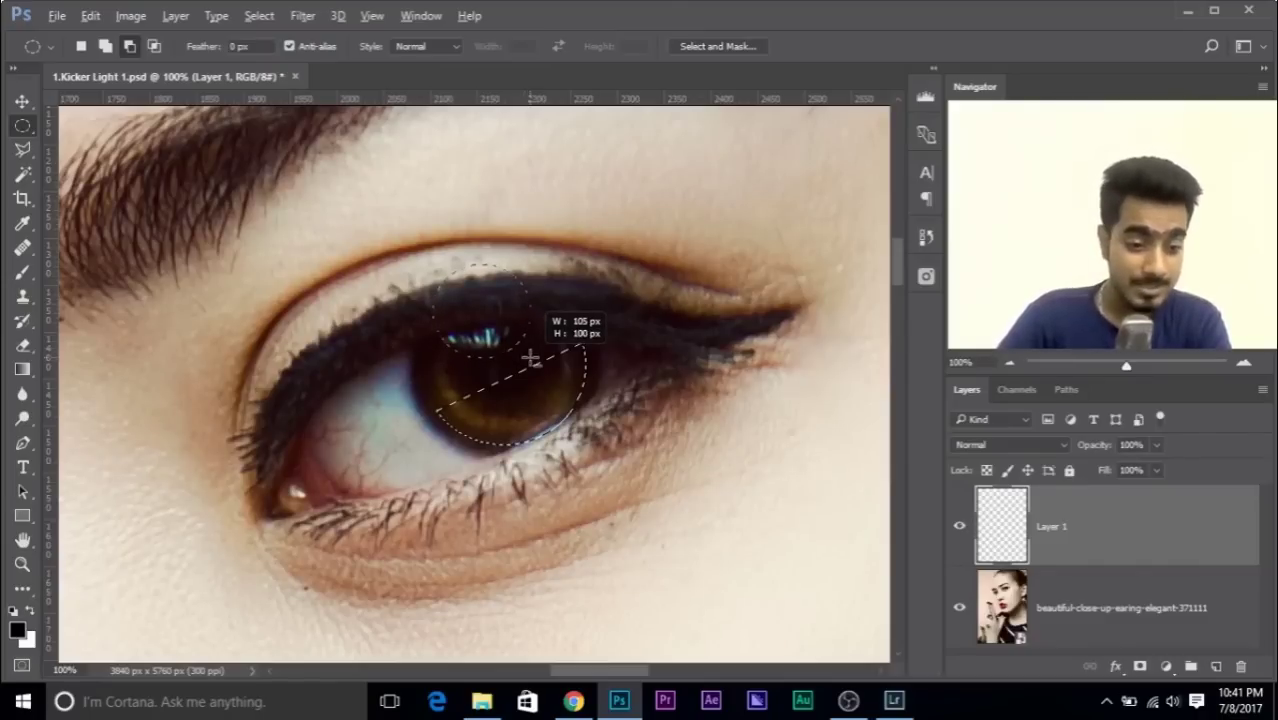
pyautogui.moveTo(531, 358); pyautogui.dragTo(545, 405)
pyautogui.hotkey('alt', 'space')
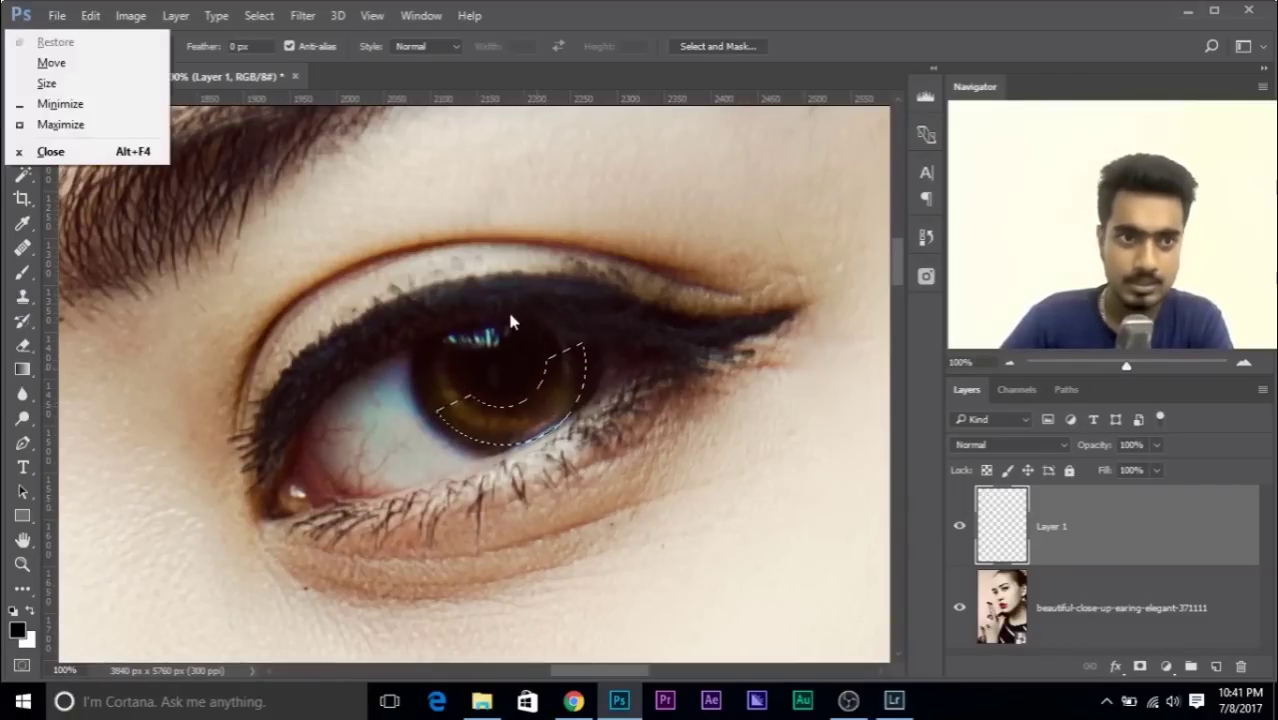
pyautogui.press('Escape')
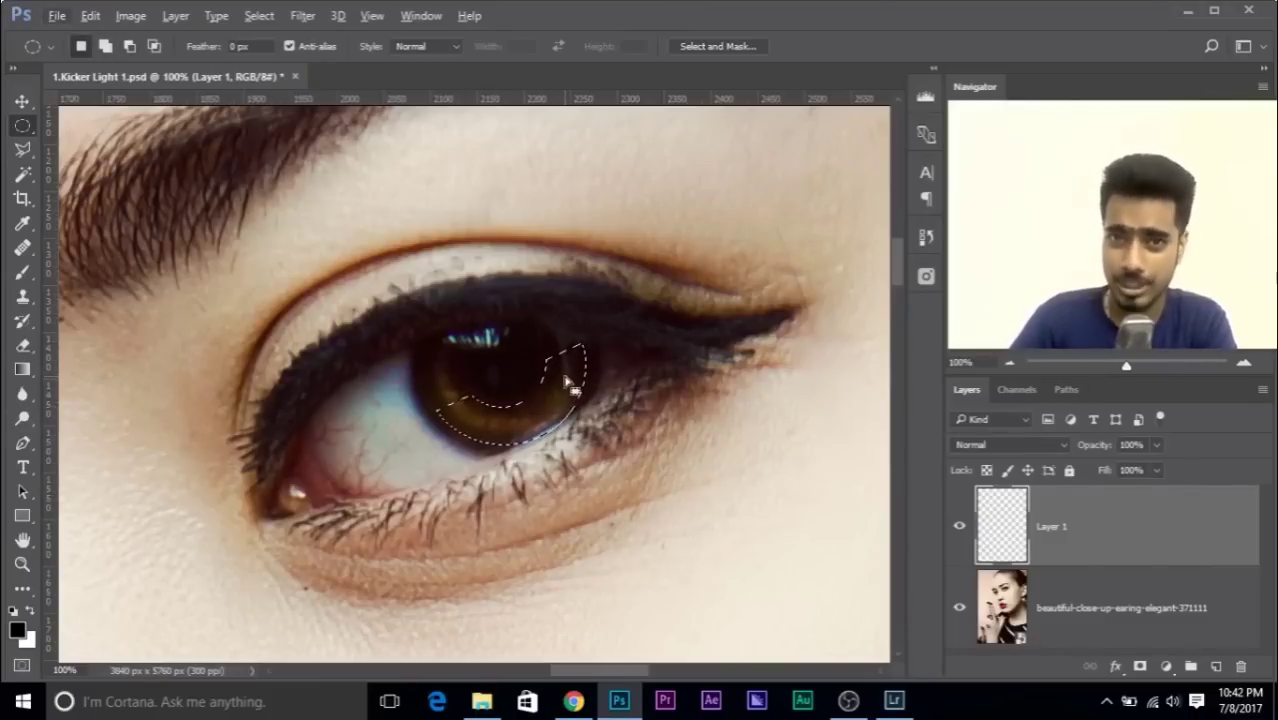
# - Fill the crescent selection on Layer 1 with white as the foreground color and clear the selection
pyautogui.scroll(-1, 566, 378)
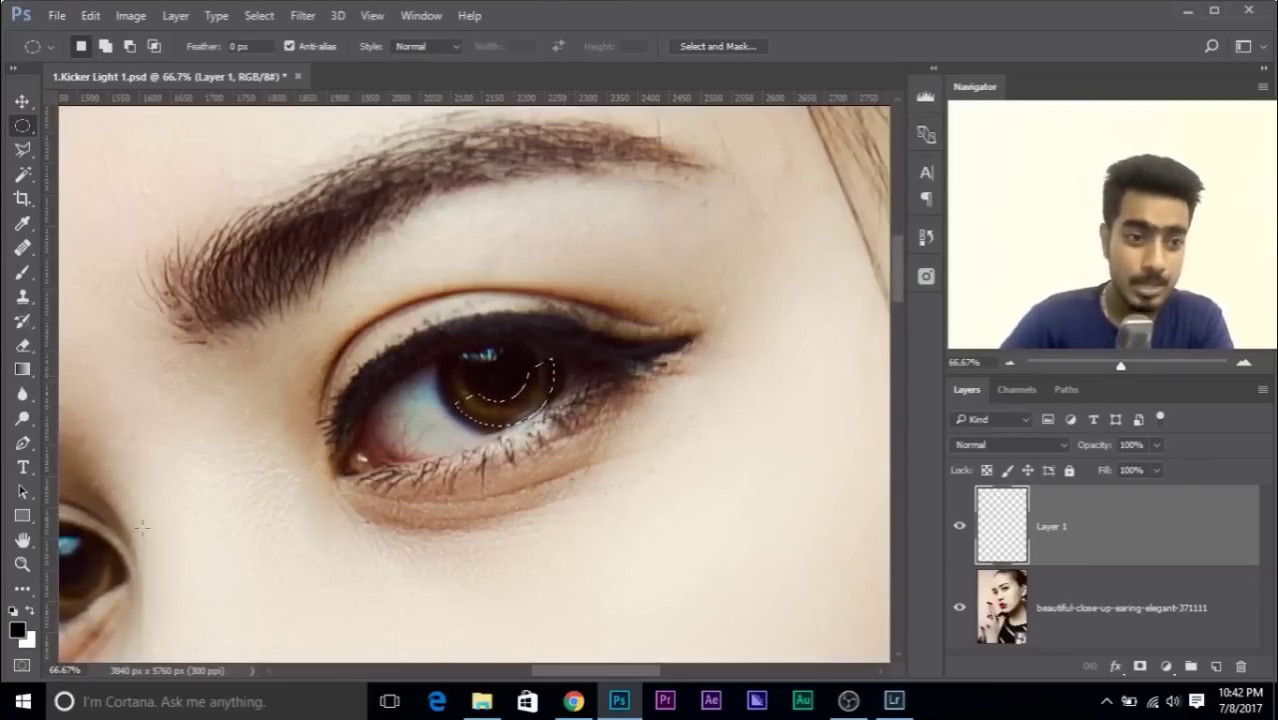
pyautogui.press('x')
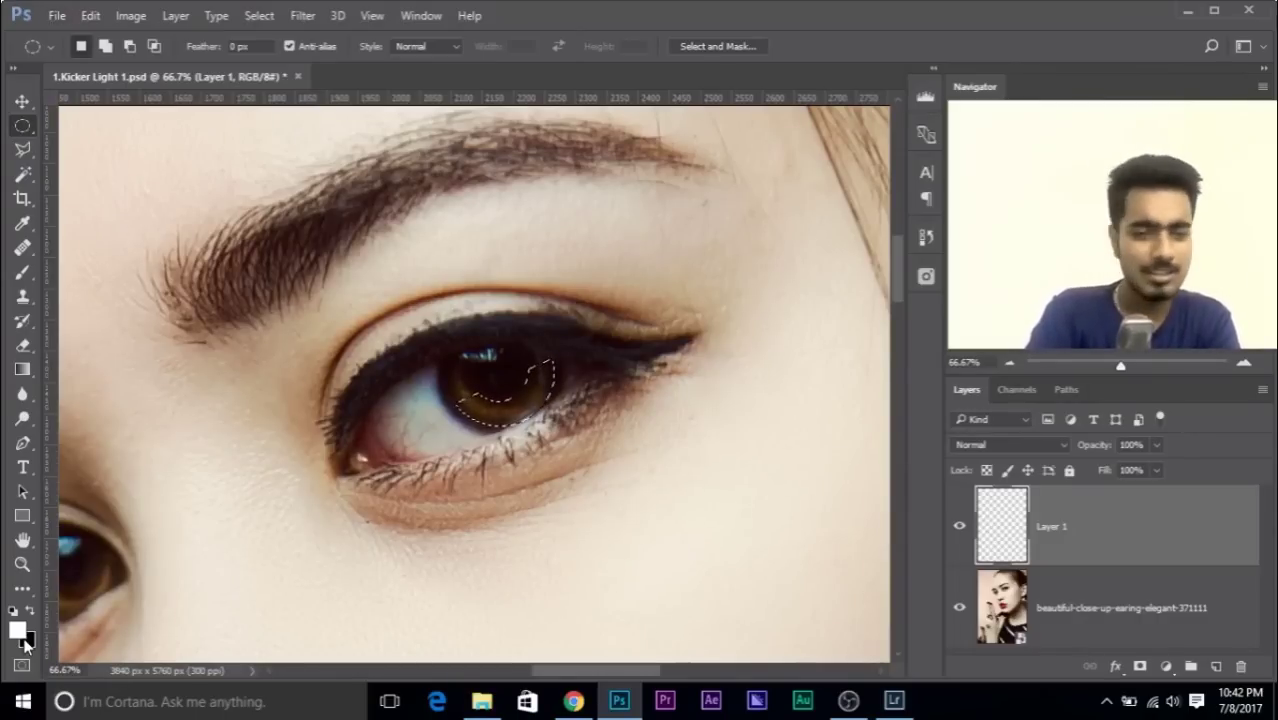
pyautogui.hotkey('alt', 'BackSpace')
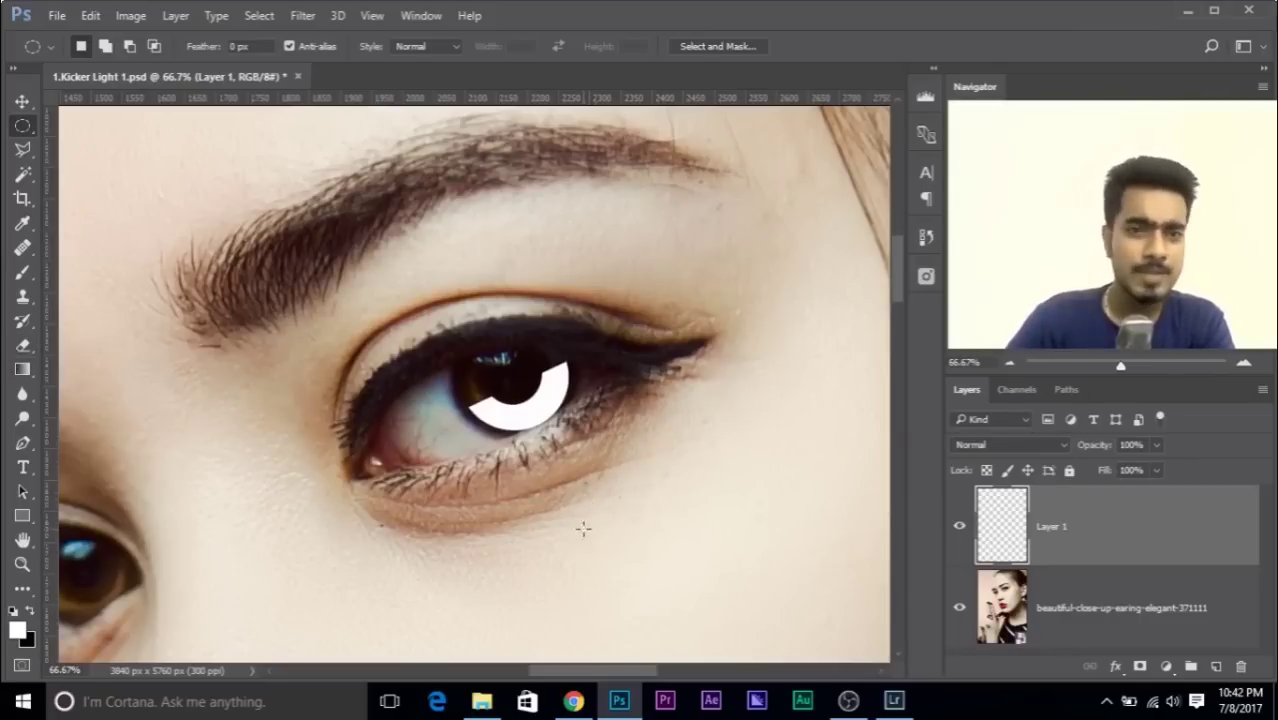
# - Soften the white crescent's edges with a Gaussian Blur and set Layer 1's blend mode to Overlay
pyautogui.click(303, 16)
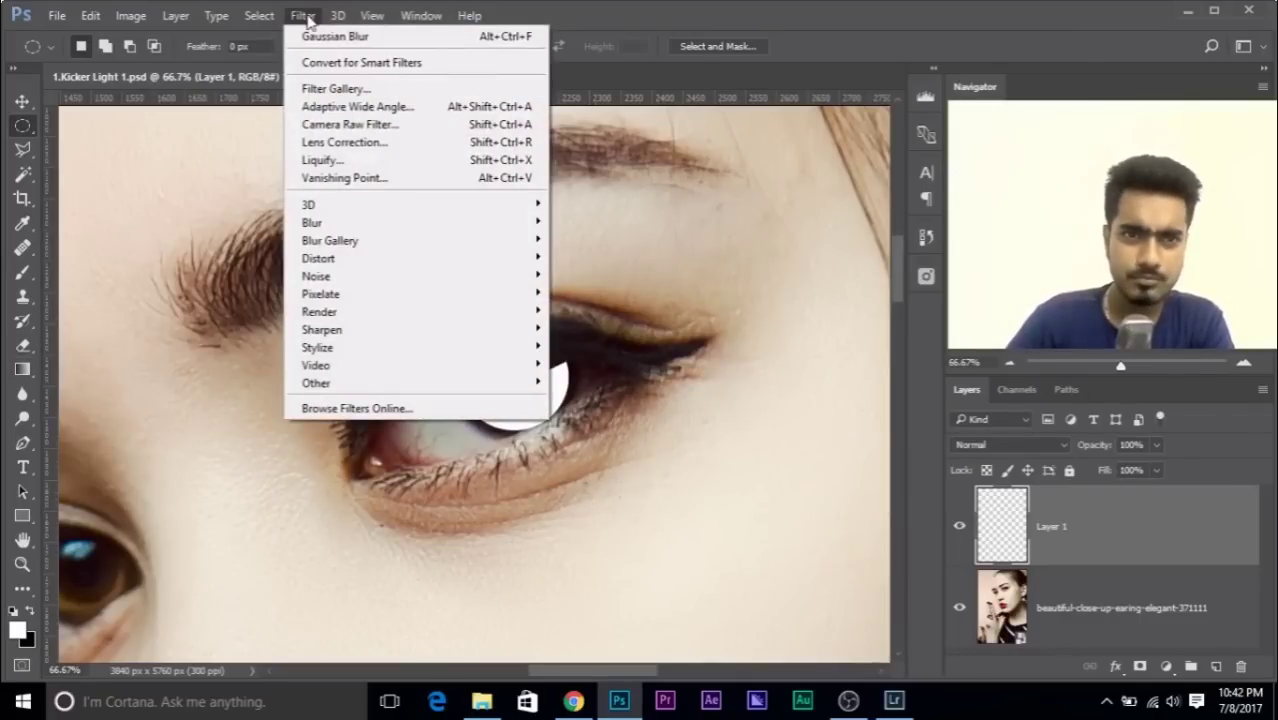
pyautogui.moveTo(451, 222)
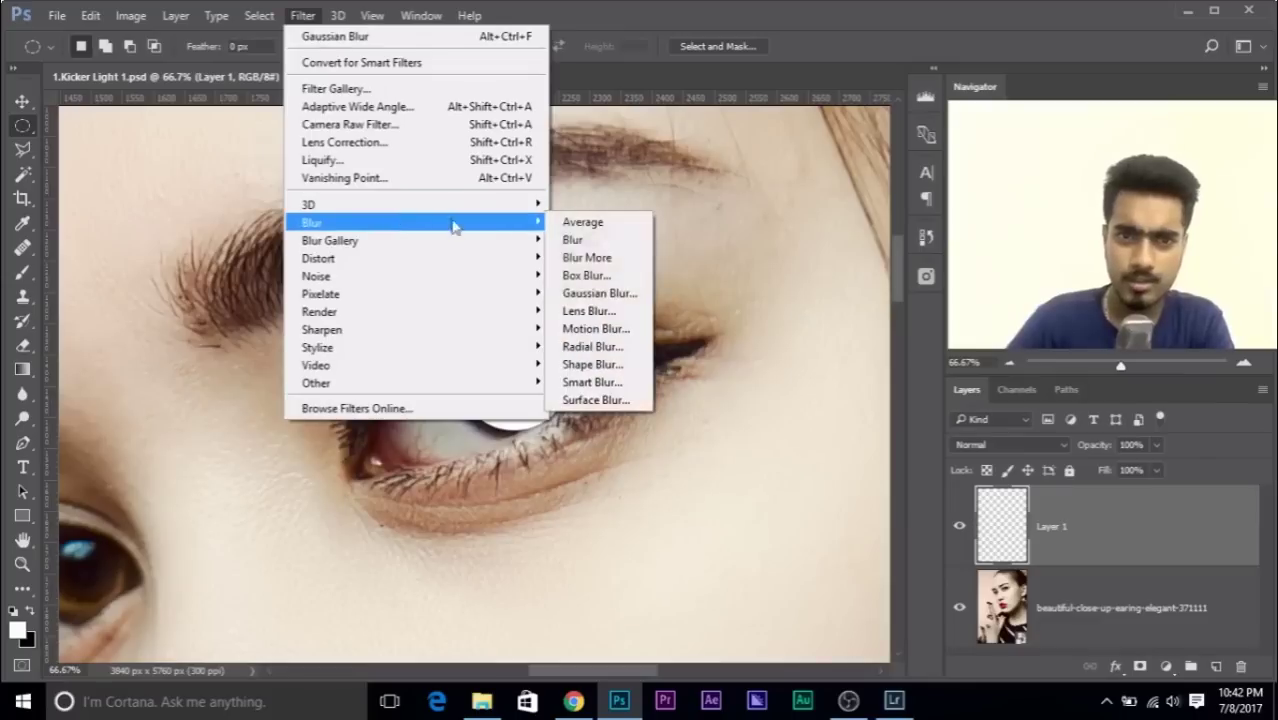
pyautogui.click(622, 298)
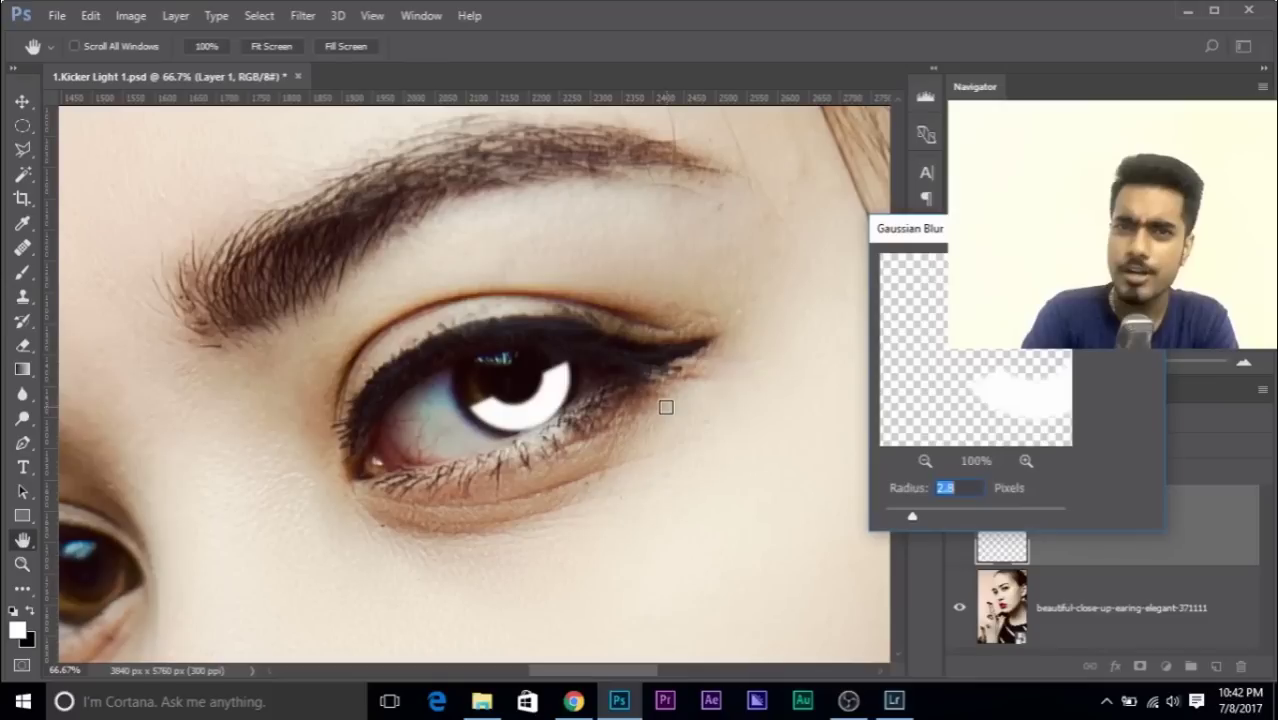
pyautogui.hotkey('ctrl', '+')
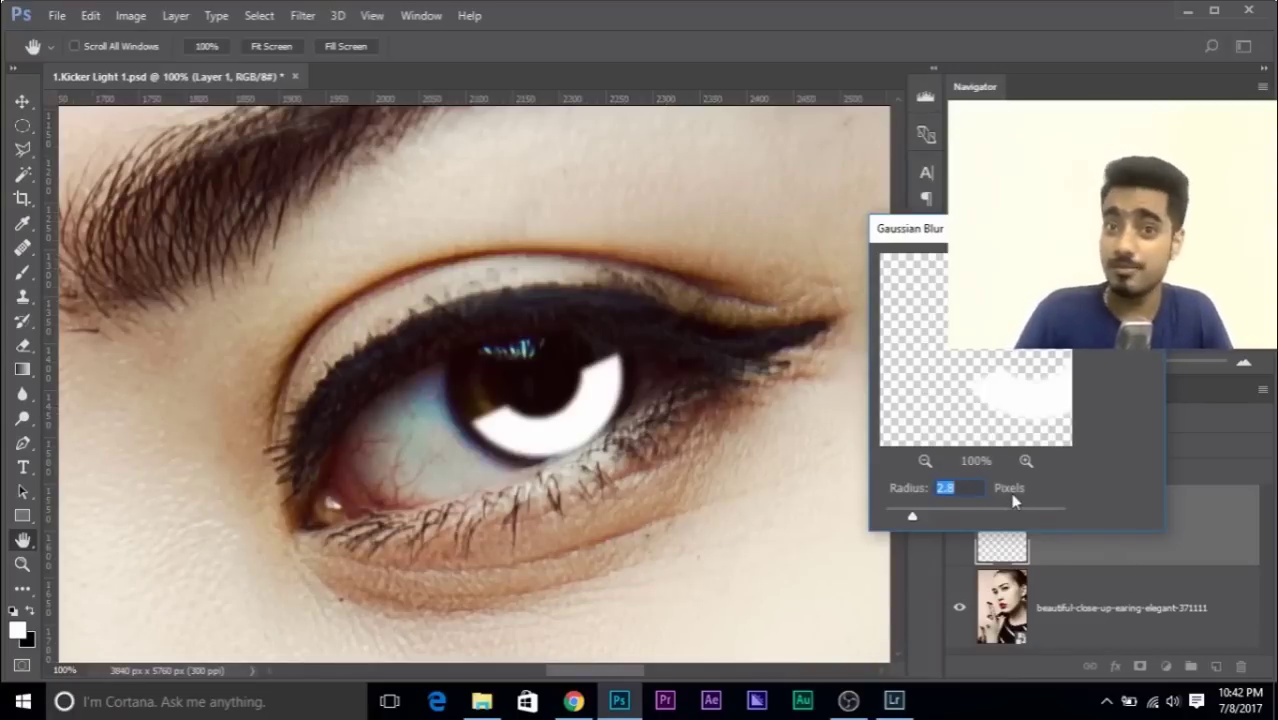
pyautogui.click(921, 517)
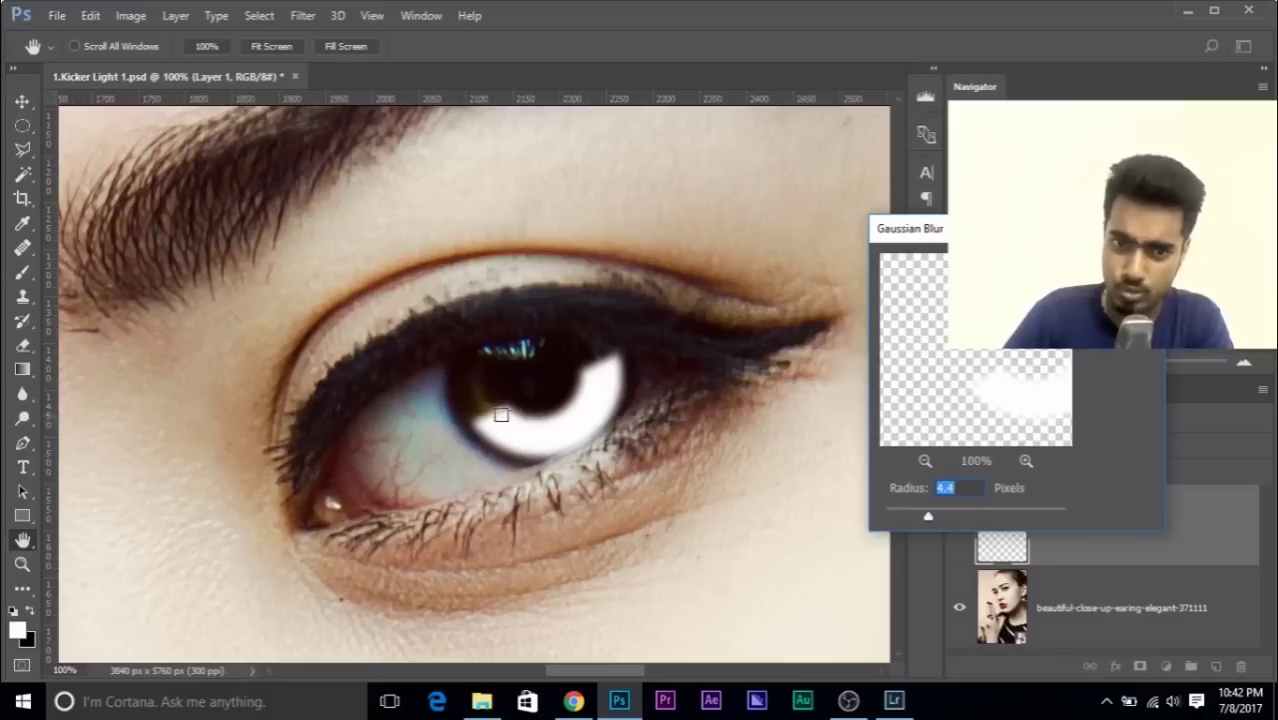
pyautogui.moveTo(929, 515); pyautogui.dragTo(956, 516)
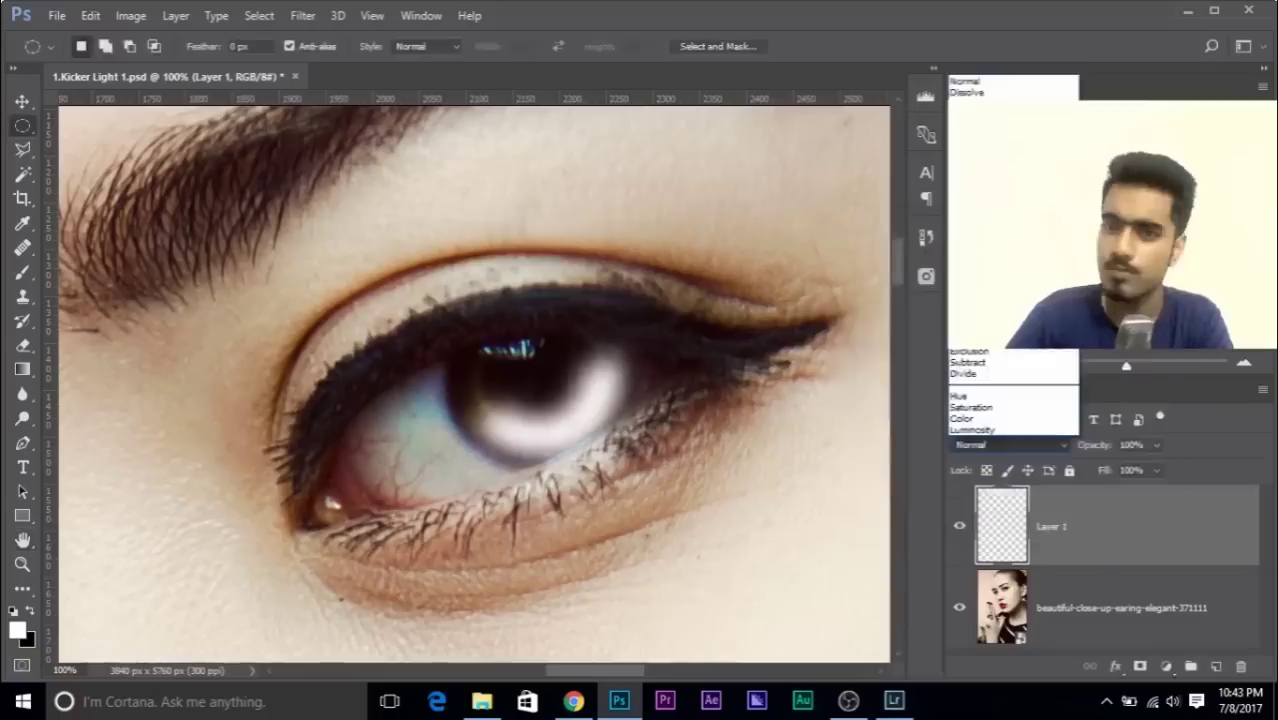
pyautogui.click(985, 280)
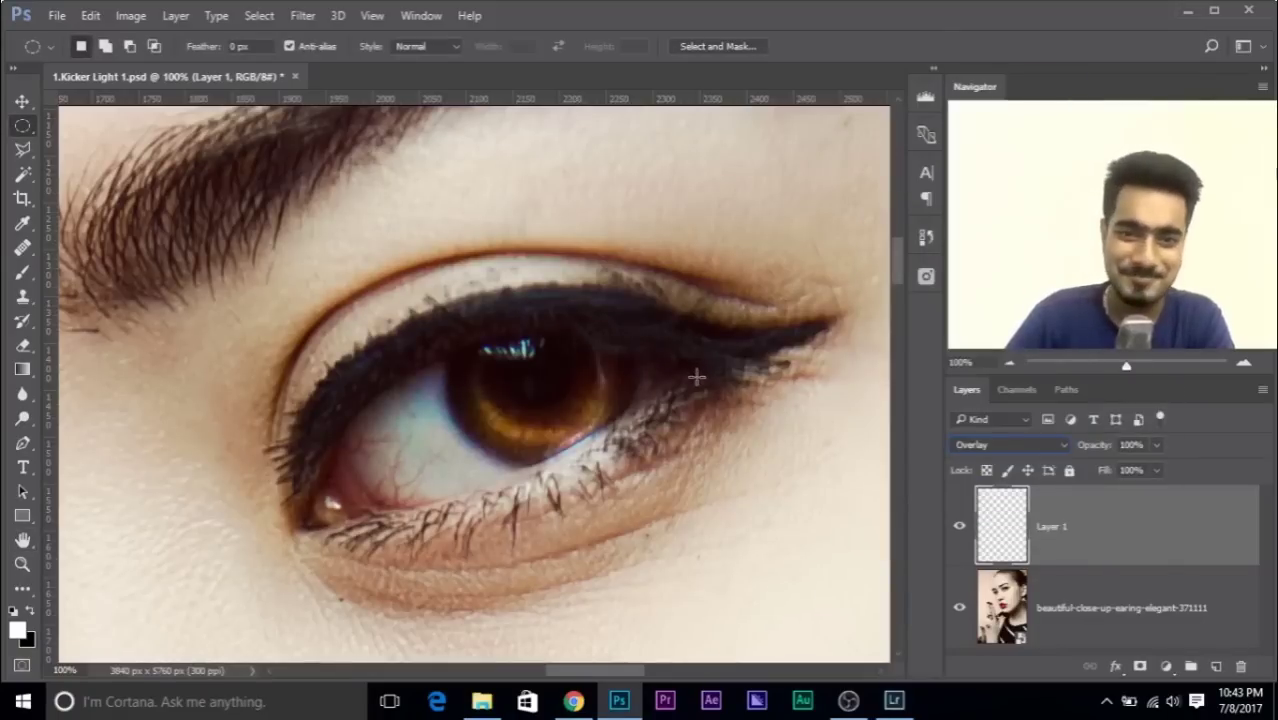
# - Add a mask to Layer 1 and paint black with a soft brush along the lower lash line to hide the spilled glow
pyautogui.click(17, 278)
pyautogui.press('x')
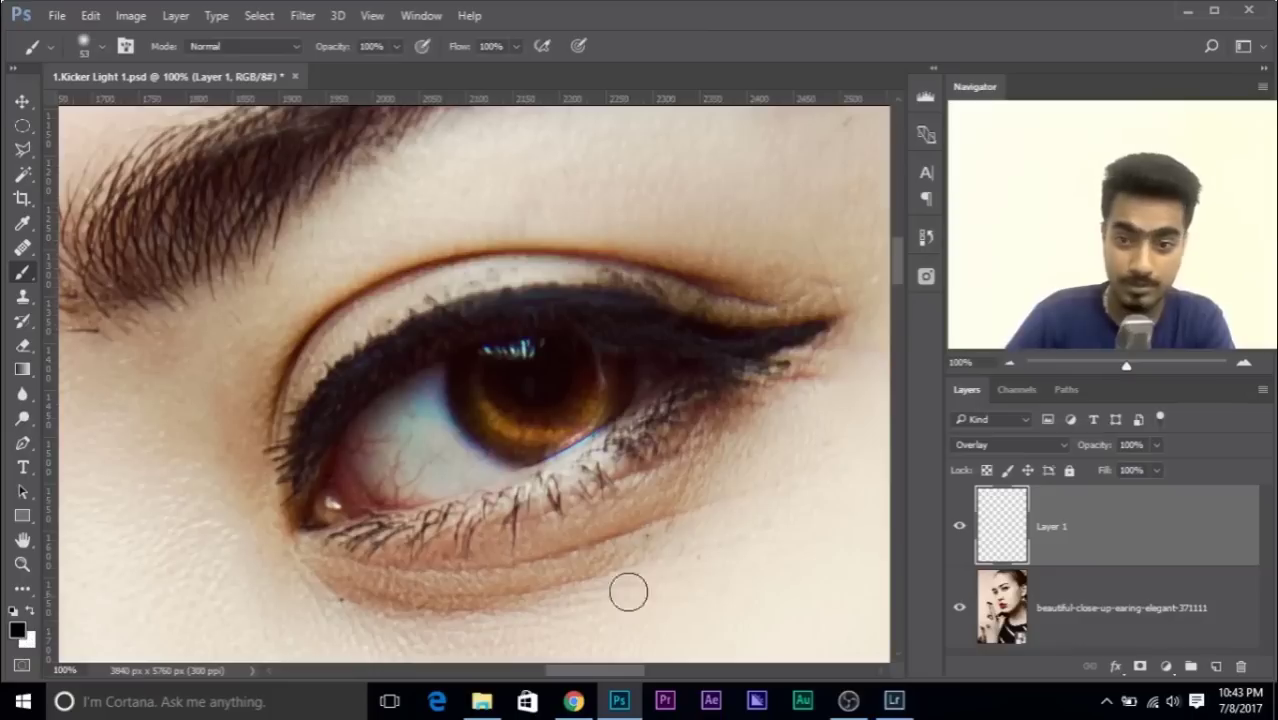
pyautogui.click(1140, 667)
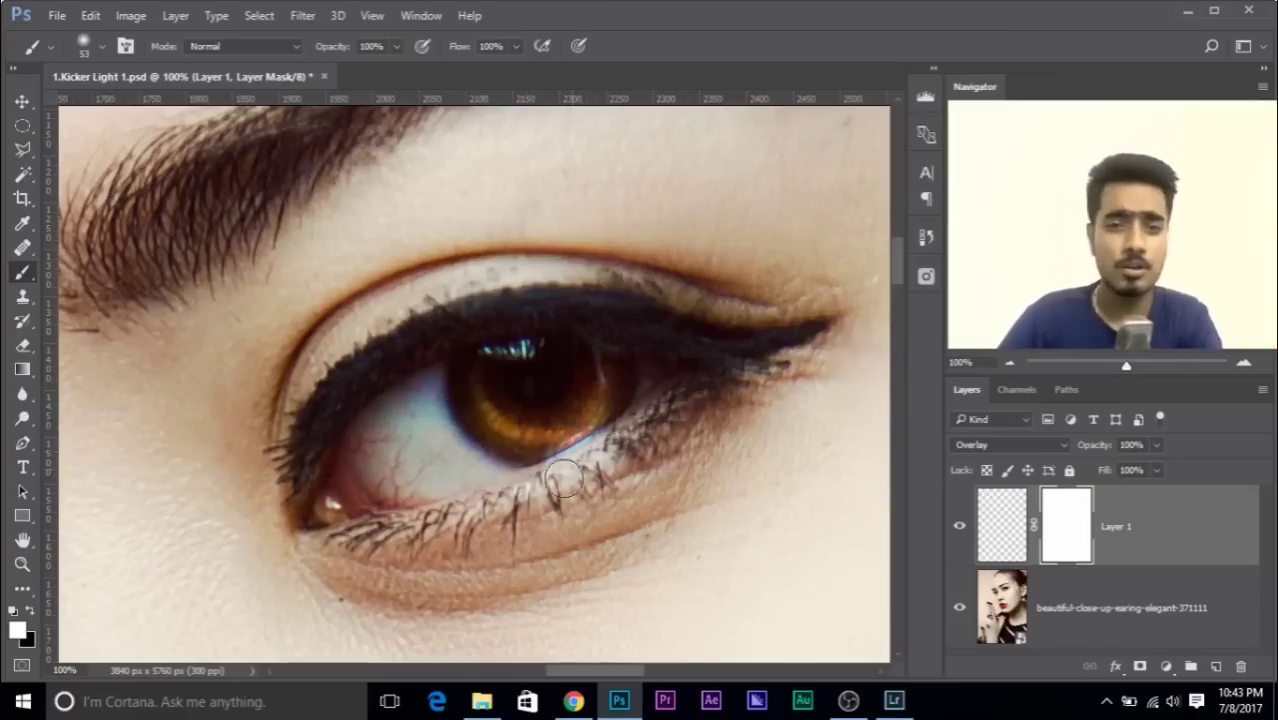
pyautogui.press('x')
pyautogui.moveTo(625, 445); pyautogui.dragTo(528, 470)
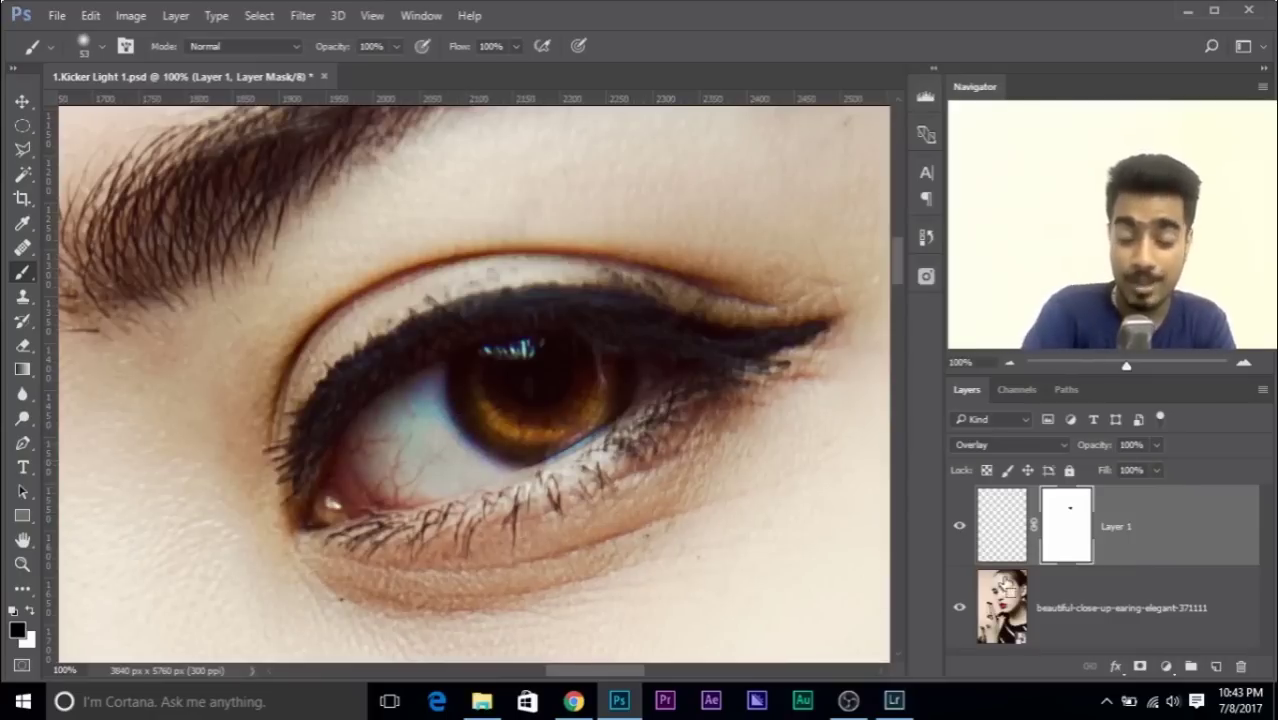
# - Compare the portrait with and without Layer 1 to judge the kicker light from afar and up close
pyautogui.hotkey('ctrl', '-')
pyautogui.hotkey('ctrl', '-')
pyautogui.hotkey('ctrl', '-')
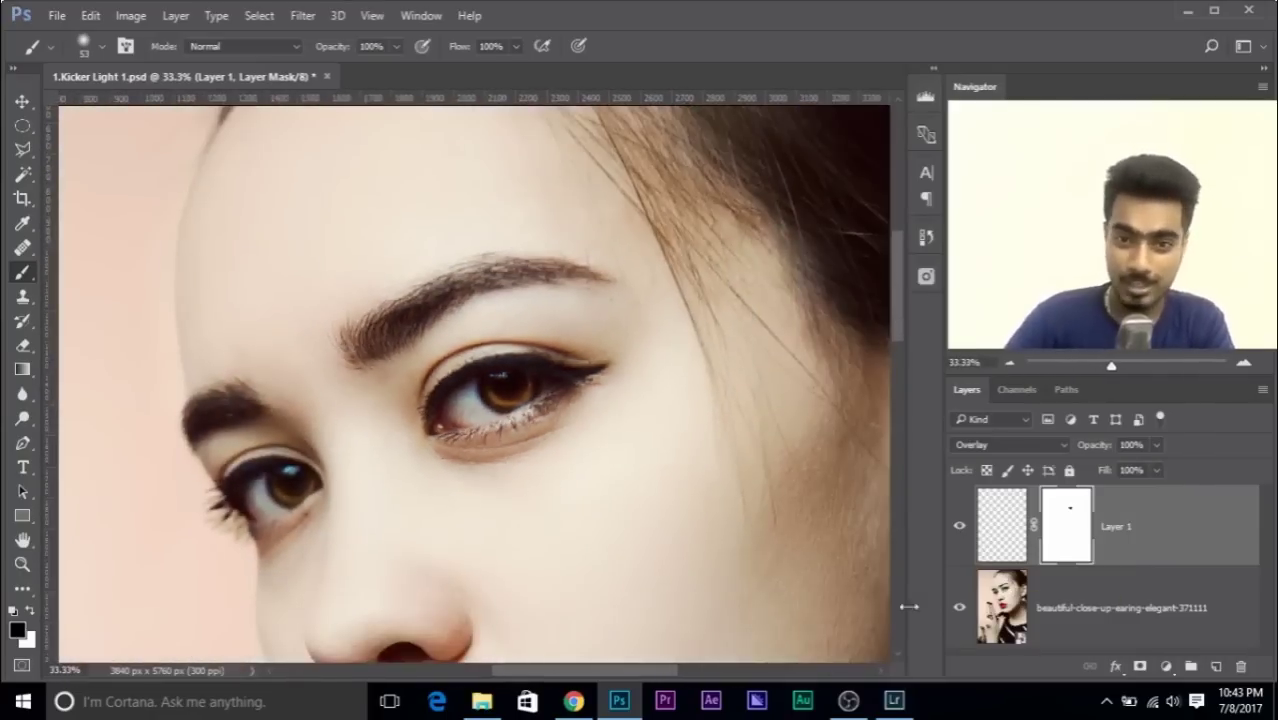
pyautogui.click(959, 527)
pyautogui.click(959, 527)
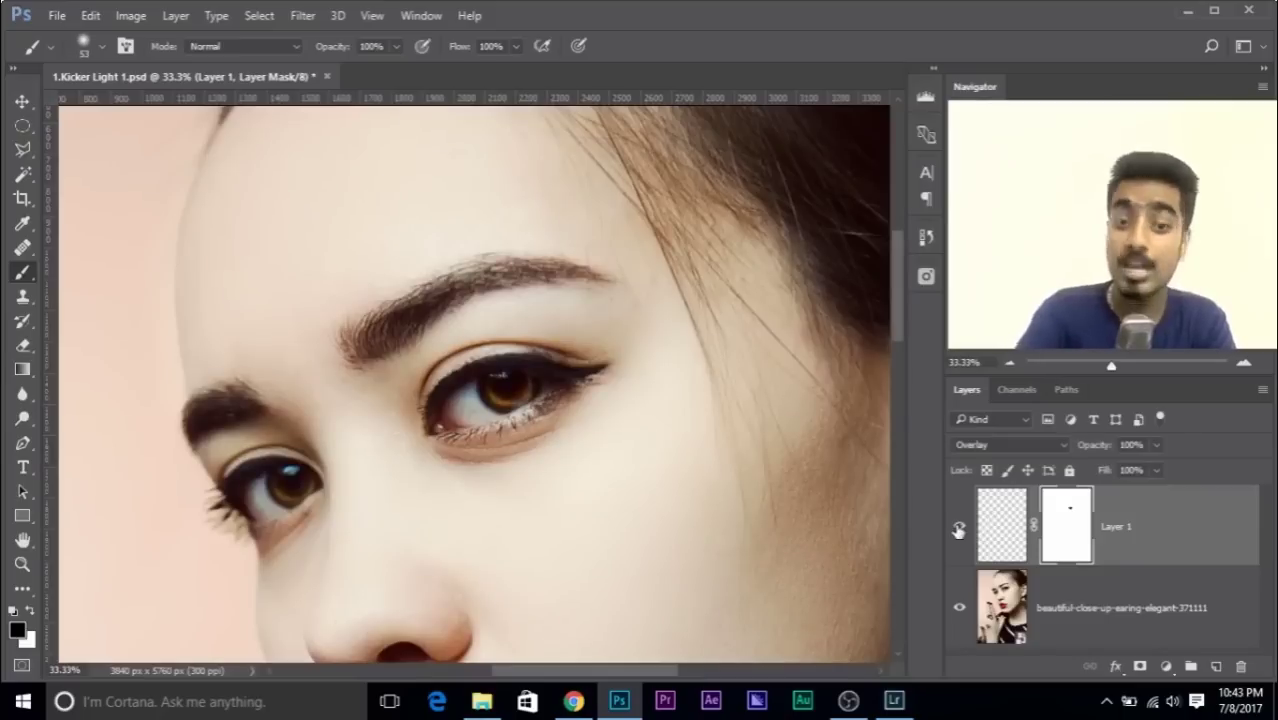
pyautogui.hotkey('ctrl', '+')
pyautogui.hotkey('ctrl', '+')
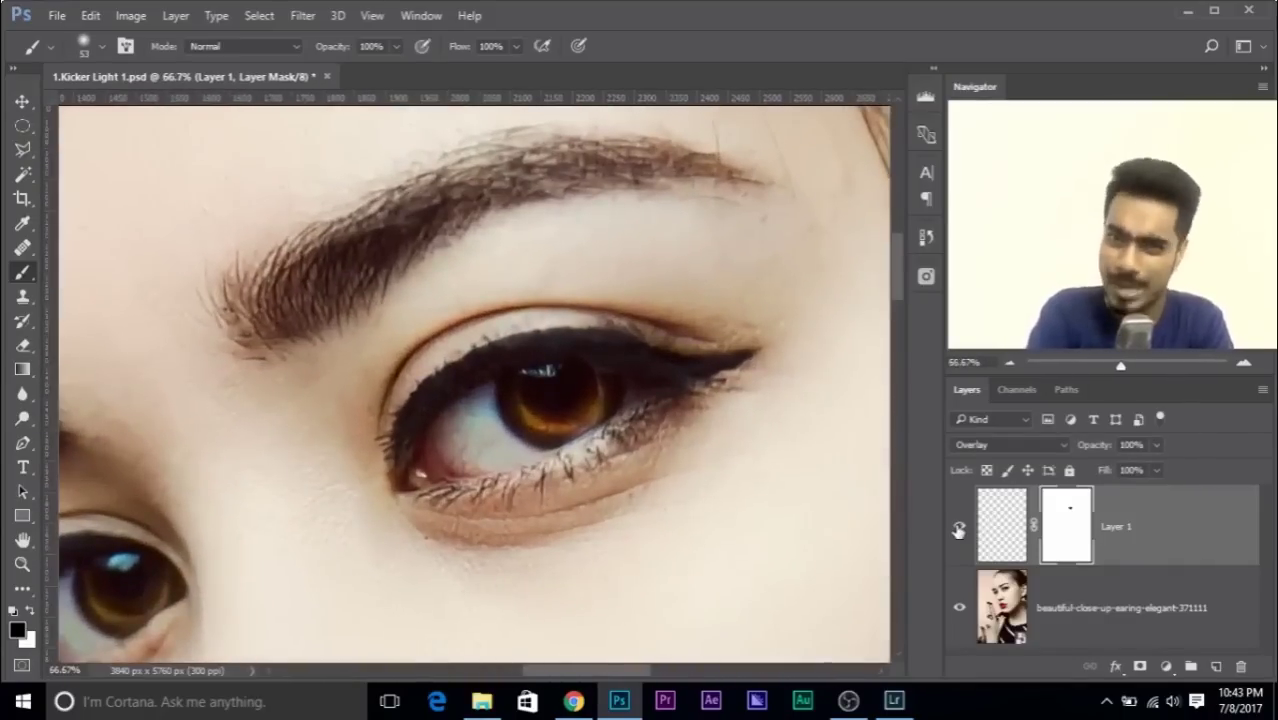
# - In Layer 1's Blending Options, split the Underlying Layer's dark Blend If slider to 0 / 34 and apply it
pyautogui.rightClick(1225, 524)
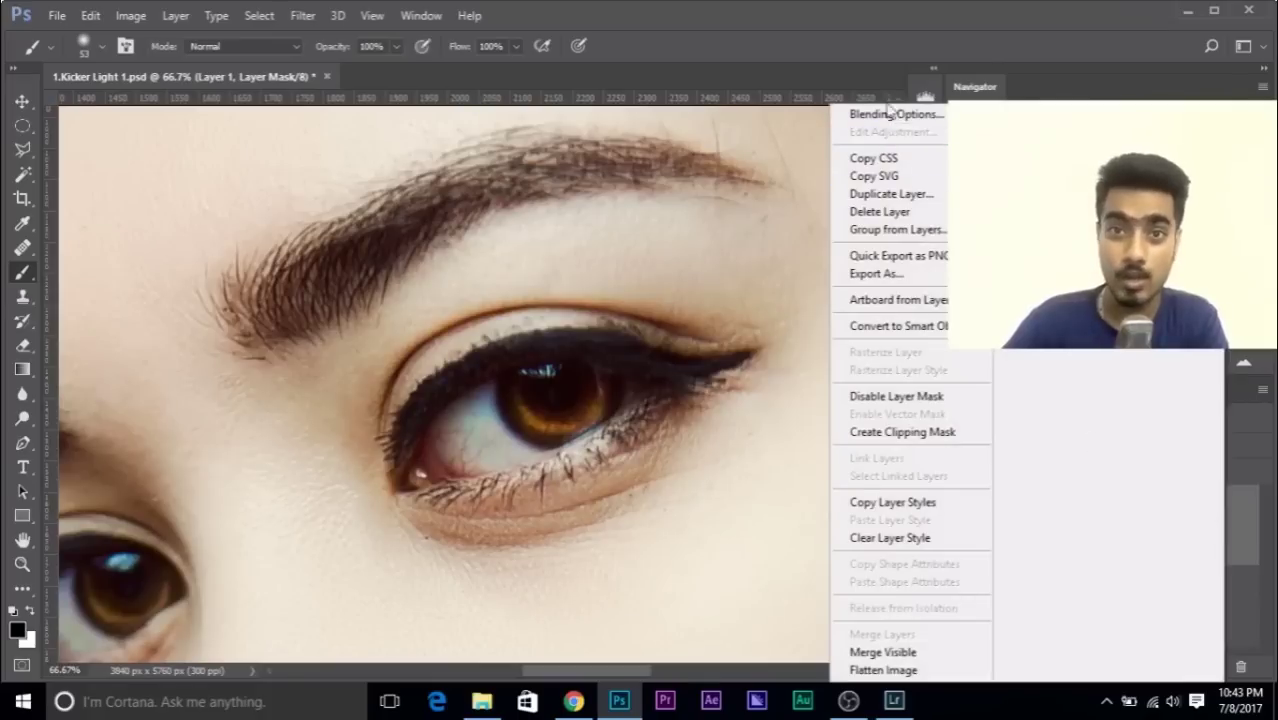
pyautogui.click(903, 14)
pyautogui.doubleClick(1225, 521)
pyautogui.moveTo(655, 92); pyautogui.dragTo(956, 231)
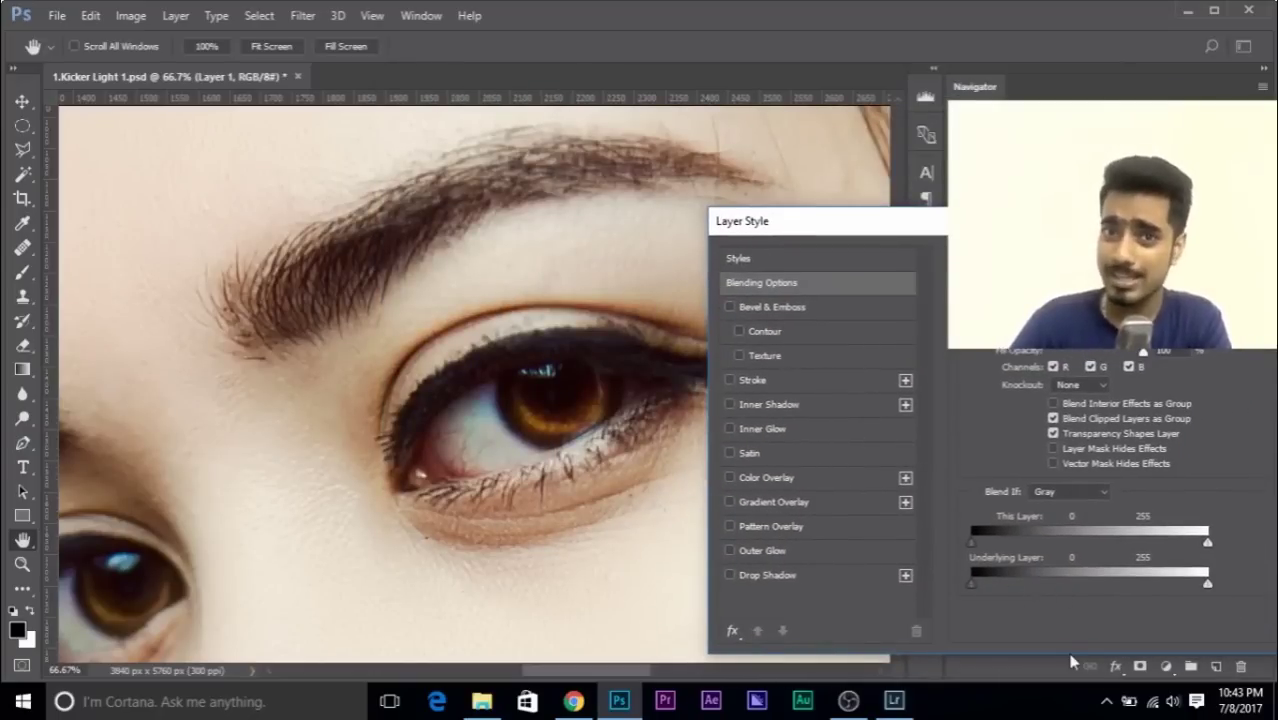
pyautogui.moveTo(848, 233); pyautogui.dragTo(160, 100)
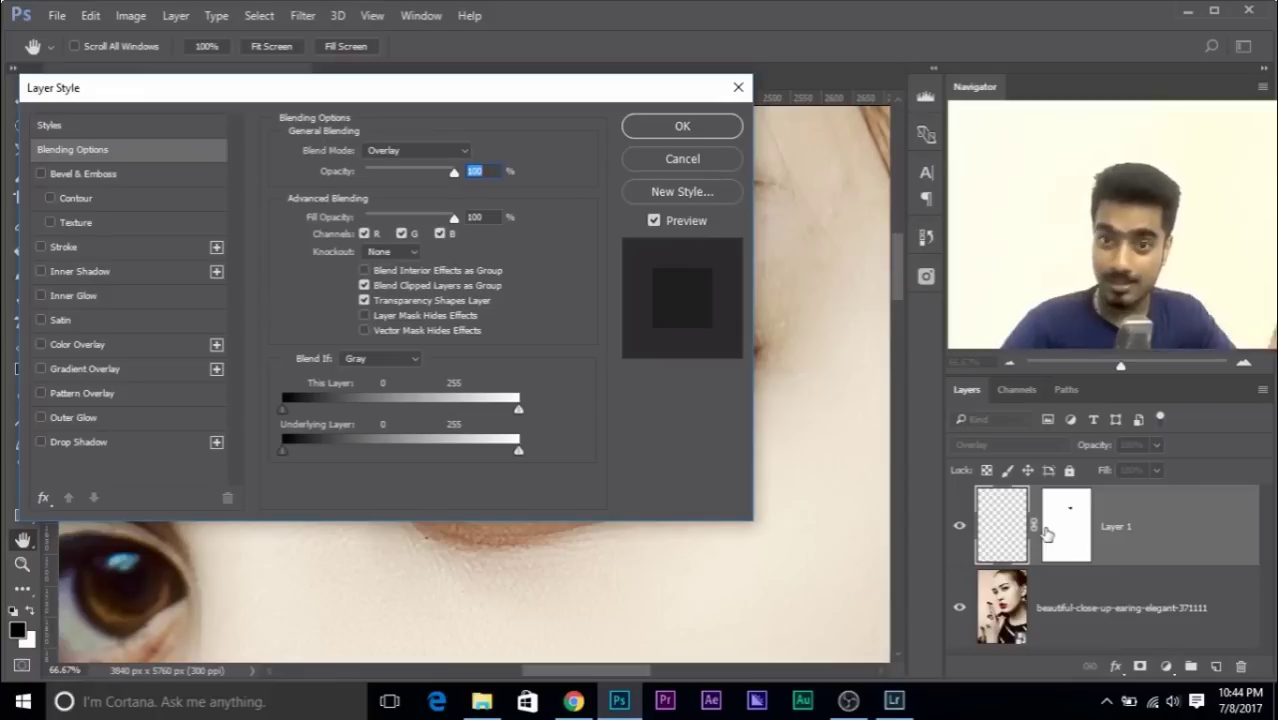
pyautogui.moveTo(300, 88); pyautogui.dragTo(1055, 246)
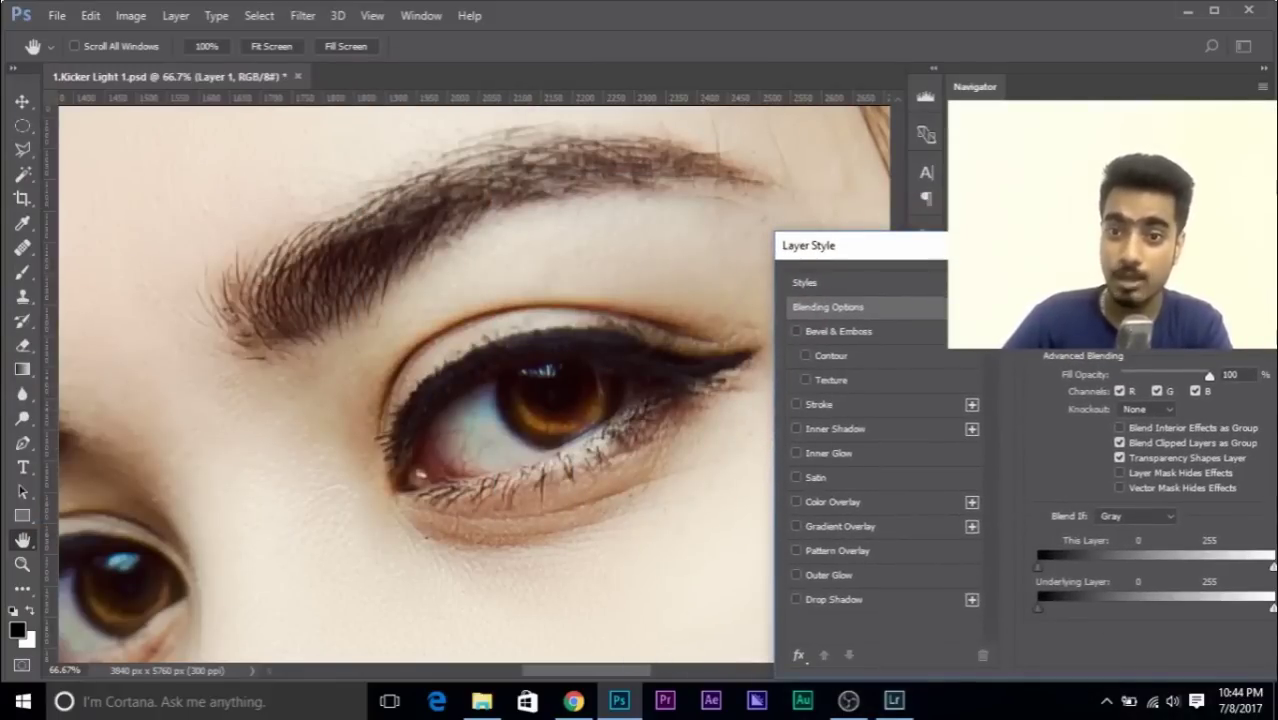
pyautogui.moveTo(976, 251); pyautogui.dragTo(879, 122)
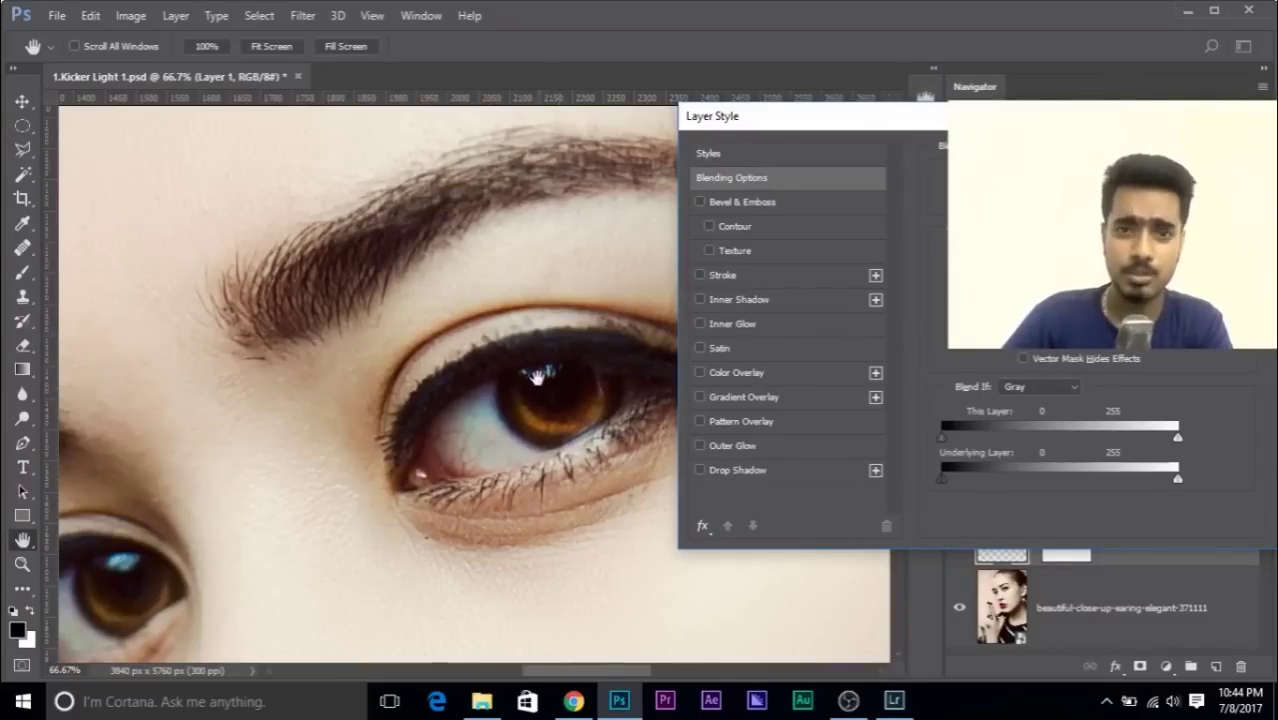
pyautogui.moveTo(948, 485); pyautogui.dragTo(965, 479)
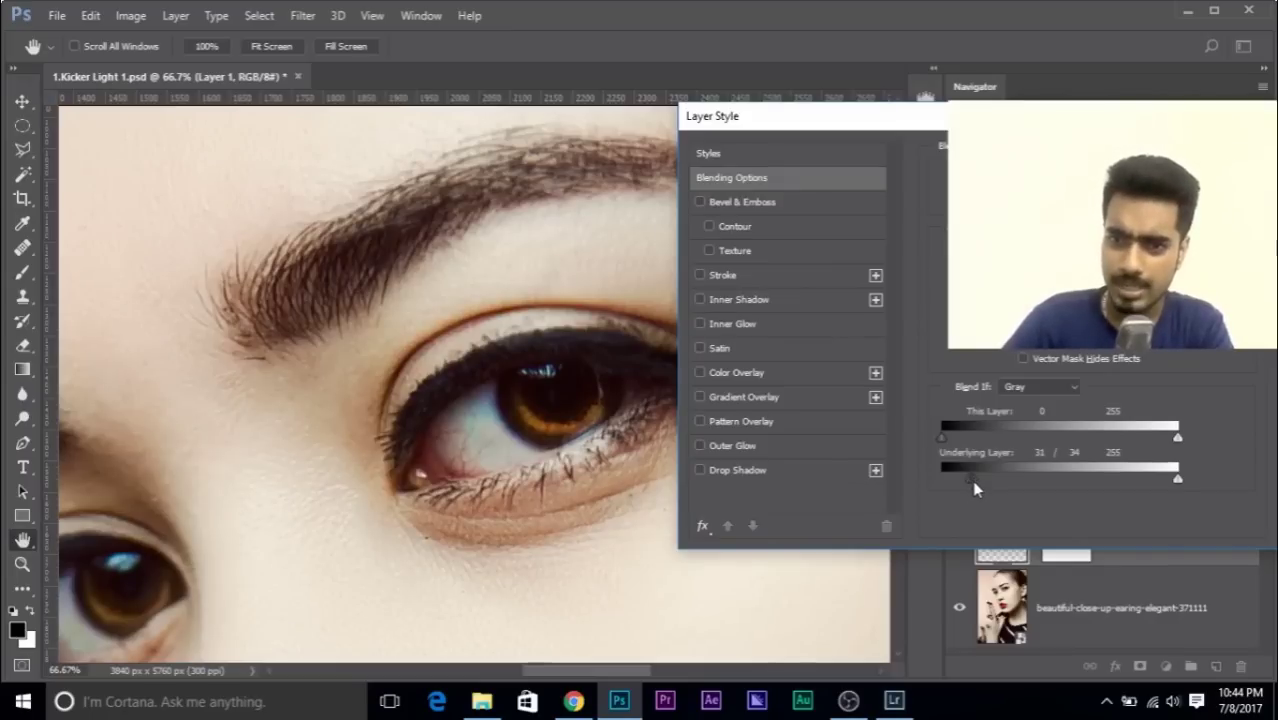
pyautogui.moveTo(977, 481)
pyautogui.mouseDown()
pyautogui.moveTo(1003, 481)
pyautogui.moveTo(924, 484)
pyautogui.moveTo(988, 477)
pyautogui.moveTo(975, 477)
pyautogui.mouseUp()
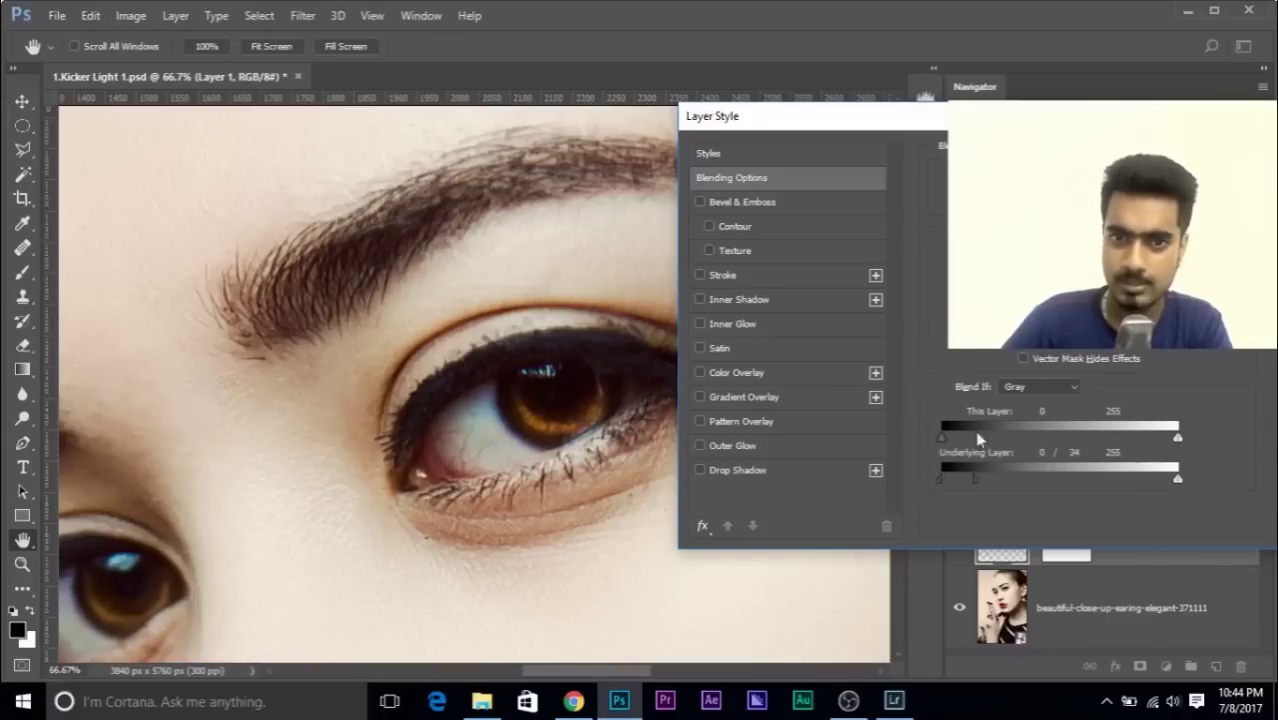
pyautogui.moveTo(958, 116); pyautogui.dragTo(620, 122)
pyautogui.press('Return')
pyautogui.press('b')
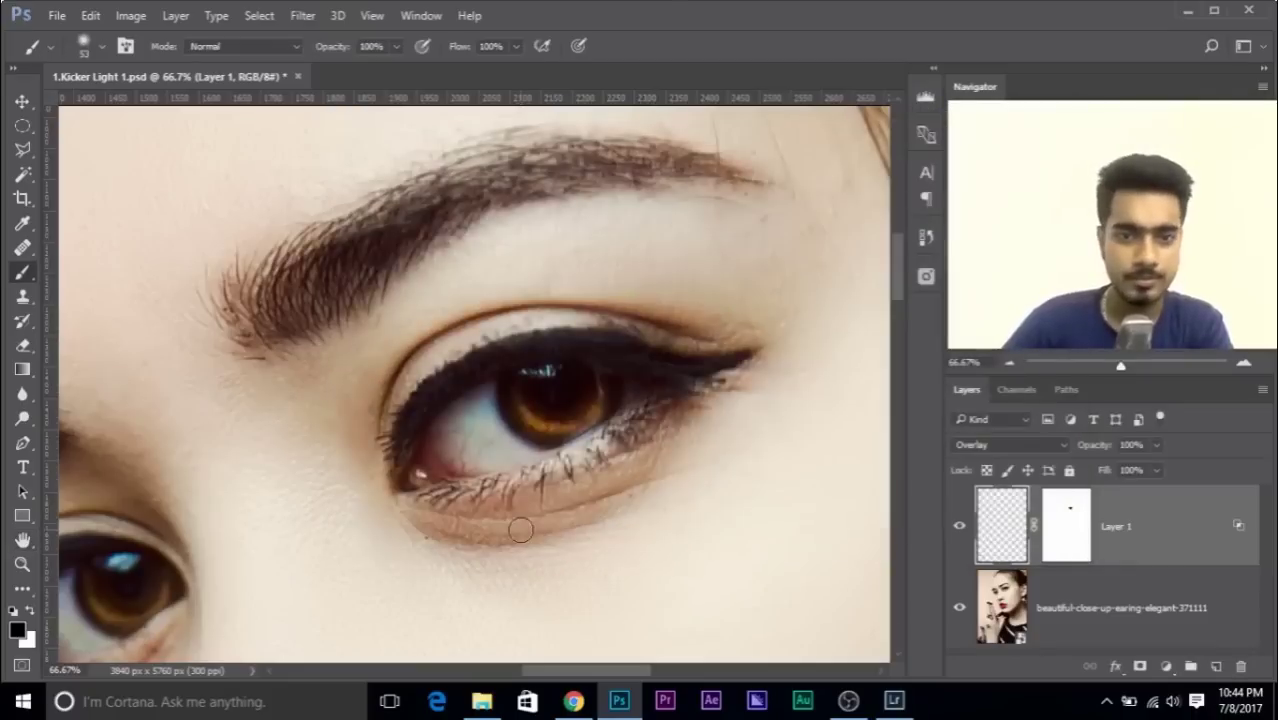
# - Duplicate Layer 1's kicker light onto the iris of the other eye and adjust its fit with Free Transform
pyautogui.moveTo(582, 356); pyautogui.dragTo(692, 270)
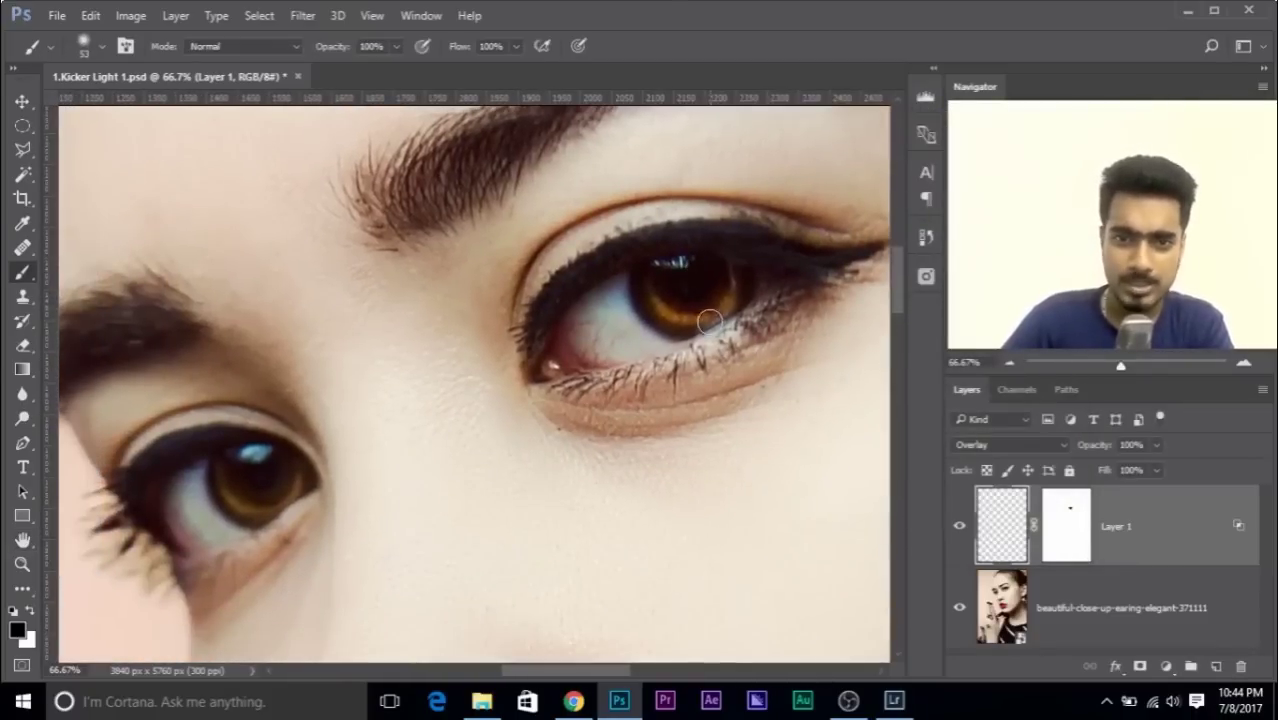
pyautogui.click(21, 104)
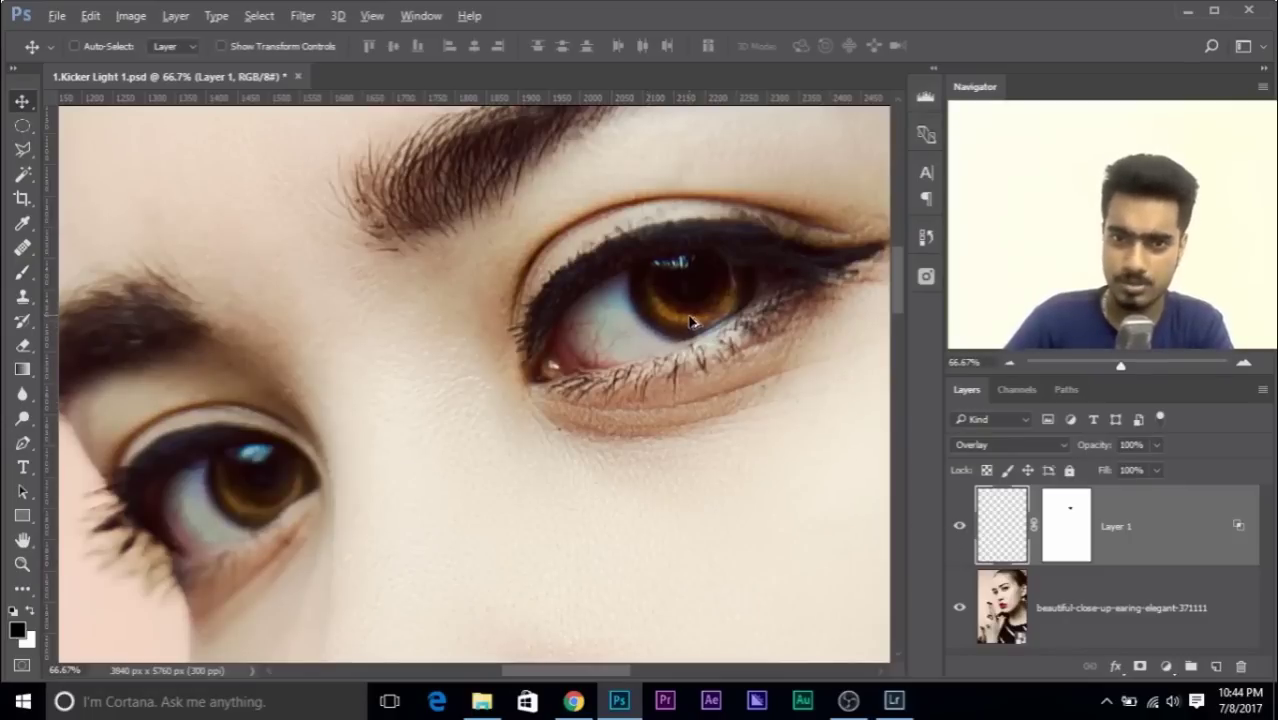
pyautogui.moveTo(692, 322); pyautogui.dragTo(268, 482)
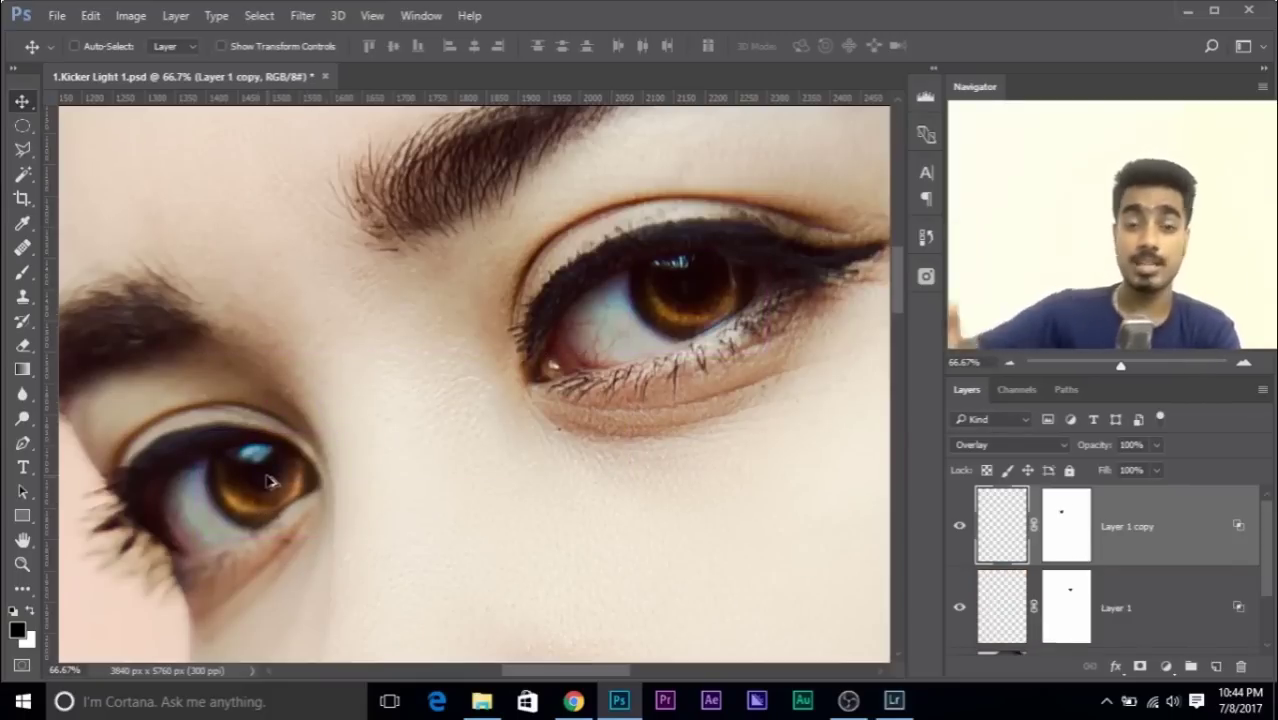
pyautogui.moveTo(268, 482); pyautogui.dragTo(272, 486)
pyautogui.hotkey('ctrl', 't')
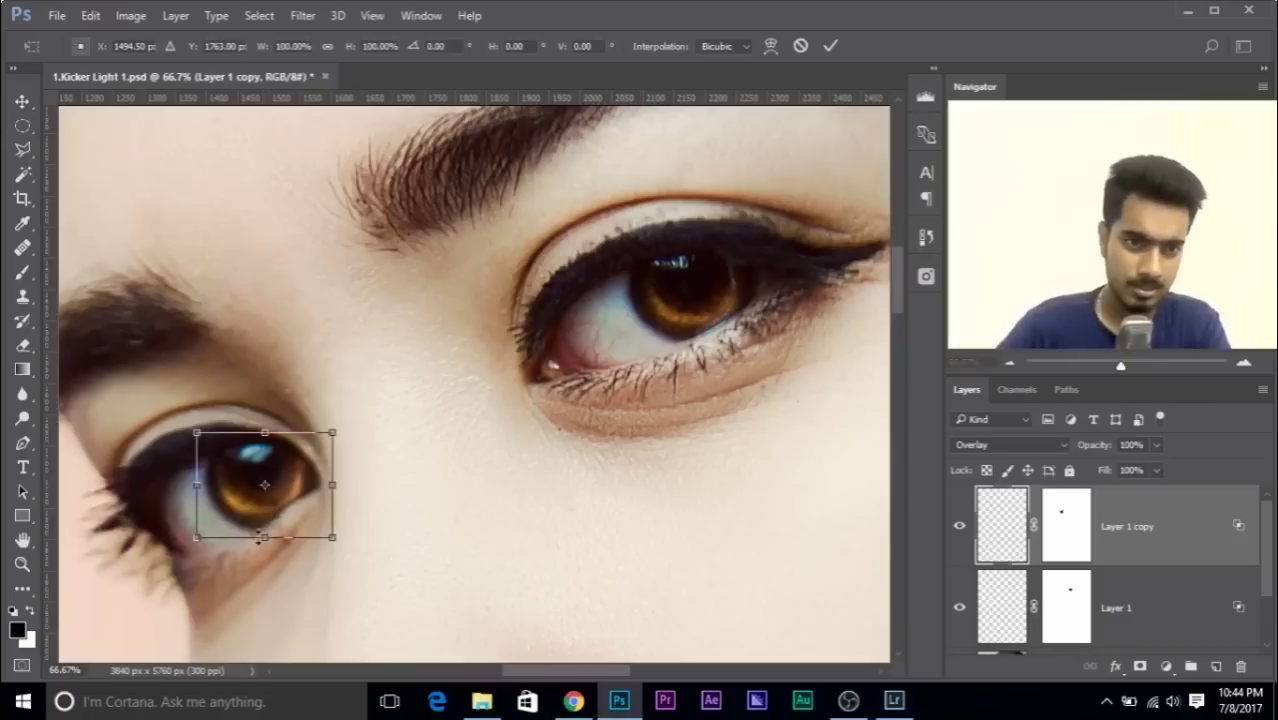
pyautogui.moveTo(205, 525); pyautogui.dragTo(291, 513)
pyautogui.press('Return')
# - Group Layer 1 and Layer 1 copy together and duplicate that group to intensify the kicker light
pyautogui.hotkey('ctrl', '-')
pyautogui.hotkey('ctrl', '-')
pyautogui.hotkey('ctrl', '-')
pyautogui.press('ctrl')
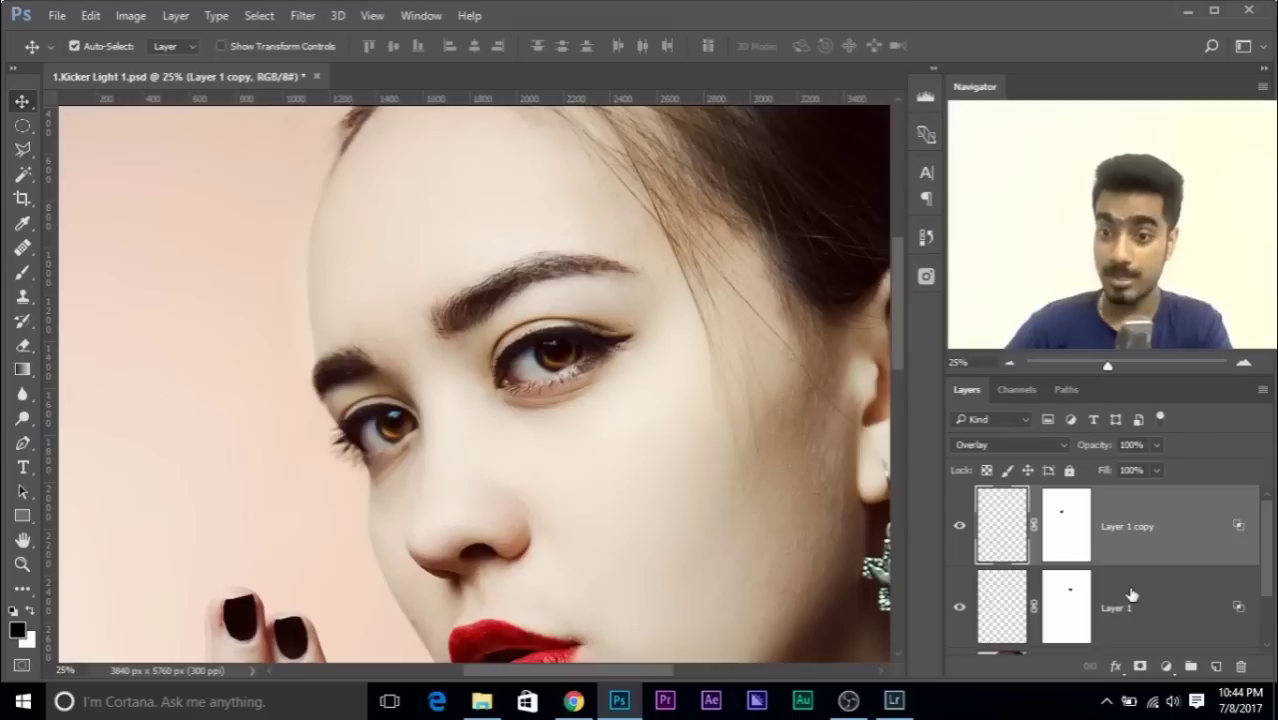
pyautogui.keyDown('ctrl'); pyautogui.click(1131, 594); pyautogui.keyUp('ctrl')
pyautogui.hotkey('ctrl', 'g')
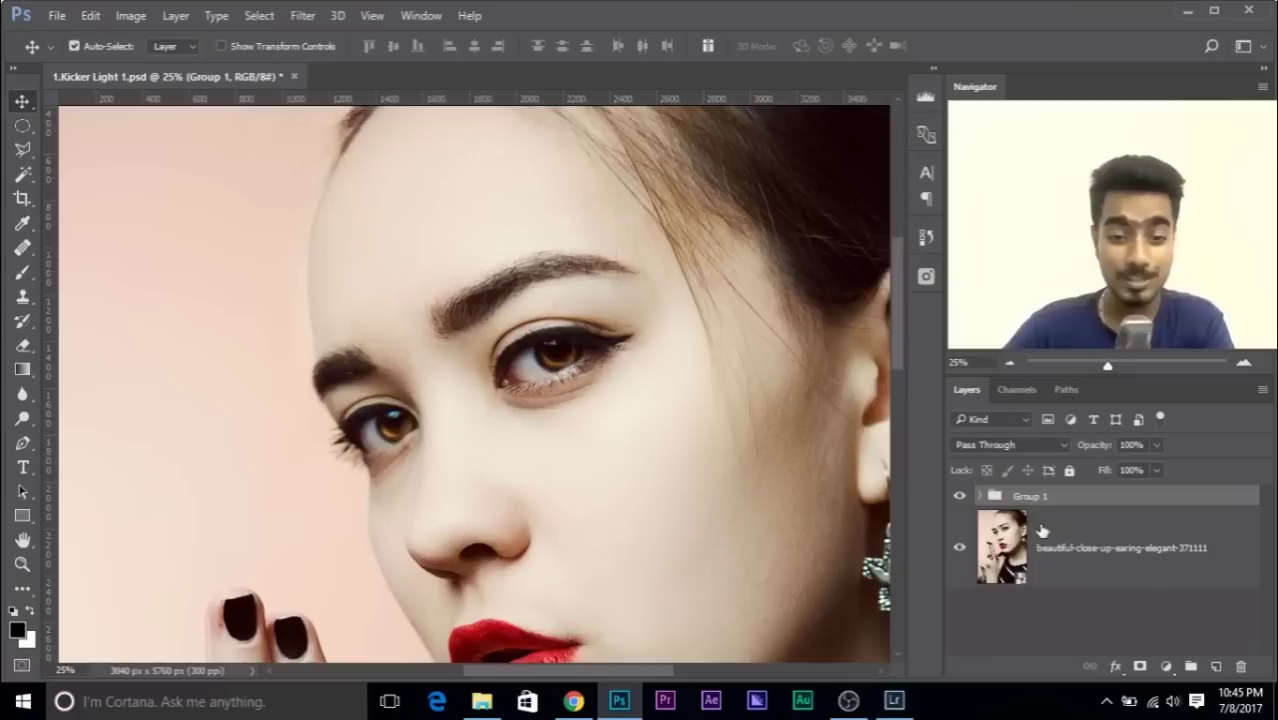
pyautogui.hotkey('ctrl', 'j')
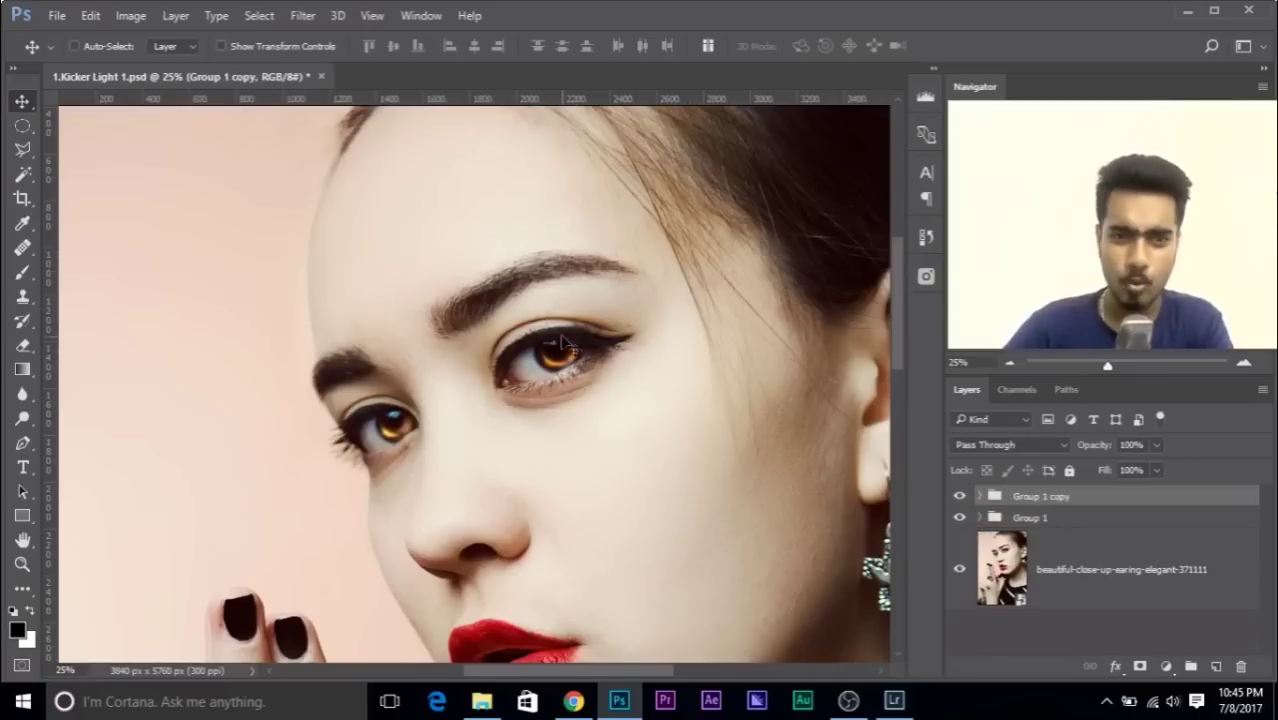
# - Combine Group 1 and Group 1 copy into one parent group and lower its opacity to 53%
pyautogui.keyDown('ctrl'); pyautogui.click(1046, 518); pyautogui.keyUp('ctrl')
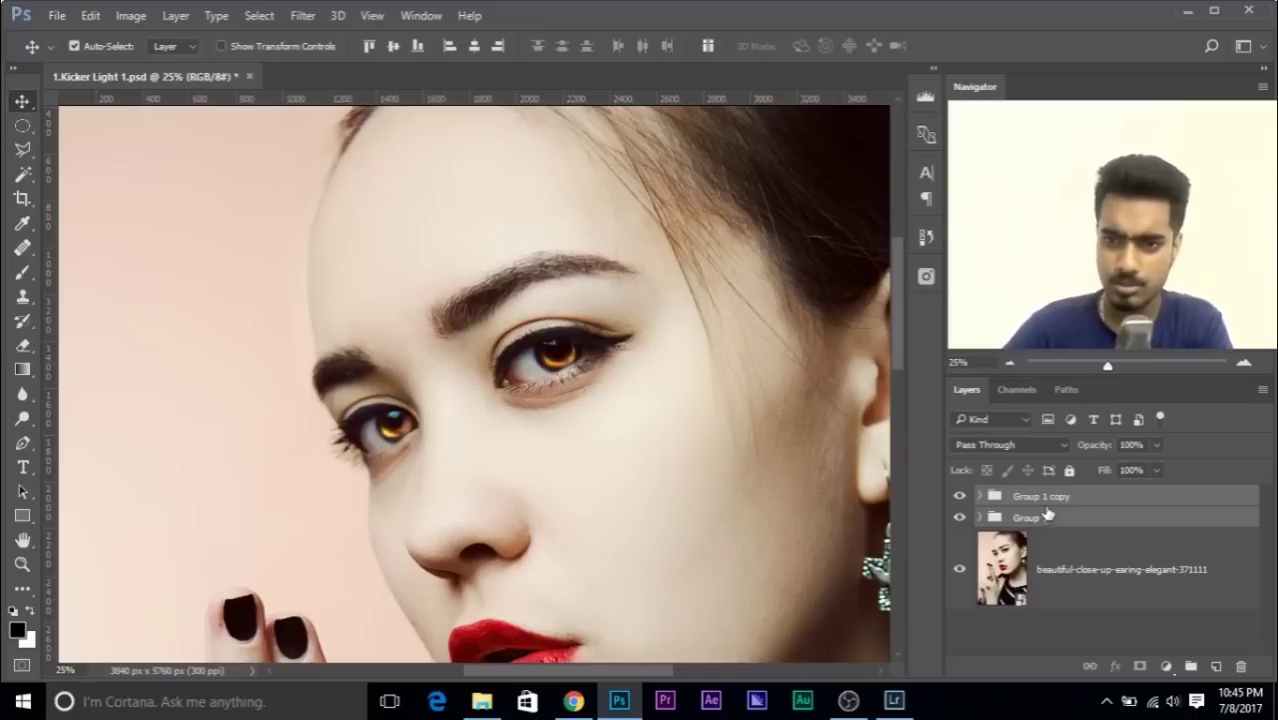
pyautogui.hotkey('ctrl', 'g')
pyautogui.click(1155, 470)
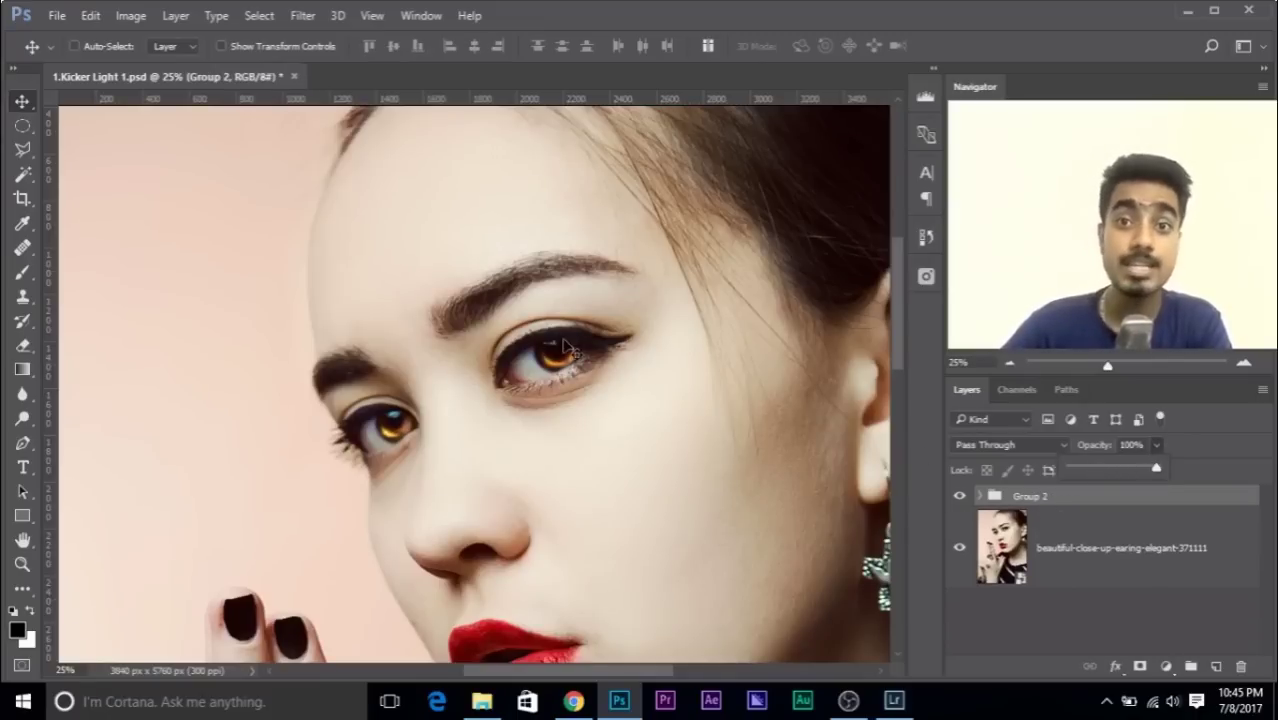
pyautogui.click(1100, 469)
pyautogui.moveTo(1100, 473); pyautogui.dragTo(1117, 473)
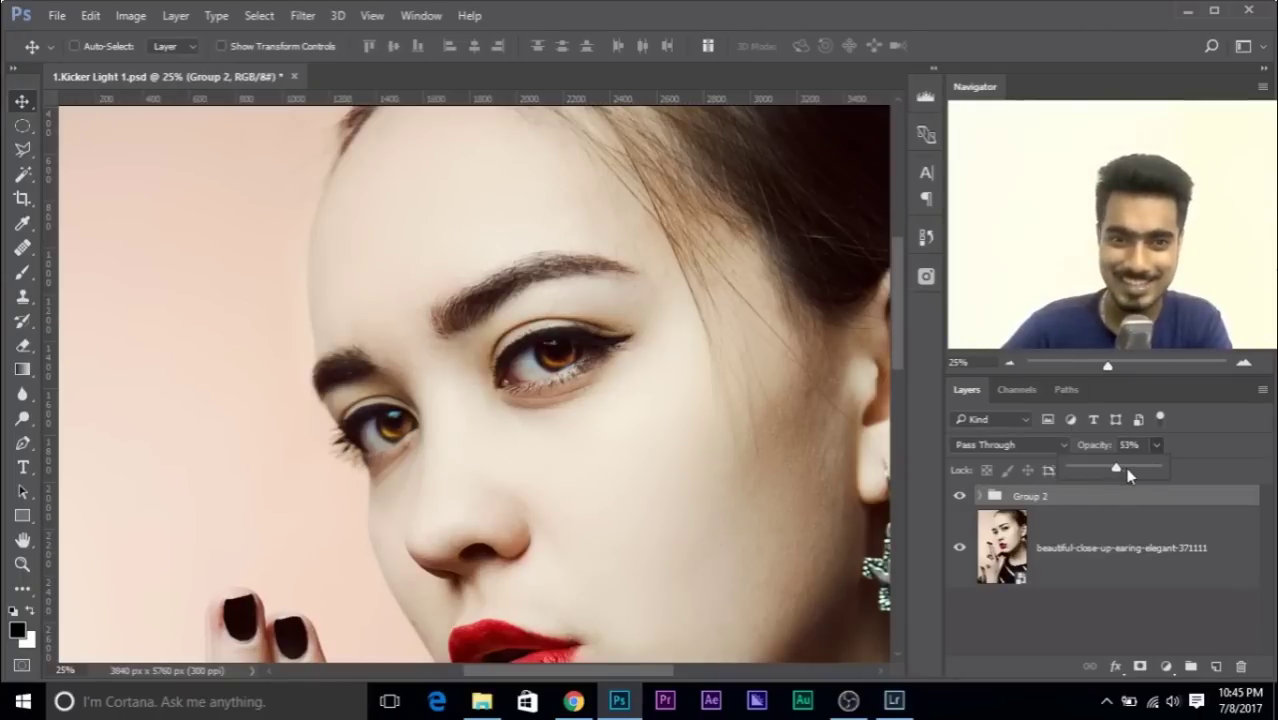
# - Compare the whole portrait with and without Group 2 to judge the kicker light on both eyes
pyautogui.click(958, 498)
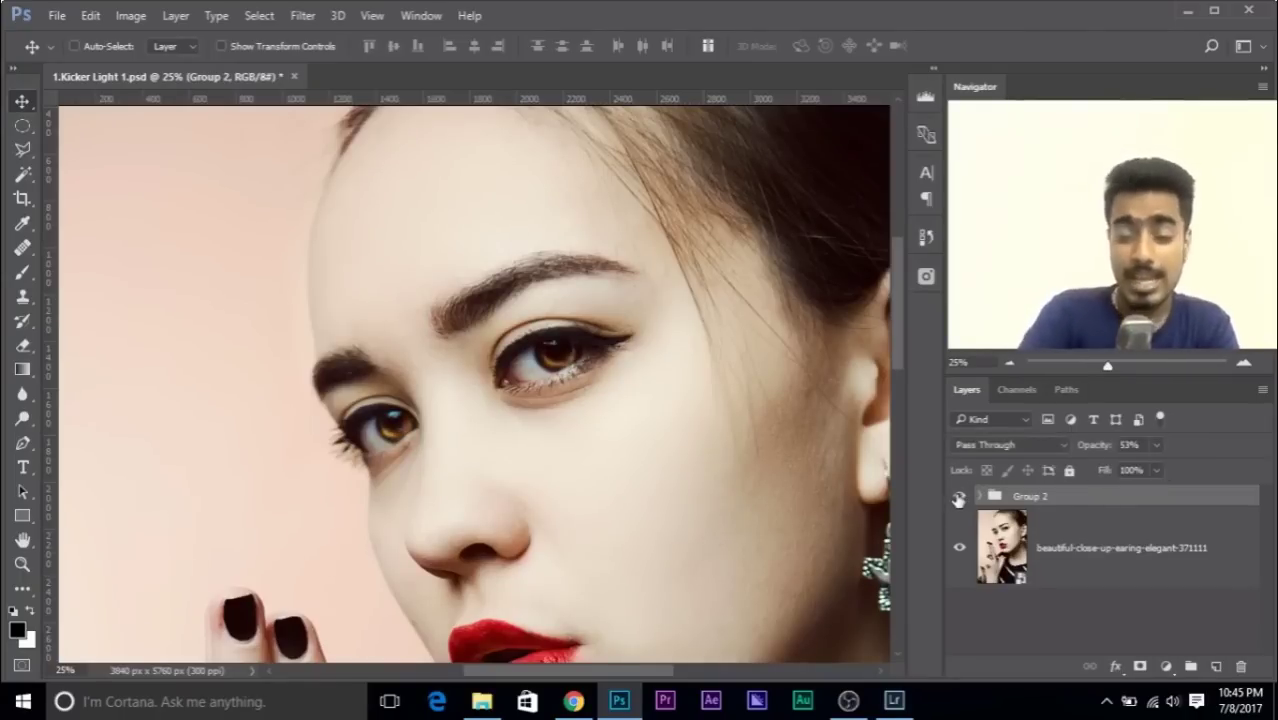
pyautogui.hotkey('ctrl', '-')
pyautogui.hotkey('ctrl', '-')
pyautogui.hotkey('ctrl', '+')
pyautogui.hotkey('ctrl', '-')
pyautogui.click(958, 498)
pyautogui.click(960, 497)
pyautogui.click(960, 497)
pyautogui.click(960, 497)
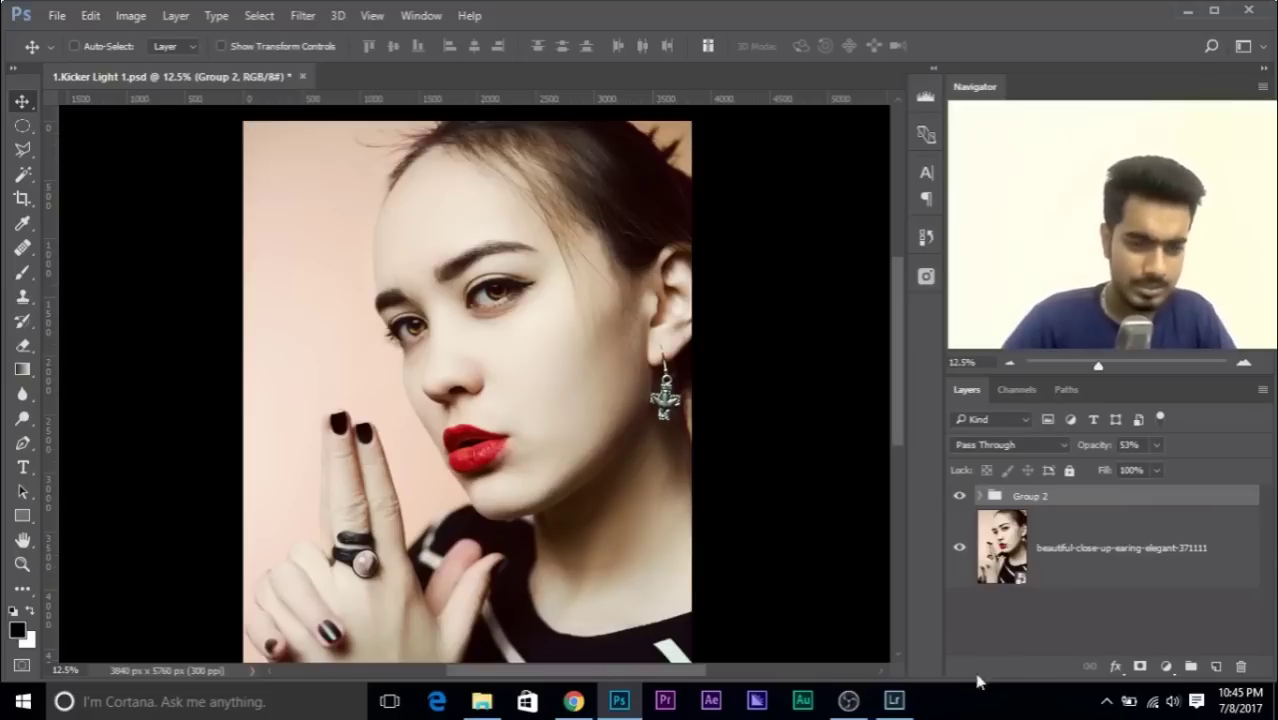
# - Switch to OBS to check the live stream, moving its window aside and minimizing it
pyautogui.click(848, 702)
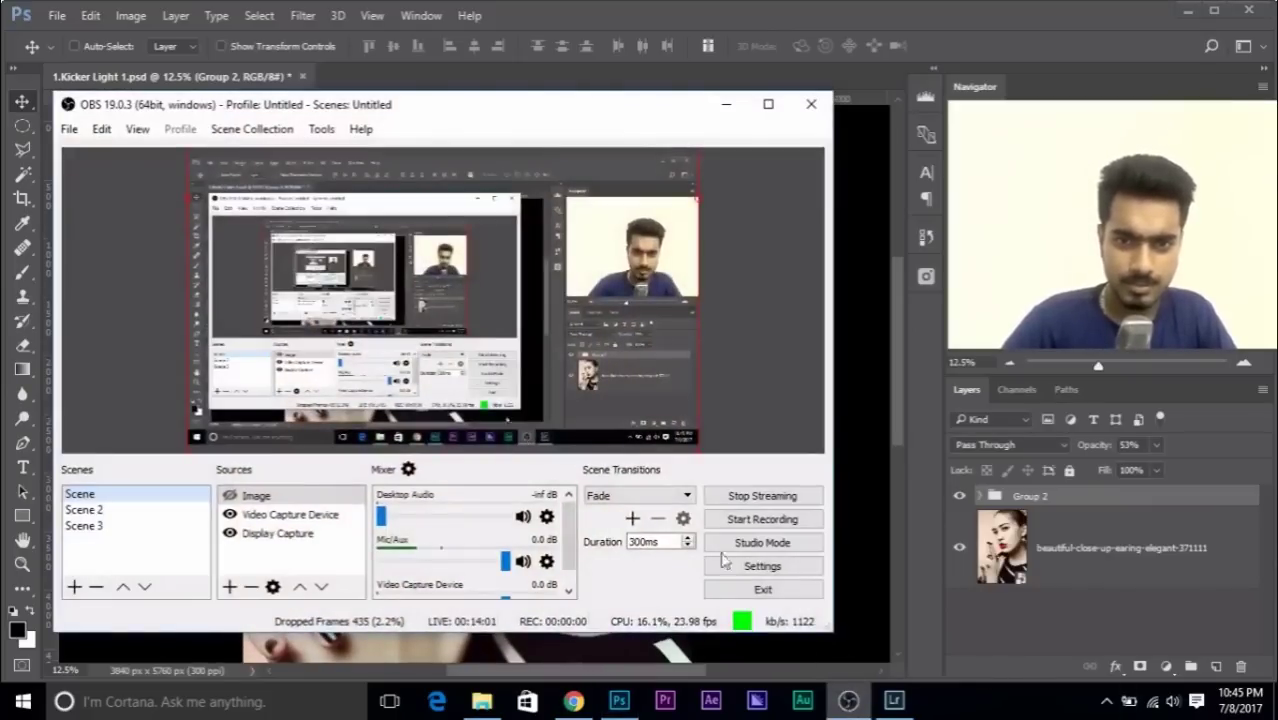
pyautogui.moveTo(553, 113); pyautogui.dragTo(372, 134)
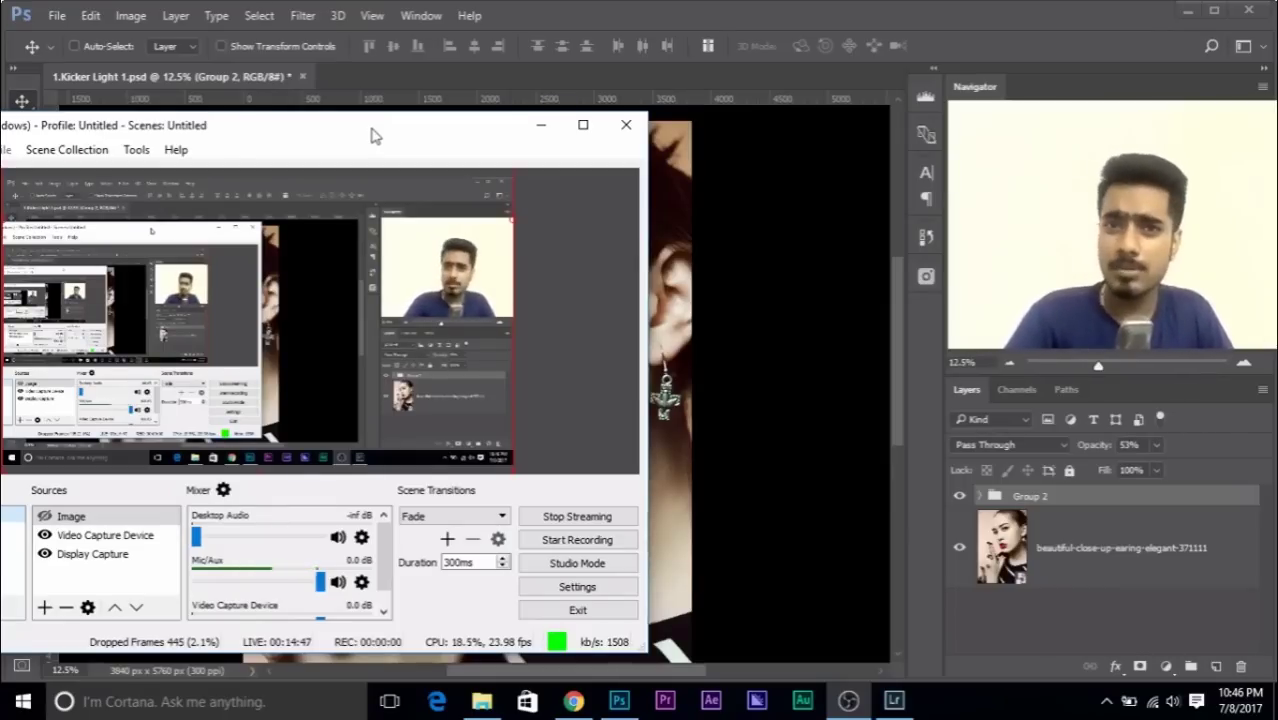
pyautogui.click(539, 126)
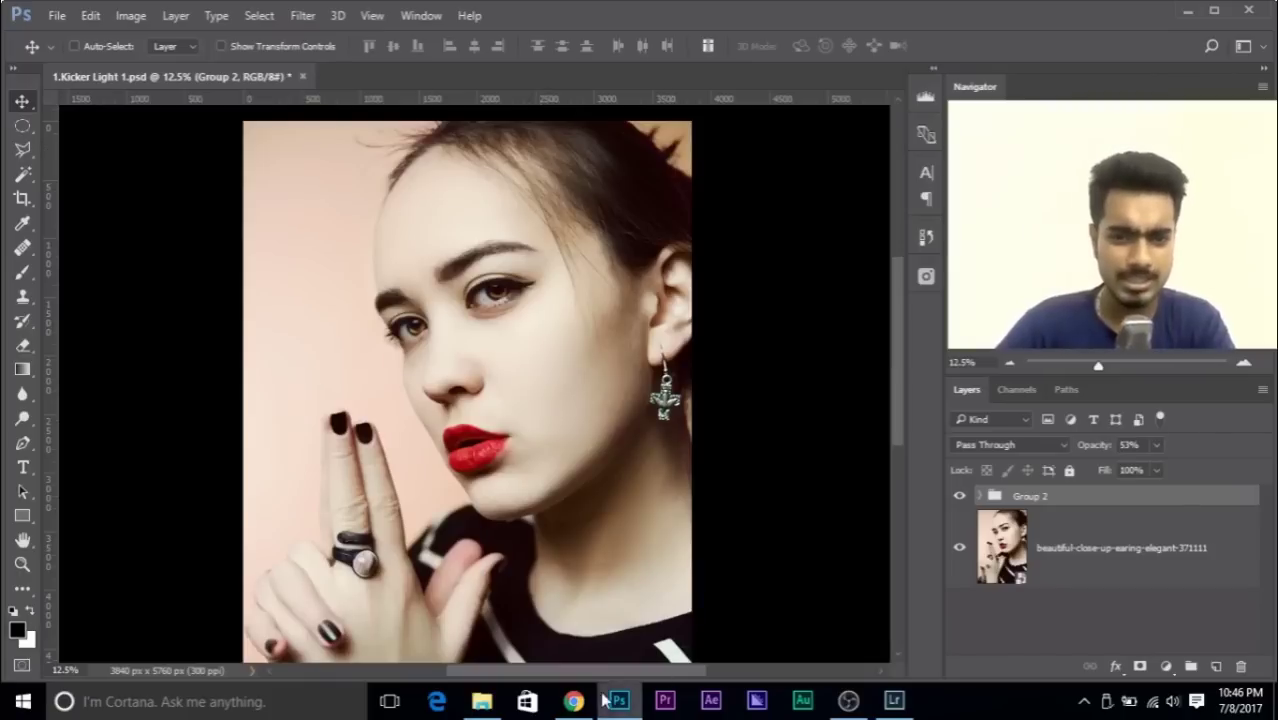
# - Open 2.Kicker Light from the FB LIVE July 8 folder in Photoshop and dismiss the New Library from Document dialog
pyautogui.click(482, 701)
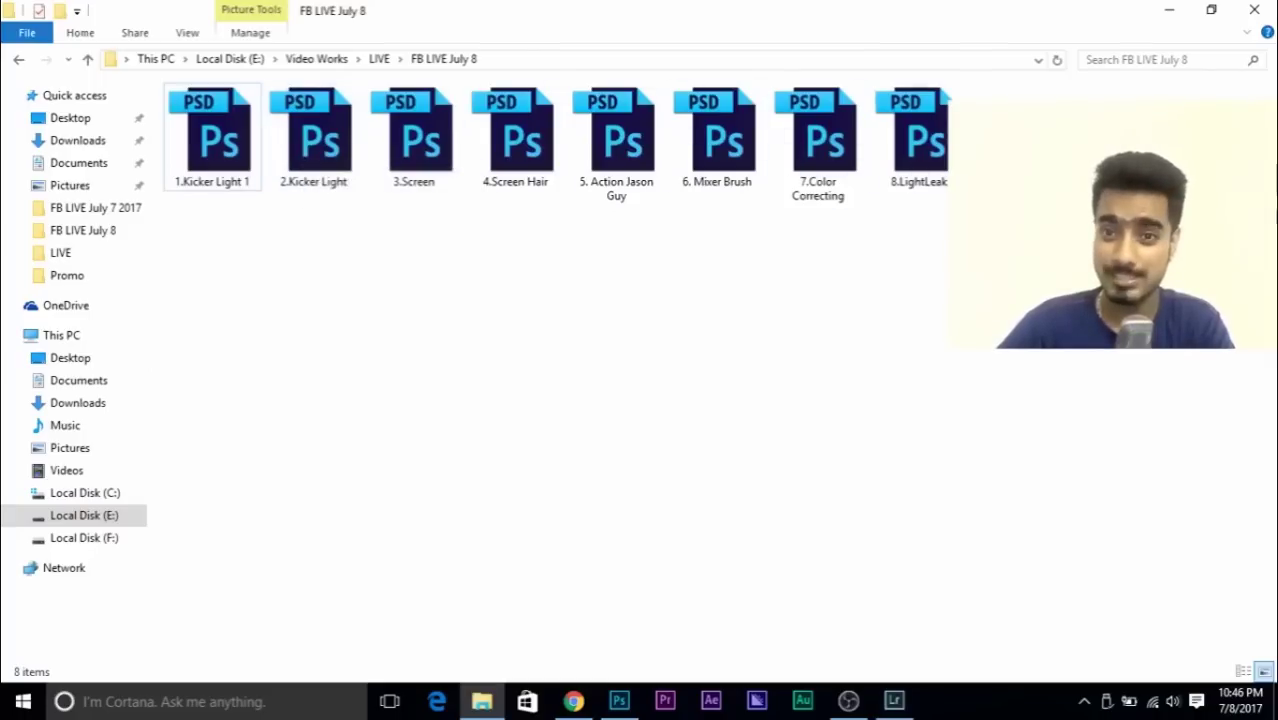
pyautogui.click(316, 163)
pyautogui.doubleClick(316, 163)
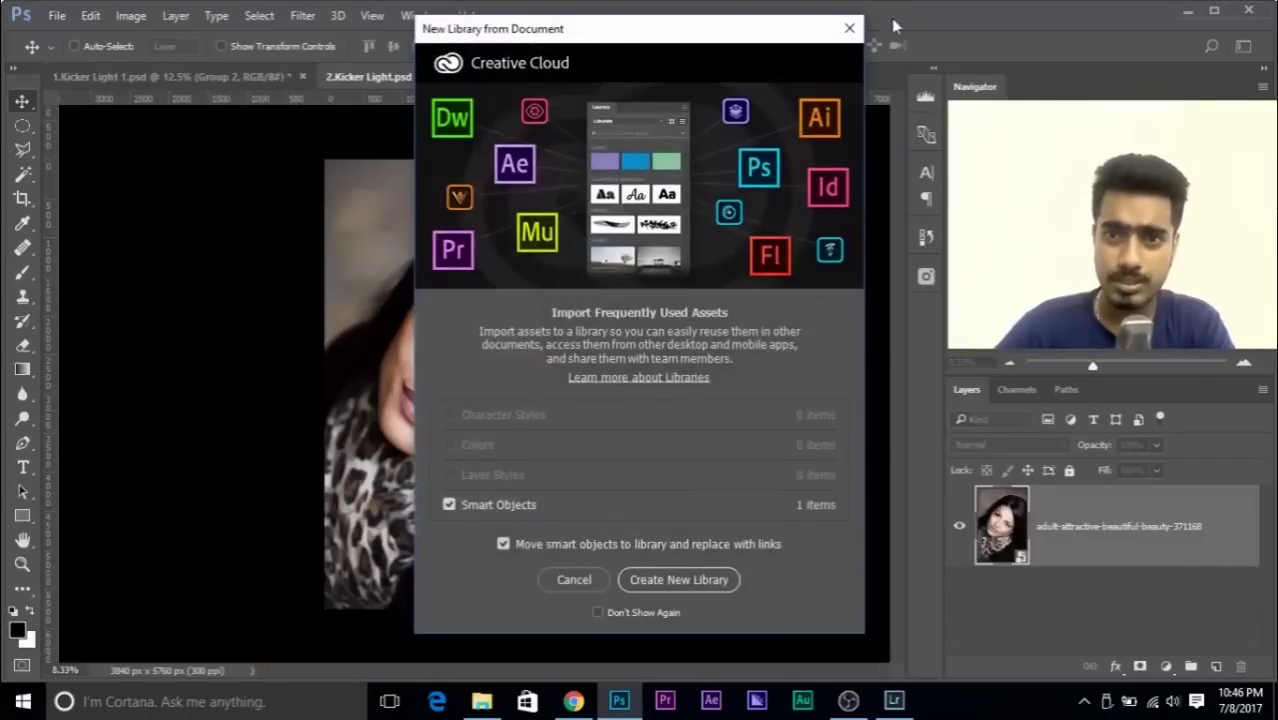
pyautogui.click(849, 28)
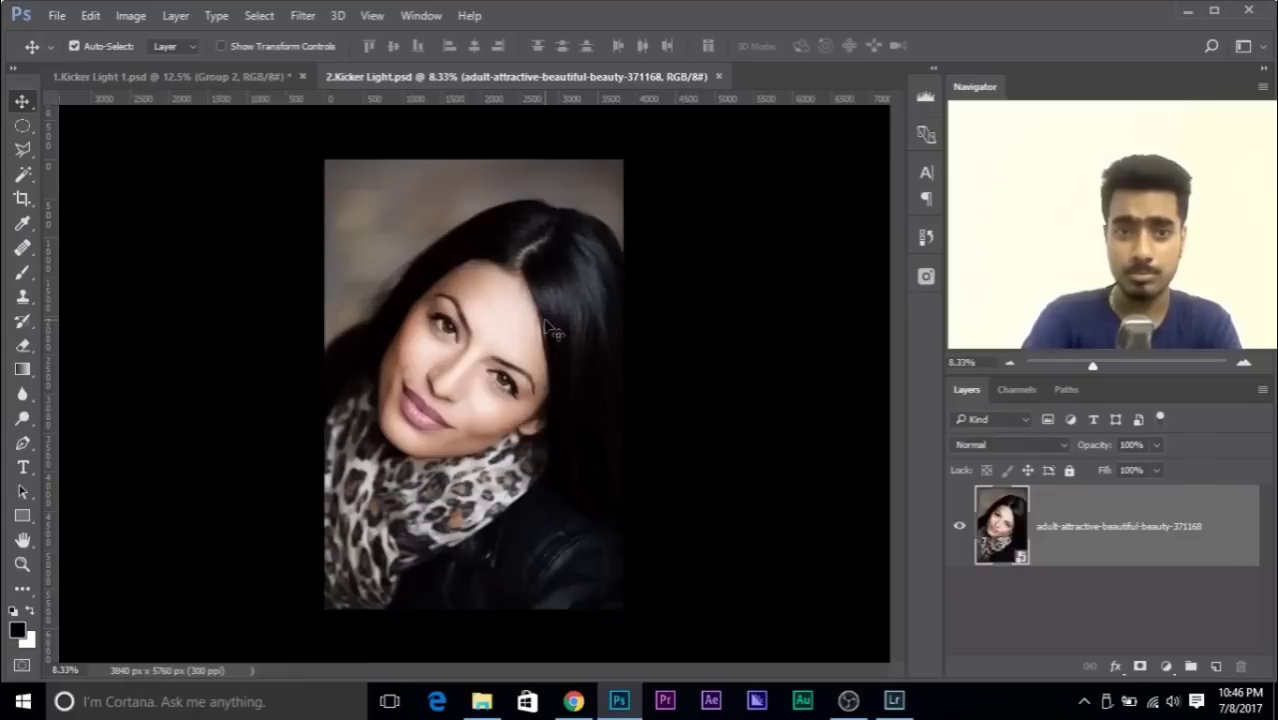
# - Change the empty area around the canvas to Dark Gray
pyautogui.hotkey('ctrl', '+')
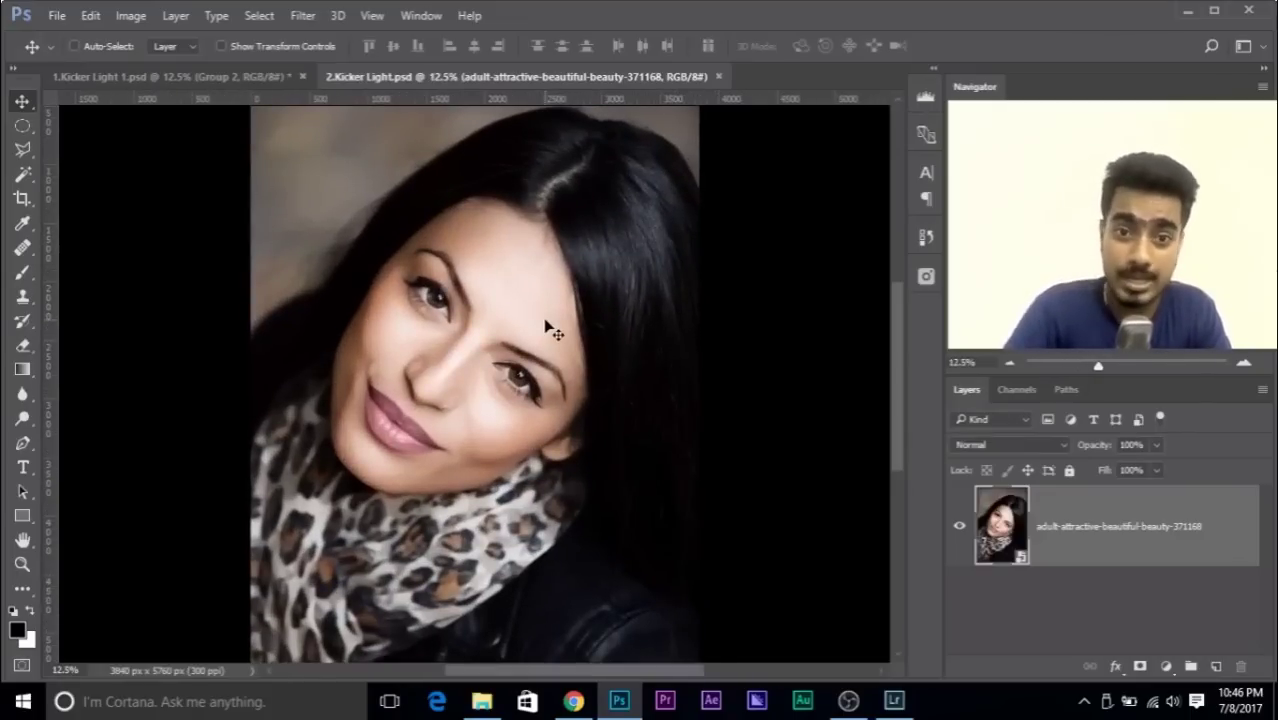
pyautogui.rightClick(846, 322)
pyautogui.click(856, 342)
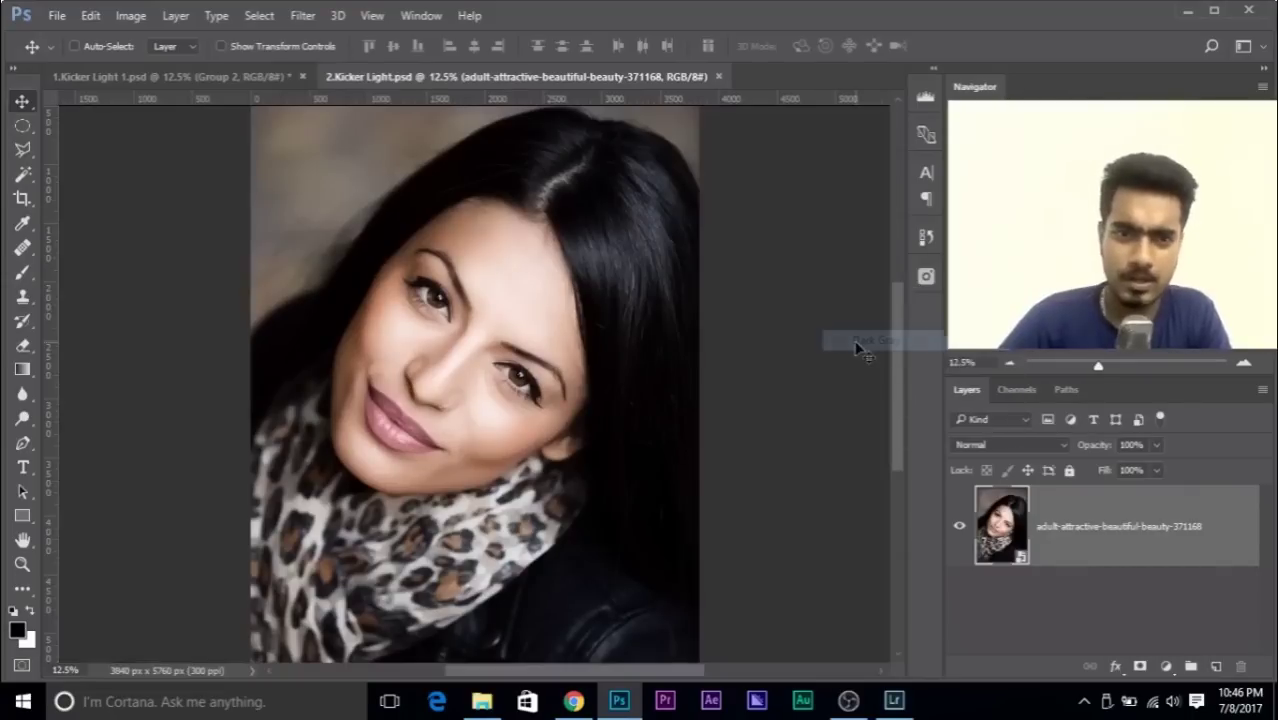
# - Examine both of the woman's eyes up close for the position of the catchlights
pyautogui.hotkey('ctrl', '-')
pyautogui.hotkey('ctrl', '+')
pyautogui.hotkey('ctrl', '+')
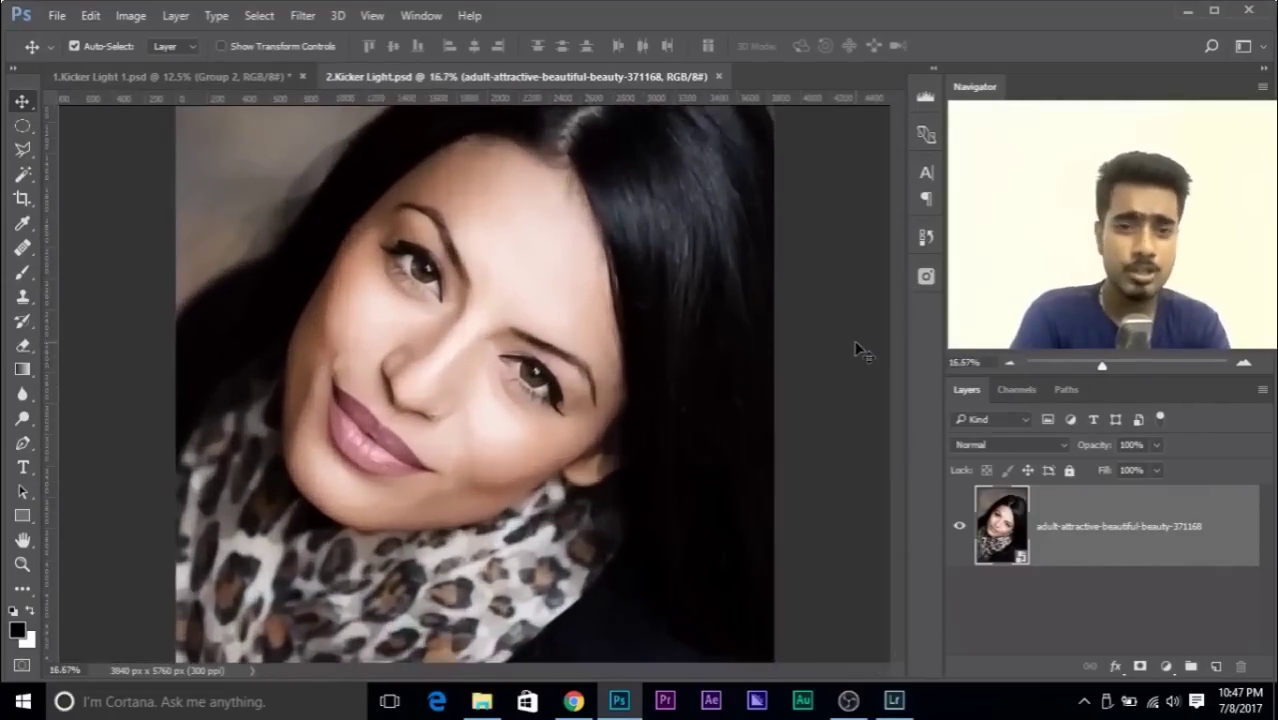
pyautogui.hotkey('ctrl', '+')
pyautogui.hotkey('ctrl', '+')
pyautogui.hotkey('ctrl', '+')
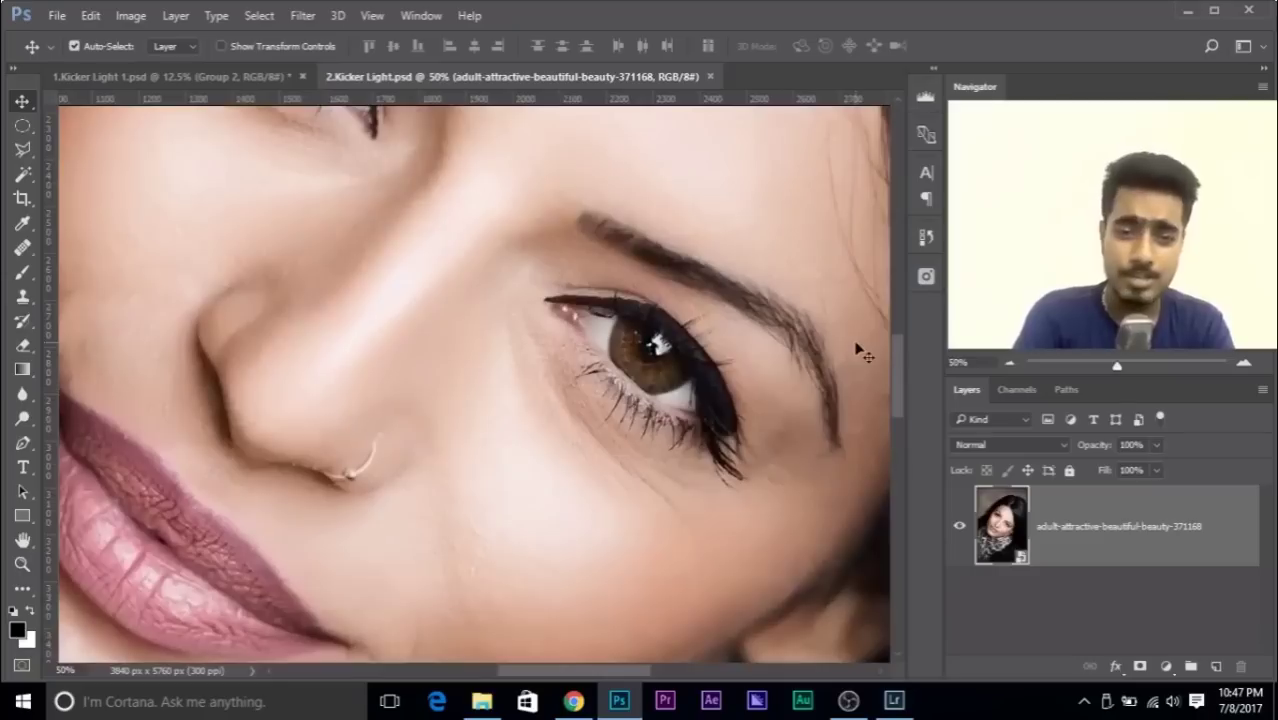
pyautogui.hotkey('ctrl', '-')
pyautogui.hotkey('ctrl', '-')
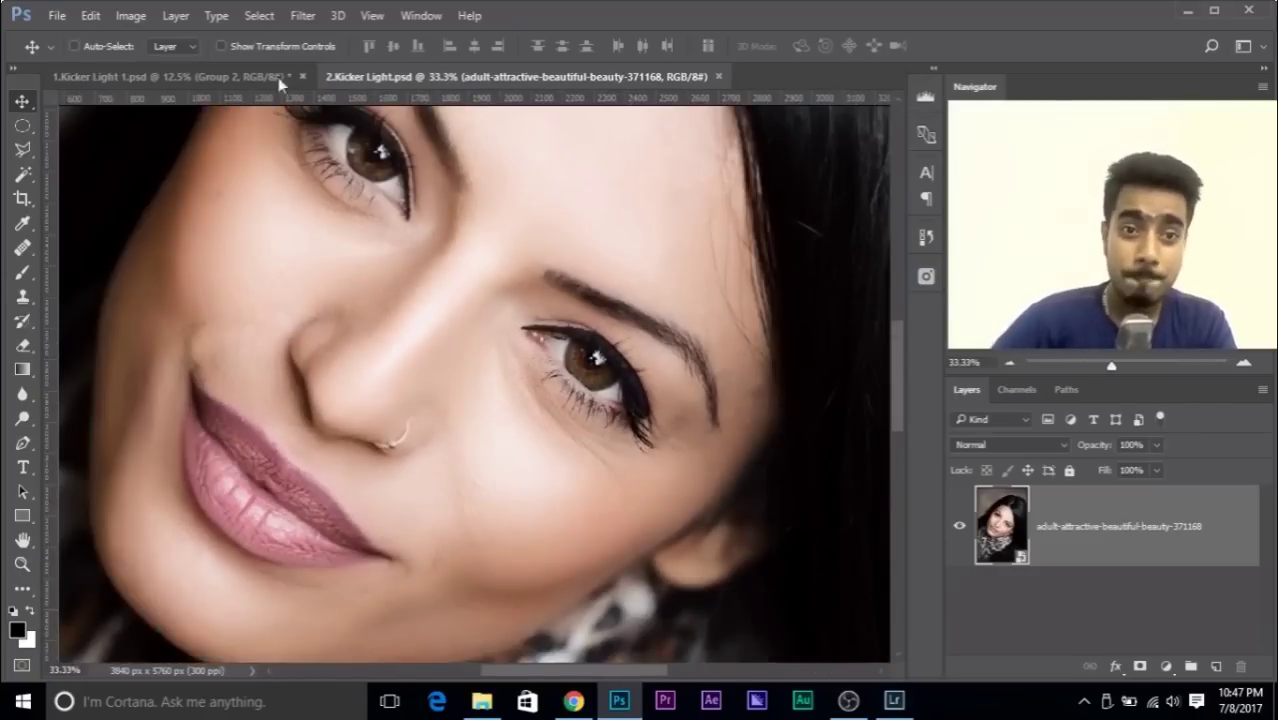
pyautogui.hotkey('ctrl', '+')
pyautogui.scroll(2, 520, 413)
pyautogui.hotkey('ctrl', '+')
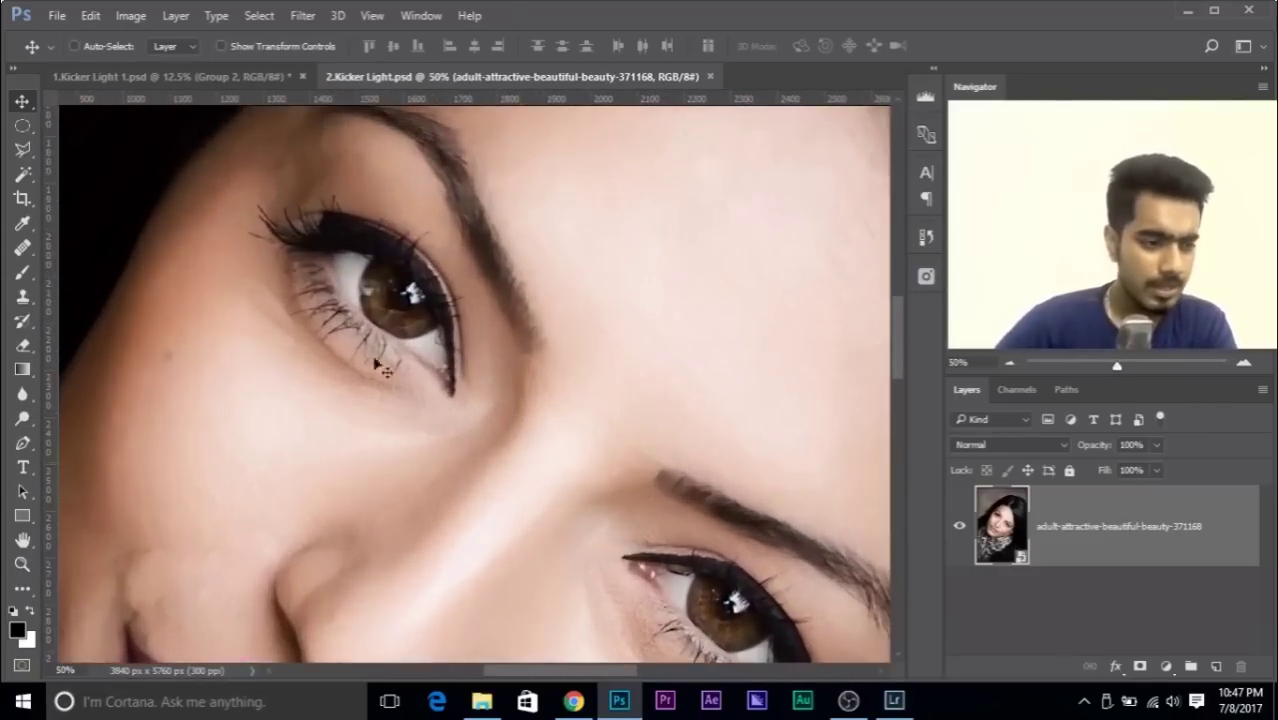
# - Add a new empty layer and draw a circular marquee selection around the iris of the eye nearer the image's upper edge
pyautogui.click(1216, 666)
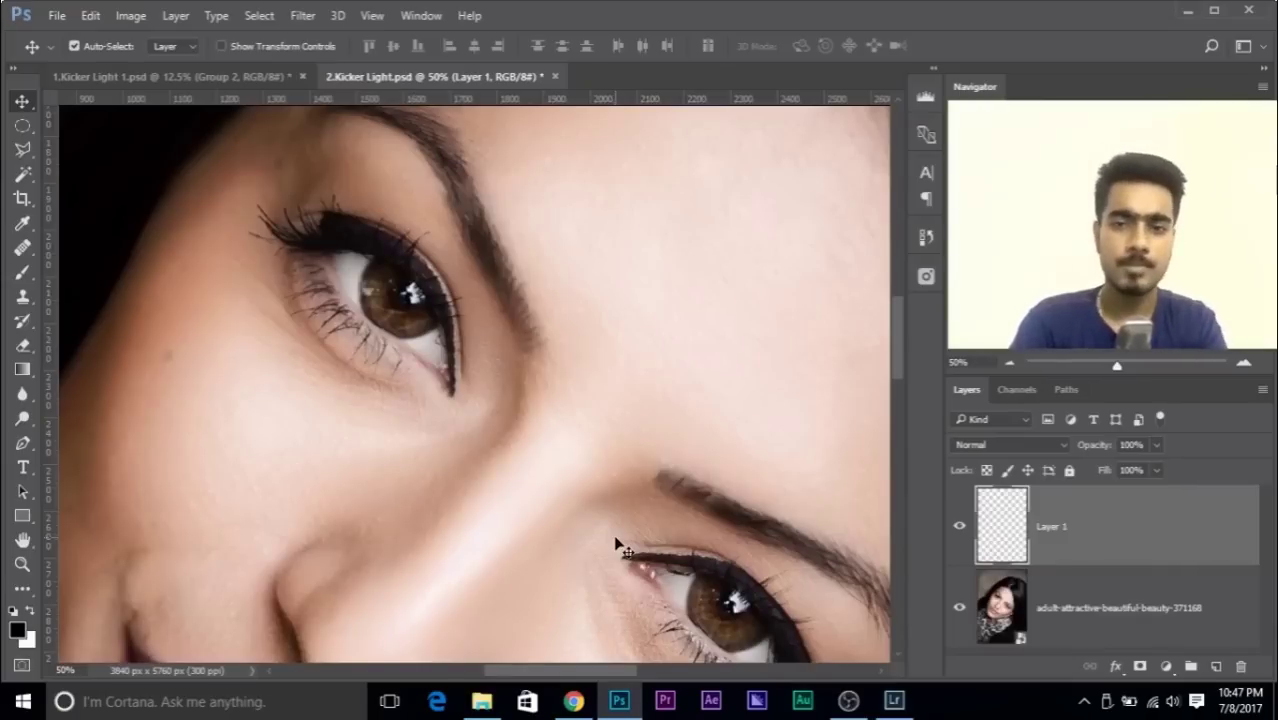
pyautogui.hotkey('ctrl', '+')
pyautogui.moveTo(334, 403); pyautogui.dragTo(400, 490)
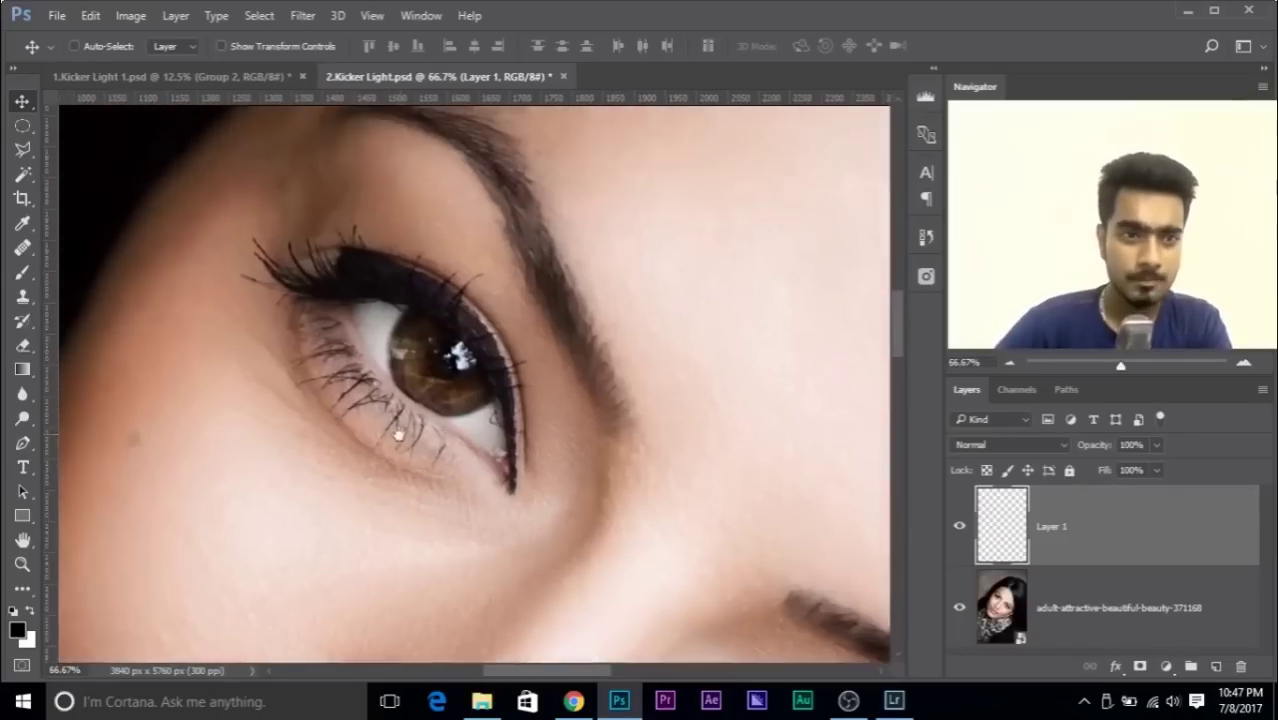
pyautogui.click(22, 125)
pyautogui.moveTo(402, 303); pyautogui.dragTo(500, 418)
pyautogui.hotkey('ctrl', '+')
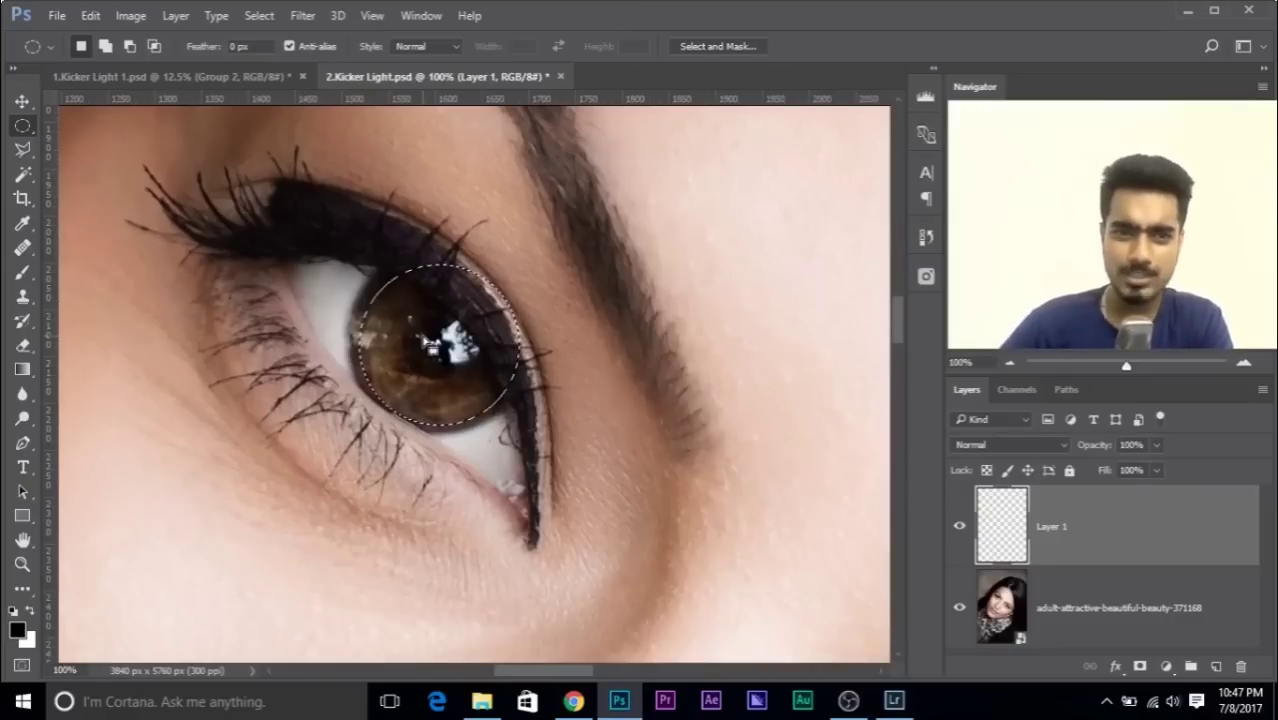
# - Switch to the Rectangular Marquee tool and shift the circular iris selection slightly upward
pyautogui.rightClick(22, 128)
pyautogui.click(77, 134)
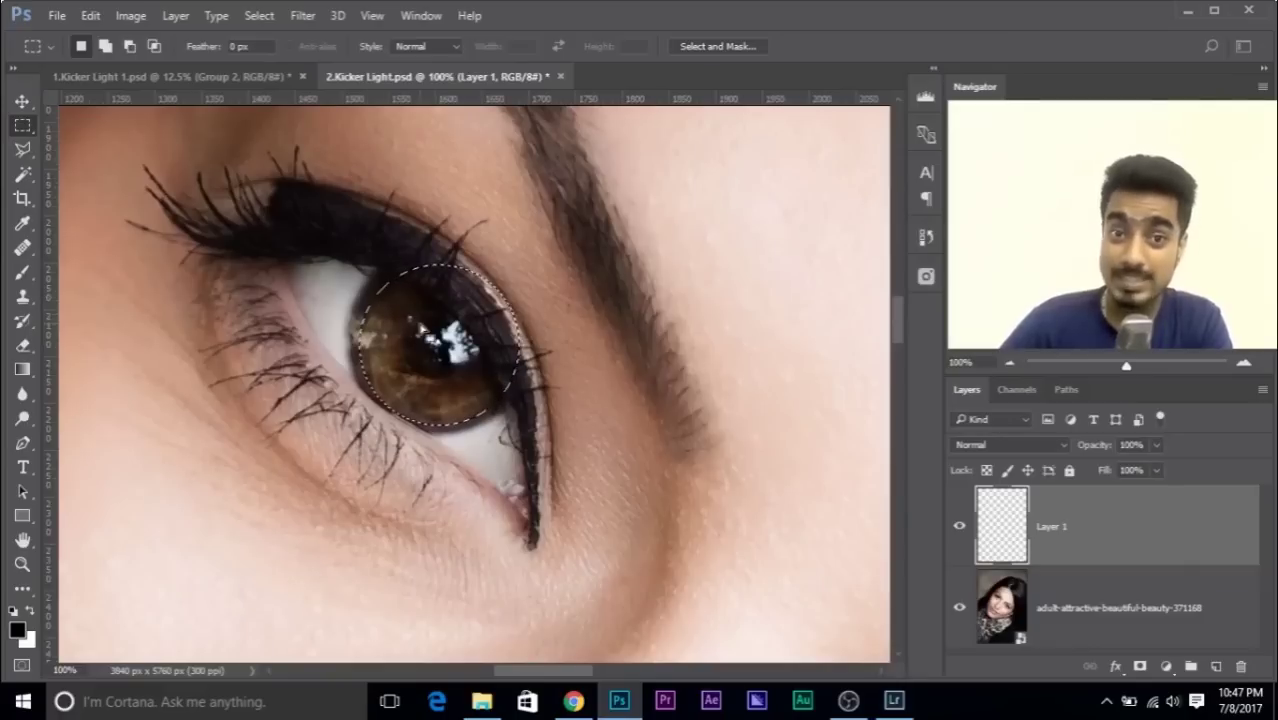
pyautogui.moveTo(432, 340); pyautogui.dragTo(435, 328)
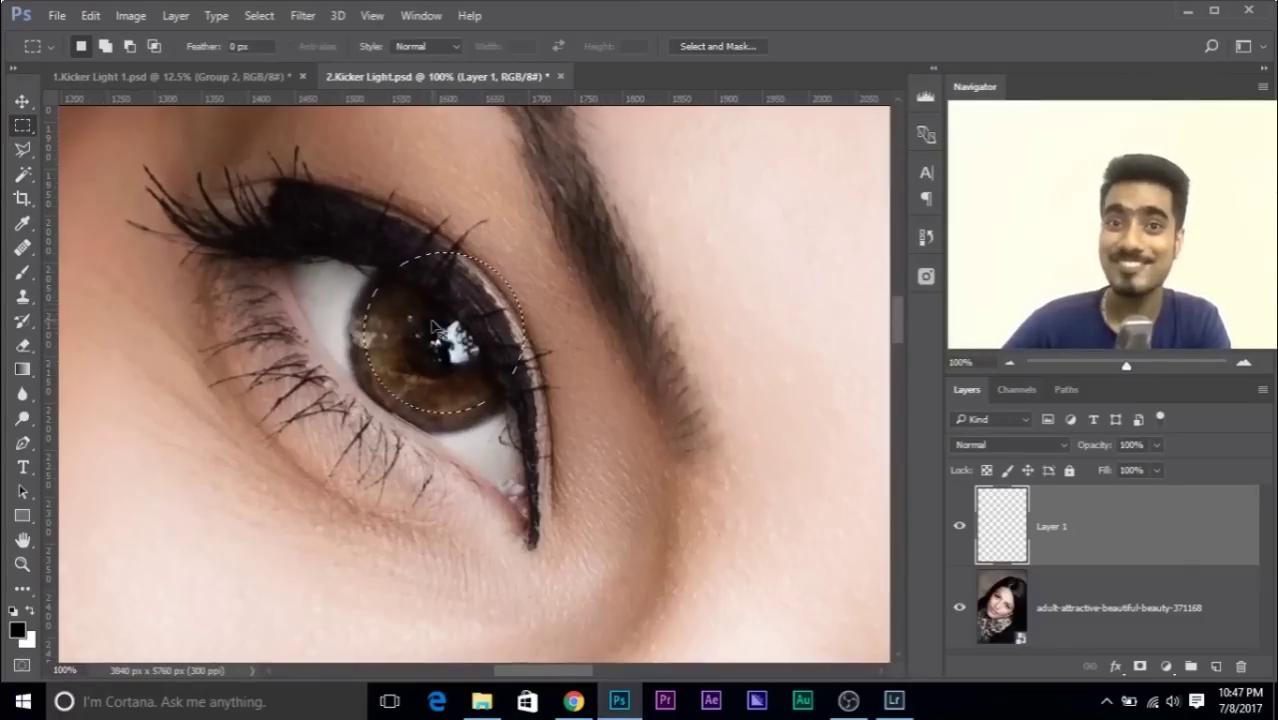
# - Try to move the circular iris selection on the empty layer with the Move tool, dismissing the error dialogs
pyautogui.click(22, 101)
pyautogui.moveTo(285, 220); pyautogui.dragTo(380, 271)
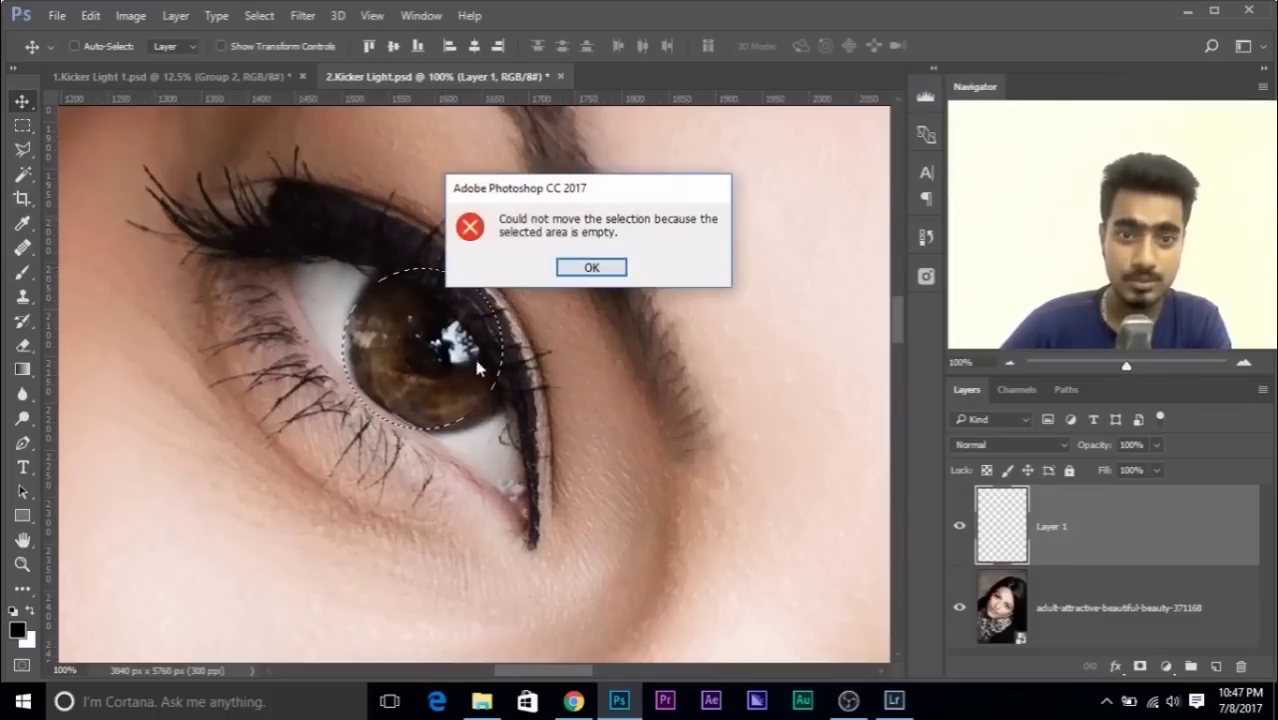
pyautogui.click(590, 266)
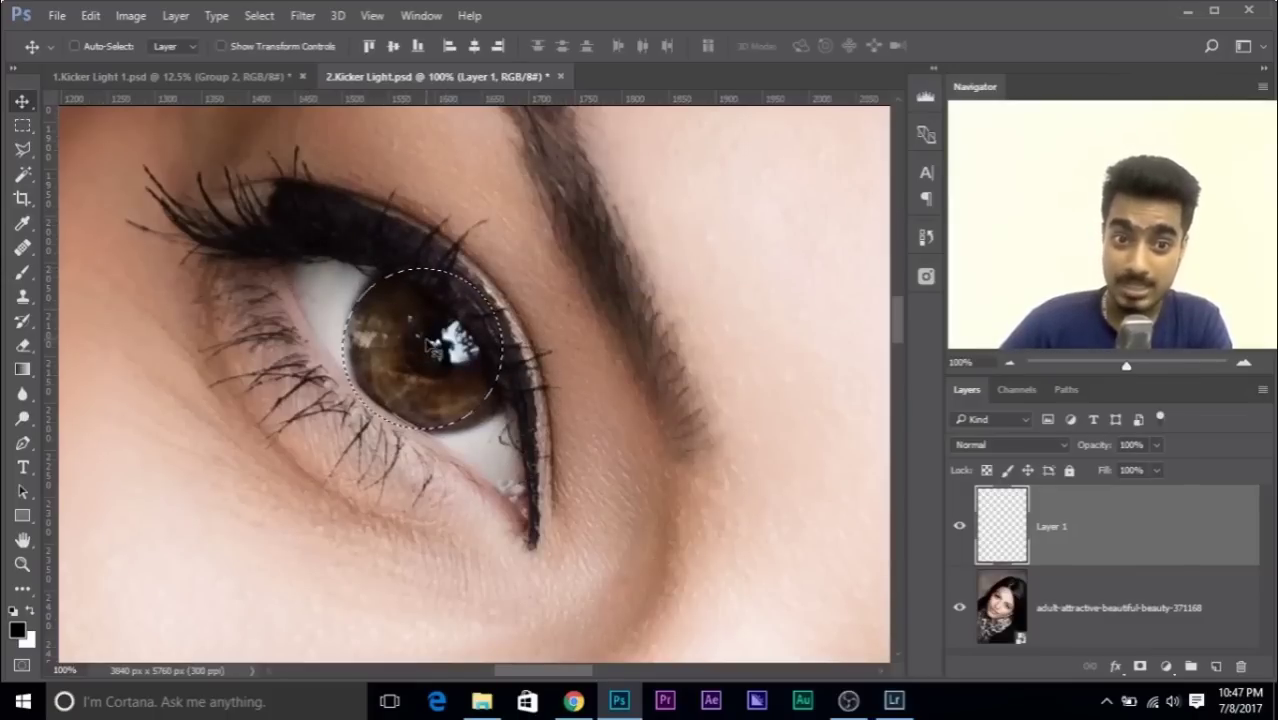
pyautogui.moveTo(427, 348); pyautogui.dragTo(440, 370)
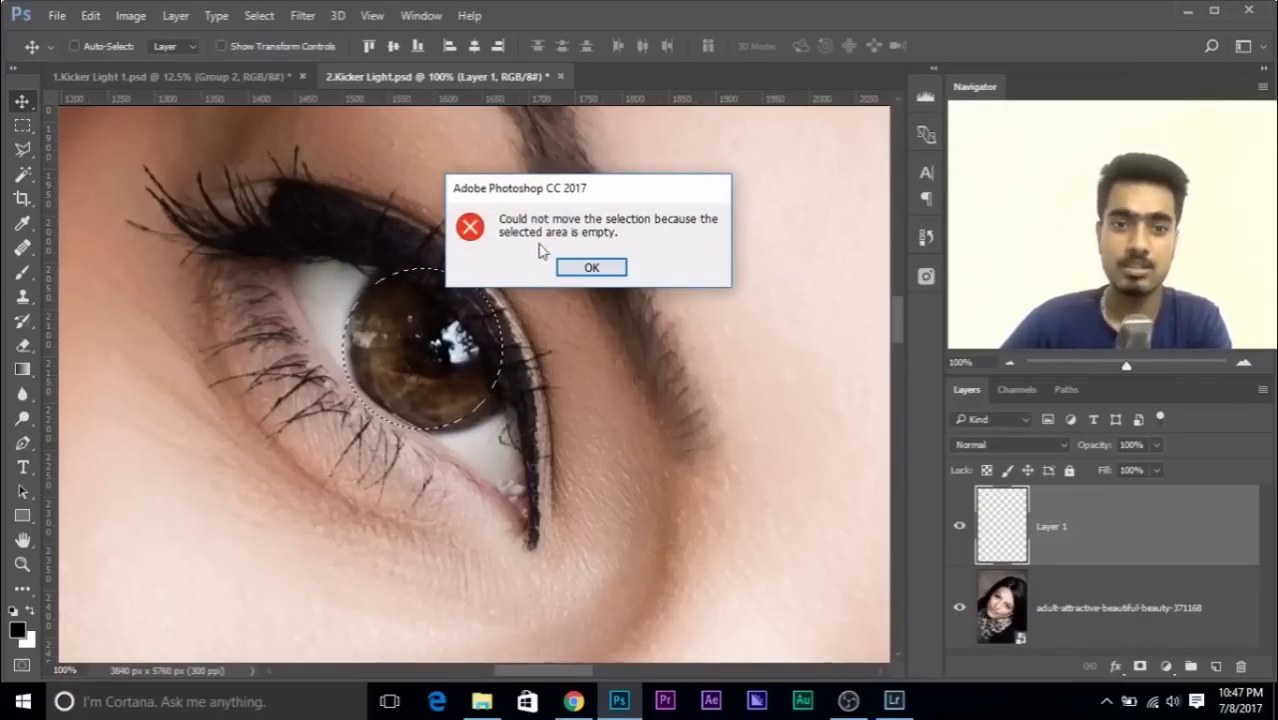
pyautogui.click(600, 268)
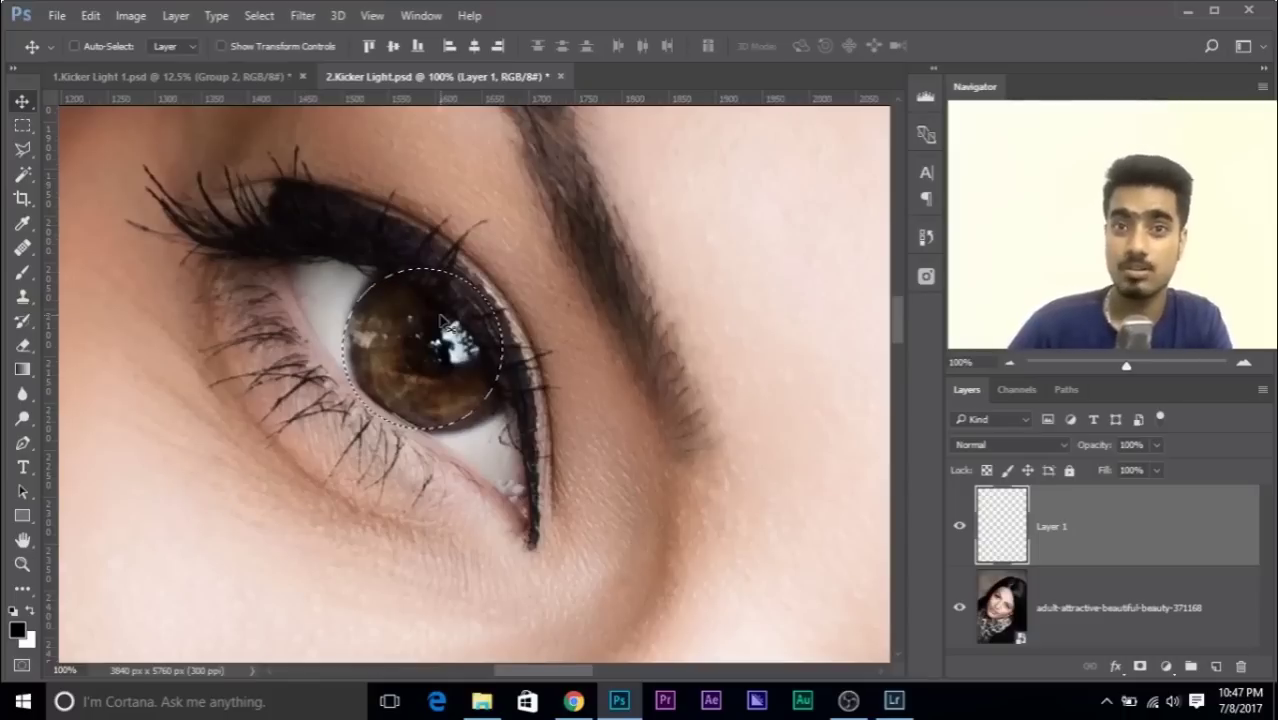
# - Realign the circular selection with the iris, using the Lasso tool for a final small nudge
pyautogui.moveTo(558, 237)
pyautogui.mouseDown()
pyautogui.moveTo(637, 226)
pyautogui.moveTo(571, 228)
pyautogui.mouseUp()
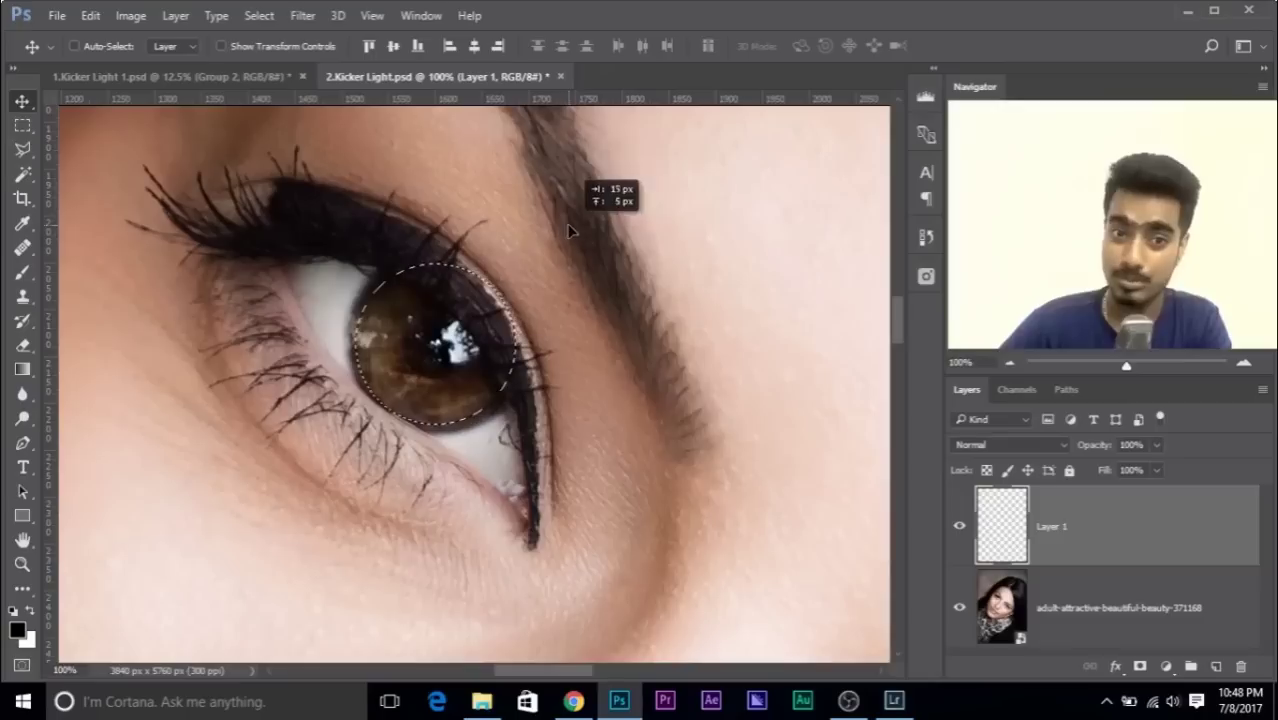
pyautogui.click(21, 125)
pyautogui.click(22, 149)
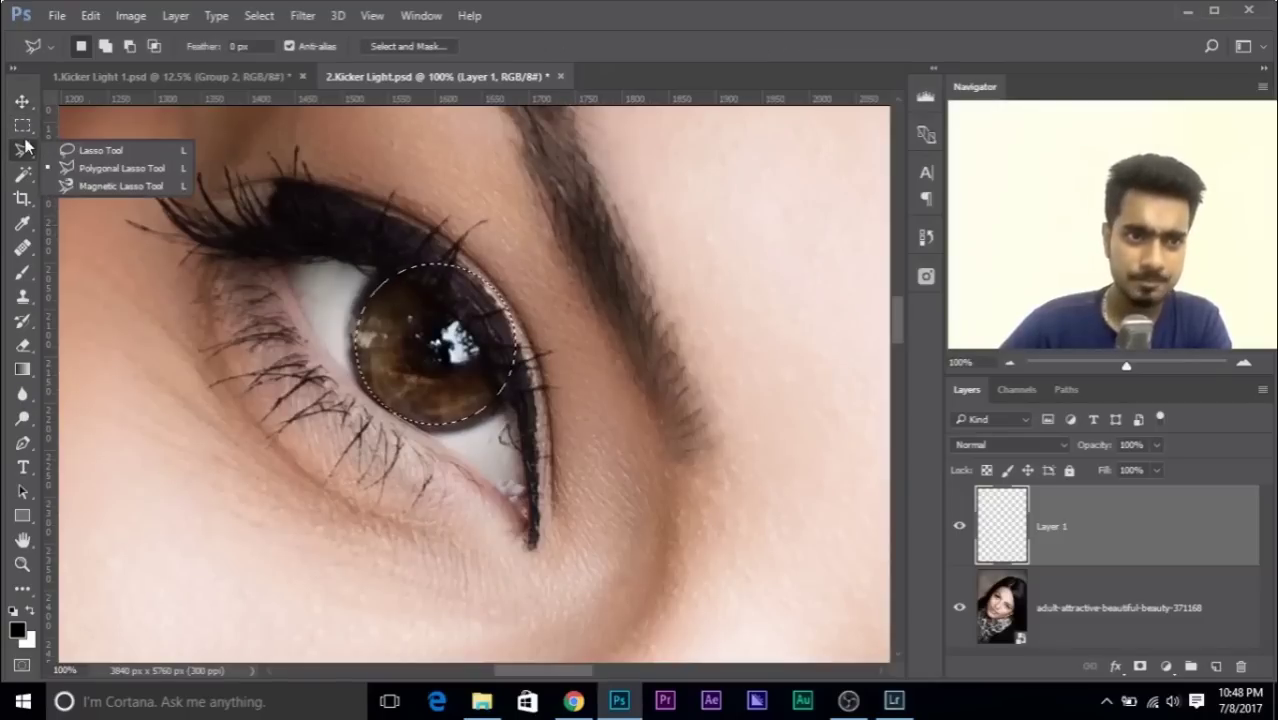
pyautogui.click(75, 149)
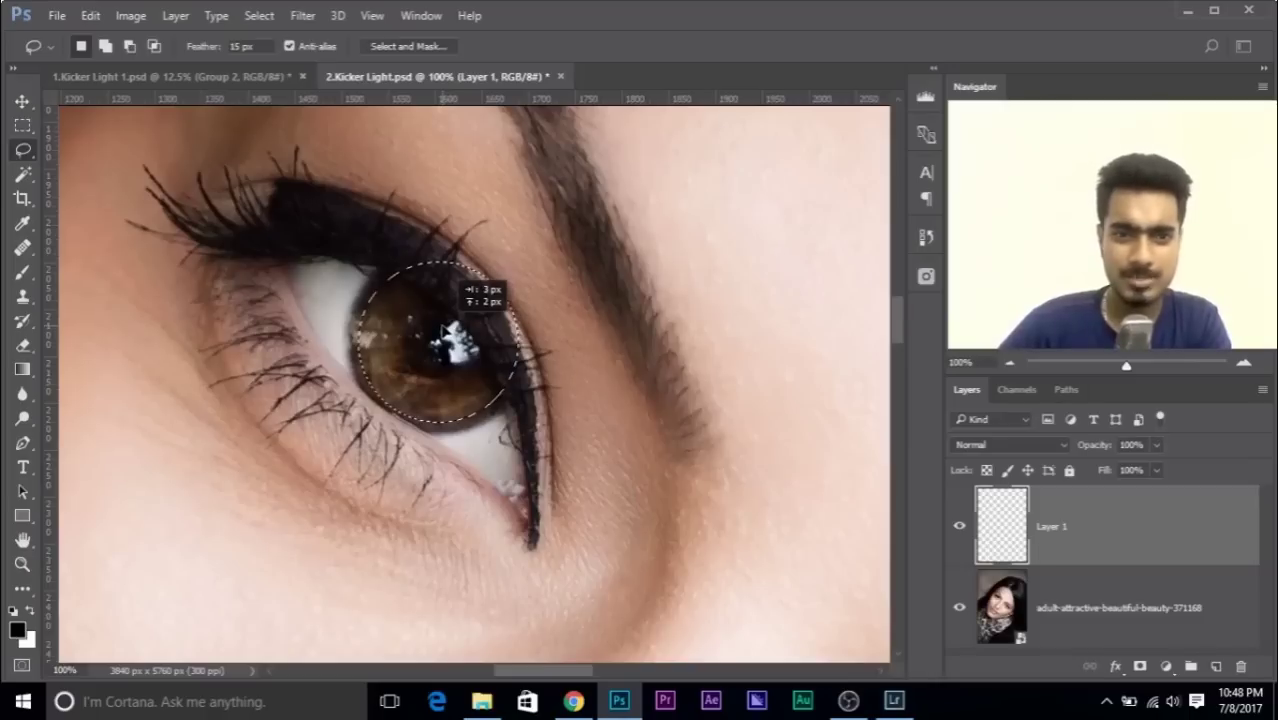
pyautogui.moveTo(455, 316); pyautogui.dragTo(457, 317)
# - Subtract the catchlight side of the circular iris selection with the Polygonal Lasso tool, leaving the half opposite the catchlight
pyautogui.click(22, 125)
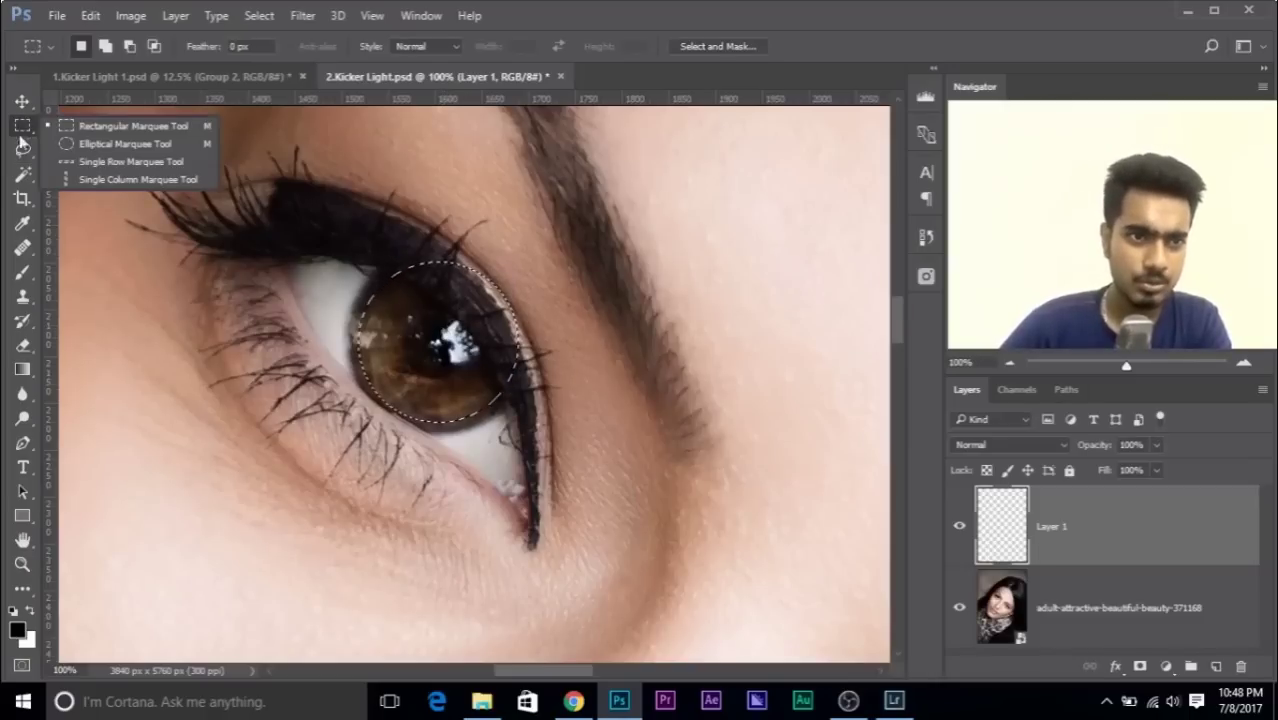
pyautogui.click(22, 149)
pyautogui.click(95, 168)
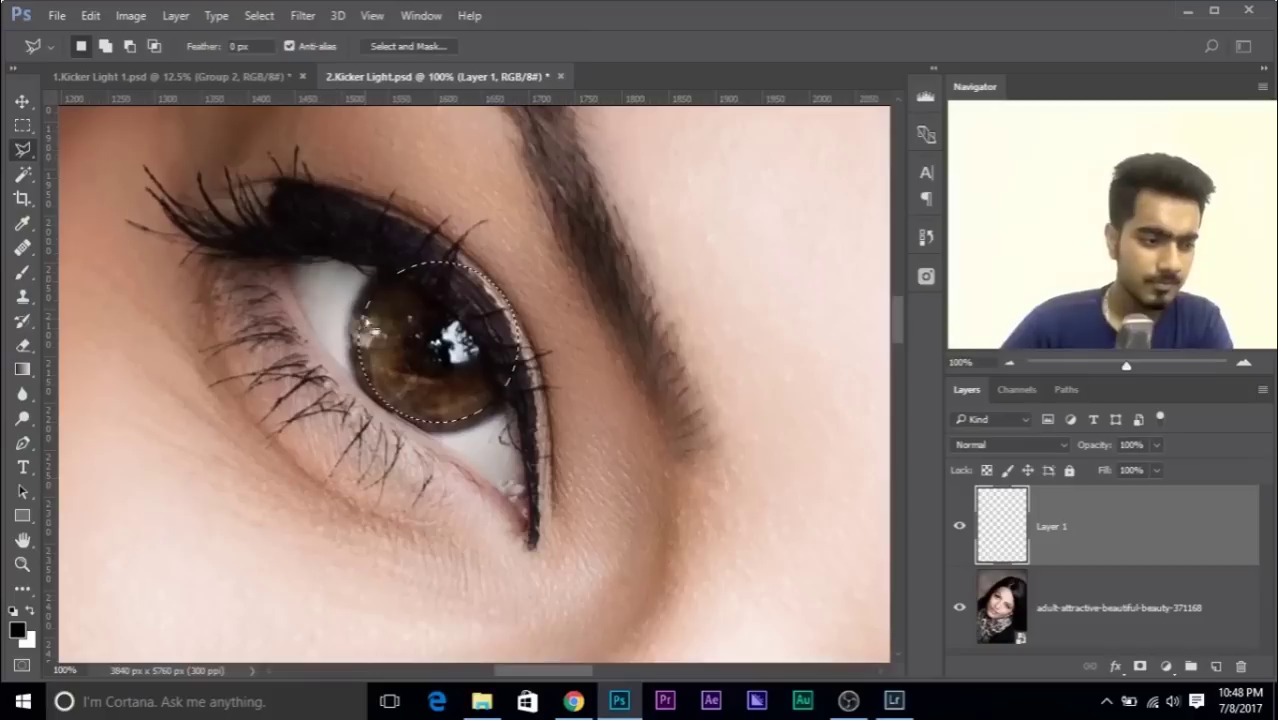
pyautogui.press('alt')
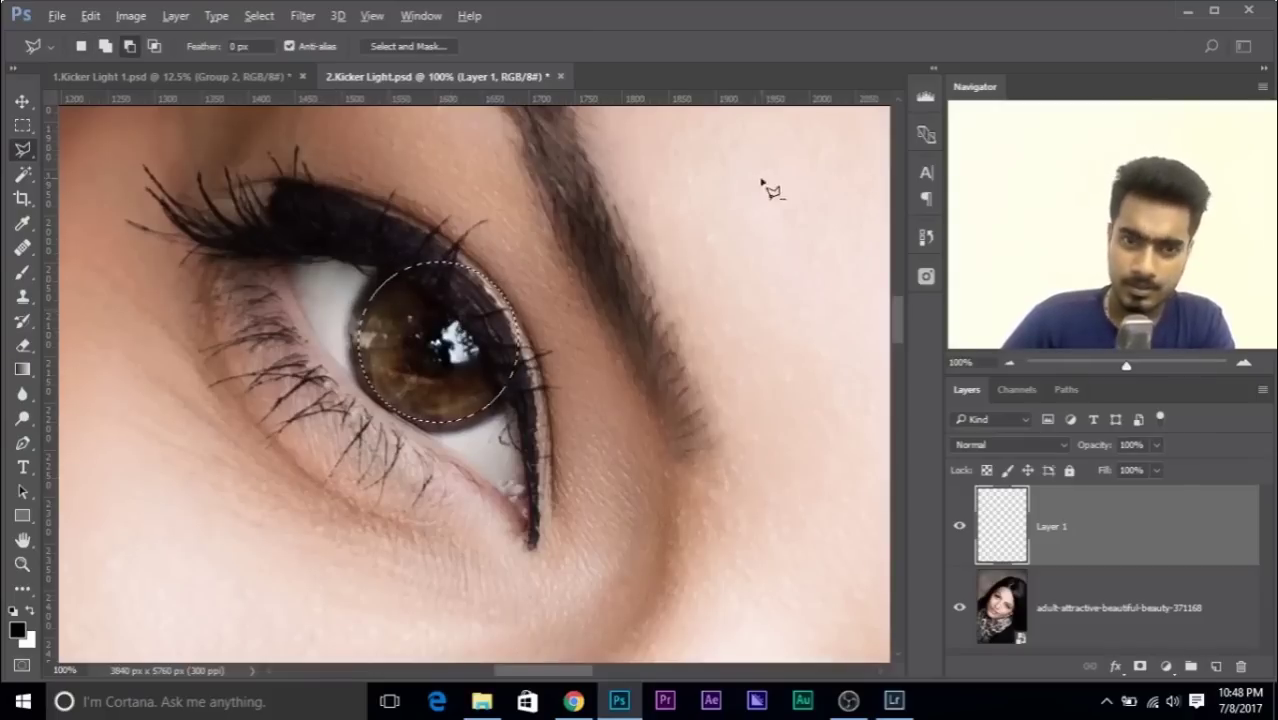
pyautogui.hotkey('ctrl', '-')
pyautogui.hotkey('ctrl', '-')
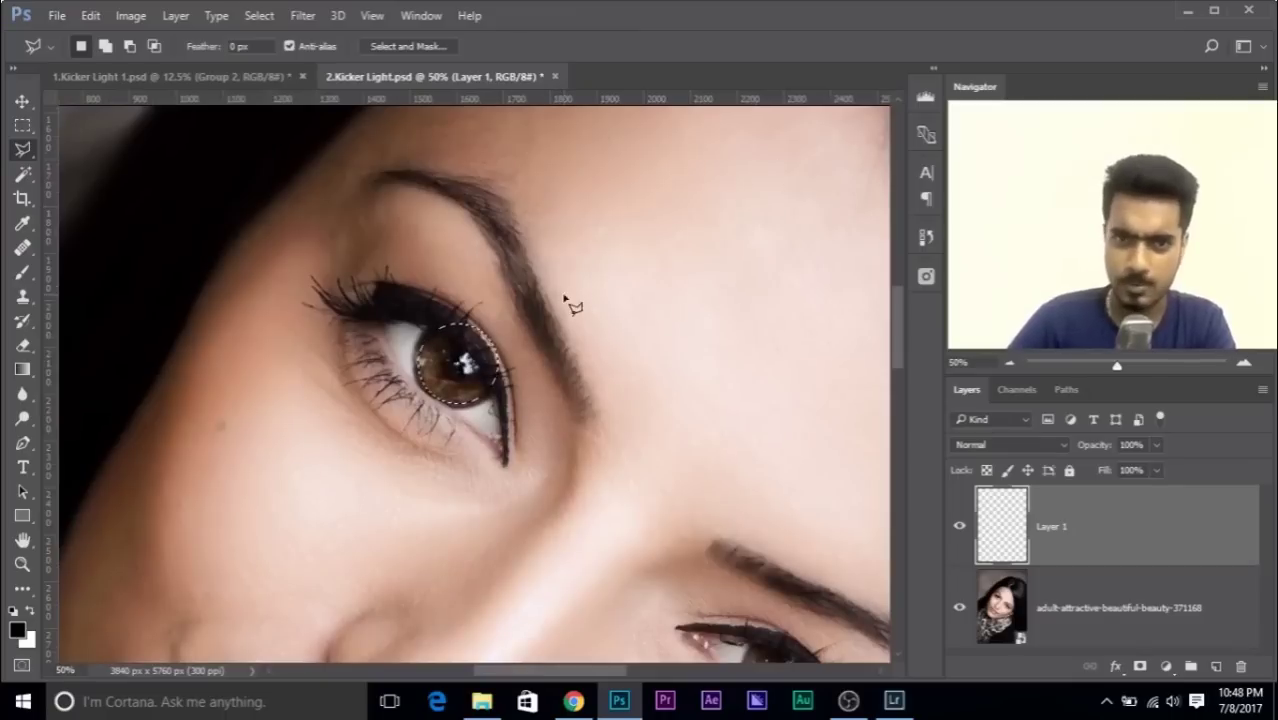
pyautogui.hotkey('ctrl', '+')
pyautogui.hotkey('ctrl', '+')
pyautogui.press('alt')
pyautogui.keyDown('alt'); pyautogui.click(381, 256); pyautogui.keyUp('alt')
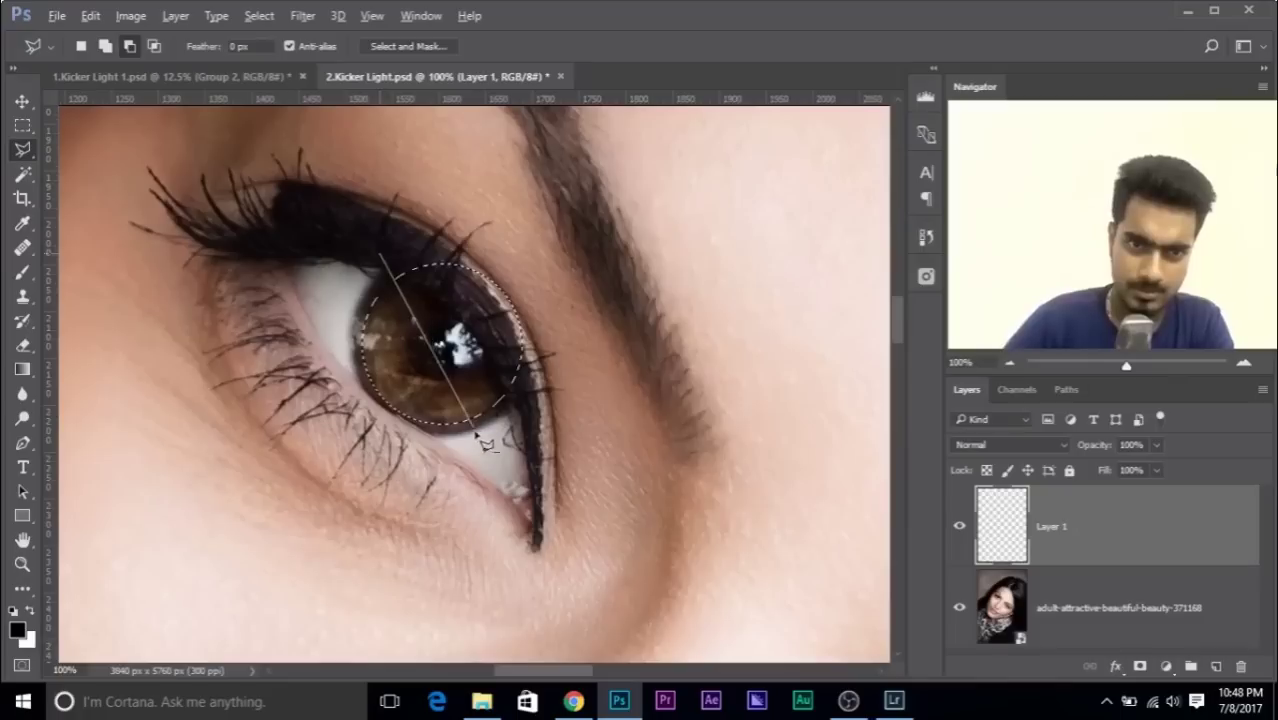
pyautogui.click(500, 455)
pyautogui.click(638, 370)
pyautogui.click(565, 194)
pyautogui.click(383, 254)
# - Subtract an ellipse over the pupil from the half-circle selection with the Elliptical Marquee tool, leaving a crescent along the iris edge
pyautogui.click(22, 125)
pyautogui.click(110, 141)
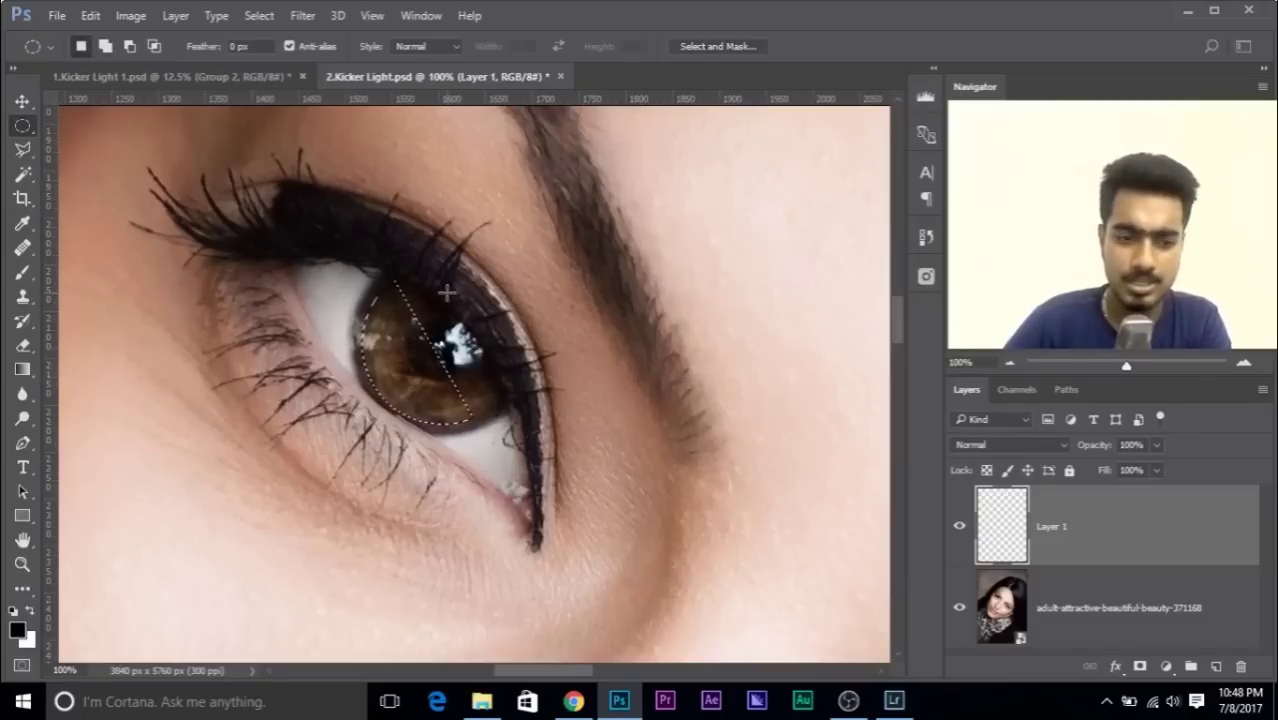
pyautogui.moveTo(459, 285); pyautogui.dragTo(487, 389)
pyautogui.hotkey('alt', 'space')
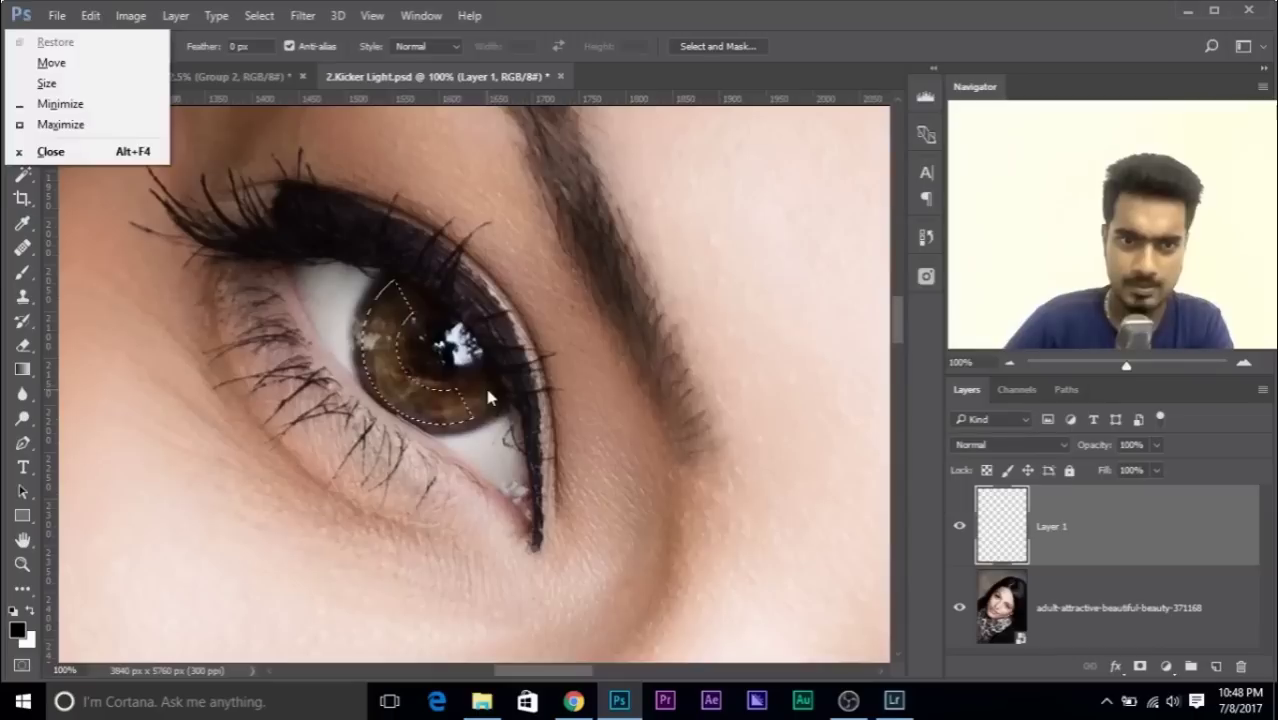
pyautogui.click(644, 5)
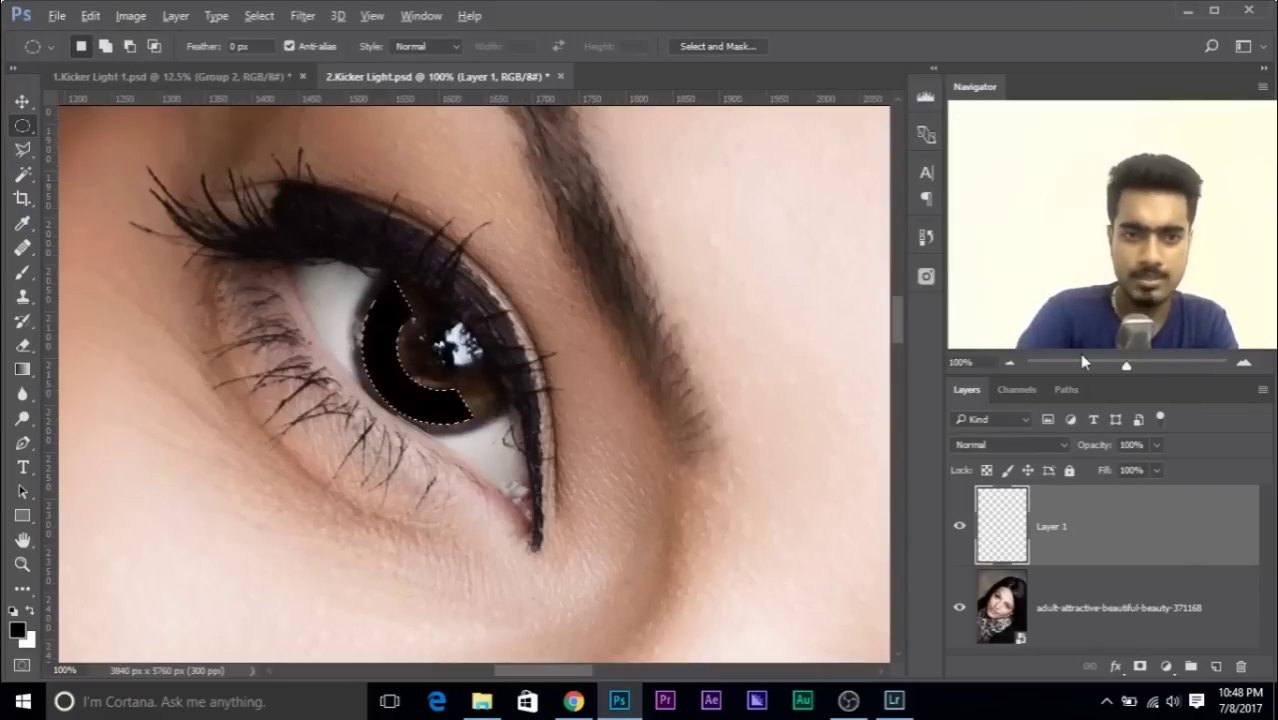
# - Fill the crescent selection with white on the empty layer
pyautogui.hotkey('alt', 'BackSpace')
pyautogui.hotkey('ctrl', 'z')
pyautogui.press('x')
pyautogui.hotkey('alt', 'BackSpace')
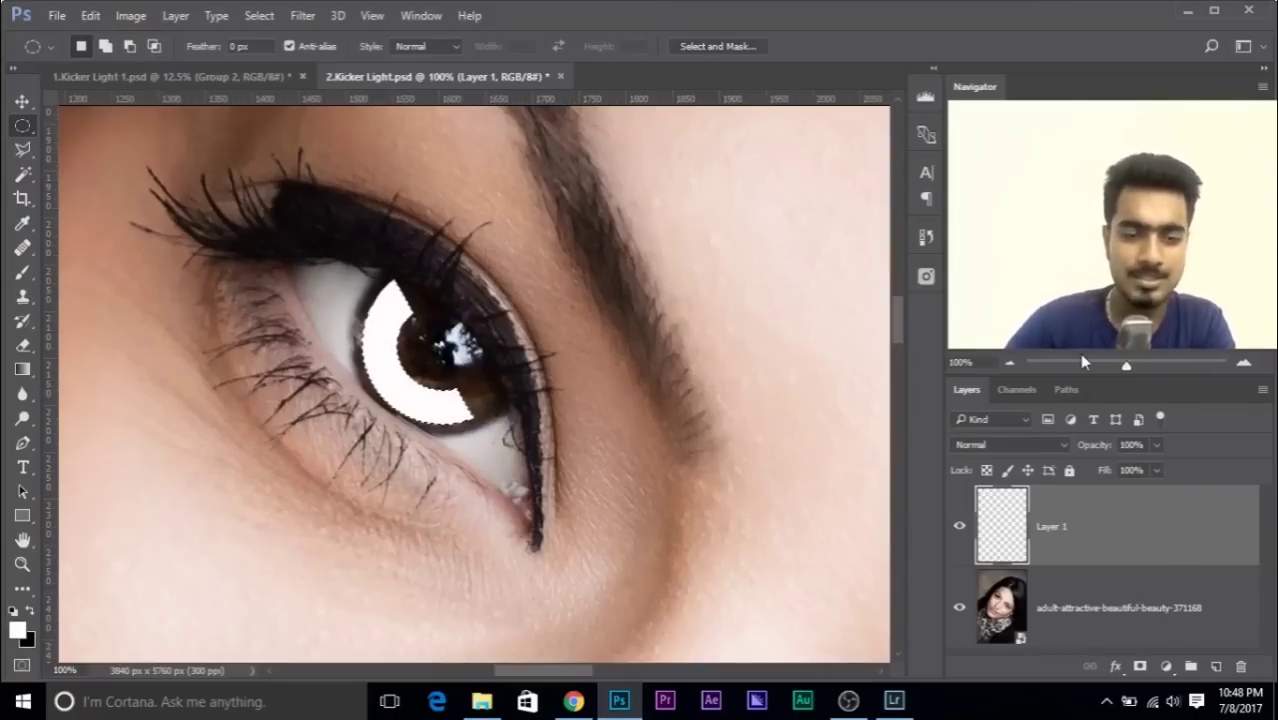
# - Soften the white crescent with a Gaussian Blur of 12.5 pixels radius
pyautogui.click(302, 15)
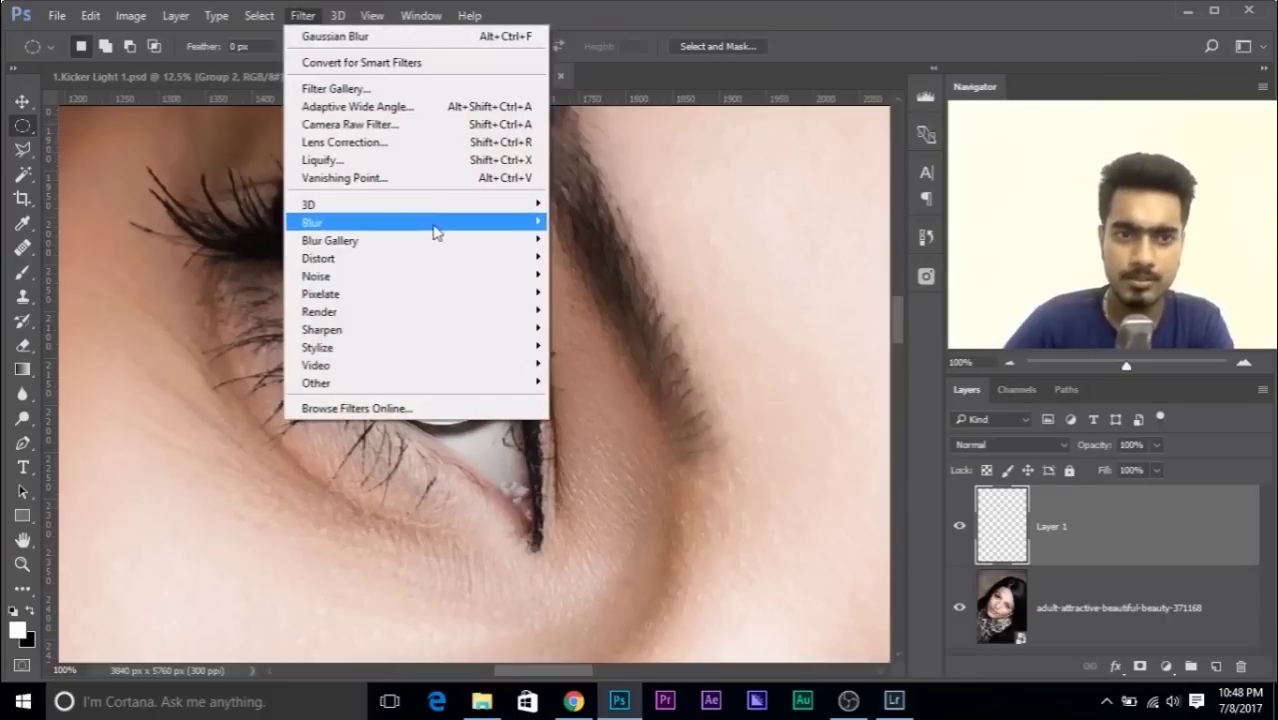
pyautogui.moveTo(435, 226)
pyautogui.click(598, 293)
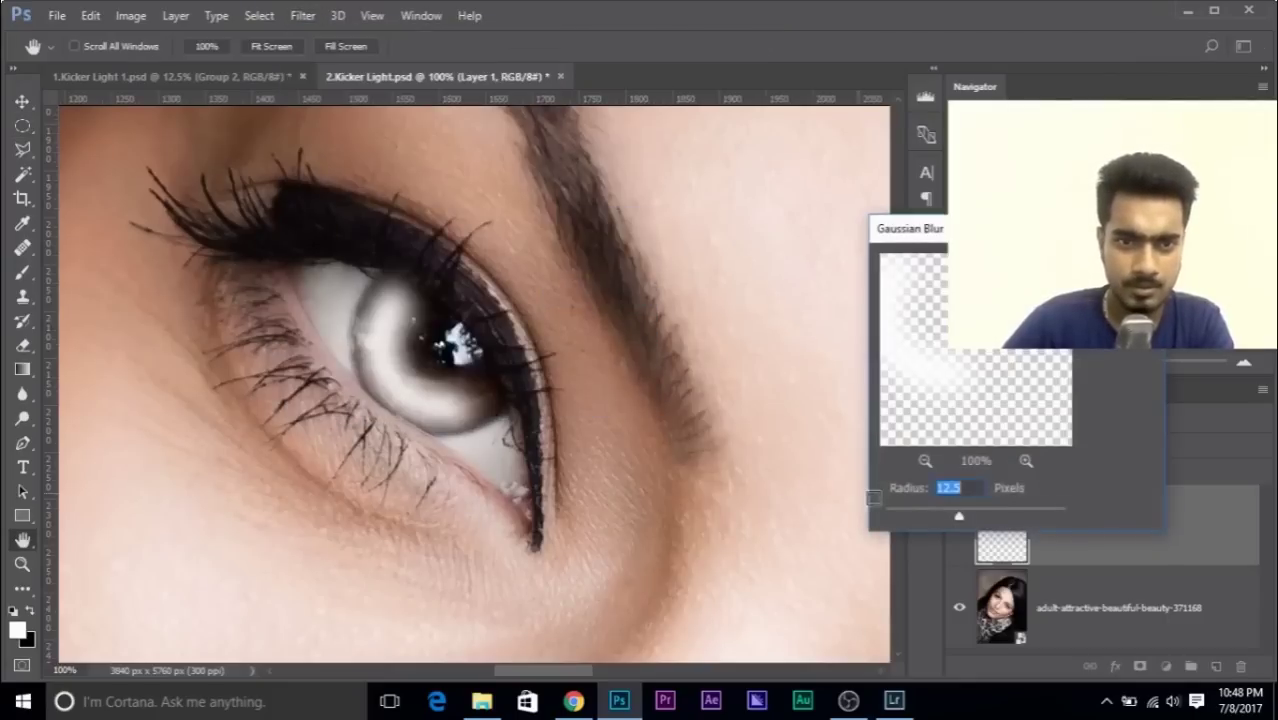
pyautogui.press('Return')
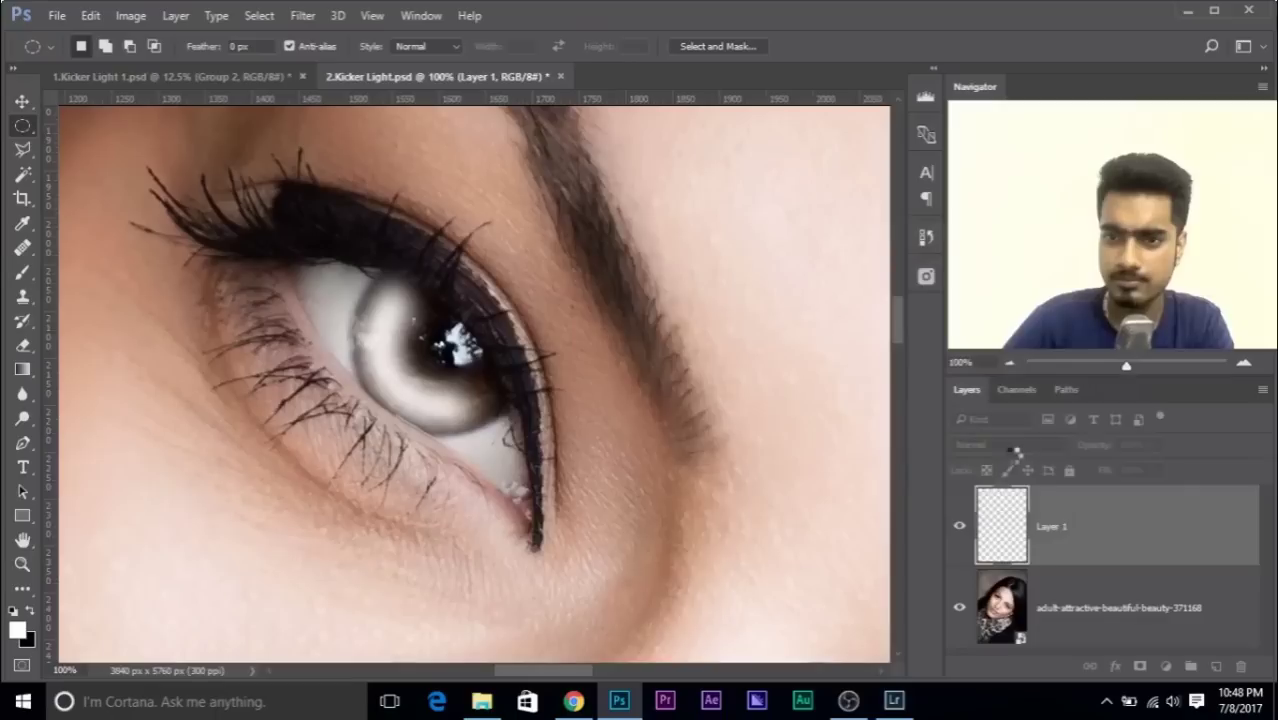
# - Set the blurred crescent layer's blend mode to Overlay
pyautogui.click(1006, 446)
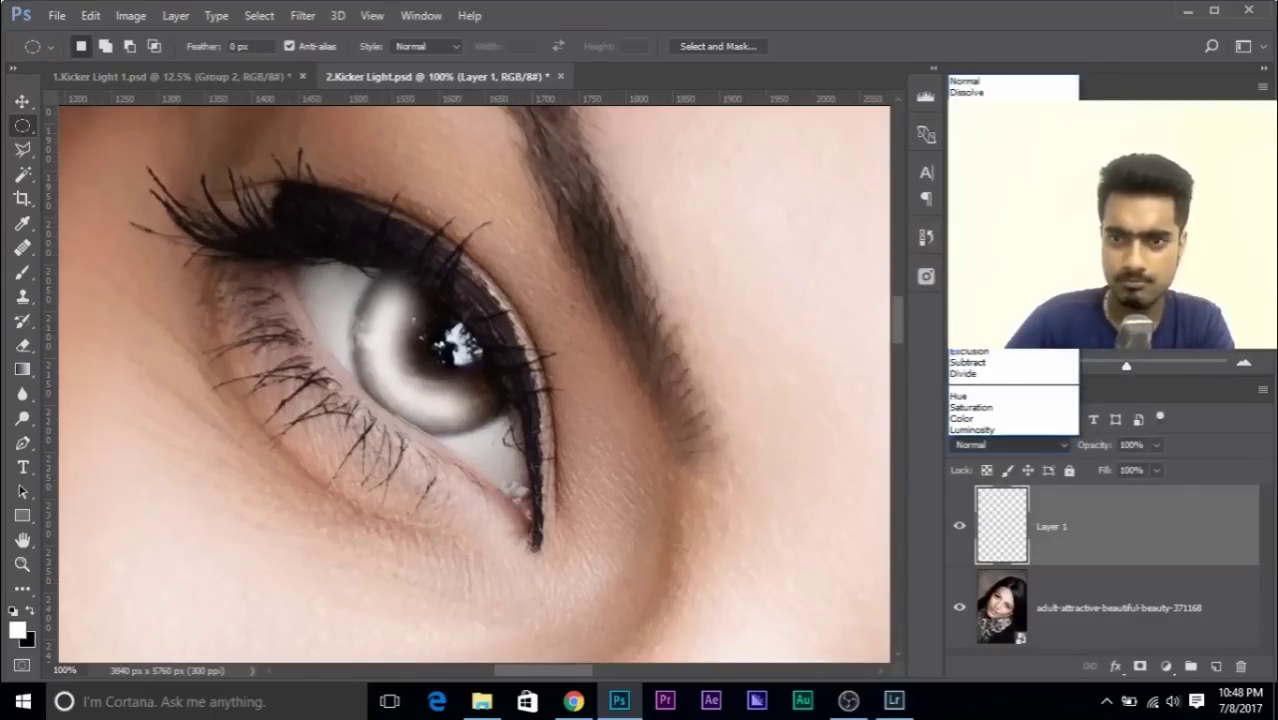
pyautogui.click(975, 251)
pyautogui.moveTo(561, 356); pyautogui.dragTo(542, 342)
# - Split the dark Underlying Layer slider under Blend If so the kicker light fades out of the iris's dark areas
pyautogui.rightClick(1145, 540)
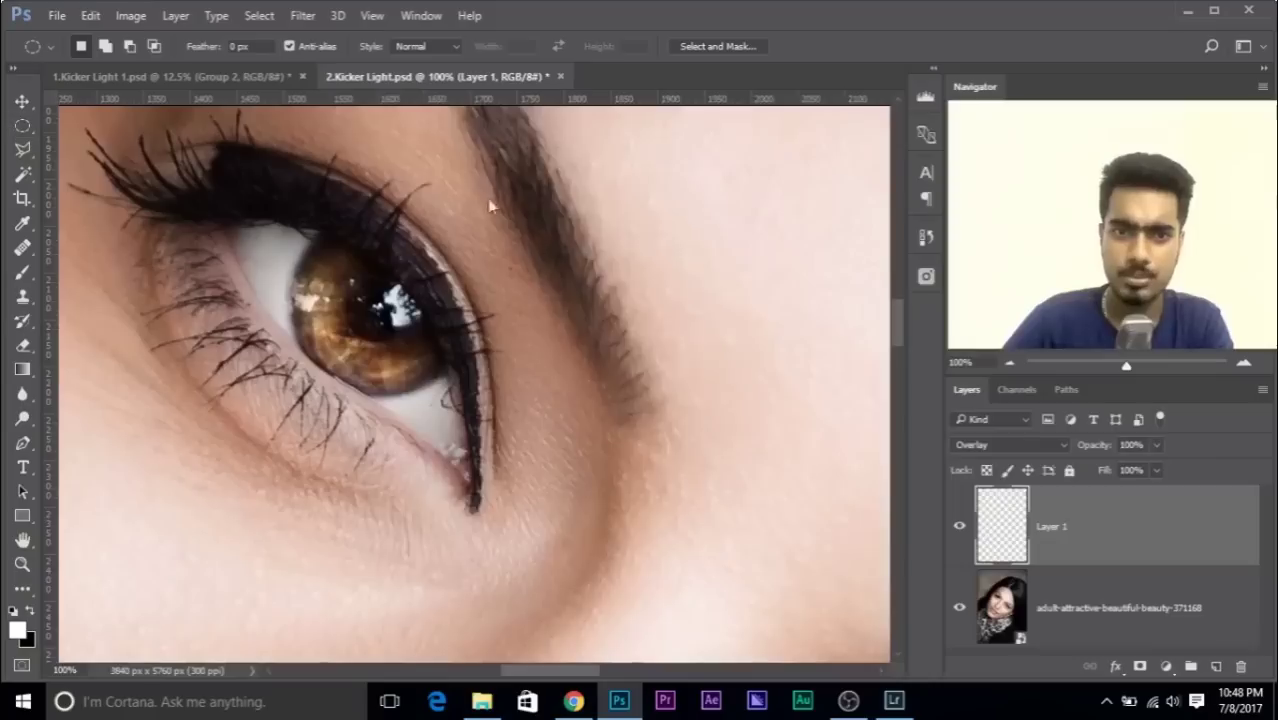
pyautogui.press('h')
pyautogui.moveTo(465, 117); pyautogui.dragTo(611, 107)
pyautogui.press('alt')
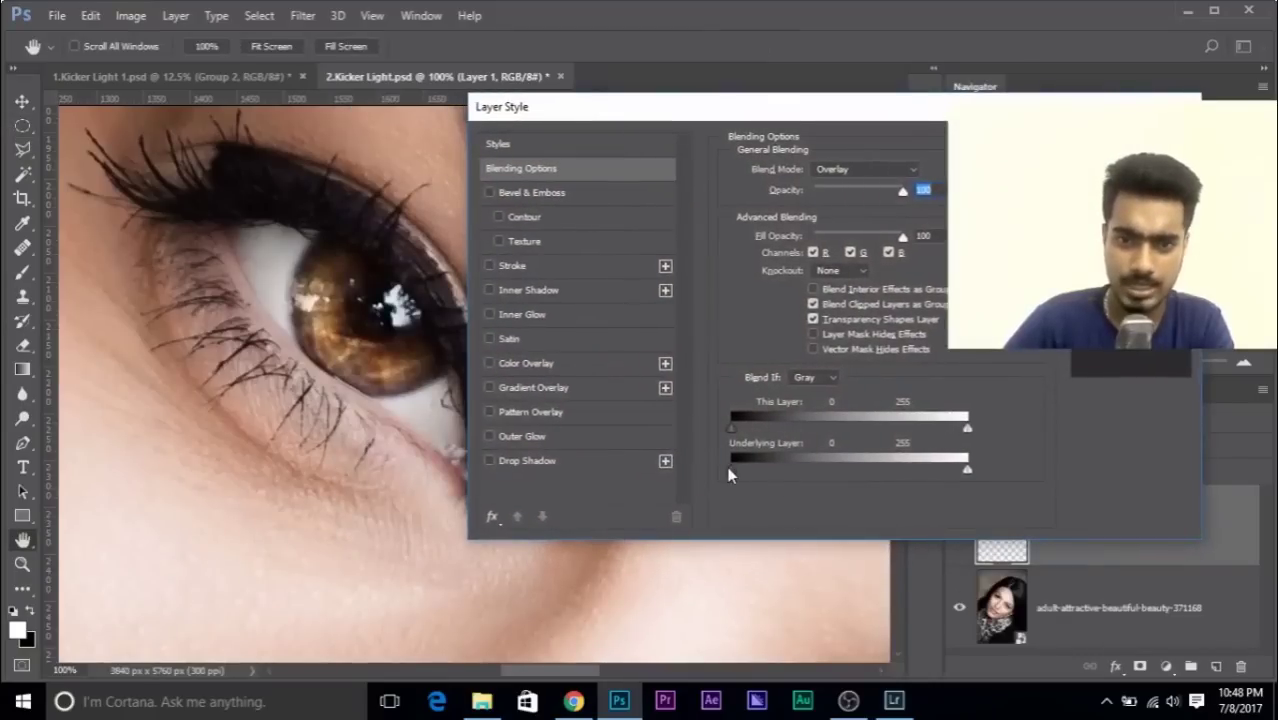
pyautogui.moveTo(731, 468); pyautogui.dragTo(806, 472)
pyautogui.press('Return')
# - Duplicate the kicker light layer and position the copy over the iris of the other eye
pyautogui.hotkey('ctrl', '-')
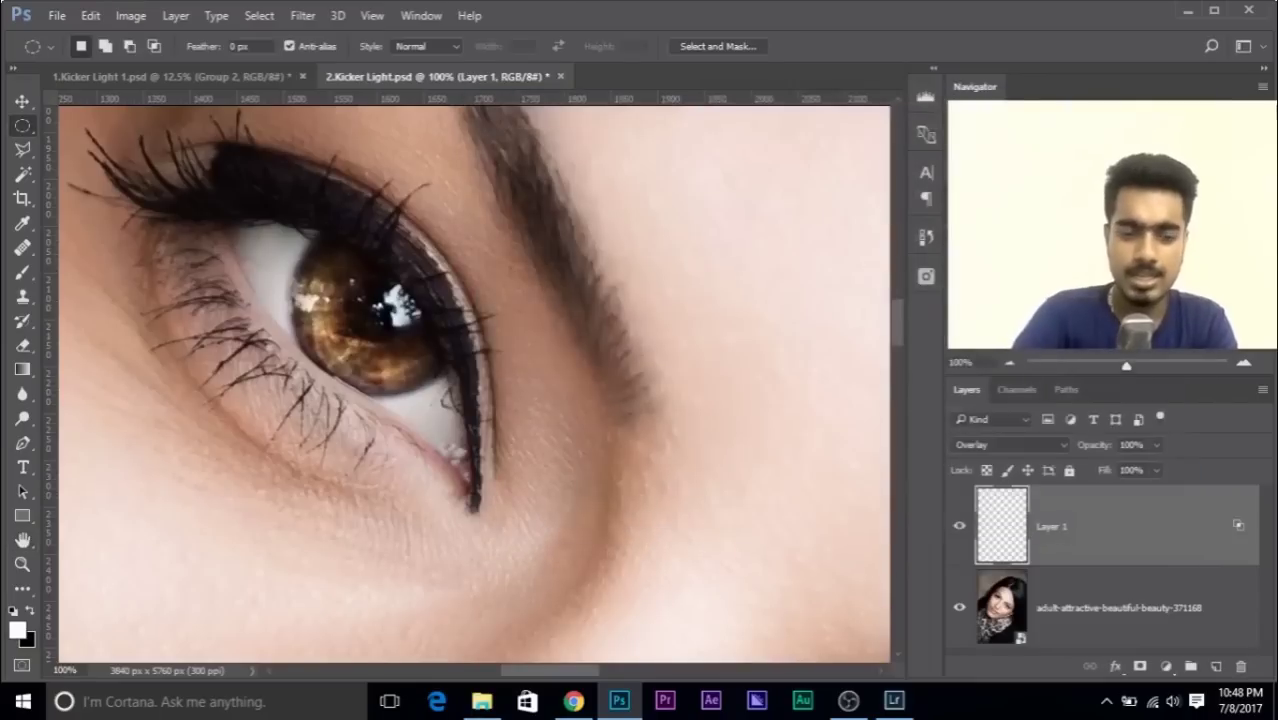
pyautogui.hotkey('ctrl', '-')
pyautogui.hotkey('ctrl', '-')
pyautogui.moveTo(699, 394); pyautogui.dragTo(616, 363)
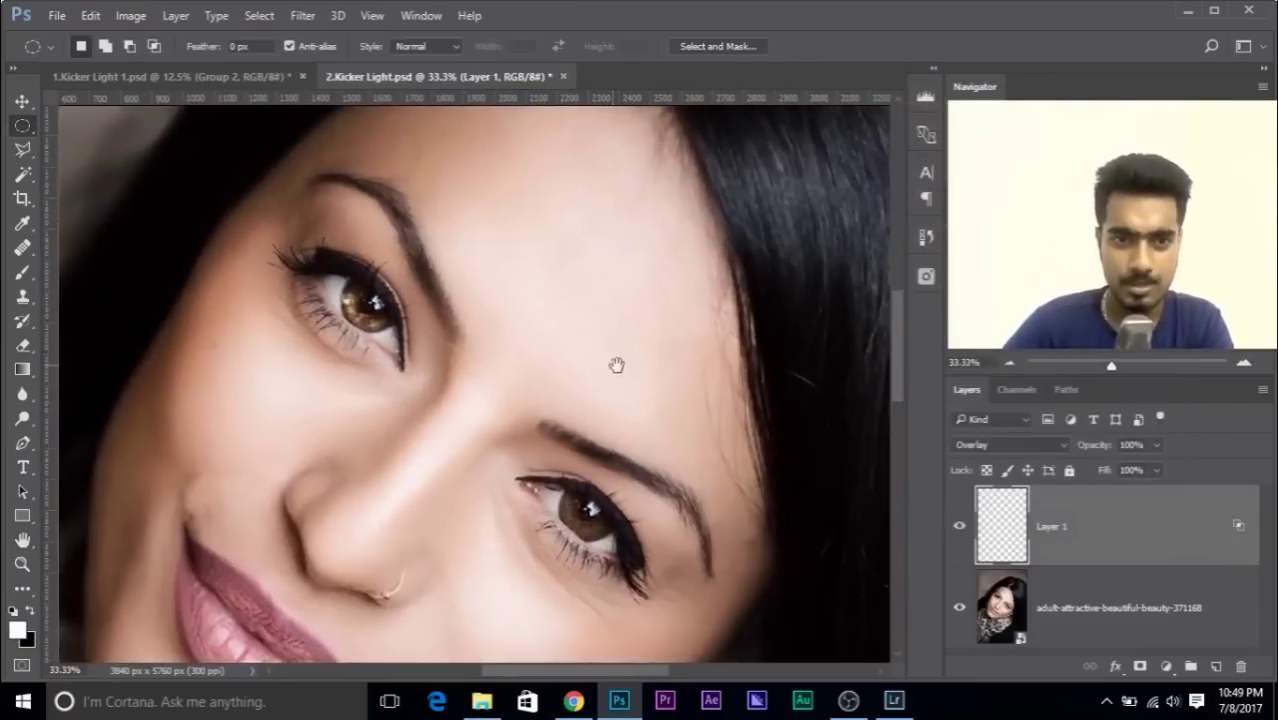
pyautogui.click(22, 103)
pyautogui.moveTo(376, 328); pyautogui.dragTo(586, 535)
pyautogui.hotkey('ctrl', 'j')
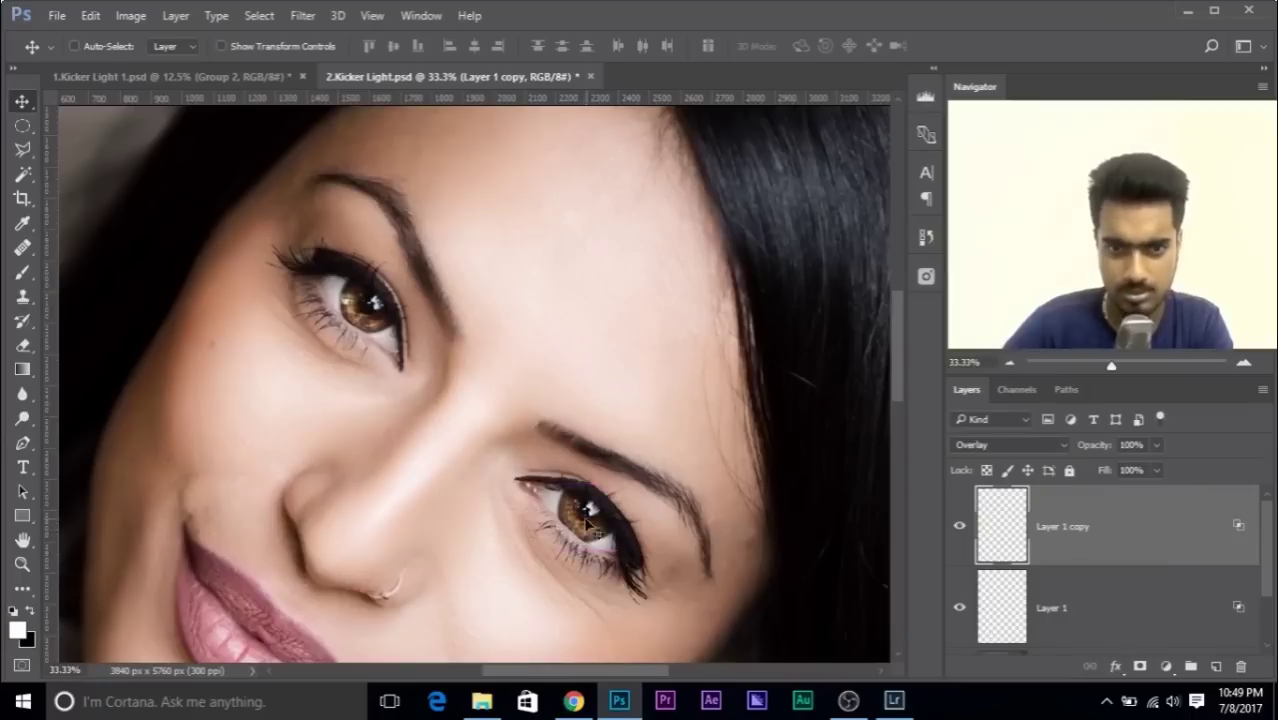
# - Group the two kicker light layers and toggle the group's visibility to compare before and after
pyautogui.hotkey('ctrl', '-')
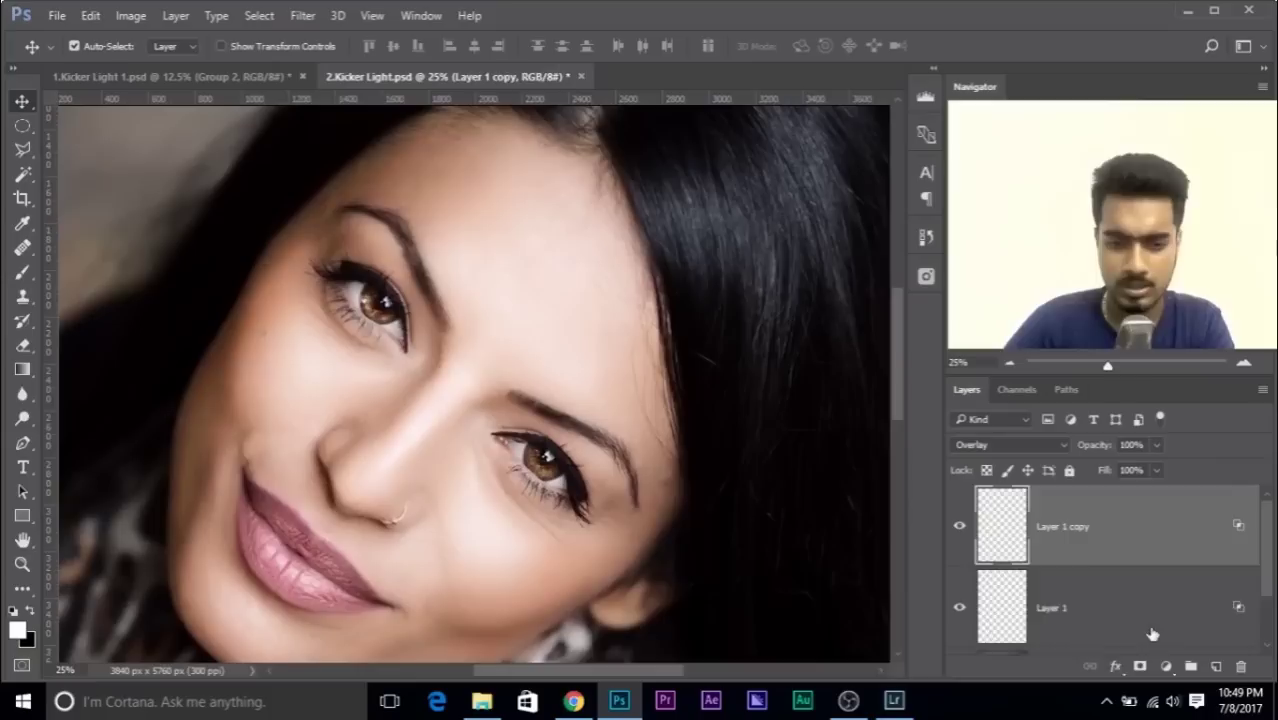
pyautogui.hotkey('ctrl', 'g')
pyautogui.click(960, 498)
pyautogui.click(960, 498)
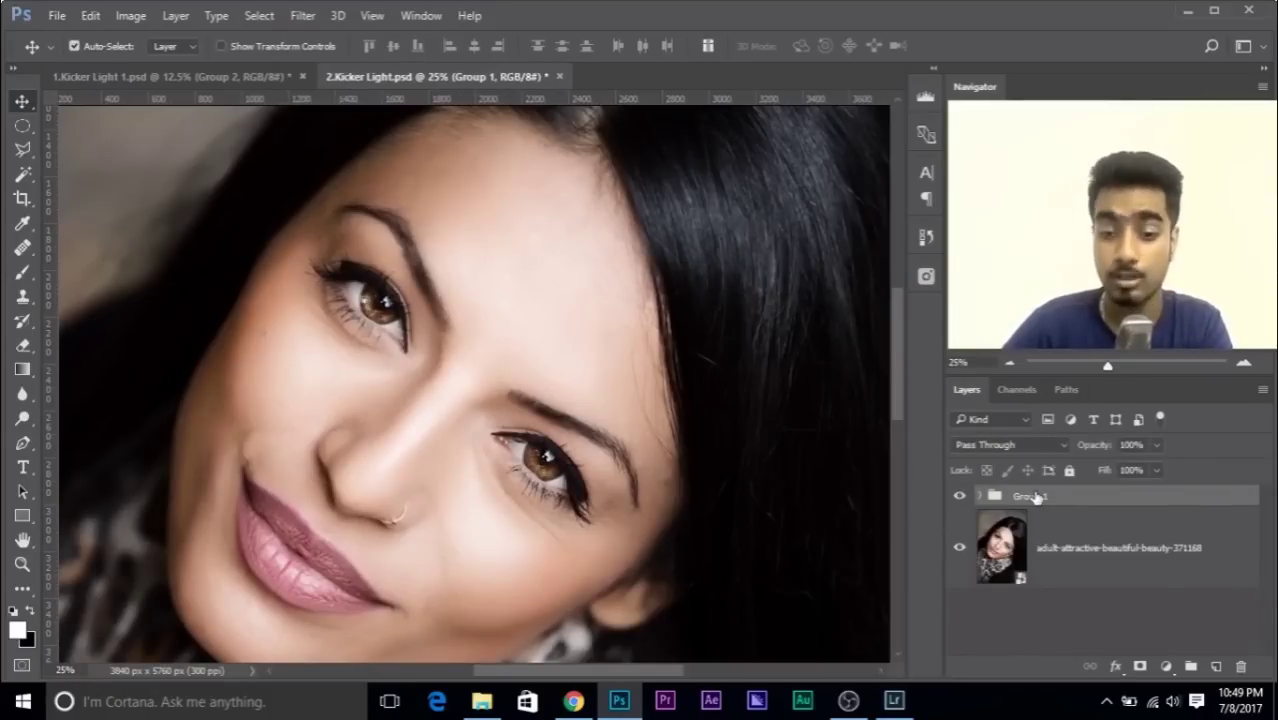
# - Duplicate the kicker light group, reduce the copy's opacity and combine both groups into one parent group
pyautogui.hotkey('ctrl', 'j')
pyautogui.click(1157, 445)
pyautogui.moveTo(1080, 468); pyautogui.dragTo(1070, 468)
pyautogui.click(1052, 524)
pyautogui.keyDown('shift'); pyautogui.click(1052, 524); pyautogui.keyUp('shift')
pyautogui.hotkey('ctrl', 'g')
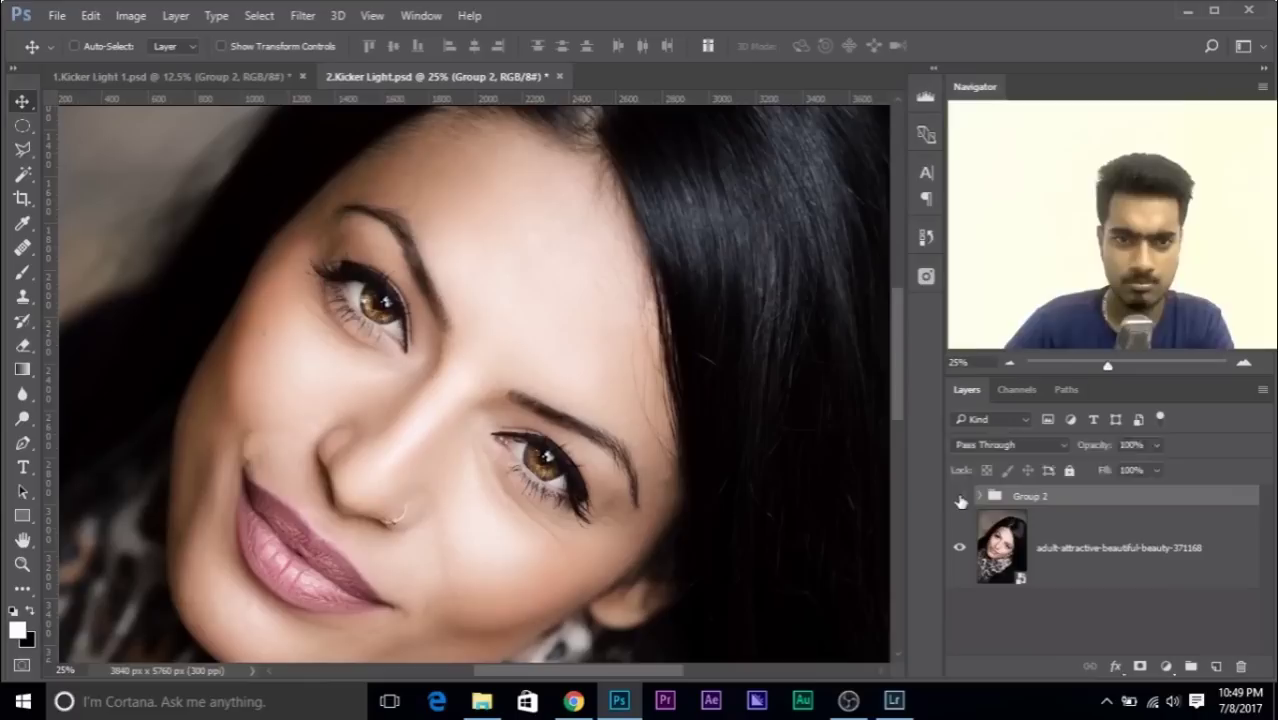
pyautogui.hotkey('ctrl', '-')
pyautogui.hotkey('ctrl', '-')
pyautogui.hotkey('ctrl', '+')
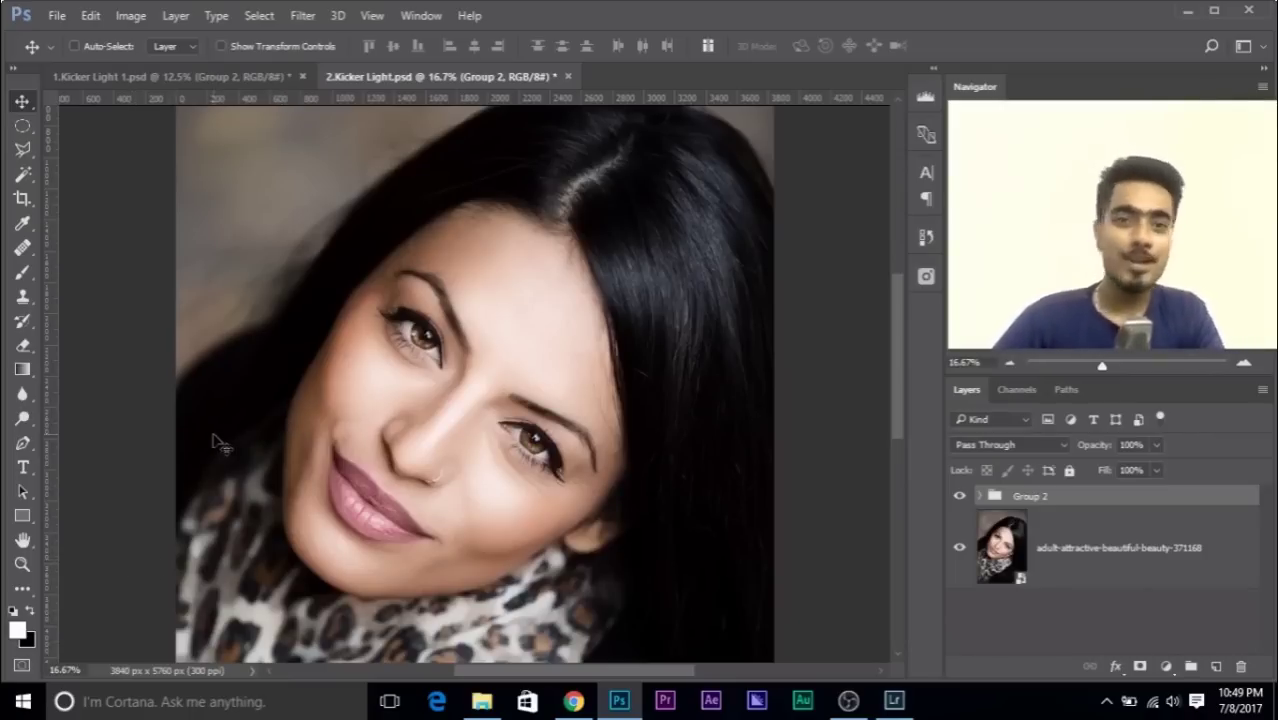
# - Close 2.Kicker Light.psd and 1.Kicker Light 1.psd without saving the changes
pyautogui.click(566, 77)
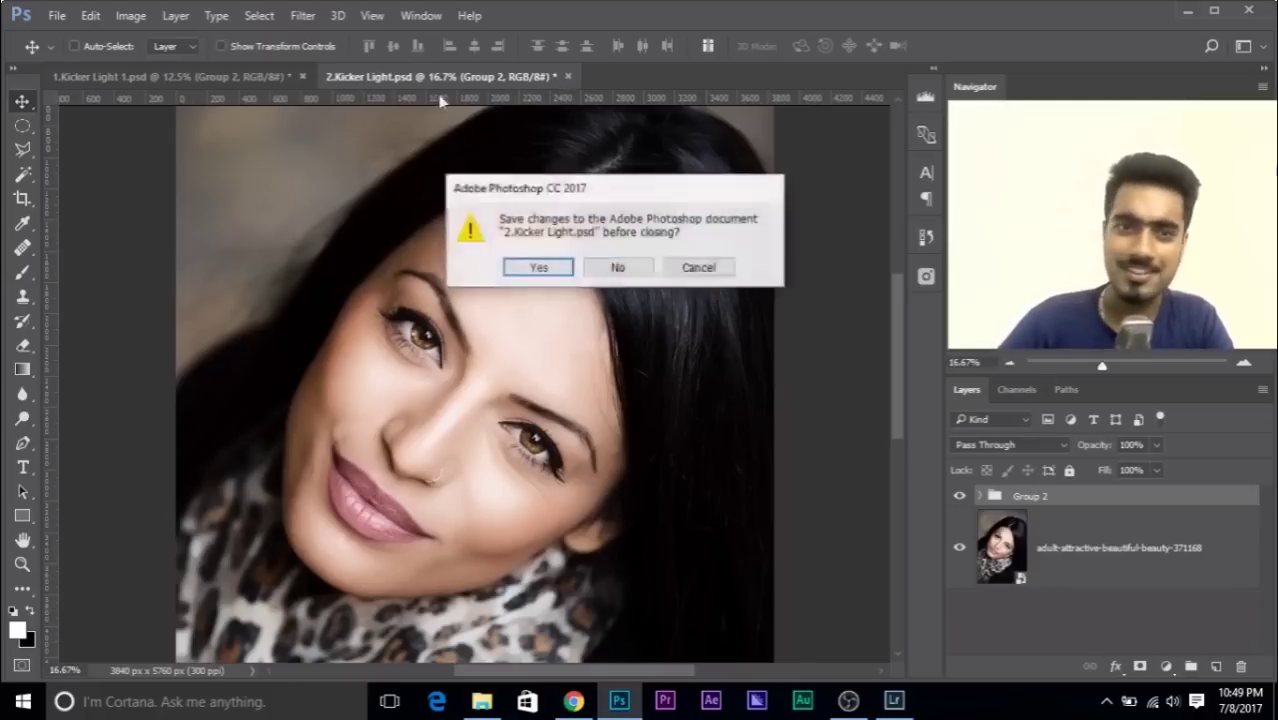
pyautogui.click(608, 266)
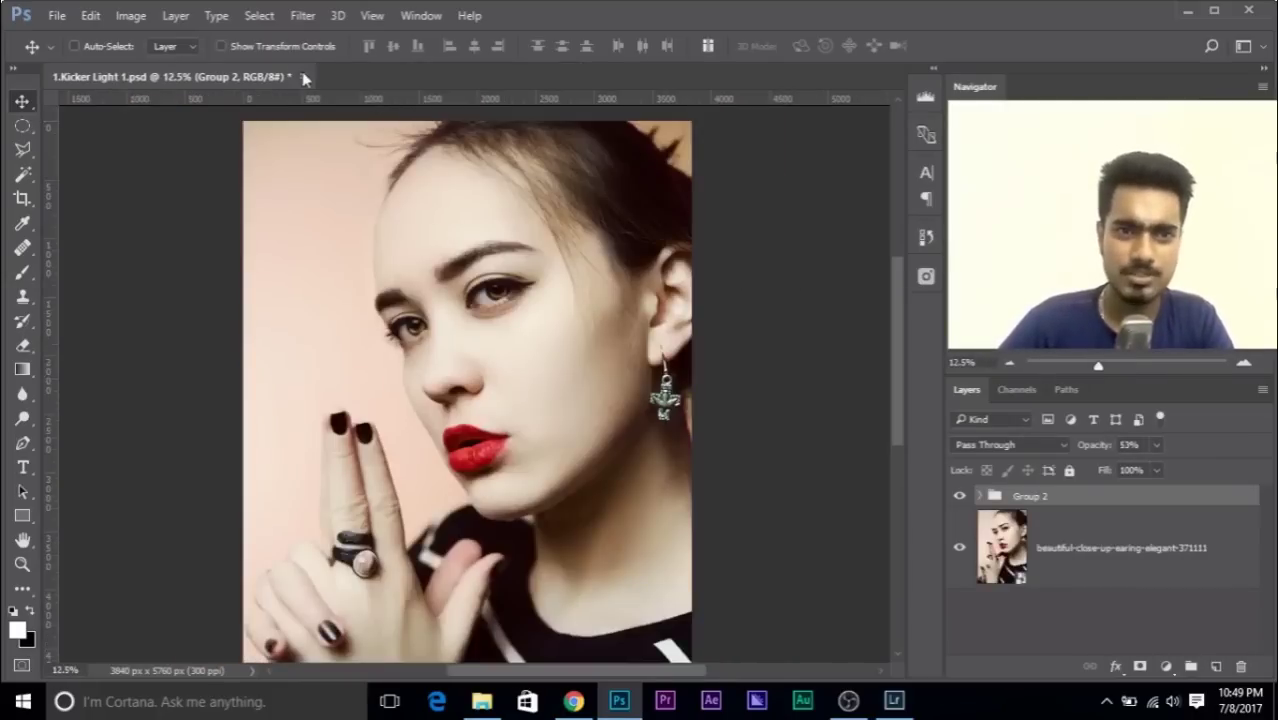
pyautogui.click(302, 76)
pyautogui.click(629, 268)
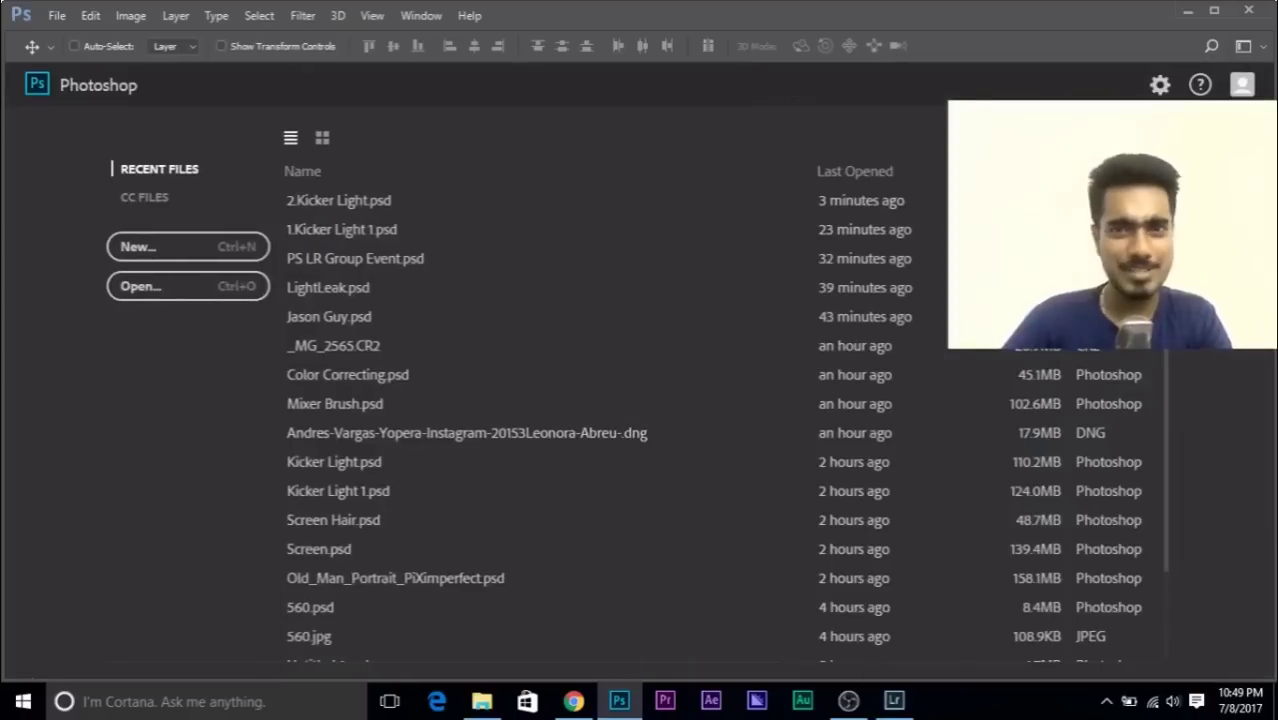
# - Open 3.Screen from the FB LIVE July 8 folder in File Explorer and dismiss the New Library from Document dialog
pyautogui.click(1187, 11)
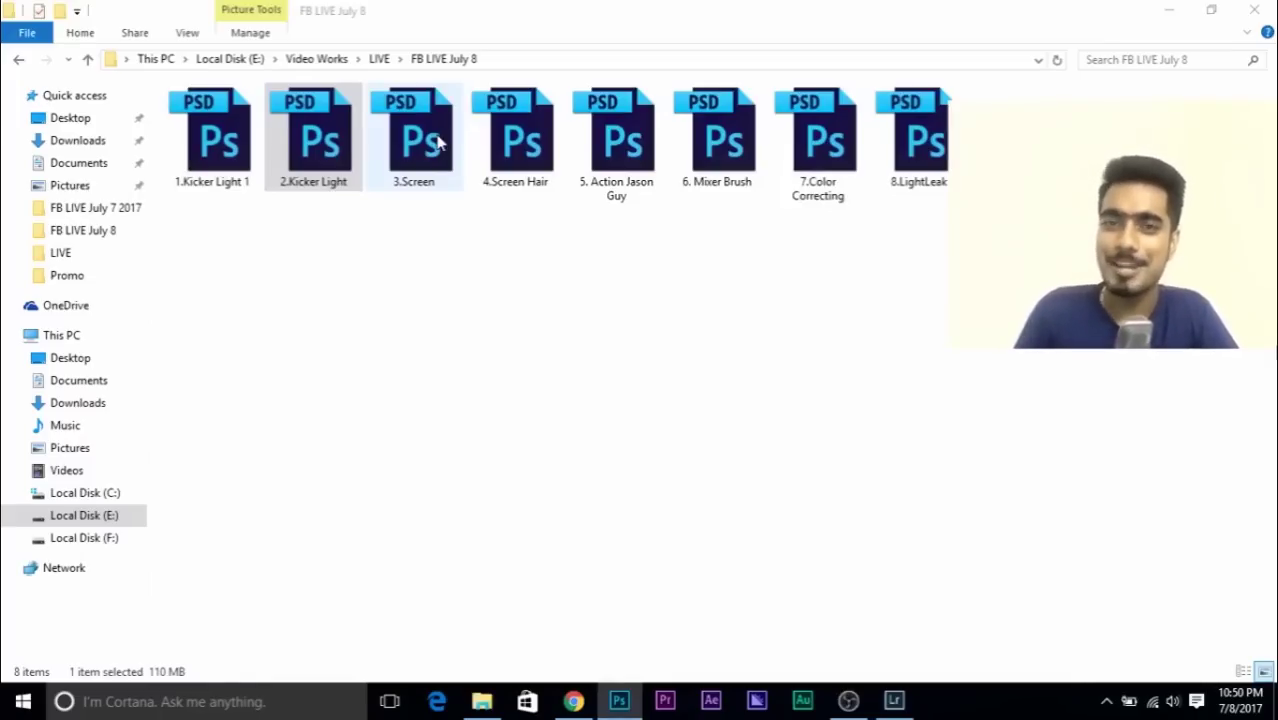
pyautogui.doubleClick(437, 142)
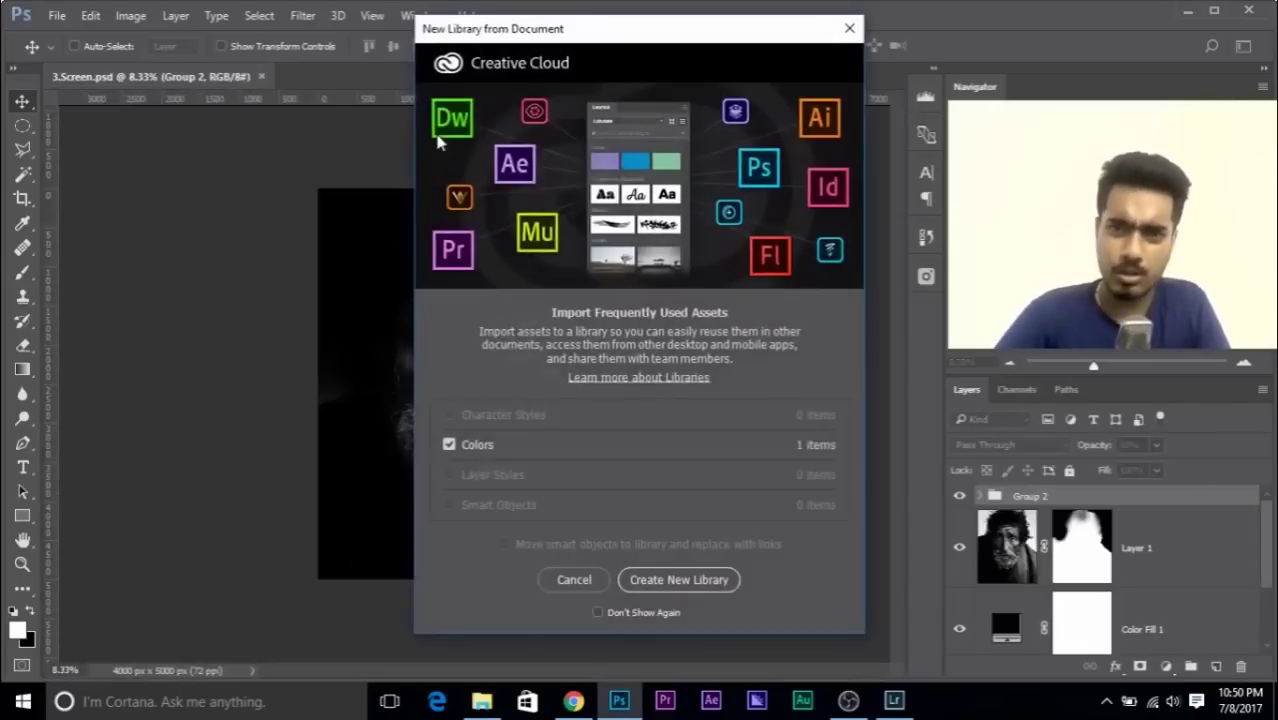
pyautogui.click(849, 28)
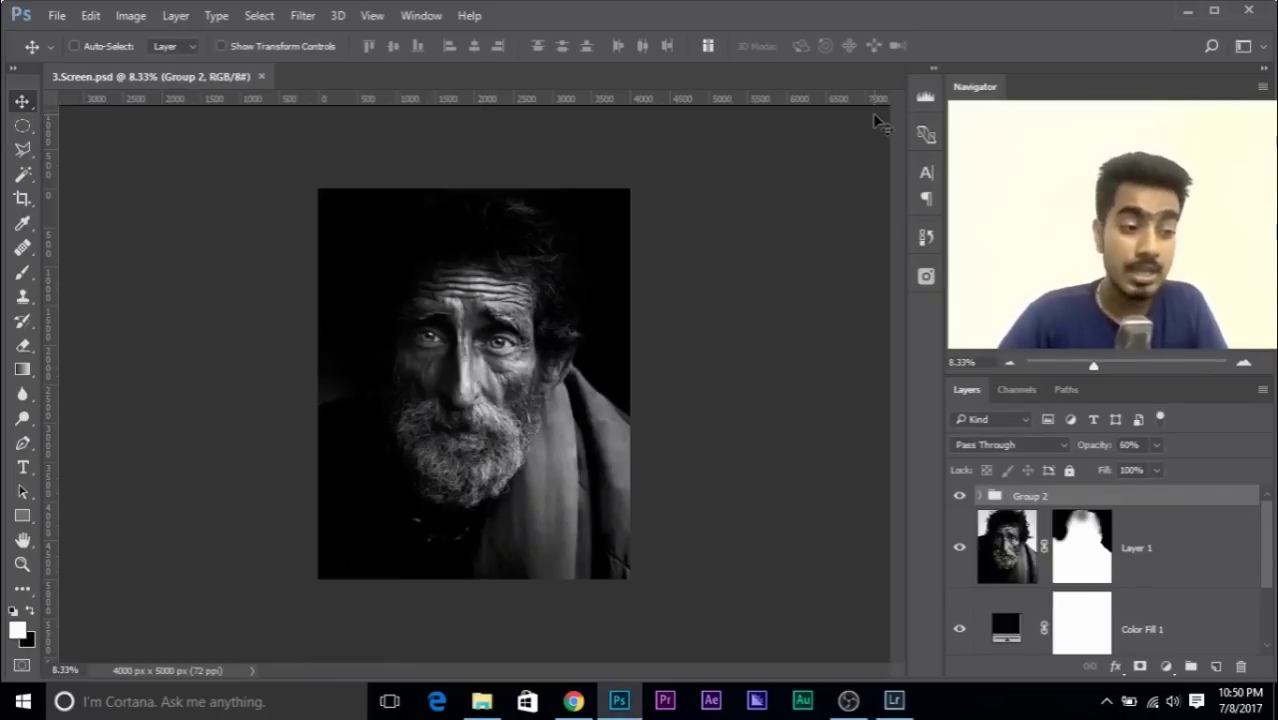
# - Hide Group 2, Layer 1 and Color Fill 1 to view the original background photo of the bearded man
pyautogui.scroll(-3, 992, 586)
pyautogui.scroll(3, 992, 586)
pyautogui.click(959, 496)
pyautogui.click(959, 548)
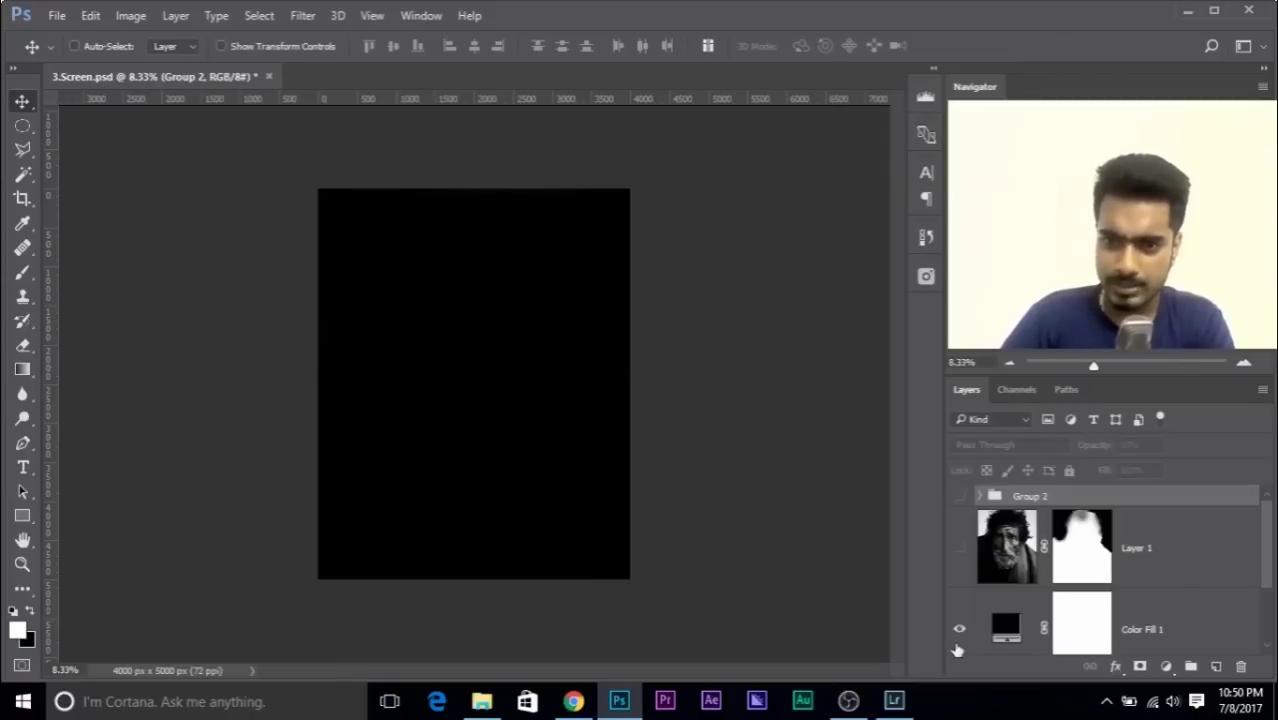
pyautogui.click(959, 629)
pyautogui.scroll(-2, 960, 617)
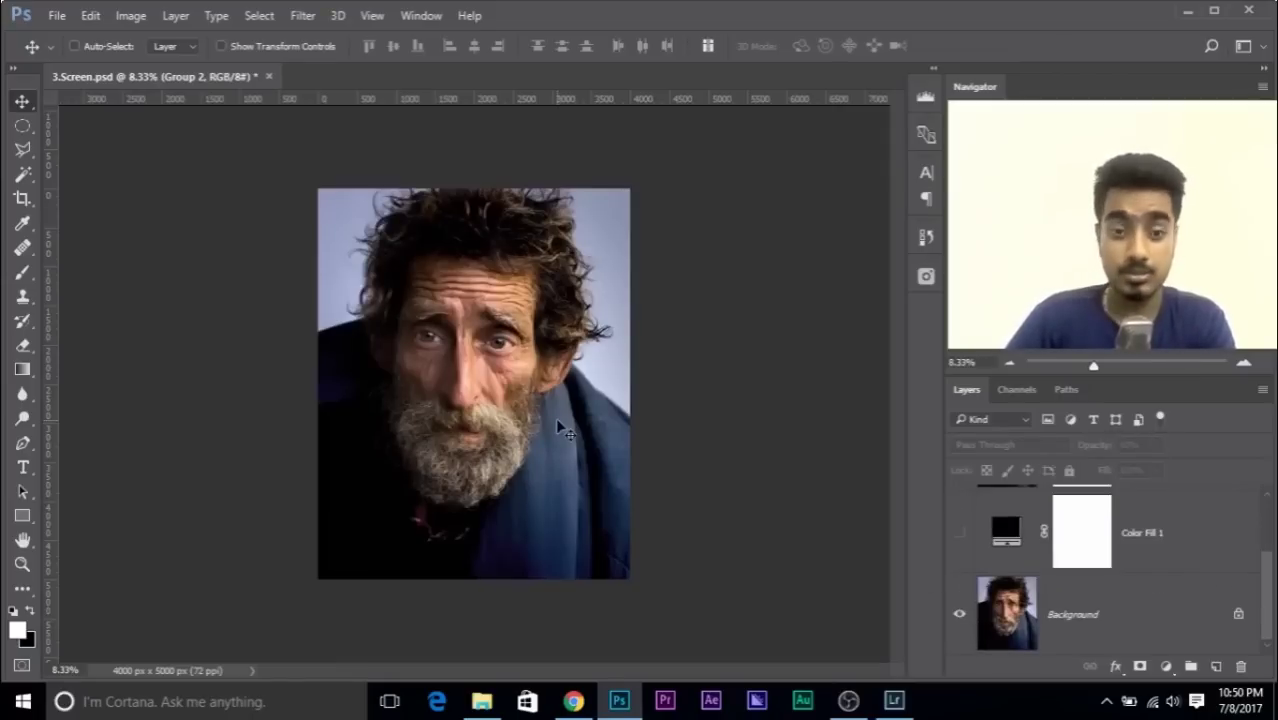
# - Show Color Fill 1, Layer 1 and Group 2 again and examine the man's eyes up close
pyautogui.click(959, 532)
pyautogui.scroll(1, 958, 540)
pyautogui.click(959, 516)
pyautogui.scroll(1, 958, 533)
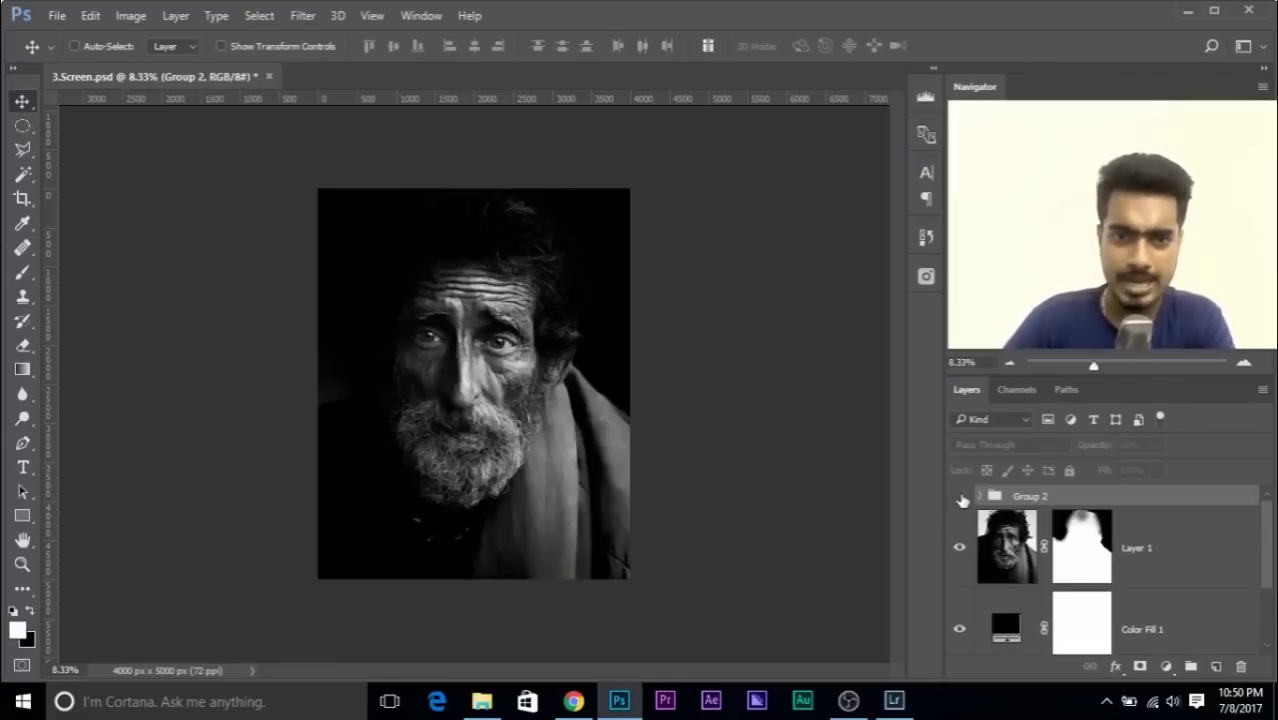
pyautogui.click(960, 497)
pyautogui.hotkey('ctrl', '+')
pyautogui.hotkey('ctrl', '+')
pyautogui.hotkey('ctrl', '+')
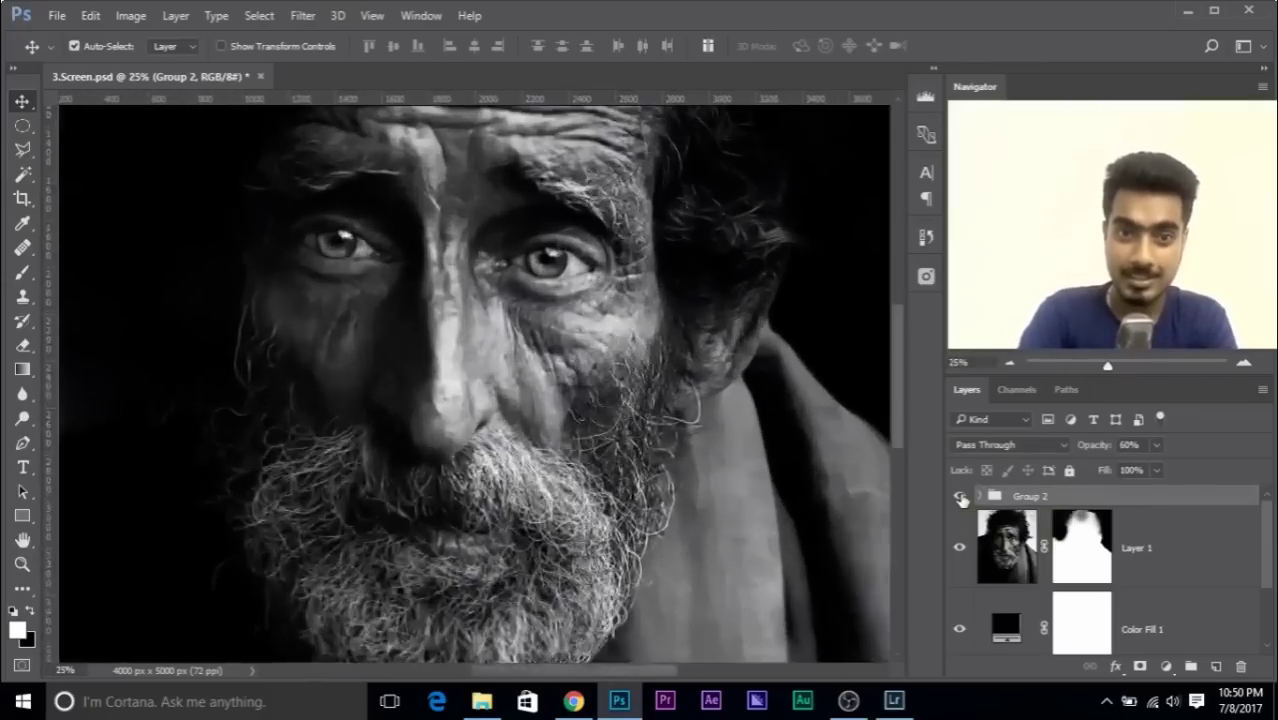
# - Compare the man's eyes up close with Group 2 hidden and shown, and view the whole portrait
pyautogui.hotkey('ctrl', '+')
pyautogui.hotkey('ctrl', '+')
pyautogui.moveTo(505, 267); pyautogui.dragTo(599, 476)
pyautogui.click(959, 497)
pyautogui.click(959, 497)
pyautogui.click(959, 497)
pyautogui.click(959, 497)
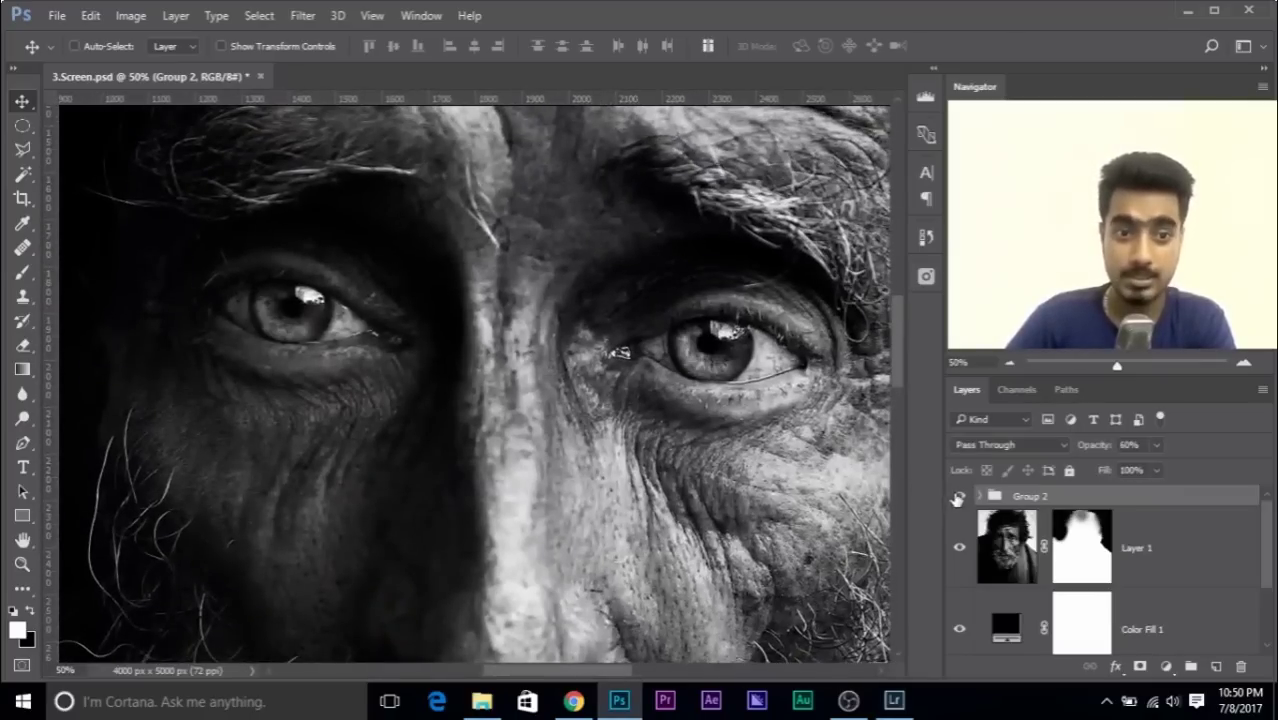
pyautogui.hotkey('ctrl', '-')
pyautogui.hotkey('ctrl', '-')
pyautogui.hotkey('ctrl', '-')
pyautogui.hotkey('ctrl', '-')
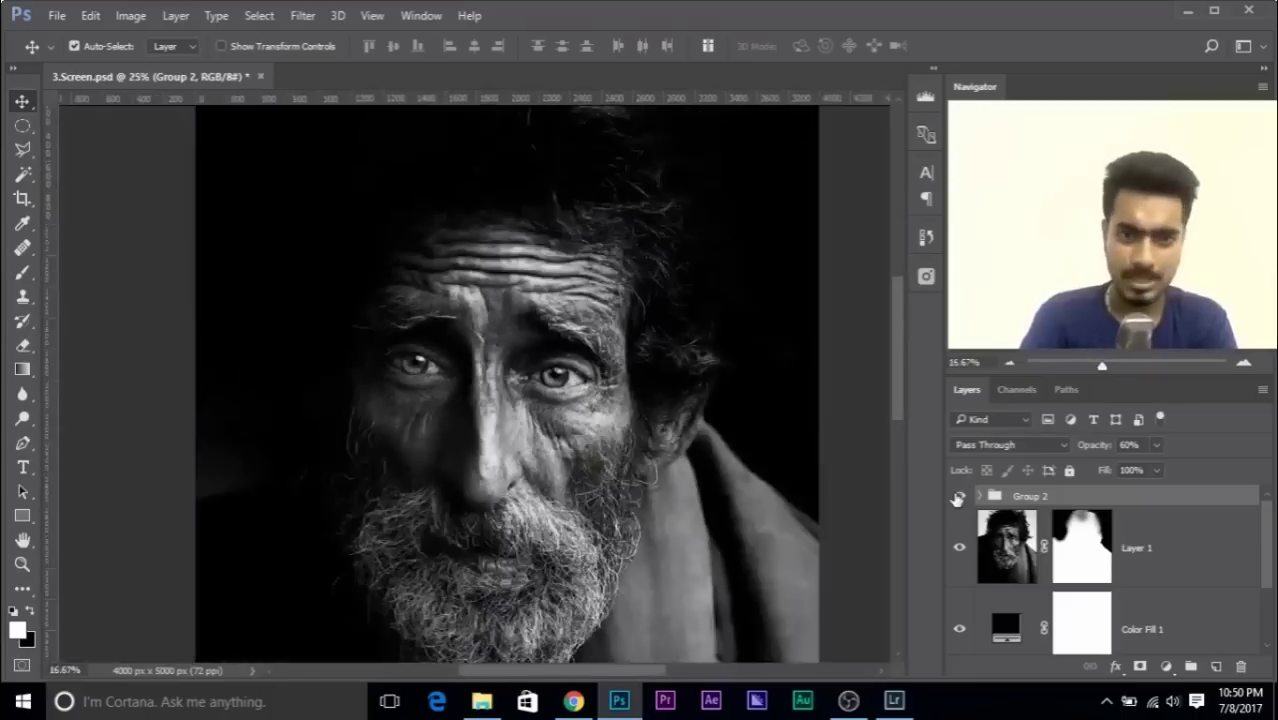
pyautogui.hotkey('ctrl', '-')
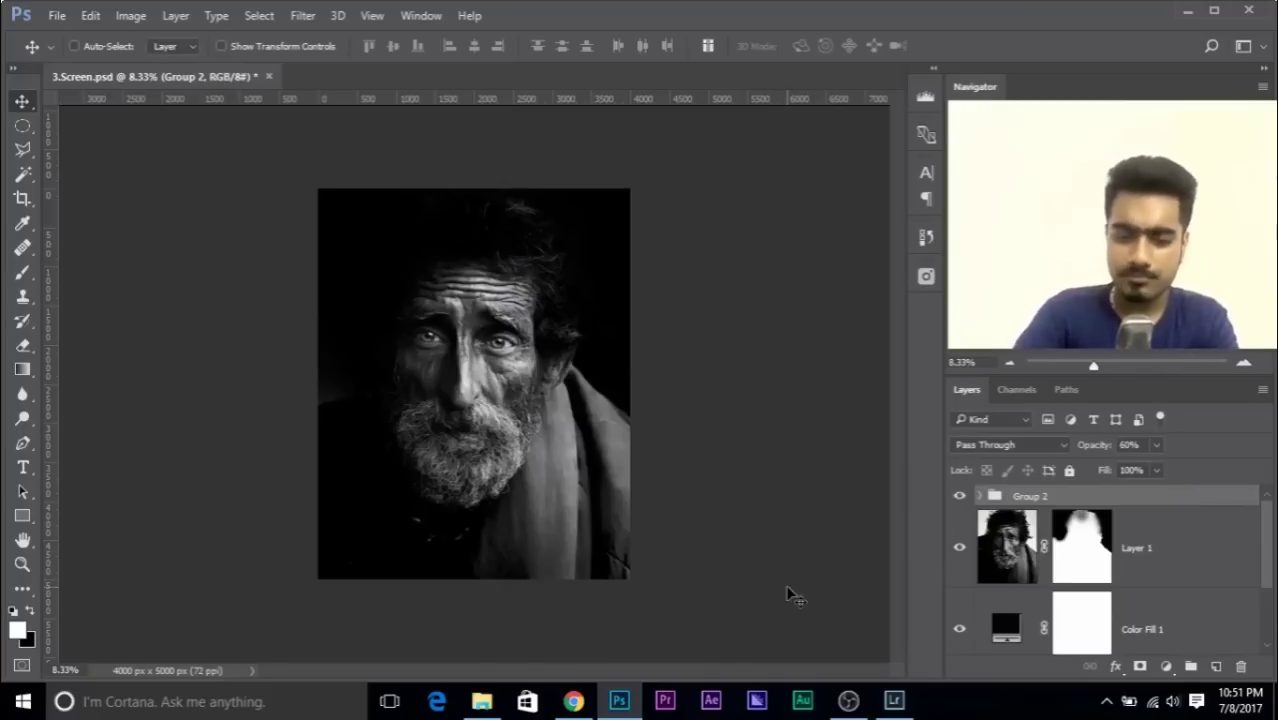
# - Add a Levels adjustment layer above Group 2 without adjusting its levels and close its properties
pyautogui.click(1165, 667)
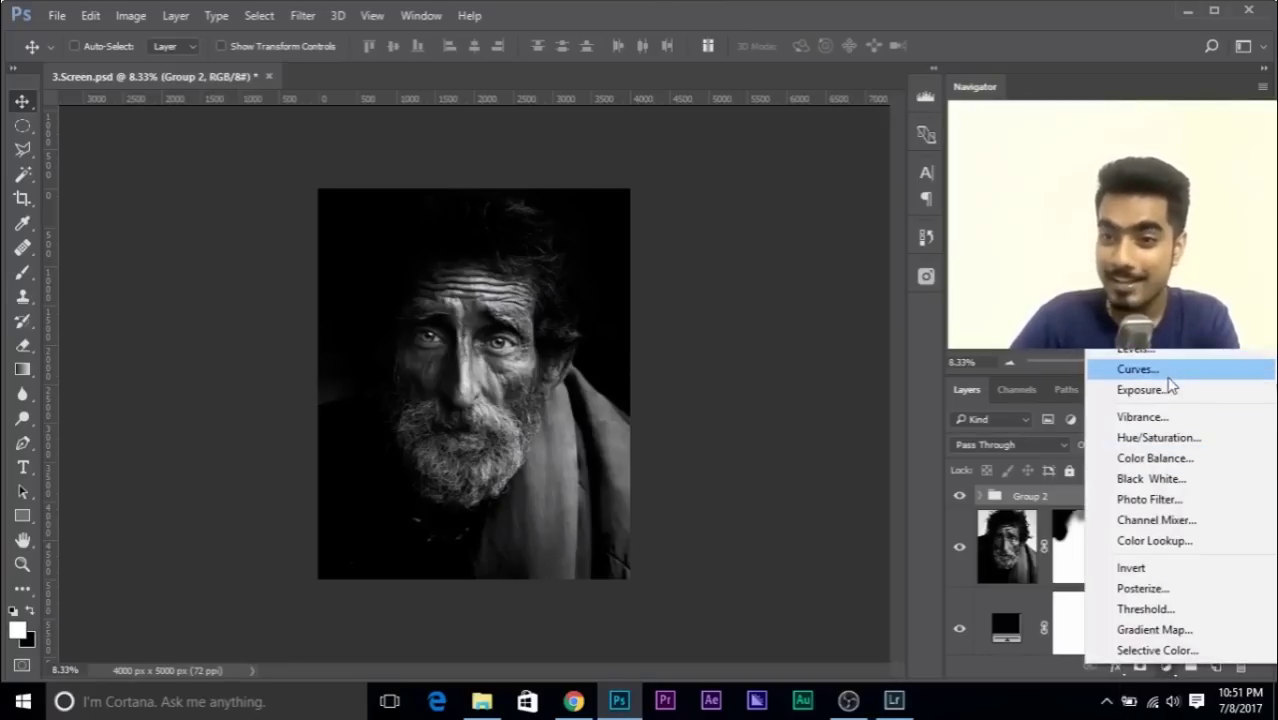
pyautogui.click(1153, 352)
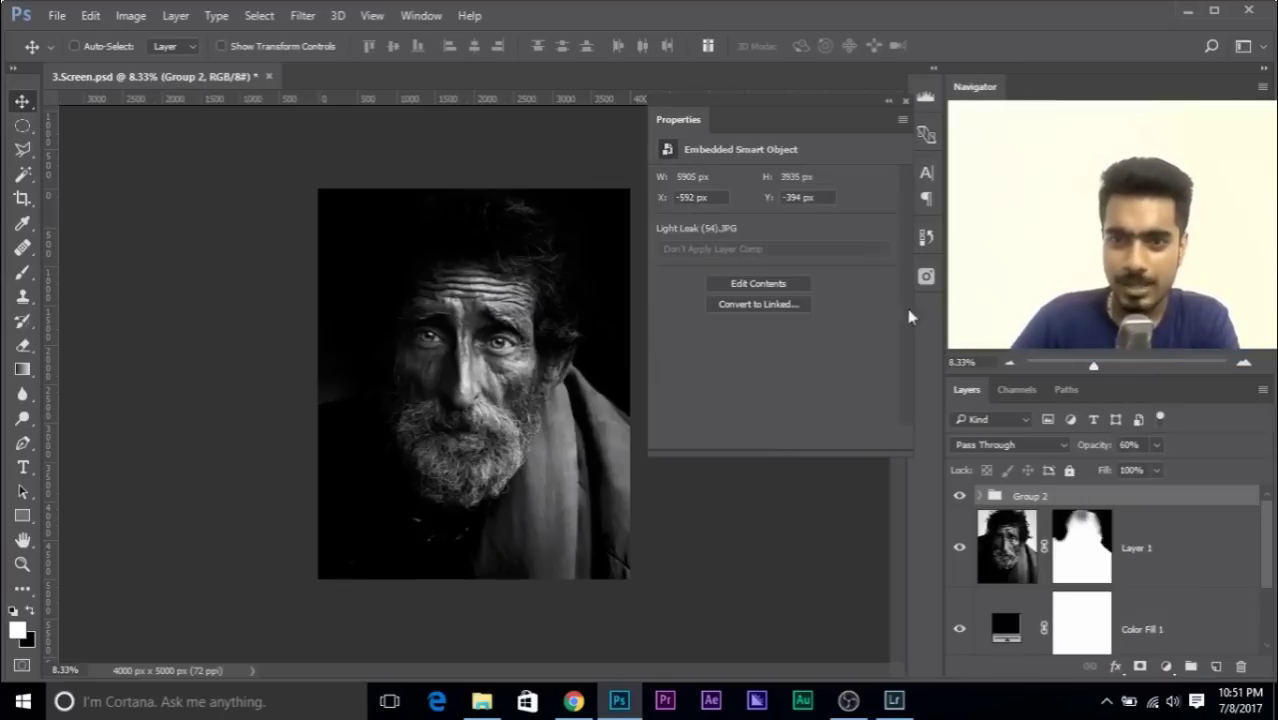
pyautogui.click(904, 103)
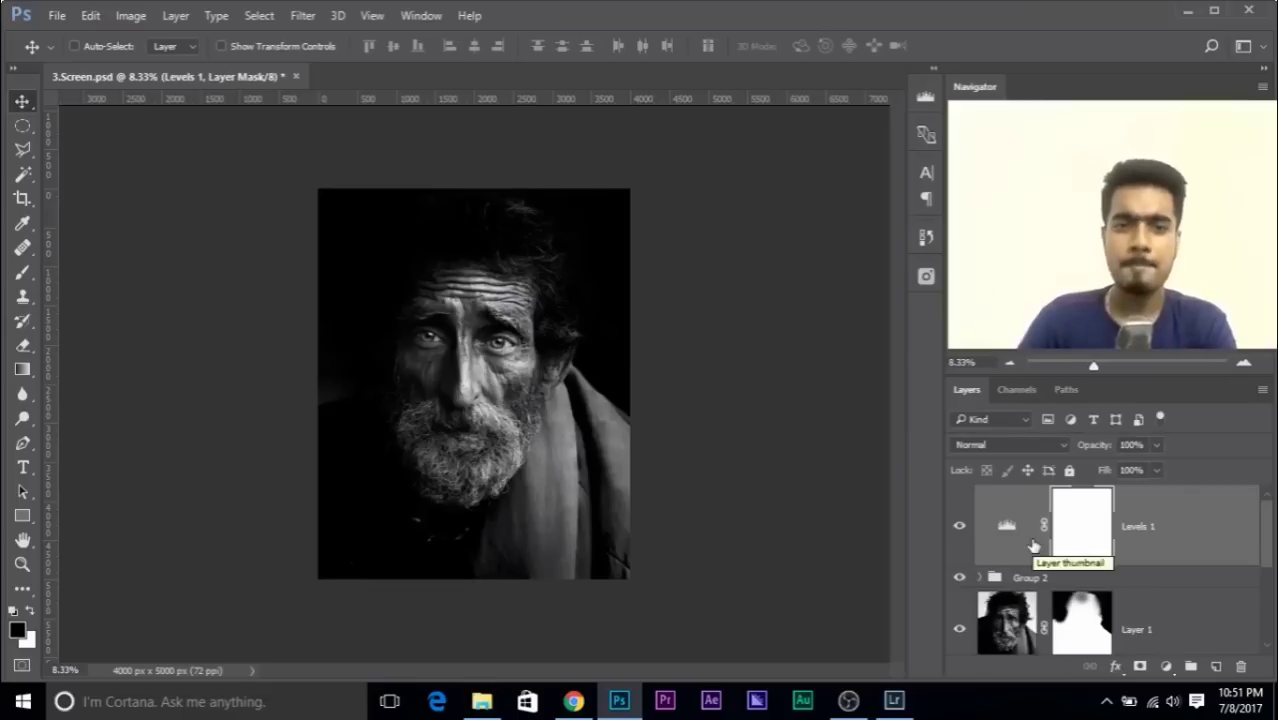
pyautogui.hotkey('ctrl', '+')
pyautogui.hotkey('ctrl', '+')
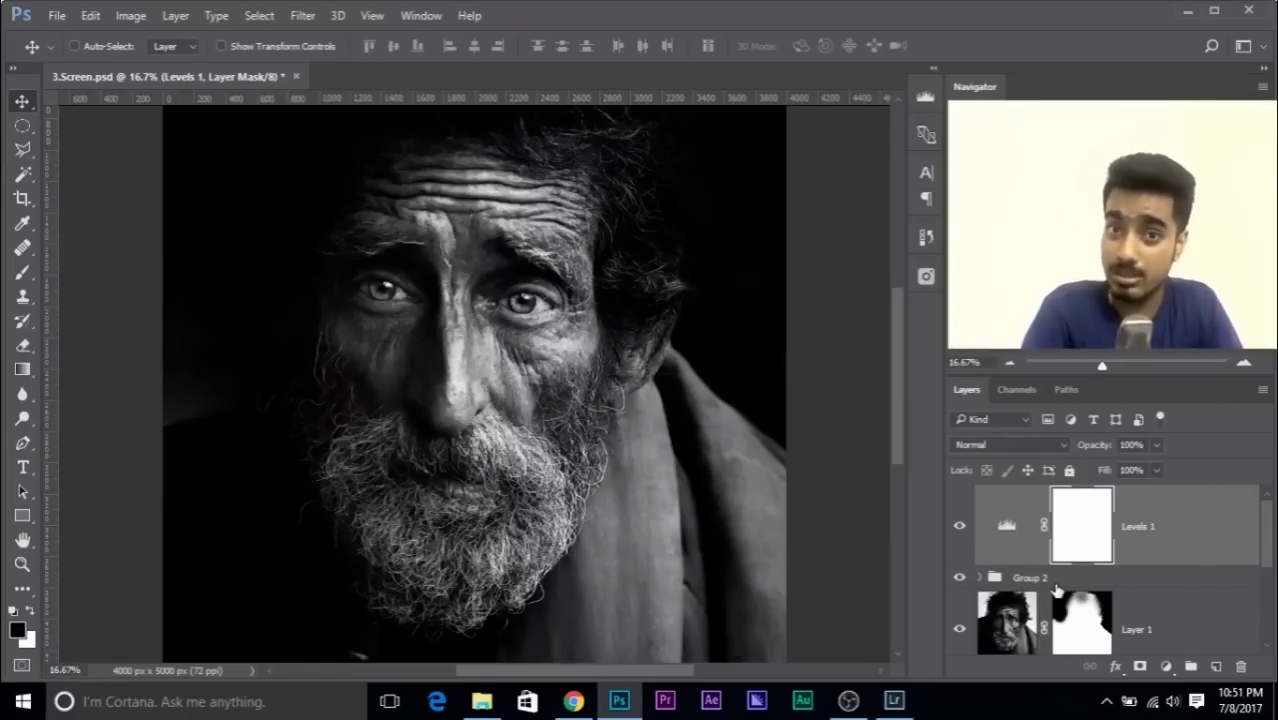
# - Set the Levels 1 layer's blend mode to Screen and invert its mask to black
pyautogui.scroll(-3, 1057, 590)
pyautogui.scroll(3, 1010, 560)
pyautogui.scroll(-3, 1005, 548)
pyautogui.scroll(3, 1012, 545)
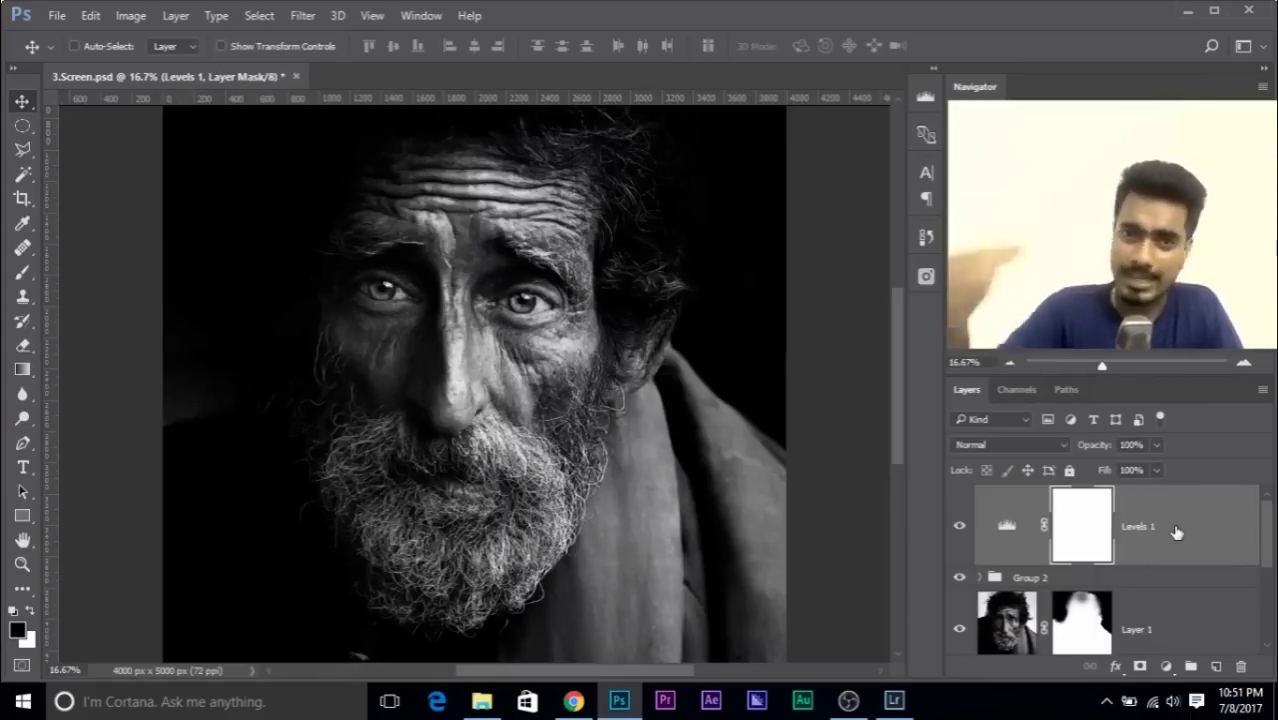
pyautogui.click(1010, 444)
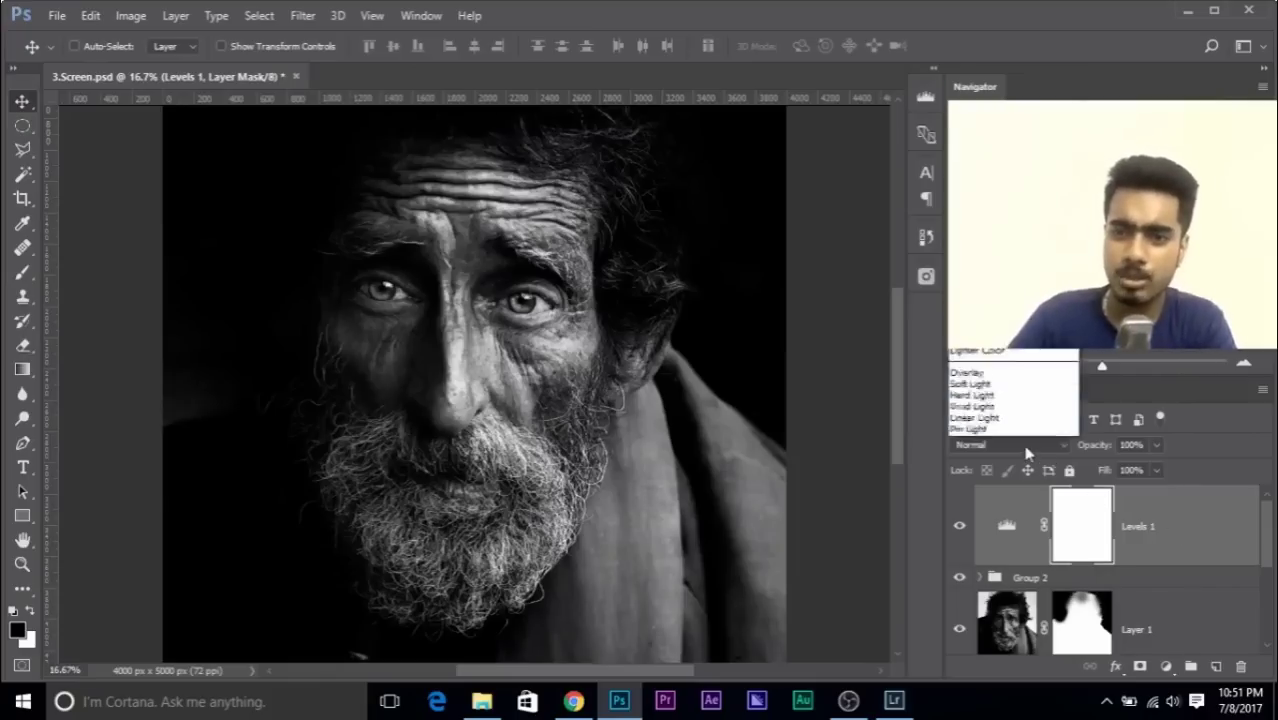
pyautogui.click(995, 182)
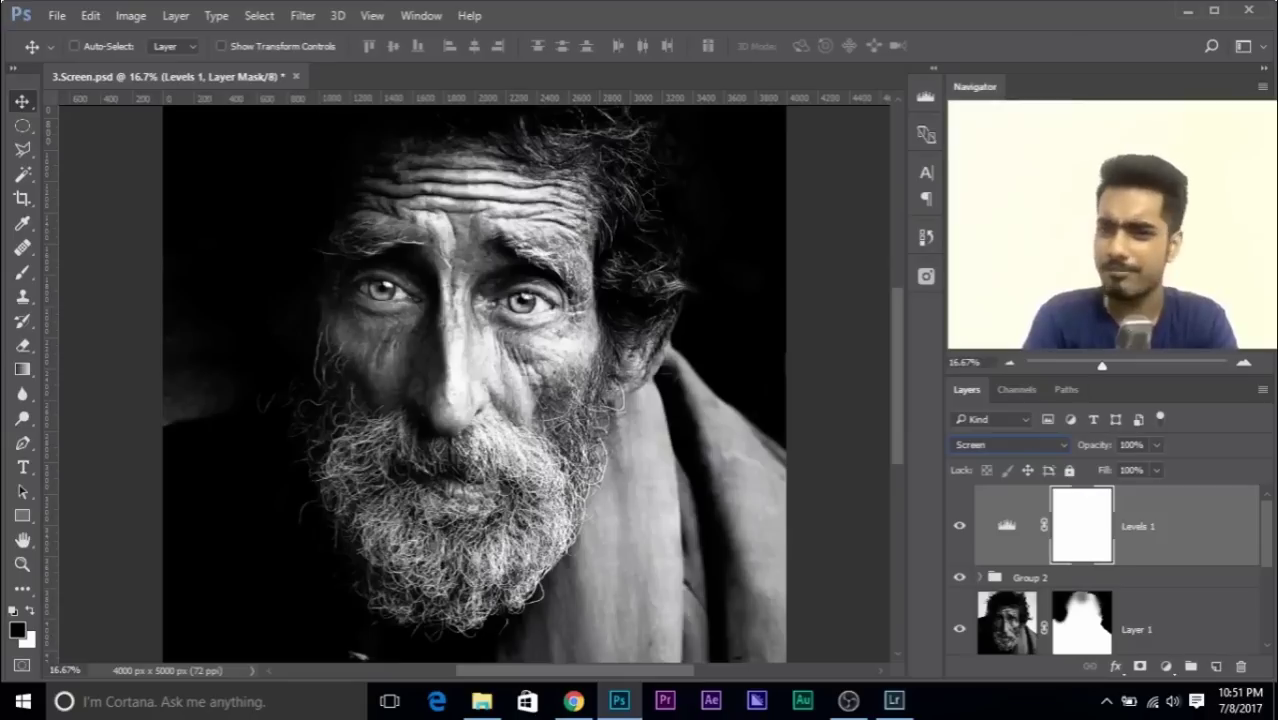
pyautogui.hotkey('ctrl', 'i')
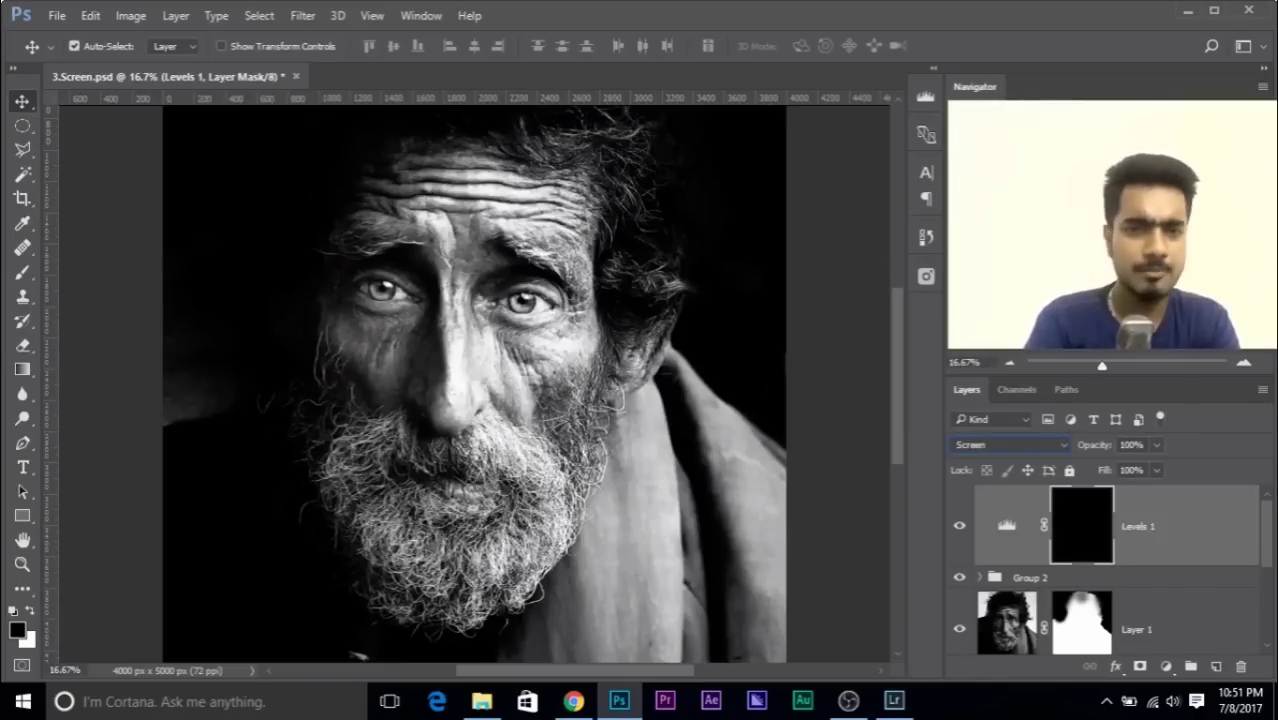
# - Prepare a soft Brush of 61 px with 20% flow and a white foreground for the Levels 1 mask
pyautogui.hotkey('ctrl', '=')
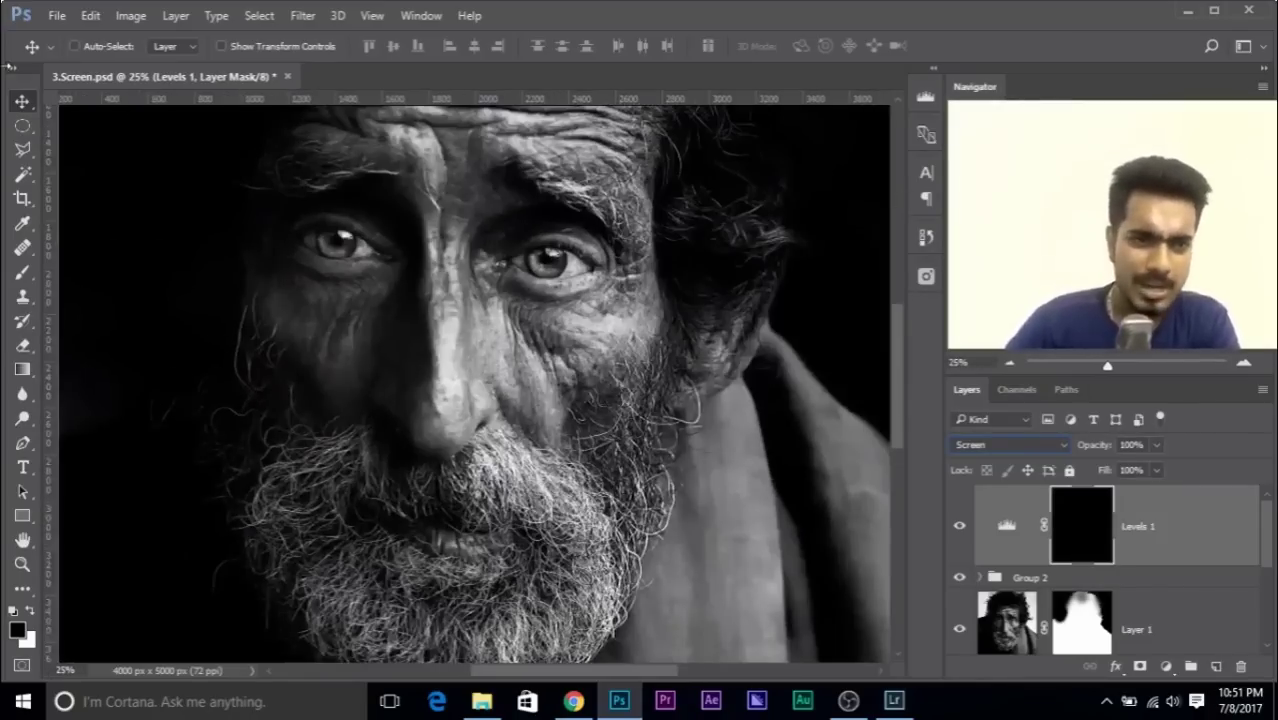
pyautogui.click(23, 273)
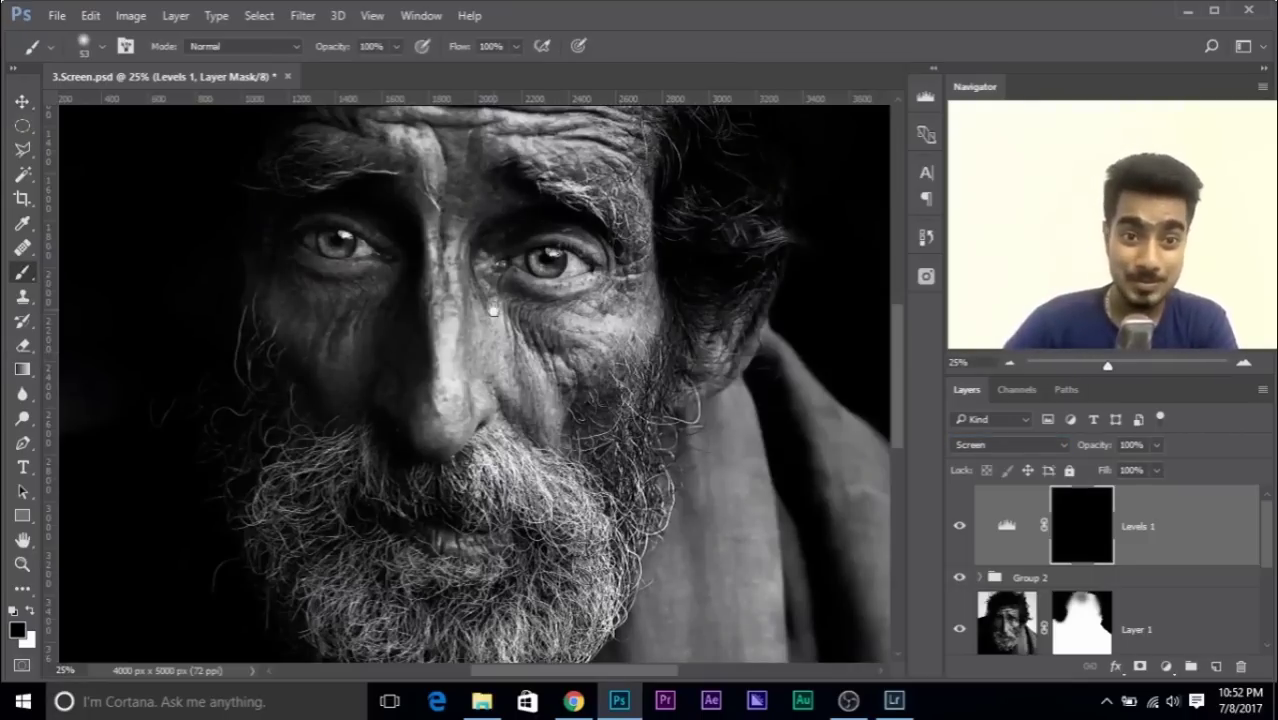
pyautogui.moveTo(494, 310); pyautogui.dragTo(515, 390)
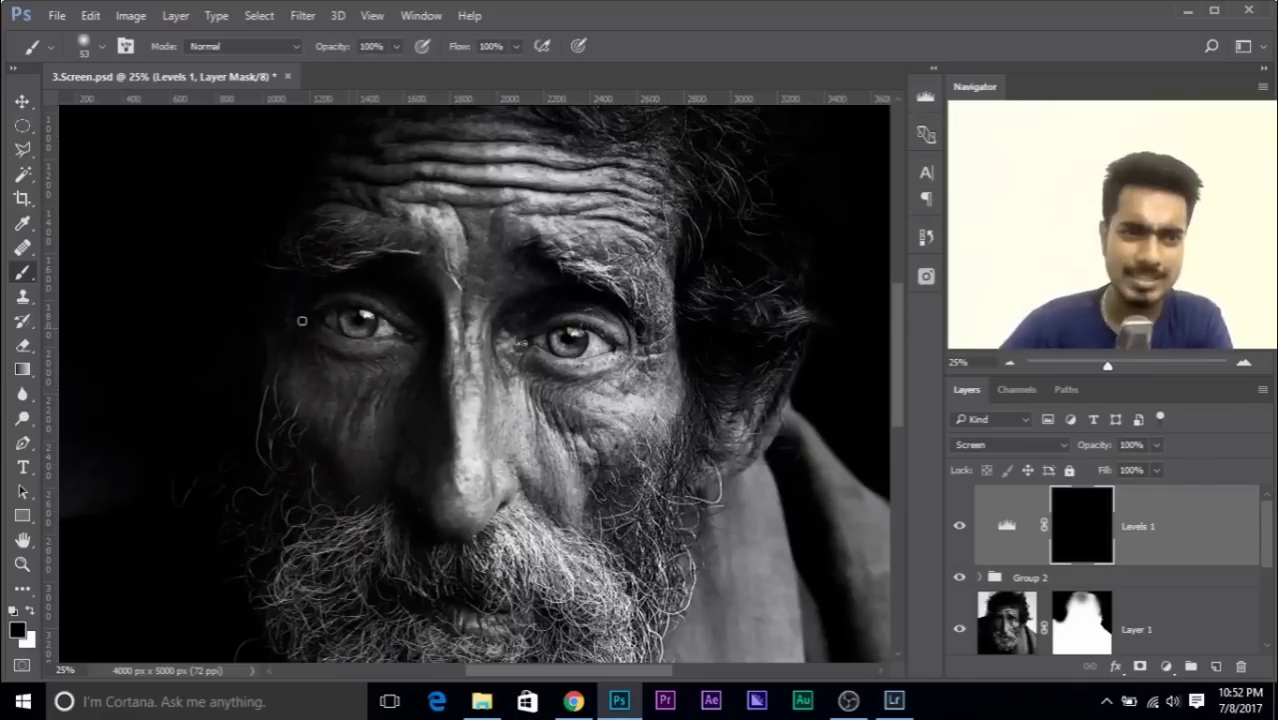
pyautogui.moveTo(444, 403); pyautogui.dragTo(475, 403)
pyautogui.click(491, 46)
pyautogui.write('20')
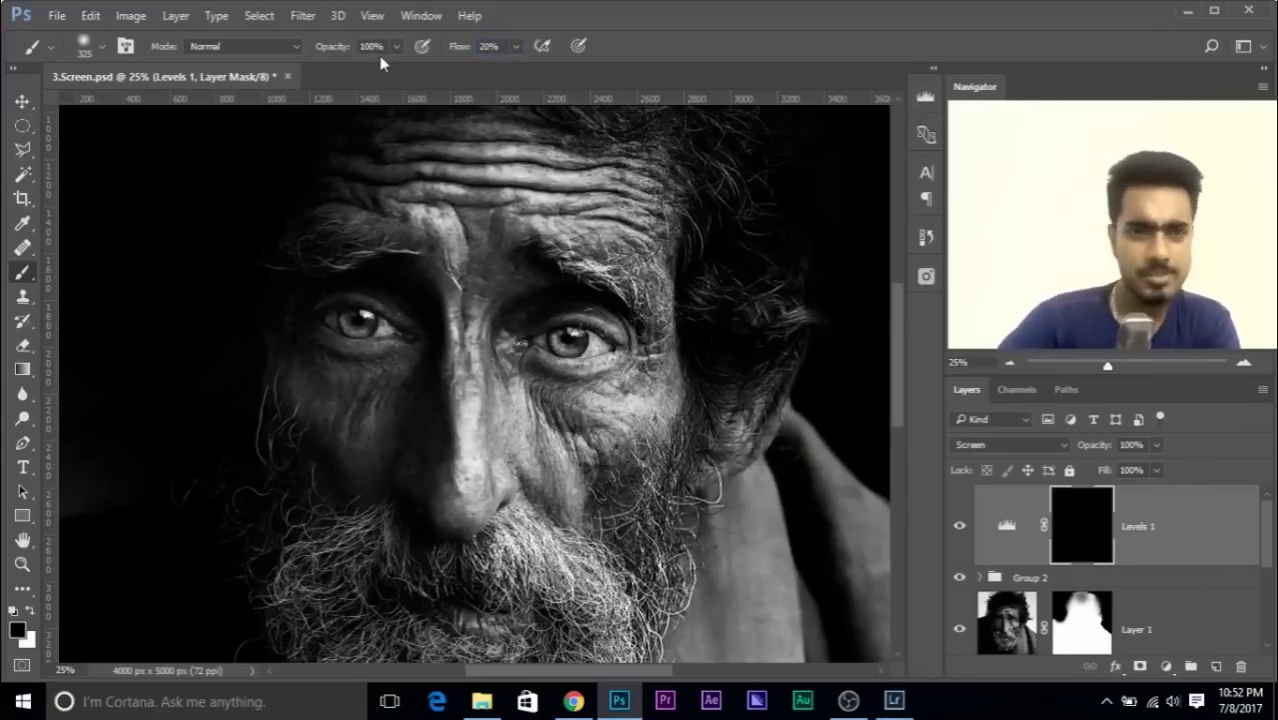
pyautogui.moveTo(464, 382); pyautogui.dragTo(478, 513)
pyautogui.hotkey('ctrl', '+')
pyautogui.hotkey('ctrl', '+')
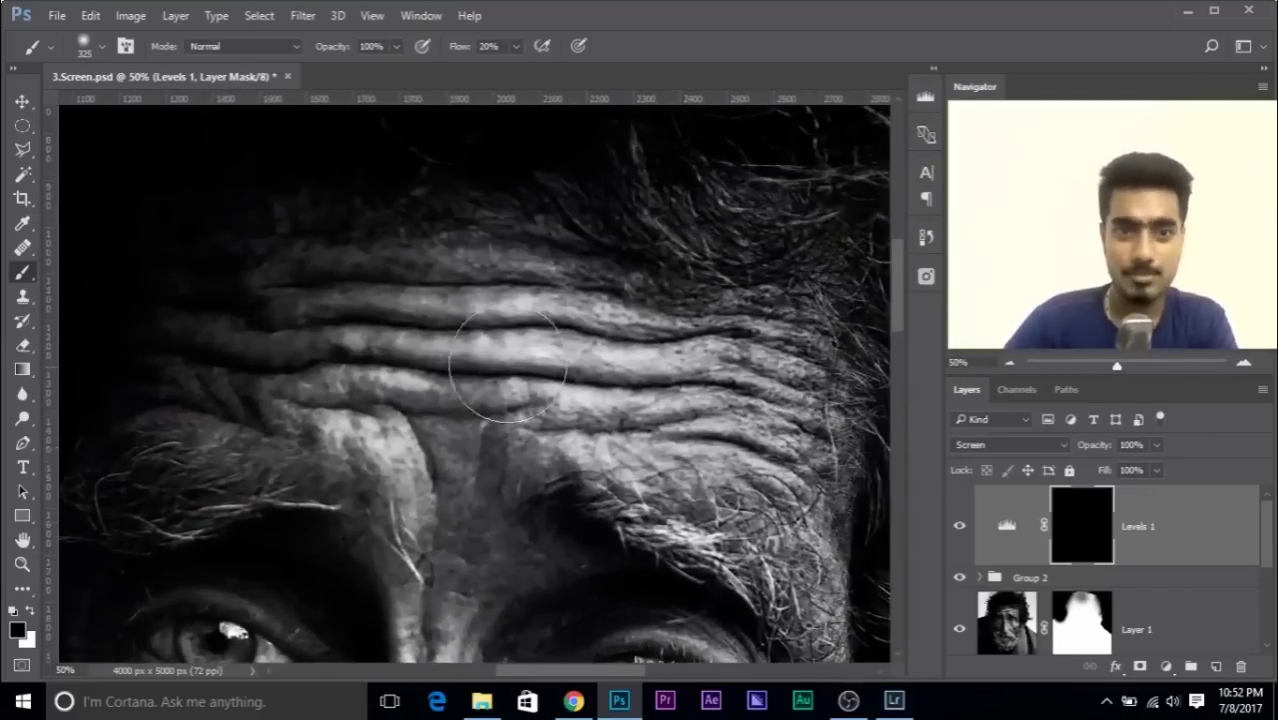
pyautogui.moveTo(539, 337)
pyautogui.mouseDown()
pyautogui.moveTo(488, 331)
pyautogui.moveTo(459, 348)
pyautogui.mouseUp()
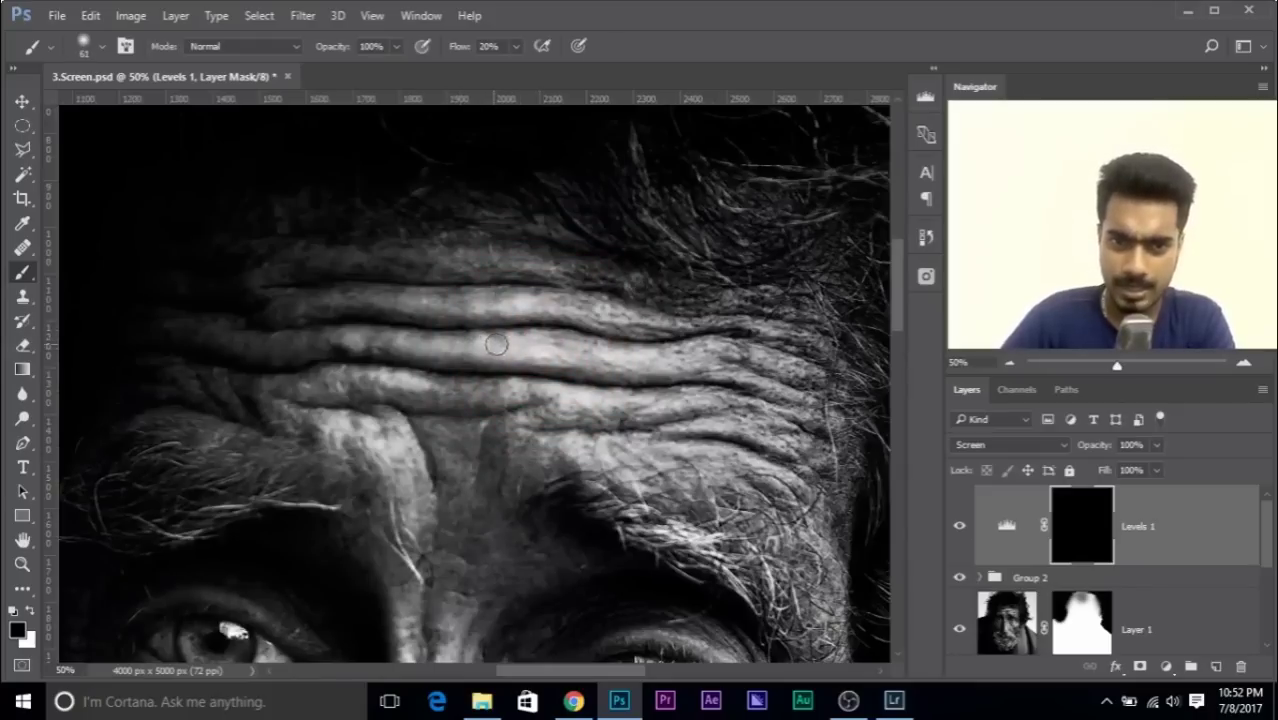
pyautogui.press('x')
# - Paint white on the Levels 1 mask along the bright ridges of the forehead wrinkles
pyautogui.moveTo(556, 360)
pyautogui.mouseDown()
pyautogui.moveTo(540, 346)
pyautogui.moveTo(380, 343)
pyautogui.moveTo(533, 346)
pyautogui.moveTo(631, 366)
pyautogui.moveTo(686, 356)
pyautogui.moveTo(705, 382)
pyautogui.mouseUp()
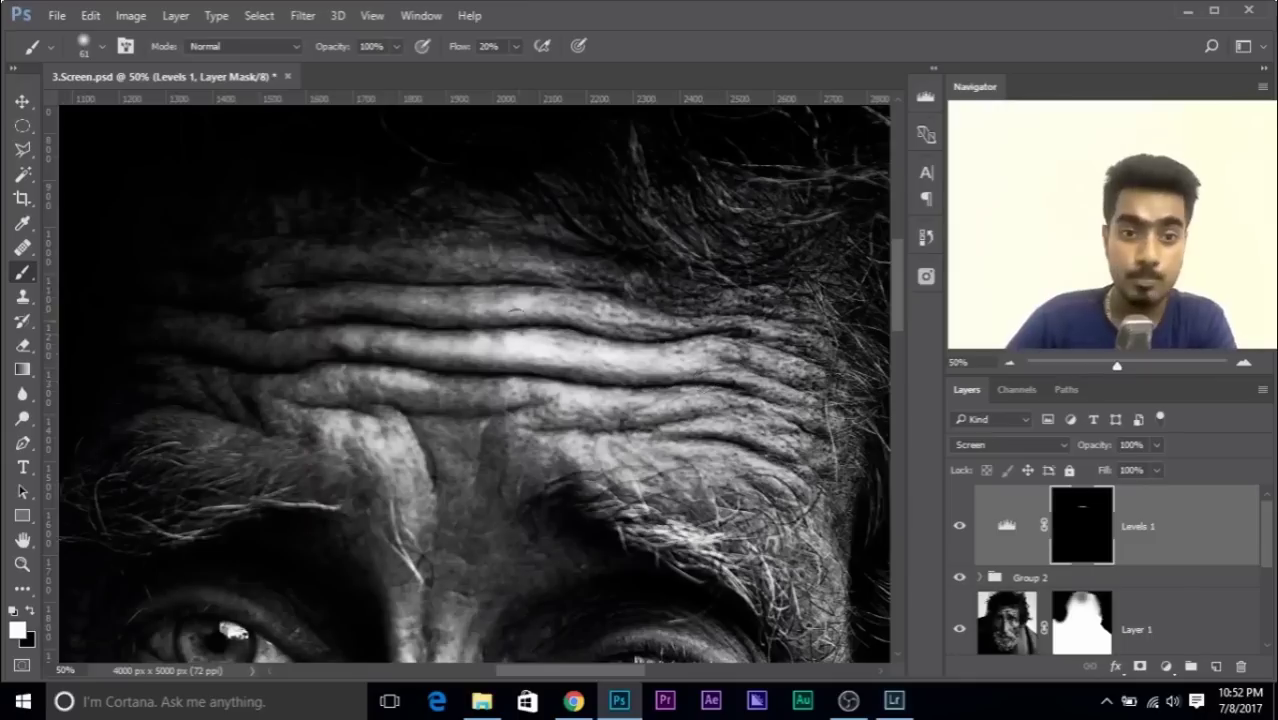
pyautogui.moveTo(525, 300)
pyautogui.mouseDown()
pyautogui.moveTo(414, 306)
pyautogui.moveTo(690, 320)
pyautogui.mouseUp()
pyautogui.moveTo(432, 278)
pyautogui.mouseDown()
pyautogui.moveTo(510, 258)
pyautogui.moveTo(550, 274)
pyautogui.moveTo(531, 265)
pyautogui.moveTo(541, 259)
pyautogui.moveTo(395, 263)
pyautogui.moveTo(474, 290)
pyautogui.mouseUp()
pyautogui.moveTo(453, 405)
pyautogui.mouseDown()
pyautogui.moveTo(370, 372)
pyautogui.moveTo(391, 403)
pyautogui.moveTo(428, 410)
pyautogui.moveTo(448, 401)
pyautogui.moveTo(438, 398)
pyautogui.mouseUp()
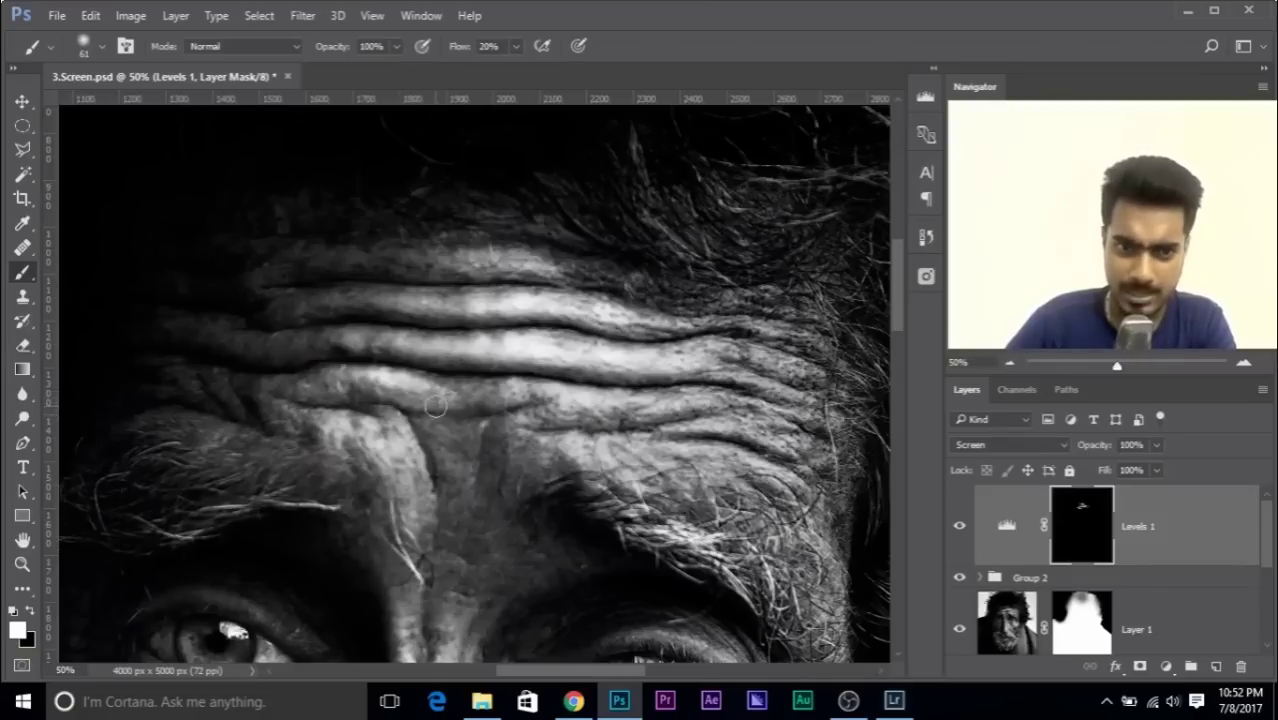
pyautogui.moveTo(438, 417); pyautogui.dragTo(431, 410)
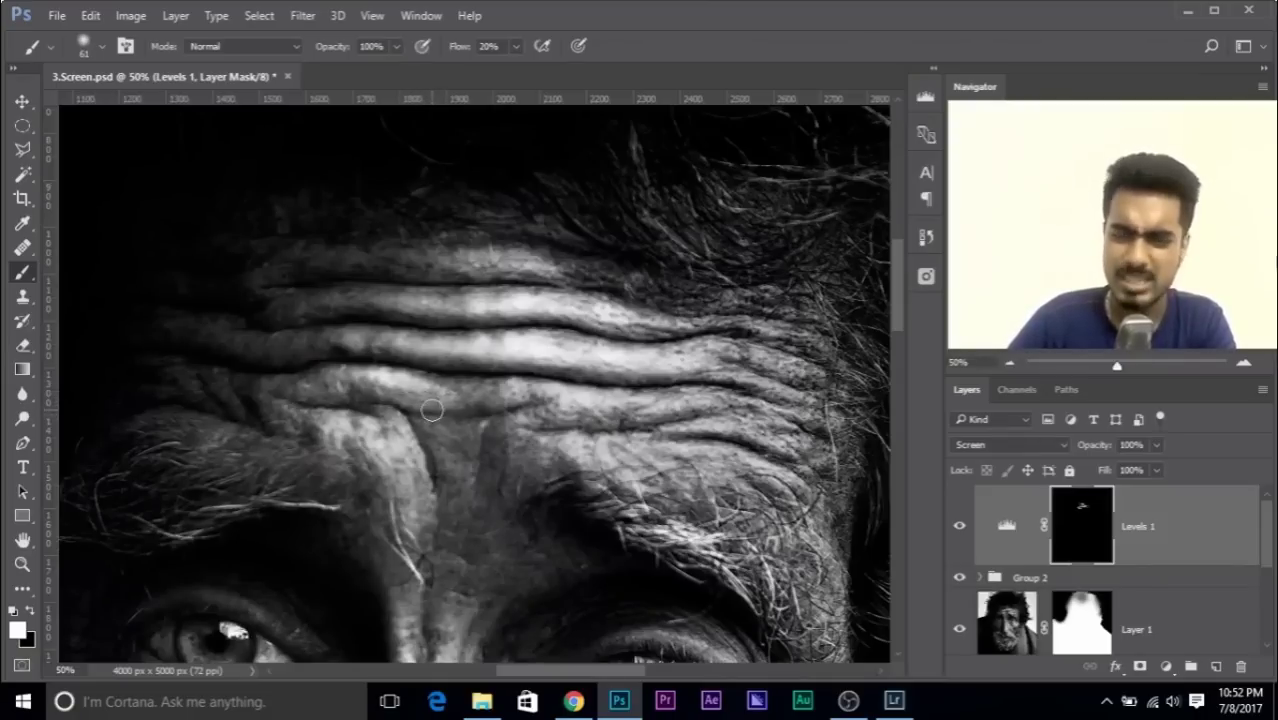
pyautogui.moveTo(429, 411)
pyautogui.mouseDown()
pyautogui.moveTo(384, 376)
pyautogui.moveTo(335, 375)
pyautogui.mouseUp()
pyautogui.moveTo(625, 400)
pyautogui.mouseDown()
pyautogui.moveTo(590, 397)
pyautogui.moveTo(660, 420)
pyautogui.mouseUp()
# - Paint the highlights along the nose bridge on the Levels 1 mask and compare the result with the layer hidden and shown
pyautogui.moveTo(570, 440)
pyautogui.mouseDown()
pyautogui.moveTo(604, 329)
pyautogui.moveTo(531, 277)
pyautogui.moveTo(508, 171)
pyautogui.mouseUp()
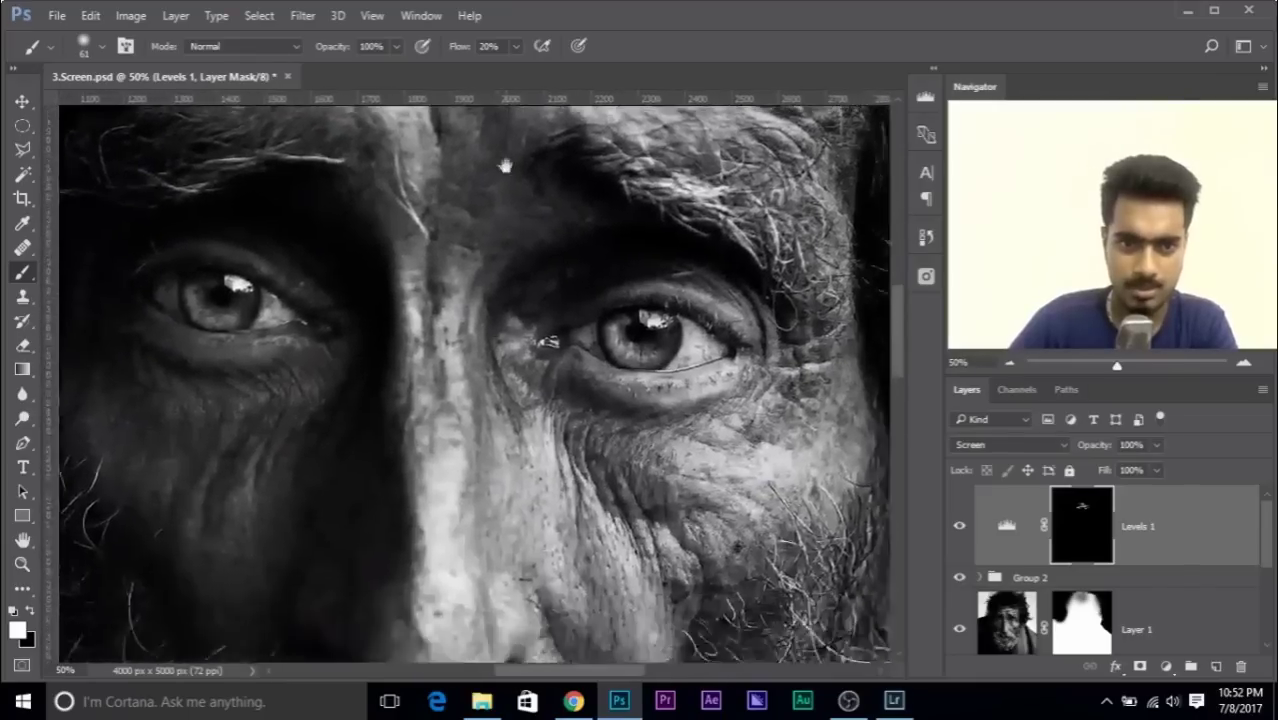
pyautogui.moveTo(505, 395); pyautogui.dragTo(502, 286)
pyautogui.moveTo(468, 217)
pyautogui.mouseDown()
pyautogui.moveTo(463, 372)
pyautogui.moveTo(464, 185)
pyautogui.moveTo(482, 290)
pyautogui.mouseUp()
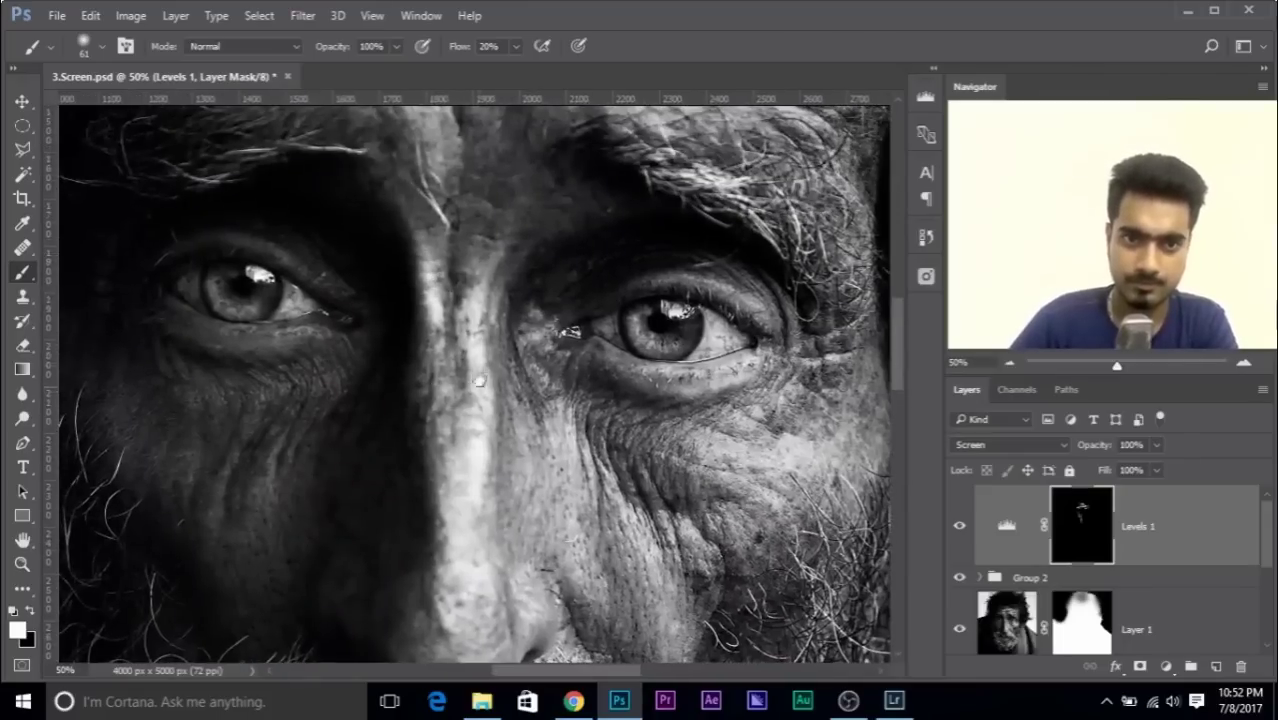
pyautogui.moveTo(391, 393); pyautogui.dragTo(393, 293)
pyautogui.press(']')
pyautogui.moveTo(432, 222); pyautogui.dragTo(462, 365)
pyautogui.moveTo(480, 120)
pyautogui.mouseDown()
pyautogui.moveTo(501, 438)
pyautogui.moveTo(444, 246)
pyautogui.mouseUp()
pyautogui.hotkey('ctrl', '-')
pyautogui.hotkey('ctrl', '-')
pyautogui.click(959, 527)
pyautogui.click(959, 527)
# - Paint white on the Levels 1 mask over the skin highlights below both eyes
pyautogui.scroll(2, 410, 215)
pyautogui.moveTo(472, 488)
pyautogui.mouseDown()
pyautogui.moveTo(456, 295)
pyautogui.moveTo(441, 337)
pyautogui.moveTo(467, 348)
pyautogui.moveTo(424, 295)
pyautogui.moveTo(470, 350)
pyautogui.moveTo(437, 335)
pyautogui.moveTo(440, 380)
pyautogui.mouseUp()
pyautogui.hotkey('ctrl', '+')
pyautogui.moveTo(513, 318); pyautogui.dragTo(493, 331)
pyautogui.moveTo(545, 295)
pyautogui.mouseDown()
pyautogui.moveTo(565, 297)
pyautogui.moveTo(520, 305)
pyautogui.moveTo(565, 285)
pyautogui.moveTo(540, 297)
pyautogui.moveTo(553, 295)
pyautogui.moveTo(496, 280)
pyautogui.moveTo(533, 285)
pyautogui.moveTo(570, 332)
pyautogui.mouseUp()
pyautogui.moveTo(141, 330)
pyautogui.mouseDown()
pyautogui.moveTo(471, 385)
pyautogui.moveTo(465, 365)
pyautogui.moveTo(510, 378)
pyautogui.moveTo(516, 345)
pyautogui.moveTo(495, 450)
pyautogui.moveTo(510, 365)
pyautogui.moveTo(494, 408)
pyautogui.moveTo(542, 342)
pyautogui.moveTo(492, 316)
pyautogui.moveTo(462, 334)
pyautogui.moveTo(437, 297)
pyautogui.moveTo(471, 282)
pyautogui.moveTo(558, 315)
pyautogui.moveTo(535, 270)
pyautogui.moveTo(571, 277)
pyautogui.moveTo(505, 272)
pyautogui.moveTo(521, 285)
pyautogui.moveTo(574, 266)
pyautogui.moveTo(580, 515)
pyautogui.mouseUp()
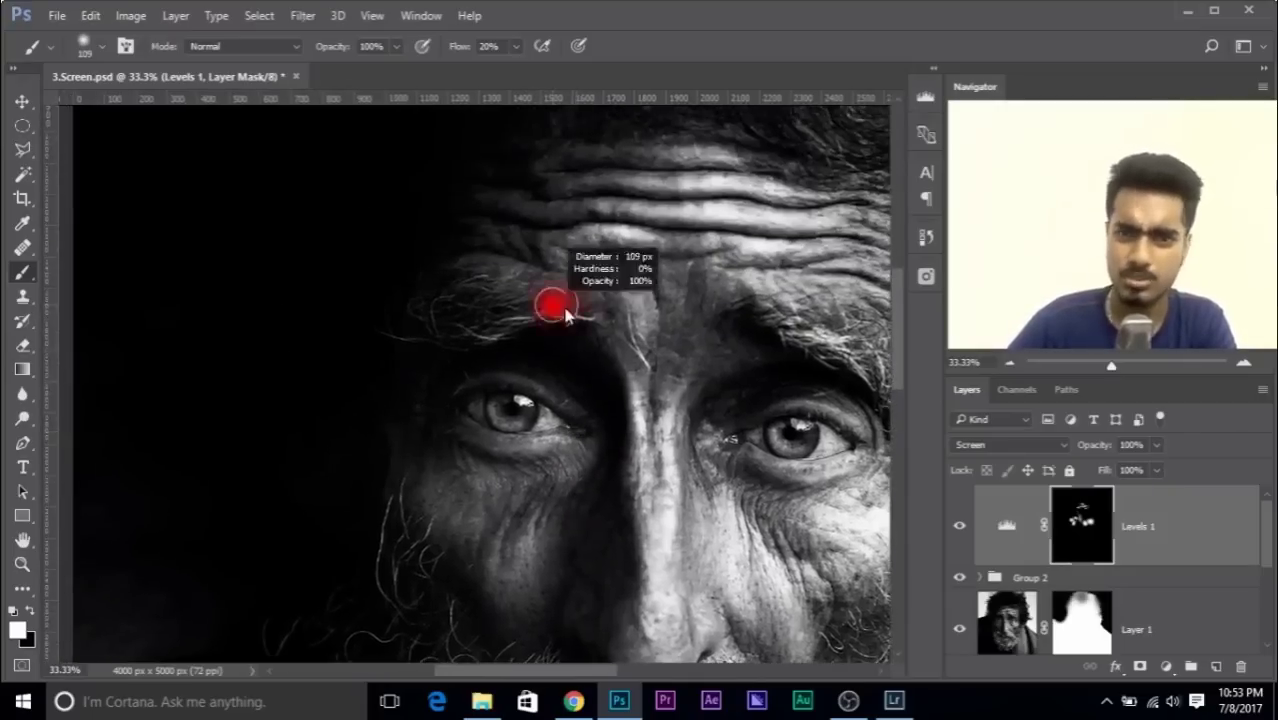
# - Brighten more forehead and cheek highlights on the Levels 1 mask, varying the brush size between 45 and 163 px
pyautogui.moveTo(571, 237); pyautogui.dragTo(548, 231)
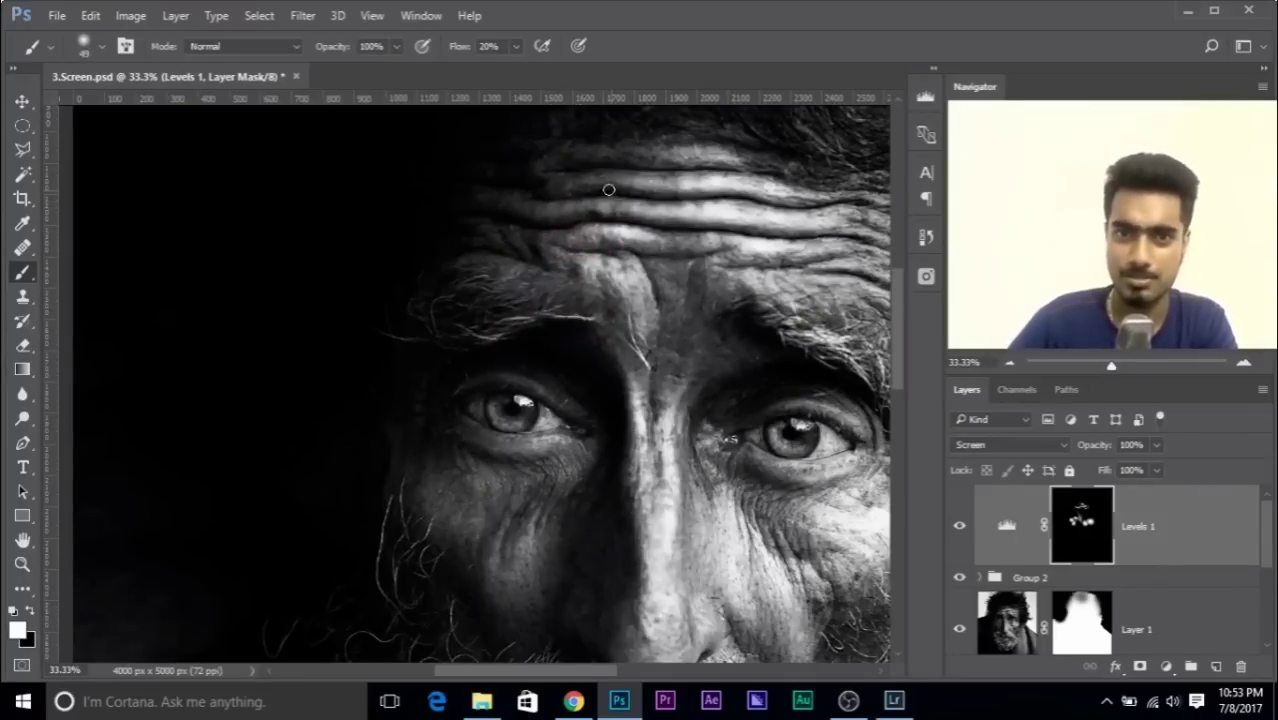
pyautogui.moveTo(608, 189)
pyautogui.mouseDown()
pyautogui.moveTo(636, 248)
pyautogui.moveTo(612, 272)
pyautogui.mouseUp()
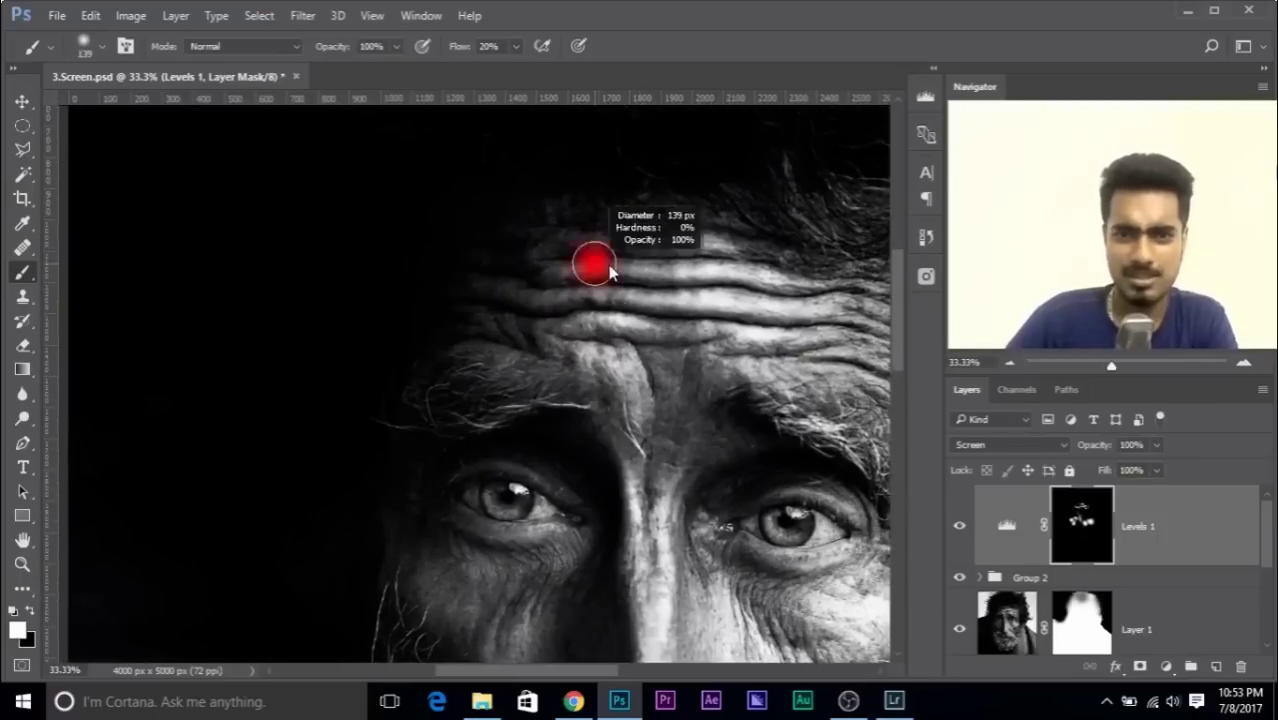
pyautogui.moveTo(808, 437)
pyautogui.mouseDown()
pyautogui.moveTo(653, 397)
pyautogui.moveTo(607, 351)
pyautogui.mouseUp()
pyautogui.moveTo(679, 499)
pyautogui.mouseDown()
pyautogui.moveTo(645, 417)
pyautogui.moveTo(634, 421)
pyautogui.mouseUp()
pyautogui.moveTo(642, 535); pyautogui.dragTo(638, 425)
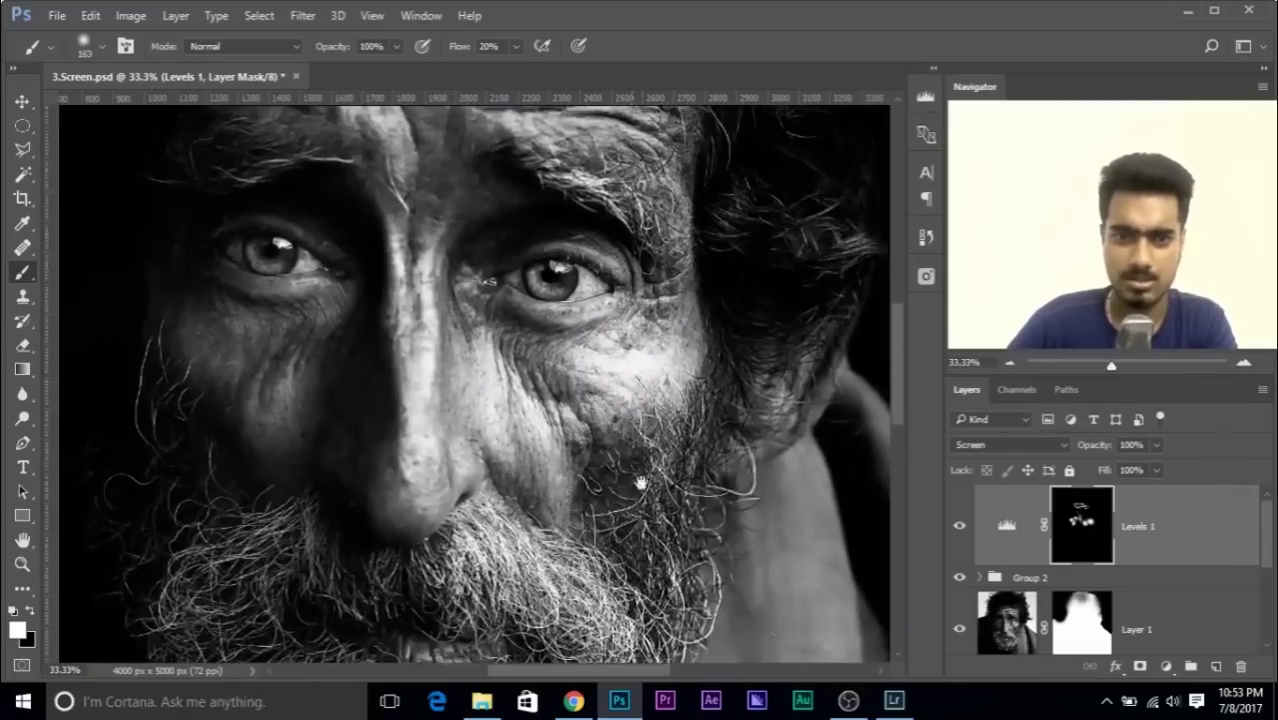
pyautogui.moveTo(617, 477); pyautogui.dragTo(625, 424)
# - Paint the nose and lower lip highlights on the Levels 1 mask with an 85 px brush
pyautogui.rightClick(382, 431)
pyautogui.moveTo(336, 404); pyautogui.dragTo(310, 404)
pyautogui.moveTo(385, 357)
pyautogui.mouseDown()
pyautogui.moveTo(406, 423)
pyautogui.moveTo(416, 418)
pyautogui.moveTo(412, 440)
pyautogui.moveTo(430, 428)
pyautogui.moveTo(404, 447)
pyautogui.mouseUp()
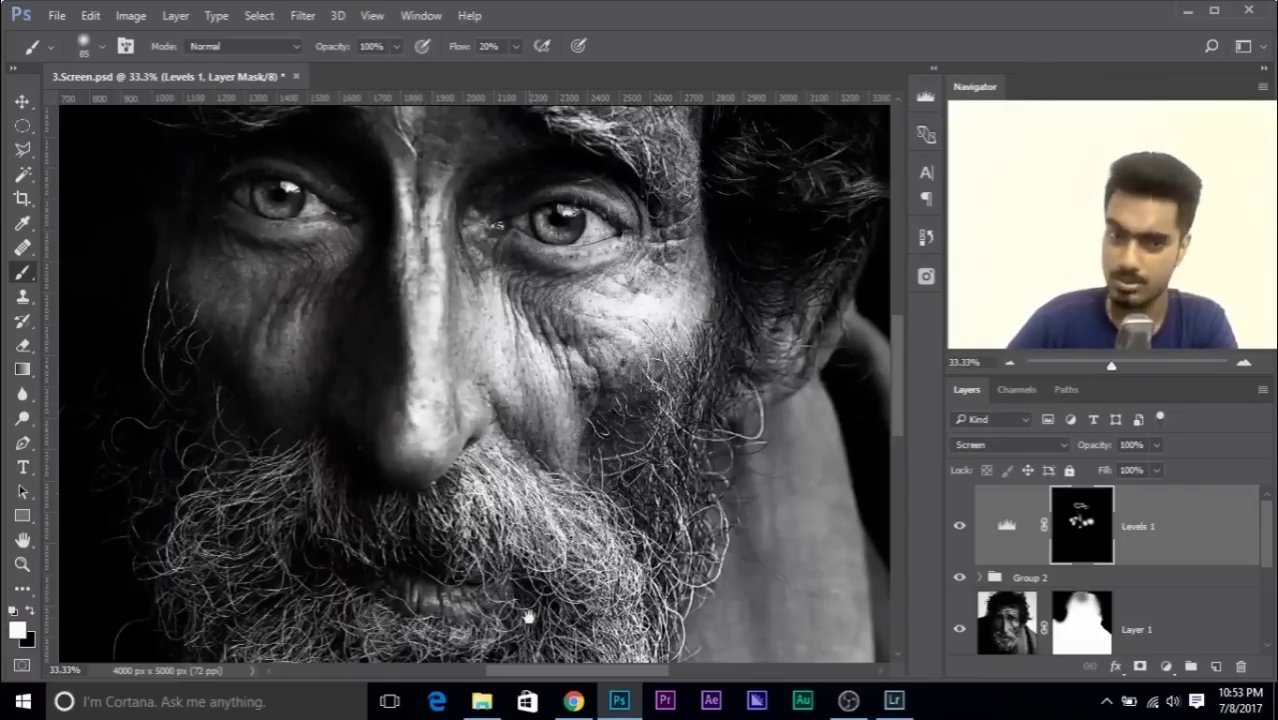
pyautogui.scroll(-1, 500, 595)
pyautogui.moveTo(412, 532)
pyautogui.mouseDown()
pyautogui.moveTo(455, 545)
pyautogui.moveTo(420, 522)
pyautogui.moveTo(480, 534)
pyautogui.moveTo(363, 544)
pyautogui.mouseUp()
# - Review the whole portrait with the Levels 1 layer hidden and shown
pyautogui.hotkey('ctrl', '-')
pyautogui.hotkey('ctrl', '-')
pyautogui.hotkey('ctrl', '-')
pyautogui.hotkey('ctrl', '-')
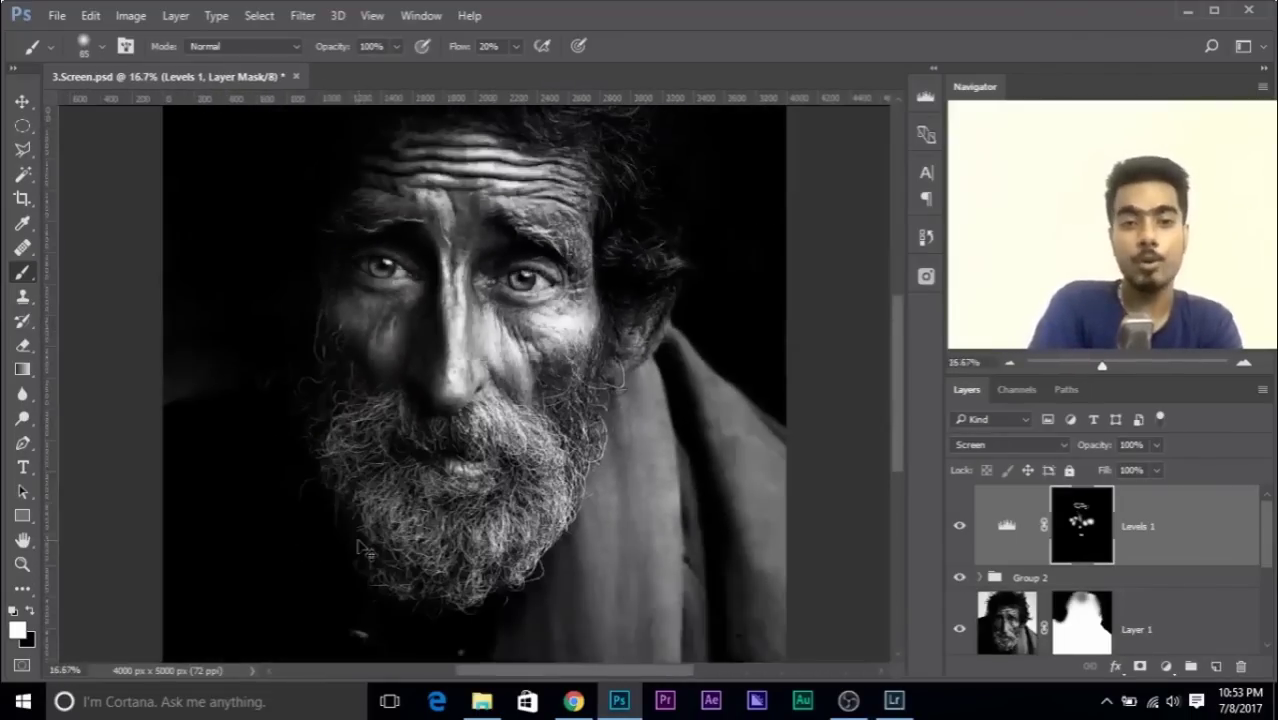
pyautogui.hotkey('ctrl', '+')
pyautogui.hotkey('ctrl', '+')
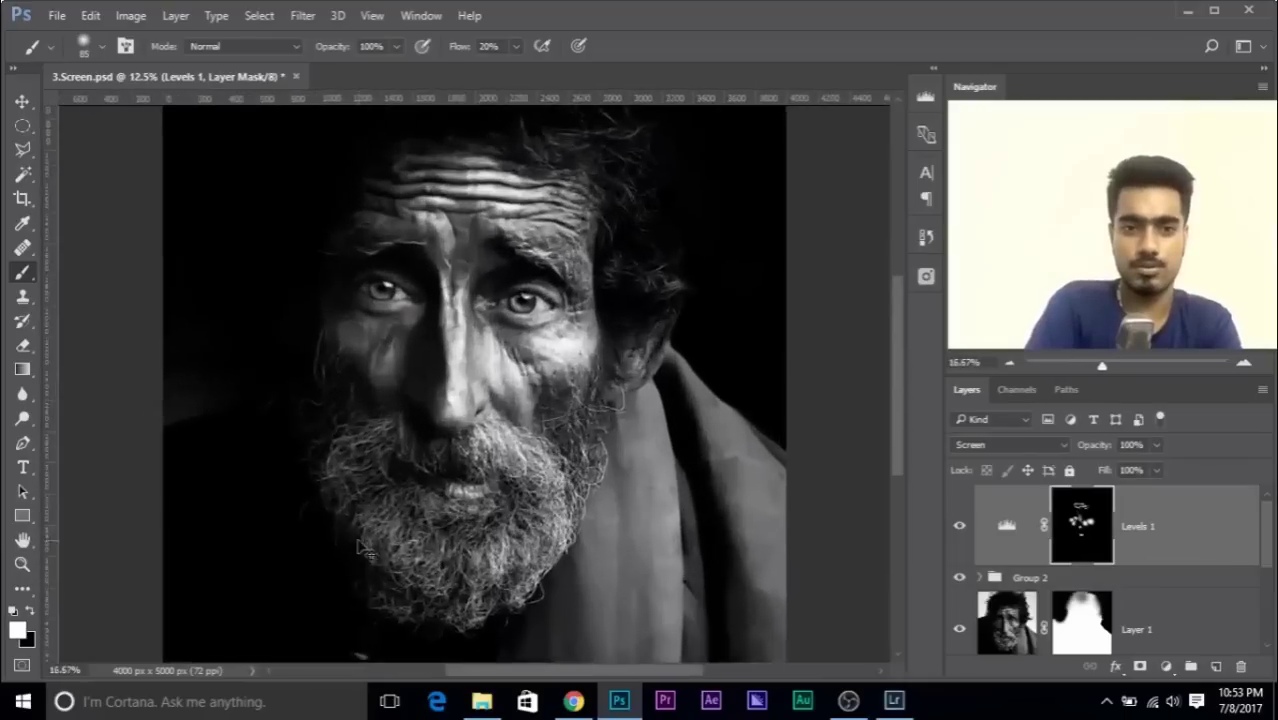
pyautogui.hotkey('ctrl', '-')
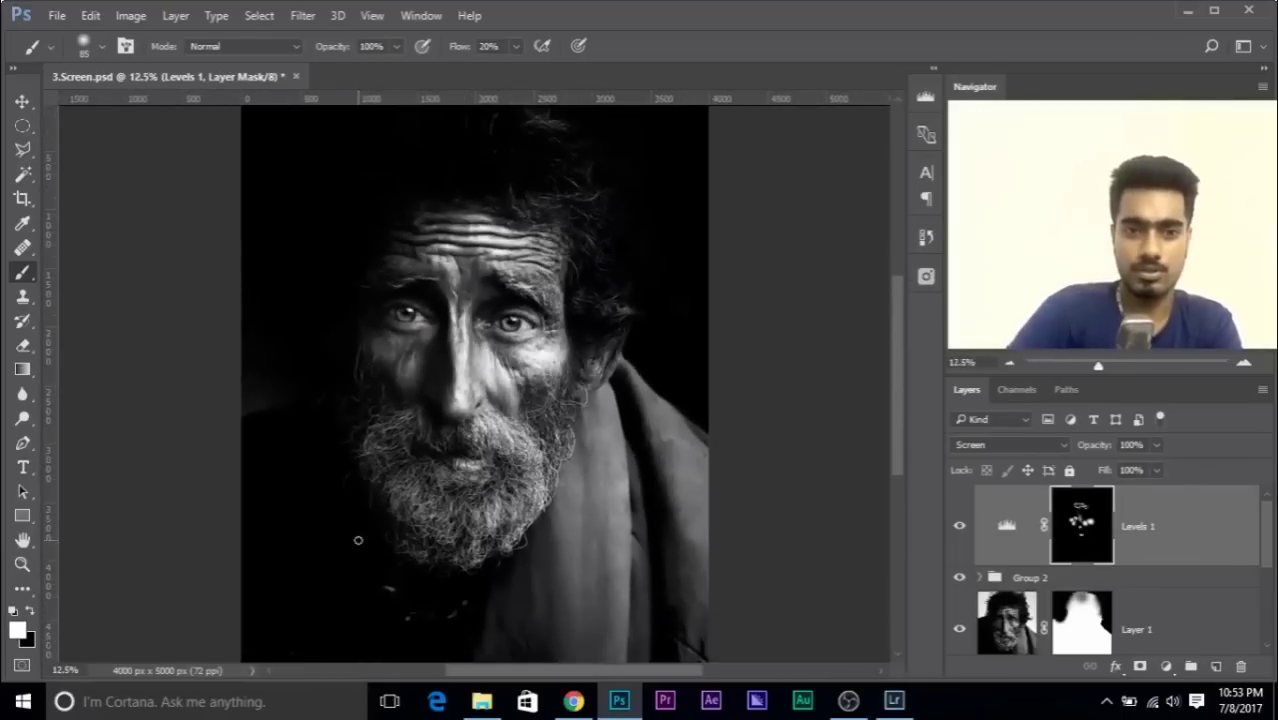
pyautogui.click(958, 527)
pyautogui.click(958, 527)
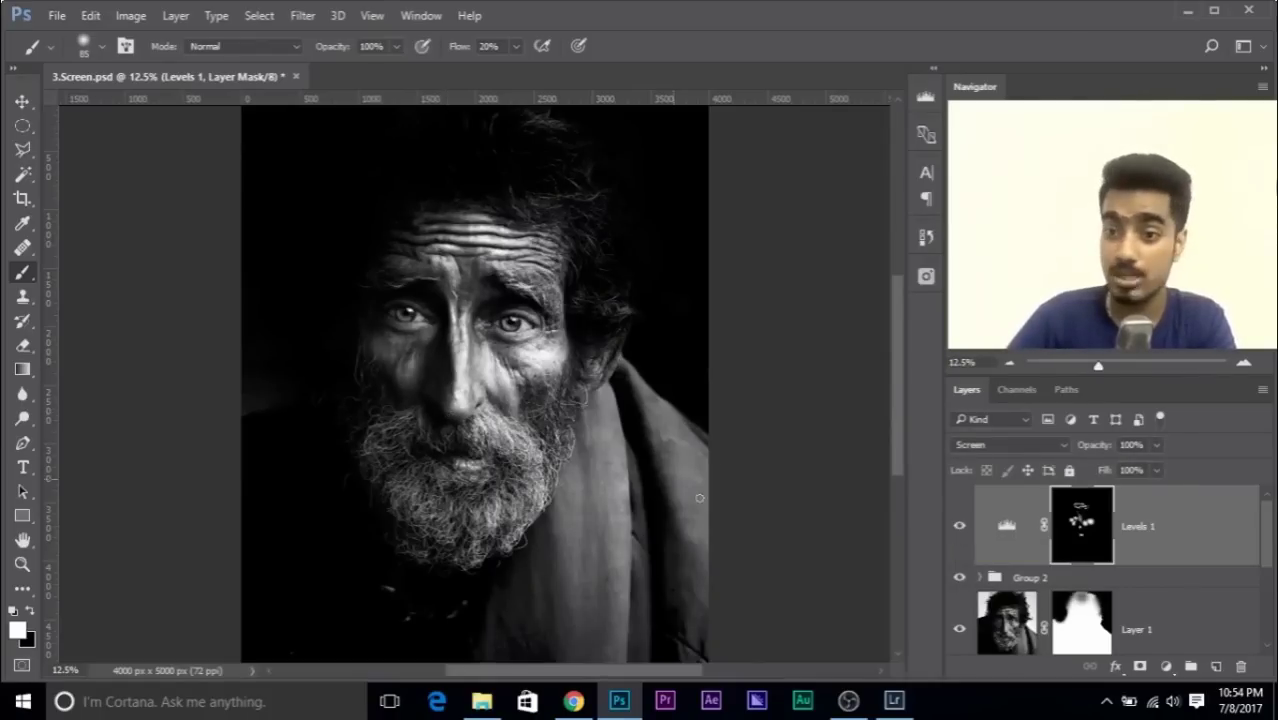
# - Split the Underlying Layer black slider in Levels 1's Blend If options to 26 / 69 and apply it
pyautogui.rightClick(1224, 530)
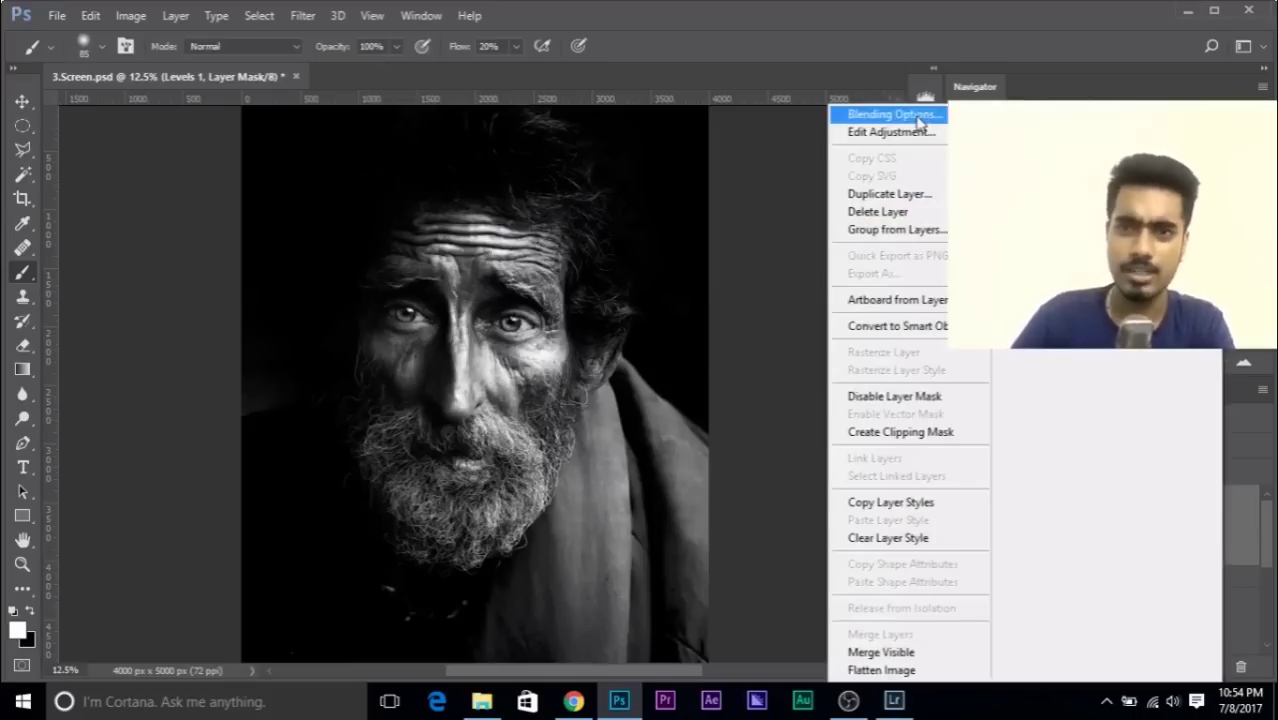
pyautogui.press('Escape')
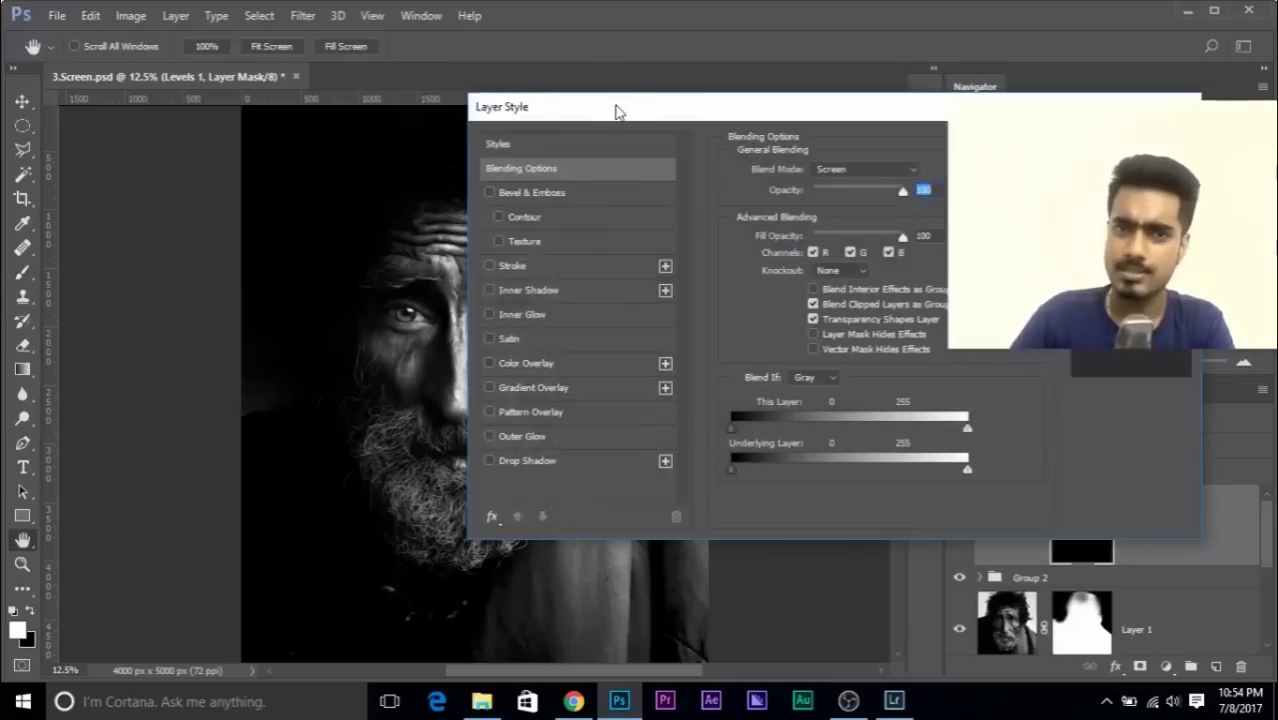
pyautogui.moveTo(615, 108); pyautogui.dragTo(790, 108)
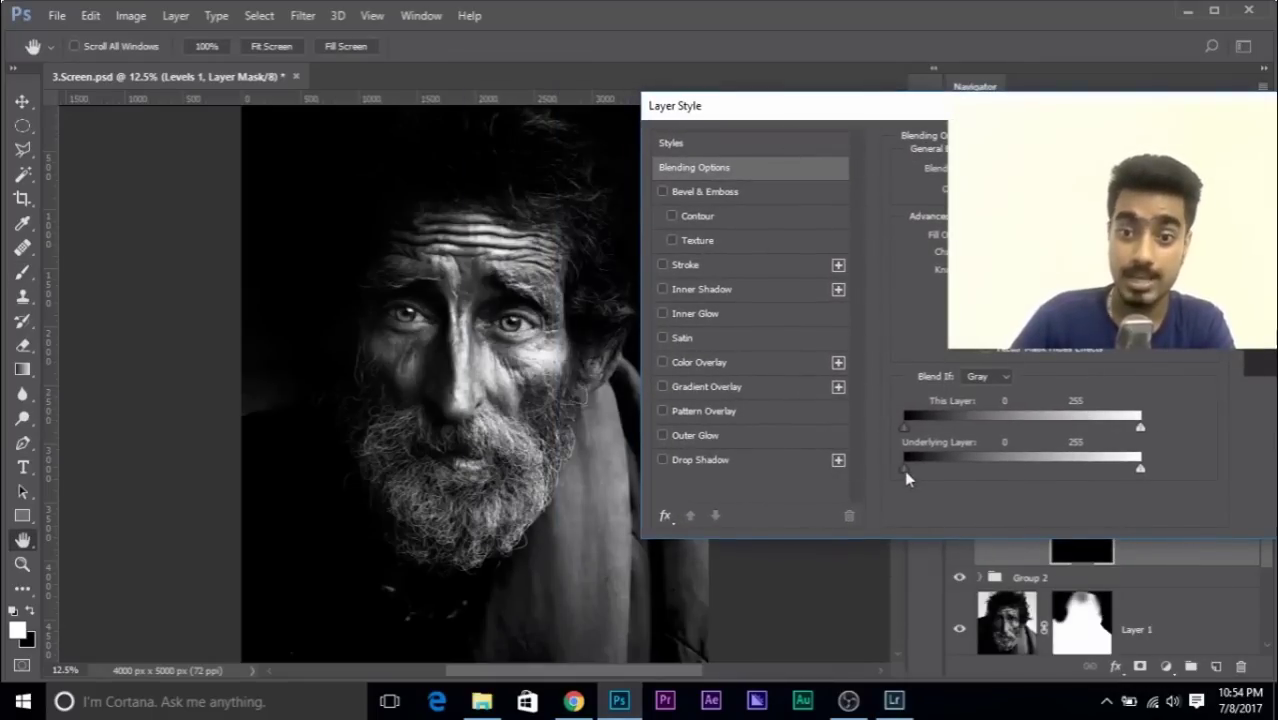
pyautogui.moveTo(904, 468); pyautogui.dragTo(1053, 466)
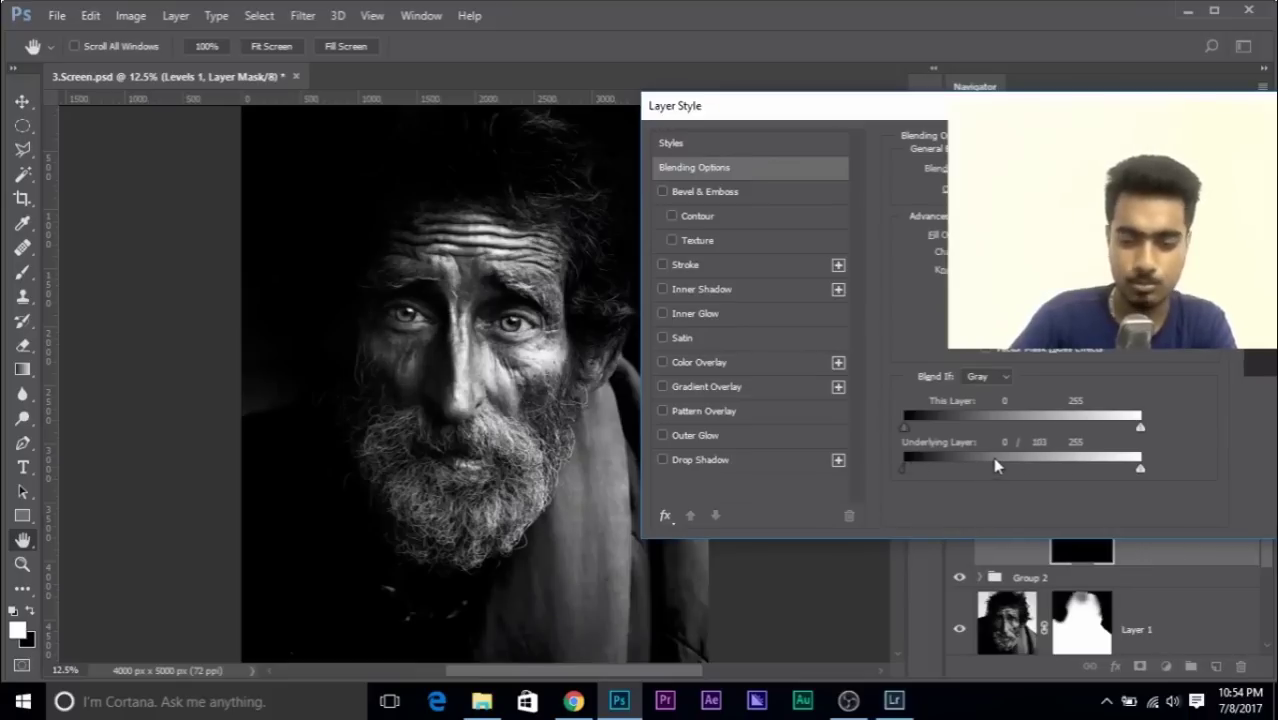
pyautogui.hotkey('ctrl', '+')
pyautogui.hotkey('ctrl', '+')
pyautogui.hotkey('ctrl', '+')
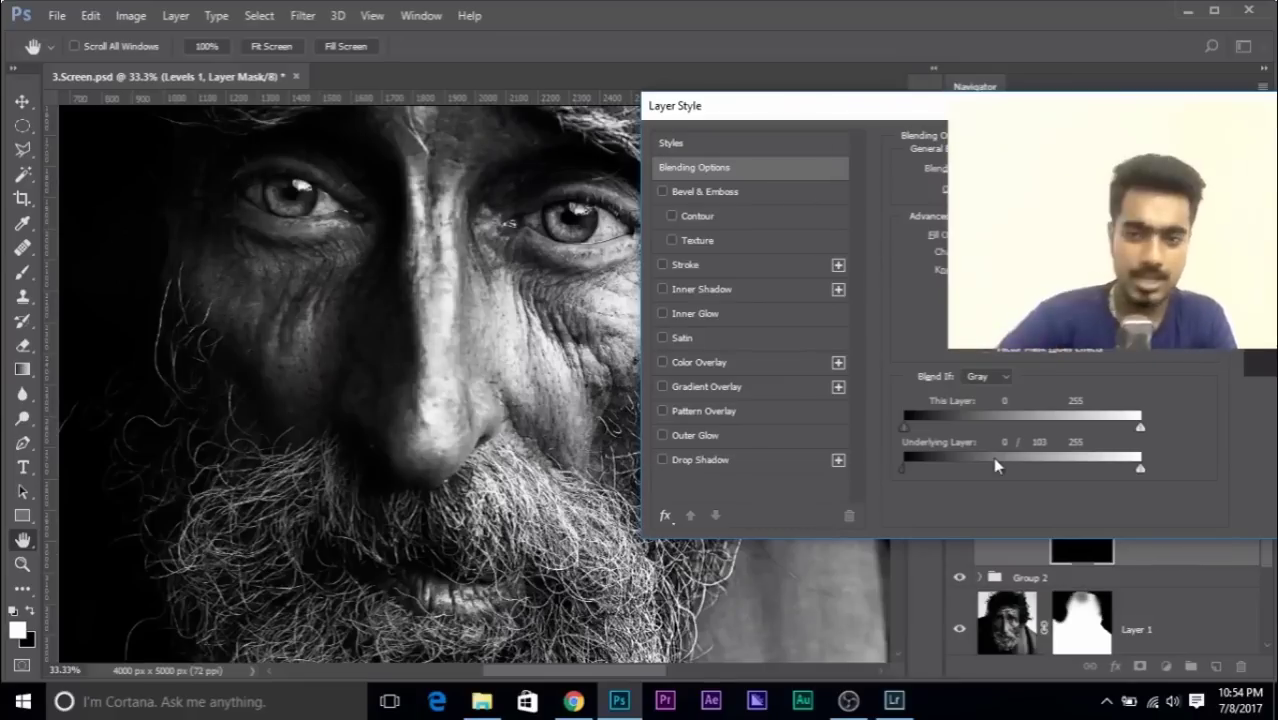
pyautogui.moveTo(907, 472)
pyautogui.mouseDown()
pyautogui.moveTo(1017, 470)
pyautogui.moveTo(921, 477)
pyautogui.mouseUp()
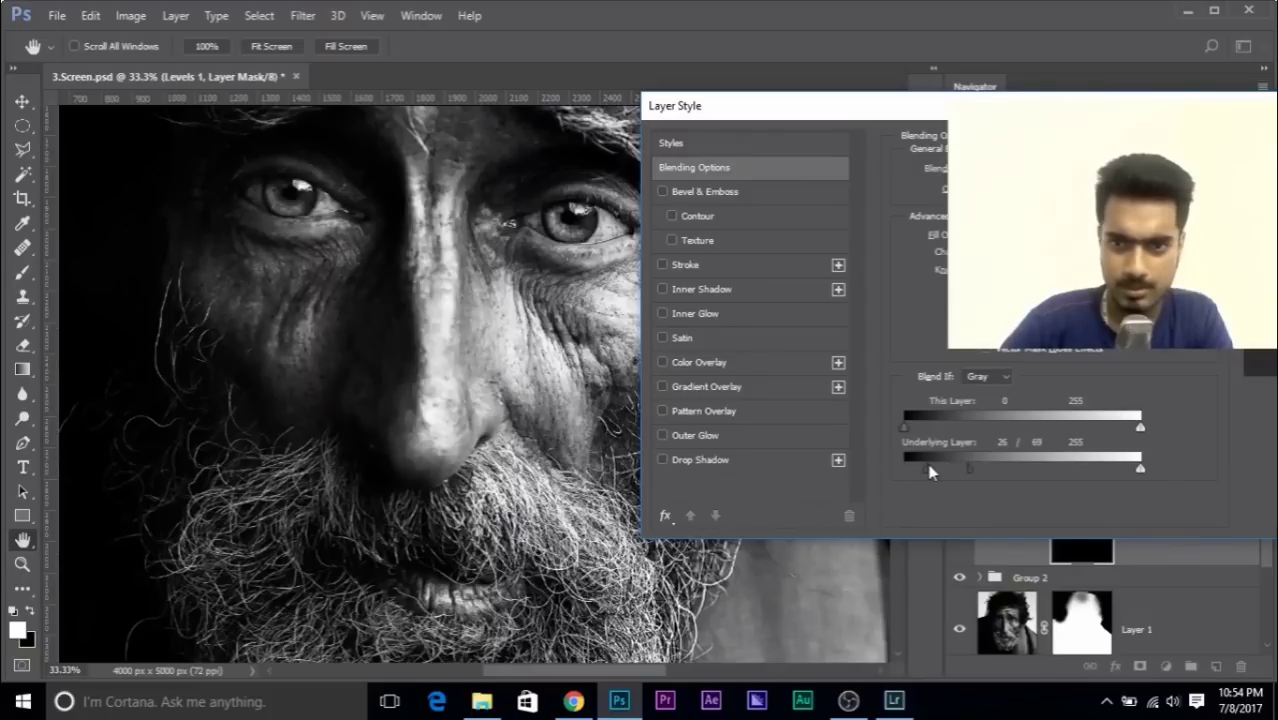
pyautogui.press('Return')
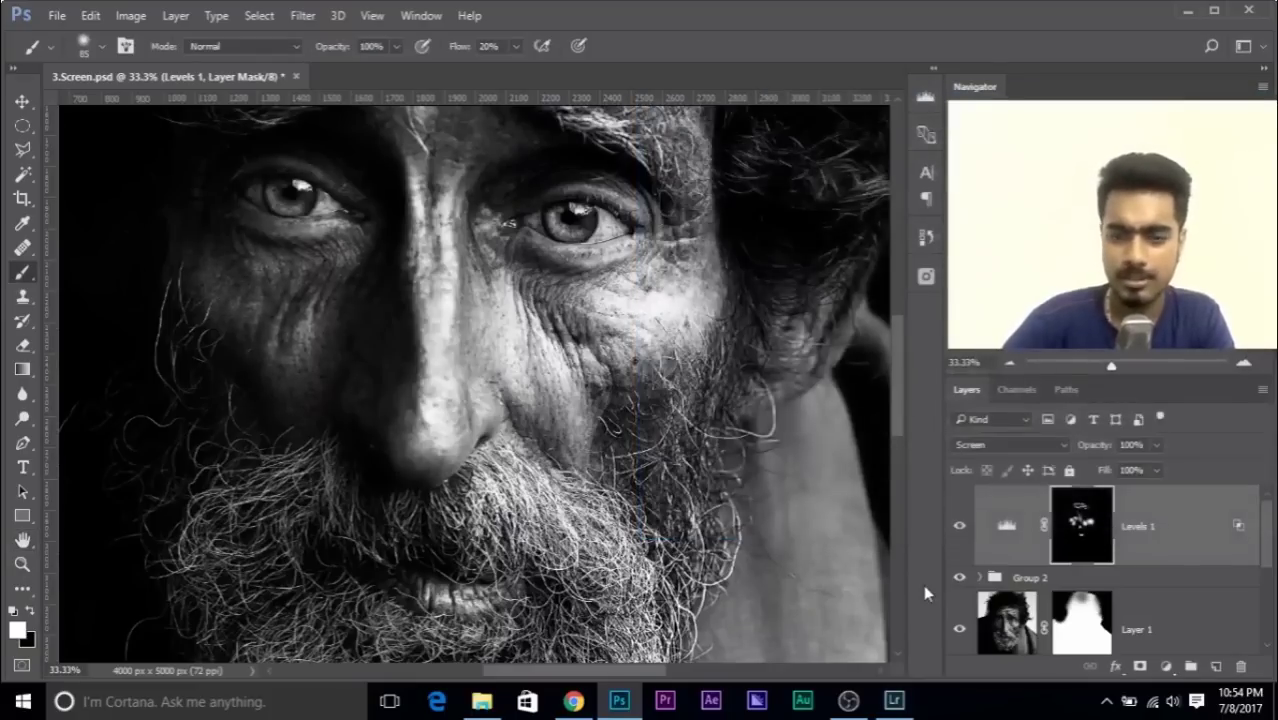
# - Compare the portrait before and after the Blend If change by toggling the Levels 1 layer's visibility
pyautogui.hotkey('ctrl', '-')
pyautogui.hotkey('ctrl', '-')
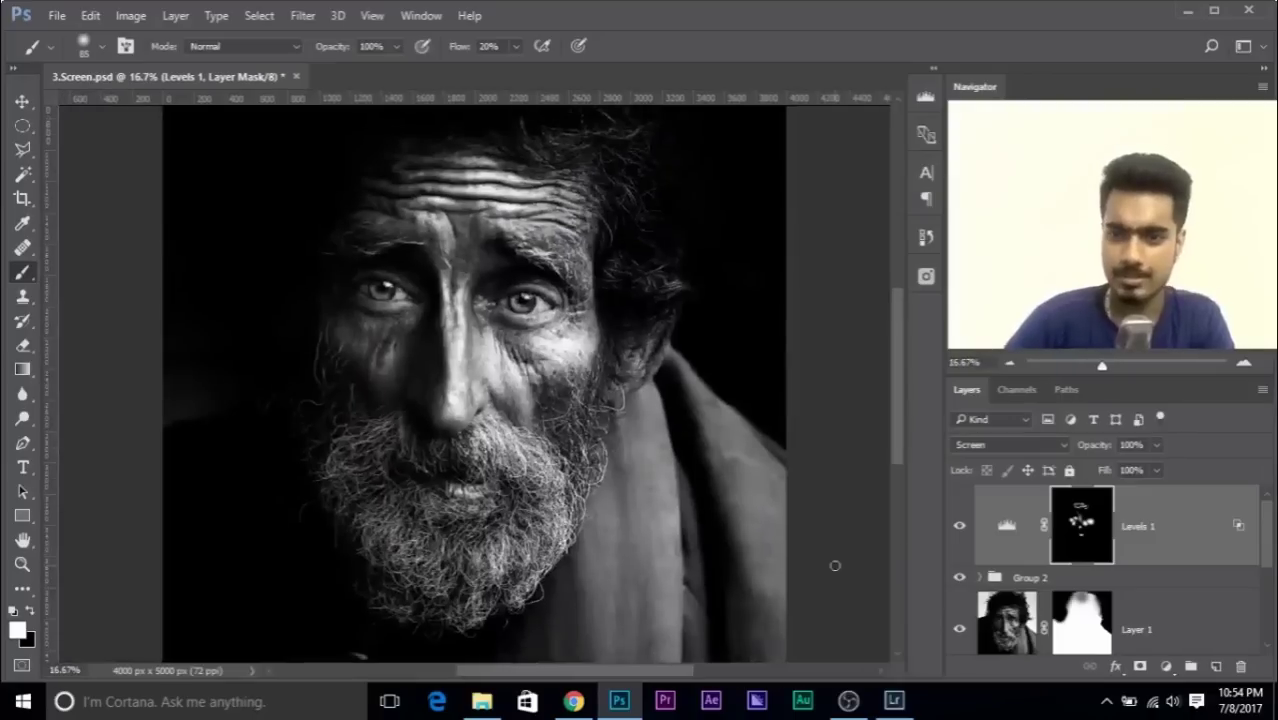
pyautogui.click(959, 526)
pyautogui.click(959, 526)
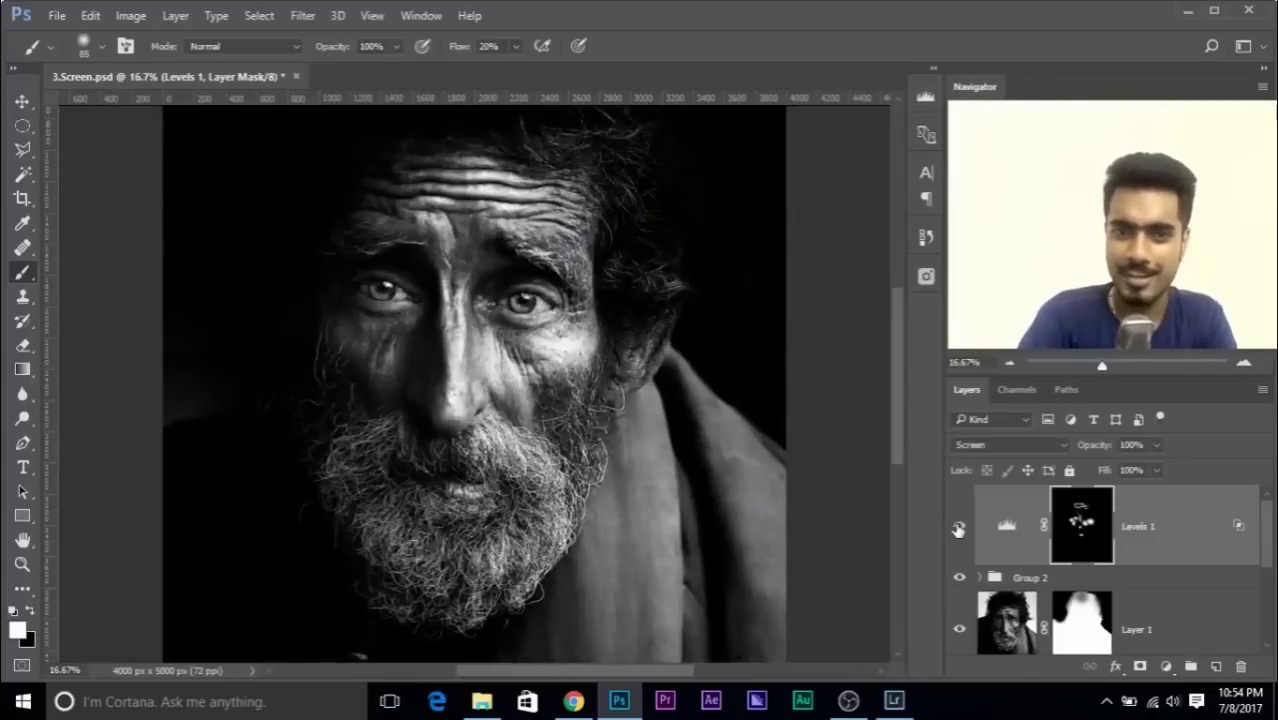
pyautogui.hotkey('ctrl', '-')
pyautogui.hotkey('ctrl', '-')
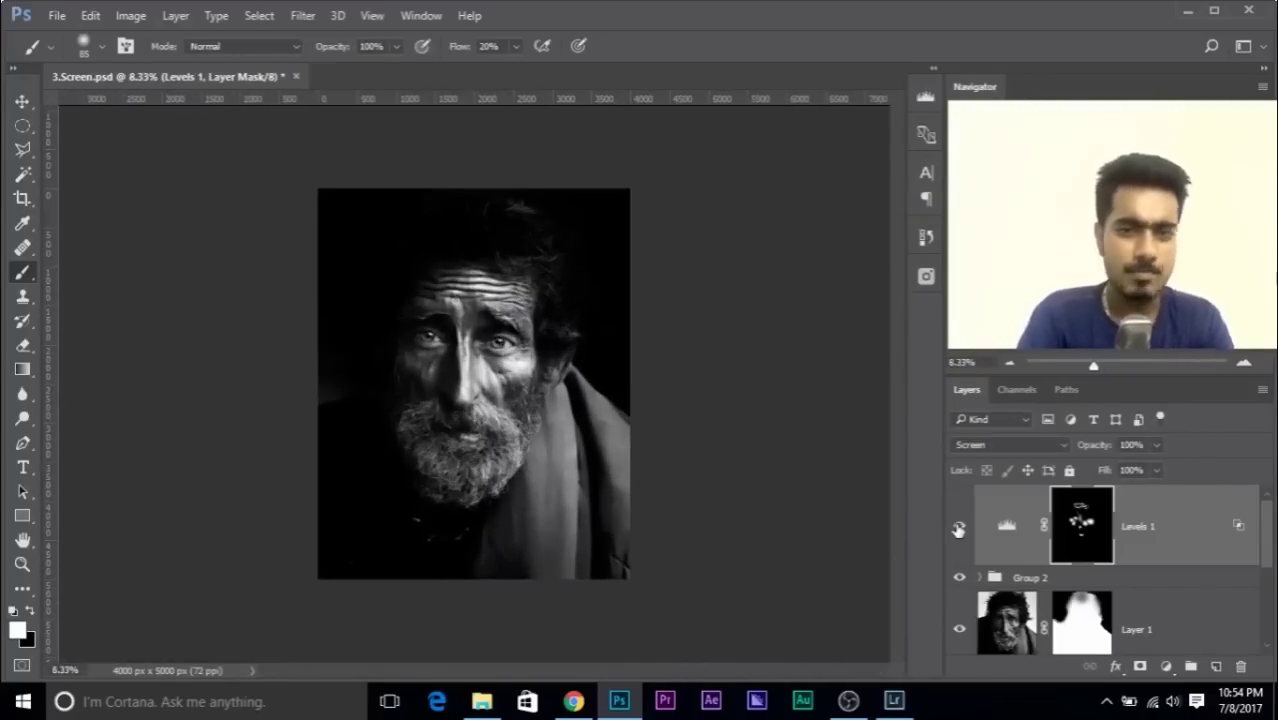
pyautogui.click(959, 526)
pyautogui.click(959, 526)
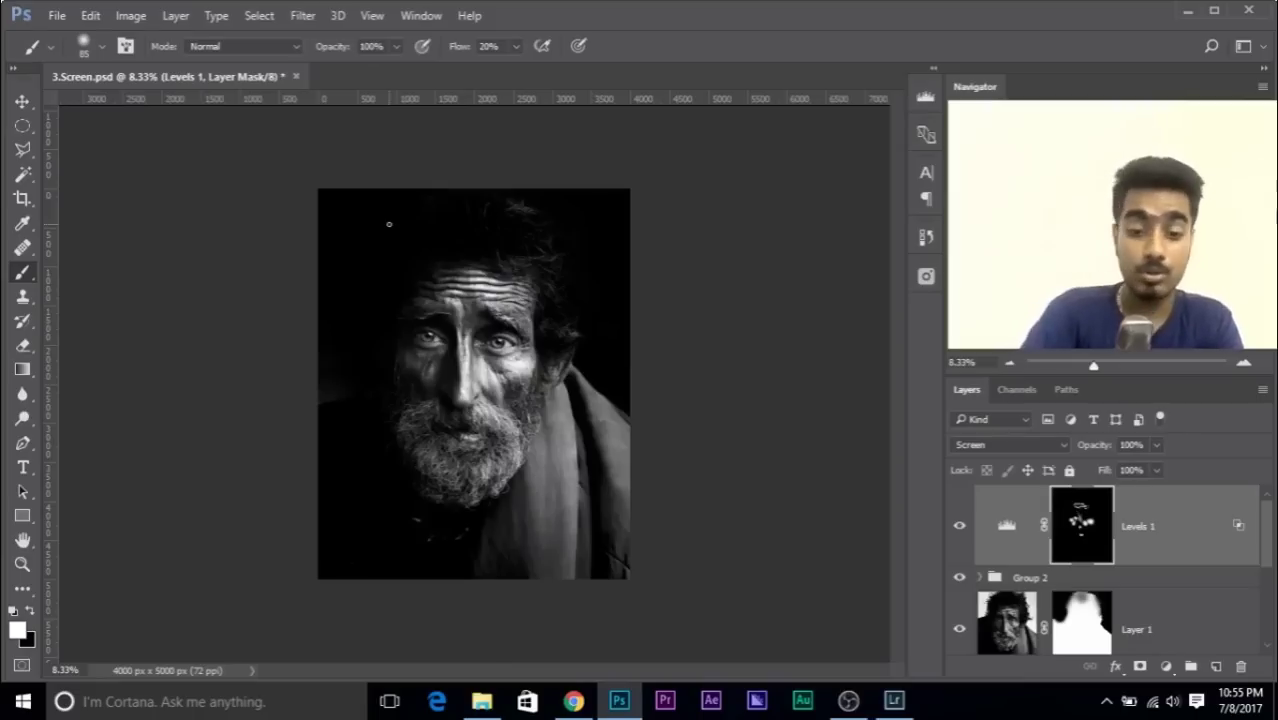
# - Add a second Levels adjustment layer above Levels 1, set its blend mode to Multiply and invert its mask to black
pyautogui.hotkey('ctrl', '+')
pyautogui.hotkey('ctrl', '+')
pyautogui.hotkey('ctrl', '+')
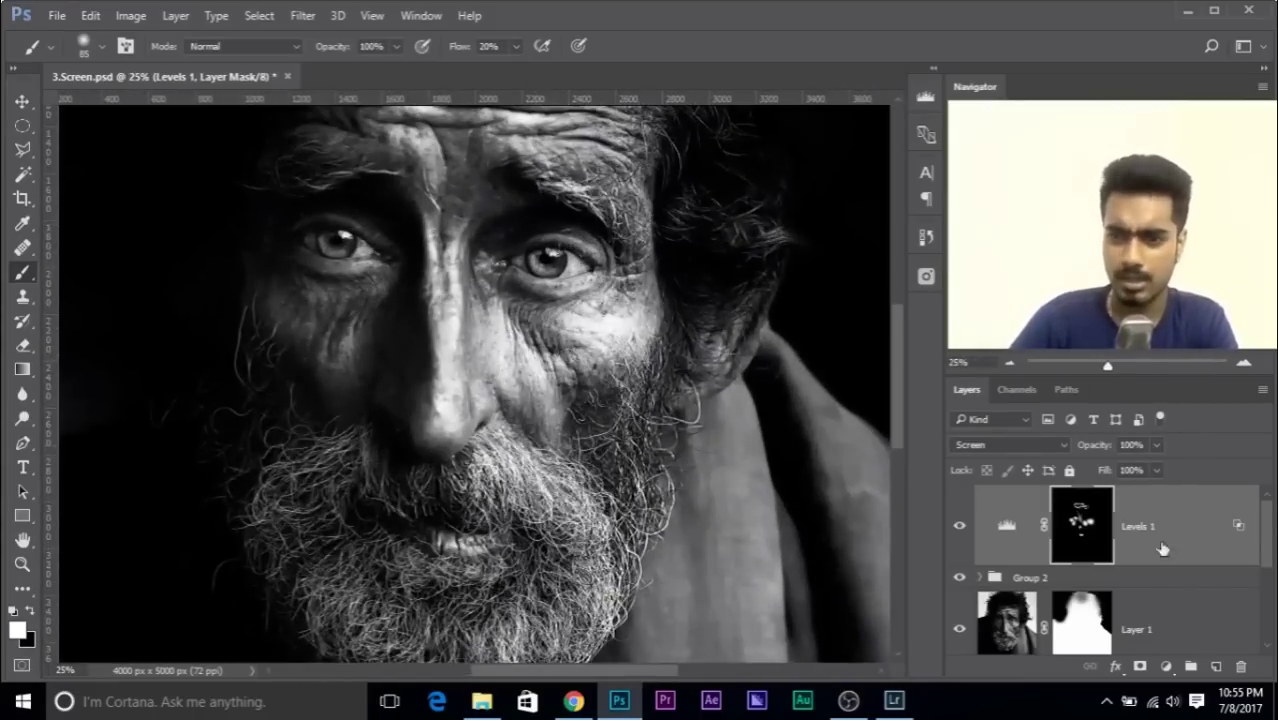
pyautogui.click(1165, 666)
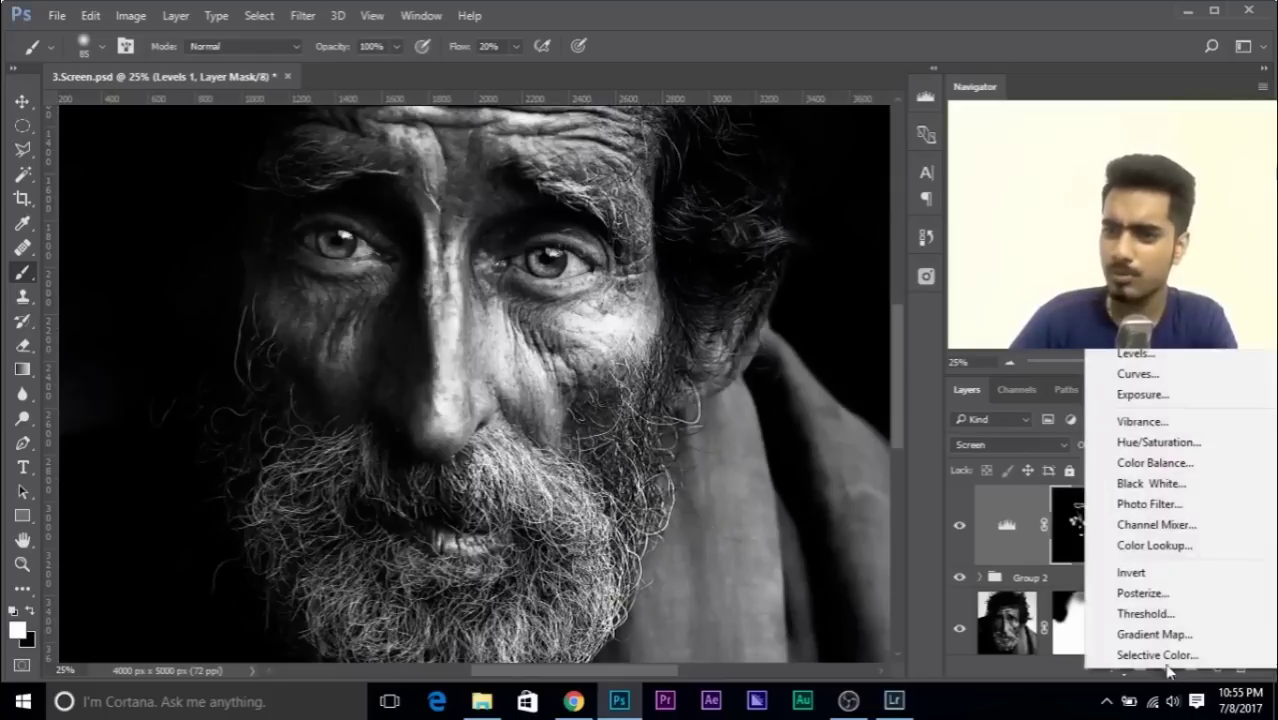
pyautogui.click(1135, 354)
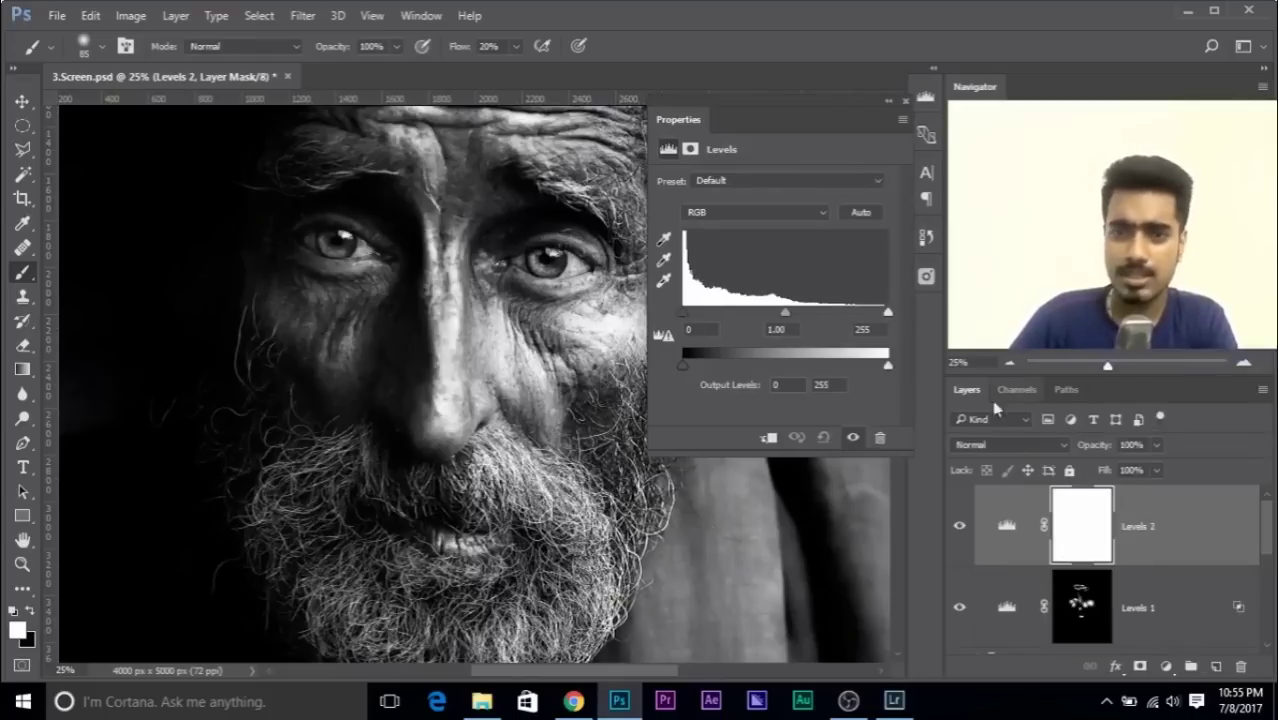
pyautogui.click(905, 104)
pyautogui.click(1012, 446)
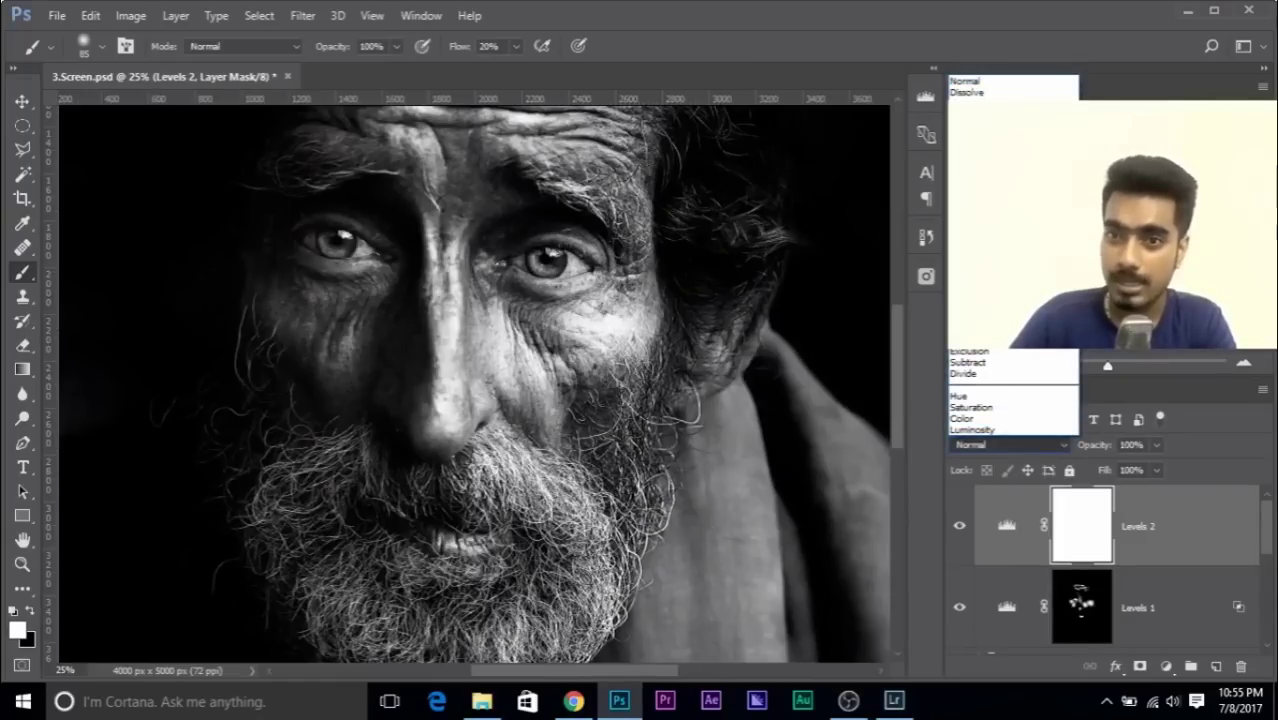
pyautogui.click(968, 118)
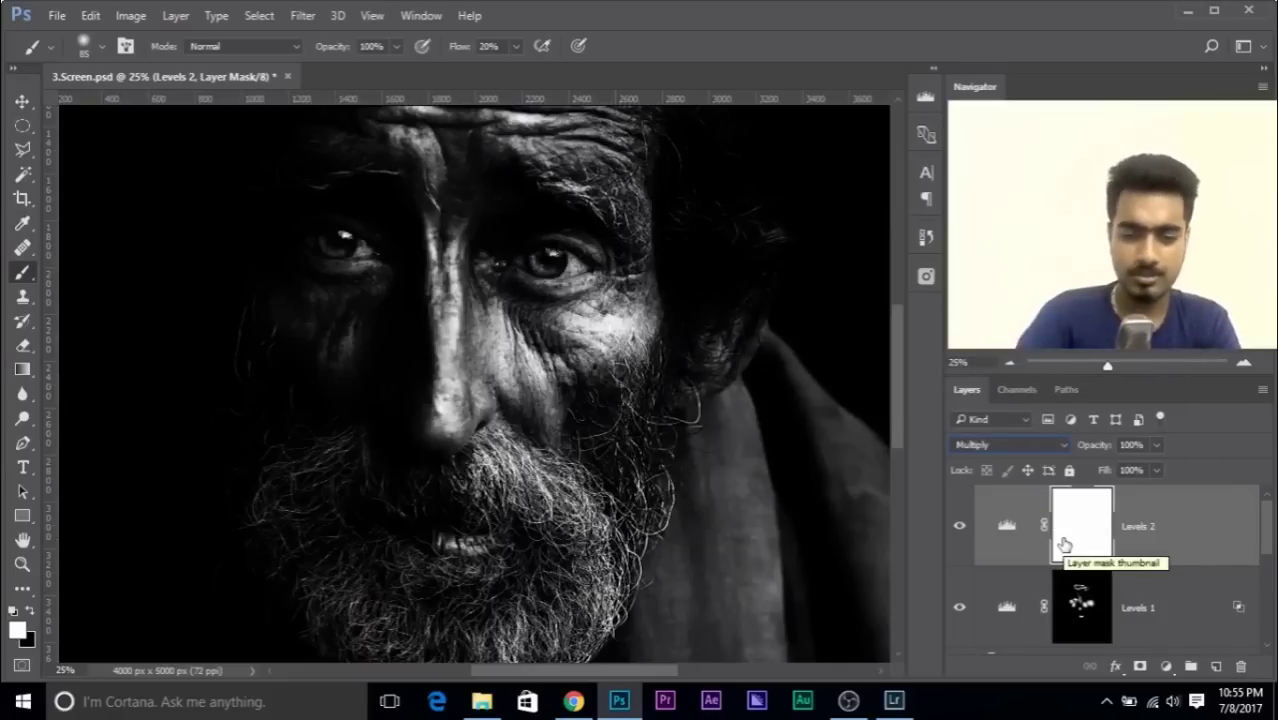
pyautogui.hotkey('ctrl', 'i')
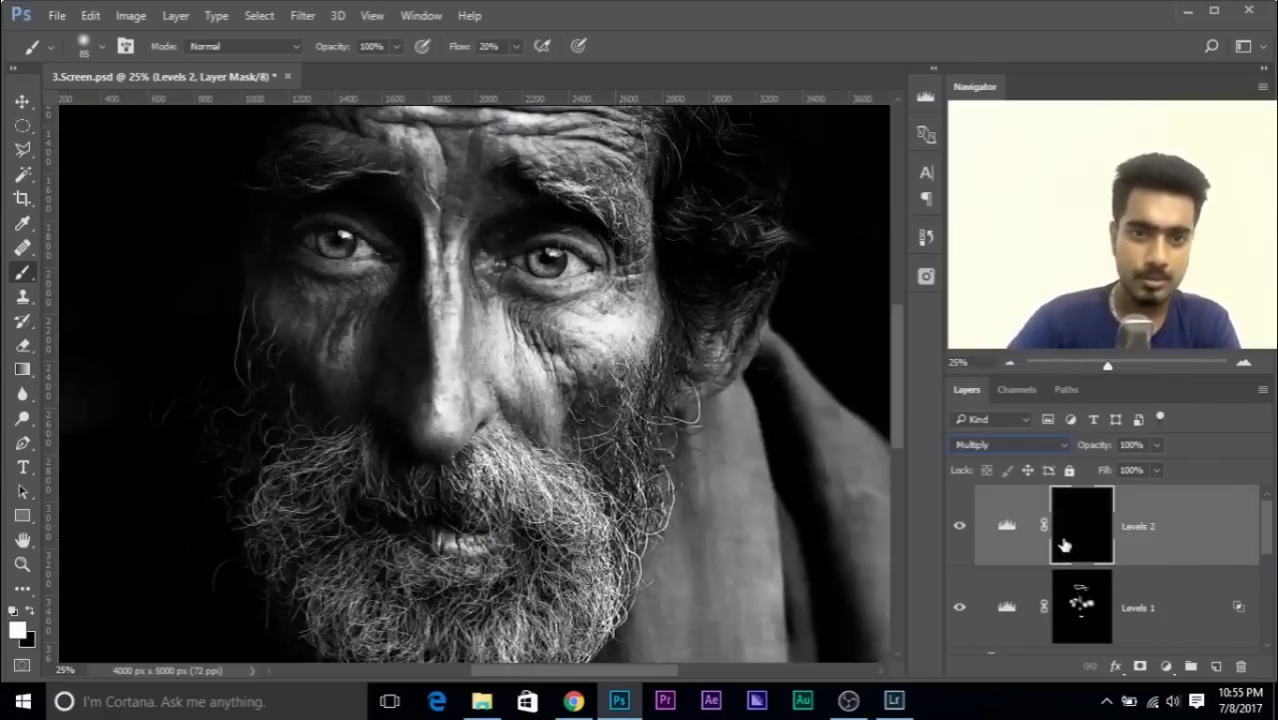
# - Paint white on the Levels 2 mask over the bright-side cheek shadow, using 5% flow and a 133 px brush
pyautogui.press(']')
pyautogui.press(']')
pyautogui.press(']')
pyautogui.press(']')
pyautogui.press(']')
pyautogui.write('5')
pyautogui.press('Return')
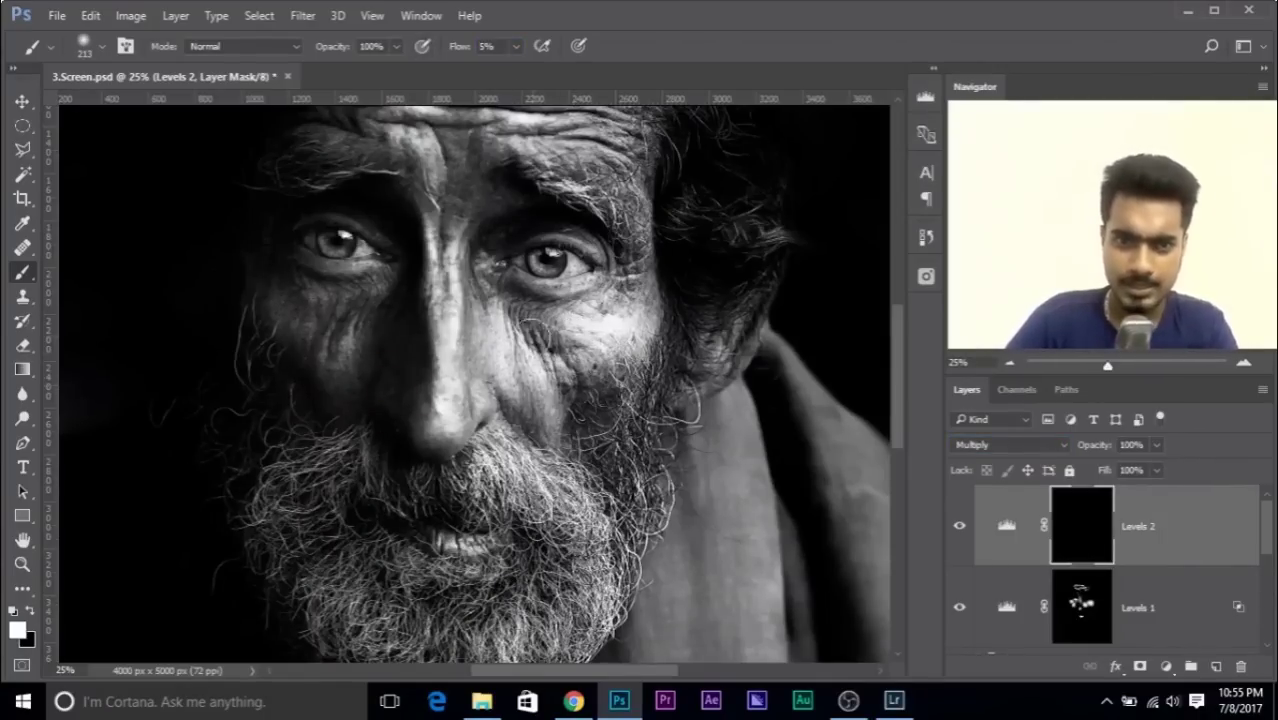
pyautogui.keyDown('alt'); pyautogui.rightClick(530, 332); pyautogui.keyUp('alt')
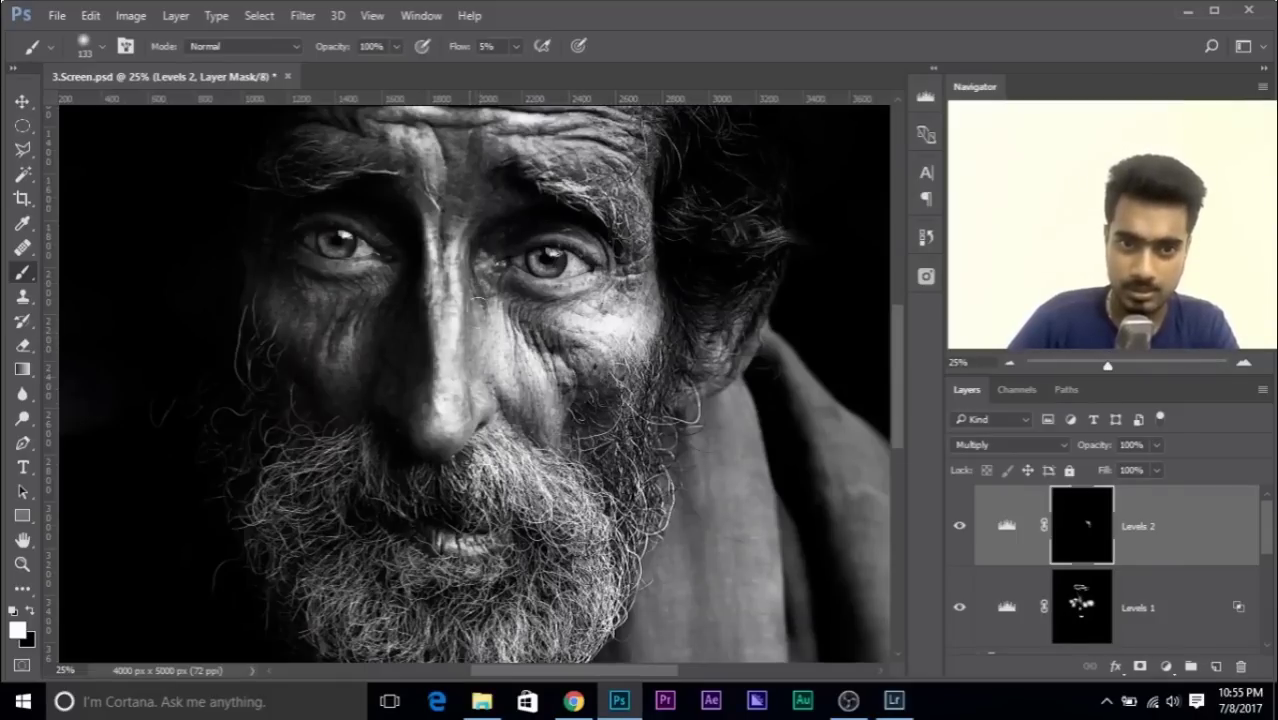
# - Darken further facial shadows around the nose and cheeks by painting white on the Levels 2 mask
pyautogui.moveTo(478, 302)
pyautogui.mouseDown()
pyautogui.moveTo(417, 299)
pyautogui.moveTo(418, 274)
pyautogui.moveTo(388, 362)
pyautogui.mouseUp()
pyautogui.moveTo(441, 283); pyautogui.dragTo(512, 345)
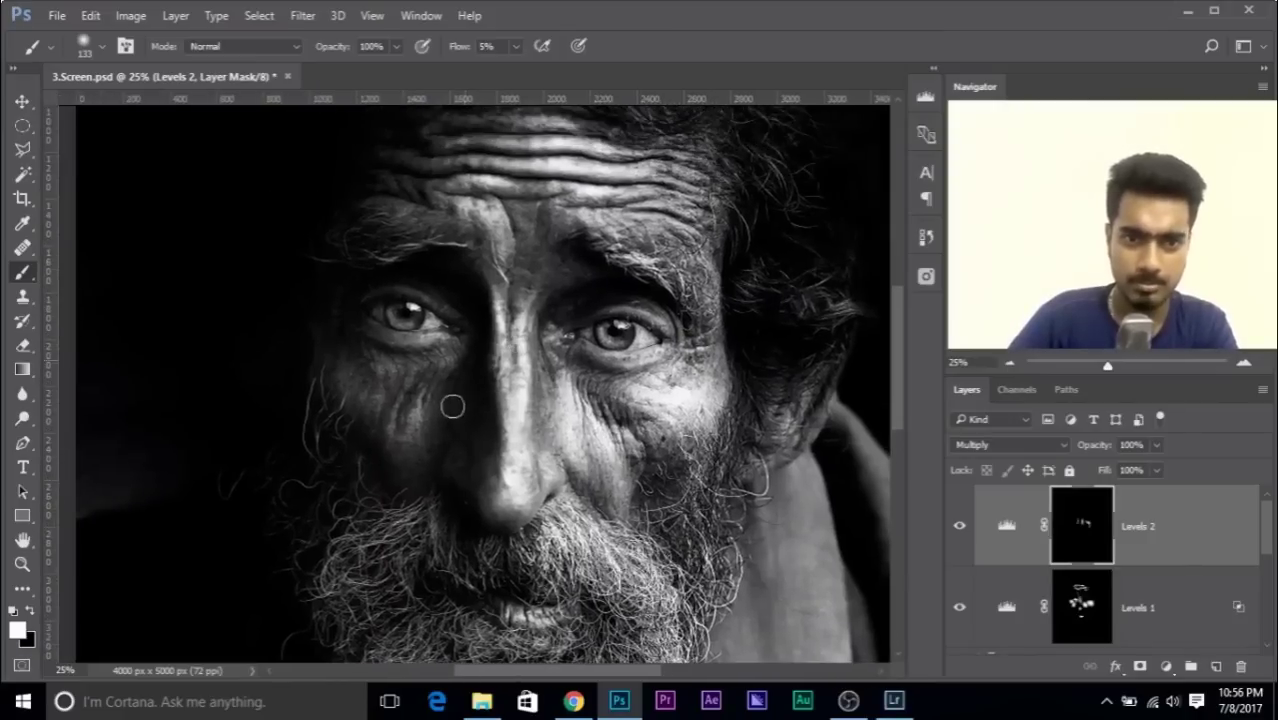
pyautogui.moveTo(542, 217); pyautogui.dragTo(470, 393)
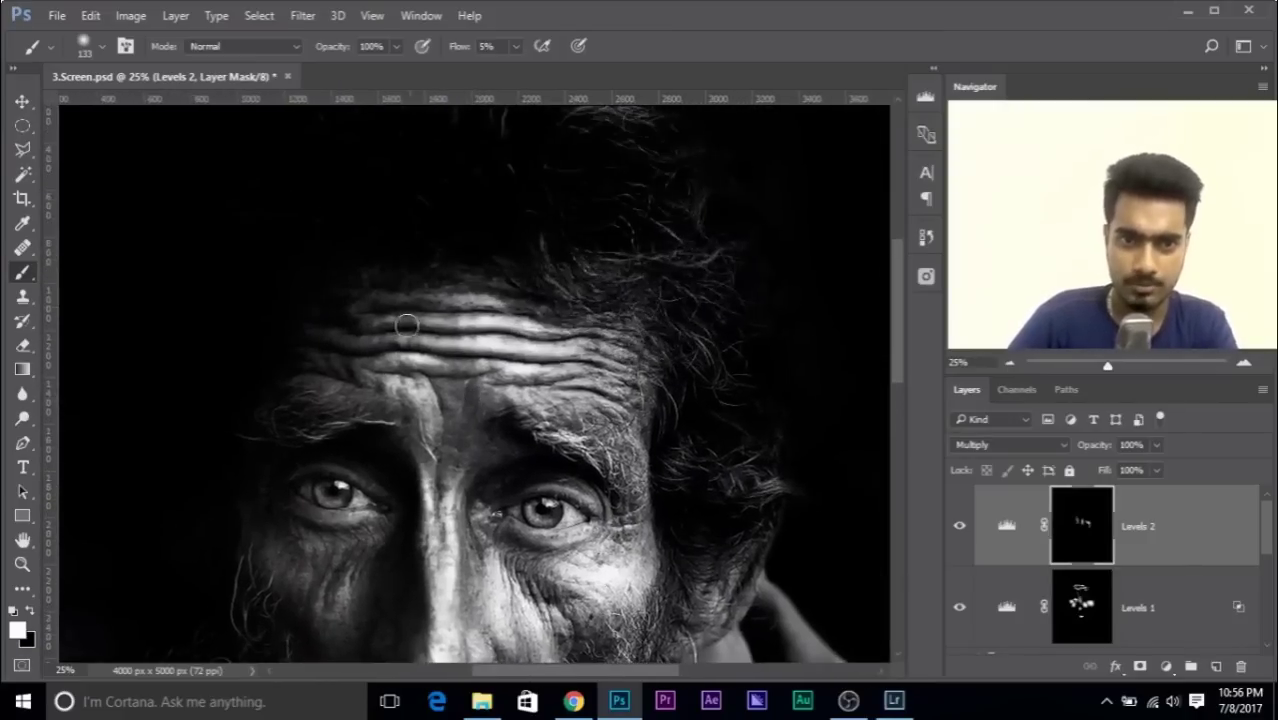
pyautogui.moveTo(571, 455); pyautogui.dragTo(540, 273)
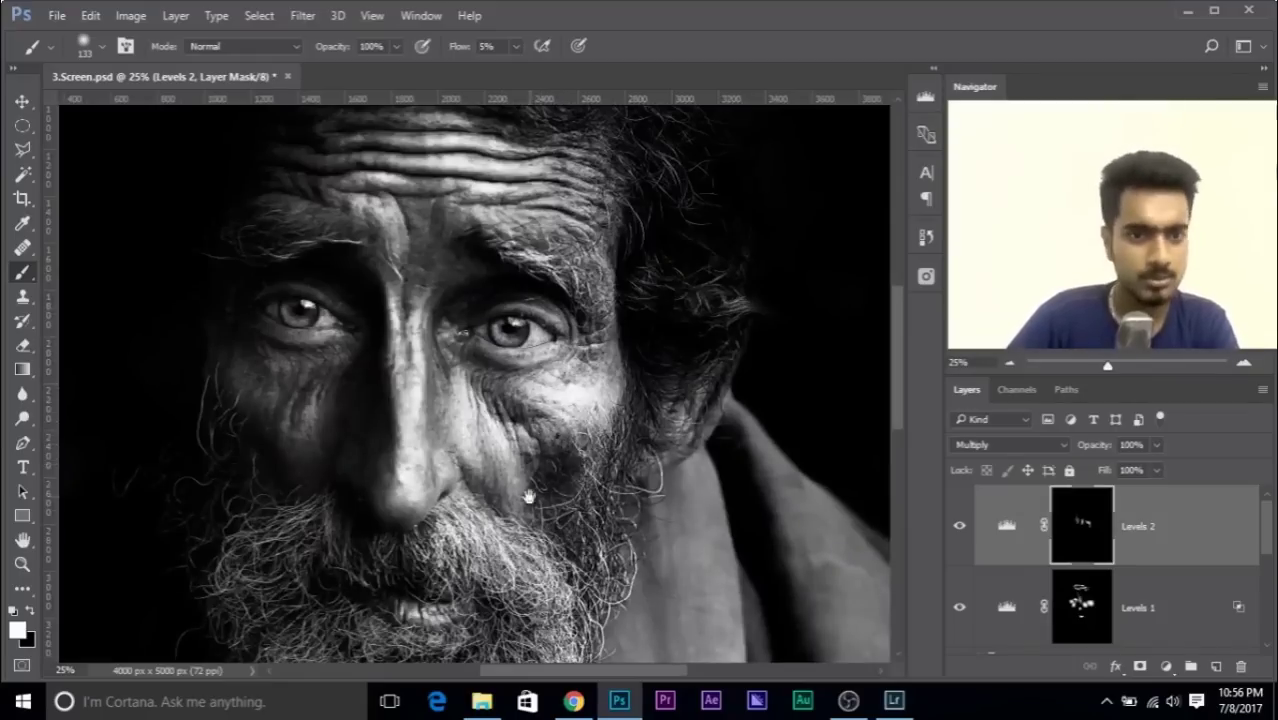
pyautogui.moveTo(529, 496); pyautogui.dragTo(596, 356)
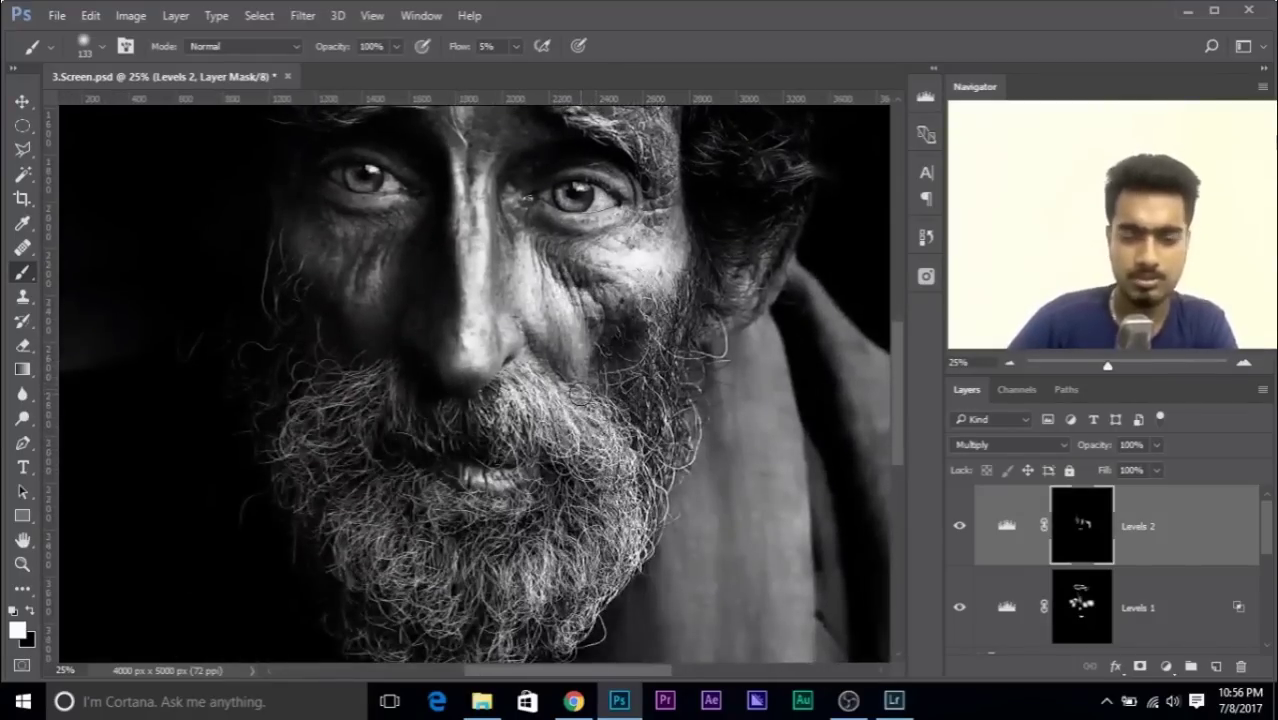
# - Group the Levels 1 and Levels 2 layers and compare the portrait with the new group hidden and shown
pyautogui.hotkey('ctrl', '-')
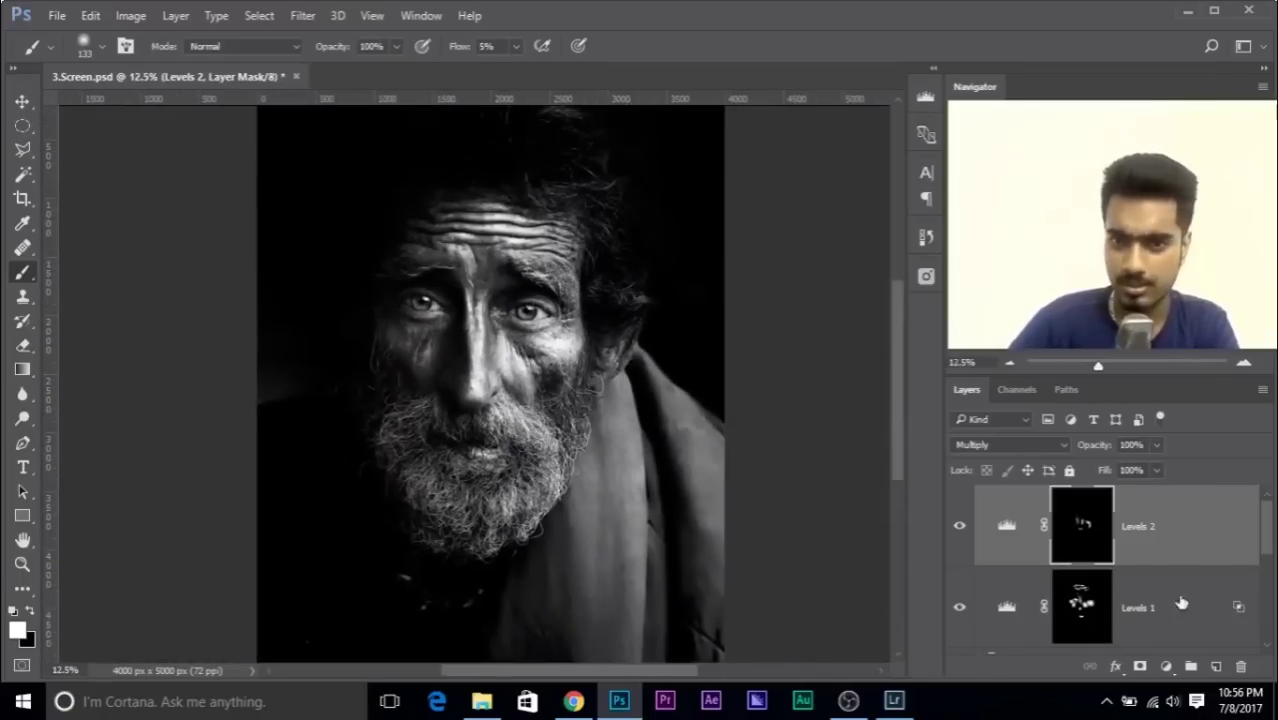
pyautogui.keyDown('shift'); pyautogui.click(1195, 606); pyautogui.keyUp('shift')
pyautogui.hotkey('ctrl', 'g')
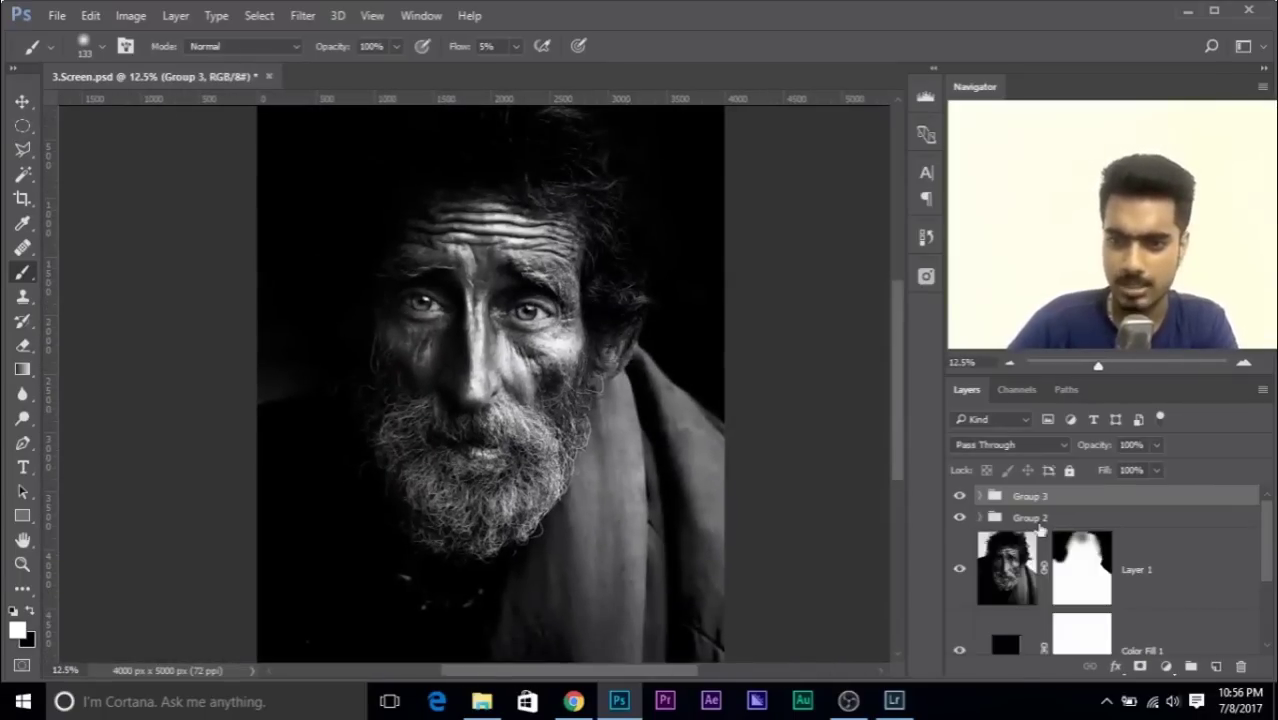
pyautogui.click(959, 495)
pyautogui.click(959, 495)
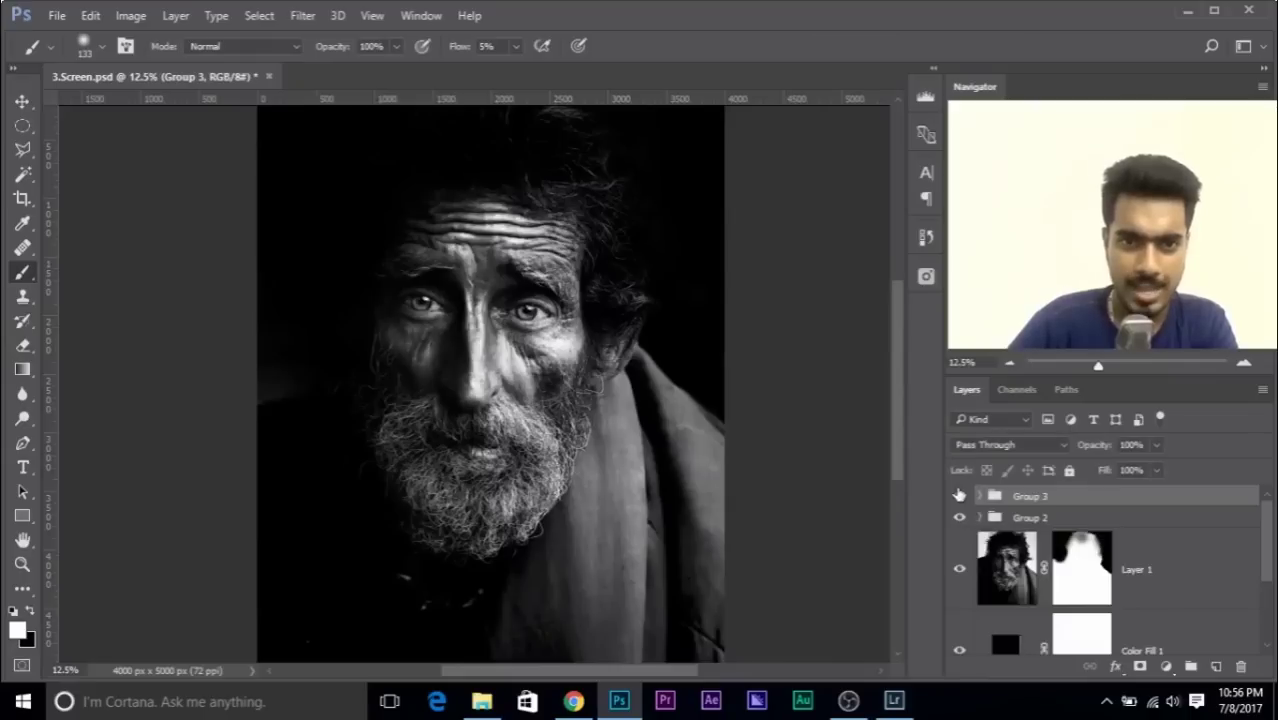
# - Set the area around the canvas to black and compare the face again with Group 3 hidden and shown
pyautogui.hotkey('ctrl', '+')
pyautogui.moveTo(585, 522); pyautogui.dragTo(466, 400)
pyautogui.rightClick(773, 345)
pyautogui.click(805, 376)
pyautogui.click(960, 496)
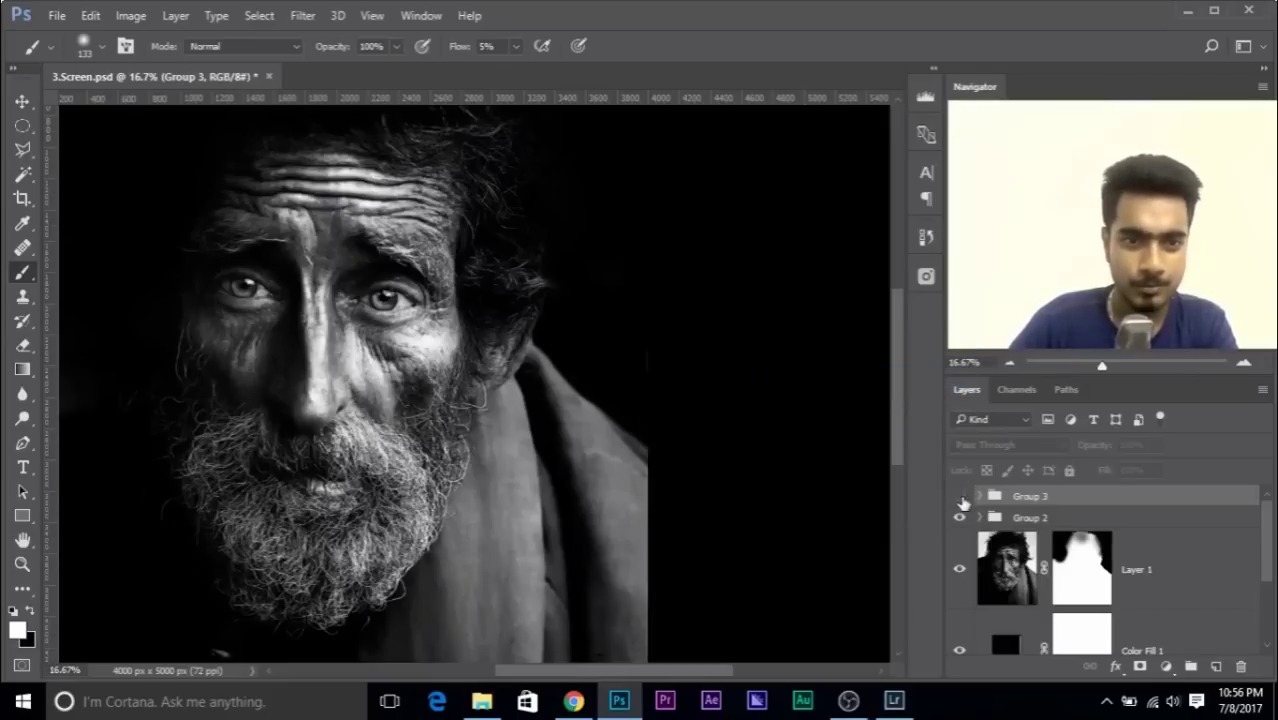
pyautogui.click(960, 496)
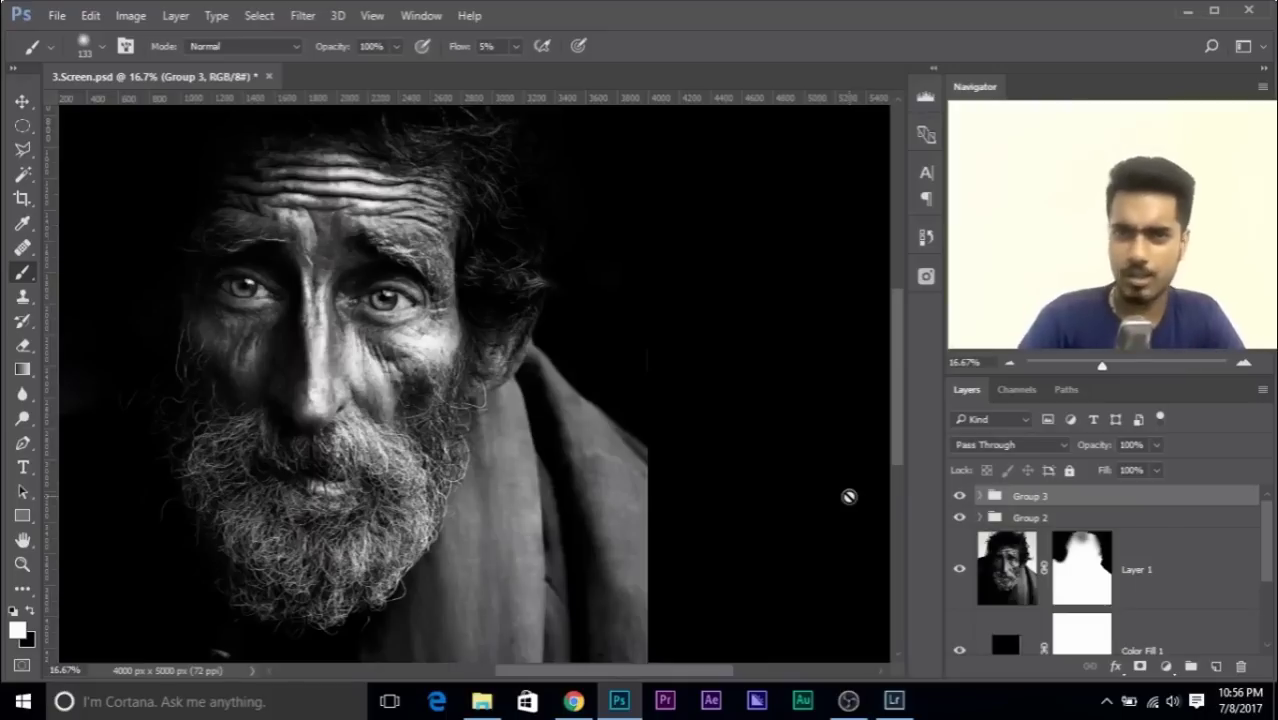
# - Close 3.Screen.psd without saving and open 4.Screen Hair.psd, declining to create a new library
pyautogui.click(268, 77)
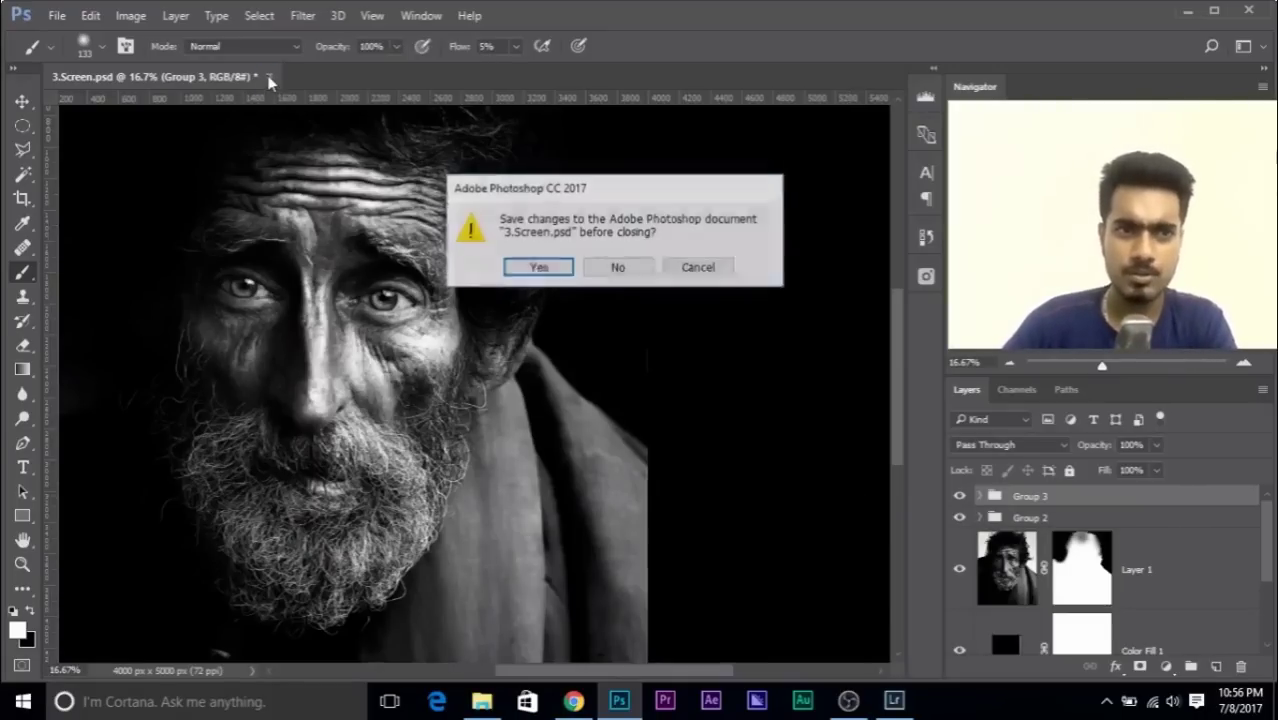
pyautogui.click(617, 268)
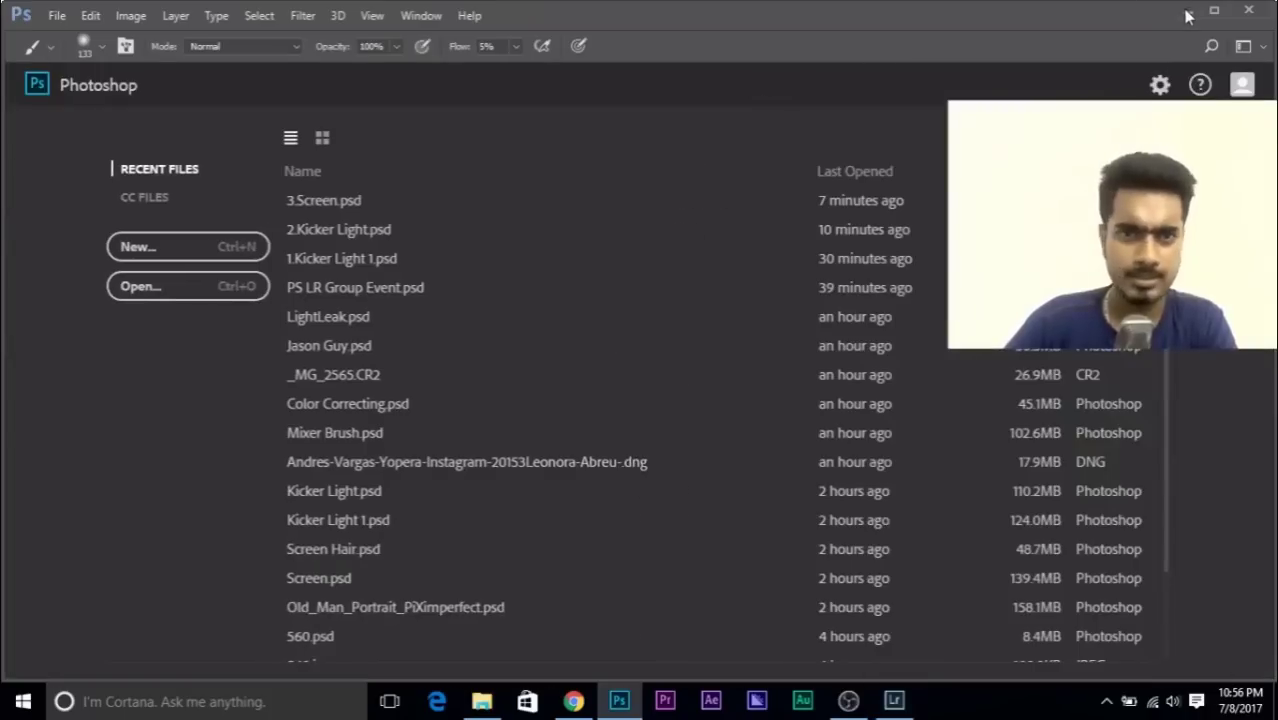
pyautogui.click(1183, 12)
pyautogui.moveTo(515, 140); pyautogui.dragTo(616, 258)
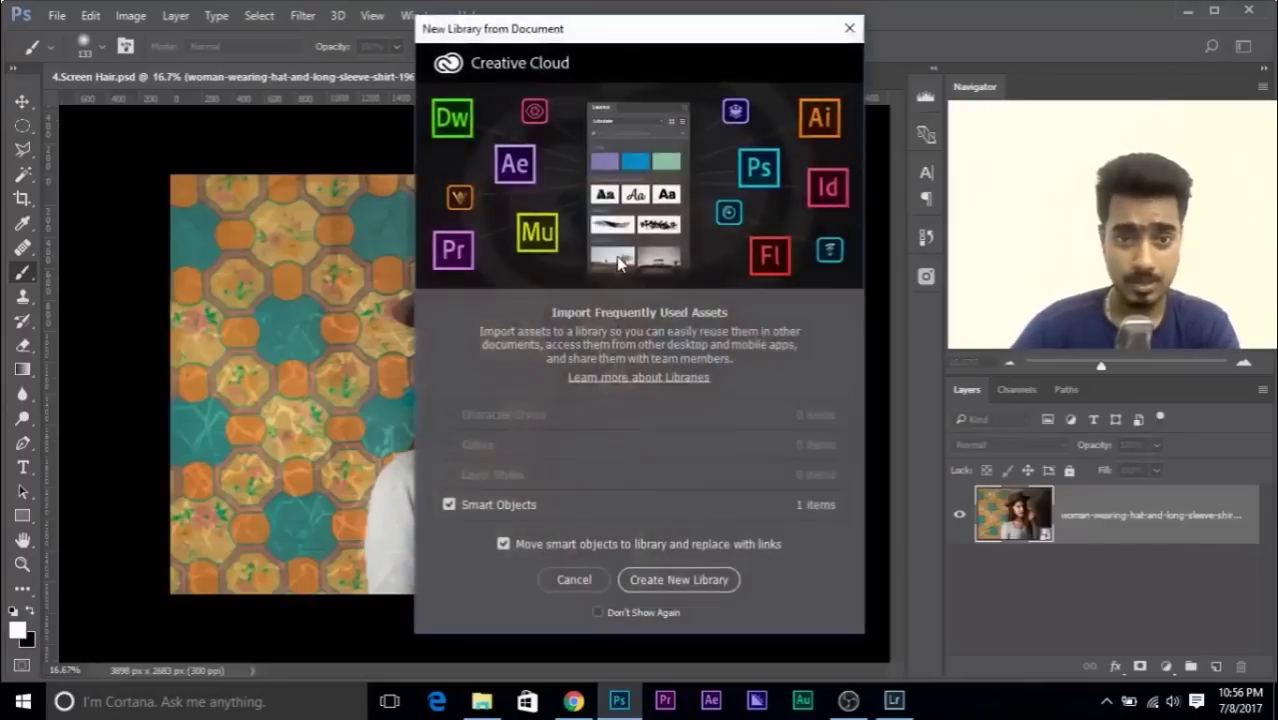
pyautogui.click(574, 580)
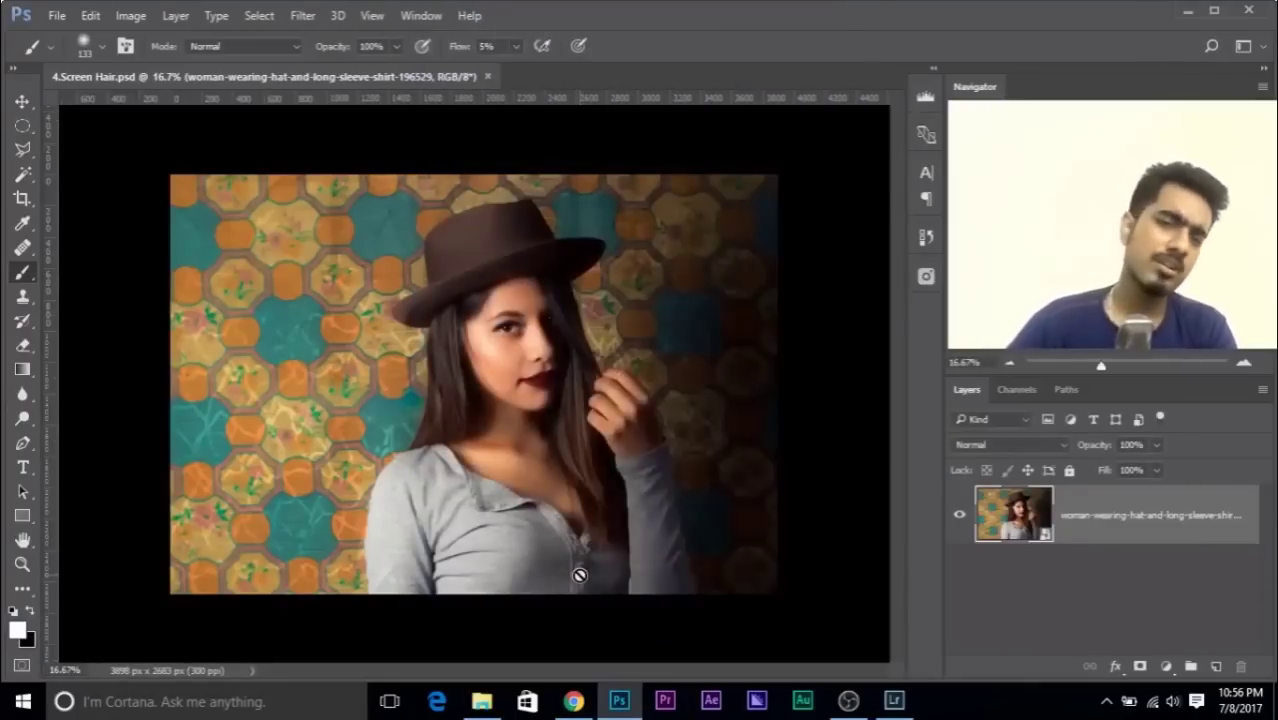
# - Examine the lighting on the face and hair of the woman wearing the hat
pyautogui.hotkey('ctrl', '+')
pyautogui.hotkey('ctrl', '+')
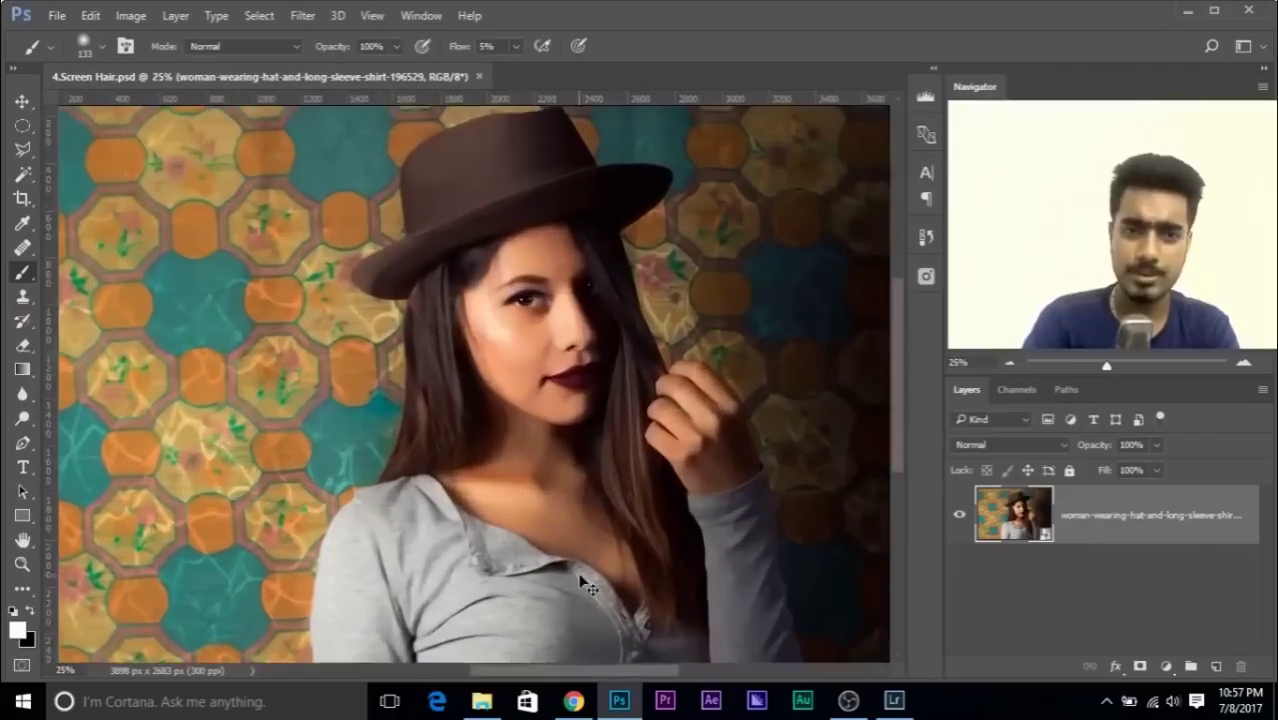
pyautogui.hotkey('ctrl', '+')
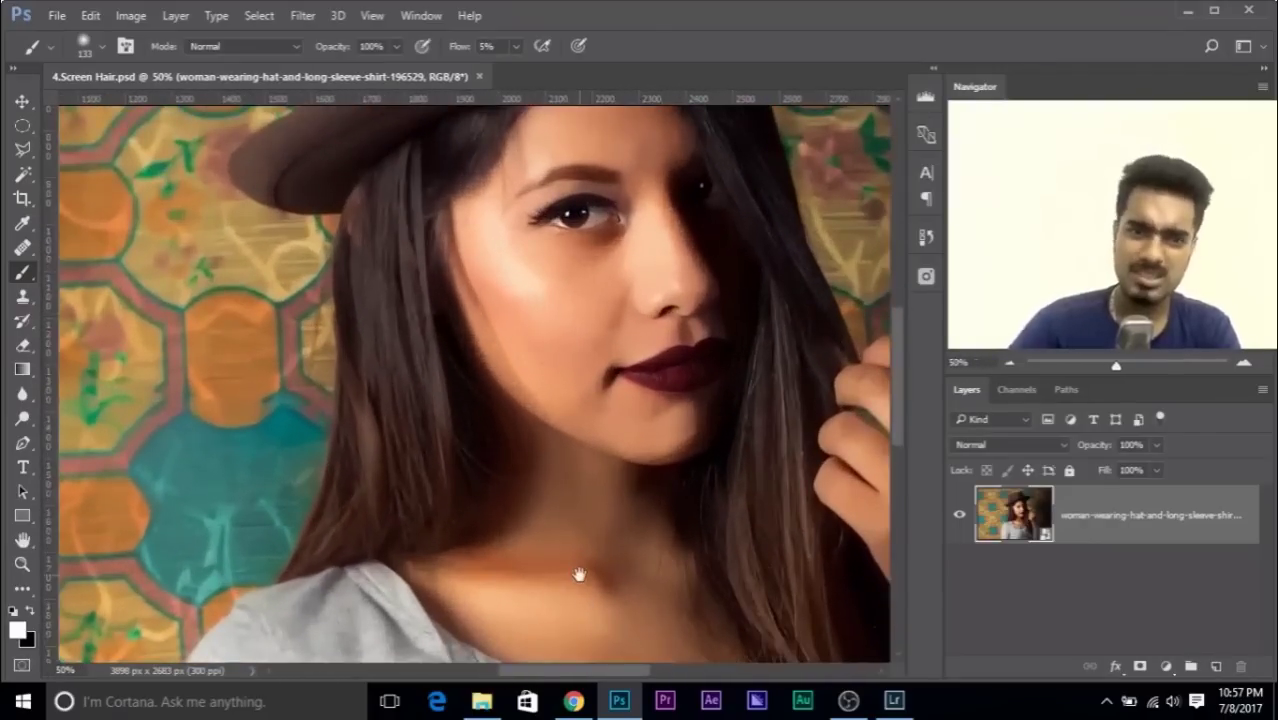
pyautogui.moveTo(646, 449); pyautogui.dragTo(607, 531)
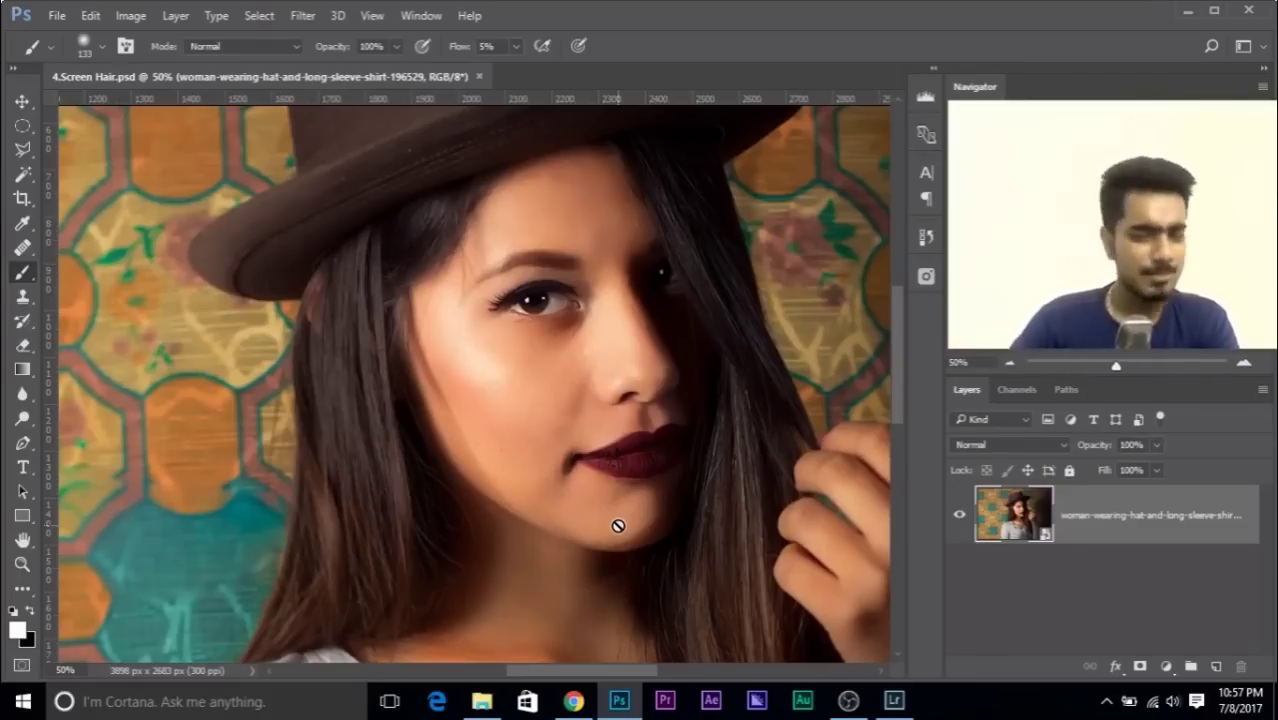
# - Add a Levels adjustment layer above the photo, set its blend mode to Screen and invert its mask to black
pyautogui.click(1164, 667)
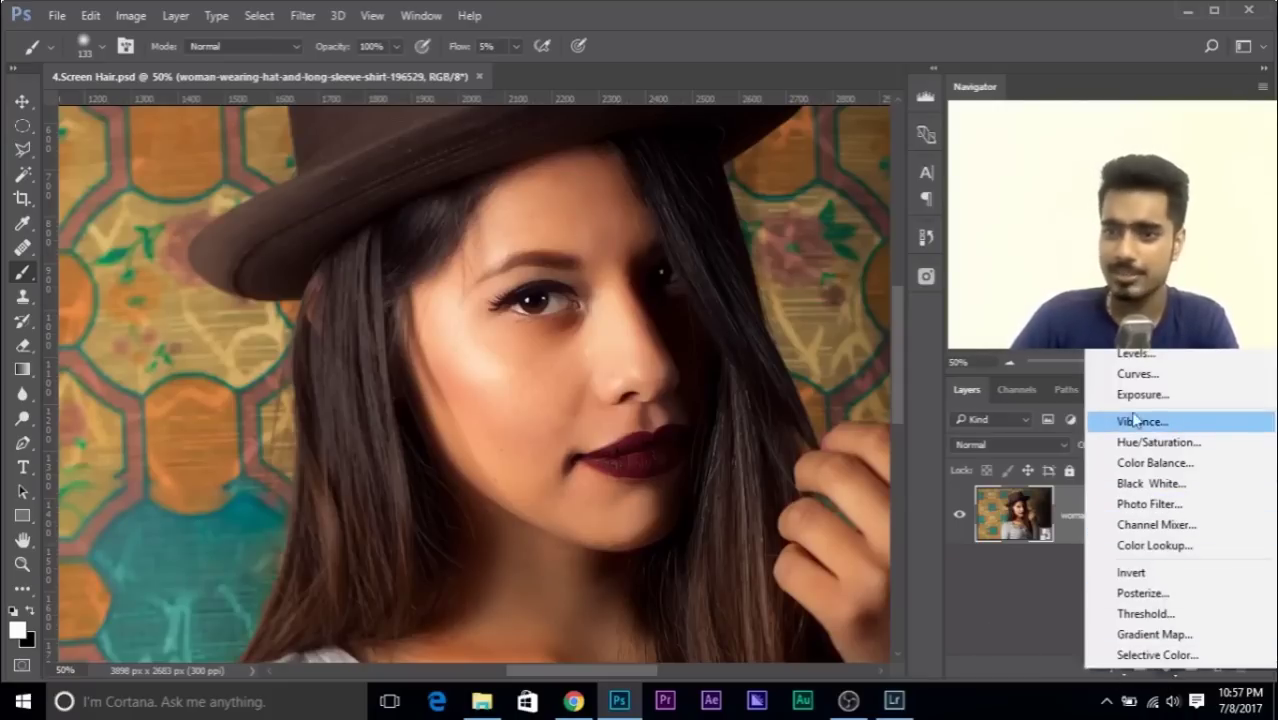
pyautogui.click(1140, 354)
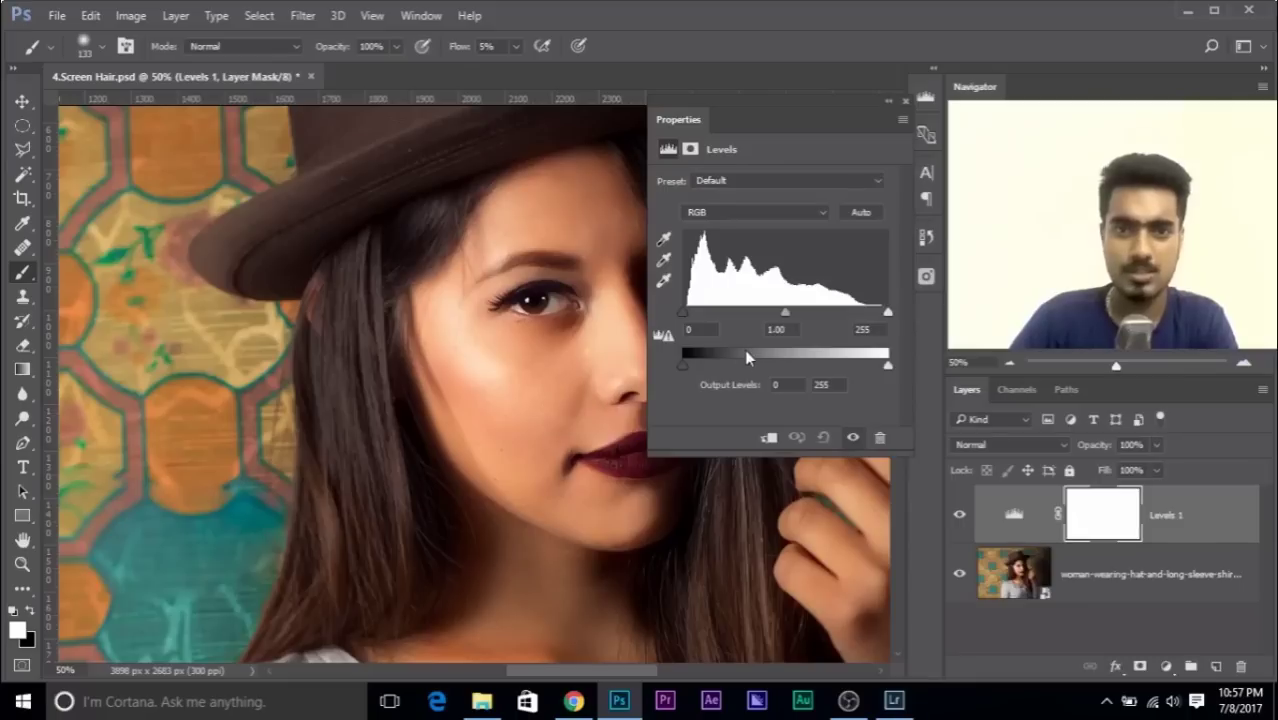
pyautogui.moveTo(581, 236); pyautogui.dragTo(479, 262)
pyautogui.click(901, 100)
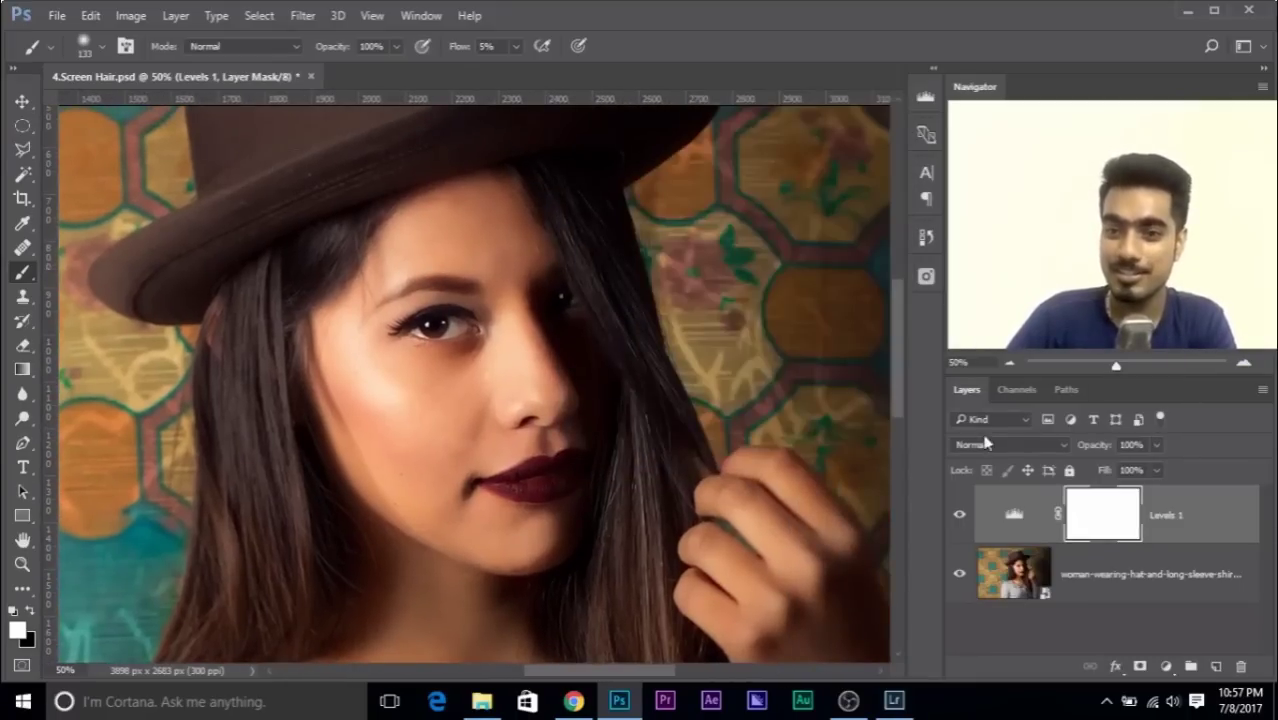
pyautogui.click(1005, 444)
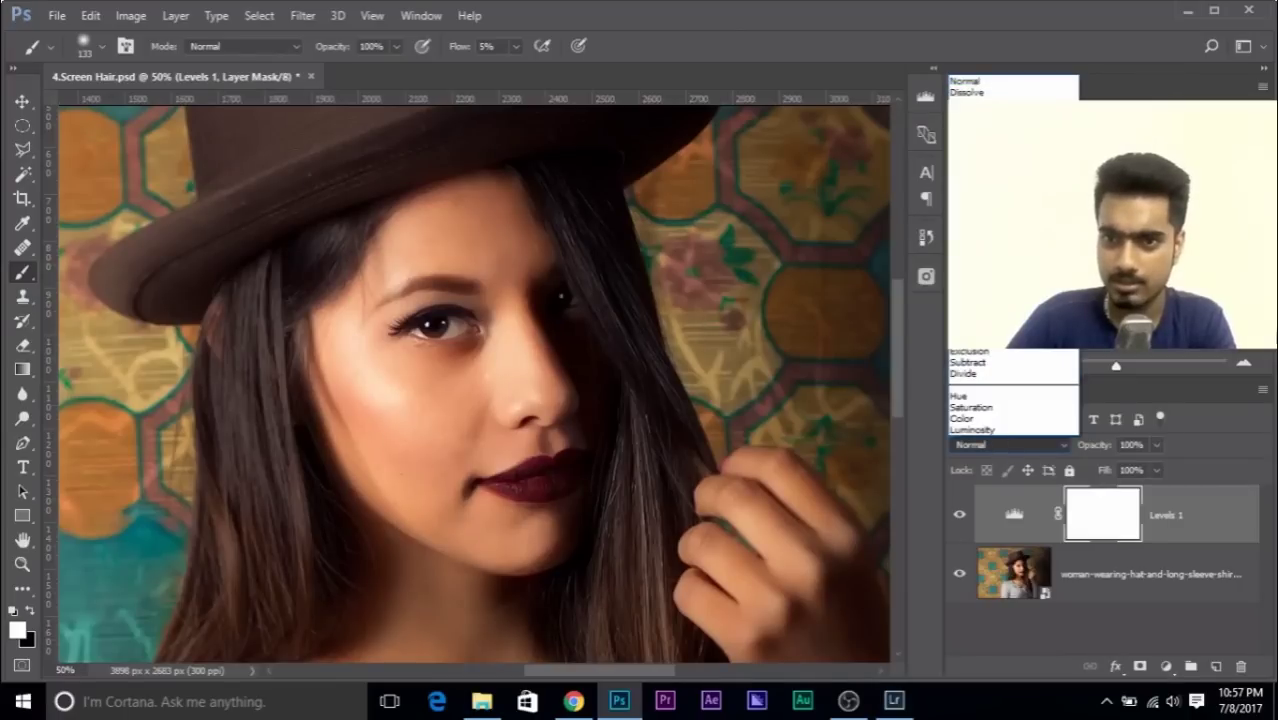
pyautogui.click(975, 194)
pyautogui.hotkey('ctrl', '+')
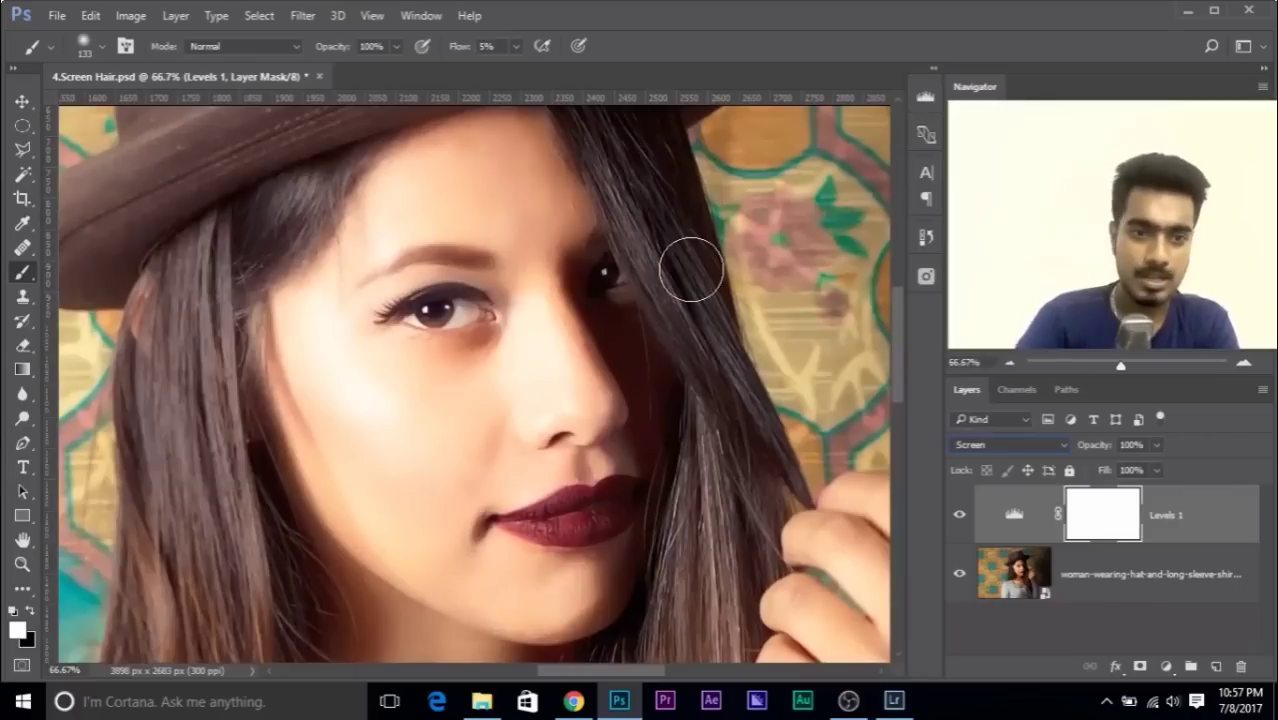
pyautogui.hotkey('ctrl', 'i')
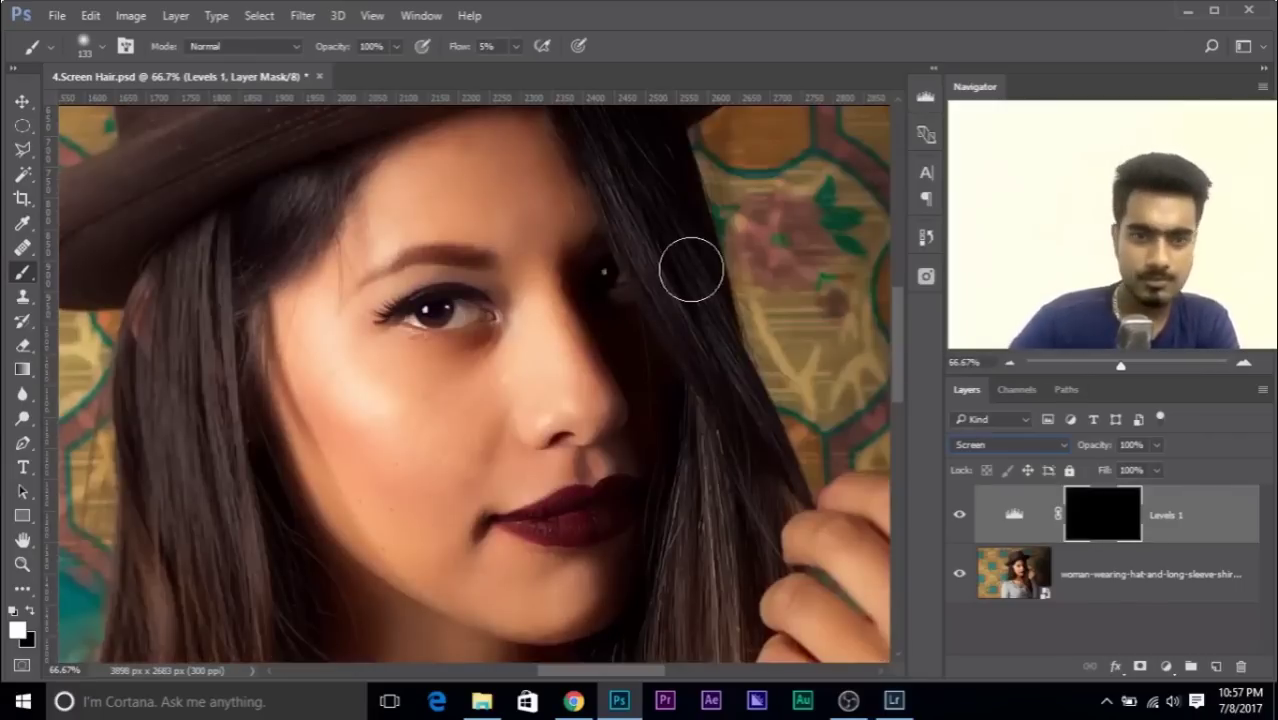
# - Set the brush flow to 10% and paint white on the mask over the hair strand beside the shadowed eye with a 67 px brush
pyautogui.moveTo(221, 510); pyautogui.dragTo(324, 403)
pyautogui.moveTo(251, 479); pyautogui.dragTo(221, 479)
pyautogui.moveTo(579, 300); pyautogui.dragTo(475, 375)
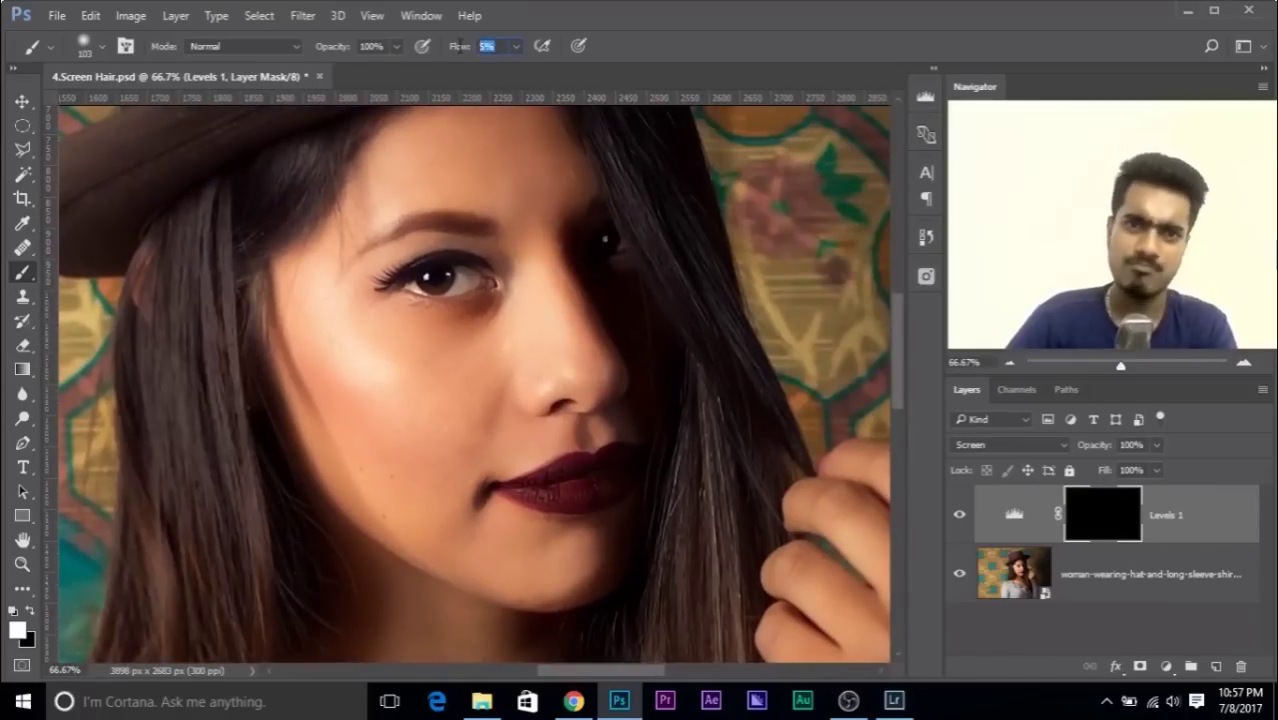
pyautogui.moveTo(645, 265); pyautogui.dragTo(593, 371)
pyautogui.moveTo(607, 294)
pyautogui.mouseDown()
pyautogui.moveTo(553, 361)
pyautogui.moveTo(598, 361)
pyautogui.moveTo(573, 397)
pyautogui.moveTo(528, 269)
pyautogui.mouseUp()
pyautogui.moveTo(588, 418)
pyautogui.mouseDown()
pyautogui.moveTo(552, 418)
pyautogui.moveTo(648, 522)
pyautogui.moveTo(599, 422)
pyautogui.moveTo(593, 348)
pyautogui.moveTo(662, 485)
pyautogui.moveTo(587, 398)
pyautogui.moveTo(570, 399)
pyautogui.moveTo(562, 368)
pyautogui.moveTo(588, 437)
pyautogui.moveTo(588, 422)
pyautogui.mouseUp()
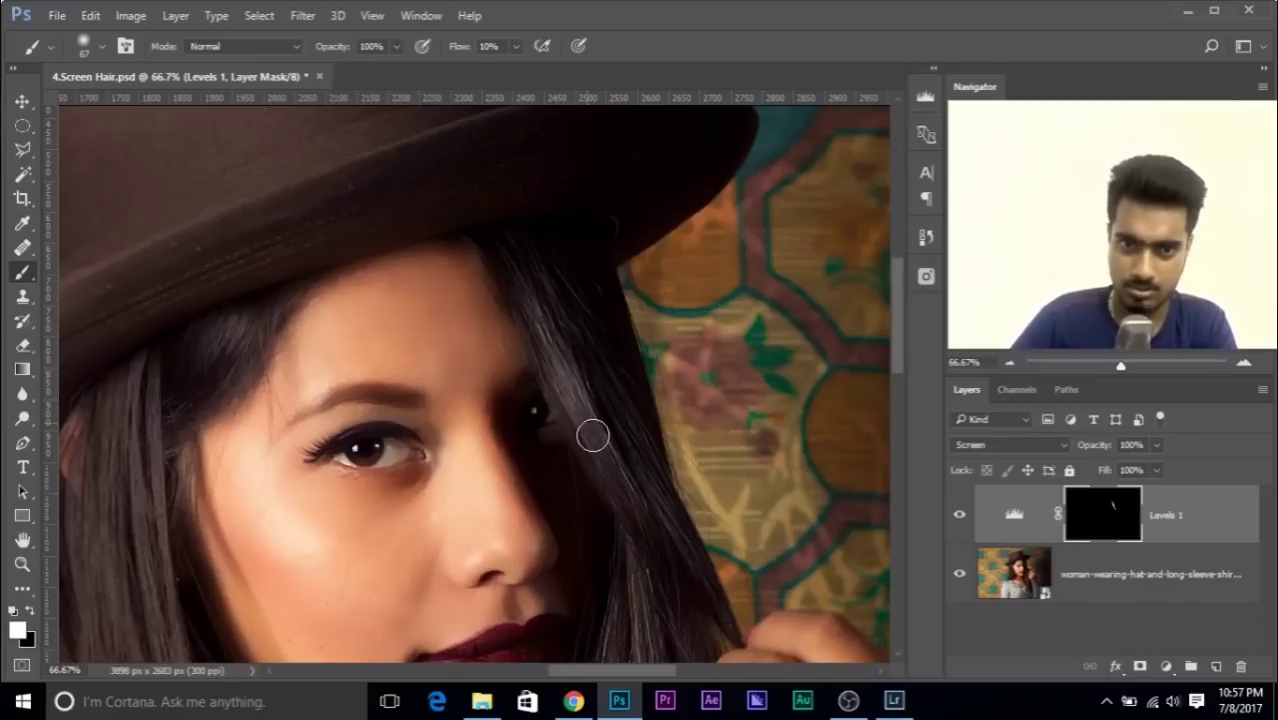
# - Continue brightening the same hair strand down toward the raised hand on the mask with a 52 px brush
pyautogui.moveTo(637, 514); pyautogui.dragTo(585, 414)
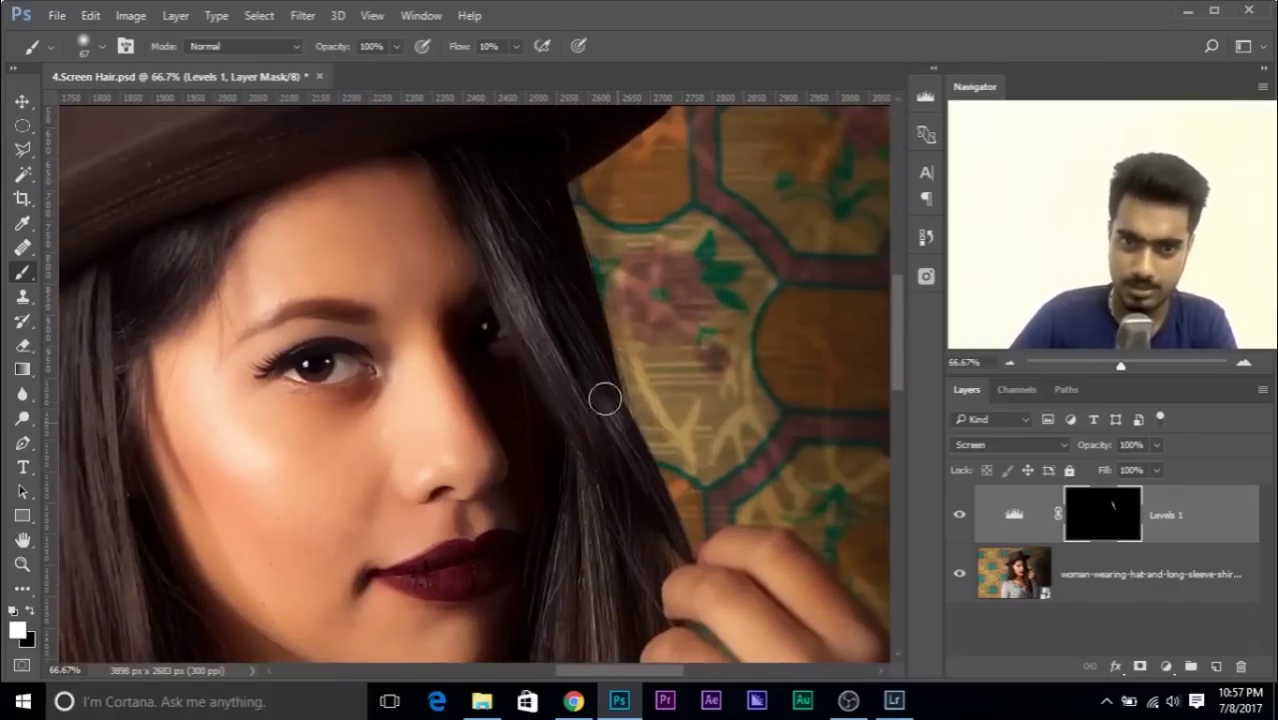
pyautogui.keyDown('alt'); pyautogui.rightClick(610, 422); pyautogui.keyUp('alt')
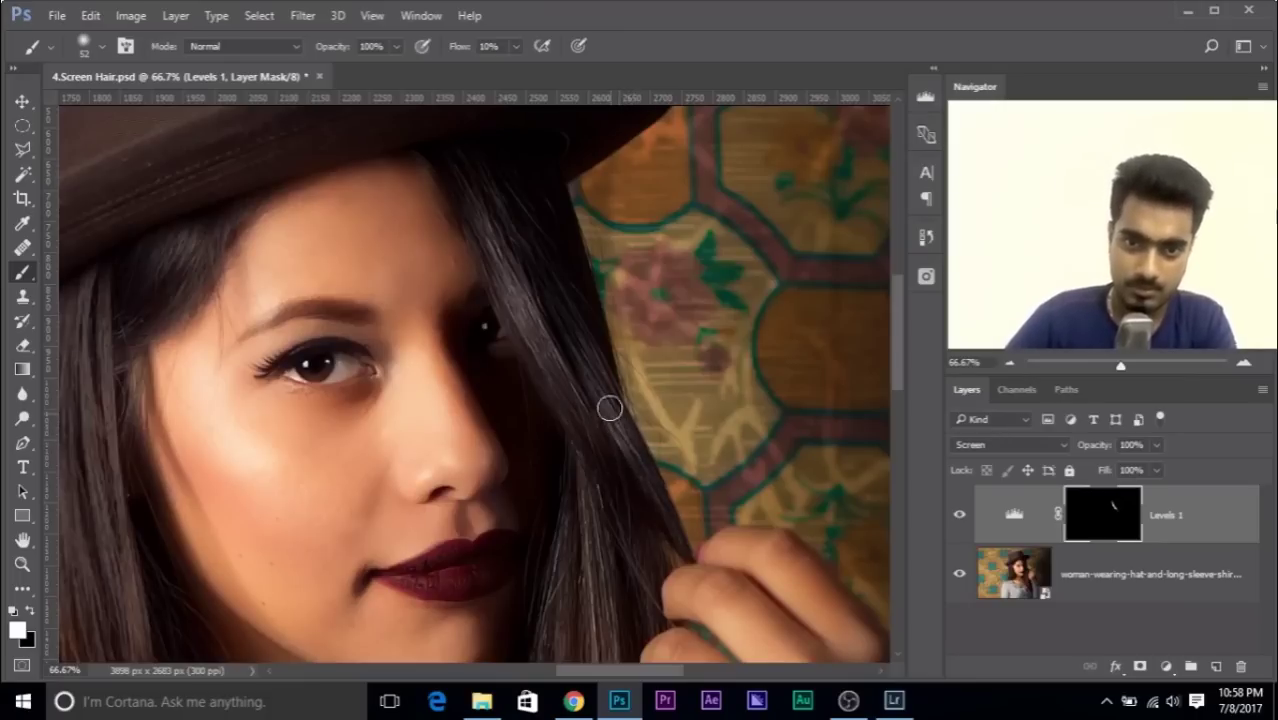
pyautogui.keyDown('alt'); pyautogui.rightClick(590, 422); pyautogui.keyUp('alt')
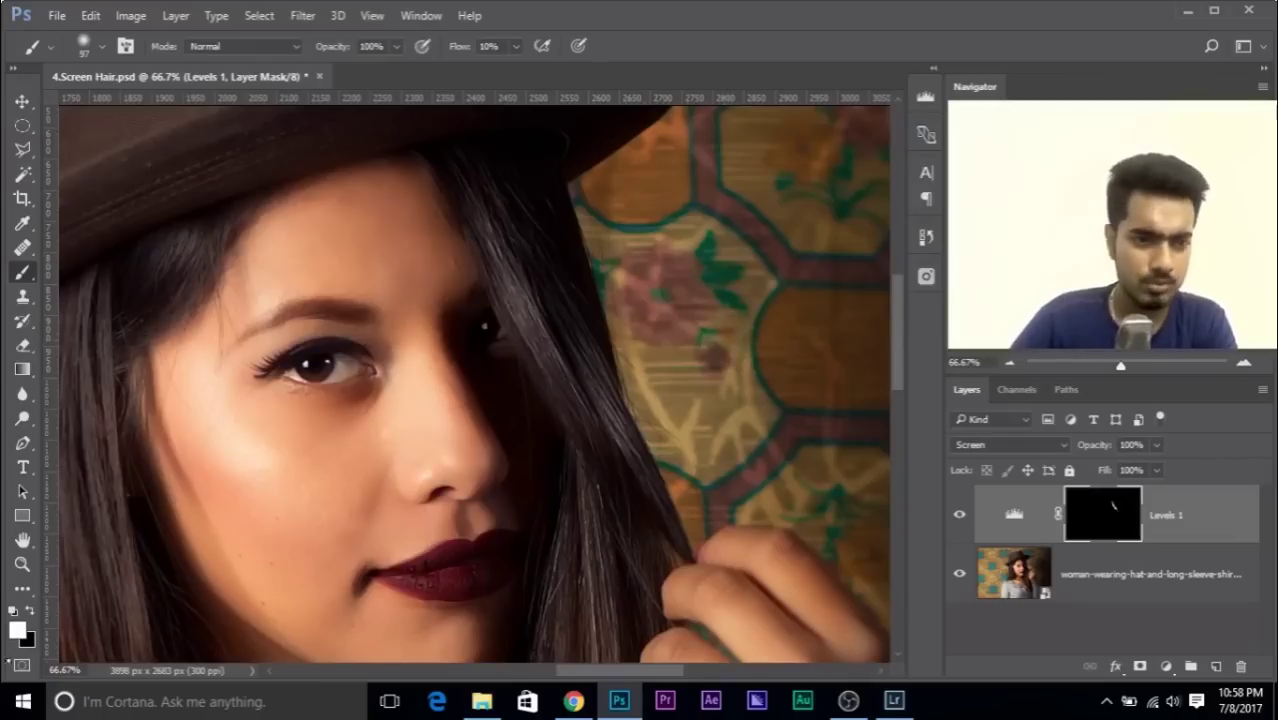
pyautogui.press('x')
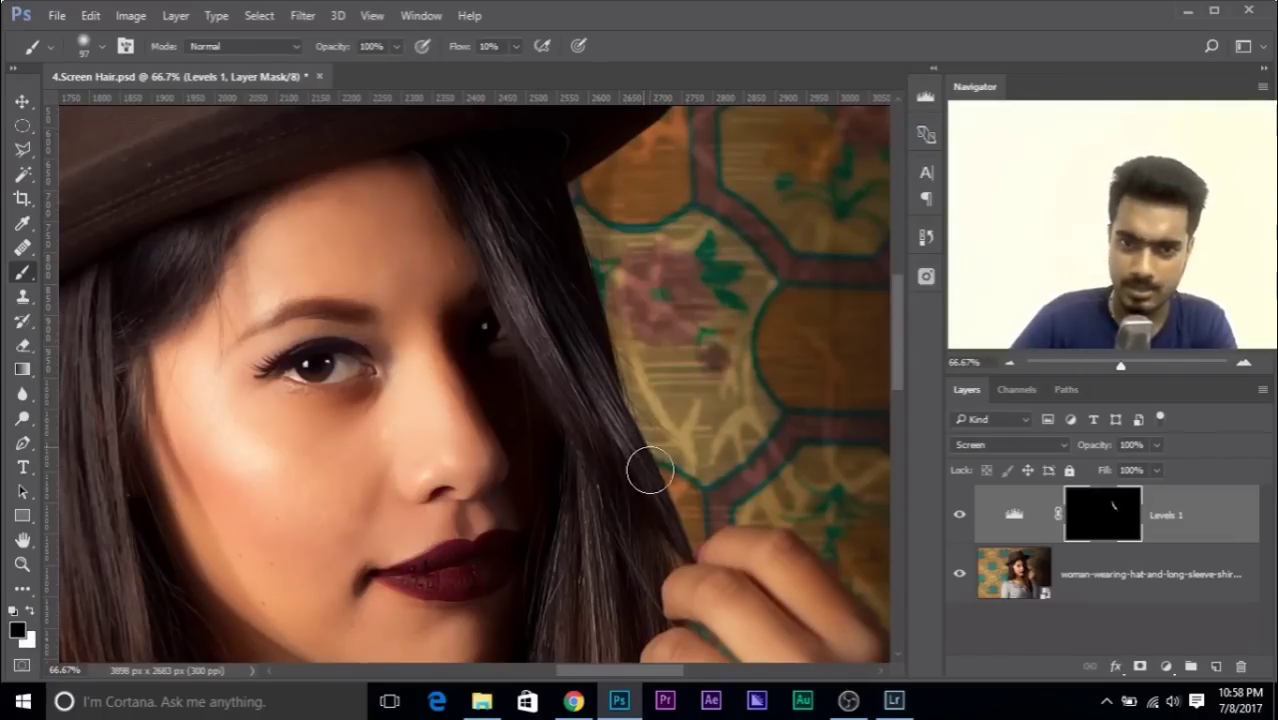
pyautogui.press('x')
# - Reduce the brush to 70 px and paint highlights on the hair hanging between the lips and the raised hand
pyautogui.moveTo(548, 522); pyautogui.dragTo(485, 408)
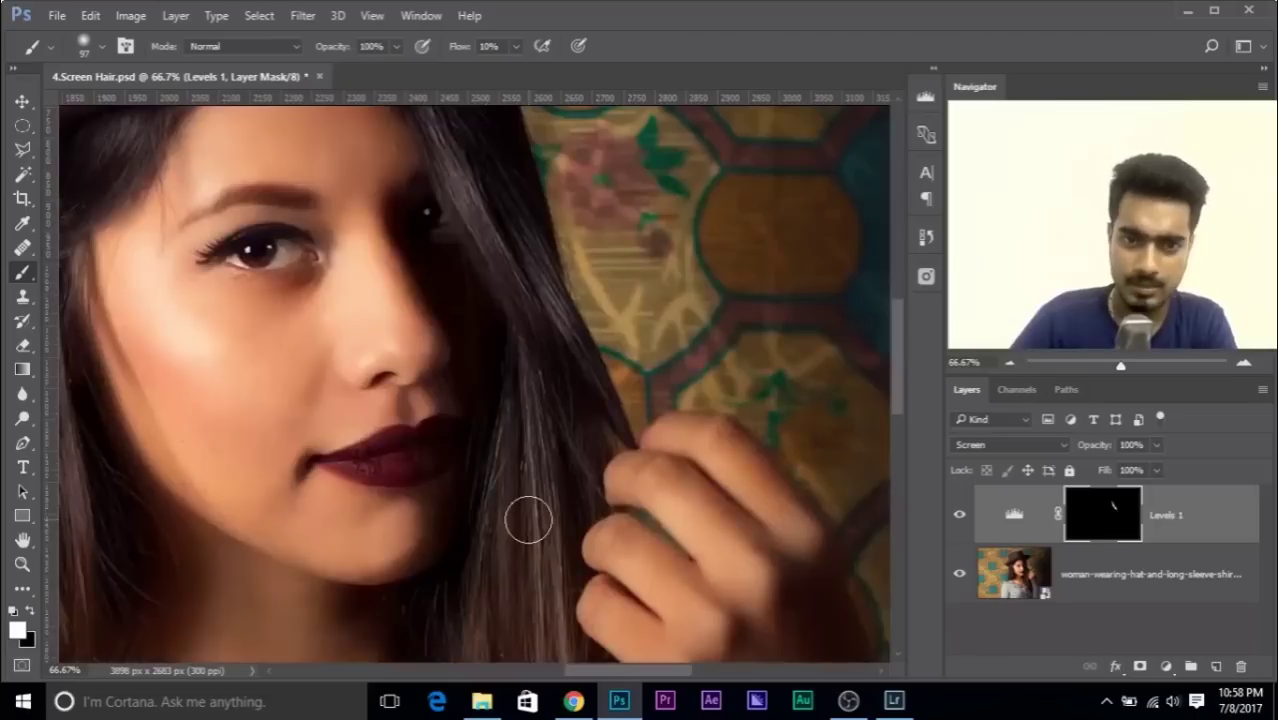
pyautogui.moveTo(524, 515); pyautogui.dragTo(456, 314)
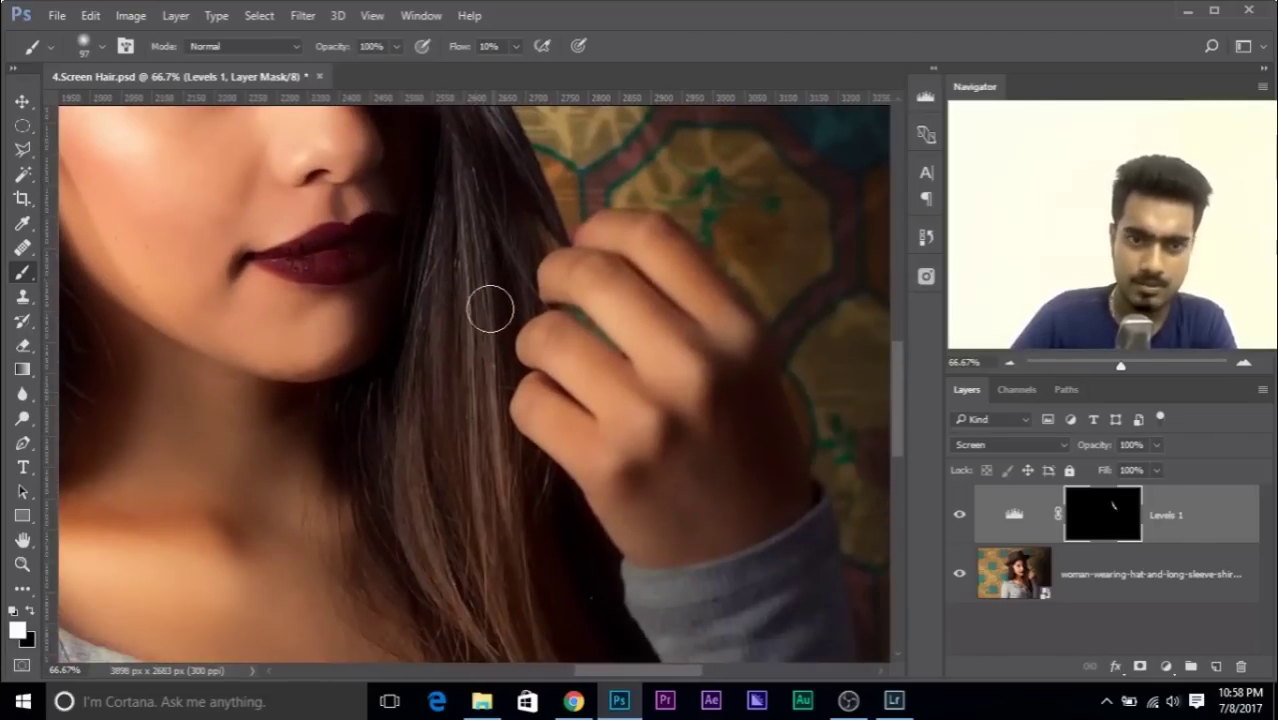
pyautogui.press('[')
pyautogui.press('[')
pyautogui.press('[')
pyautogui.moveTo(471, 371); pyautogui.dragTo(493, 528)
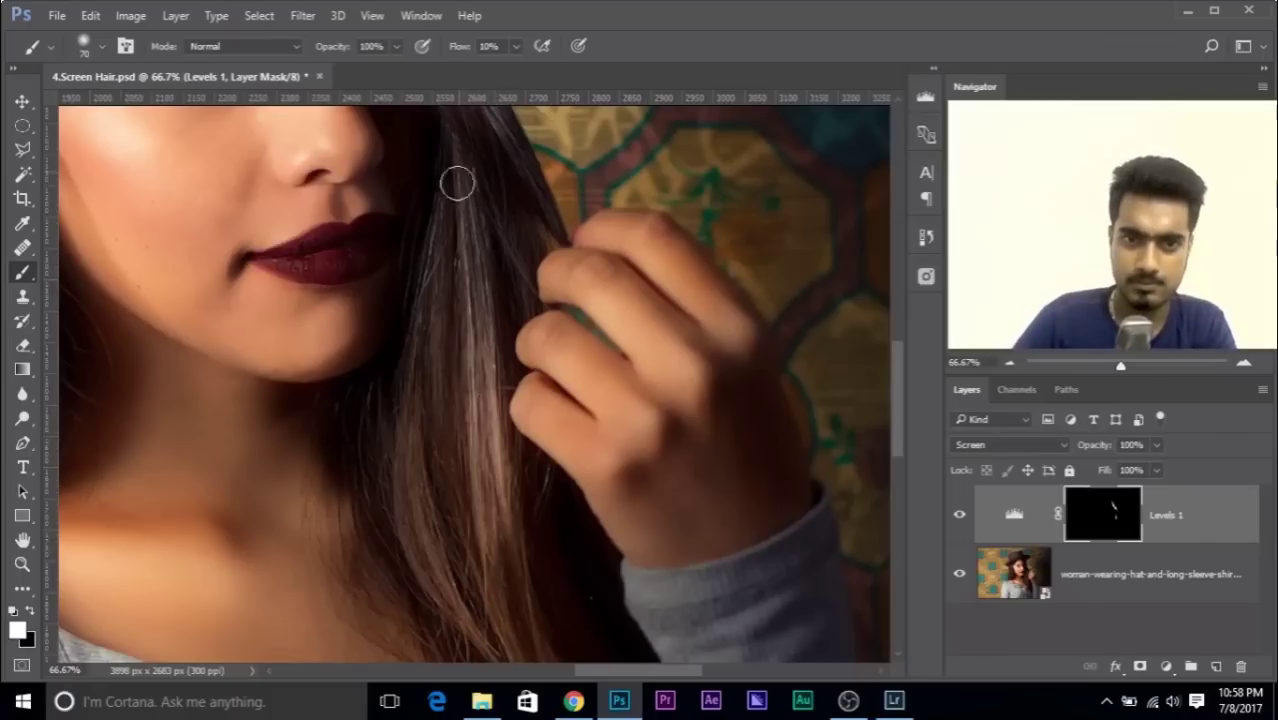
# - Extend the mask highlights along the lower strands between the neck and the sleeve
pyautogui.moveTo(478, 623); pyautogui.dragTo(465, 535)
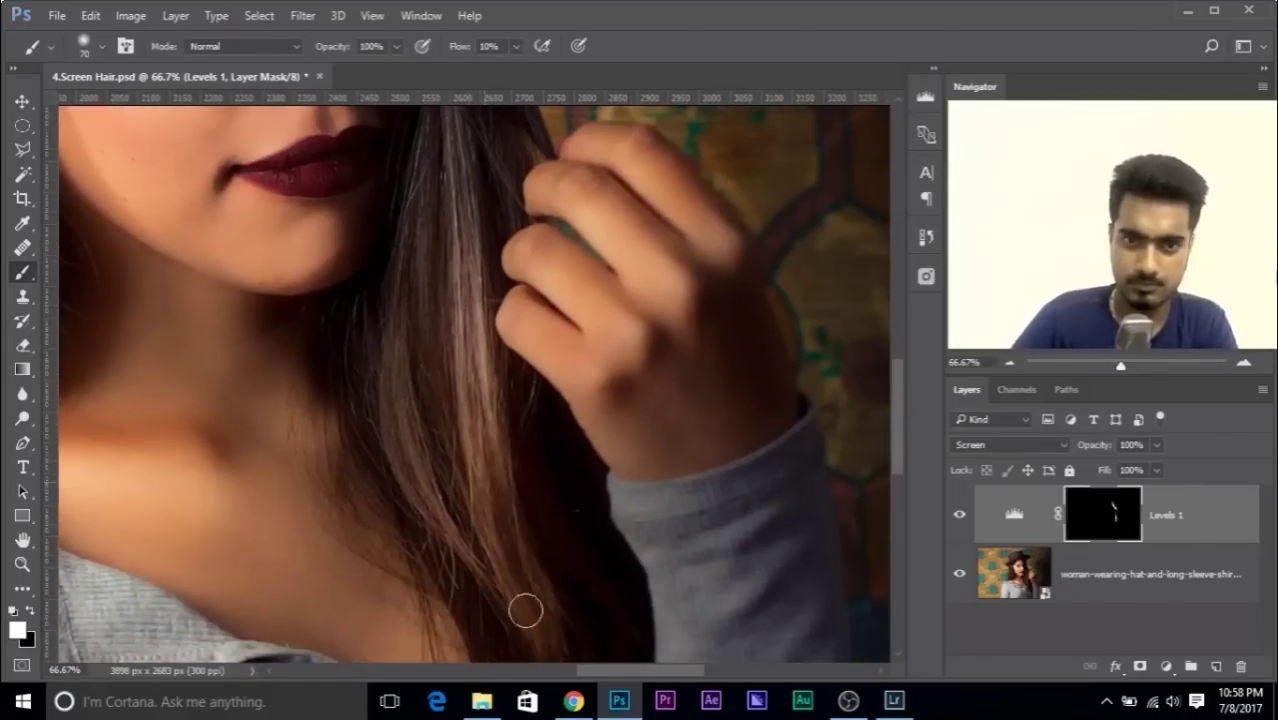
pyautogui.moveTo(426, 331); pyautogui.dragTo(464, 420)
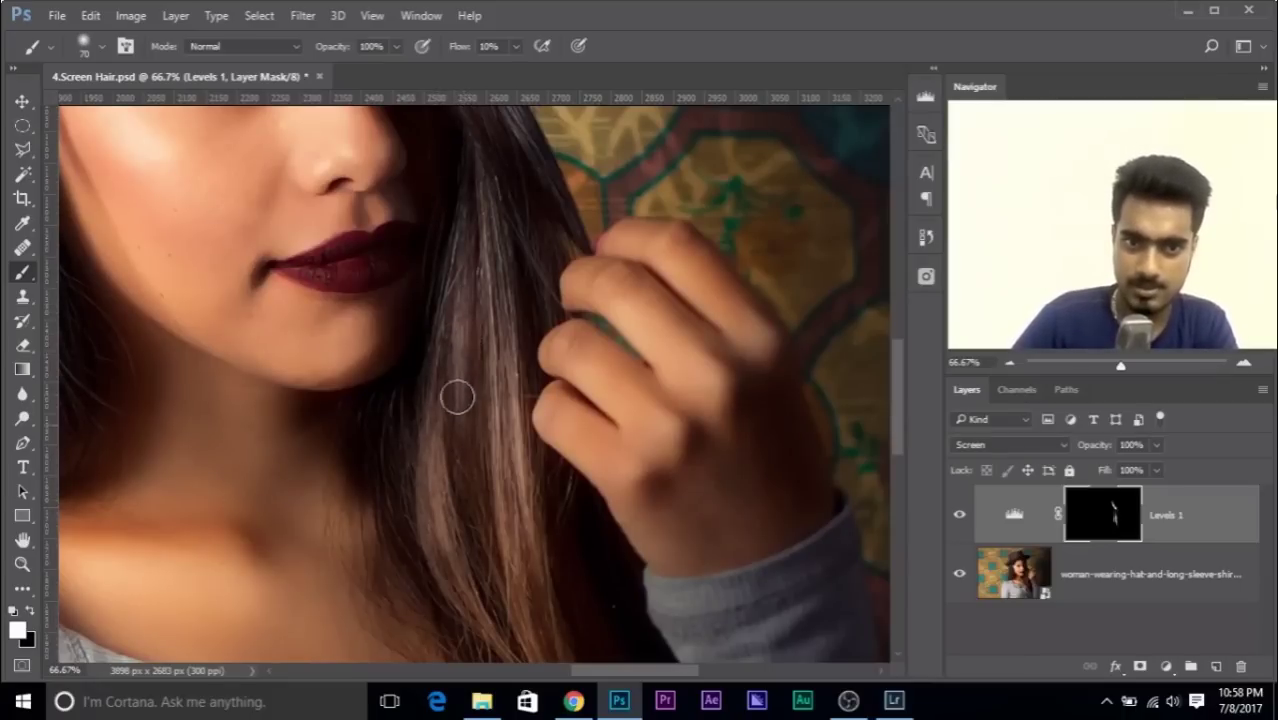
pyautogui.moveTo(490, 536); pyautogui.dragTo(430, 445)
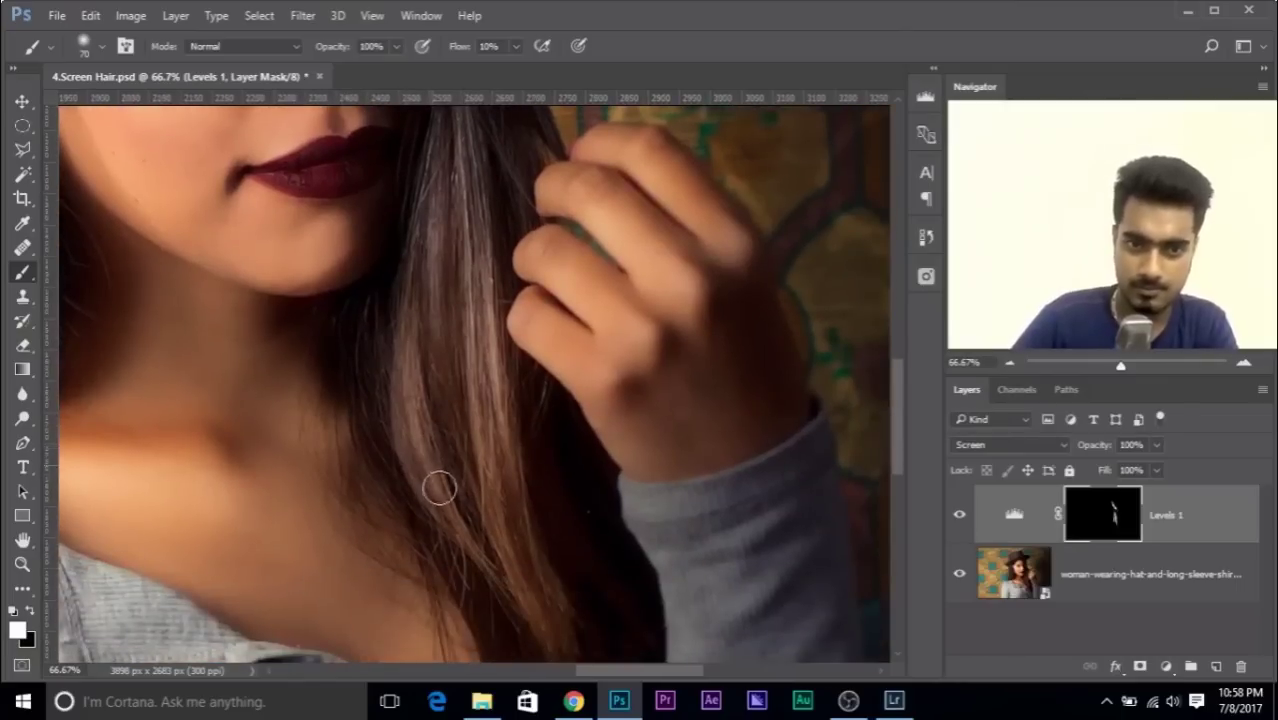
pyautogui.moveTo(474, 494)
pyautogui.mouseDown()
pyautogui.moveTo(716, 476)
pyautogui.moveTo(577, 545)
pyautogui.moveTo(595, 573)
pyautogui.mouseUp()
# - Paint highlights with a 79 px brush on the hair on the lit side of the face, from the hat brim to the shoulder
pyautogui.keyDown('alt'); pyautogui.rightClick(513, 346); pyautogui.keyUp('alt')
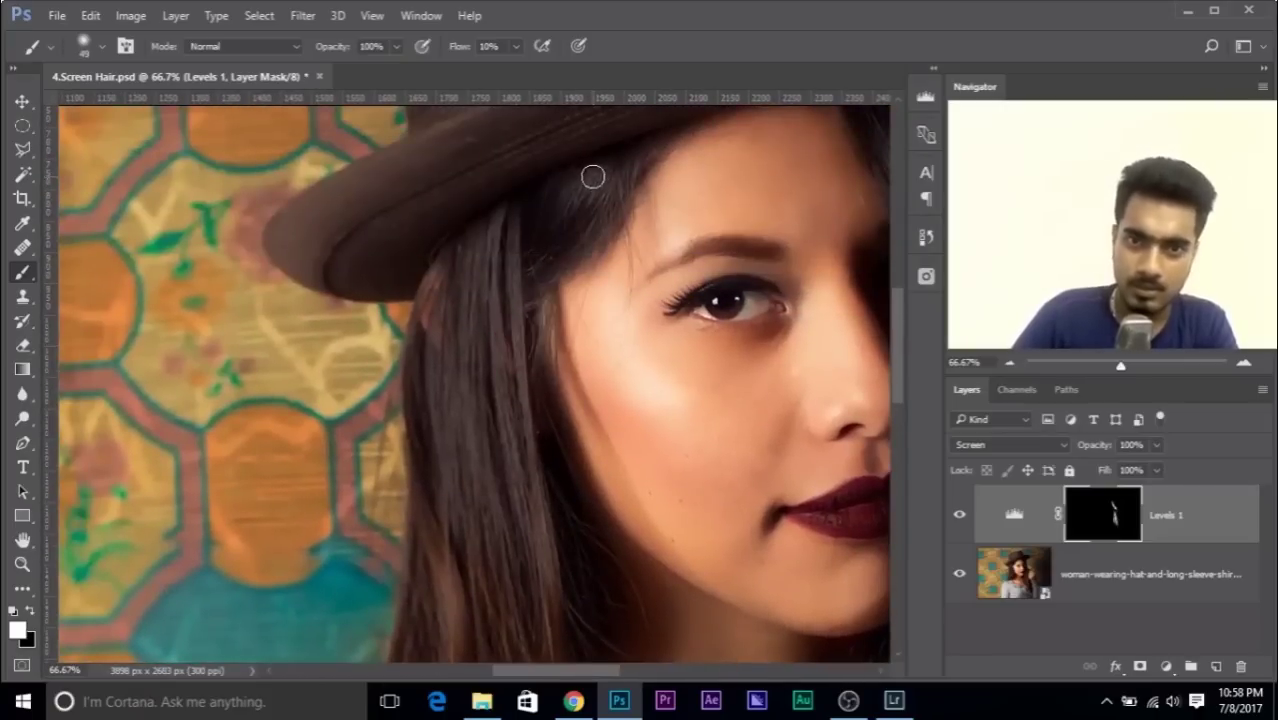
pyautogui.scroll(-3, 458, 330)
pyautogui.keyDown('alt'); pyautogui.rightClick(434, 465); pyautogui.keyUp('alt')
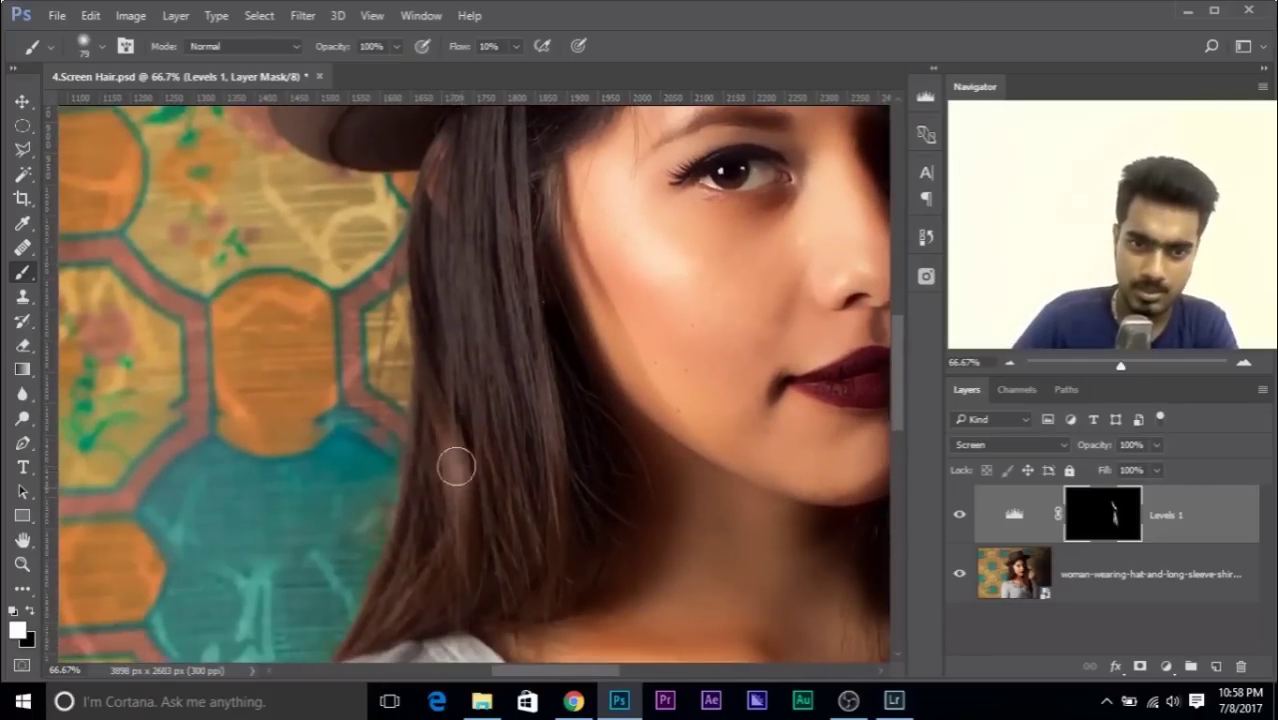
pyautogui.moveTo(417, 316)
pyautogui.mouseDown()
pyautogui.moveTo(460, 504)
pyautogui.moveTo(465, 494)
pyautogui.moveTo(451, 608)
pyautogui.mouseUp()
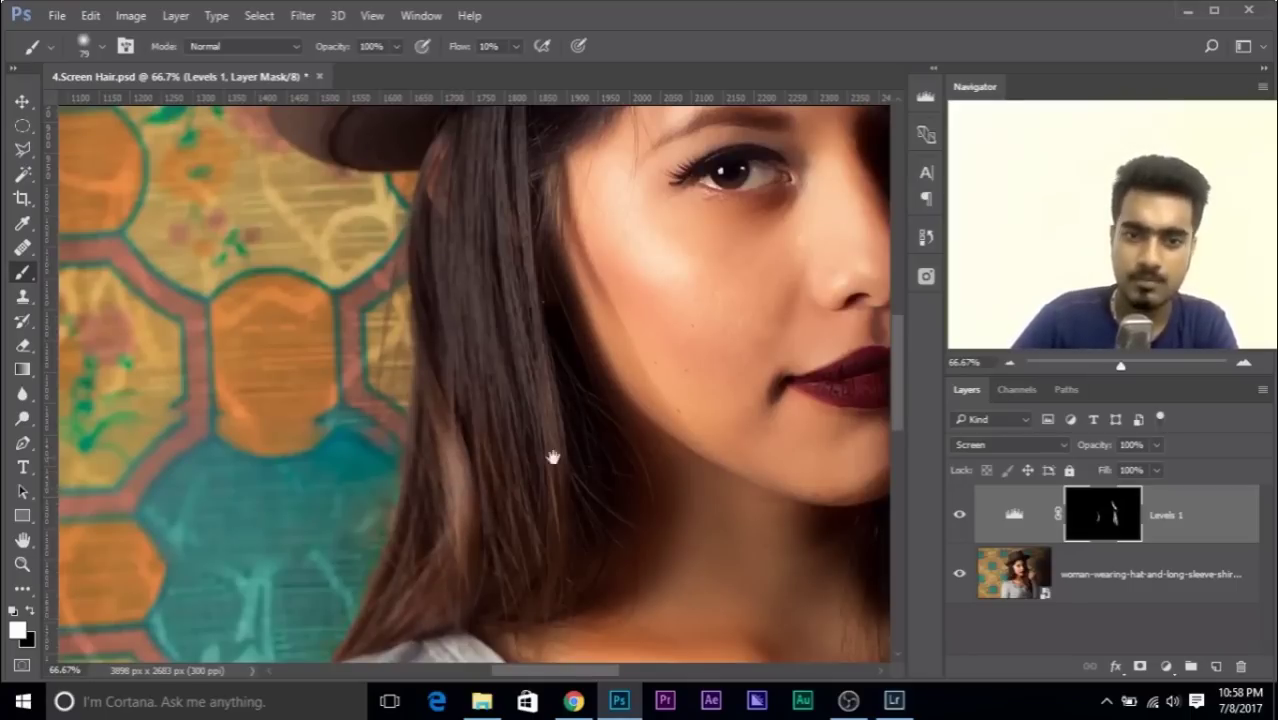
pyautogui.moveTo(502, 516); pyautogui.dragTo(508, 550)
pyautogui.moveTo(566, 483); pyautogui.dragTo(528, 225)
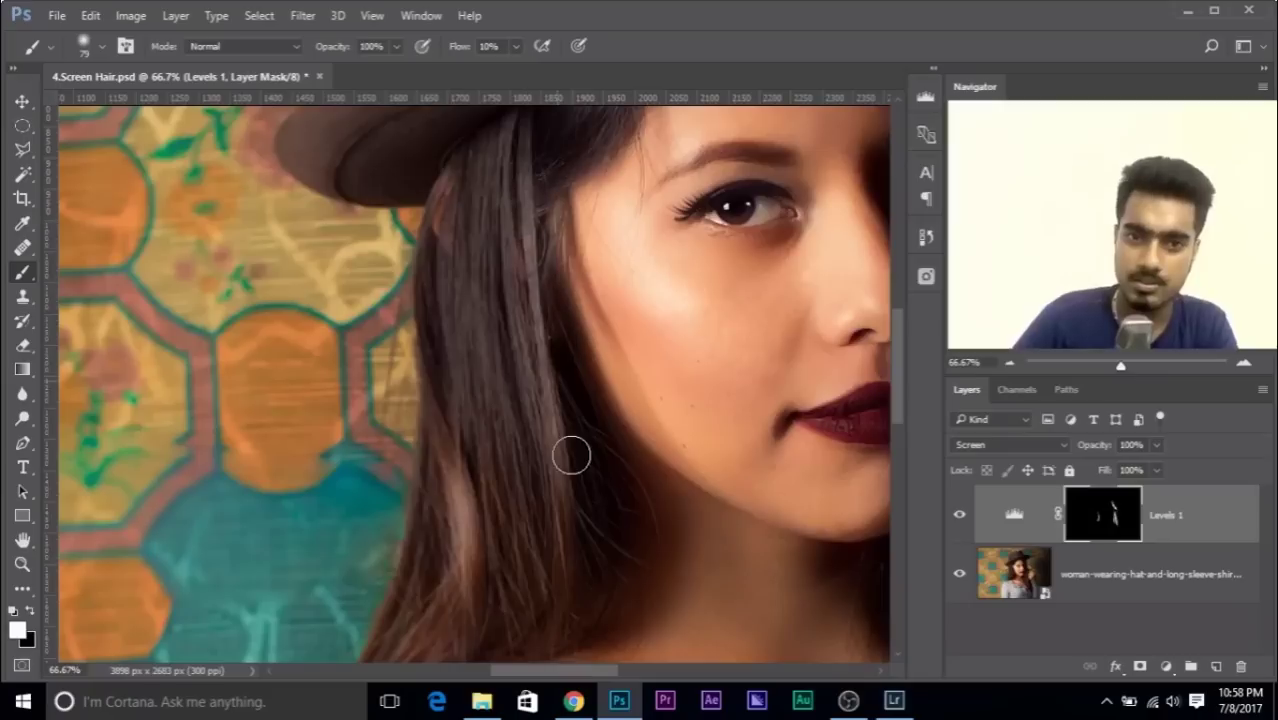
pyautogui.moveTo(559, 511)
pyautogui.mouseDown()
pyautogui.moveTo(544, 430)
pyautogui.moveTo(539, 476)
pyautogui.moveTo(525, 425)
pyautogui.moveTo(497, 262)
pyautogui.moveTo(494, 285)
pyautogui.moveTo(485, 120)
pyautogui.mouseUp()
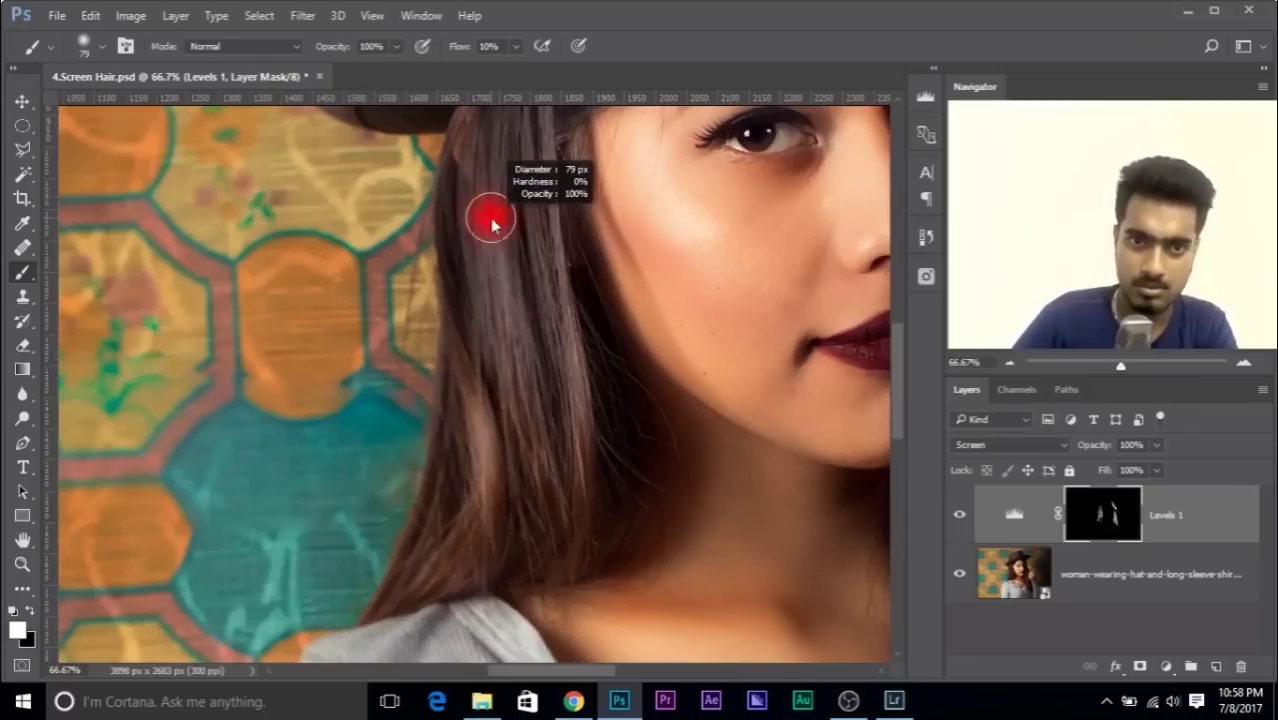
pyautogui.moveTo(497, 295)
pyautogui.mouseDown()
pyautogui.moveTo(527, 446)
pyautogui.moveTo(524, 538)
pyautogui.moveTo(496, 550)
pyautogui.mouseUp()
# - Compare the whole portrait with the Levels 1 layer hidden and shown
pyautogui.hotkey('ctrl', '-')
pyautogui.hotkey('ctrl', '-')
pyautogui.hotkey('ctrl', '-')
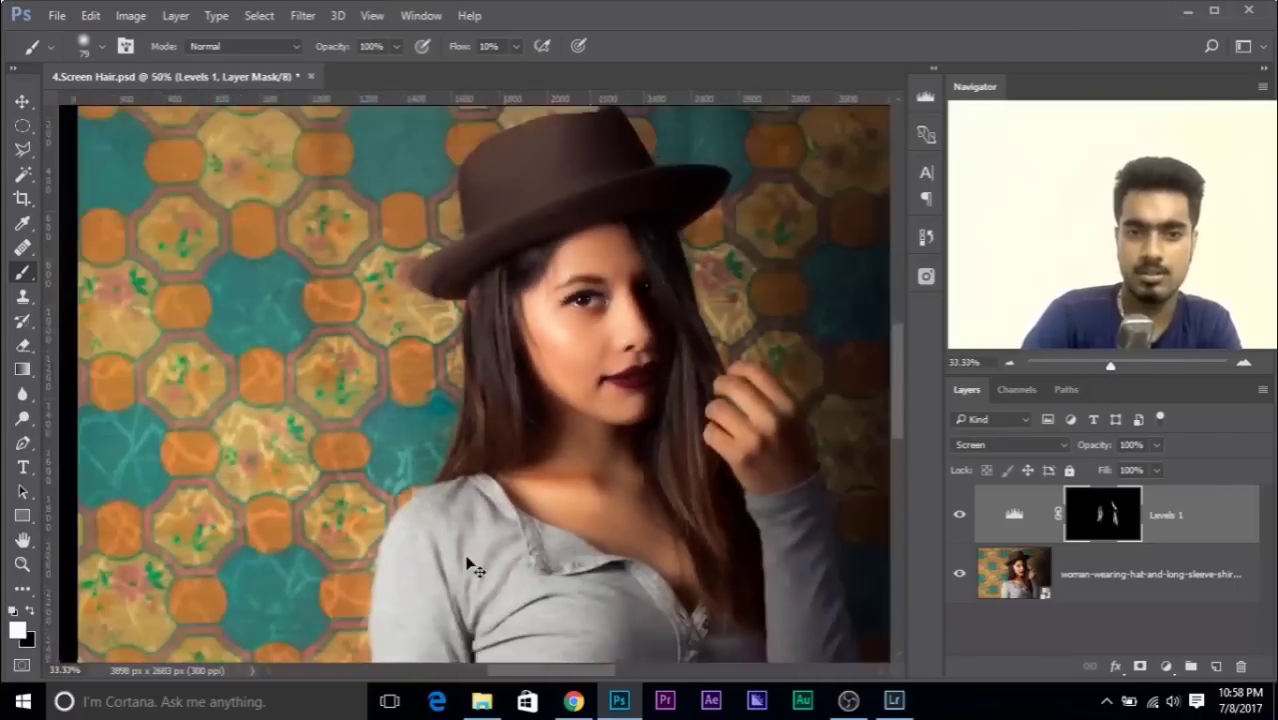
pyautogui.hotkey('ctrl', '-')
pyautogui.hotkey('ctrl', '+')
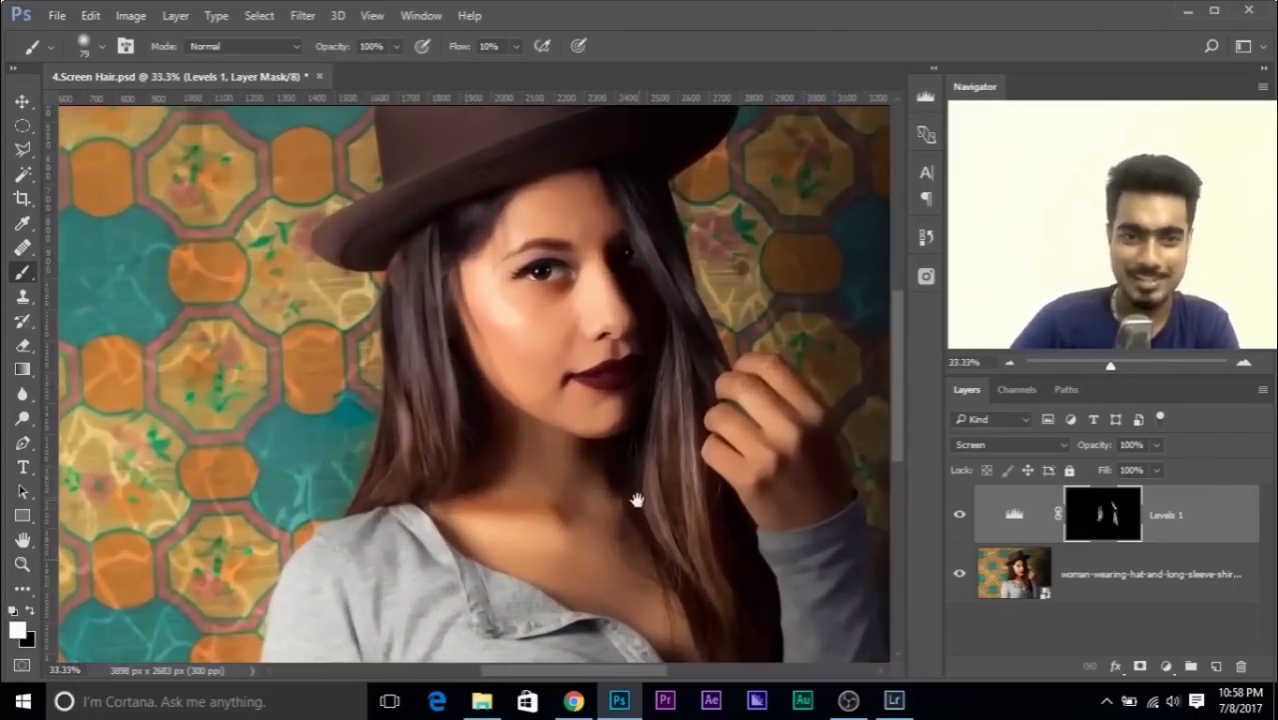
pyautogui.moveTo(633, 500); pyautogui.dragTo(598, 499)
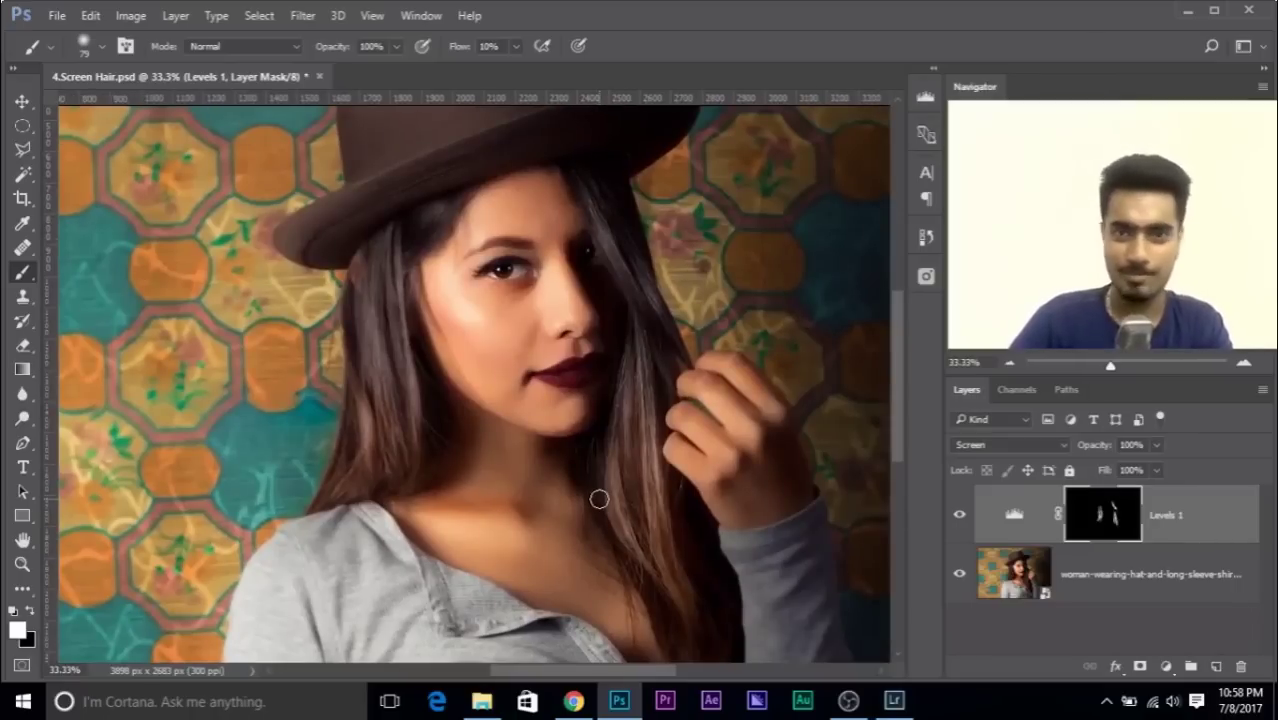
pyautogui.click(960, 520)
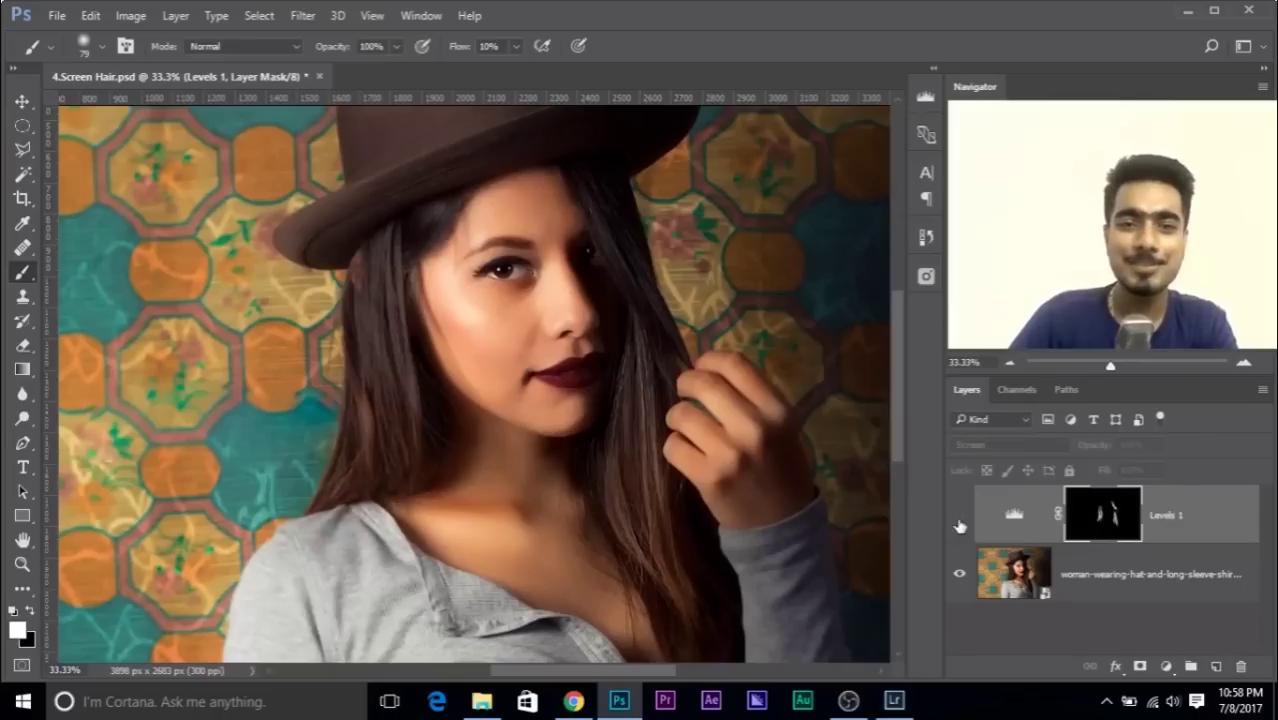
pyautogui.click(959, 520)
pyautogui.click(959, 520)
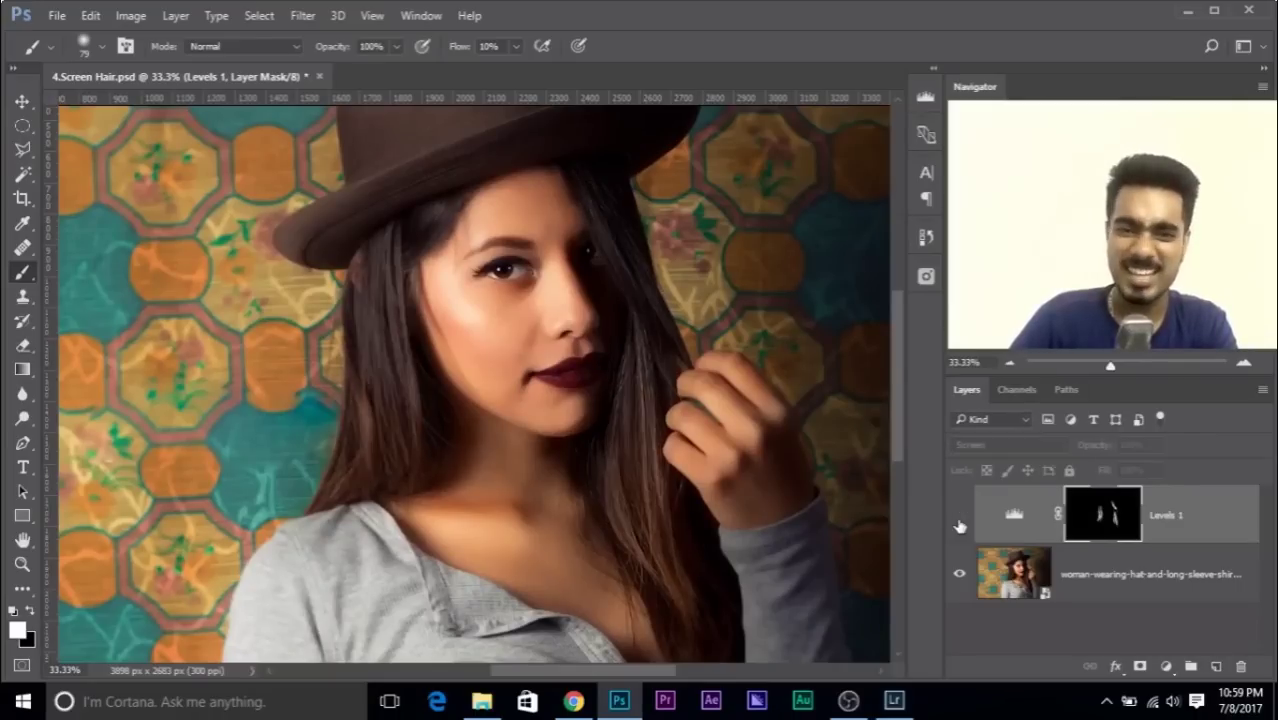
pyautogui.click(959, 520)
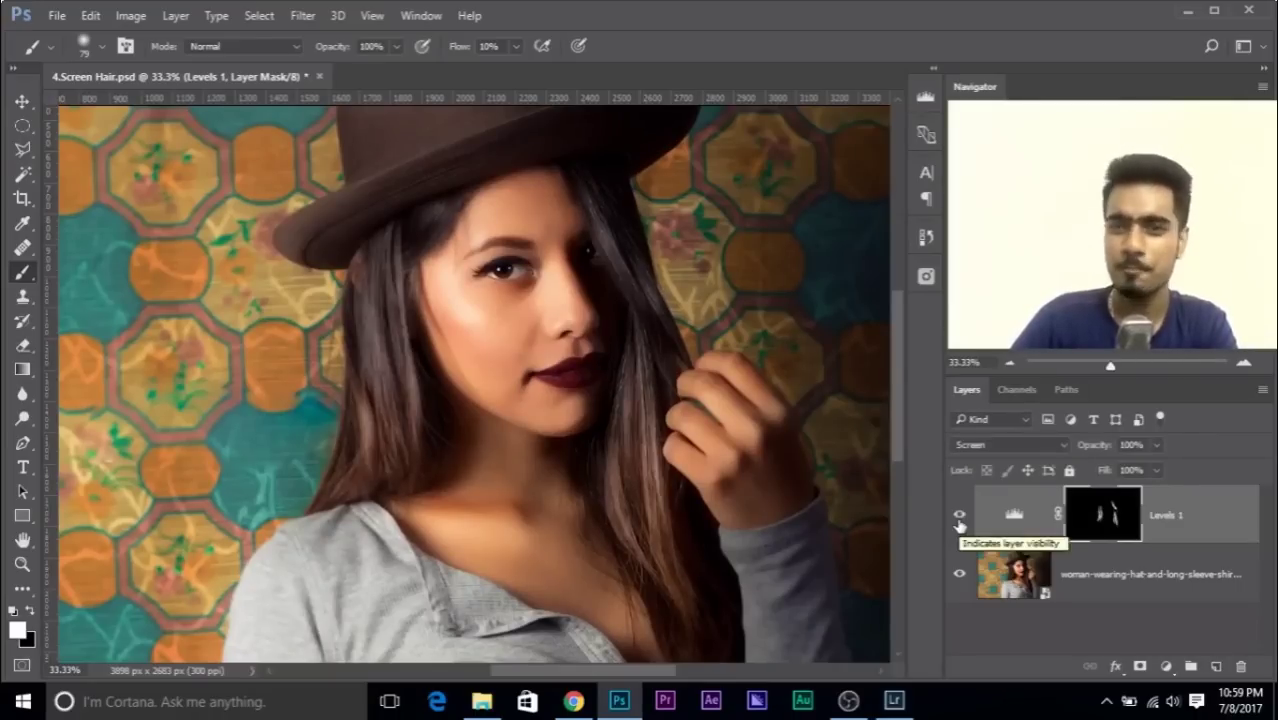
# - In the Levels 1 blending options, split the Blend If black slider of the underlying layer to 0 / 60
pyautogui.rightClick(1216, 518)
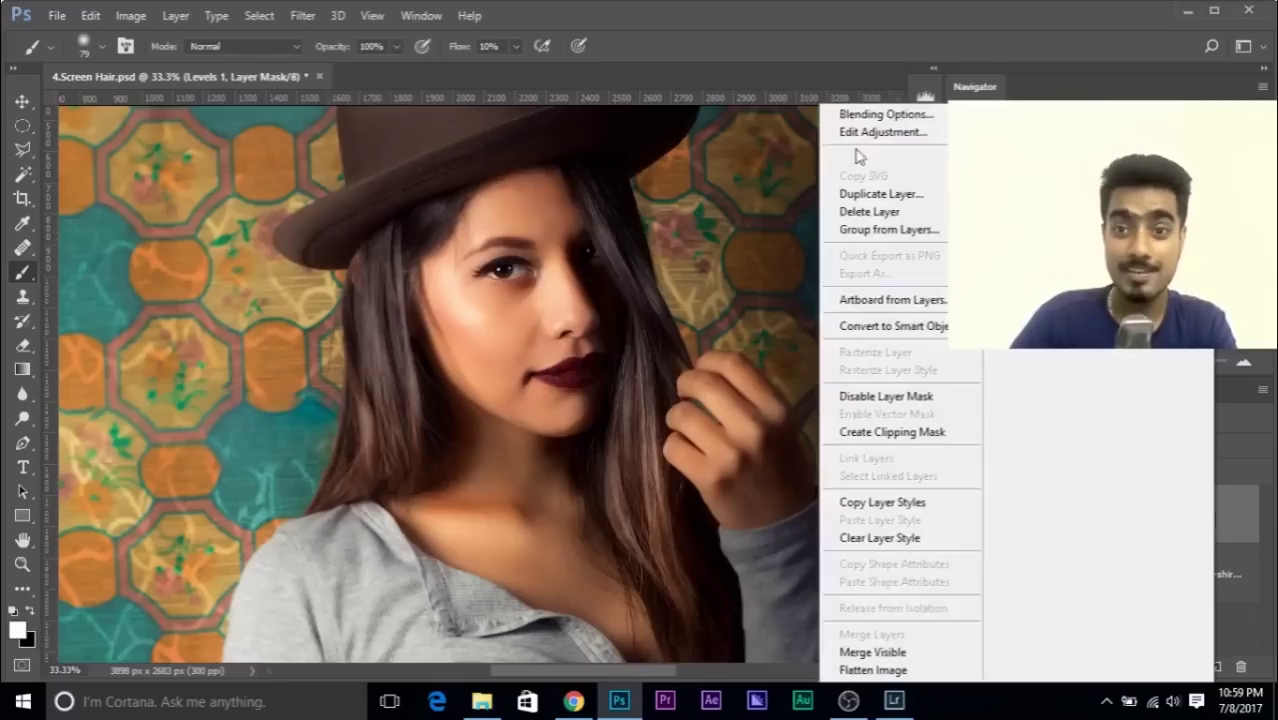
pyautogui.click(1241, 519)
pyautogui.rightClick(1241, 519)
pyautogui.click(871, 115)
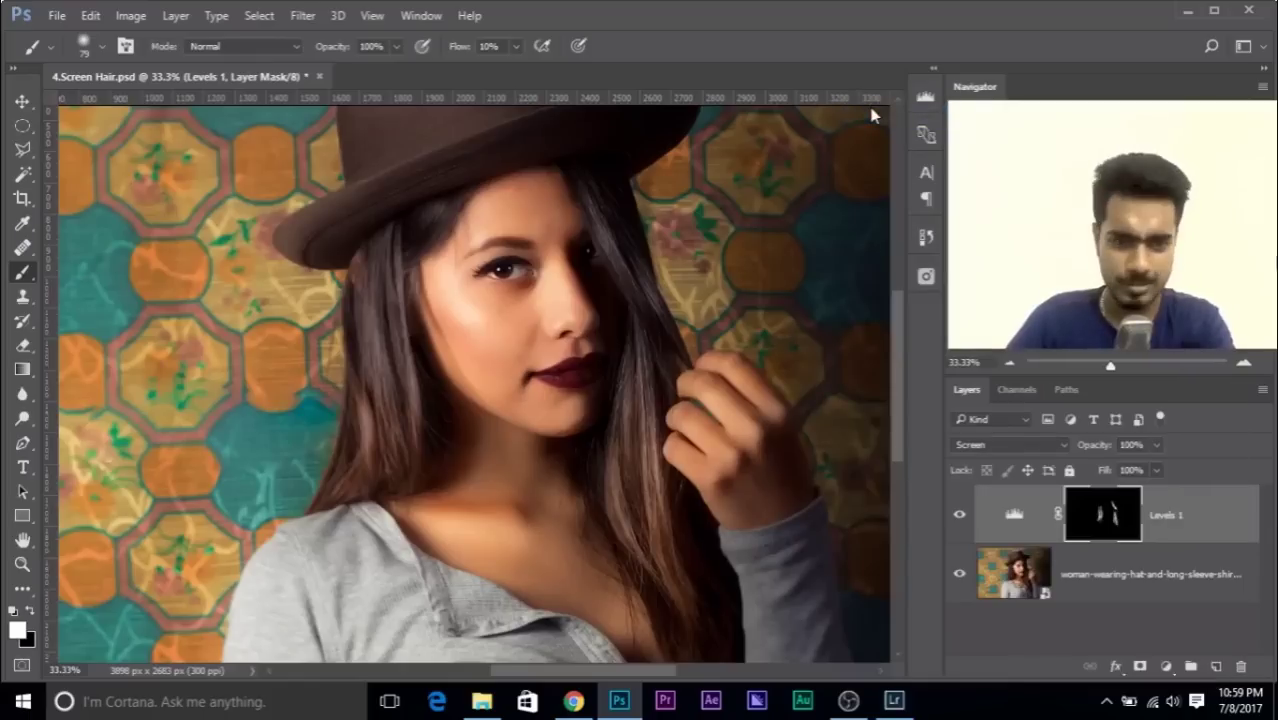
pyautogui.moveTo(673, 168); pyautogui.dragTo(1219, 137)
pyautogui.moveTo(1081, 493); pyautogui.dragTo(1137, 490)
pyautogui.moveTo(880, 130); pyautogui.dragTo(382, 94)
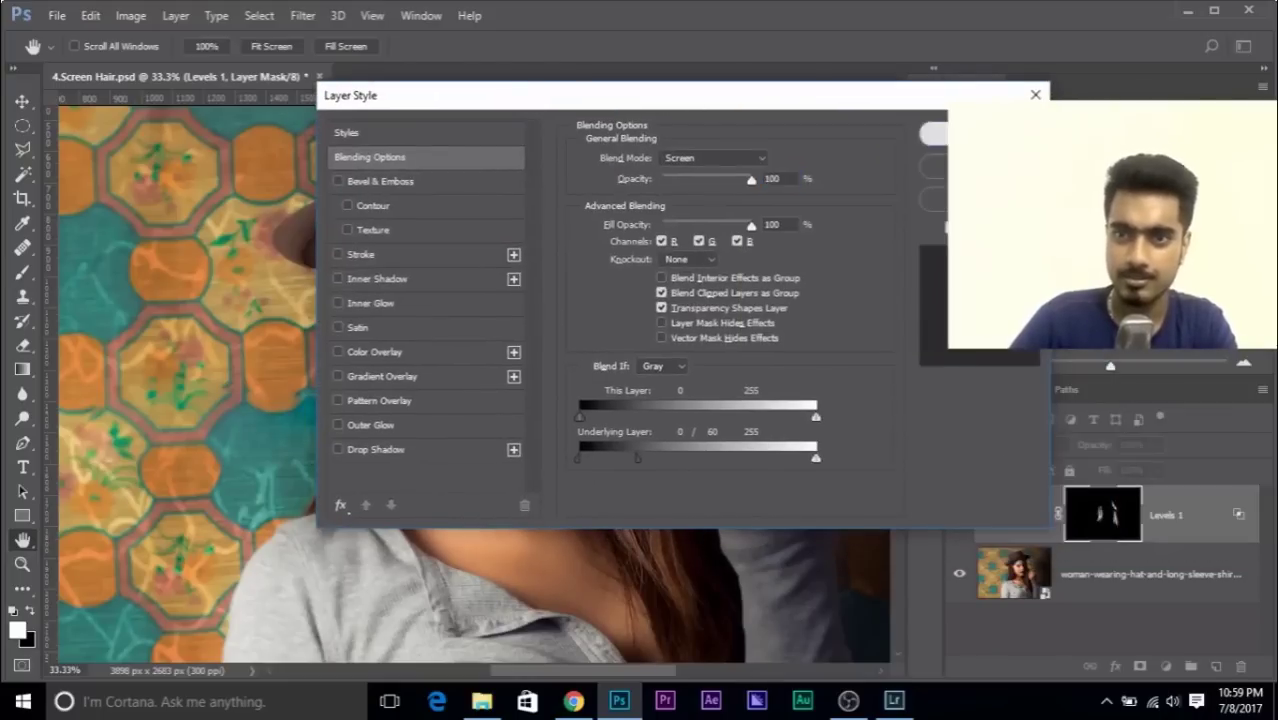
pyautogui.press('Return')
# - Return to the Brush tool and compare the hair again with Levels 1 hidden and shown at different magnifications
pyautogui.press('b')
pyautogui.click(959, 515)
pyautogui.hotkey('ctrl', '-')
pyautogui.hotkey('ctrl', '-')
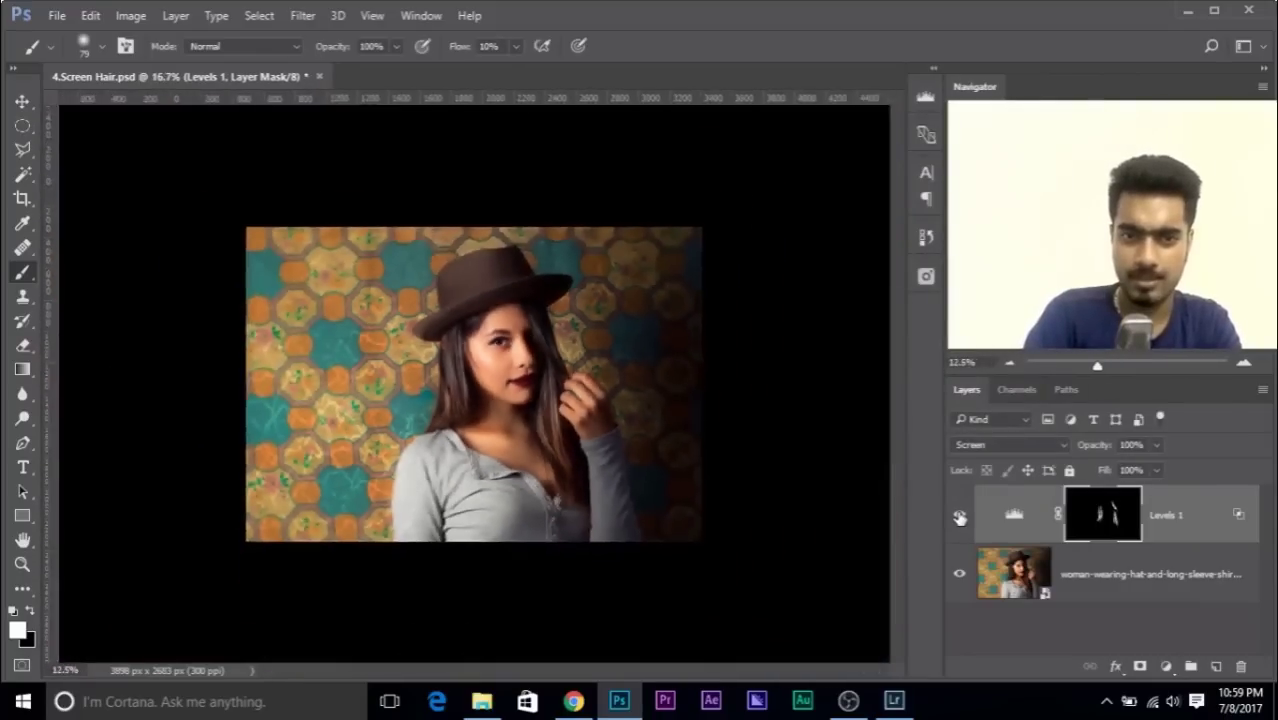
pyautogui.hotkey('ctrl', '+')
pyautogui.click(959, 515)
pyautogui.click(959, 515)
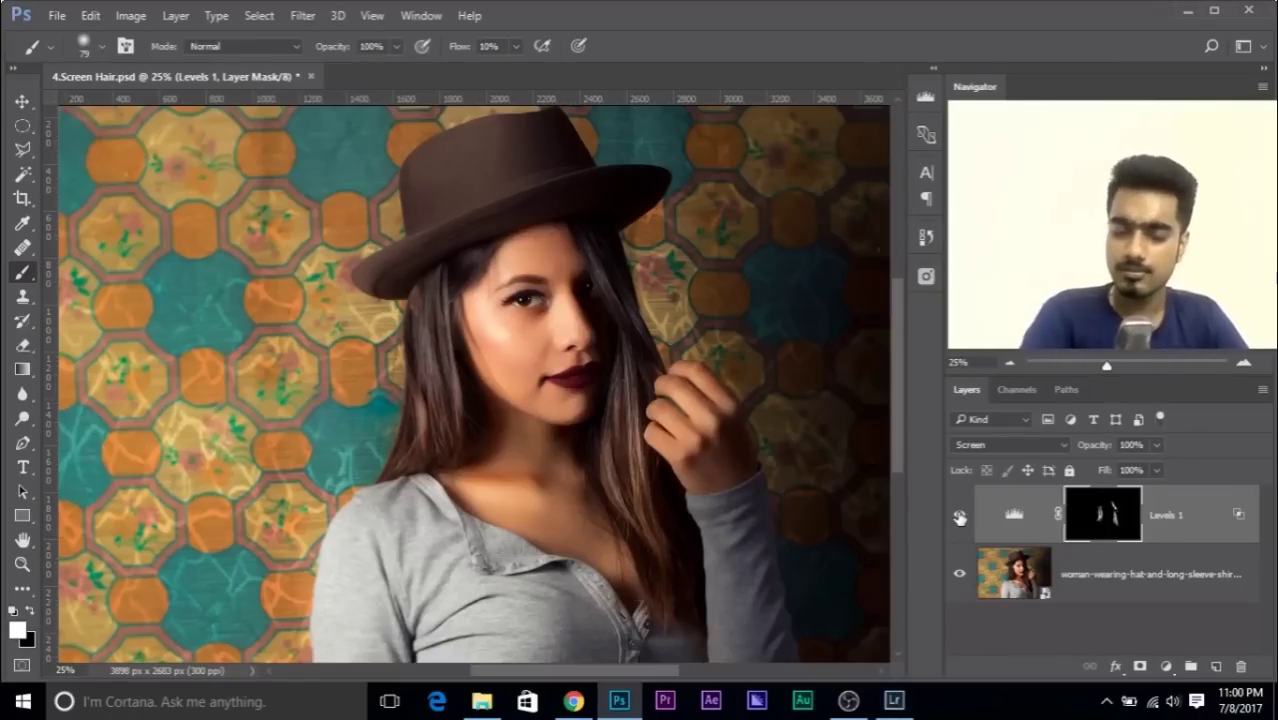
pyautogui.hotkey('ctrl', '+')
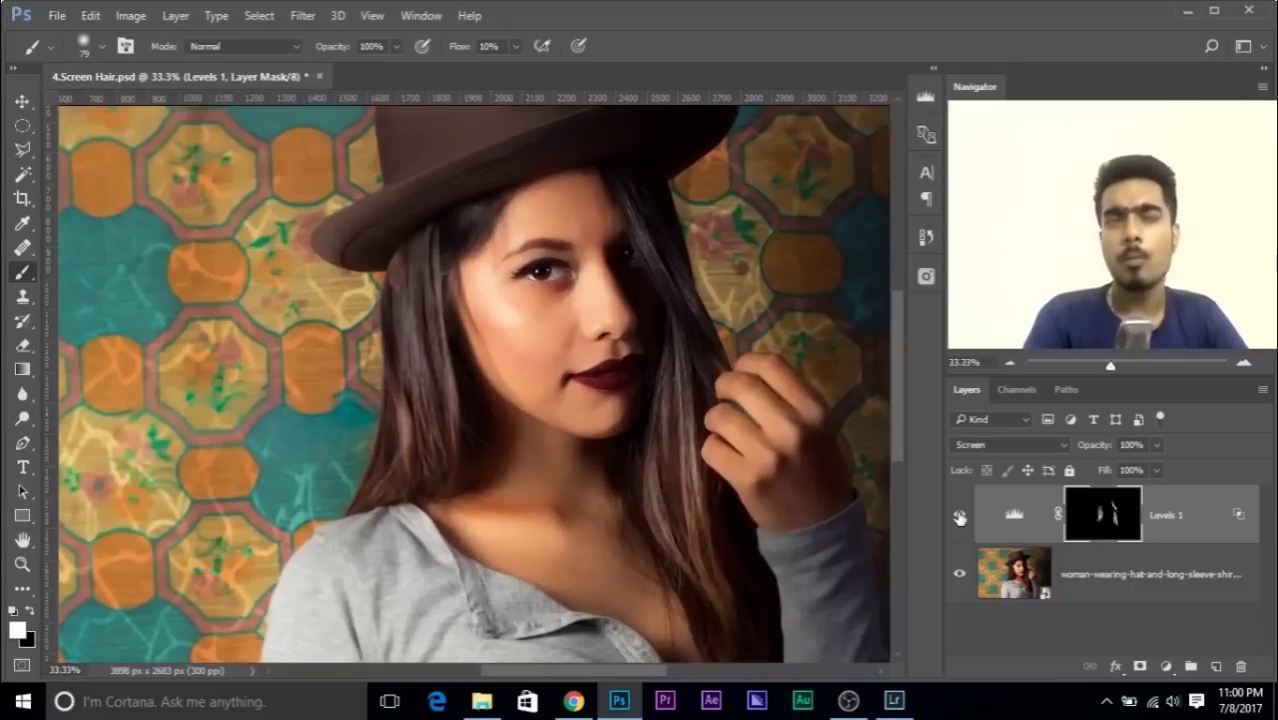
# - Compare the hair once more with Levels 1 hidden and shown, and close 4.Screen Hair.psd without saving
pyautogui.click(958, 517)
pyautogui.click(958, 517)
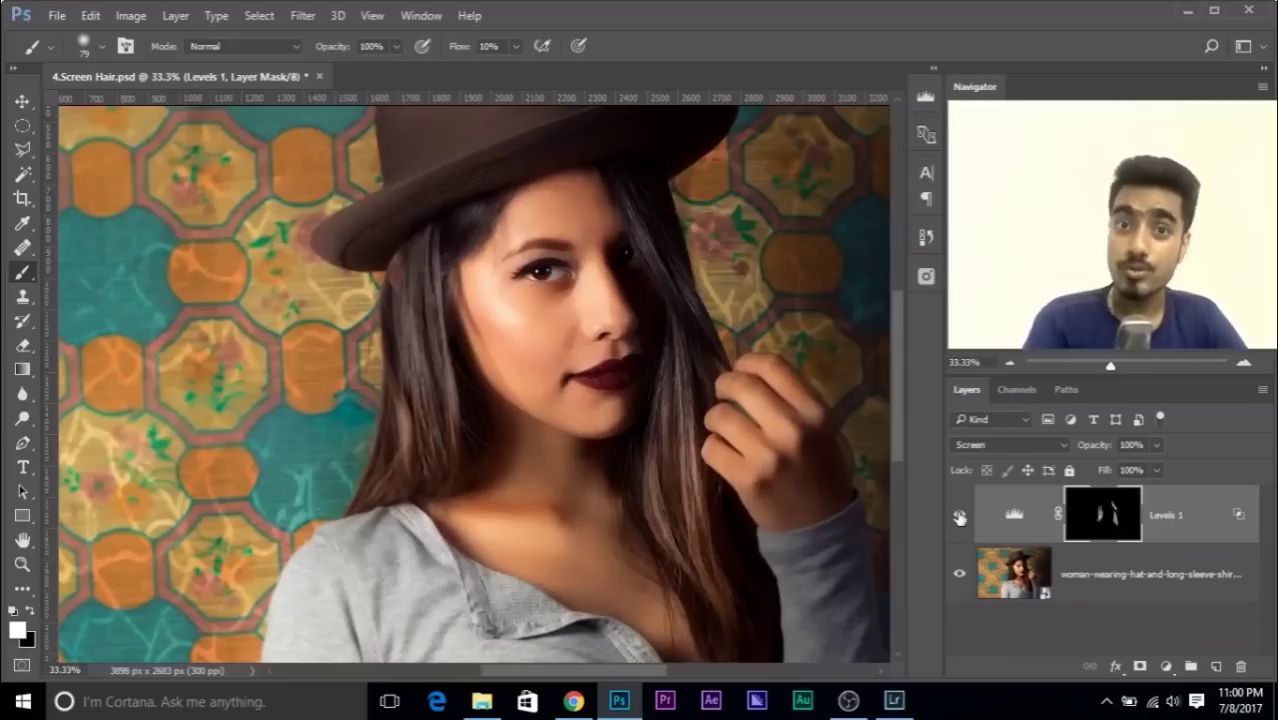
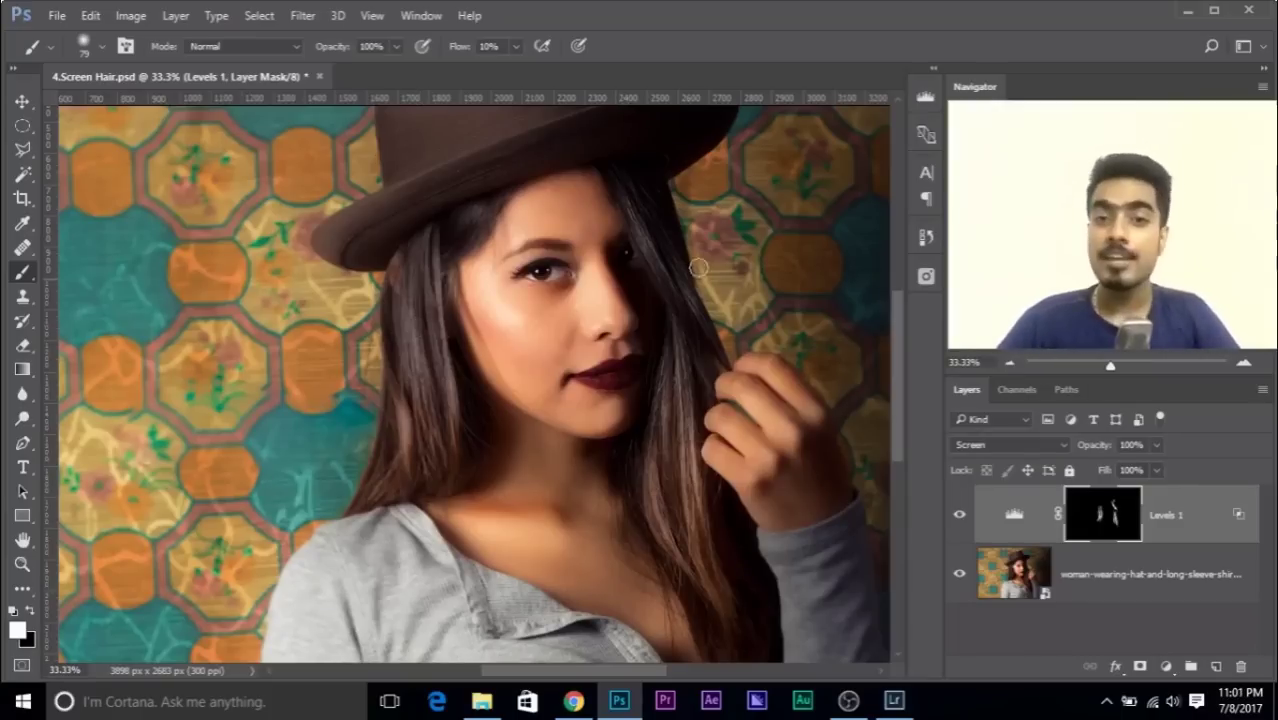
pyautogui.click(319, 77)
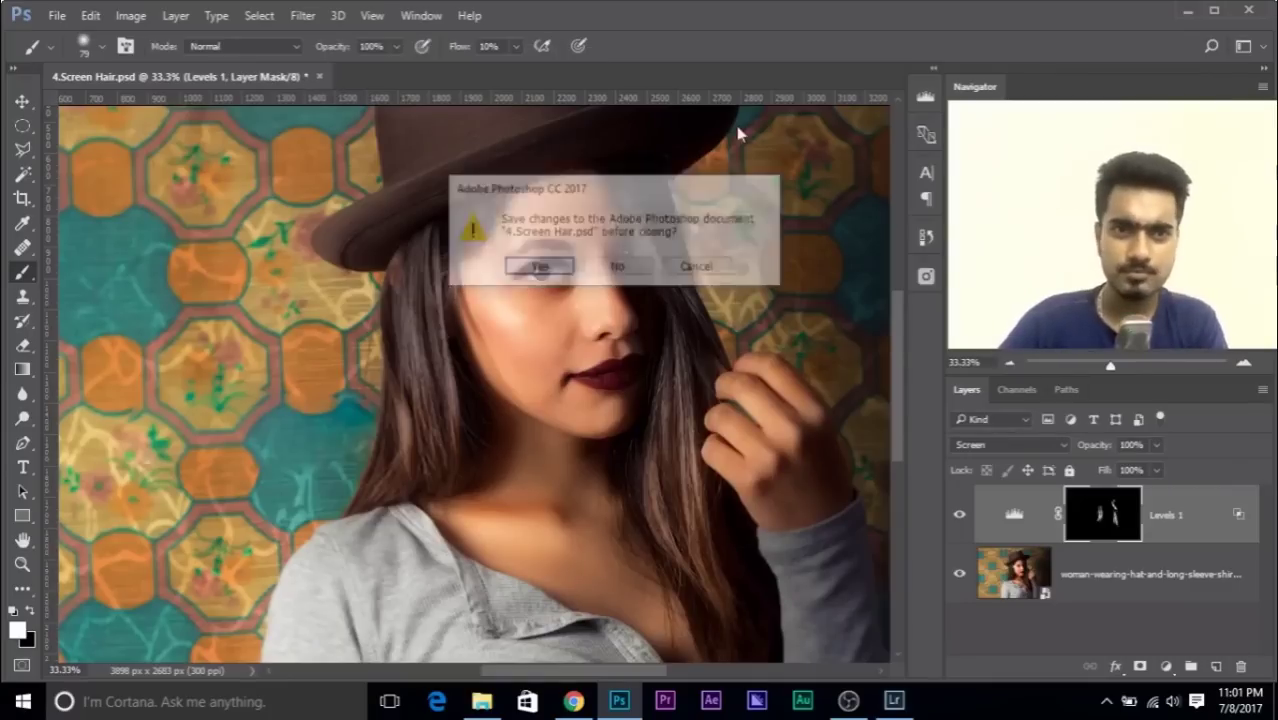
pyautogui.click(615, 267)
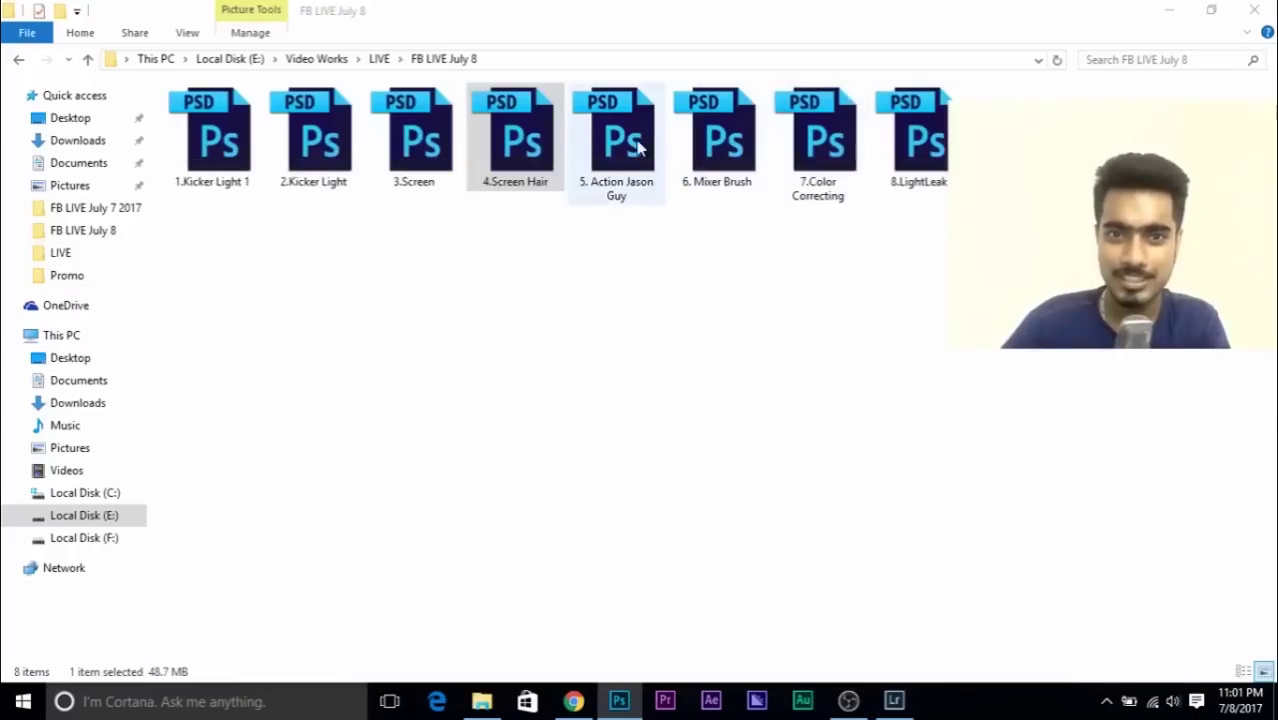
pyautogui.click(640, 150)
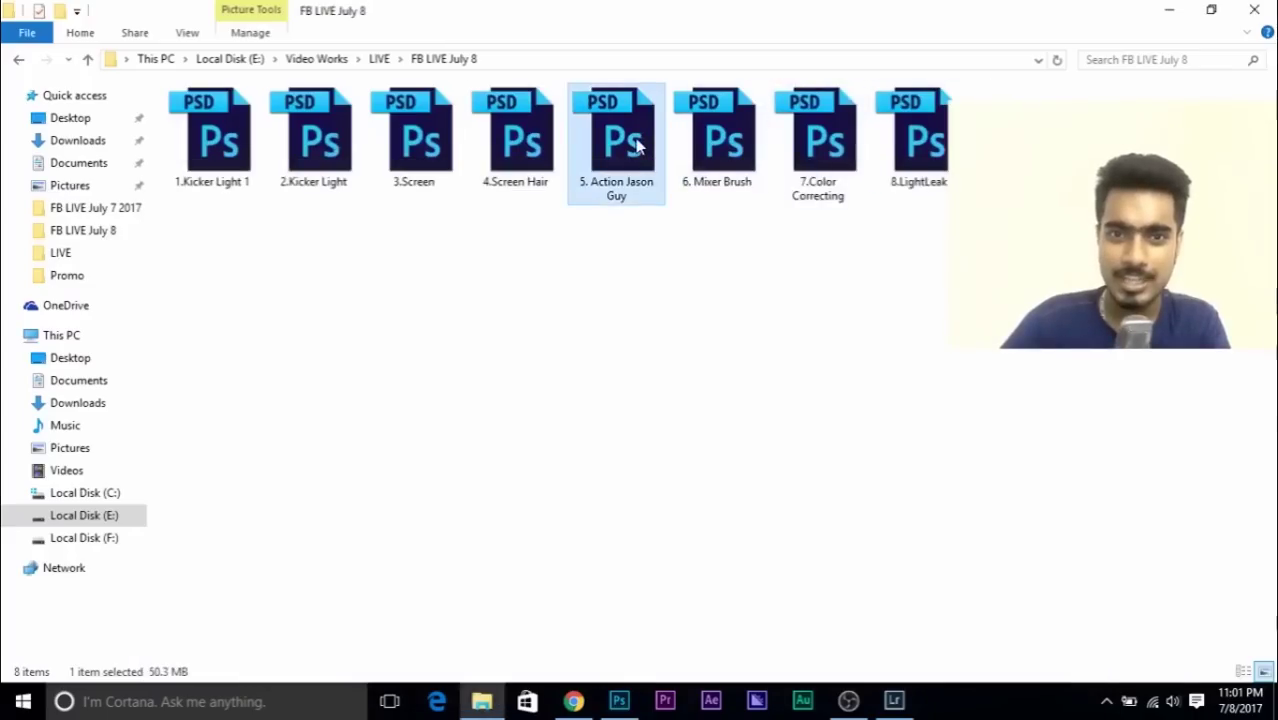
pyautogui.doubleClick(638, 164)
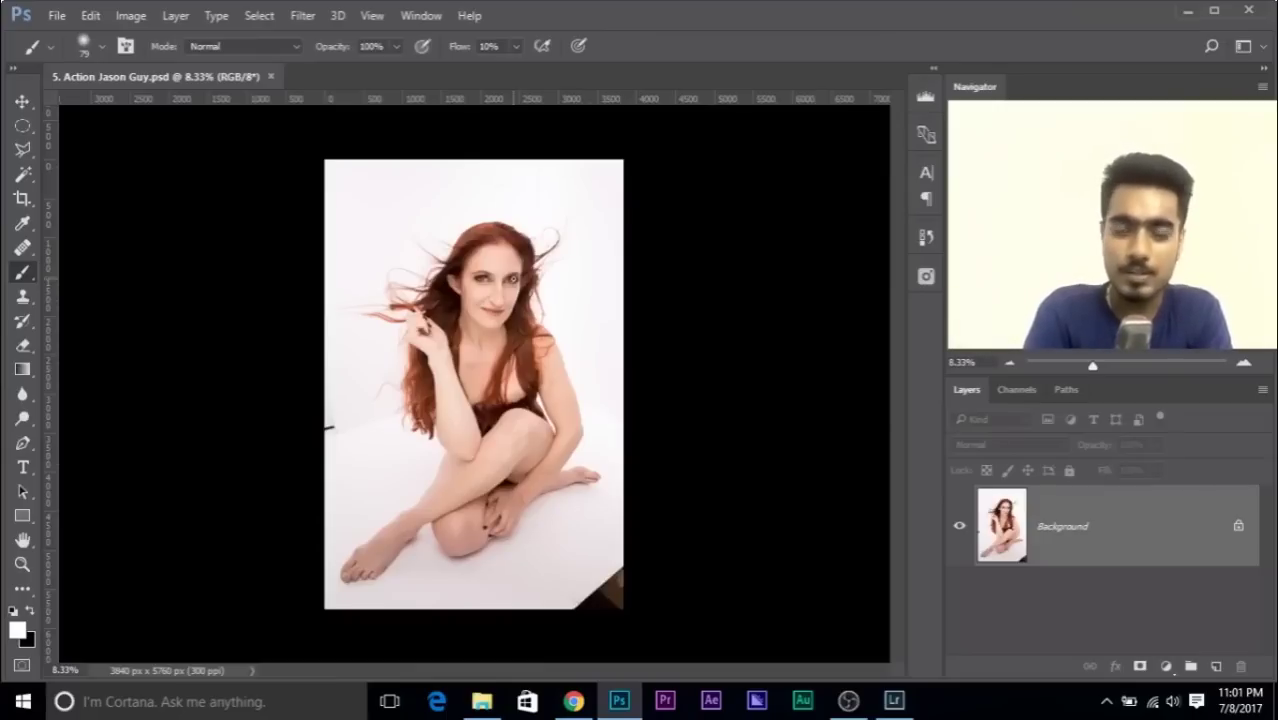
pyautogui.hotkey('ctrl', '+')
pyautogui.hotkey('ctrl', '+')
pyautogui.hotkey('ctrl', '+')
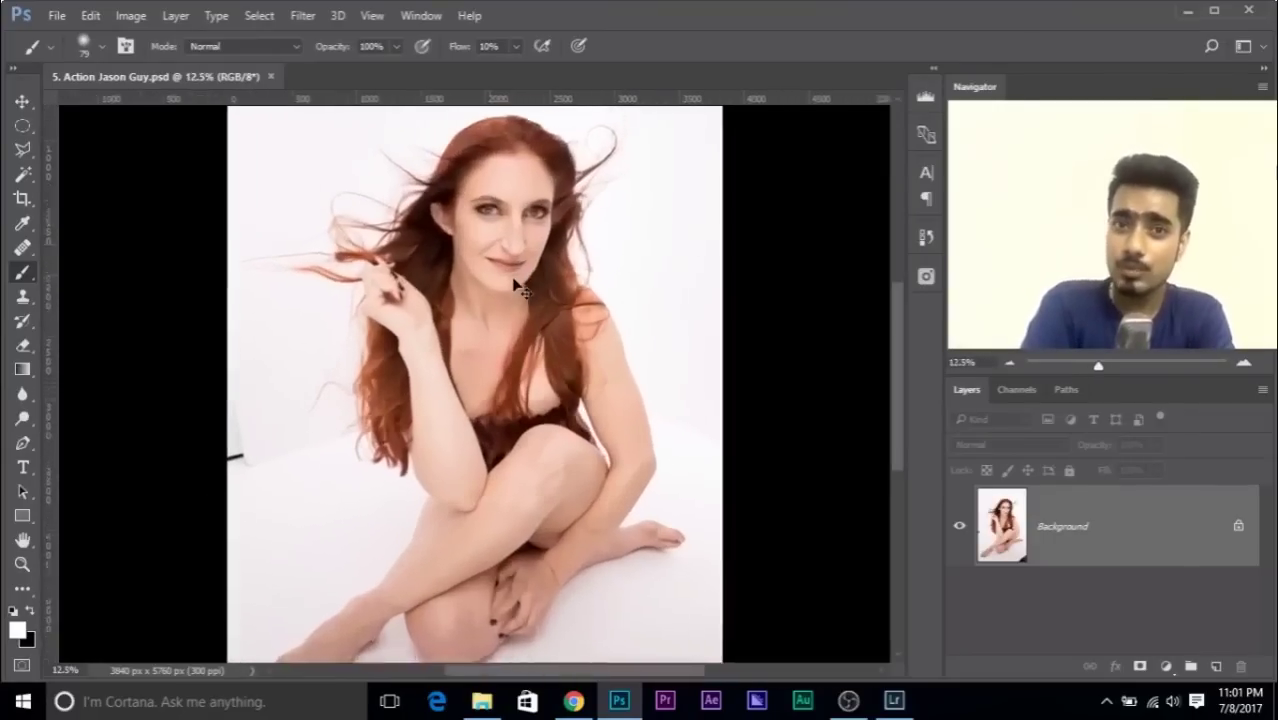
pyautogui.scroll(1, 517, 288)
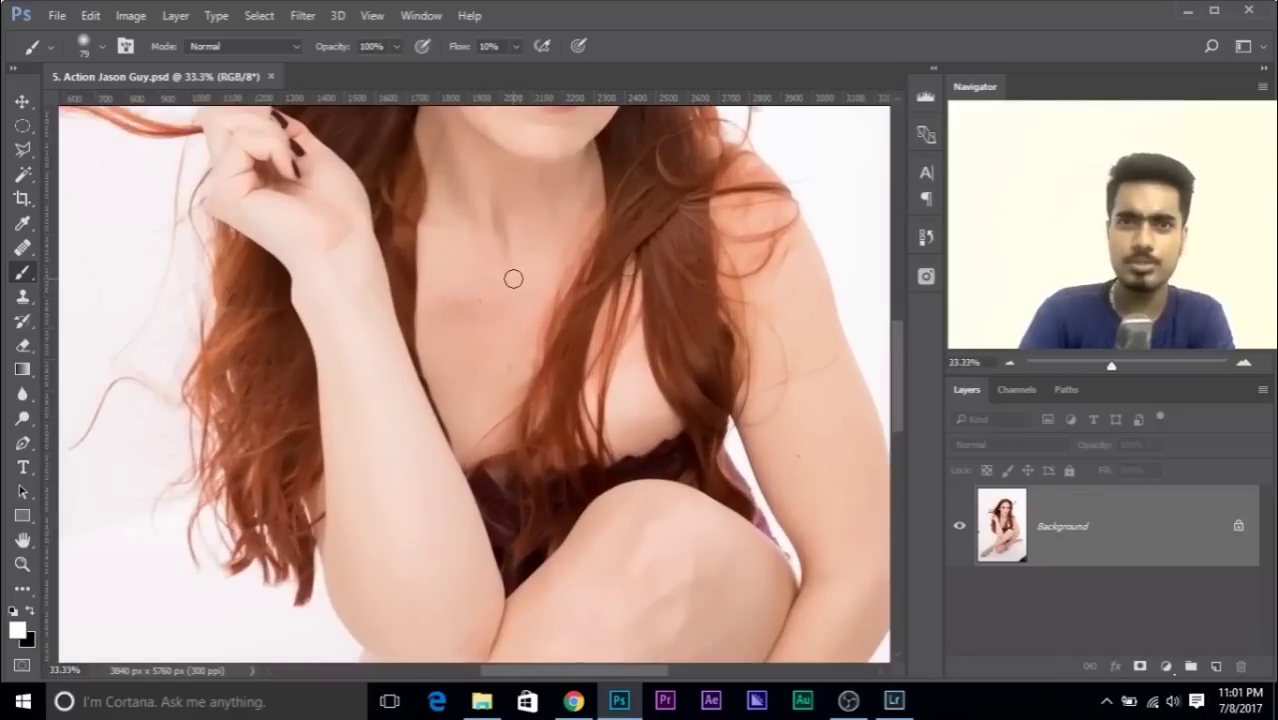
pyautogui.moveTo(508, 257); pyautogui.dragTo(495, 430)
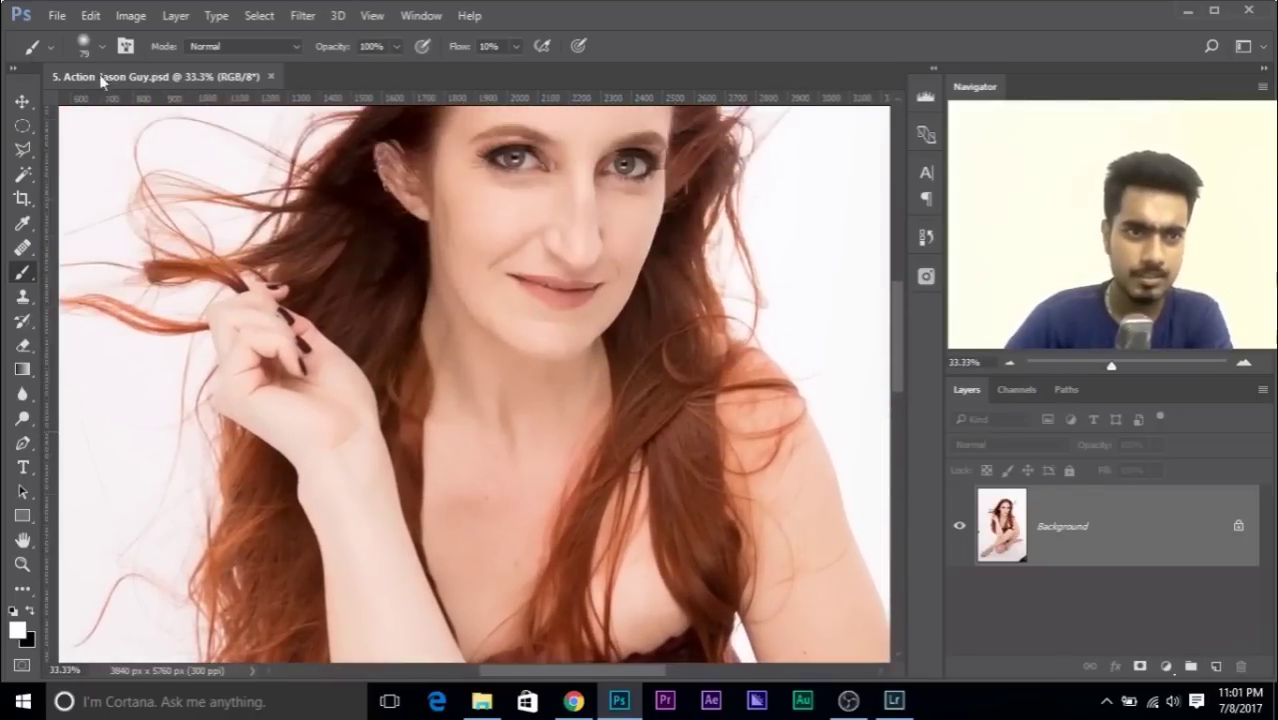
pyautogui.scroll(2, 642, 362)
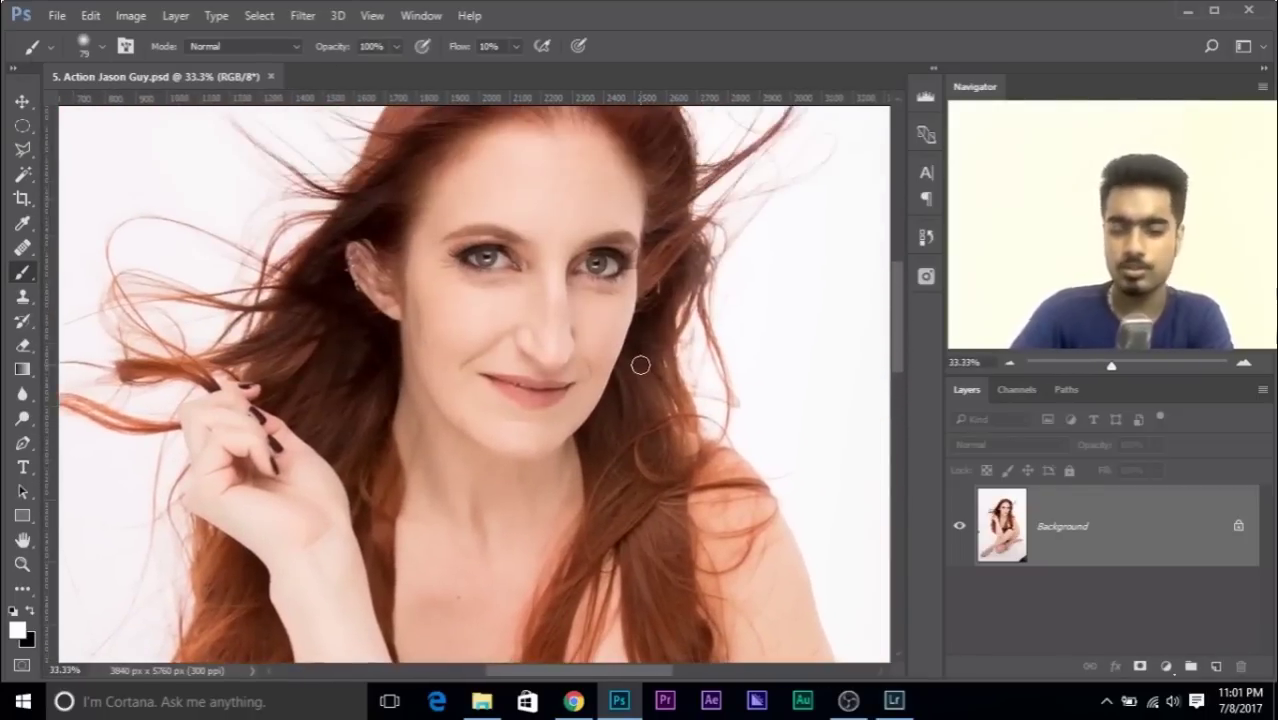
pyautogui.scroll(2, 640, 364)
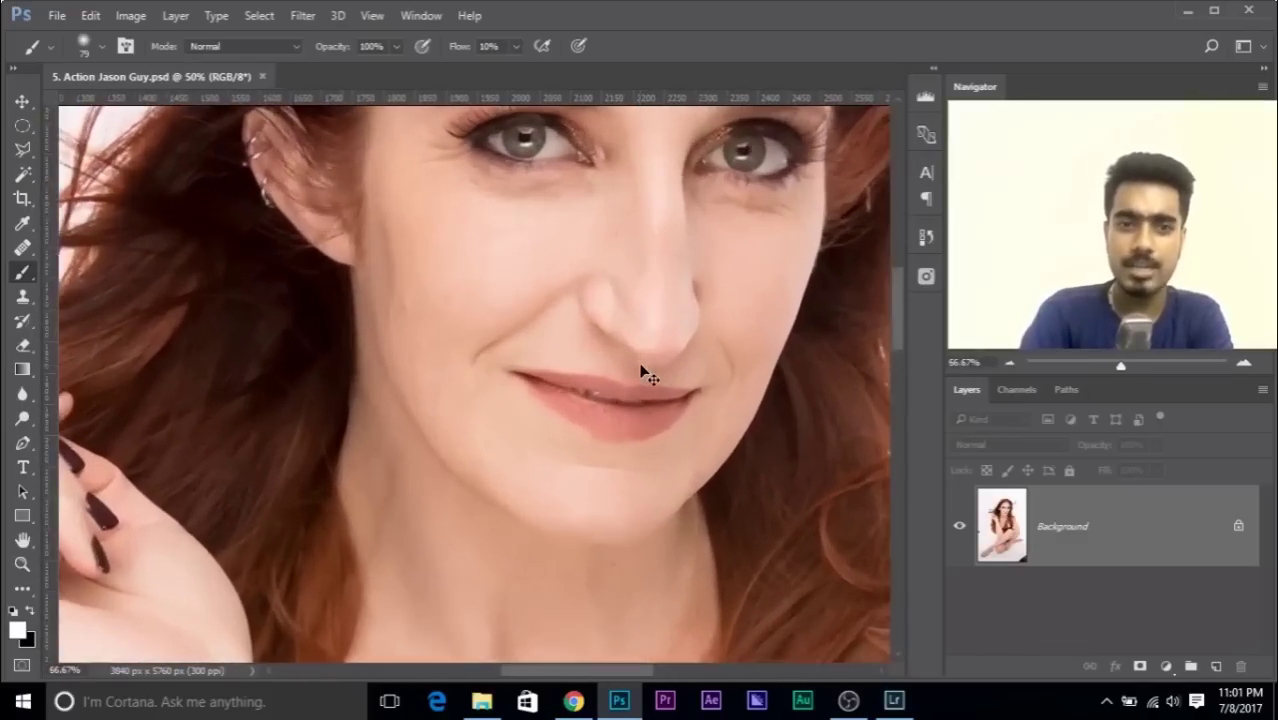
pyautogui.moveTo(639, 288); pyautogui.dragTo(542, 351)
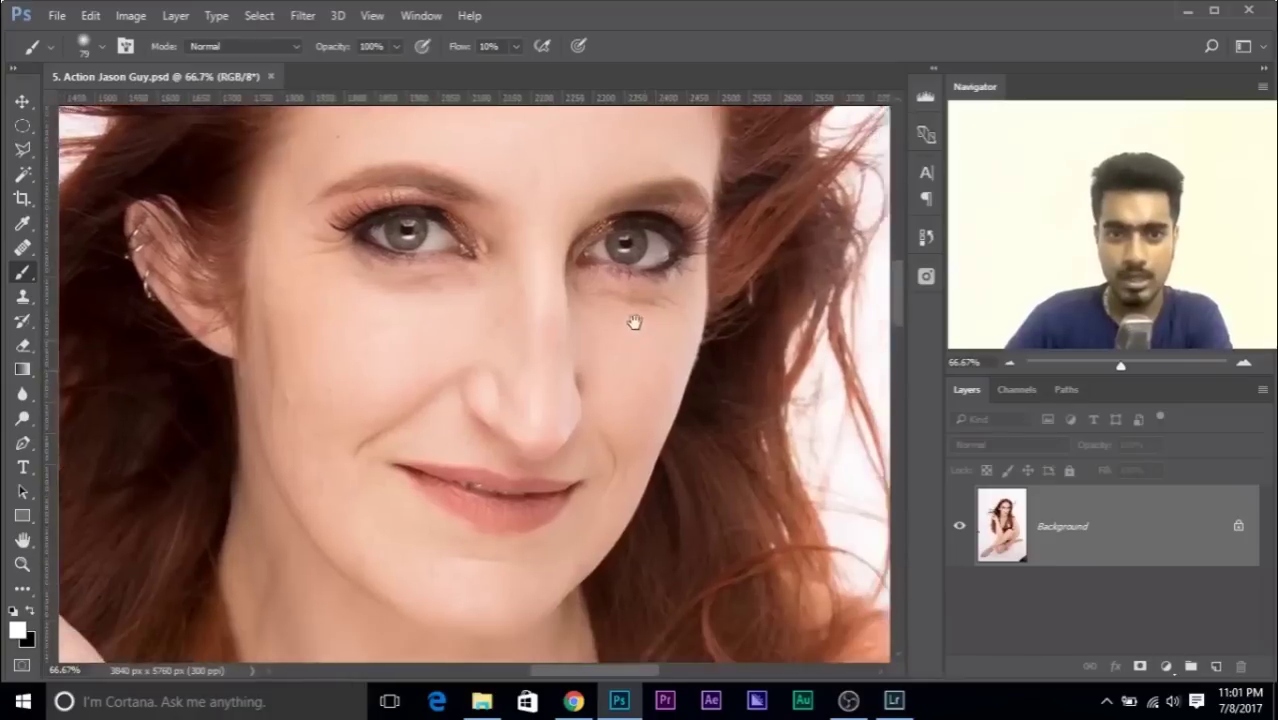
pyautogui.moveTo(666, 334); pyautogui.dragTo(605, 337)
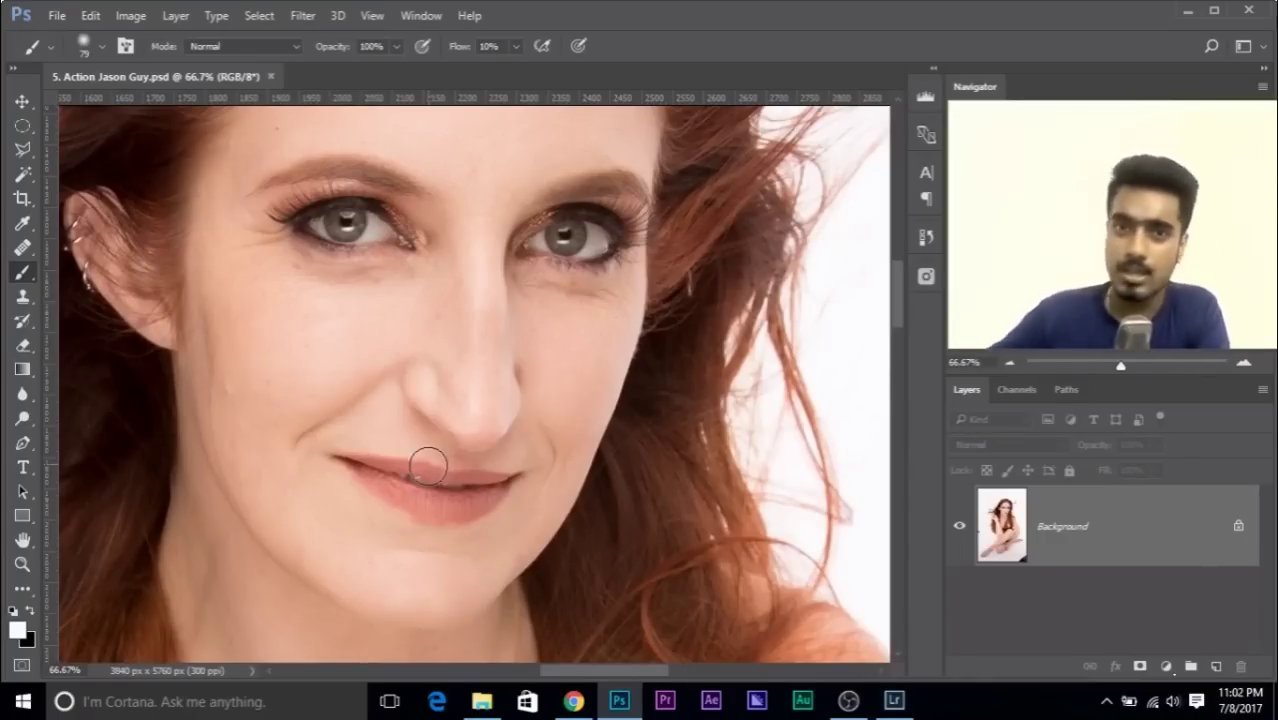
pyautogui.scroll(-1, 430, 500)
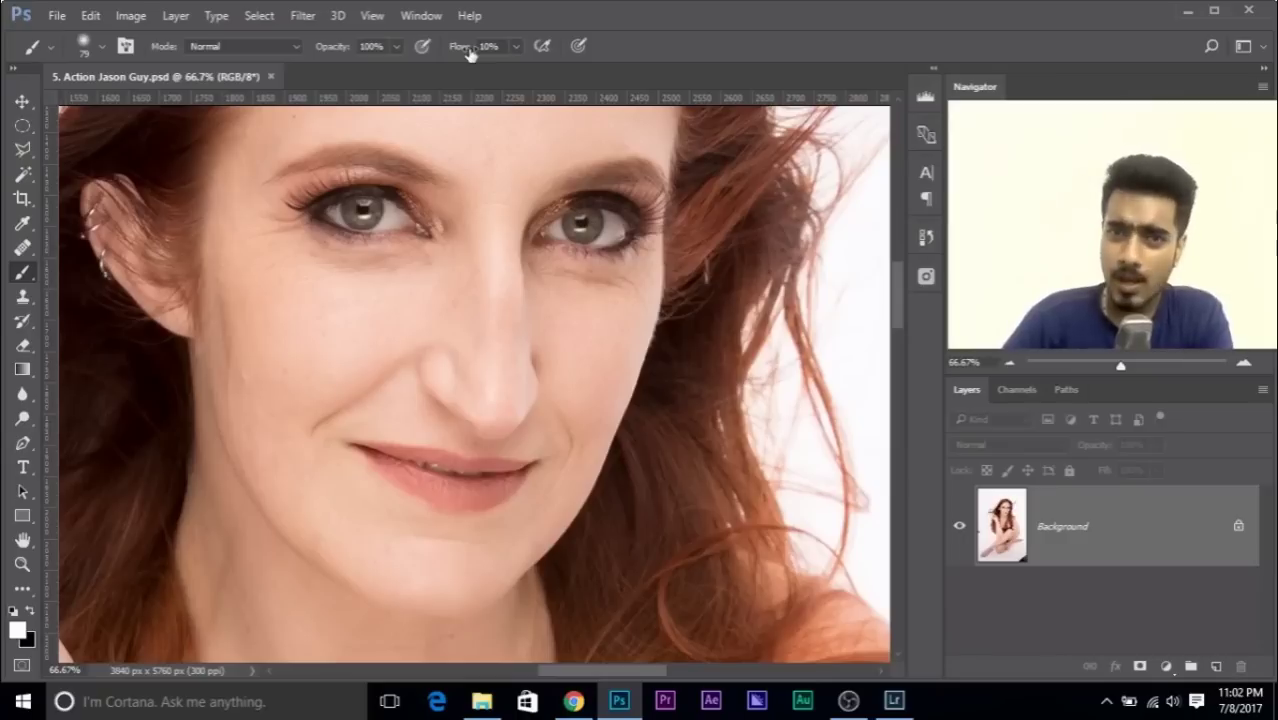
# - Play the Skin Smooth action from the Portrait Retouching set on the portrait's Background layer
pyautogui.click(426, 15)
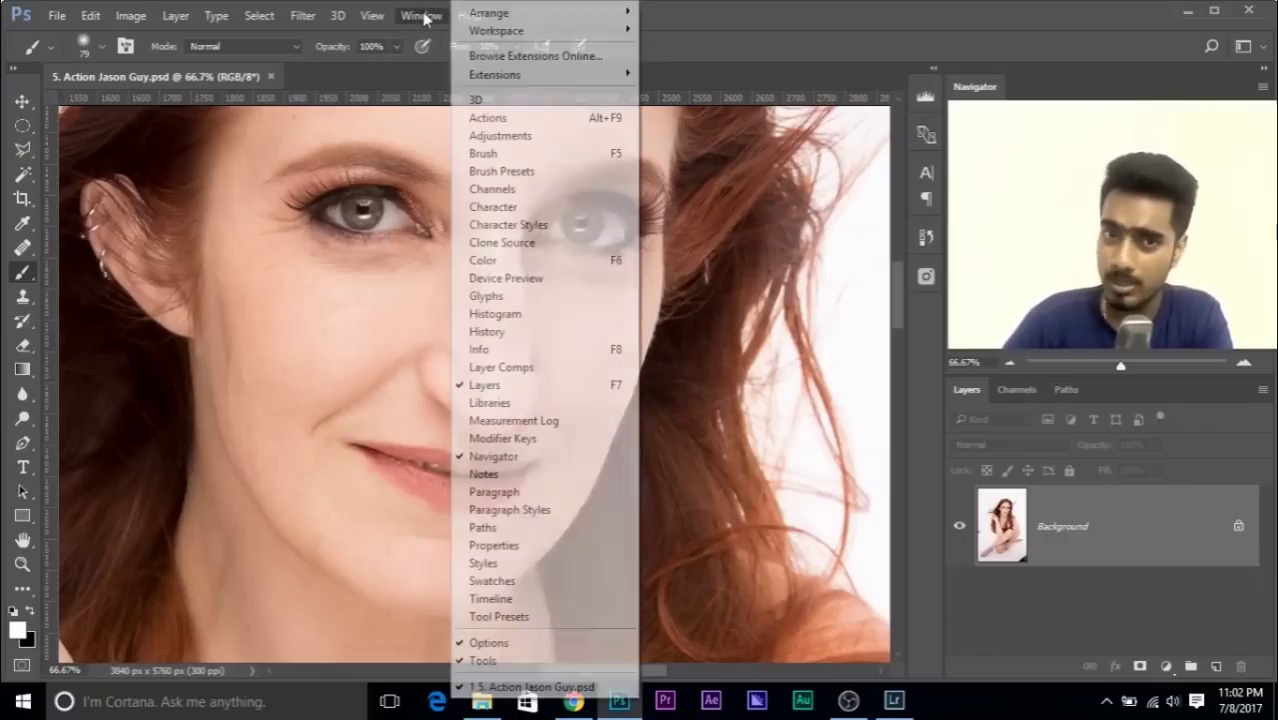
pyautogui.click(503, 119)
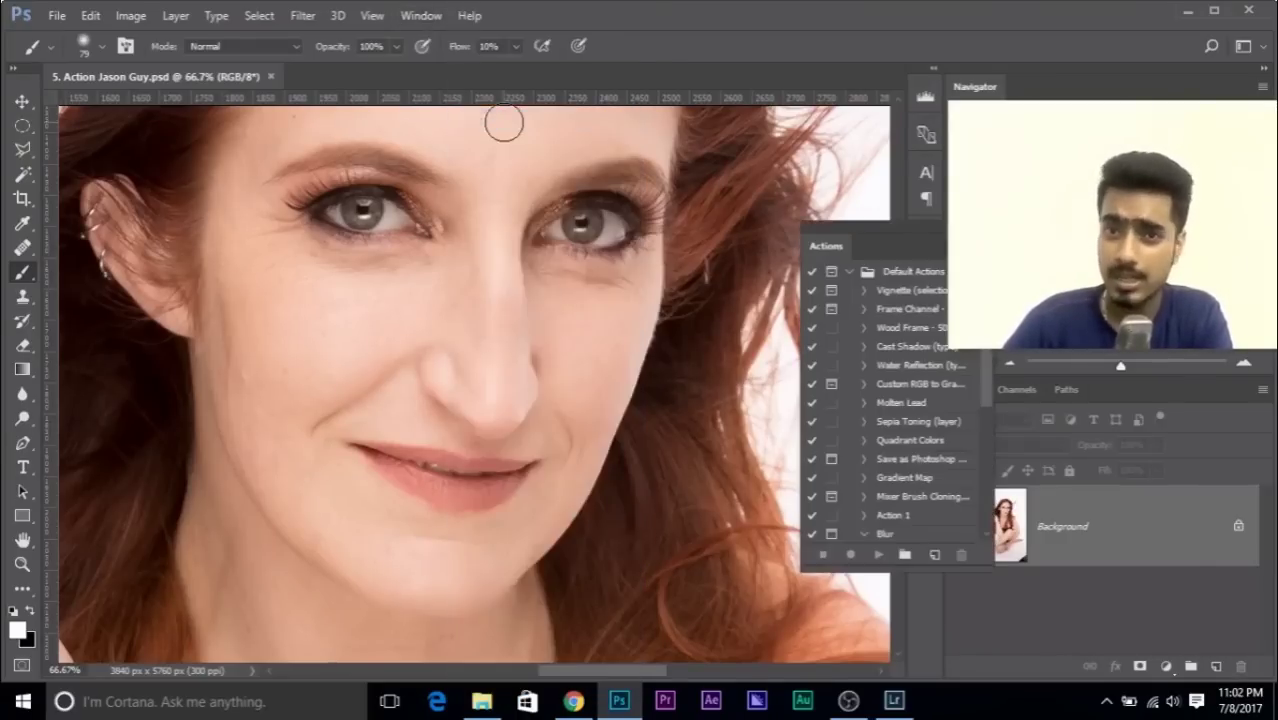
pyautogui.moveTo(826, 245); pyautogui.dragTo(733, 236)
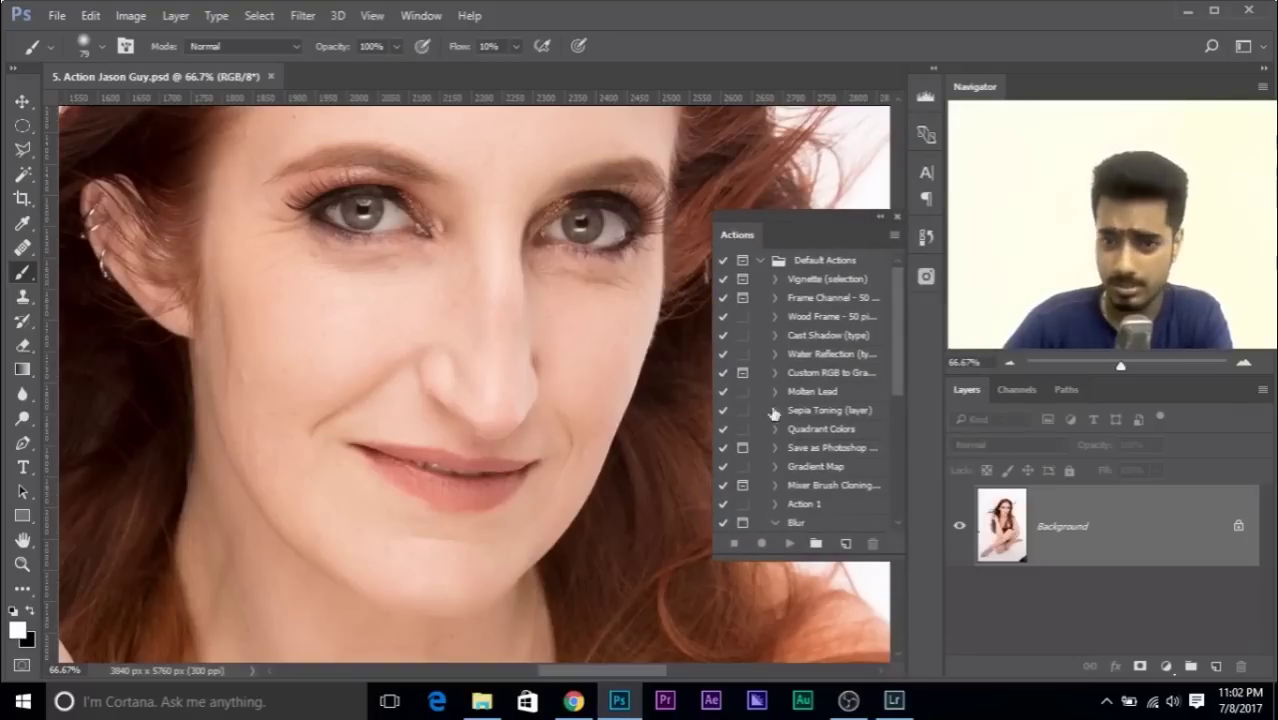
pyautogui.scroll(-3, 783, 412)
pyautogui.scroll(-4, 783, 412)
pyautogui.scroll(1, 781, 399)
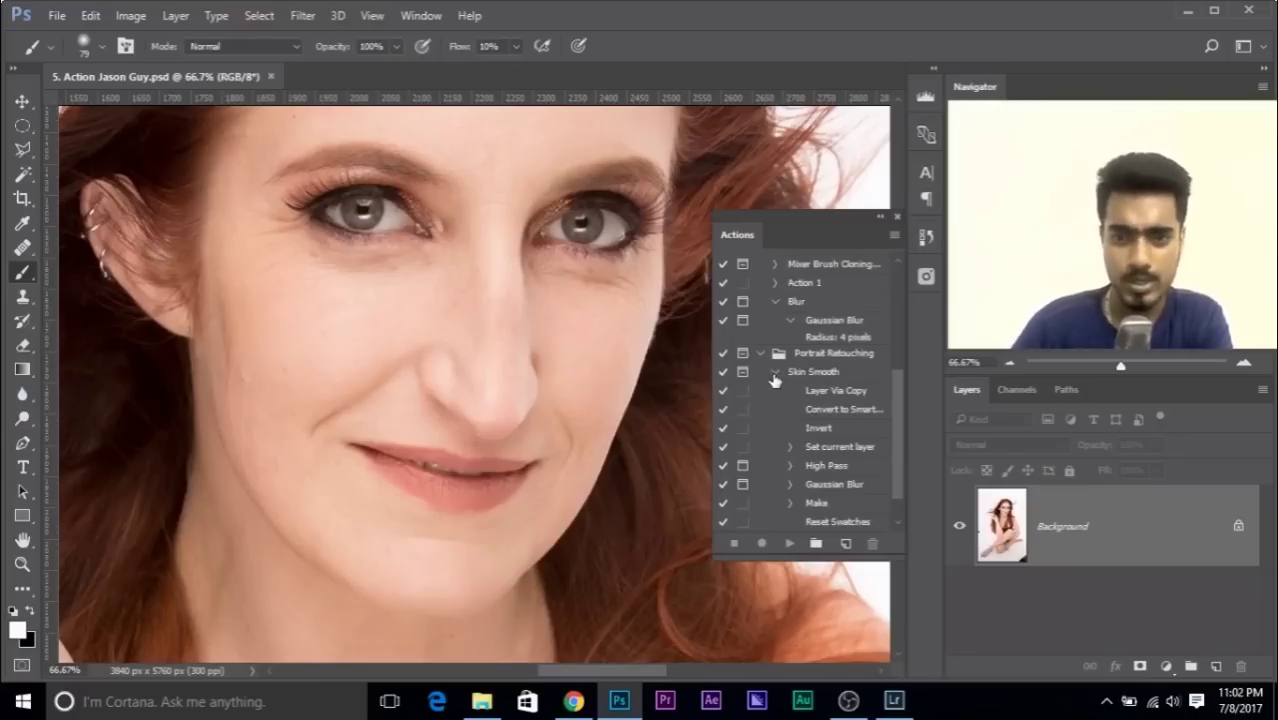
pyautogui.click(774, 374)
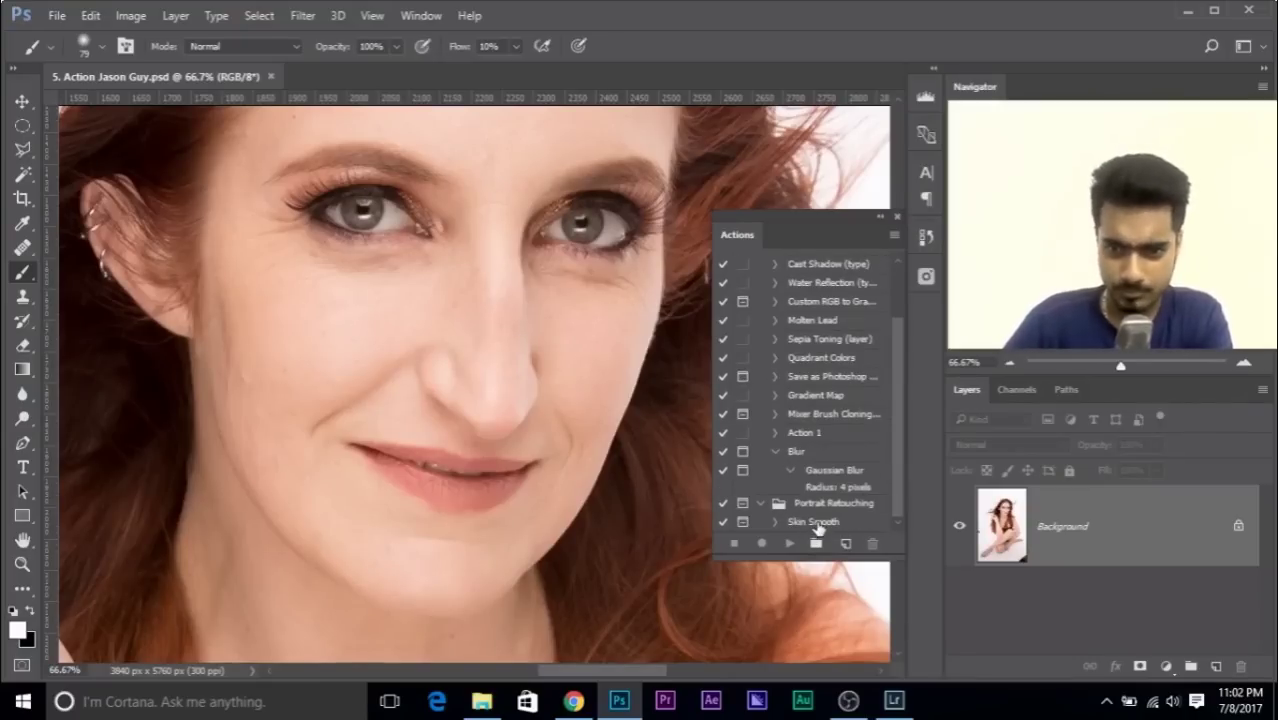
pyautogui.click(818, 524)
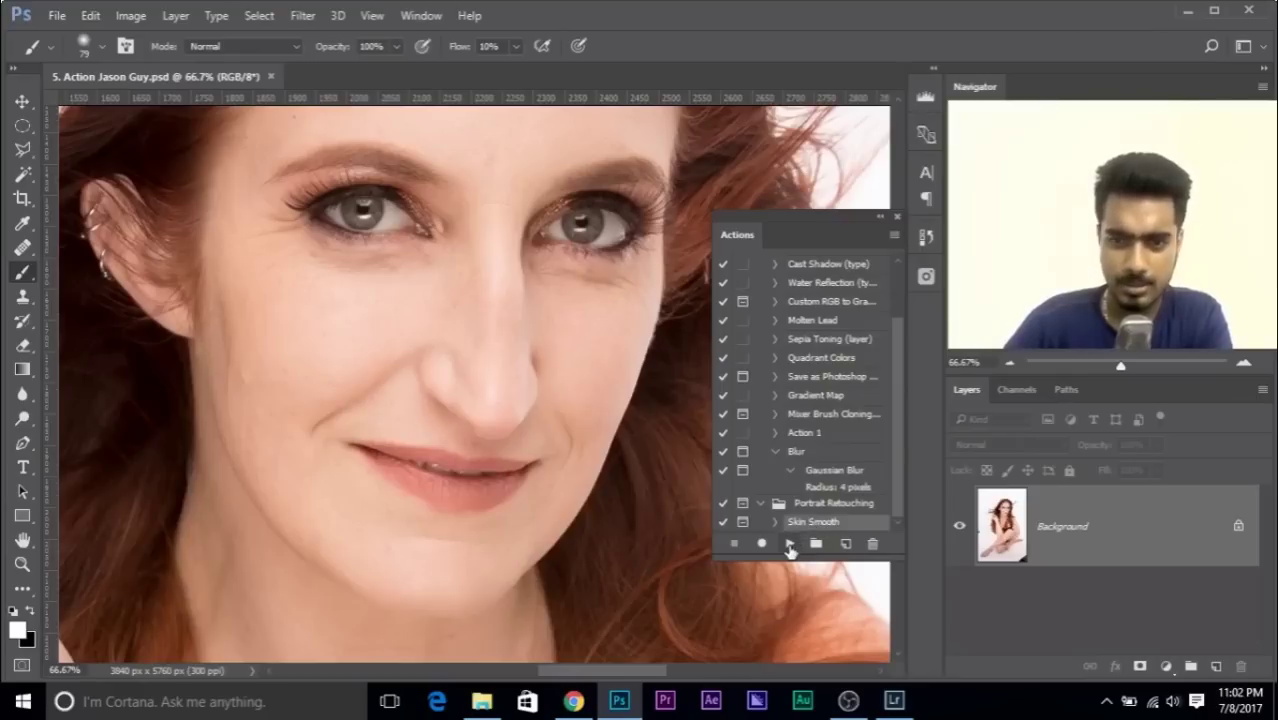
pyautogui.click(789, 545)
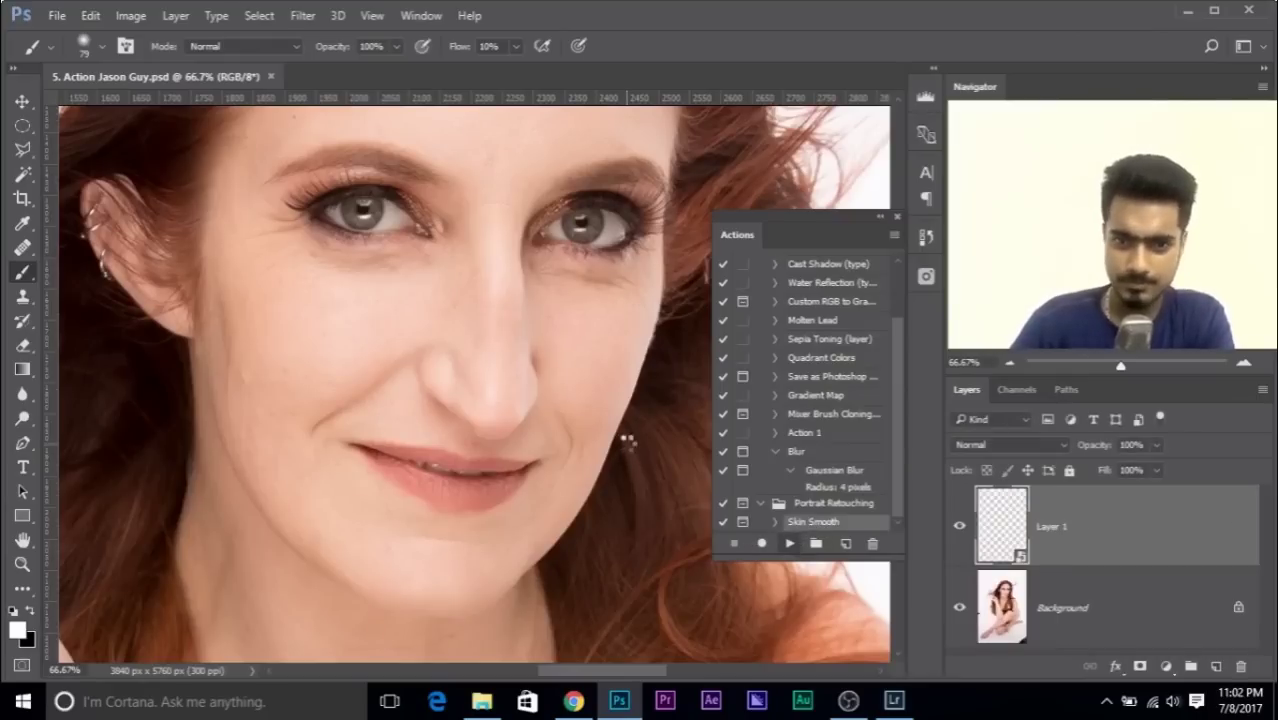
# - Try lower High Pass radii while checking the face, and apply the filter with a radius of 9 pixels
pyautogui.moveTo(759, 178); pyautogui.dragTo(569, 170)
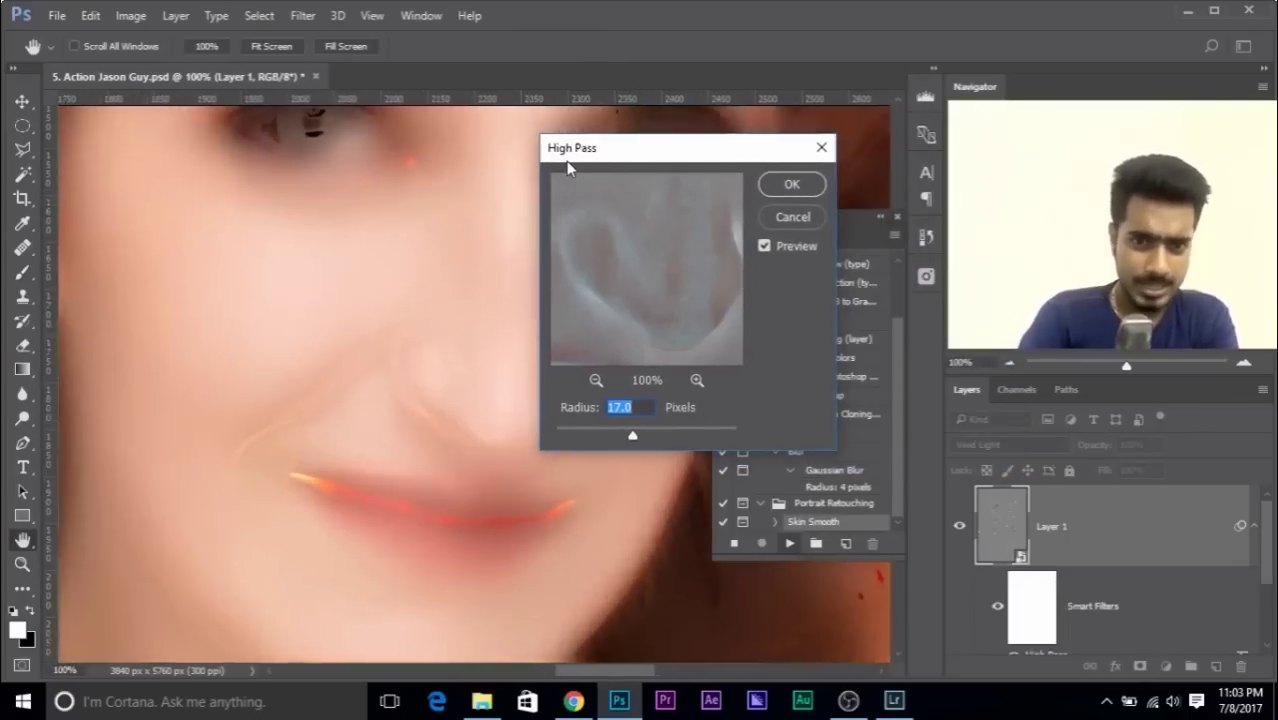
pyautogui.hotkey('ctrl', '+')
pyautogui.hotkey('ctrl', '-')
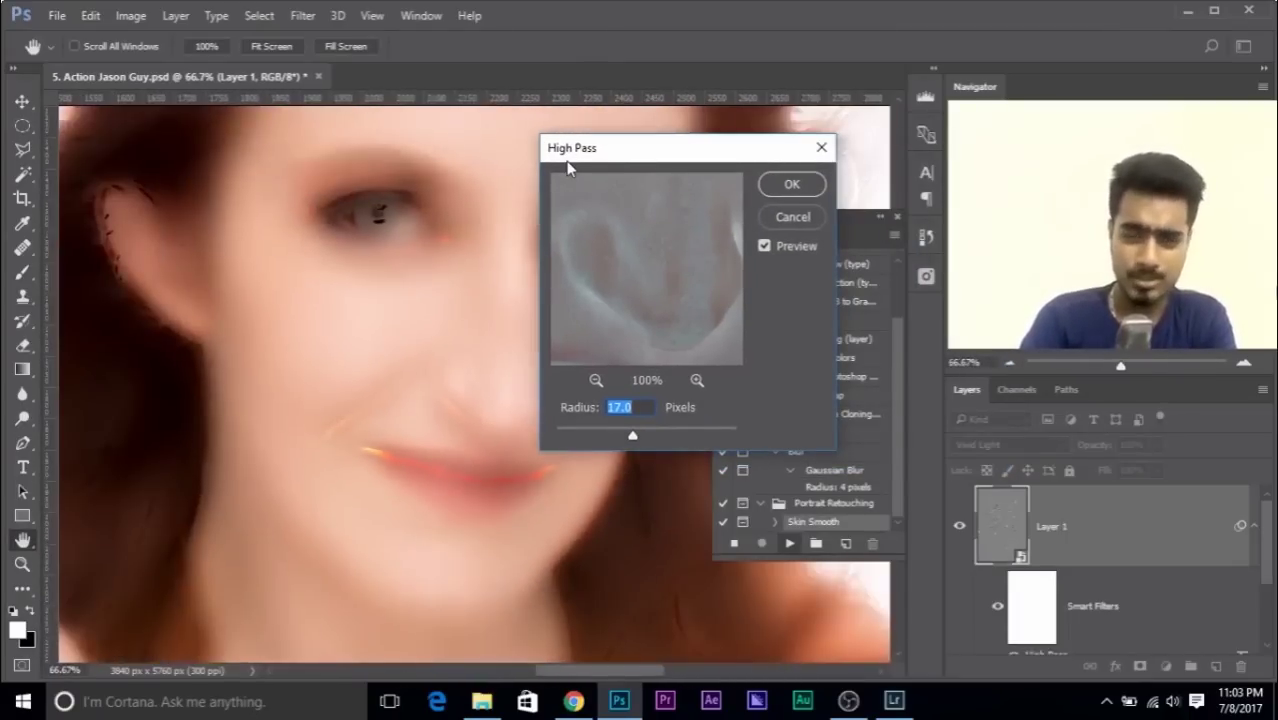
pyautogui.moveTo(622, 157); pyautogui.dragTo(706, 172)
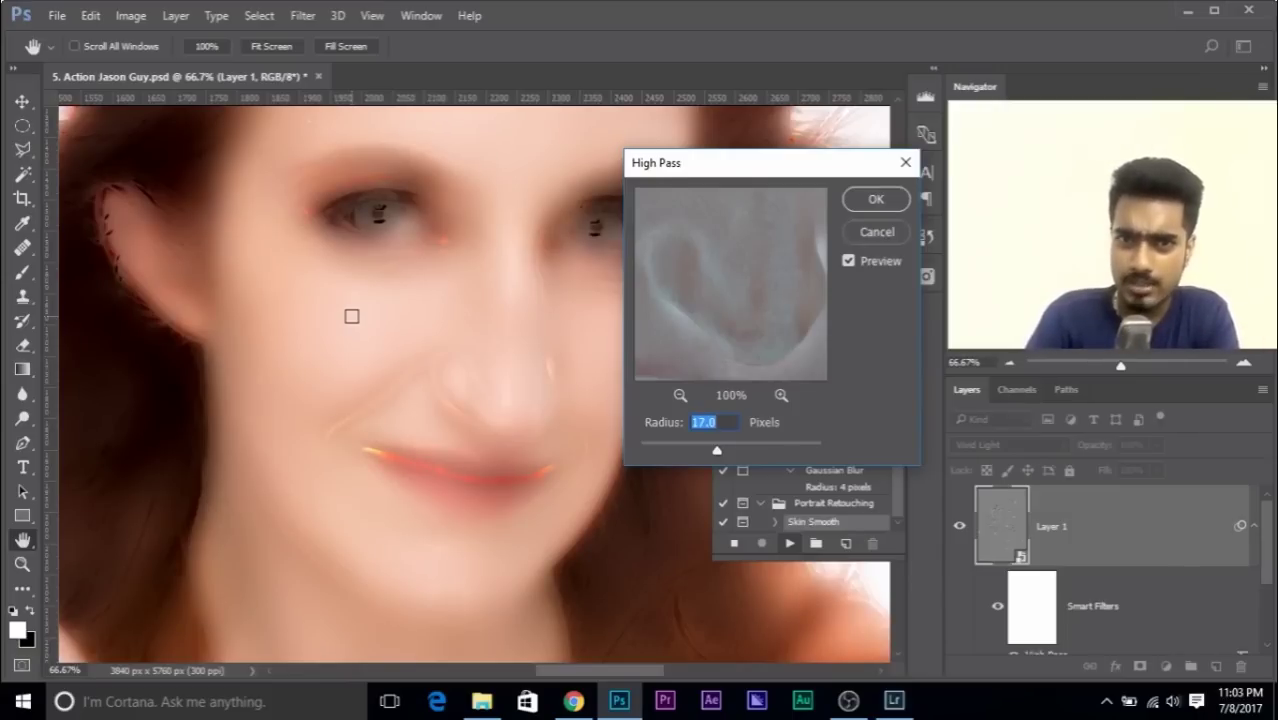
pyautogui.click(667, 450)
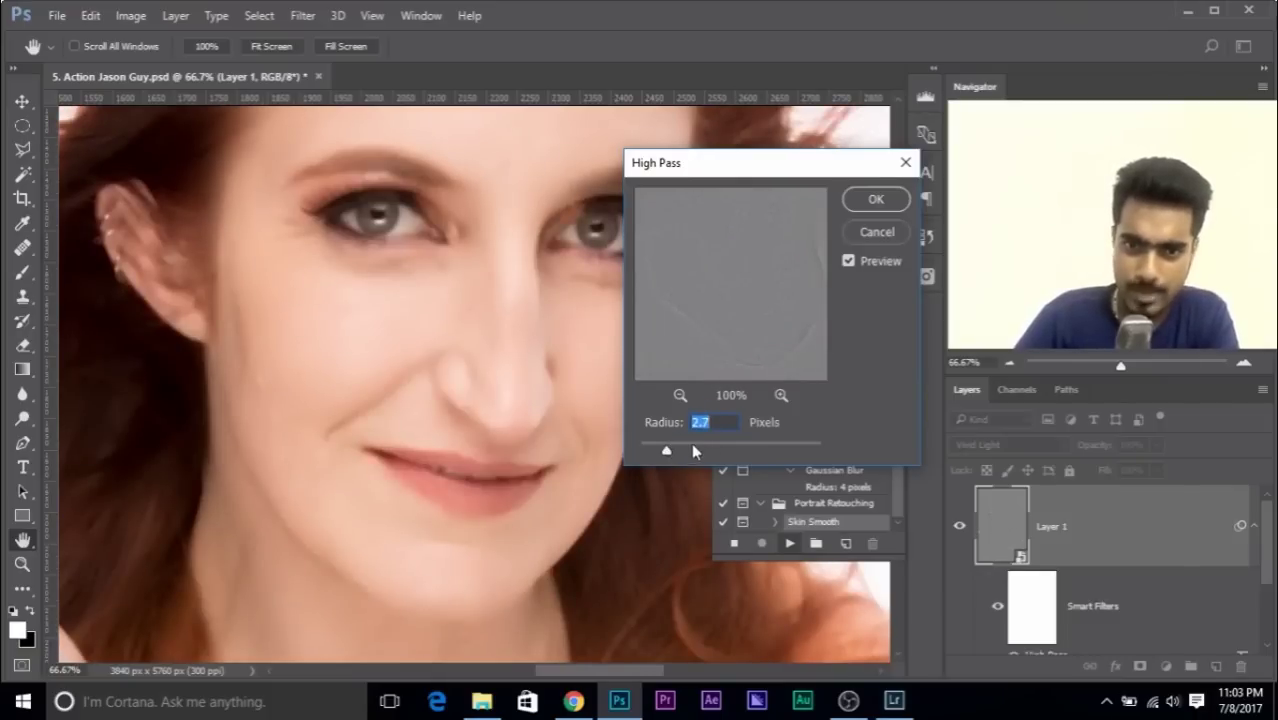
pyautogui.moveTo(670, 452)
pyautogui.mouseDown()
pyautogui.moveTo(717, 452)
pyautogui.moveTo(690, 454)
pyautogui.mouseUp()
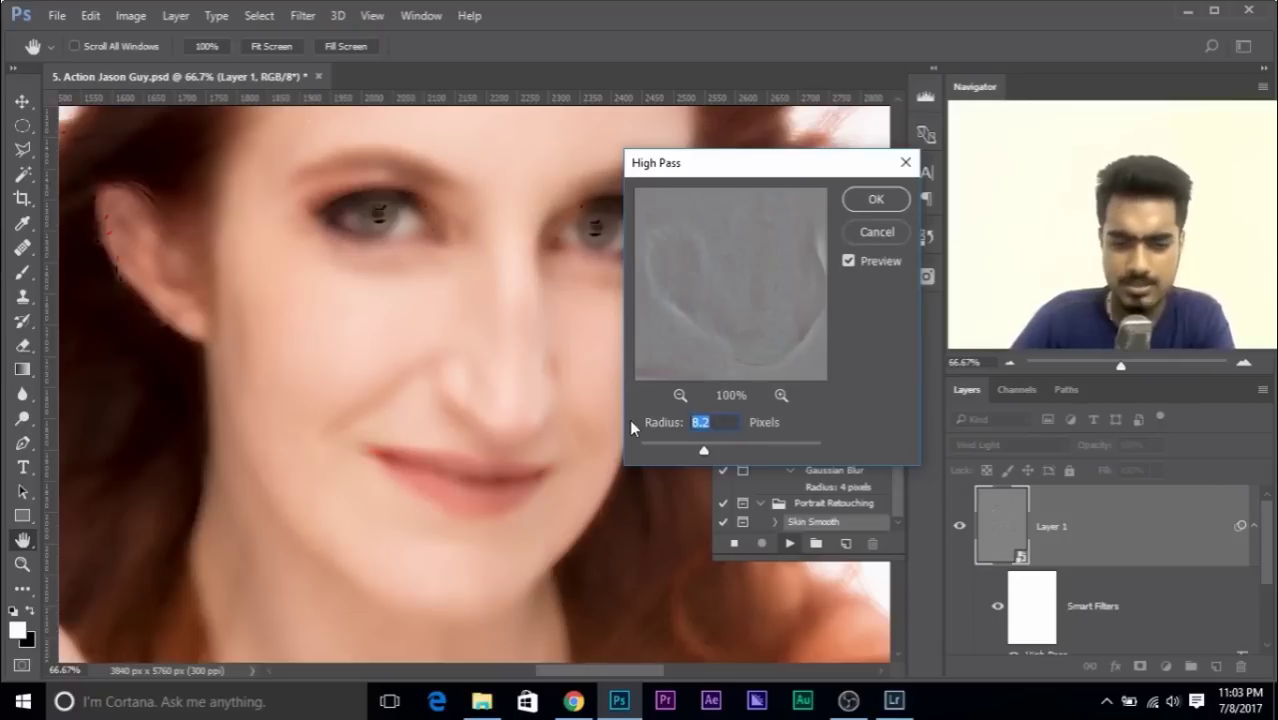
pyautogui.write('9')
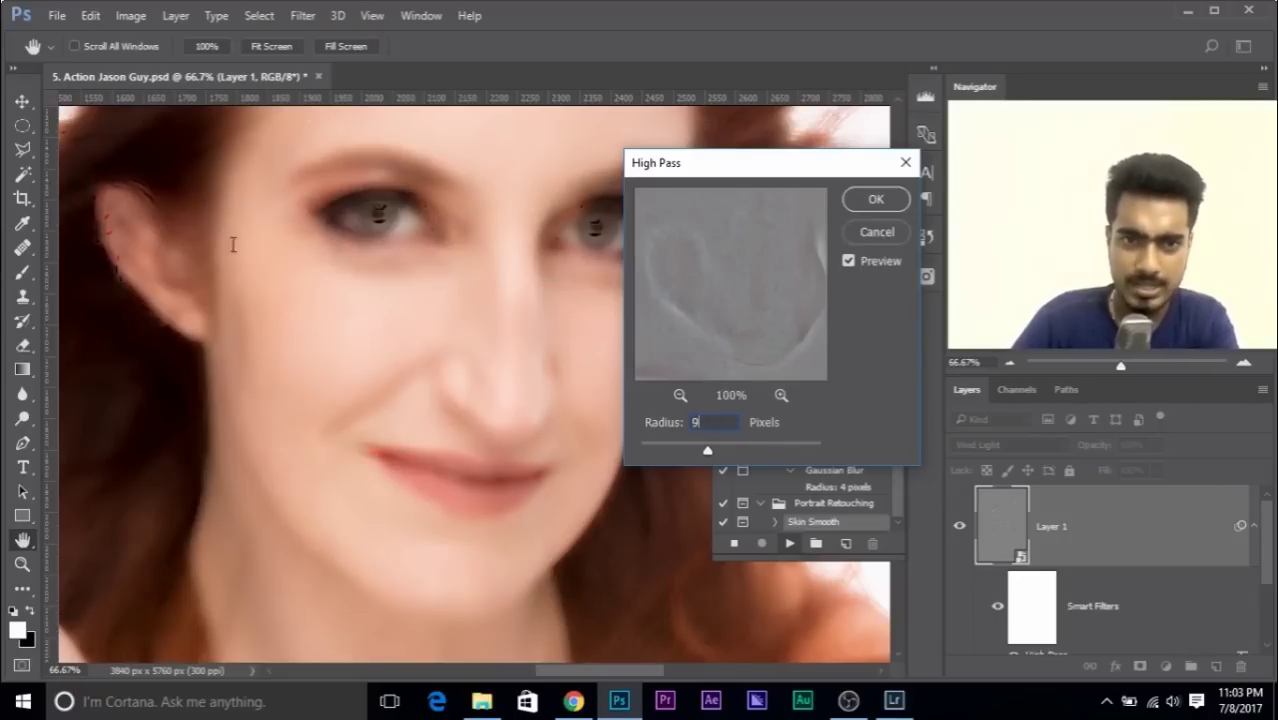
pyautogui.moveTo(430, 207); pyautogui.dragTo(382, 328)
pyautogui.moveTo(532, 255); pyautogui.dragTo(440, 292)
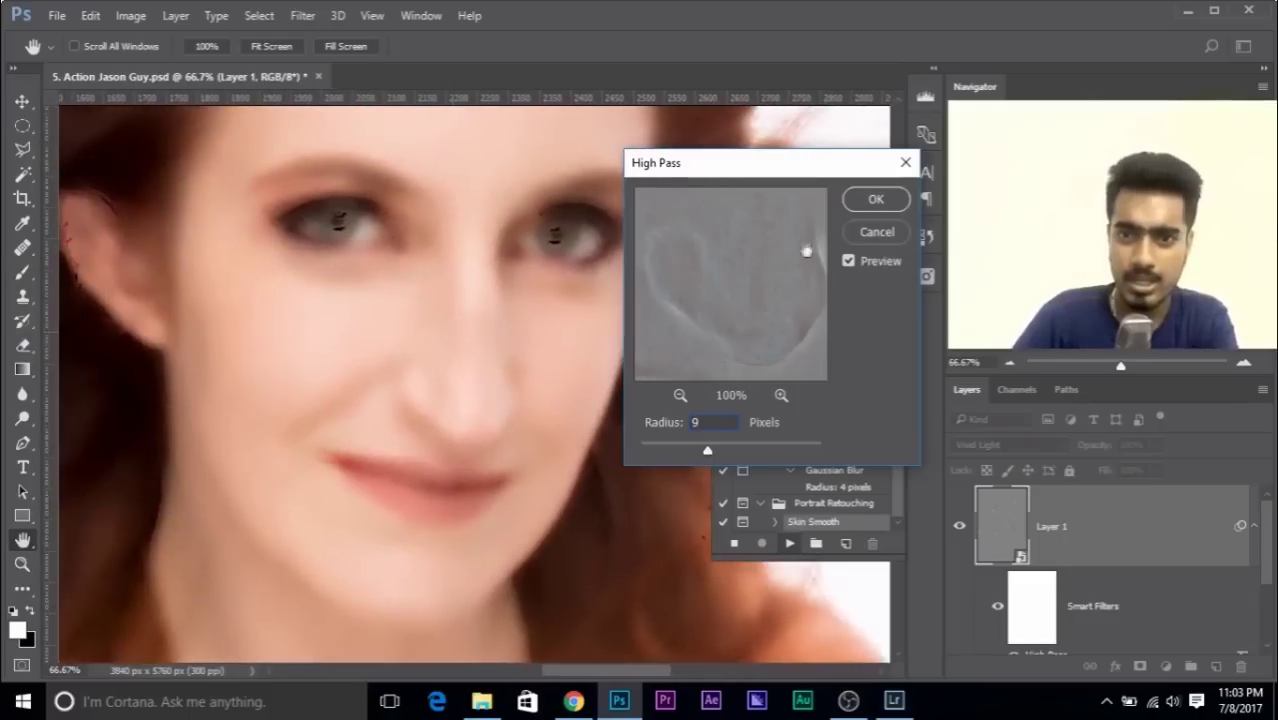
pyautogui.click(875, 200)
# - Try Gaussian Blur radii of 1.5, 121.5 and 0.8 pixels while checking their effect on the facial skin
pyautogui.moveTo(920, 229); pyautogui.dragTo(647, 212)
pyautogui.hotkey('ctrl', '+')
pyautogui.hotkey('ctrl', '+')
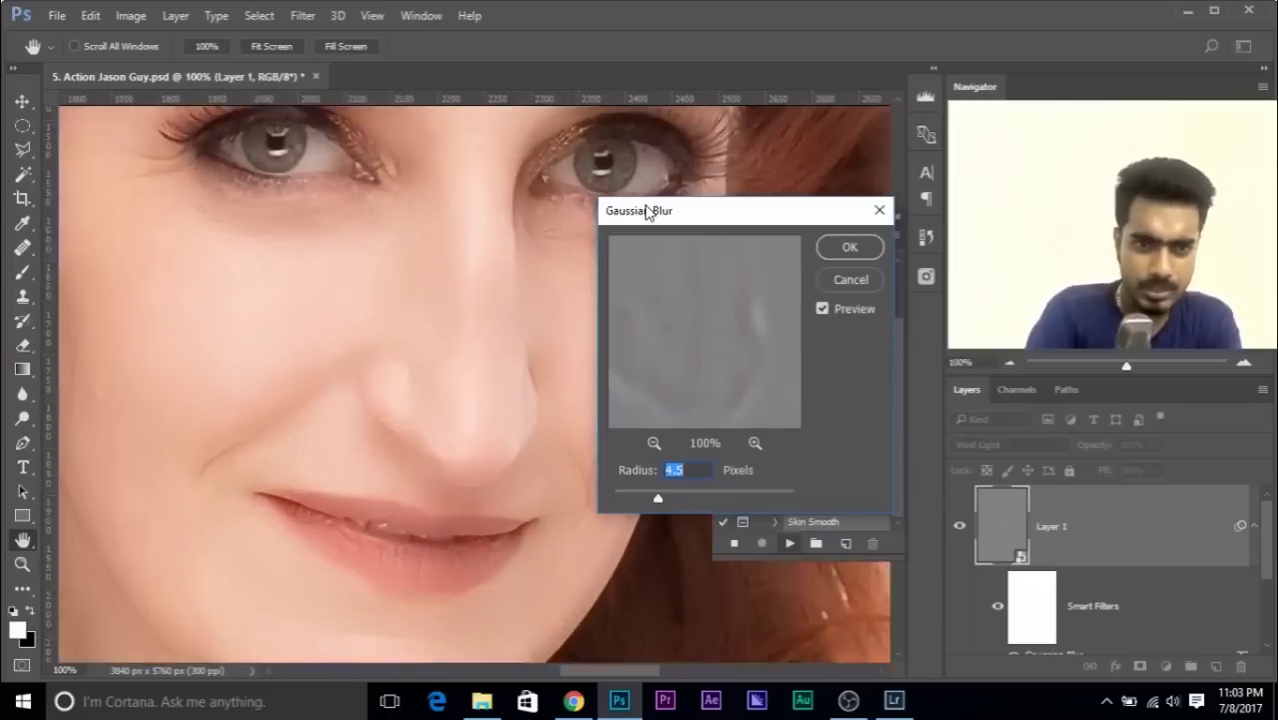
pyautogui.moveTo(308, 271); pyautogui.dragTo(627, 500)
pyautogui.hotkey('ctrl', '-')
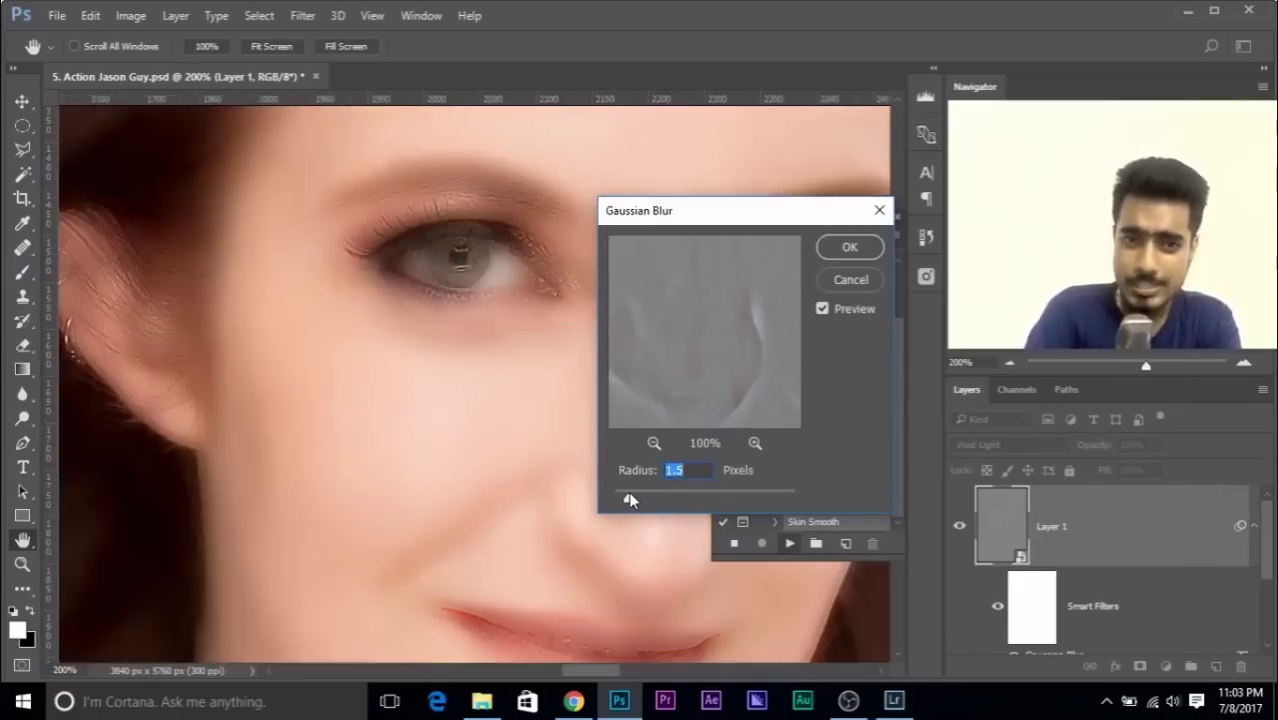
pyautogui.moveTo(515, 457); pyautogui.dragTo(459, 397)
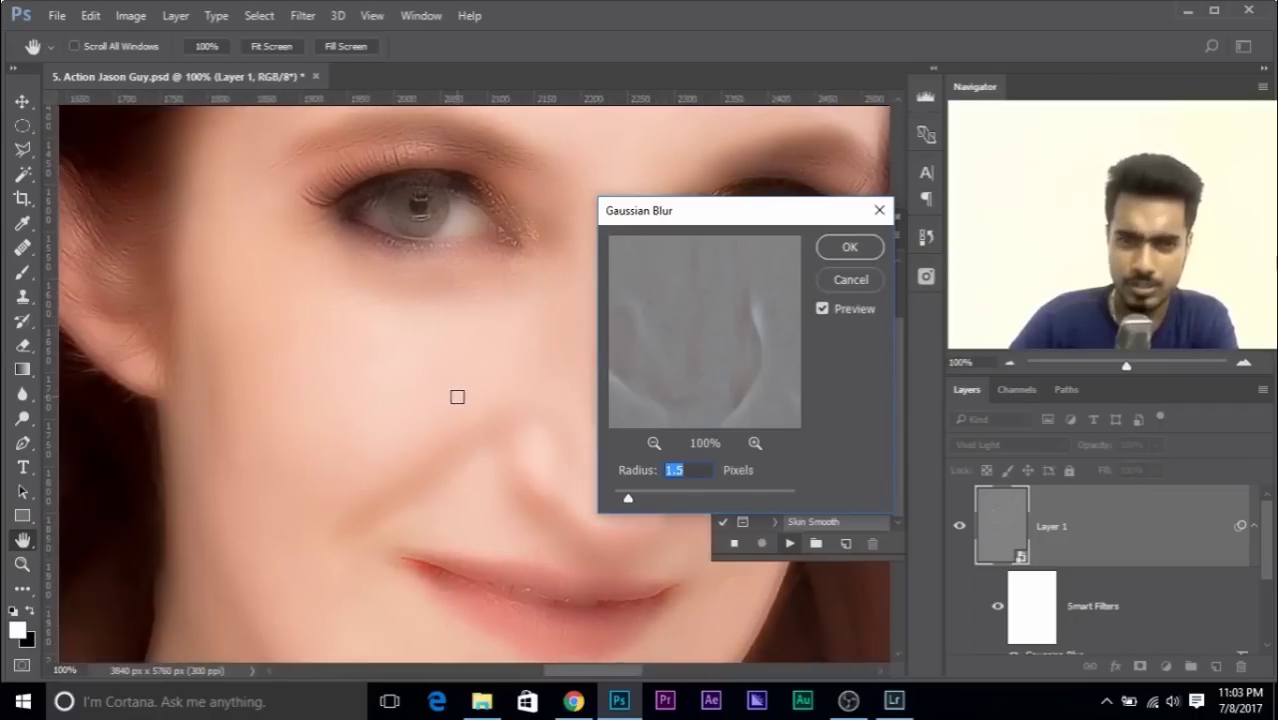
pyautogui.click(736, 494)
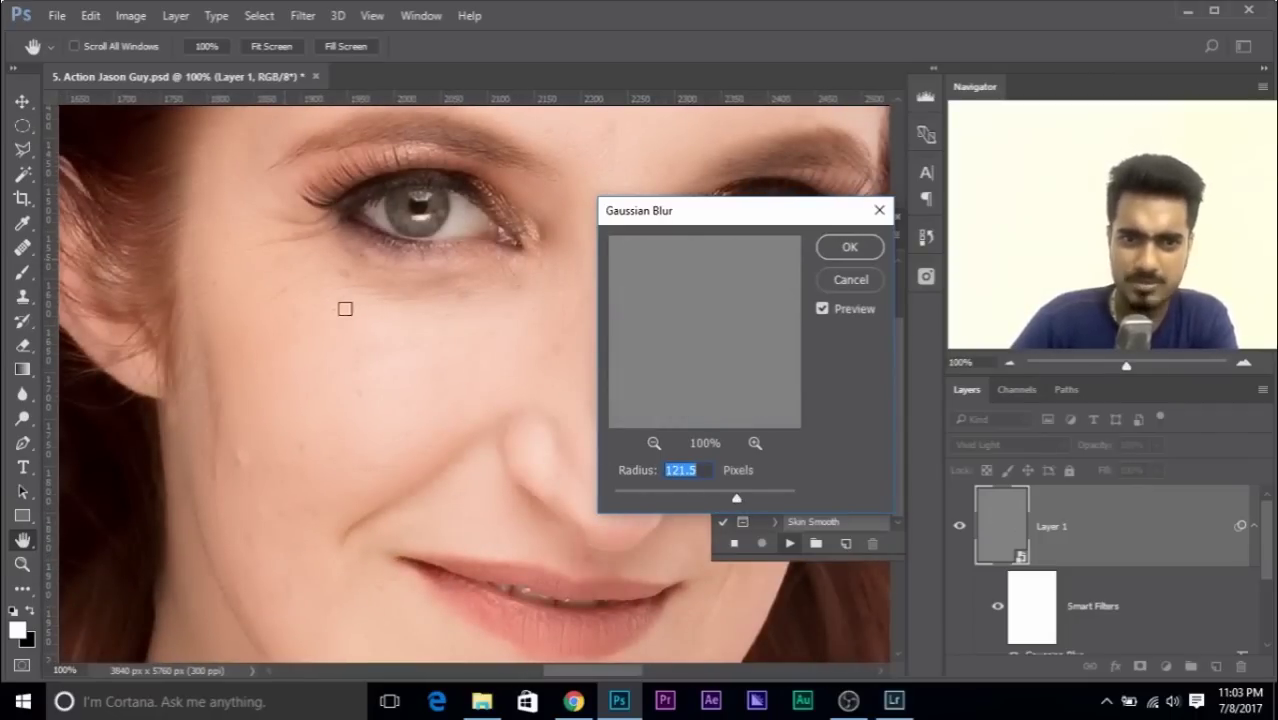
pyautogui.click(619, 497)
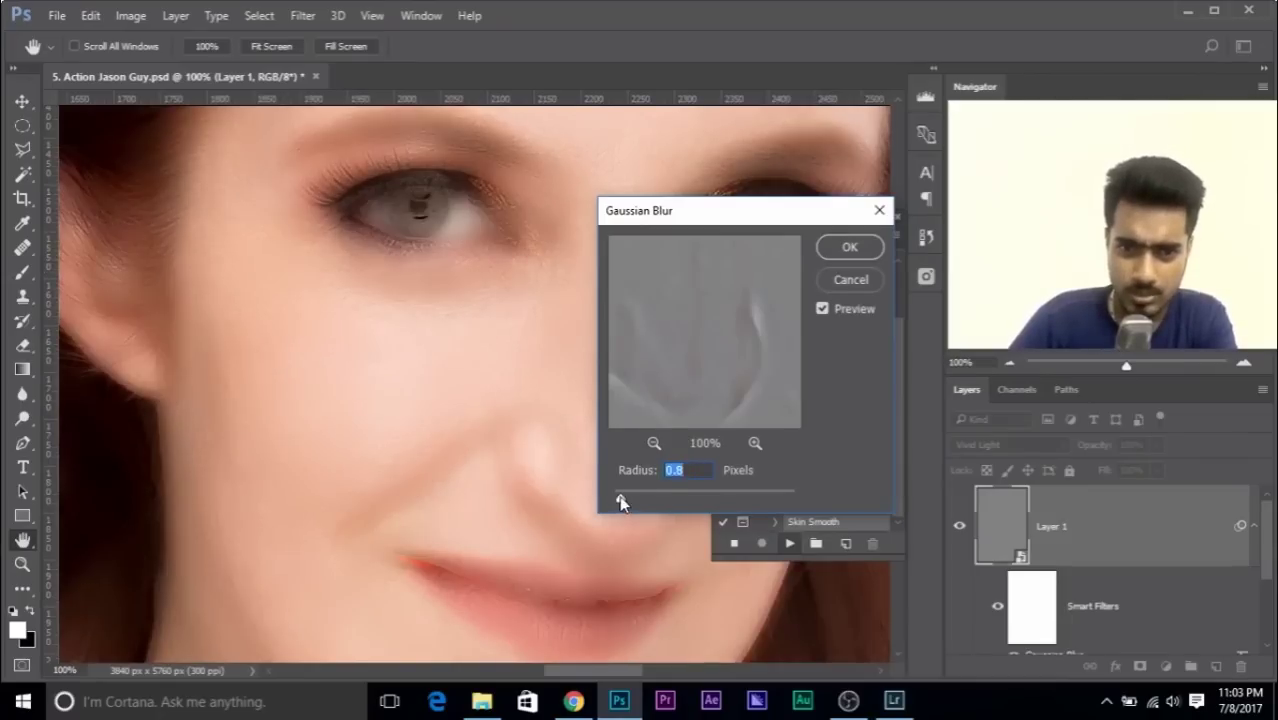
# - Set the Gaussian Blur radius to 2.8 pixels and apply the filter to Layer 1
pyautogui.moveTo(619, 496); pyautogui.dragTo(639, 497)
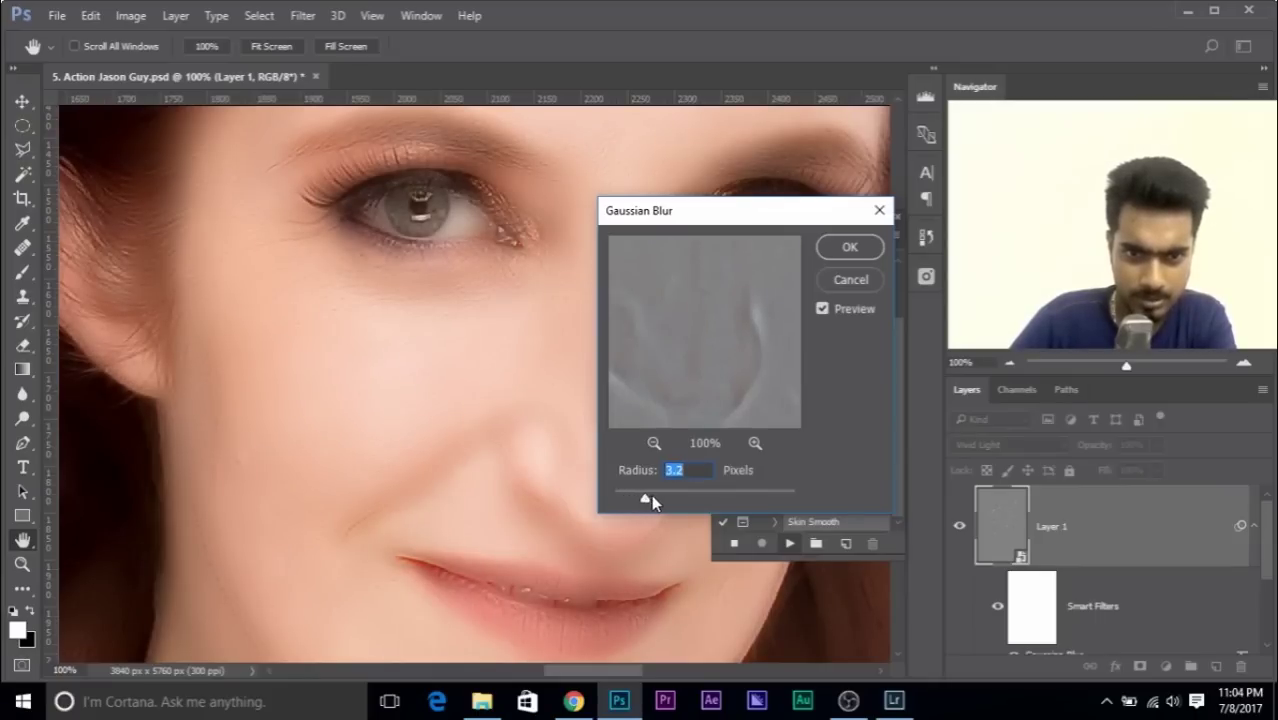
pyautogui.moveTo(651, 494); pyautogui.dragTo(636, 490)
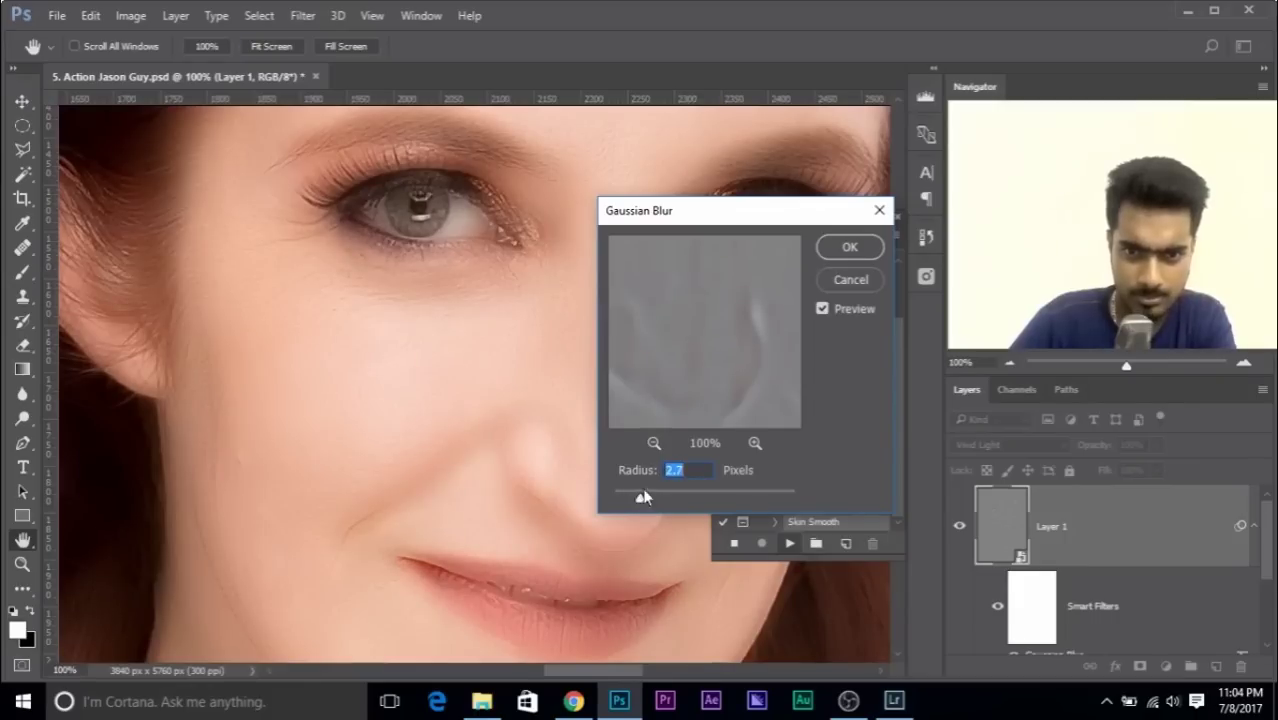
pyautogui.write('2.8')
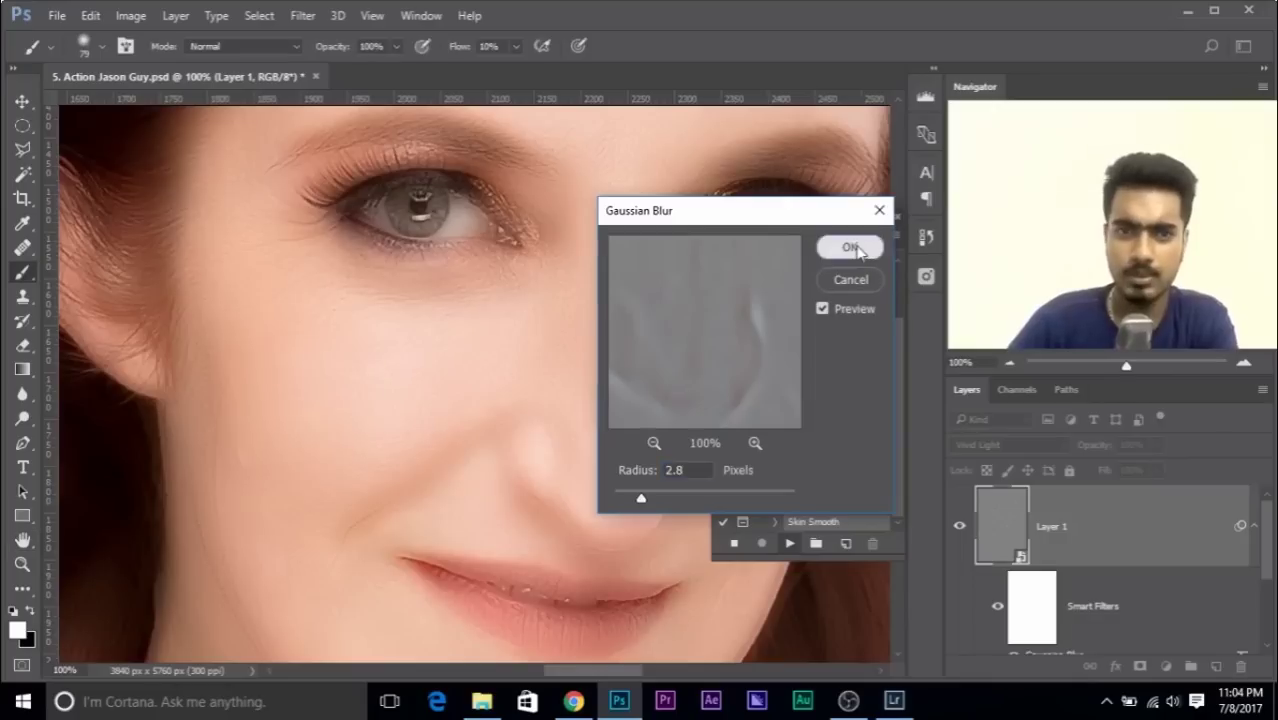
pyautogui.click(849, 248)
# - Paint white on Layer 1's black mask over the cheeks at 100% brush flow, and reduce the brush size to 45 px
pyautogui.press('b')
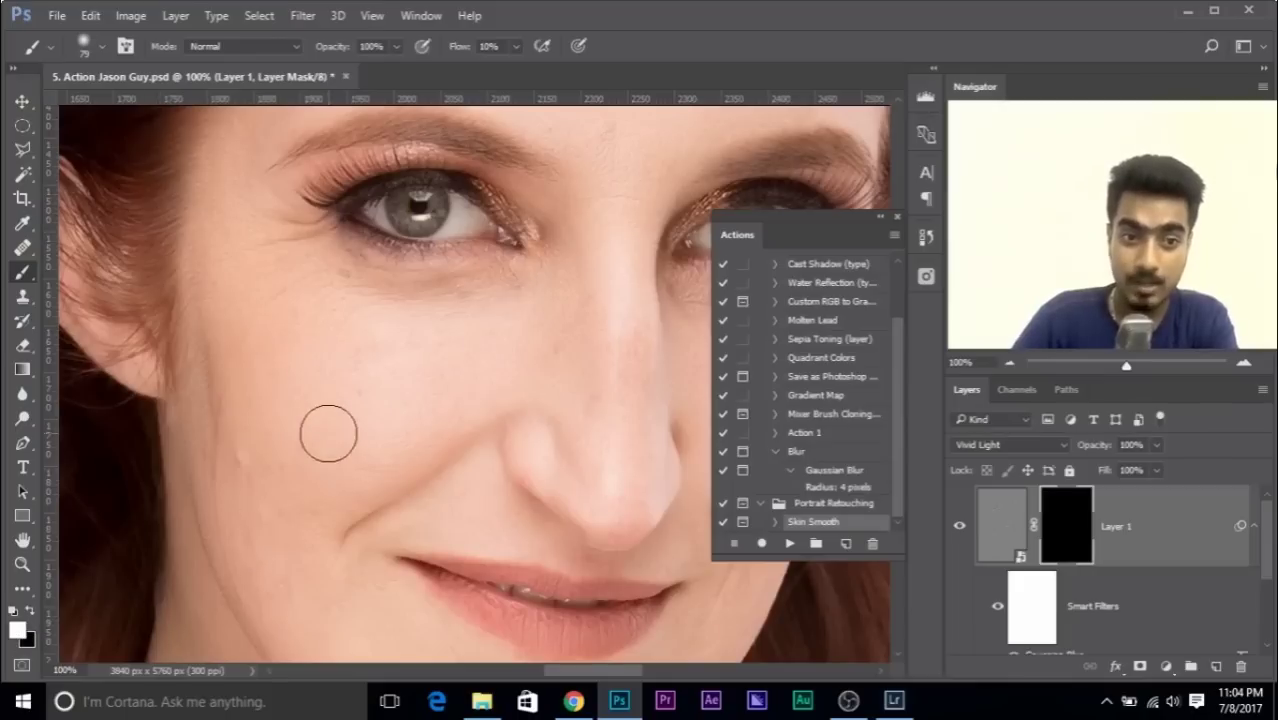
pyautogui.click(516, 47)
pyautogui.click(609, 70)
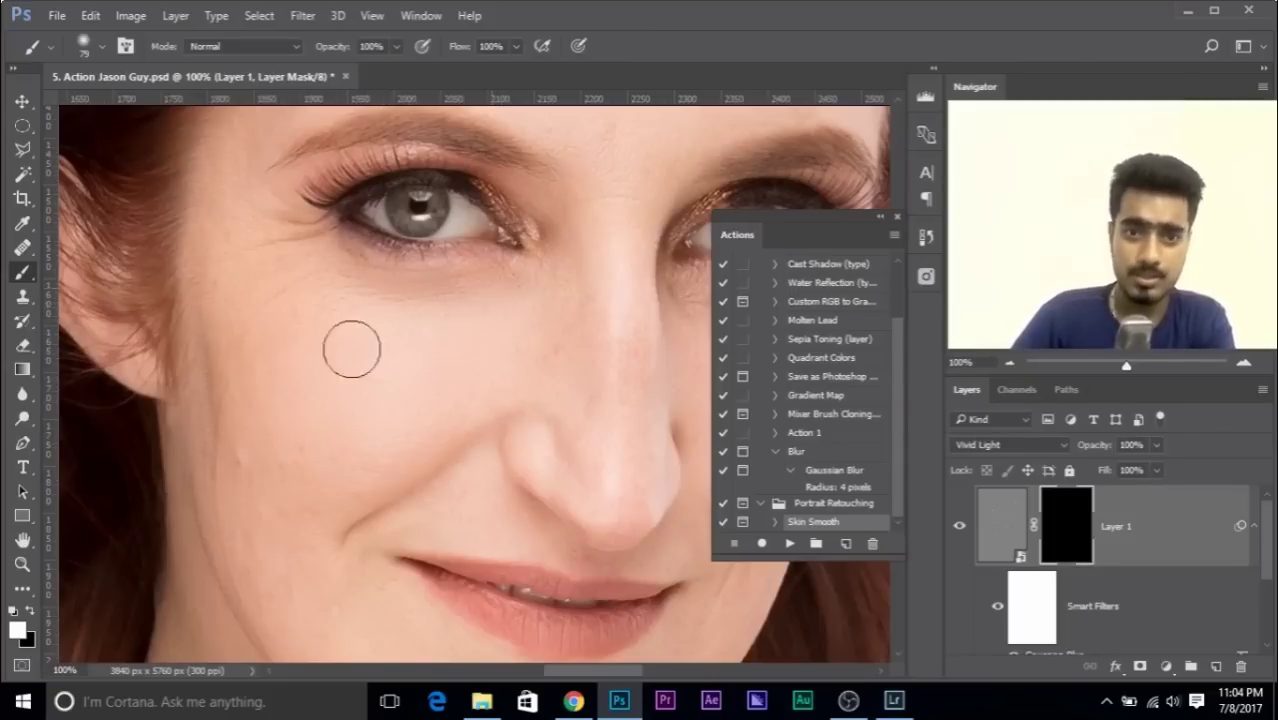
pyautogui.moveTo(267, 380)
pyautogui.mouseDown()
pyautogui.moveTo(271, 531)
pyautogui.moveTo(300, 591)
pyautogui.moveTo(257, 320)
pyautogui.moveTo(209, 308)
pyautogui.mouseUp()
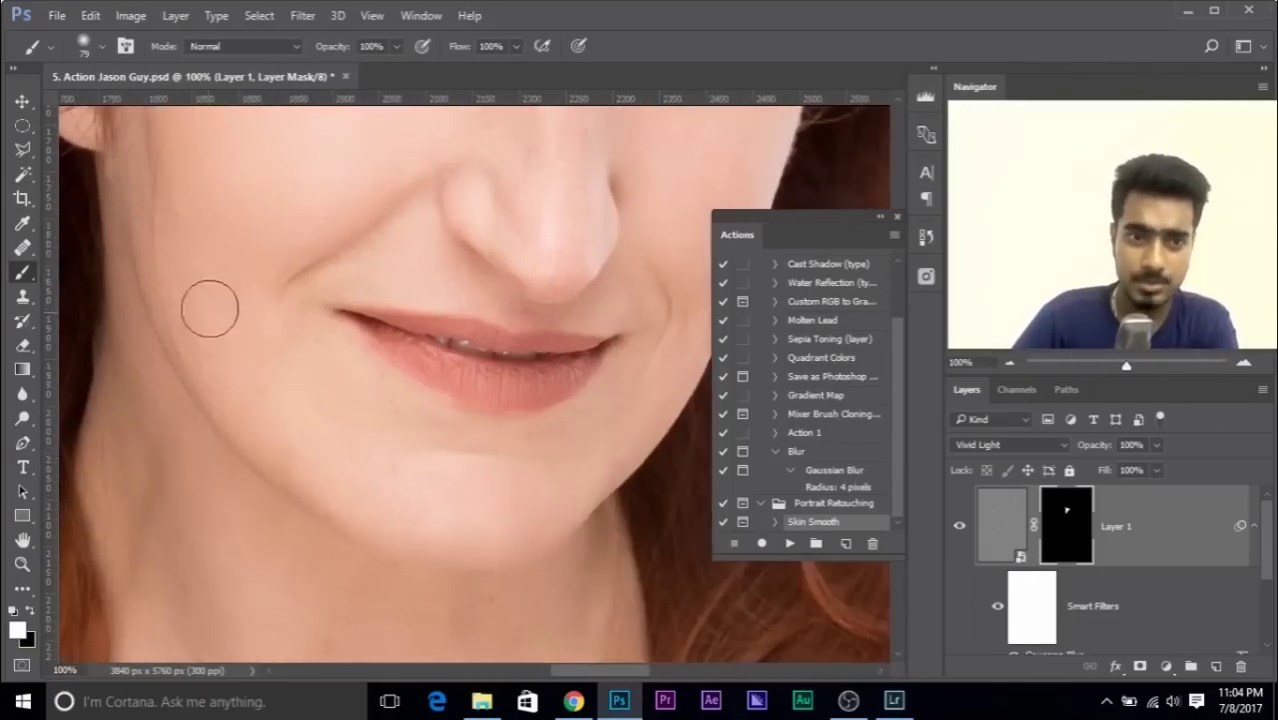
pyautogui.moveTo(578, 338); pyautogui.dragTo(394, 583)
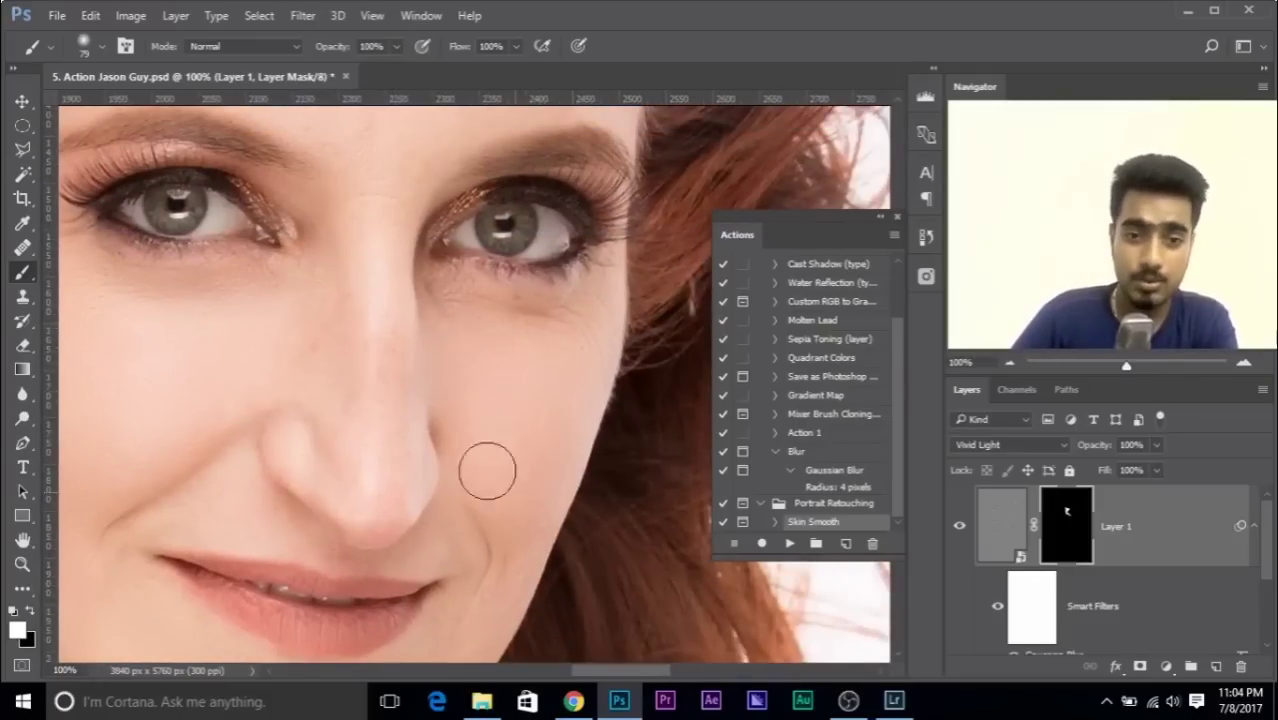
pyautogui.moveTo(507, 579); pyautogui.dragTo(557, 387)
pyautogui.rightClick(503, 505)
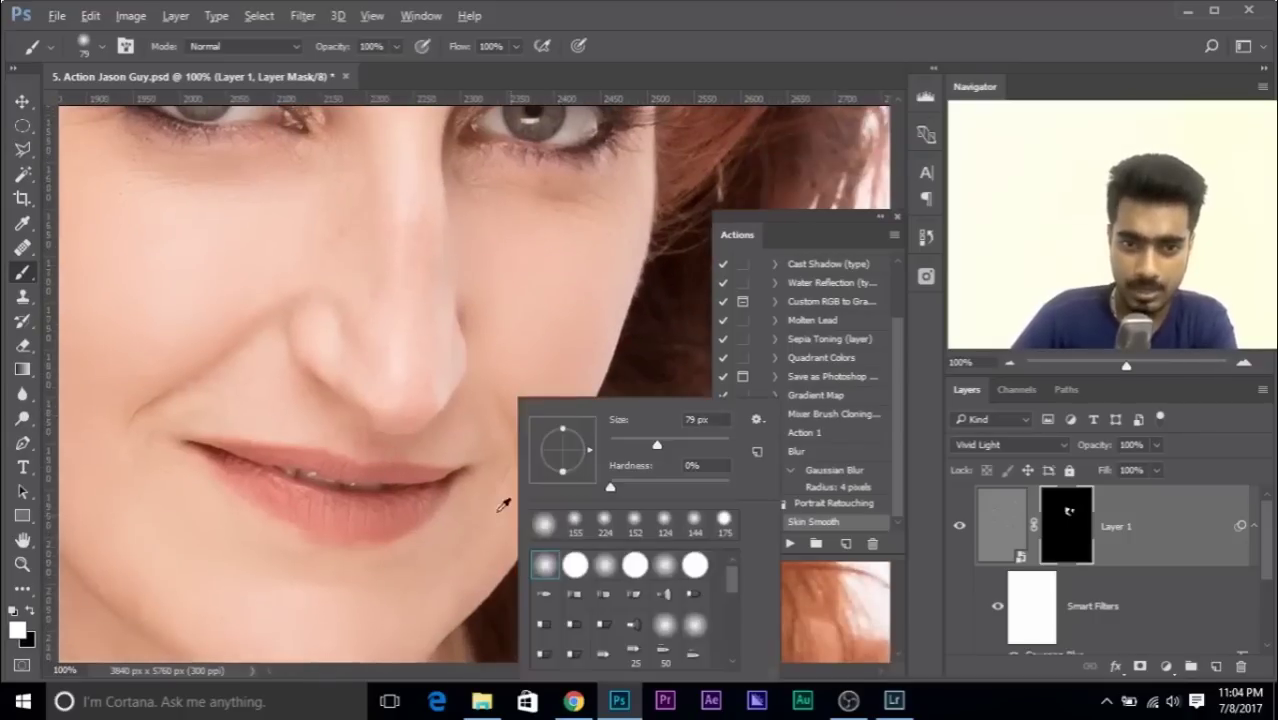
pyautogui.keyDown('alt'); pyautogui.rightClick(522, 343); pyautogui.keyUp('alt')
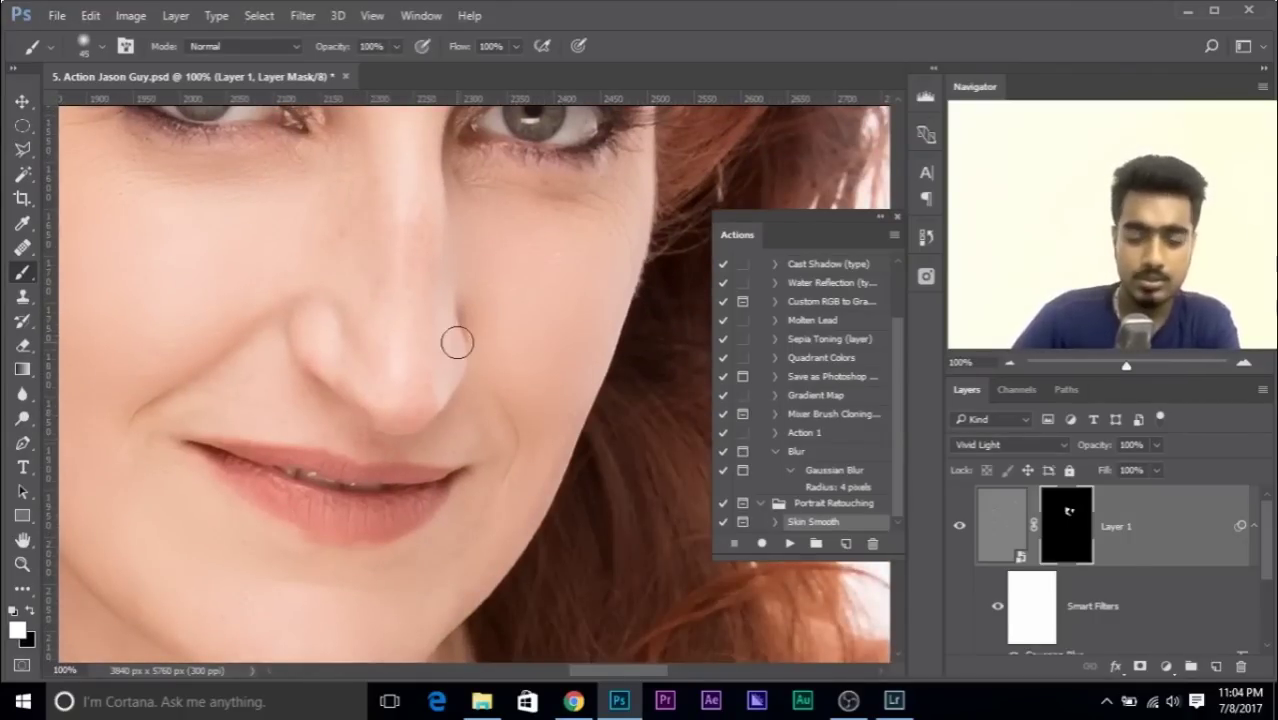
# - Compare the face with Layer 1 hidden and shown, at 50% and at 100% zoom
pyautogui.scroll(-2, 457, 348)
pyautogui.scroll(1, 465, 371)
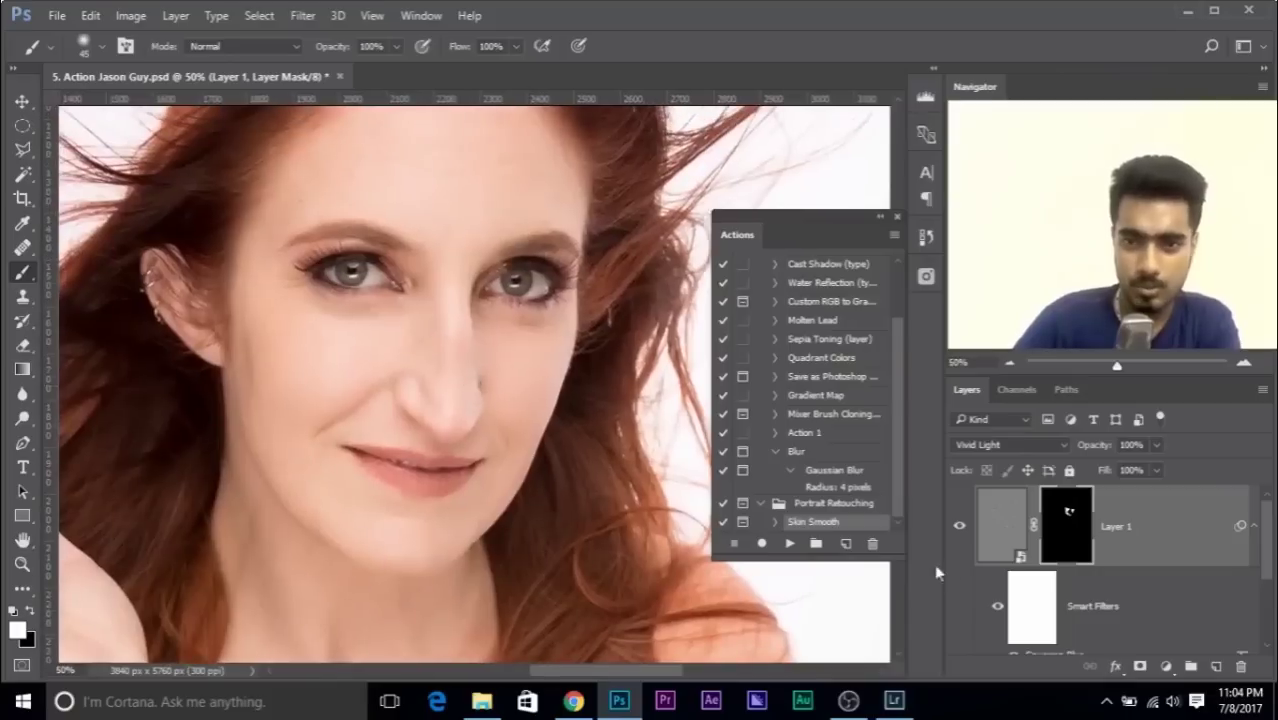
pyautogui.click(959, 526)
pyautogui.click(959, 527)
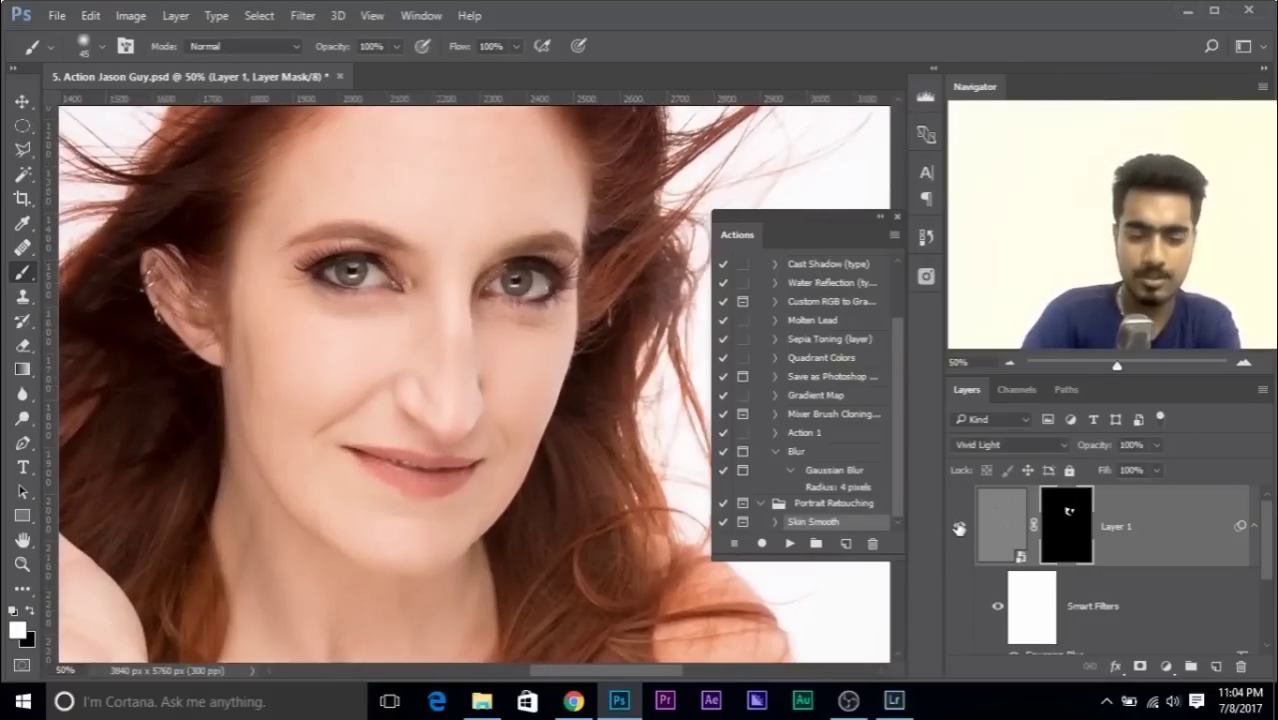
pyautogui.hotkey('ctrl', '+')
pyautogui.hotkey('ctrl', '+')
pyautogui.click(958, 537)
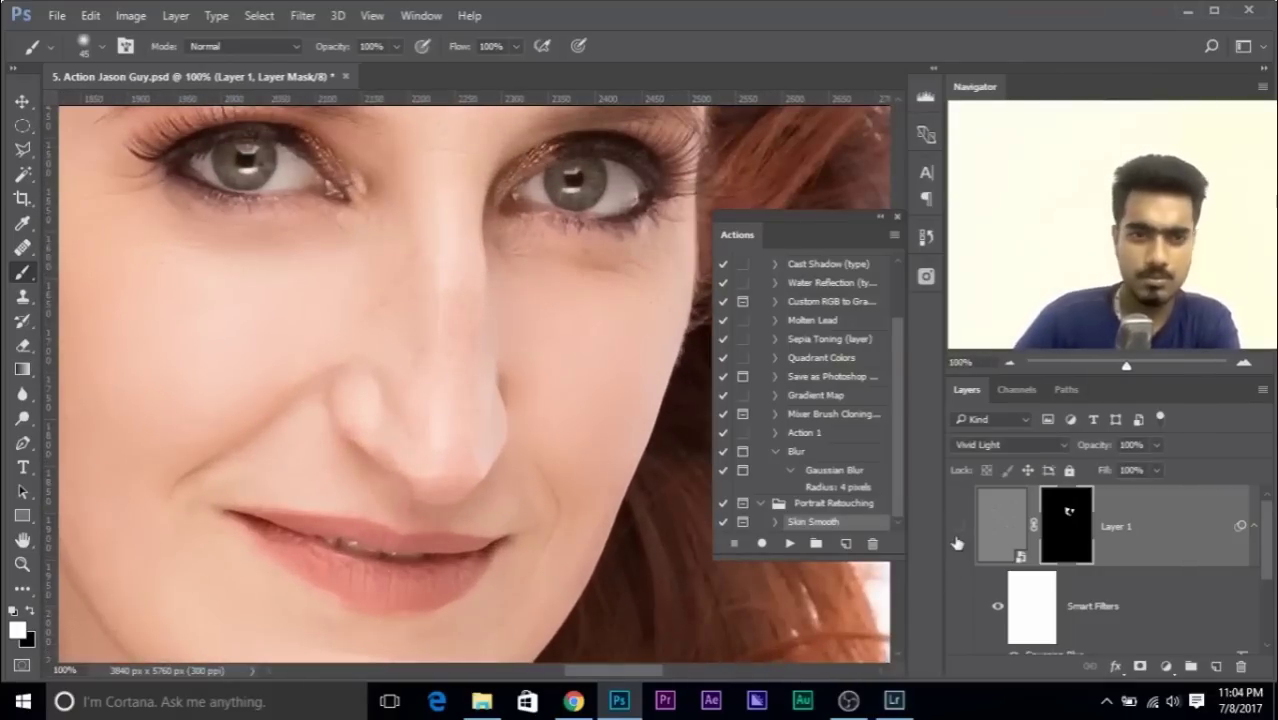
pyautogui.click(958, 537)
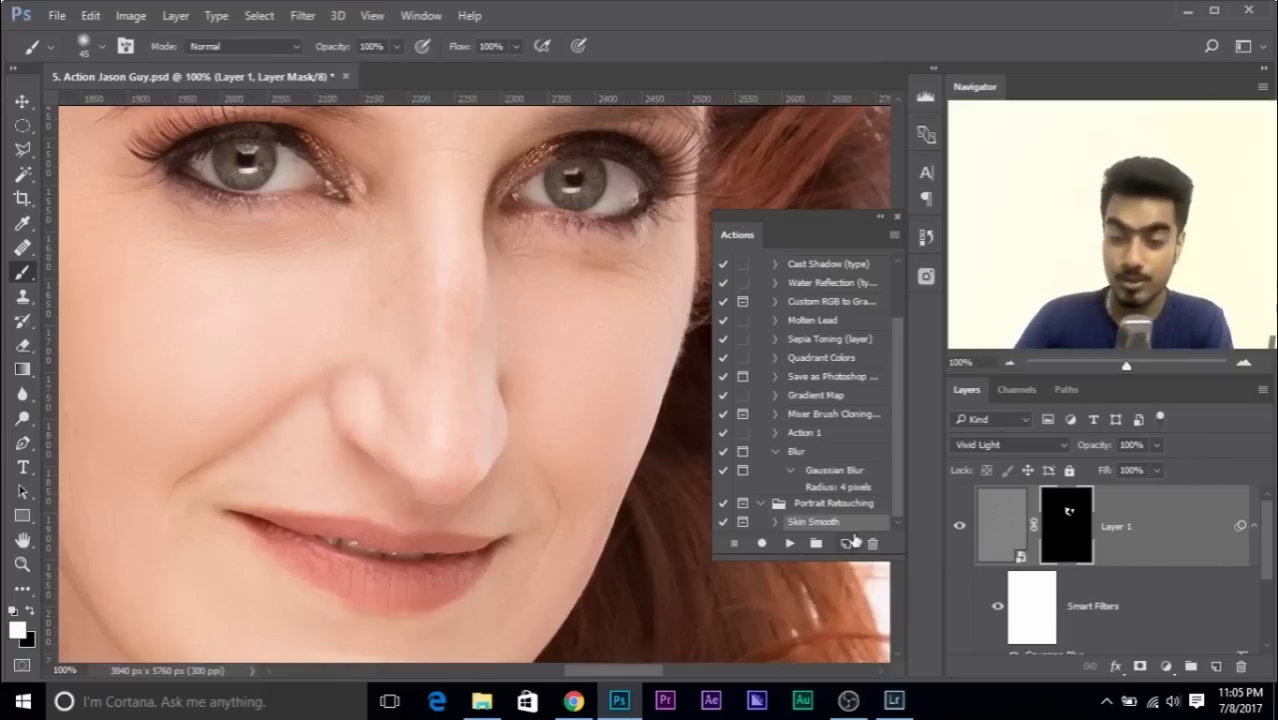
# - Delete Layer 1 together with its smart filters and mask, leaving only the Background layer
pyautogui.moveTo(1180, 513); pyautogui.dragTo(1243, 670)
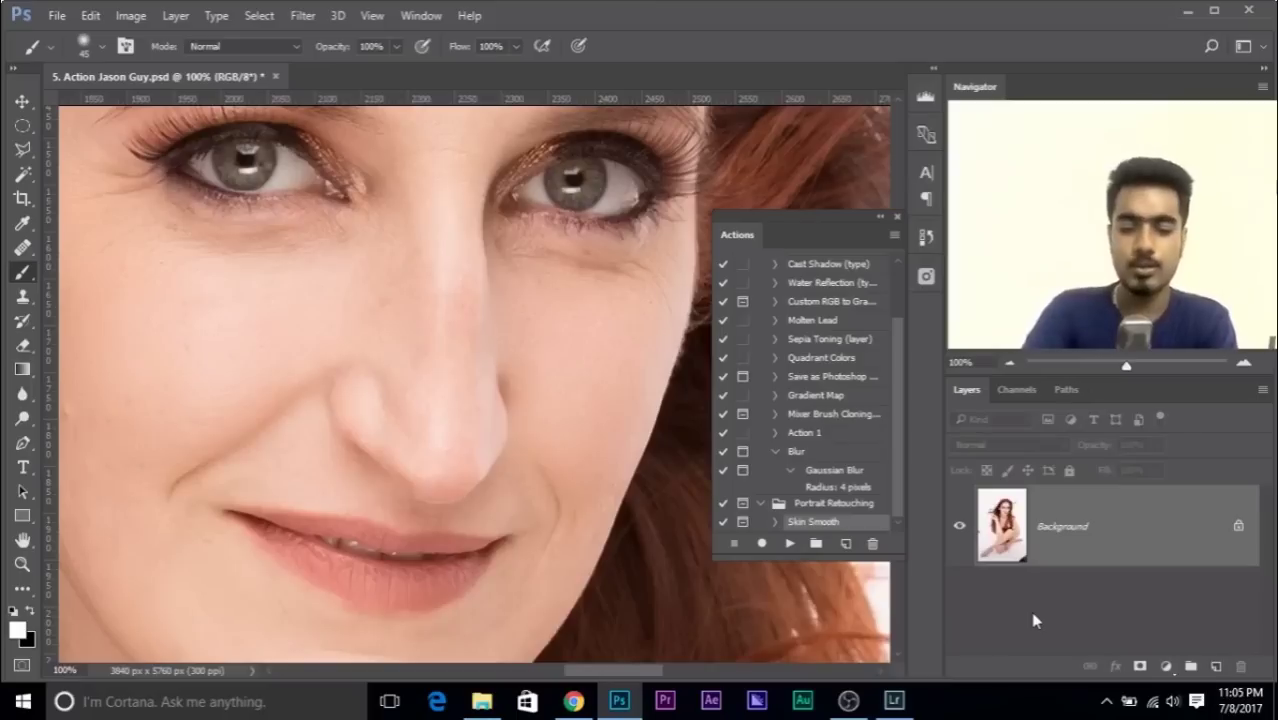
pyautogui.hotkey('ctrl', '-')
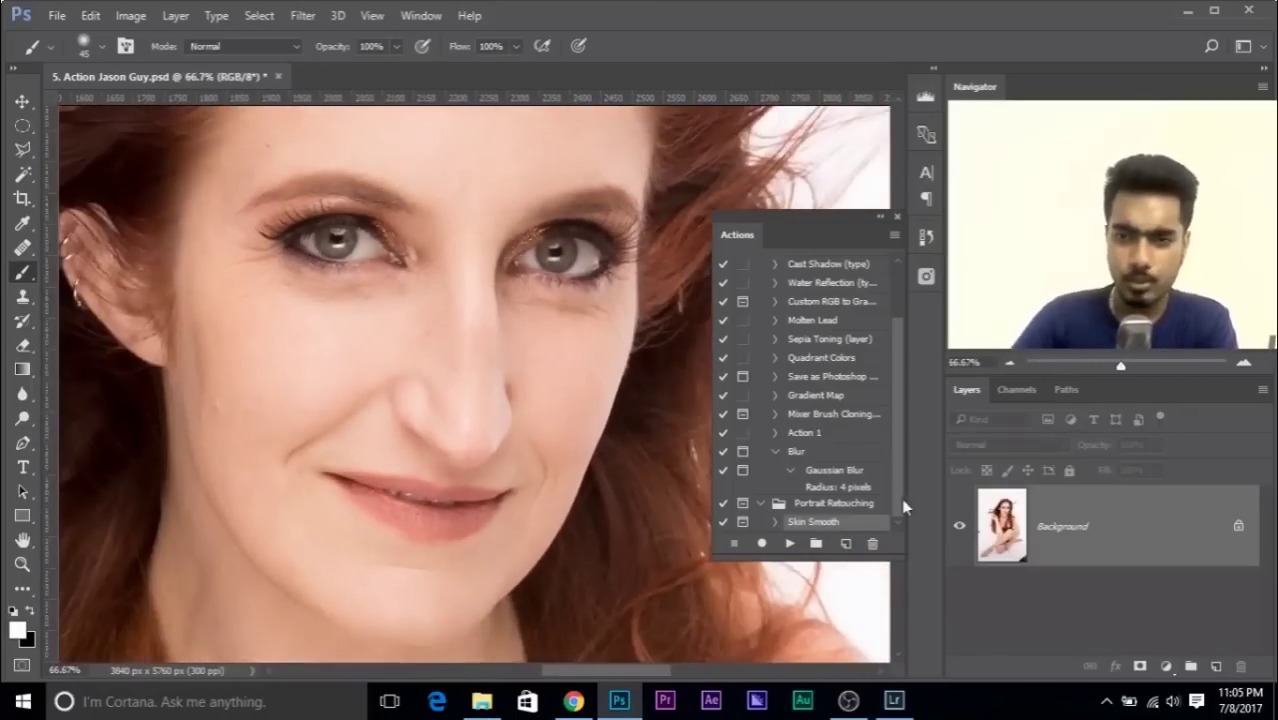
# - Start recording a new action named Smooth Skin in the Portrait Retouching set, with the color Orange
pyautogui.click(828, 506)
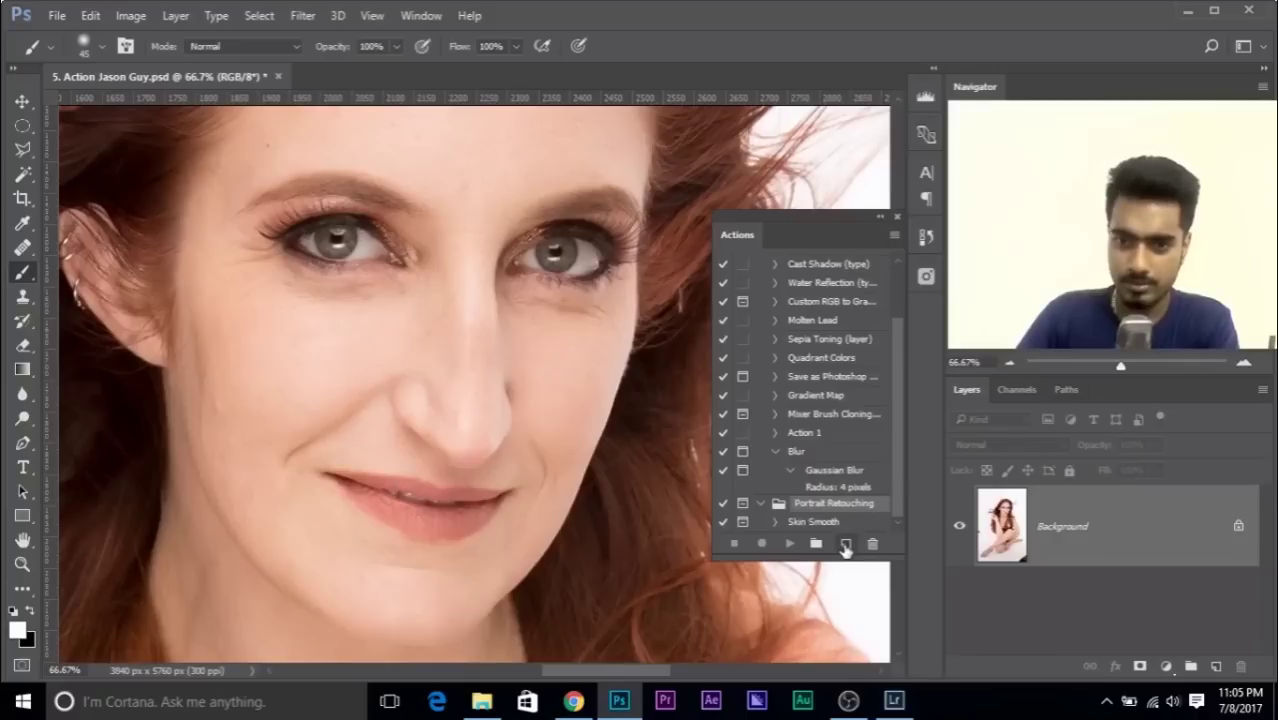
pyautogui.click(845, 544)
pyautogui.click(406, 287)
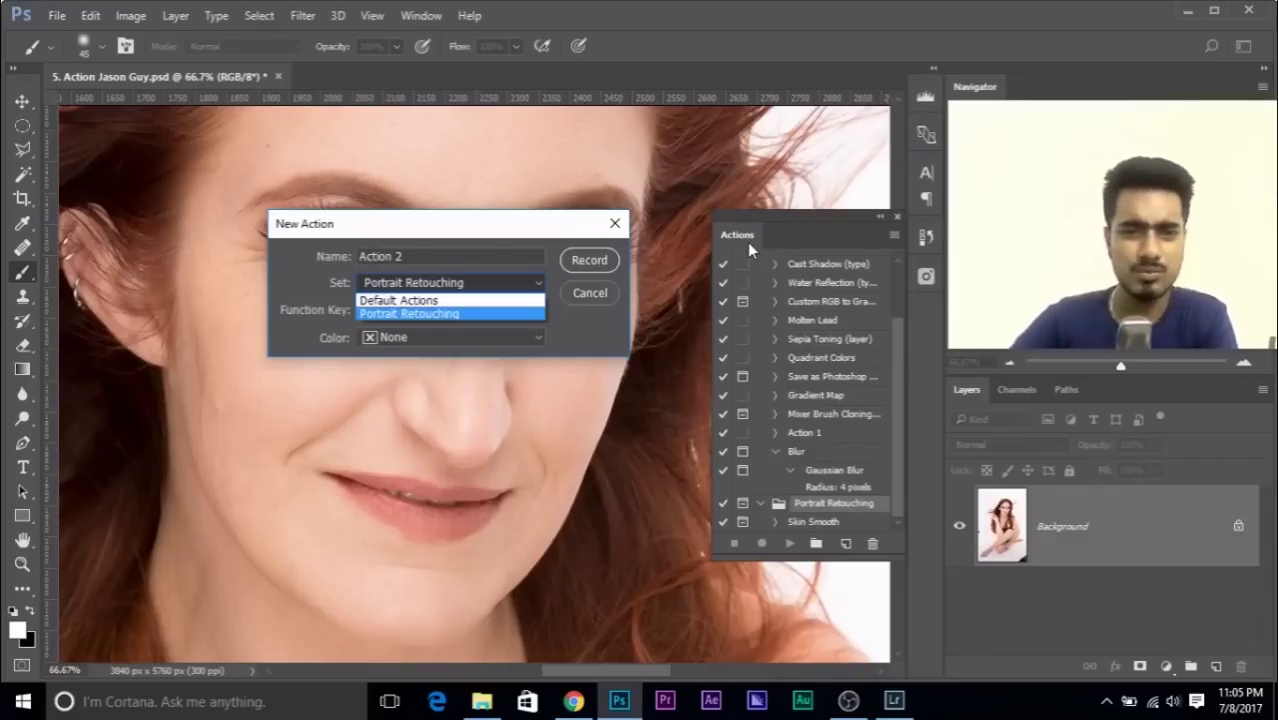
pyautogui.click(415, 313)
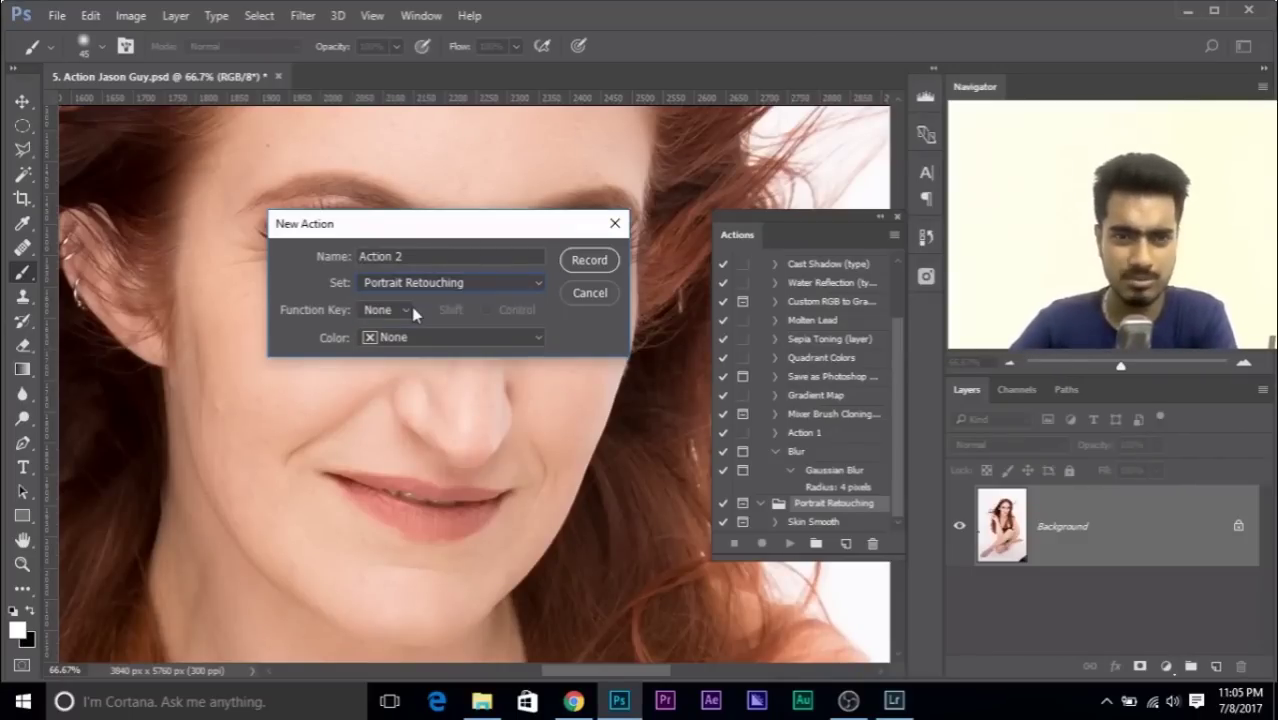
pyautogui.doubleClick(418, 258)
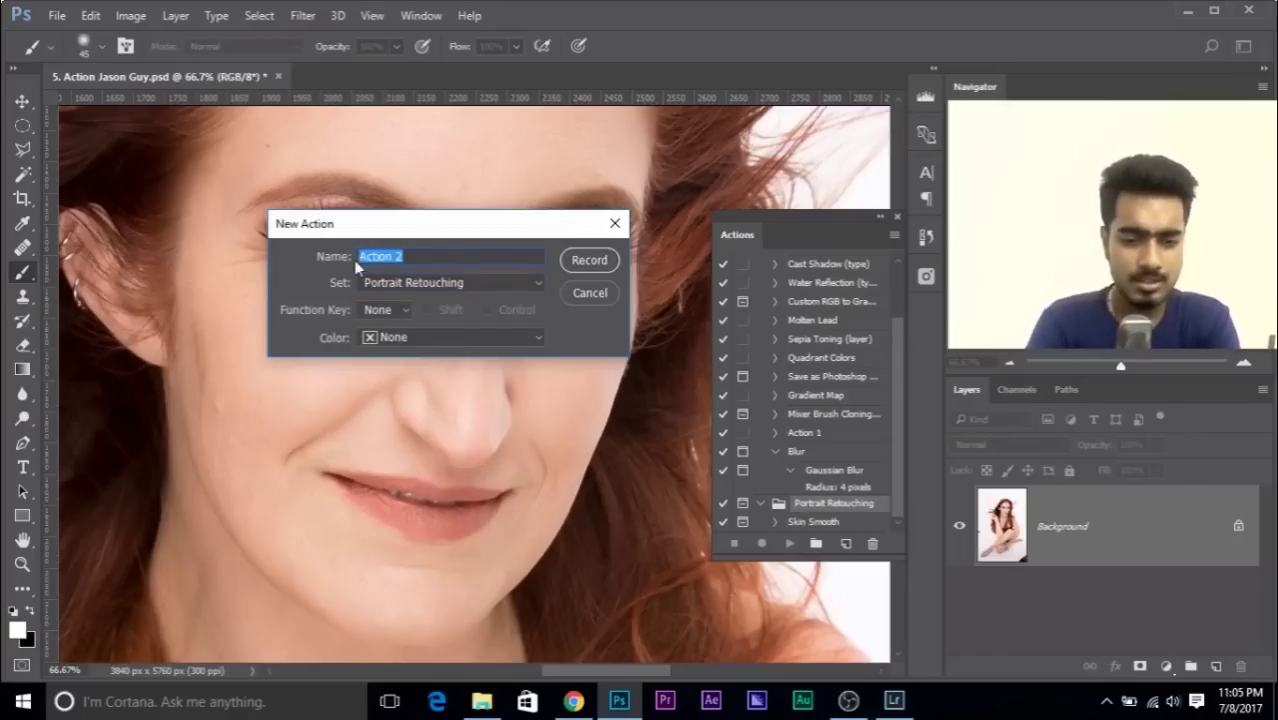
pyautogui.write('Smooth Skin')
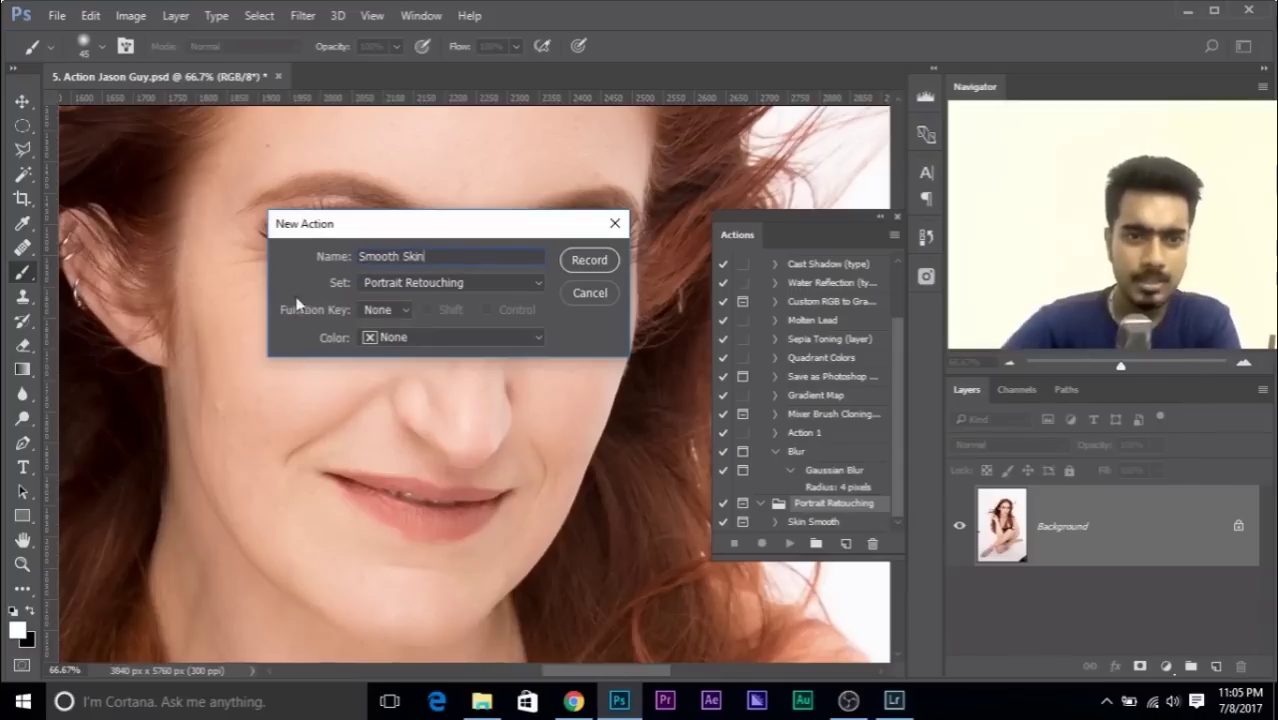
pyautogui.click(422, 340)
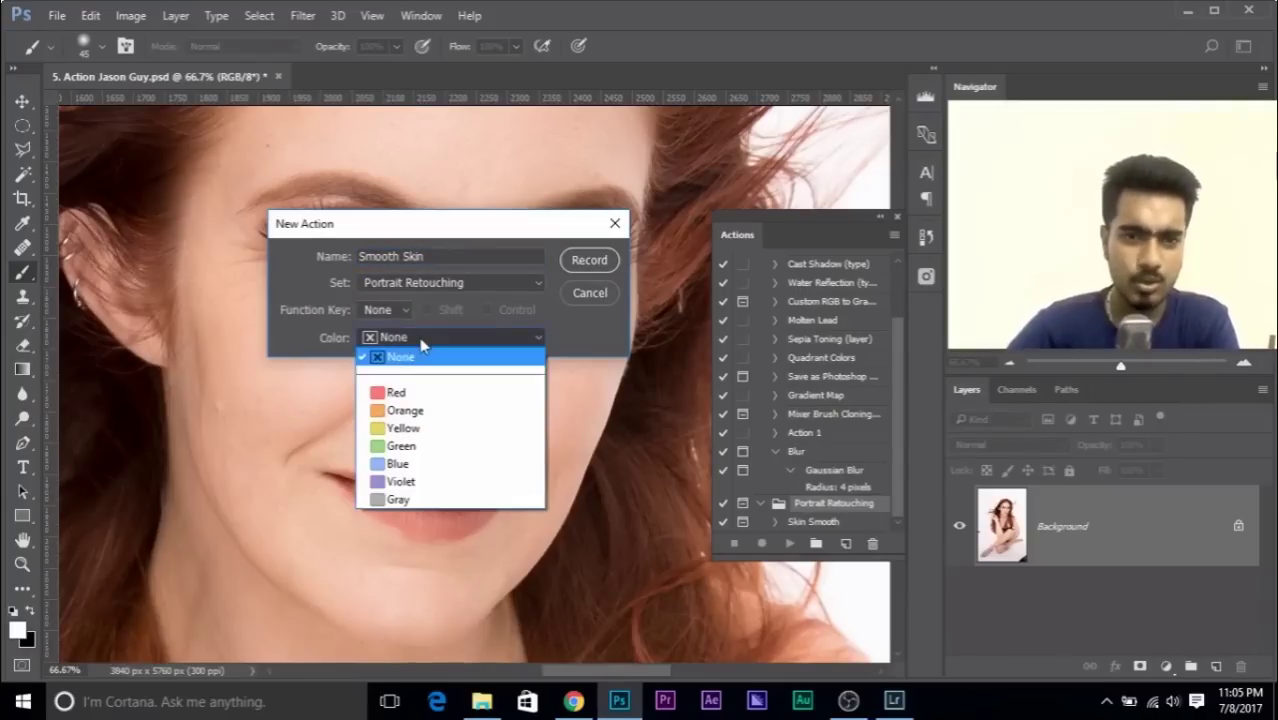
pyautogui.click(395, 410)
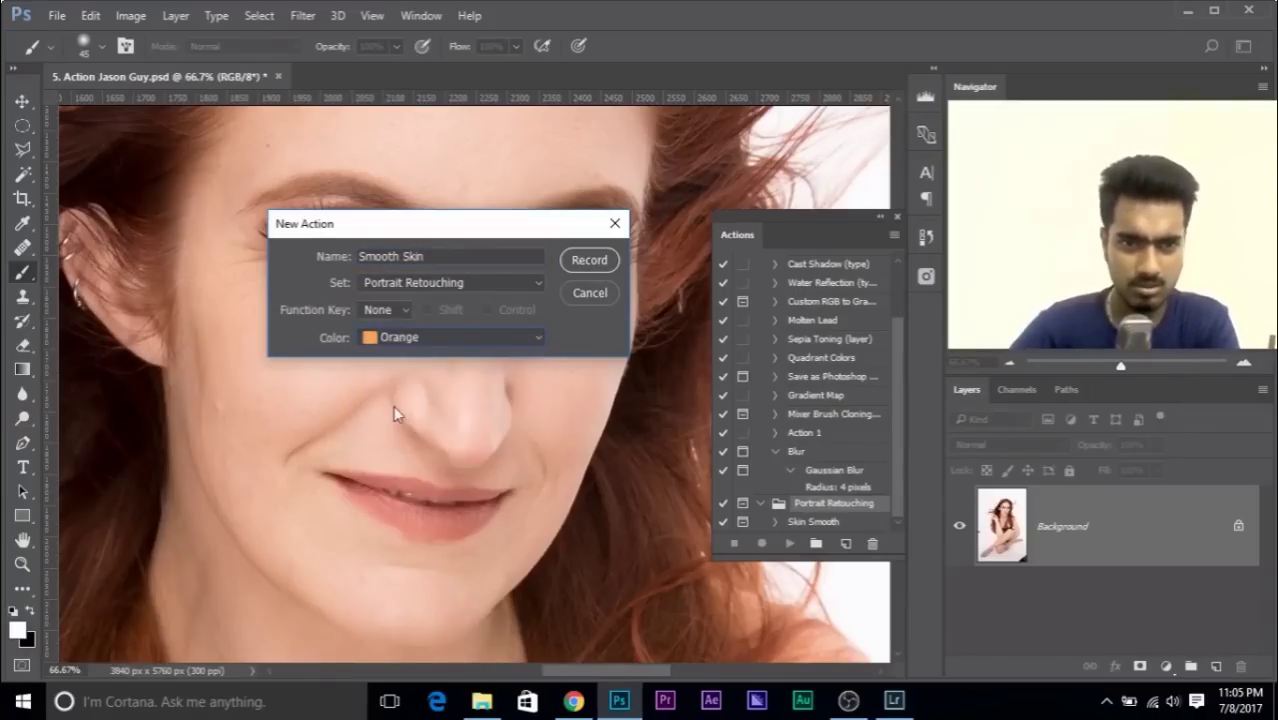
pyautogui.click(594, 260)
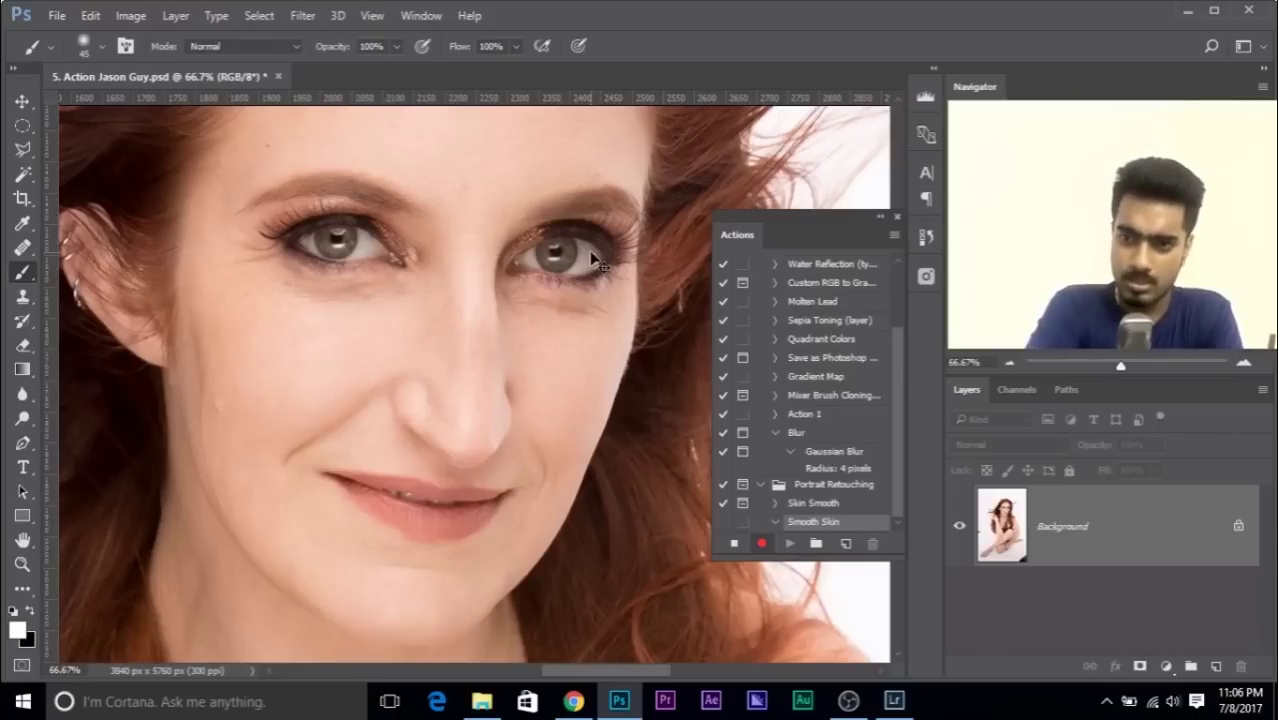
# - Duplicate the Background layer as the first recorded operation of the Smooth Skin action
pyautogui.hotkey('ctrl', 'j')
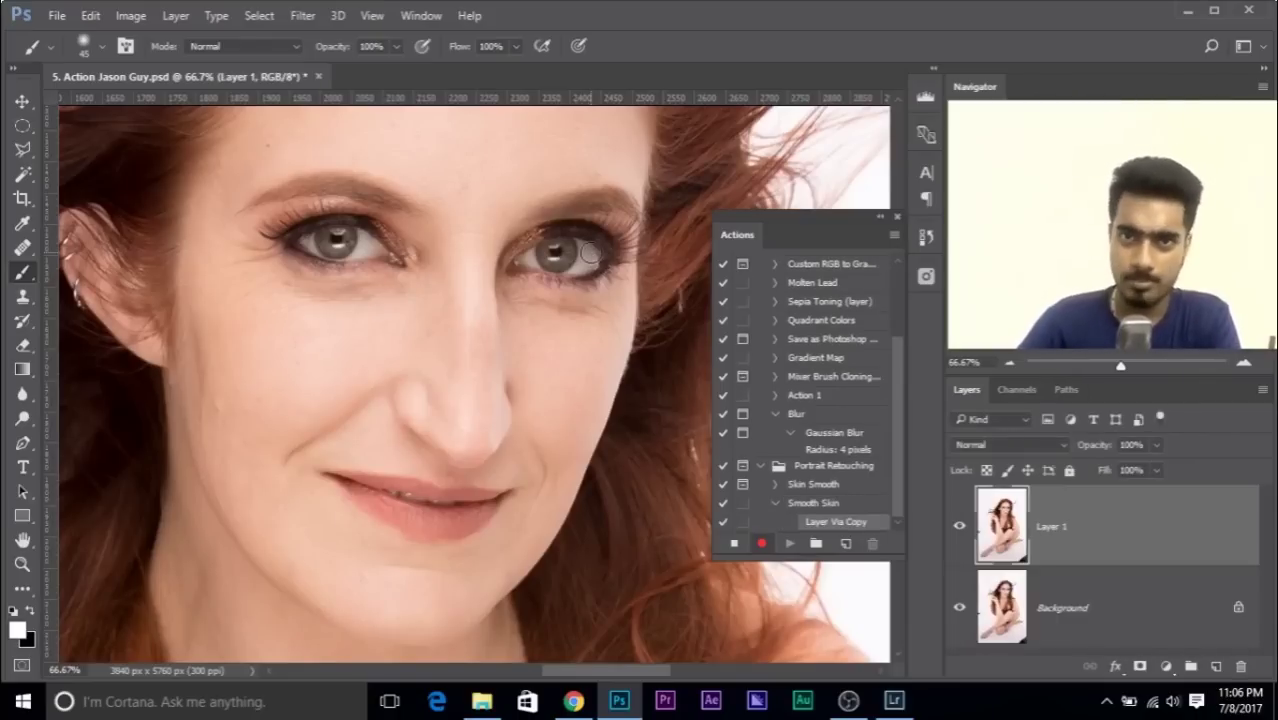
# - Convert Layer 1 to a smart object and invert its colours while the Smooth Skin action is recording
pyautogui.rightClick(1123, 522)
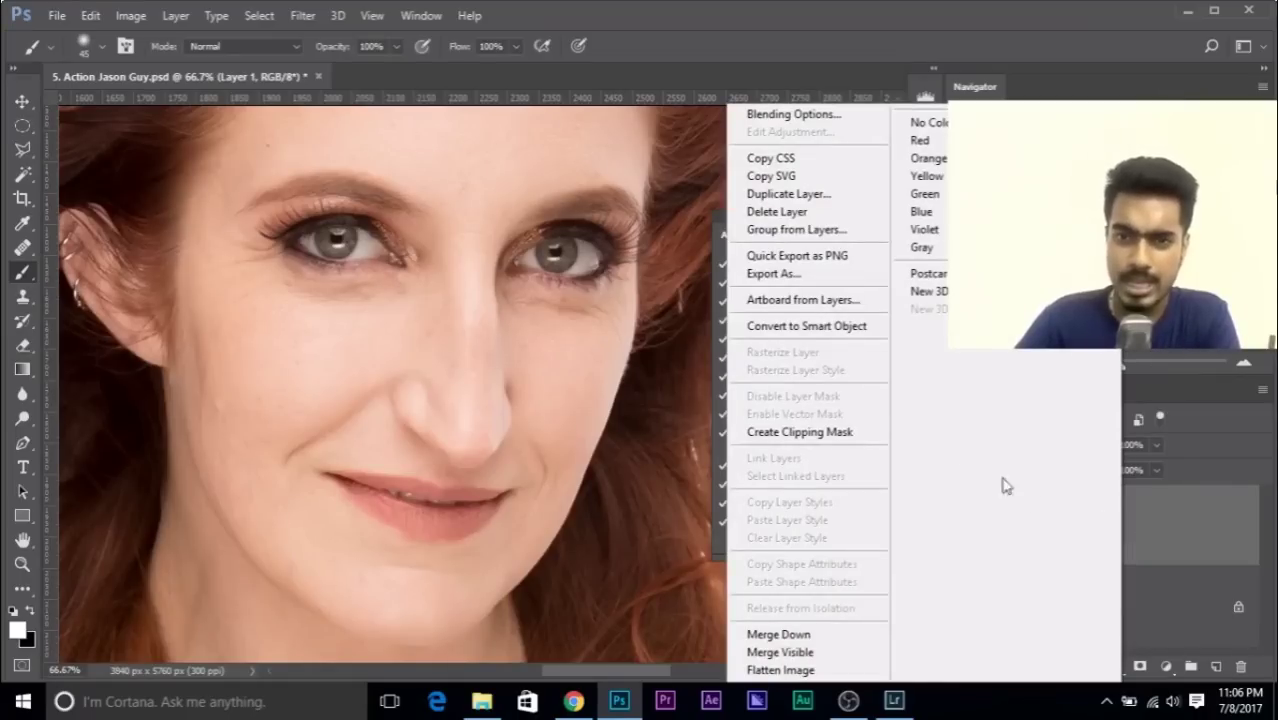
pyautogui.click(828, 339)
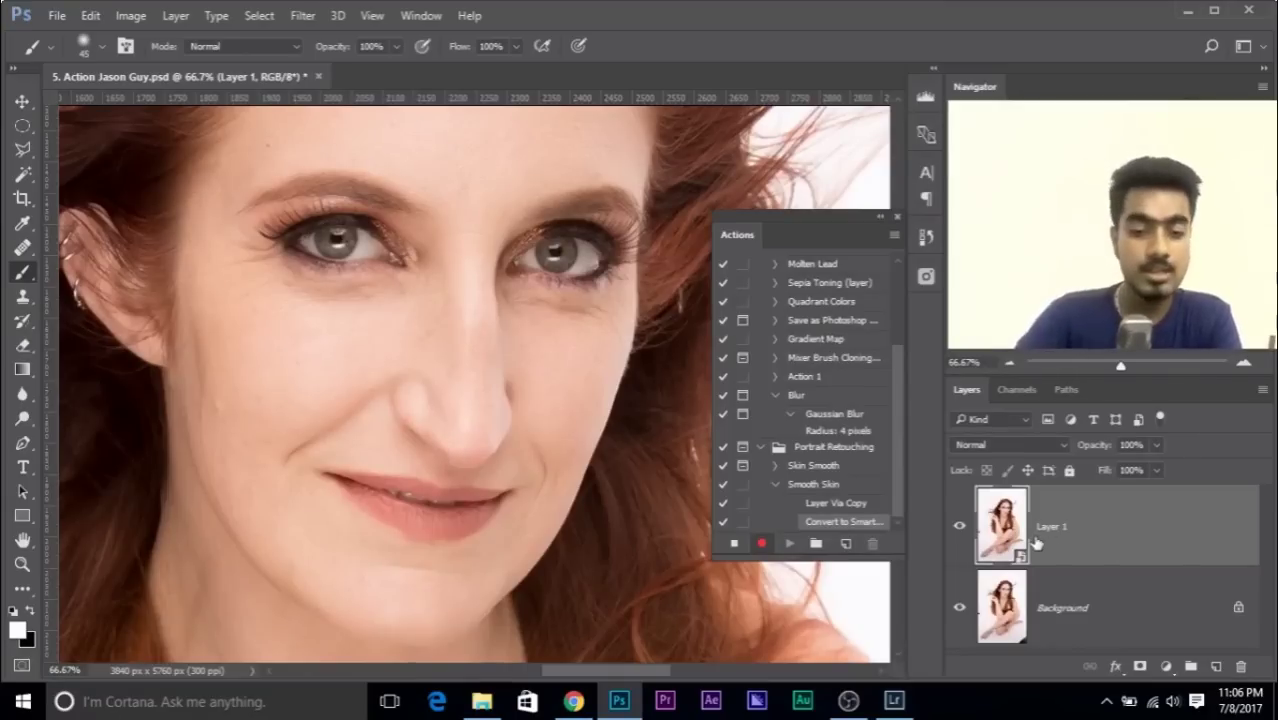
pyautogui.hotkey('ctrl', 'i')
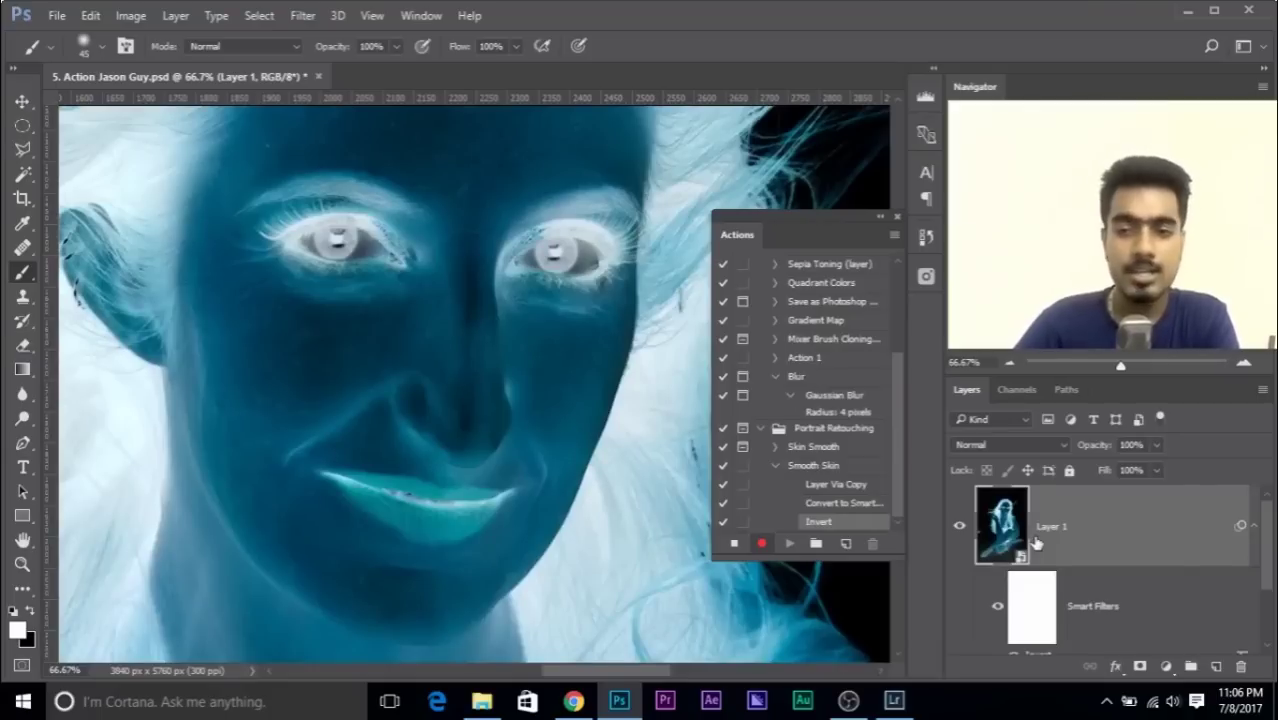
# - Set Layer 1's blend mode to Vivid Light and apply a High Pass filter with a 9-pixel radius
pyautogui.click(1016, 447)
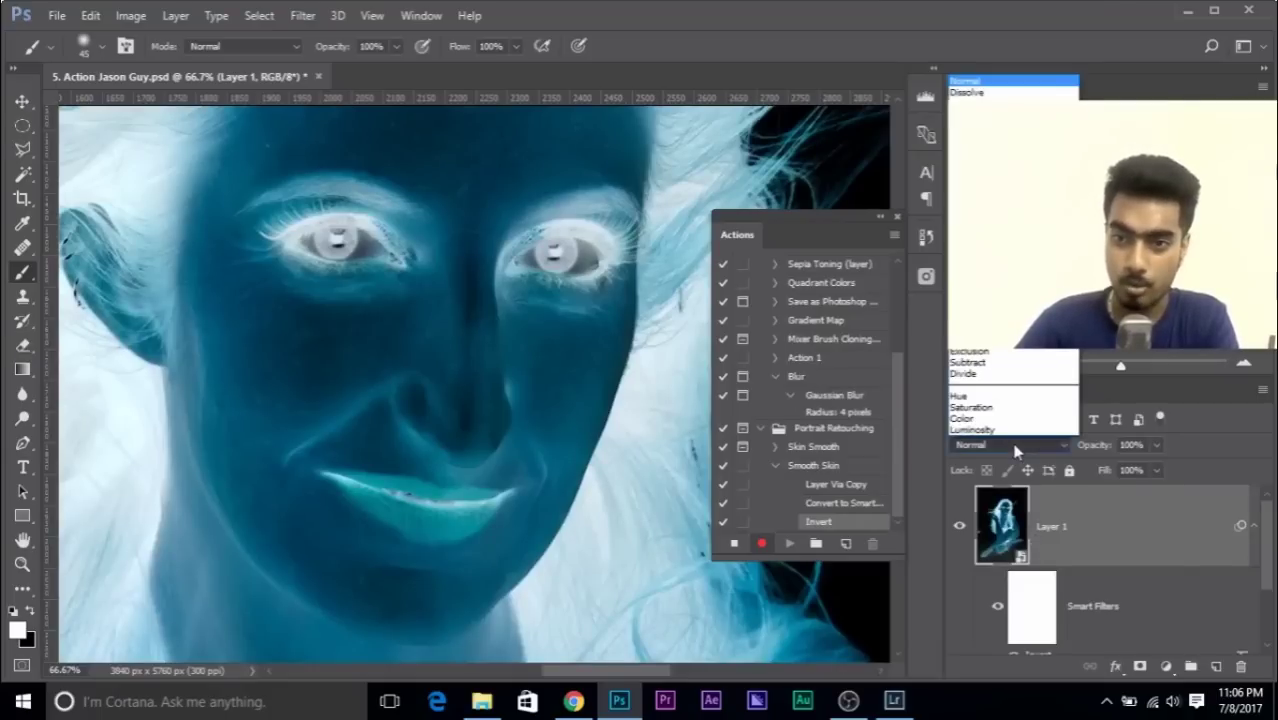
pyautogui.click(1000, 283)
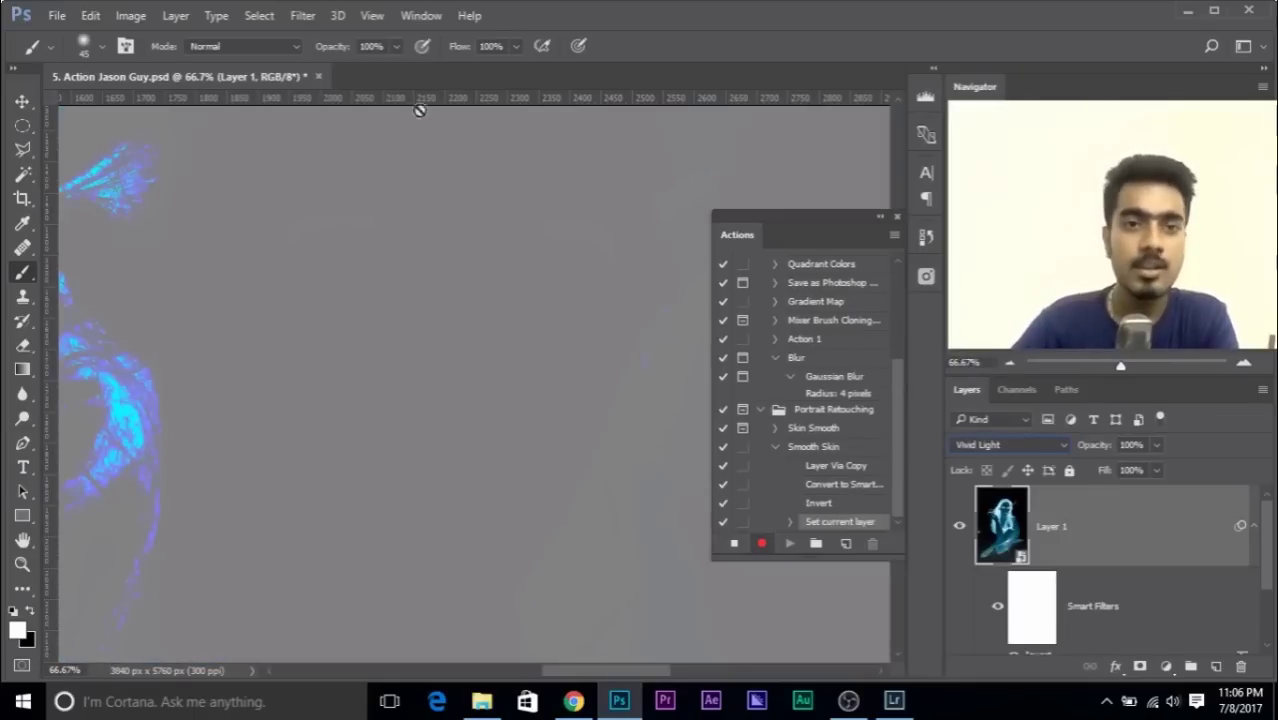
pyautogui.click(304, 16)
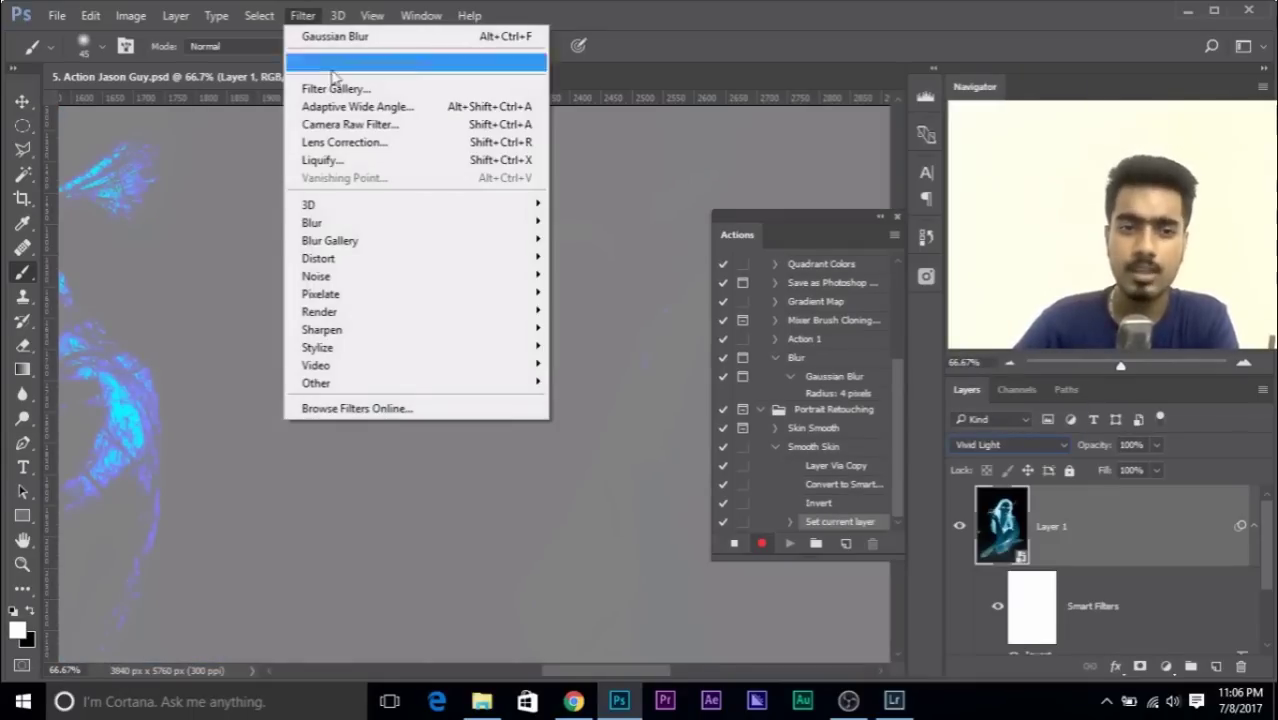
pyautogui.moveTo(450, 385)
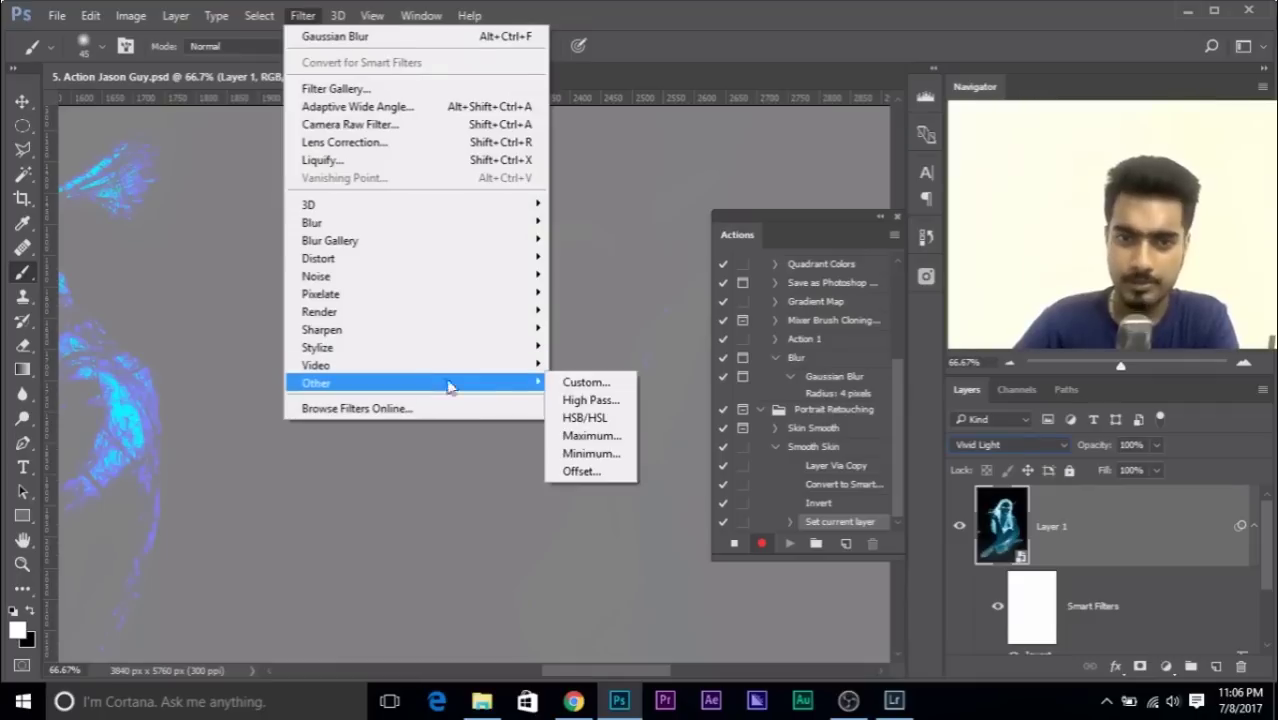
pyautogui.click(590, 400)
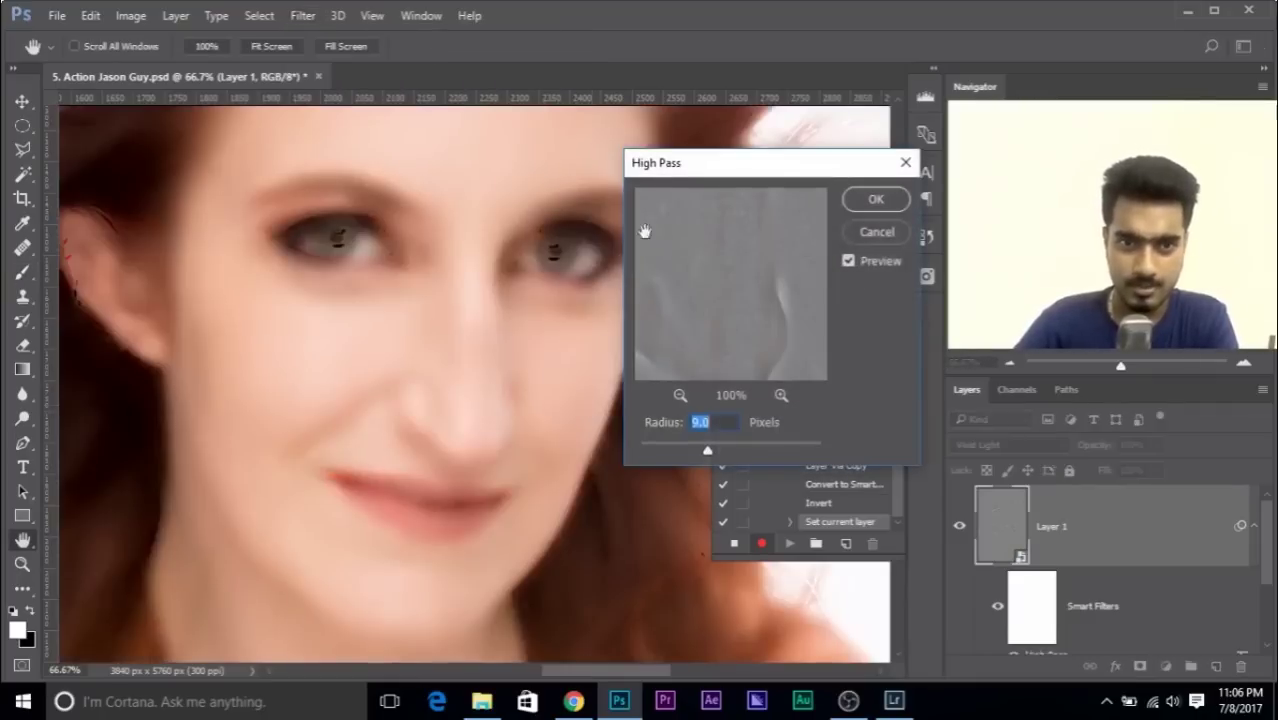
pyautogui.moveTo(657, 170); pyautogui.dragTo(618, 175)
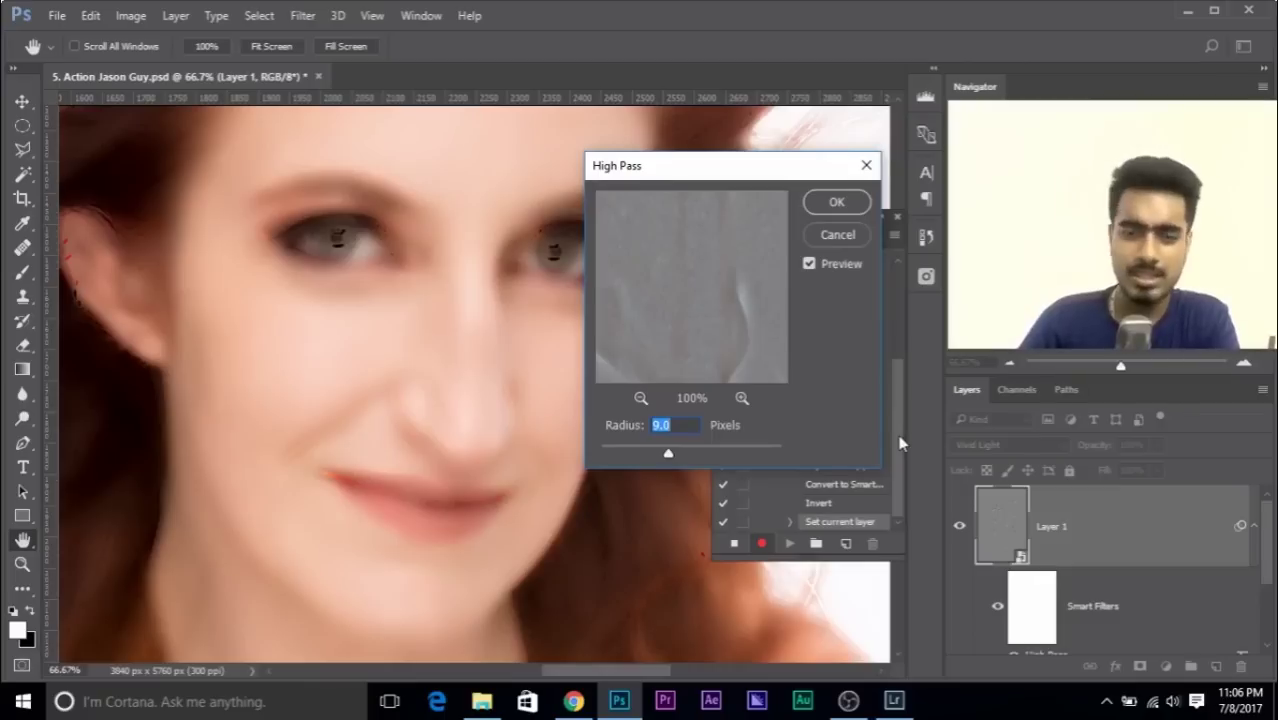
pyautogui.click(833, 204)
pyautogui.press('b')
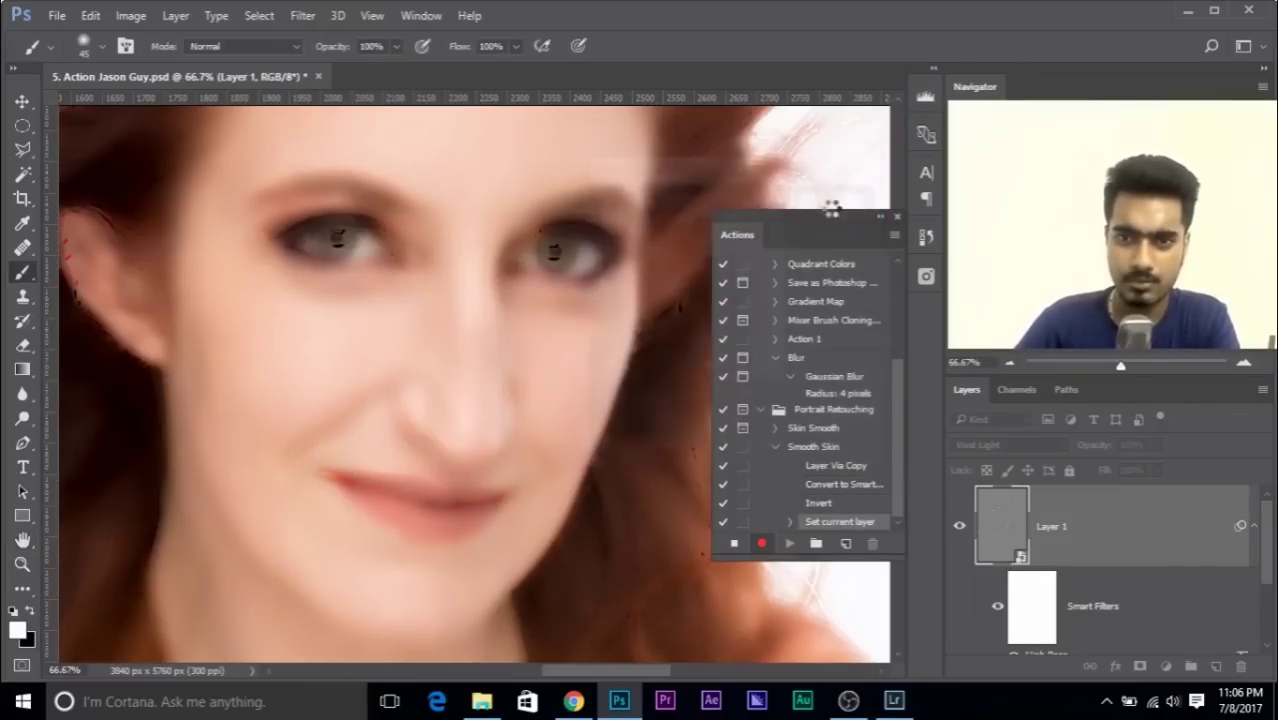
# - Apply a Gaussian Blur of 2.8 pixels to Layer 1 and hide its effect with a black layer mask
pyautogui.click(302, 16)
pyautogui.moveTo(422, 221)
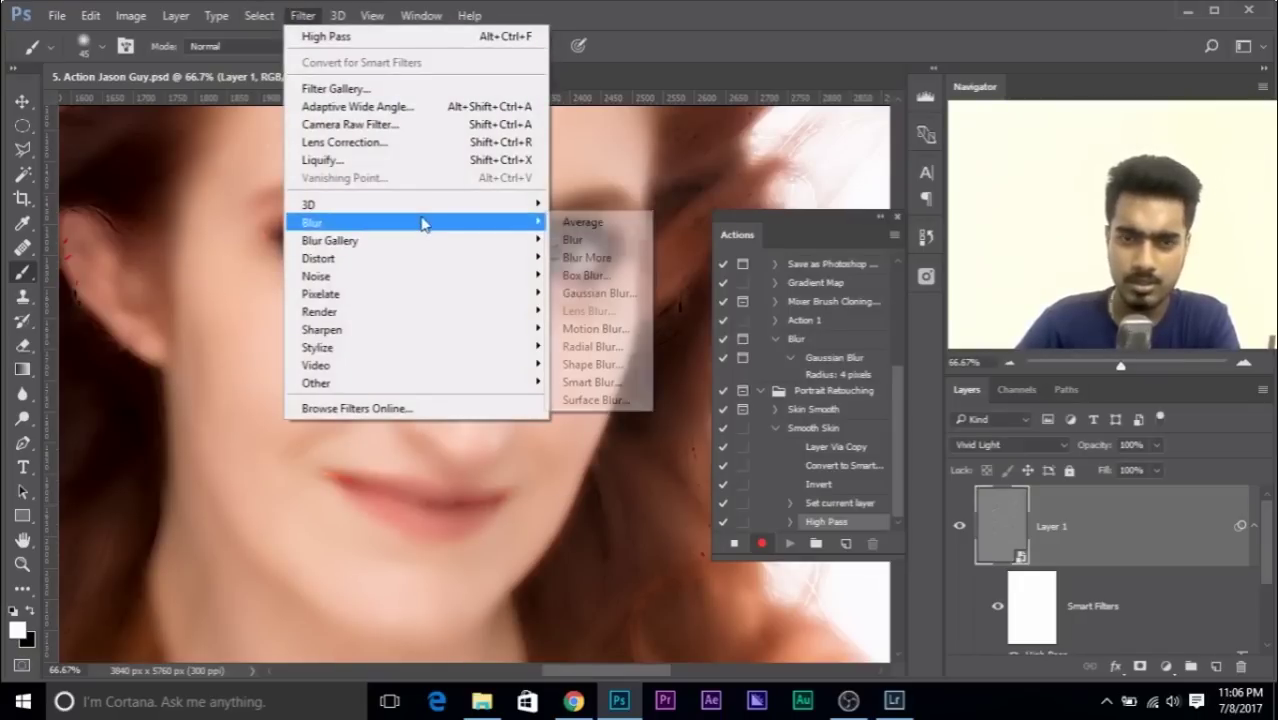
pyautogui.click(598, 293)
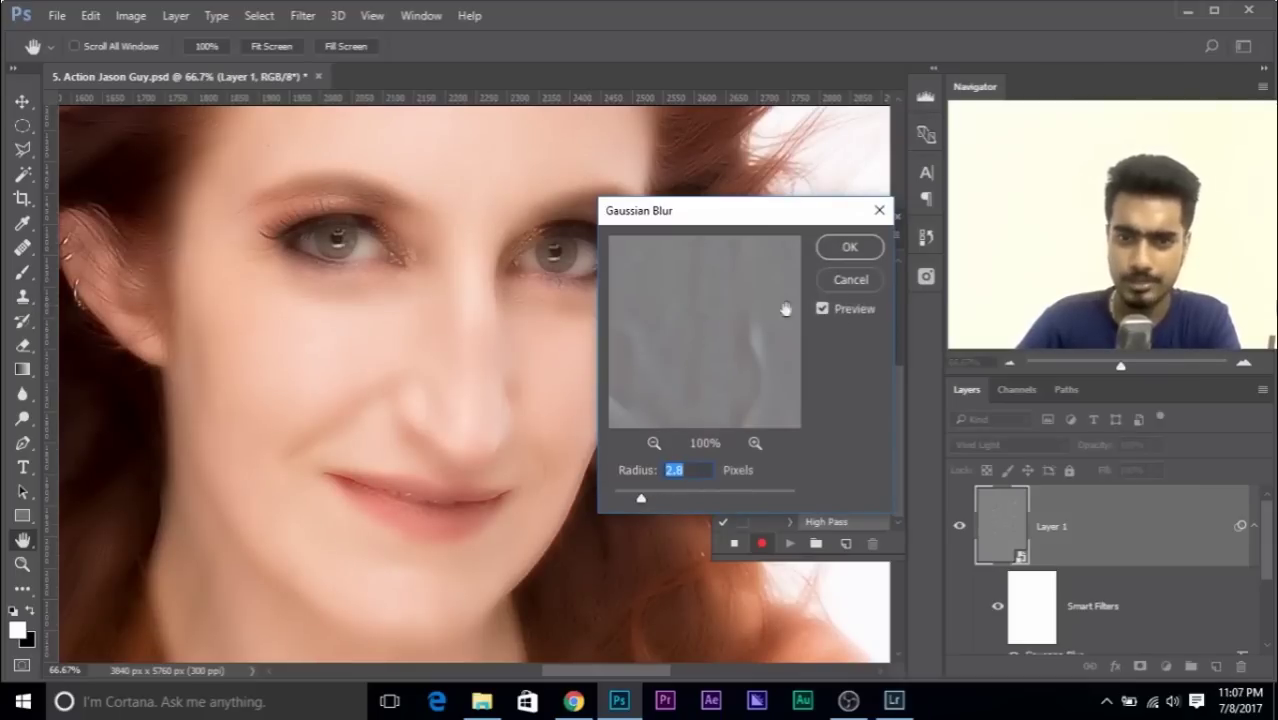
pyautogui.click(849, 248)
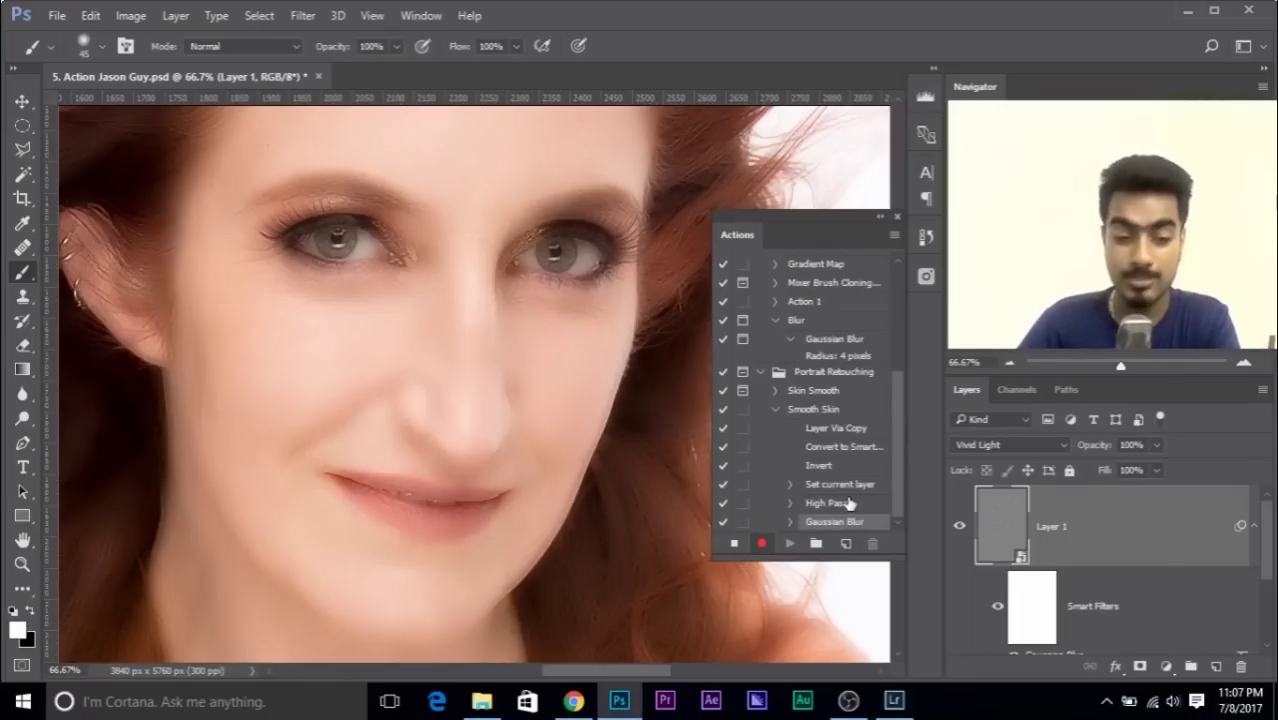
pyautogui.keyDown('alt'); pyautogui.click(1141, 666); pyautogui.keyUp('alt')
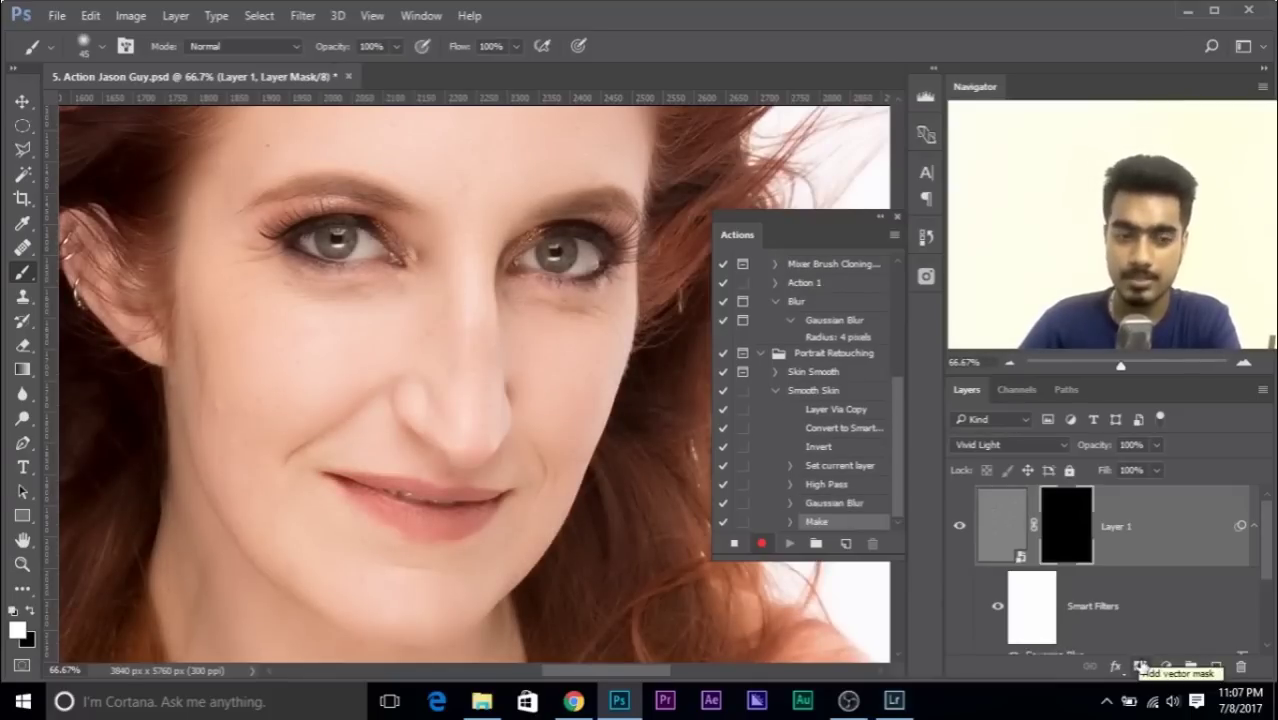
# - Record selecting the Brush tool and resetting the swatches to a white foreground and black background
pyautogui.rightClick(22, 276)
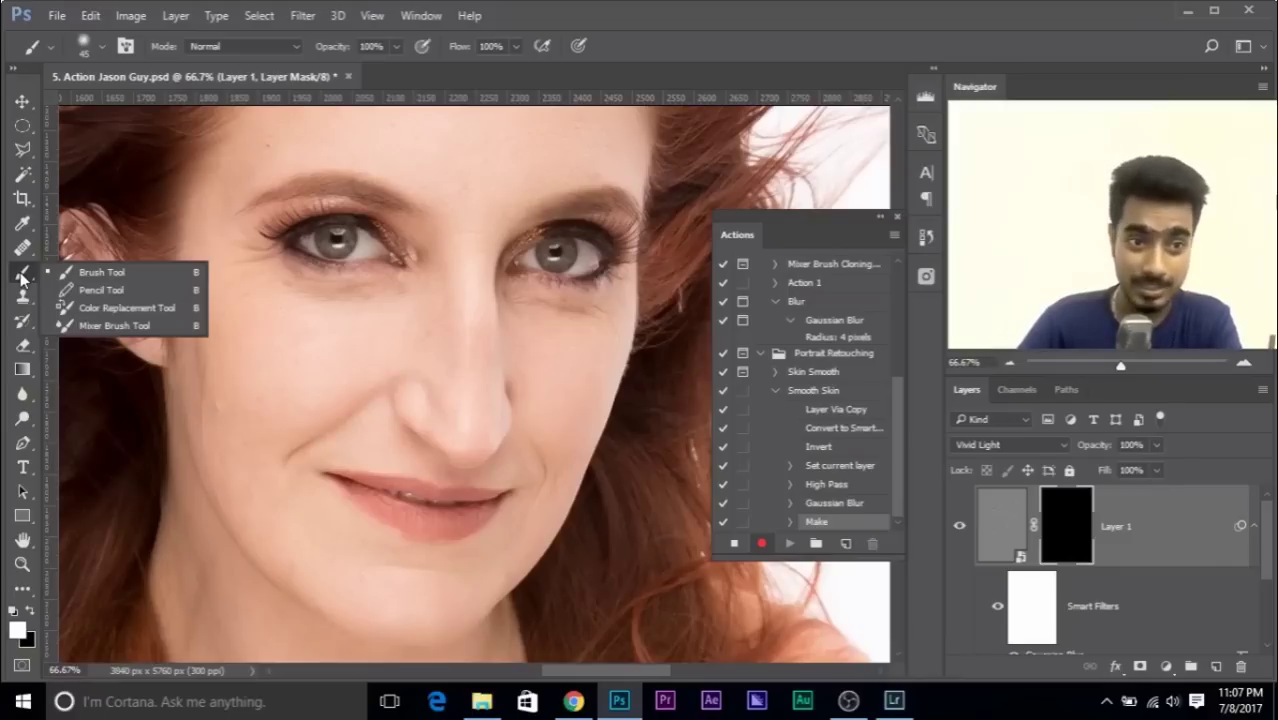
pyautogui.click(62, 274)
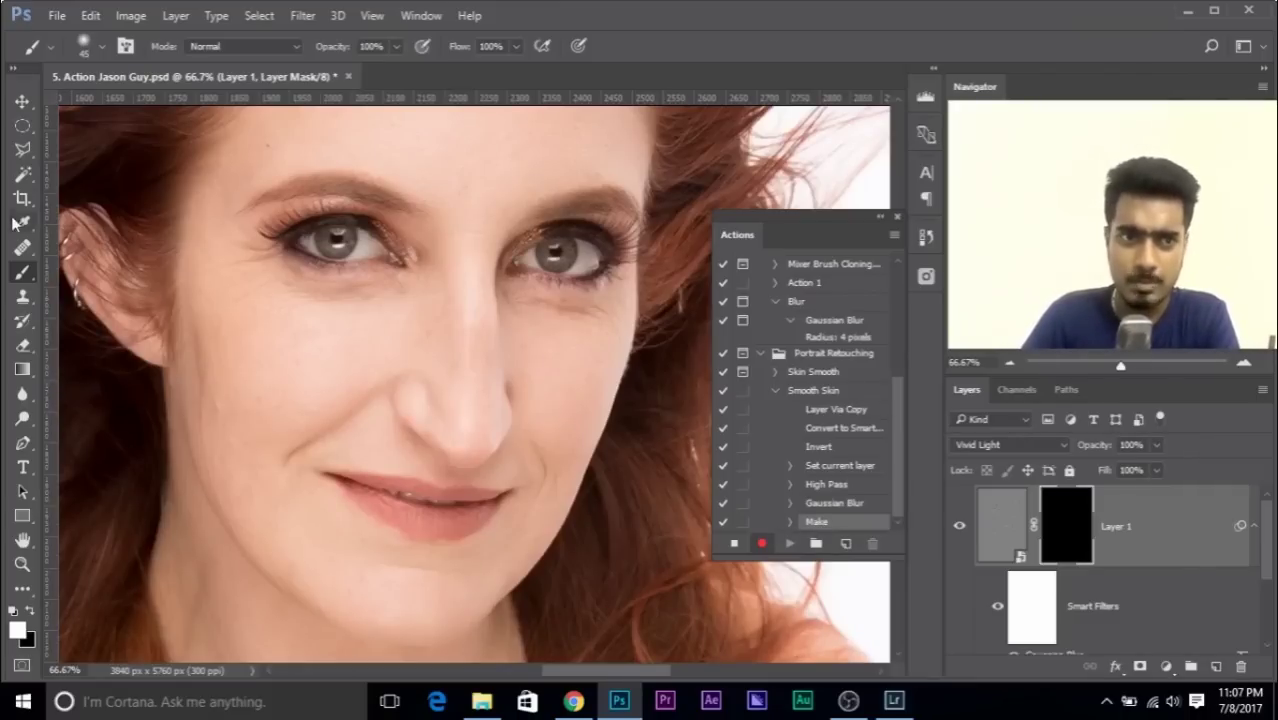
pyautogui.click(22, 104)
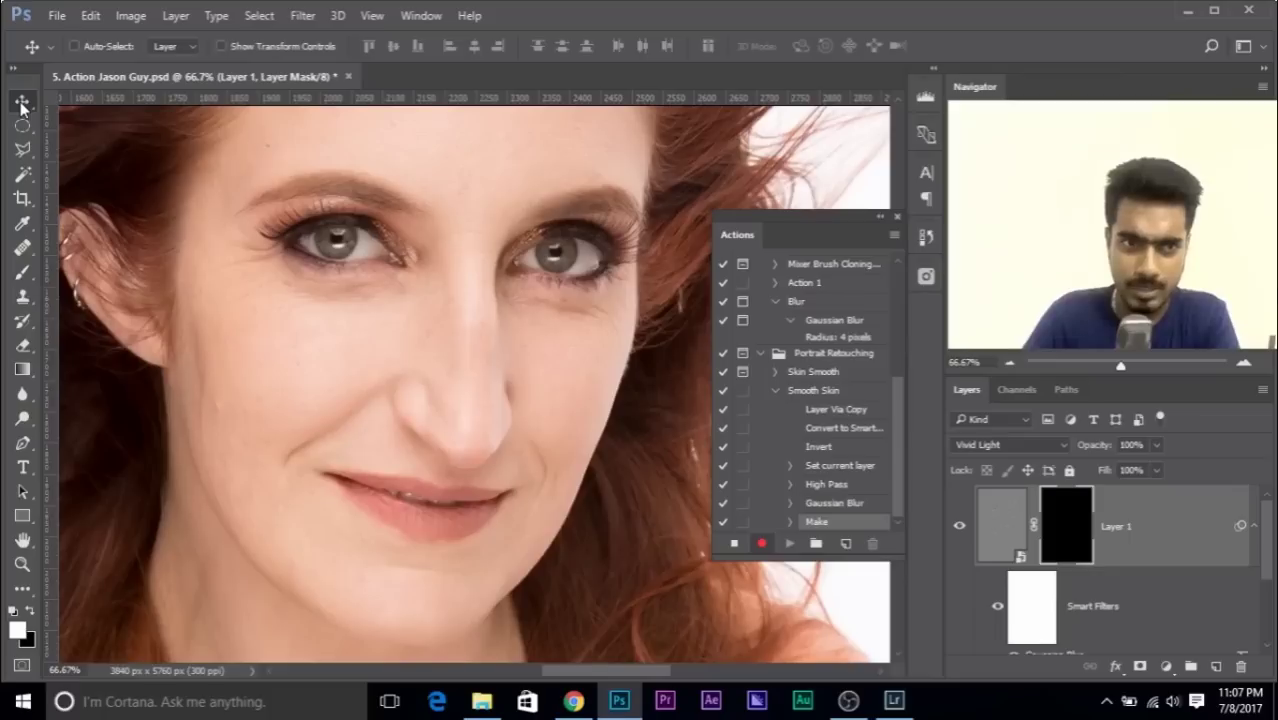
pyautogui.click(22, 272)
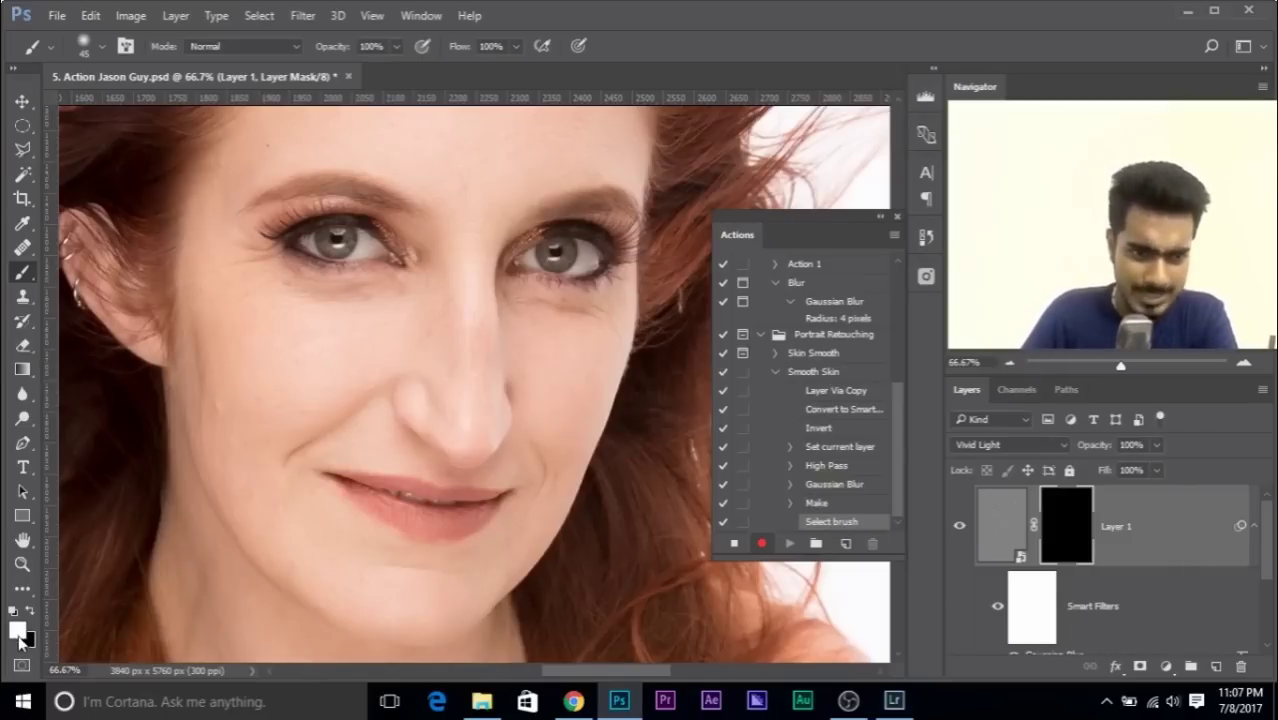
pyautogui.press('d')
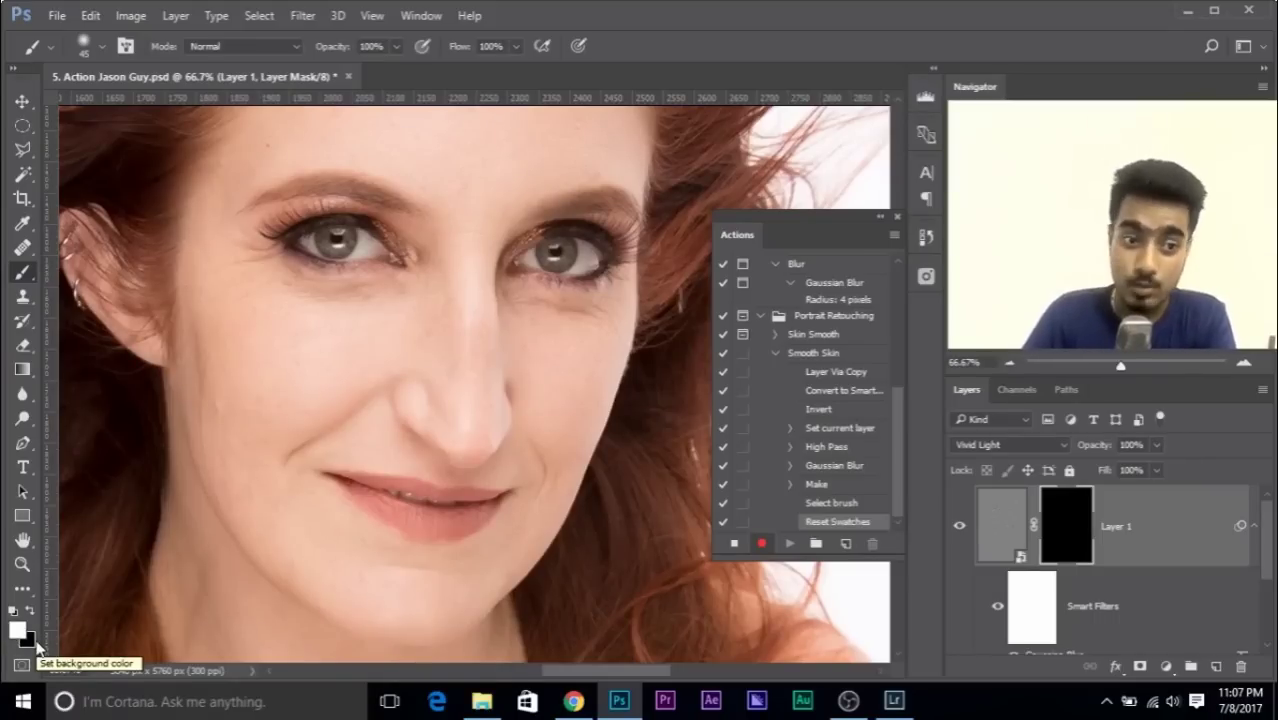
pyautogui.press('x')
pyautogui.press('x')
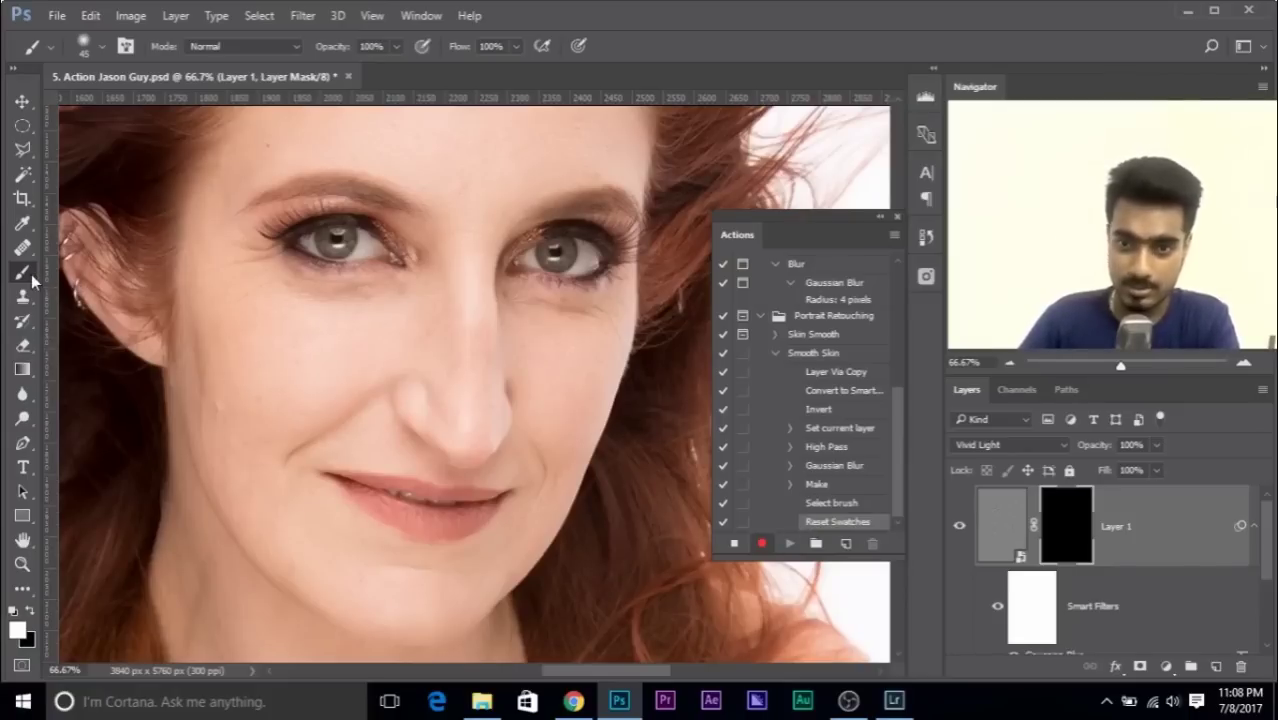
# - Stop recording and make the Smooth Skin action show its settings dialogs for High Pass and Gaussian Blur
pyautogui.click(735, 550)
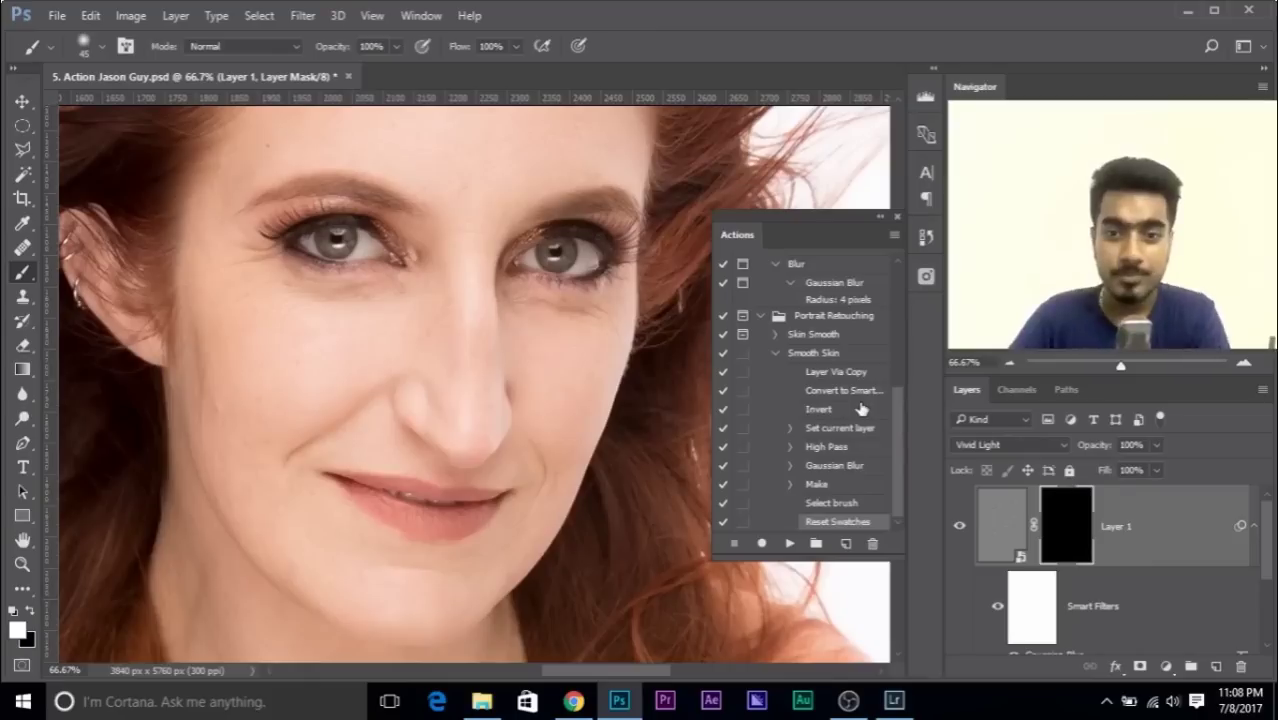
pyautogui.click(742, 447)
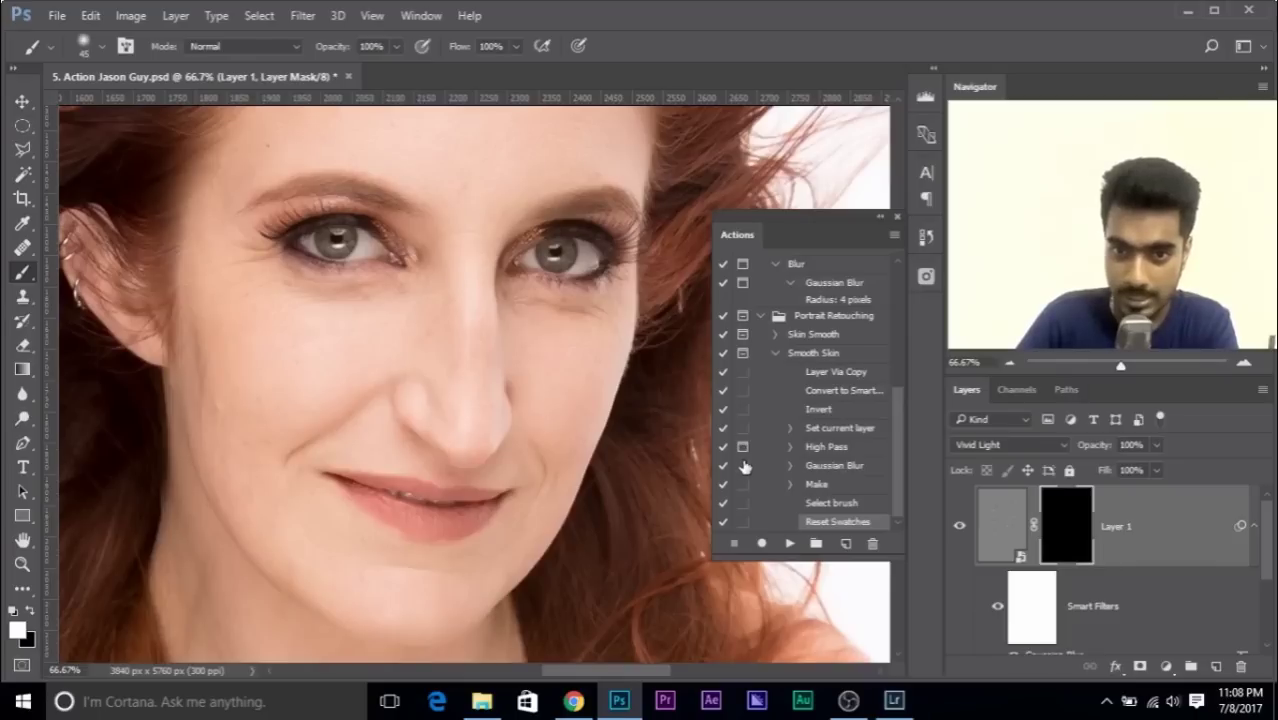
pyautogui.click(743, 466)
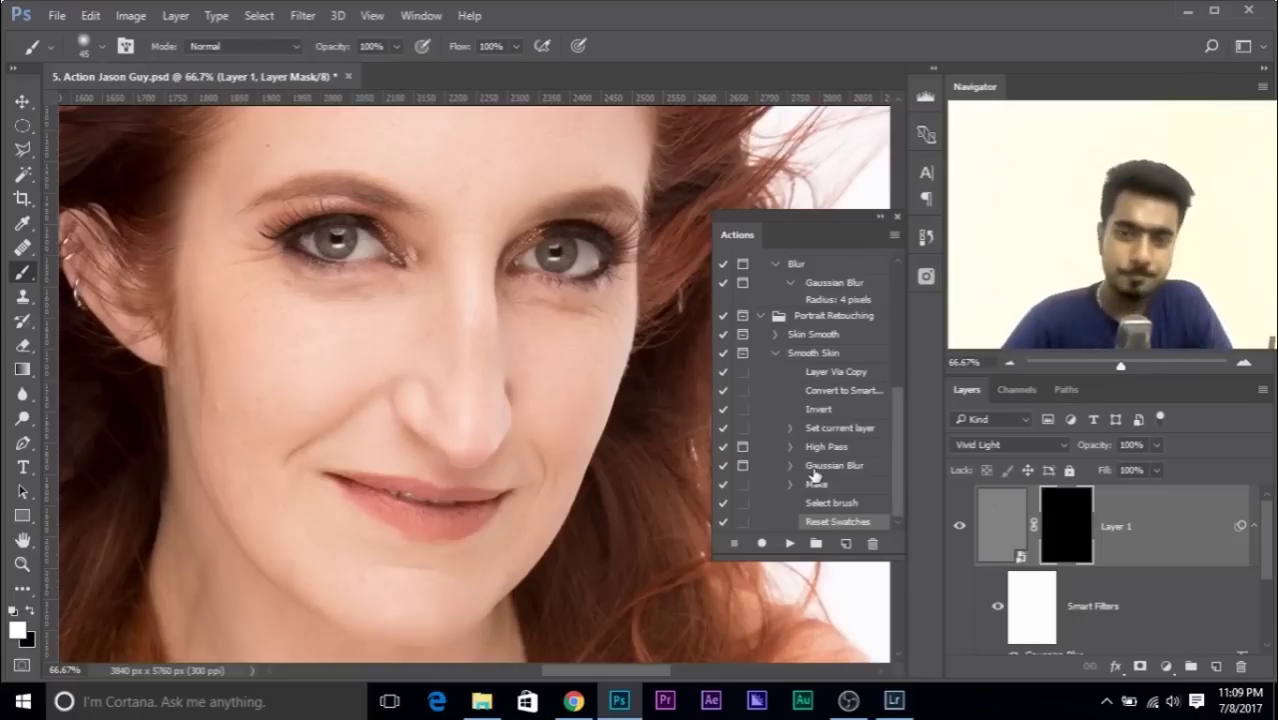
# - Prepare a test of the action by deleting Layer 1 and choosing a purple foreground colour with the Move tool active
pyautogui.moveTo(1082, 531); pyautogui.dragTo(1240, 668)
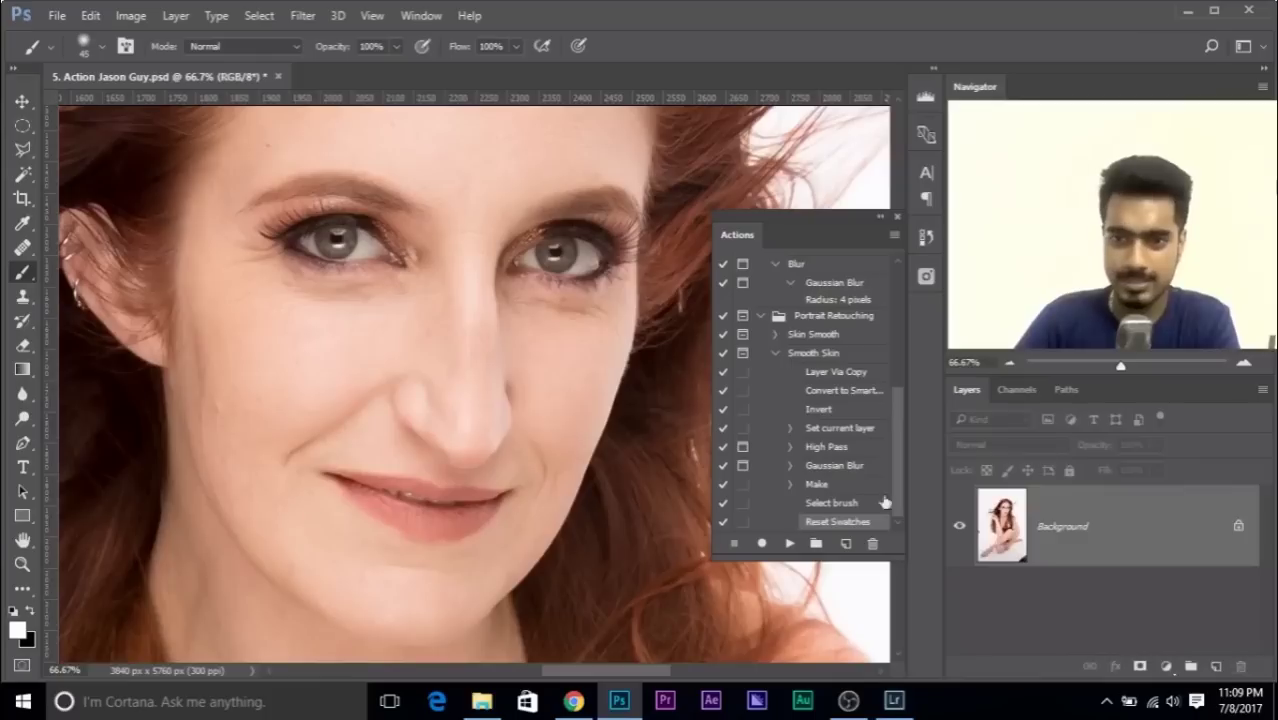
pyautogui.click(25, 102)
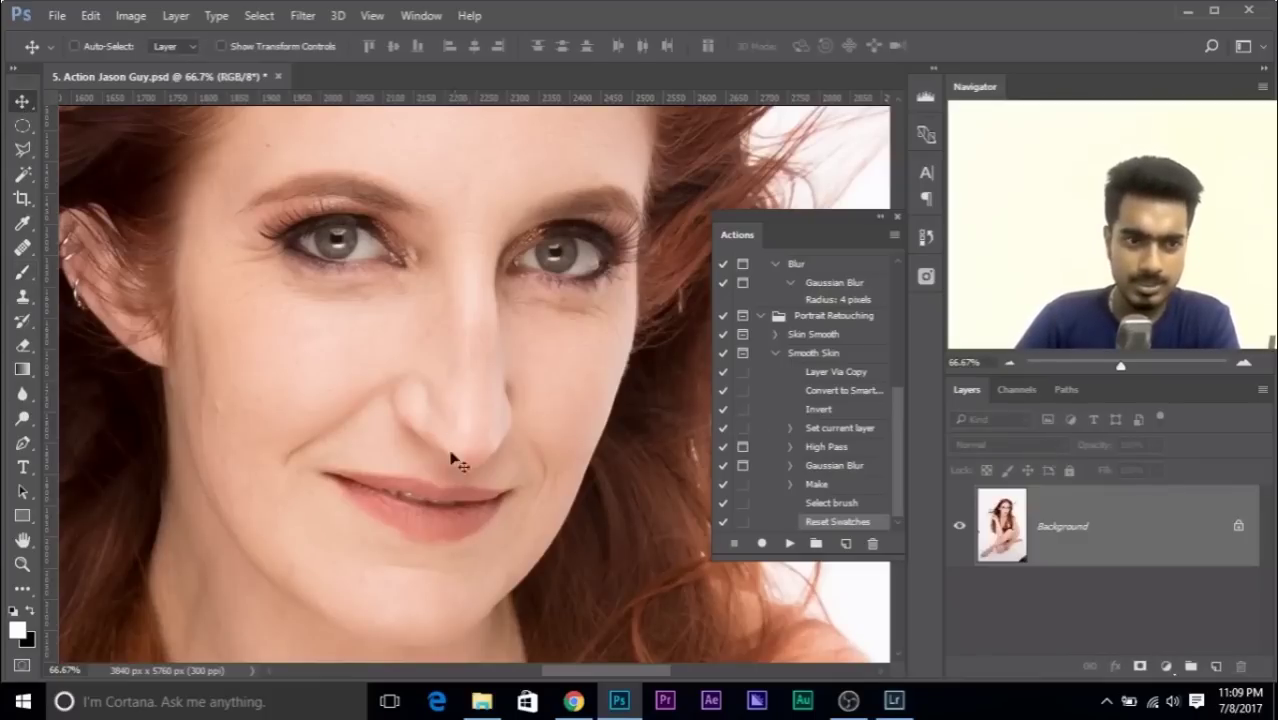
pyautogui.click(17, 630)
pyautogui.click(1050, 240)
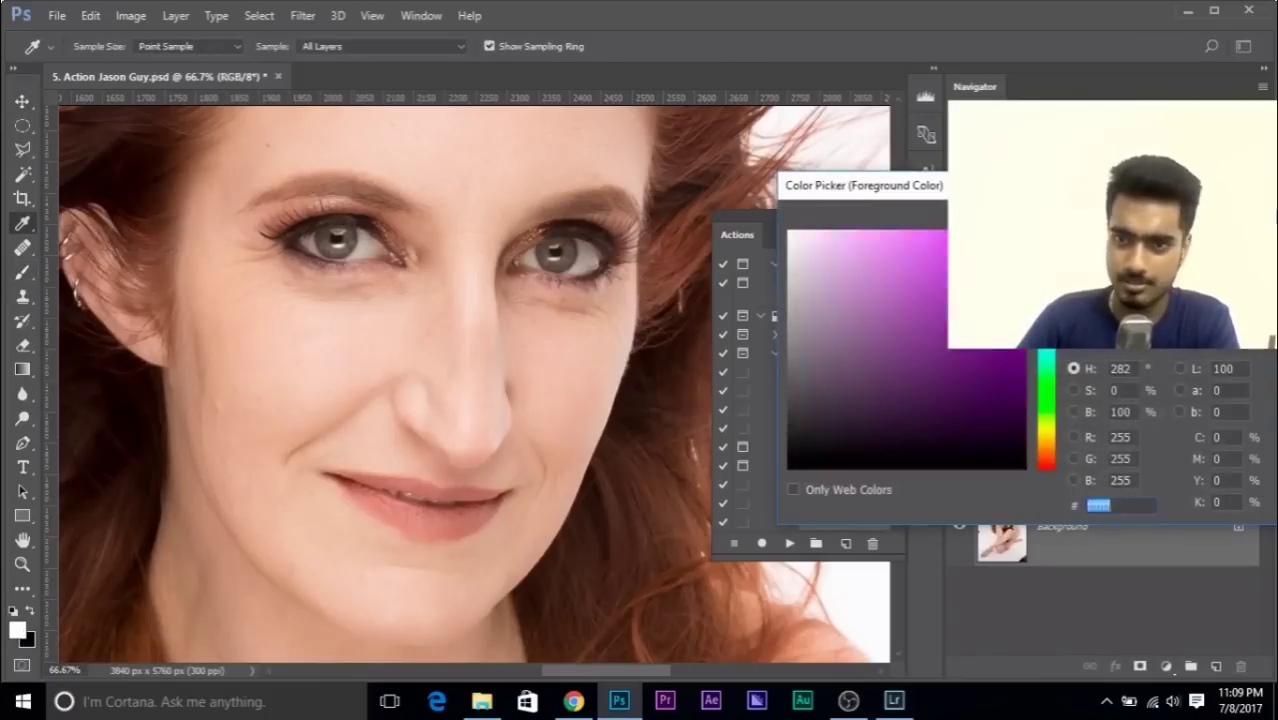
pyautogui.press('Return')
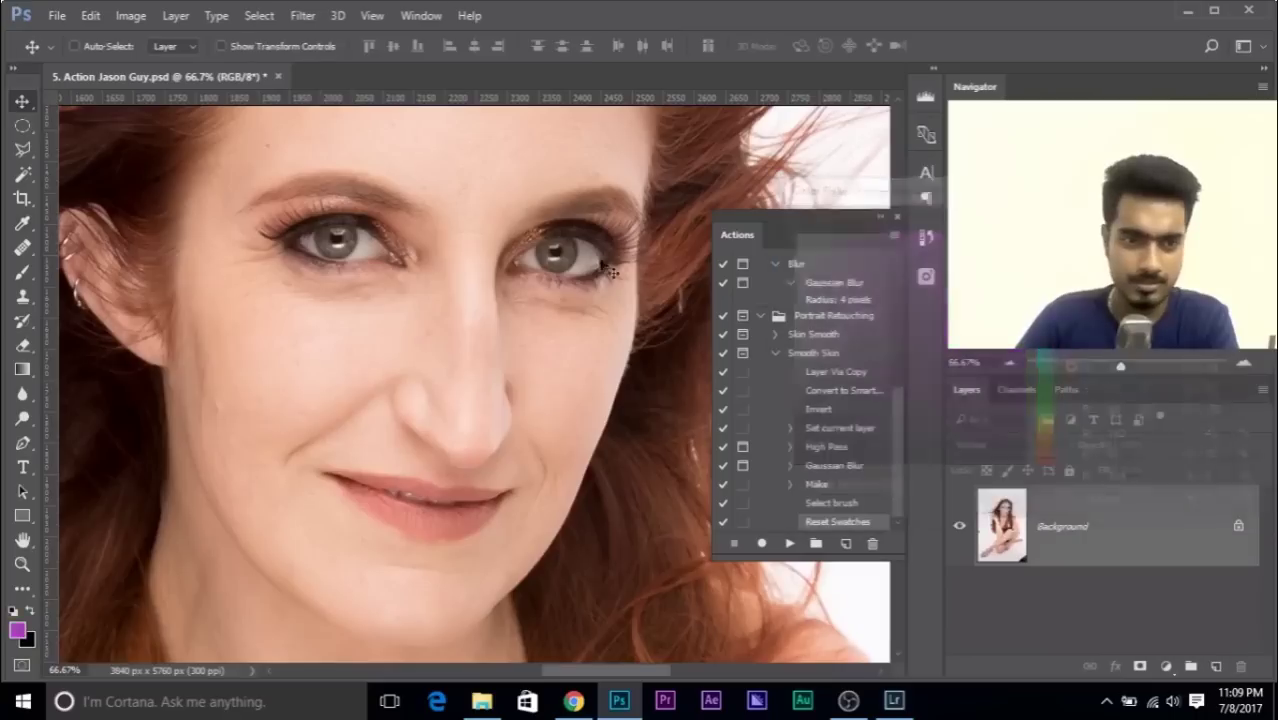
# - Play the Smooth Skin action on the Background, accepting a High Pass radius of 9 pixels and a Gaussian Blur radius of 2.8 pixels
pyautogui.click(828, 356)
pyautogui.click(790, 543)
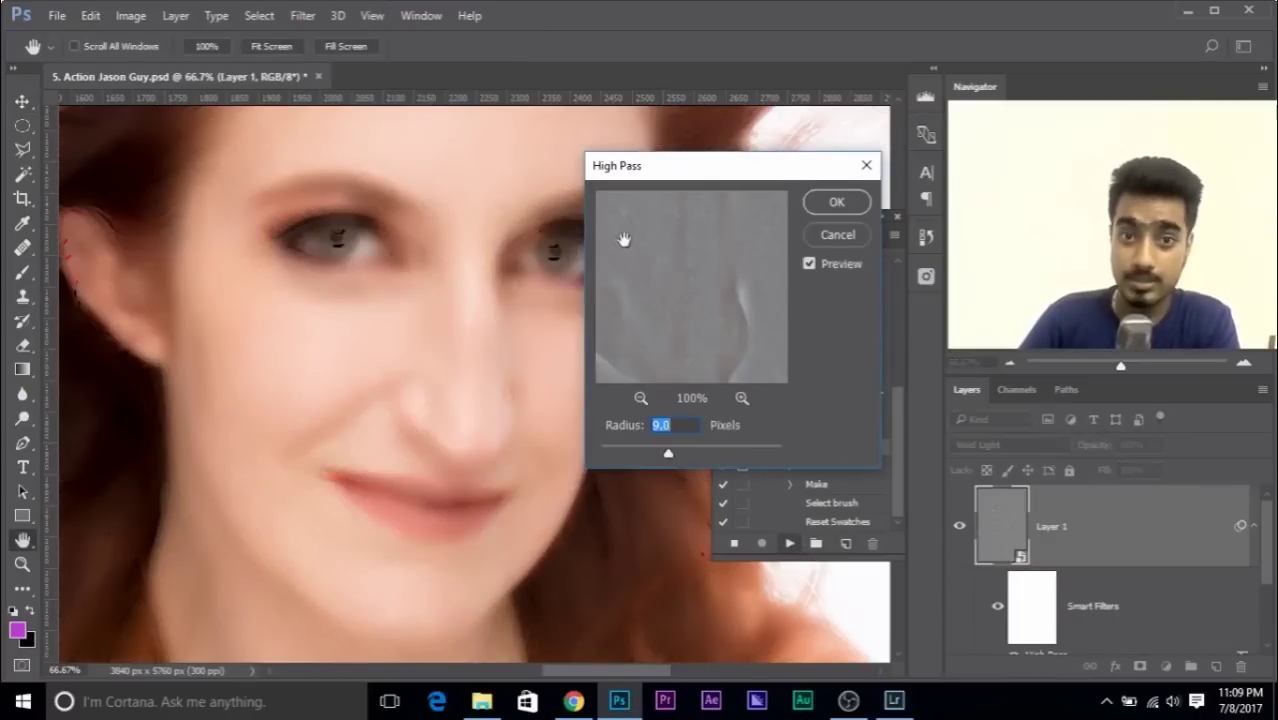
pyautogui.hotkey('ctrl', '1')
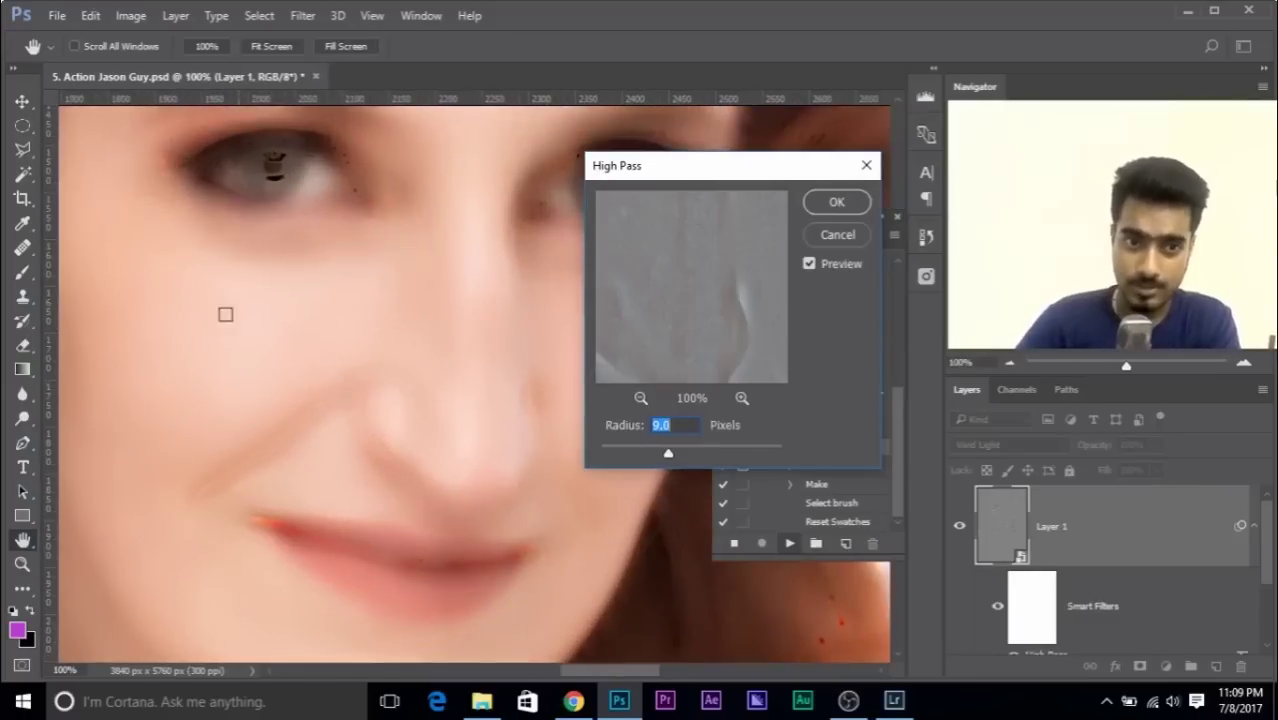
pyautogui.click(830, 204)
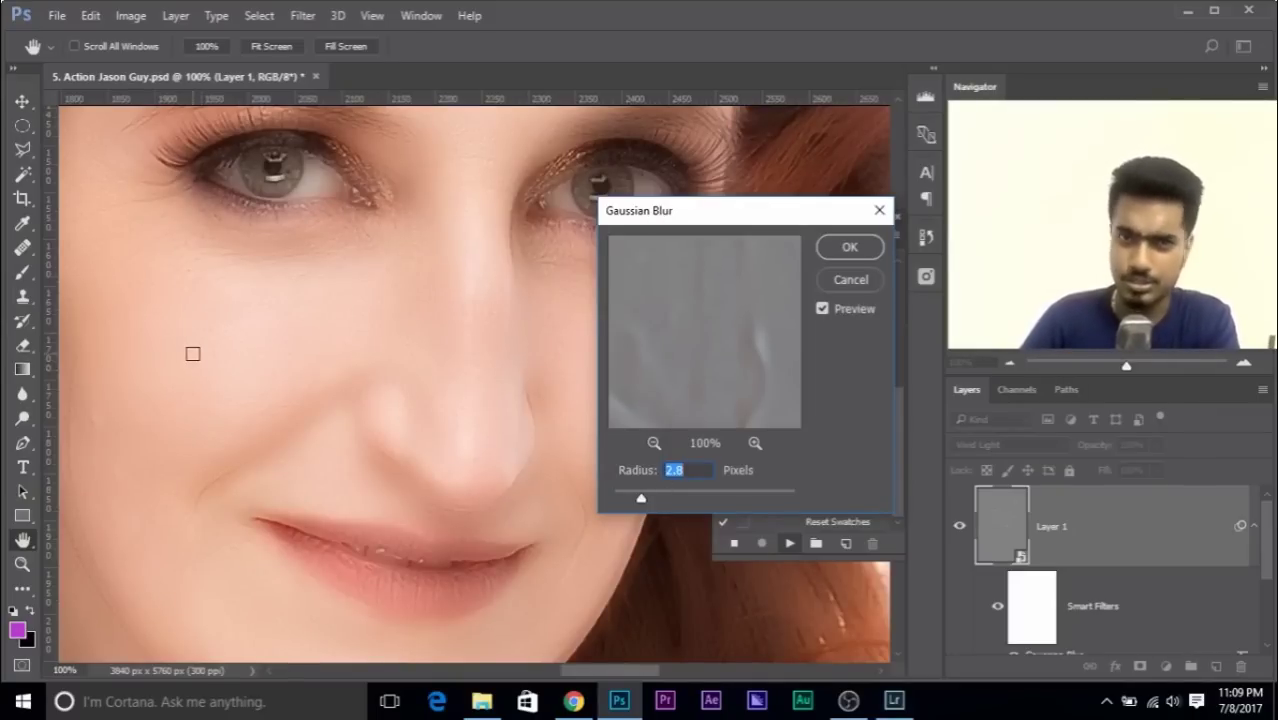
pyautogui.click(847, 250)
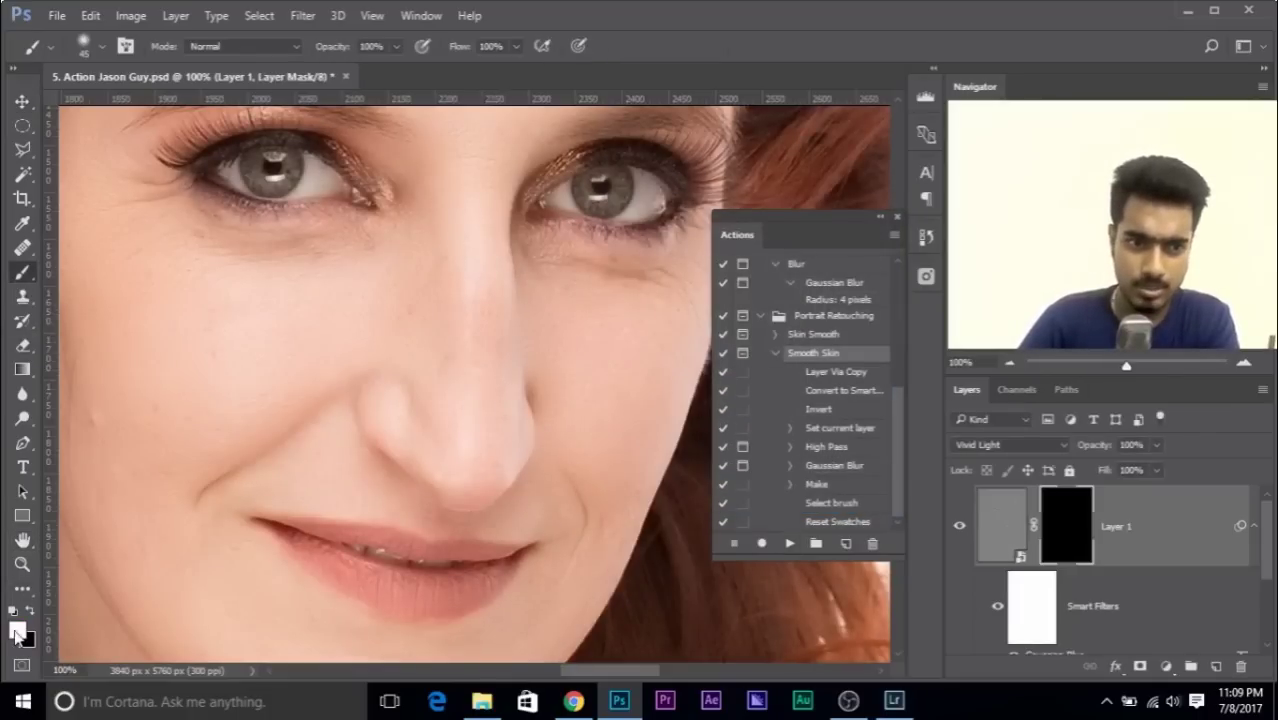
# - Enlarge the brush to 79 and paint white on Layer 1's mask over the skin beneath the image-left eye and on that cheek
pyautogui.hscroll(-3, 360, 320)
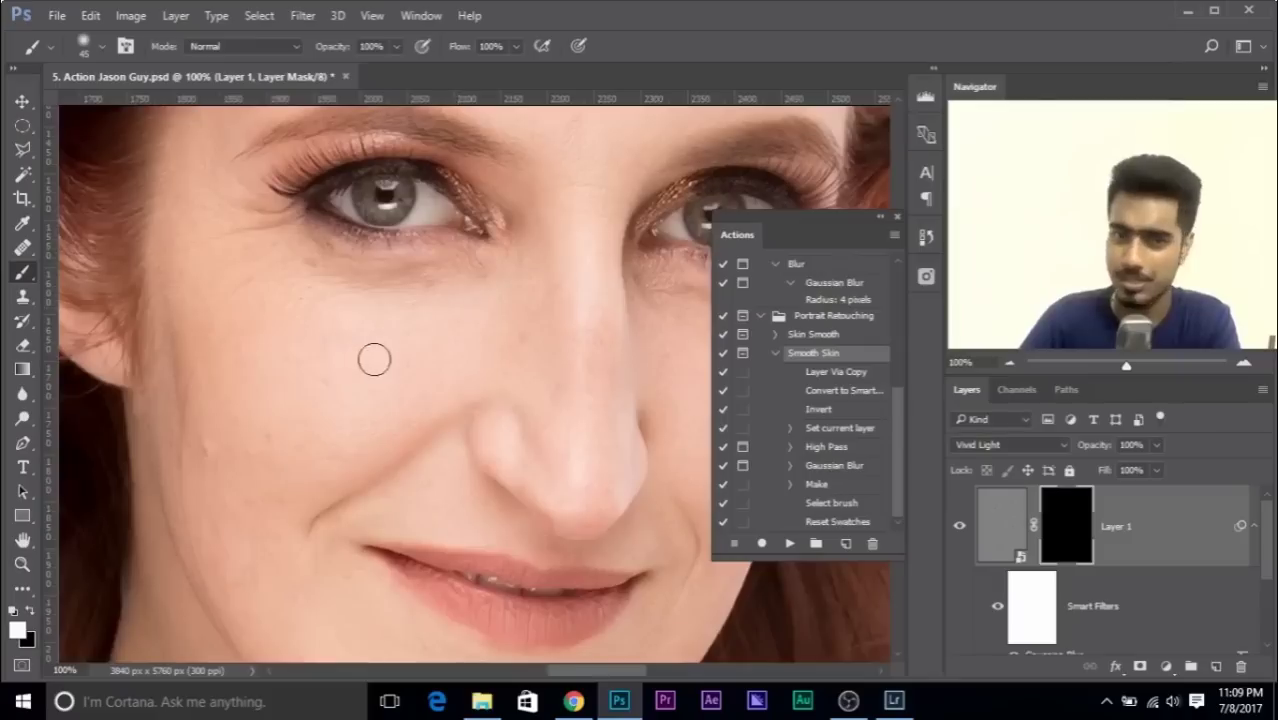
pyautogui.press(']')
pyautogui.press(']')
pyautogui.press(']')
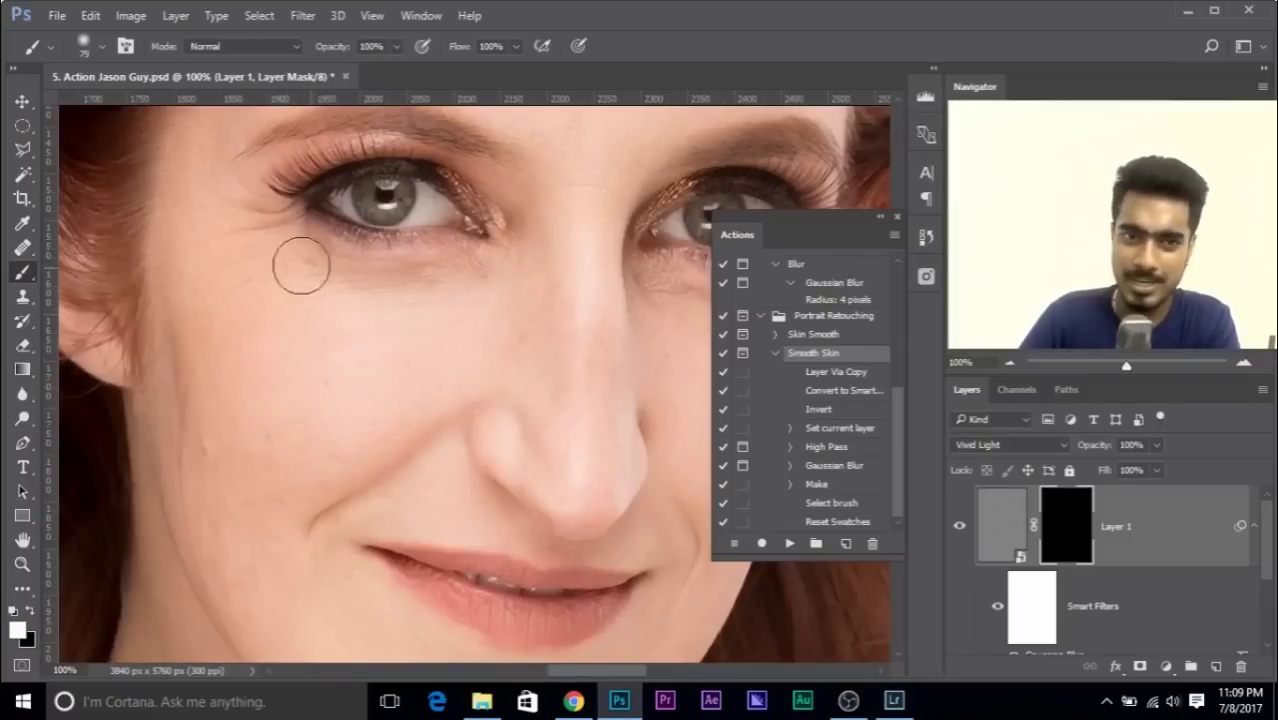
pyautogui.click(455, 290)
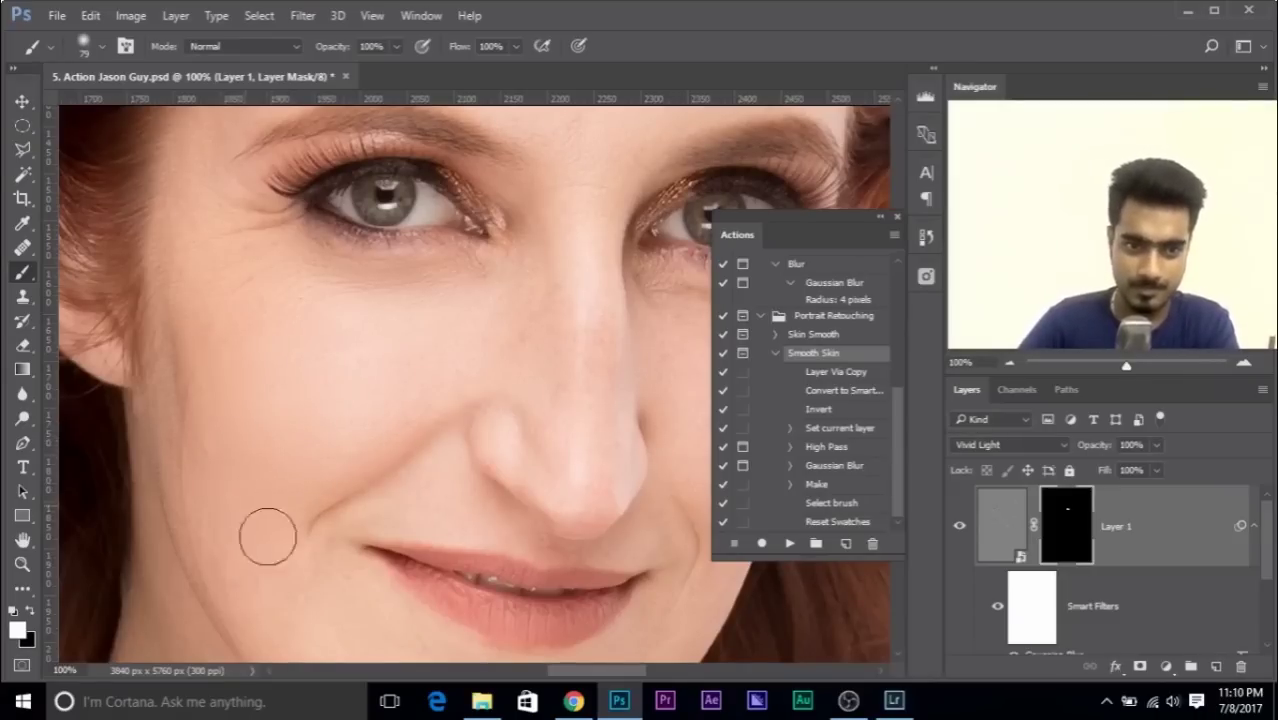
pyautogui.moveTo(300, 405); pyautogui.dragTo(333, 525)
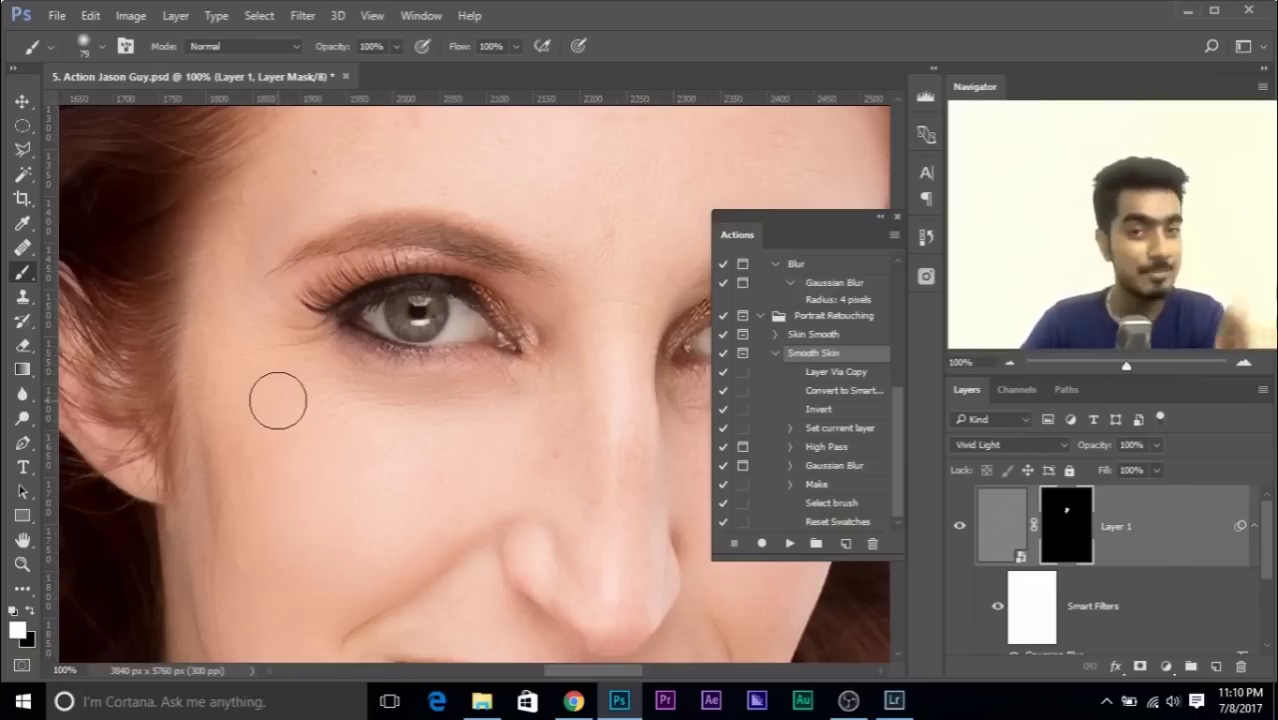
# - Paint white on Layer 1's mask over the forehead and the skin between the eyebrows
pyautogui.scroll(1, 278, 400)
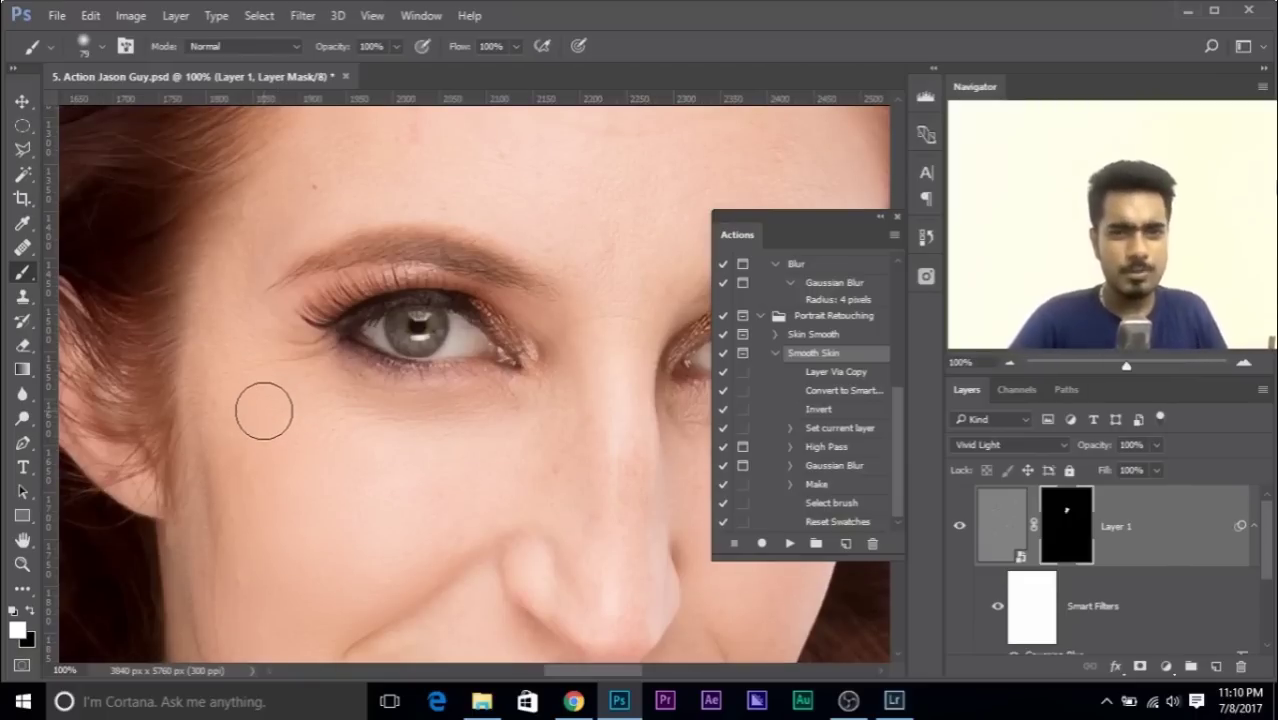
pyautogui.scroll(5, 371, 291)
pyautogui.hscroll(3, 371, 291)
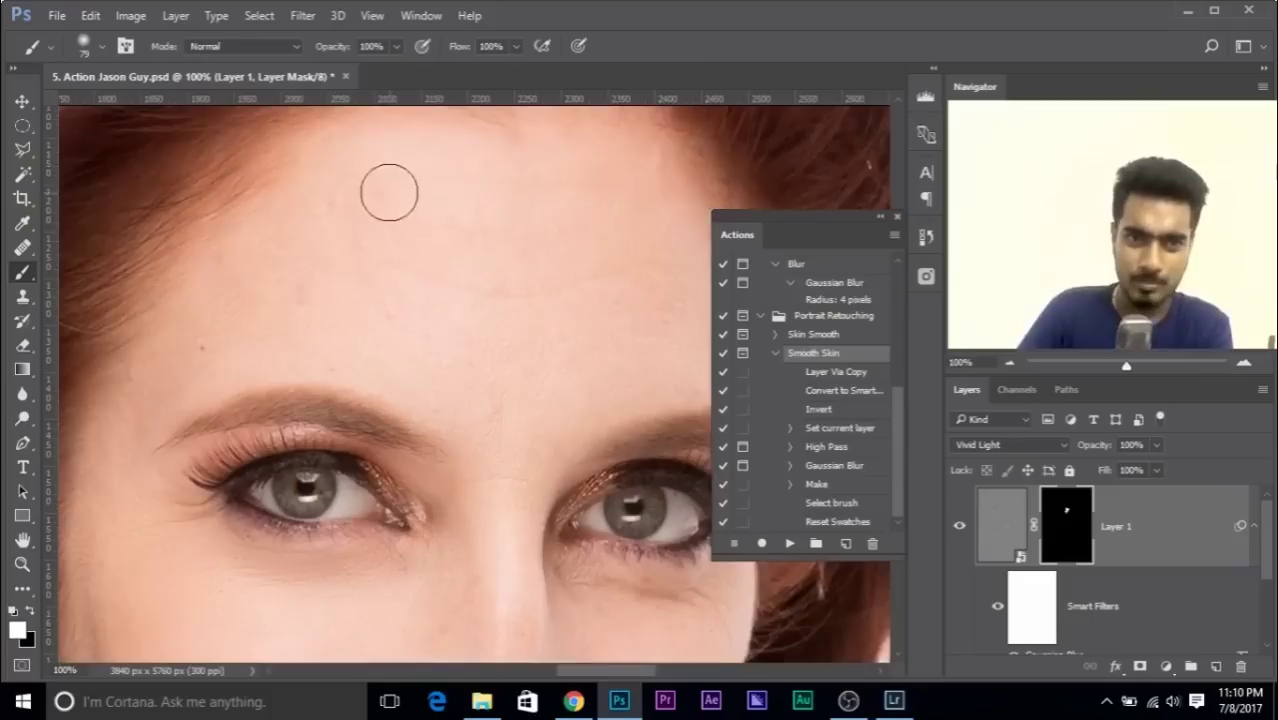
pyautogui.moveTo(504, 337); pyautogui.dragTo(397, 396)
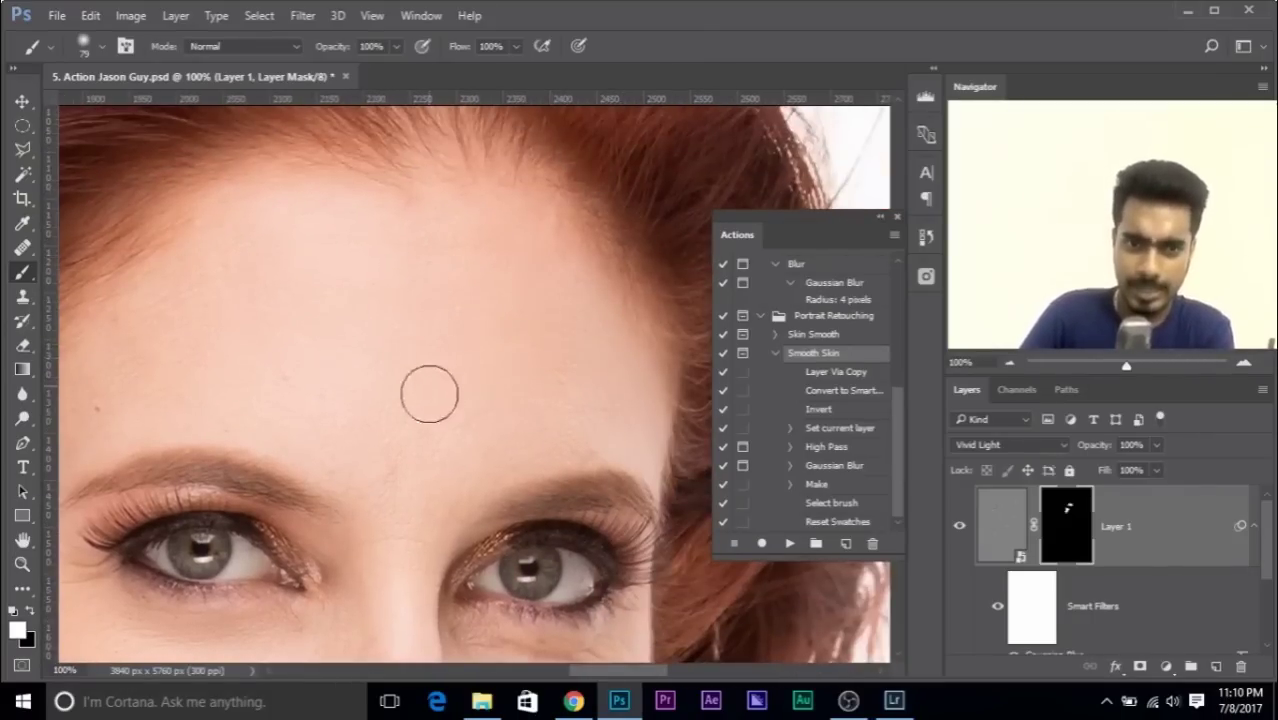
pyautogui.moveTo(401, 300); pyautogui.dragTo(556, 240)
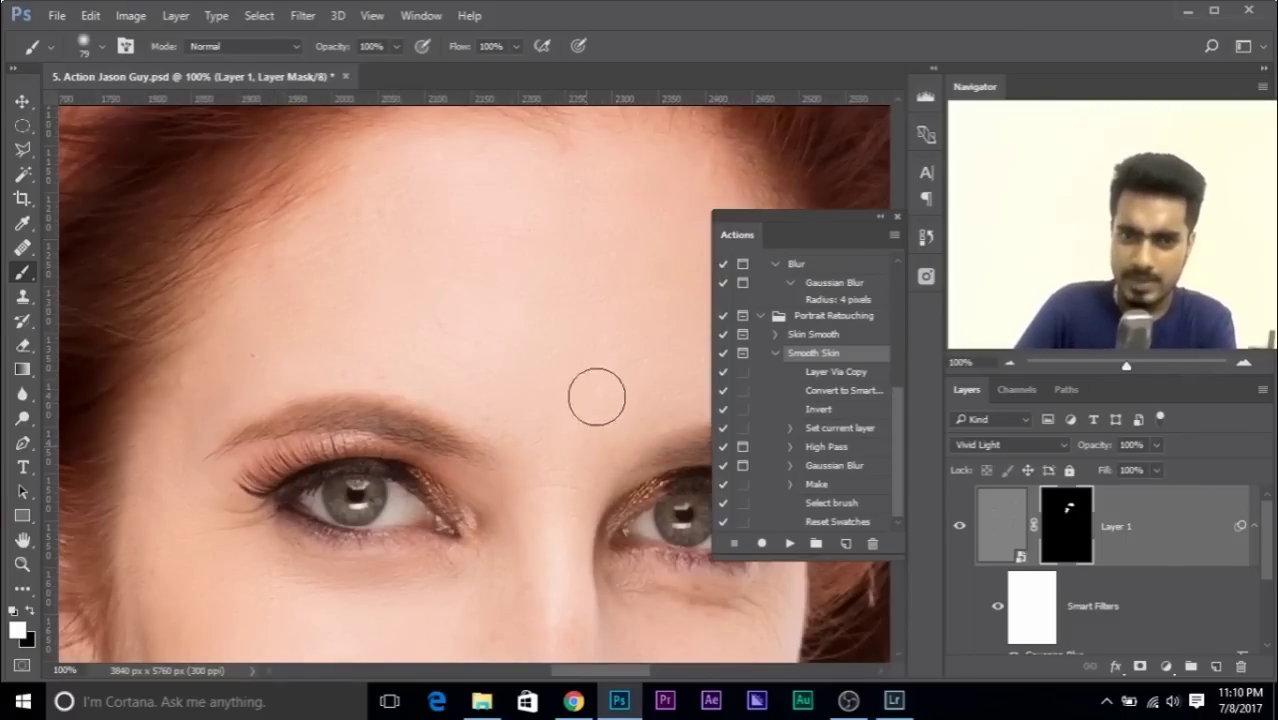
pyautogui.moveTo(567, 357); pyautogui.dragTo(511, 309)
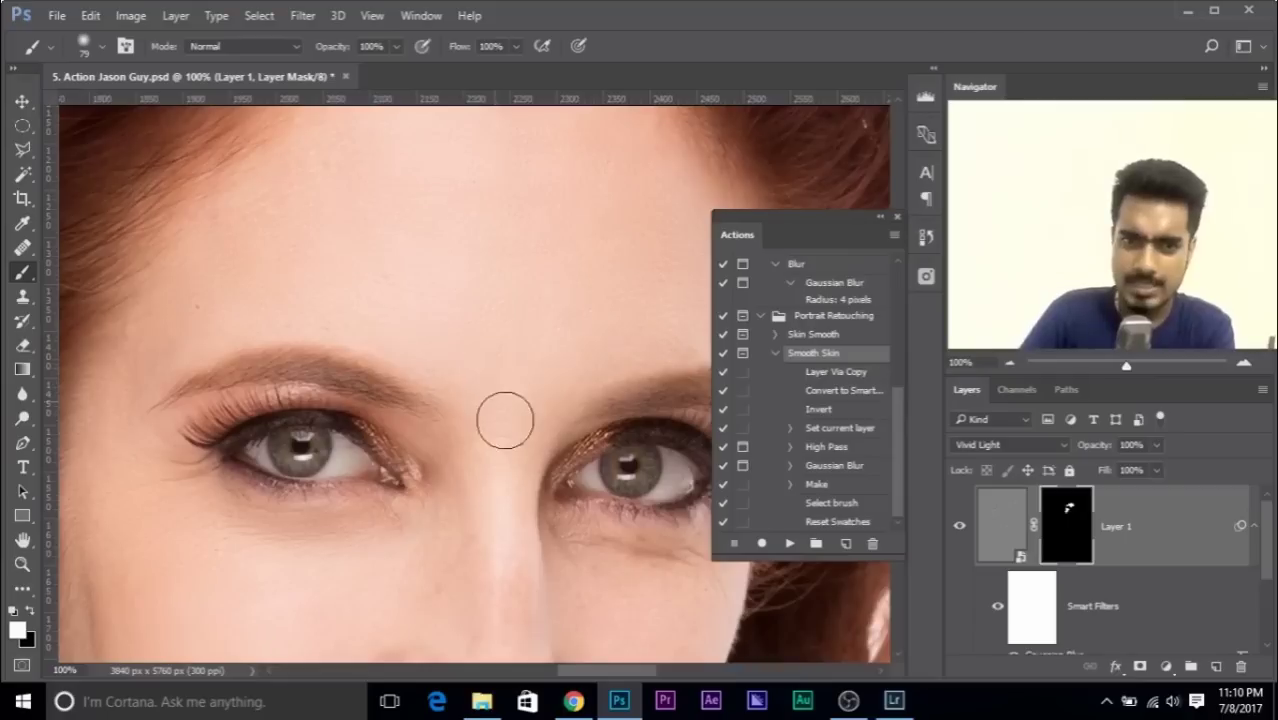
pyautogui.scroll(3, 511, 434)
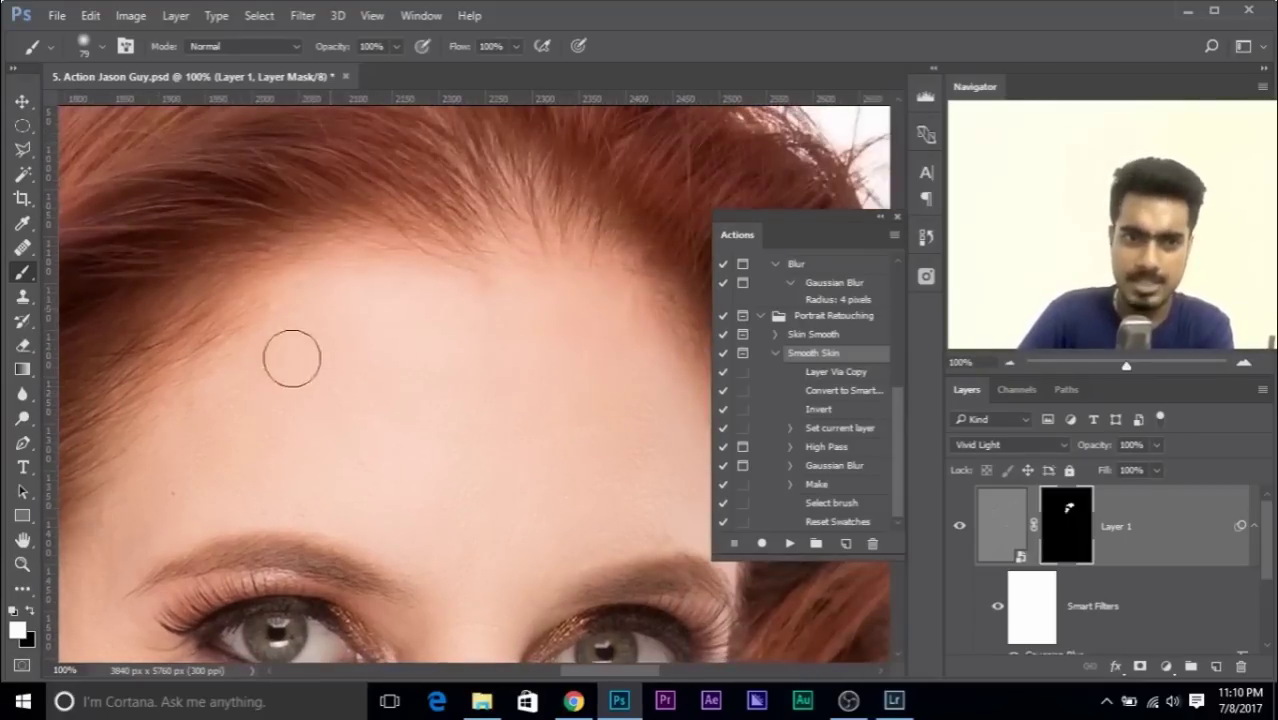
pyautogui.moveTo(557, 365); pyautogui.dragTo(442, 320)
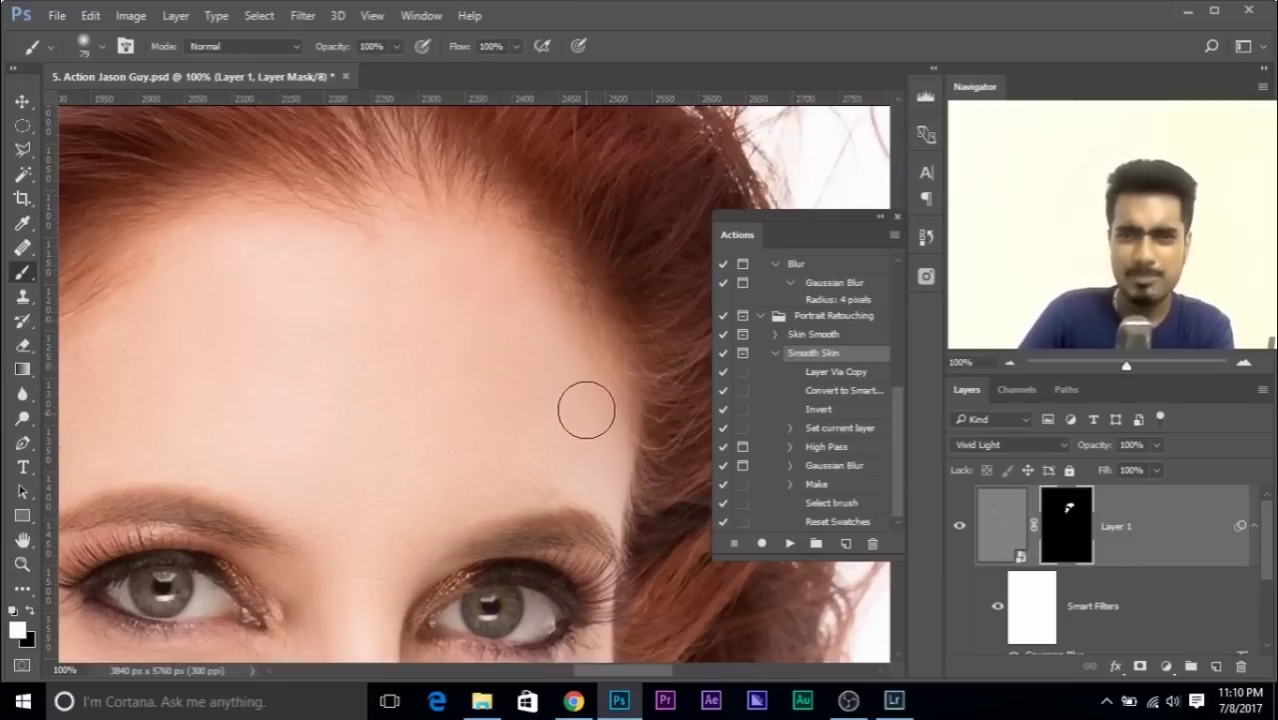
pyautogui.moveTo(462, 349); pyautogui.dragTo(685, 300)
pyautogui.moveTo(448, 371)
pyautogui.mouseDown()
pyautogui.moveTo(470, 357)
pyautogui.moveTo(422, 280)
pyautogui.moveTo(488, 194)
pyautogui.mouseUp()
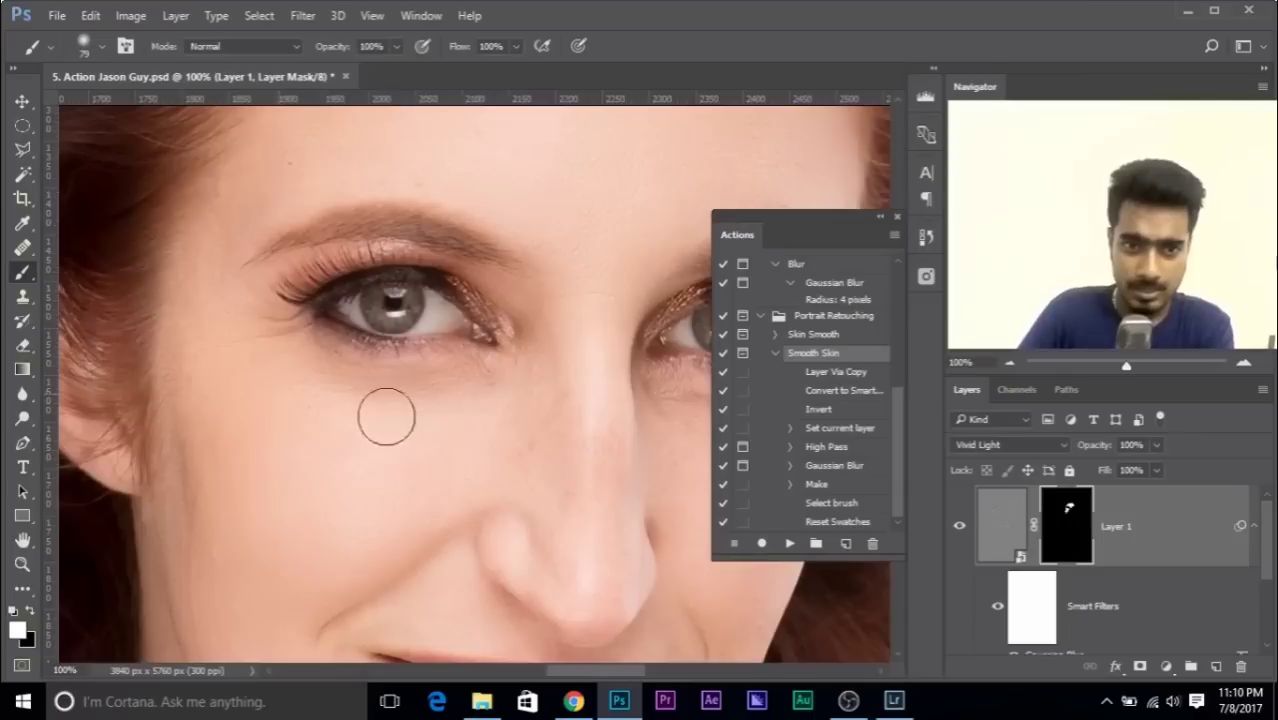
# - Reduce the brush to 59 and paint white on Layer 1's mask over the image-right lower cheek and jaw
pyautogui.moveTo(346, 322); pyautogui.dragTo(516, 456)
pyautogui.moveTo(365, 271); pyautogui.dragTo(357, 233)
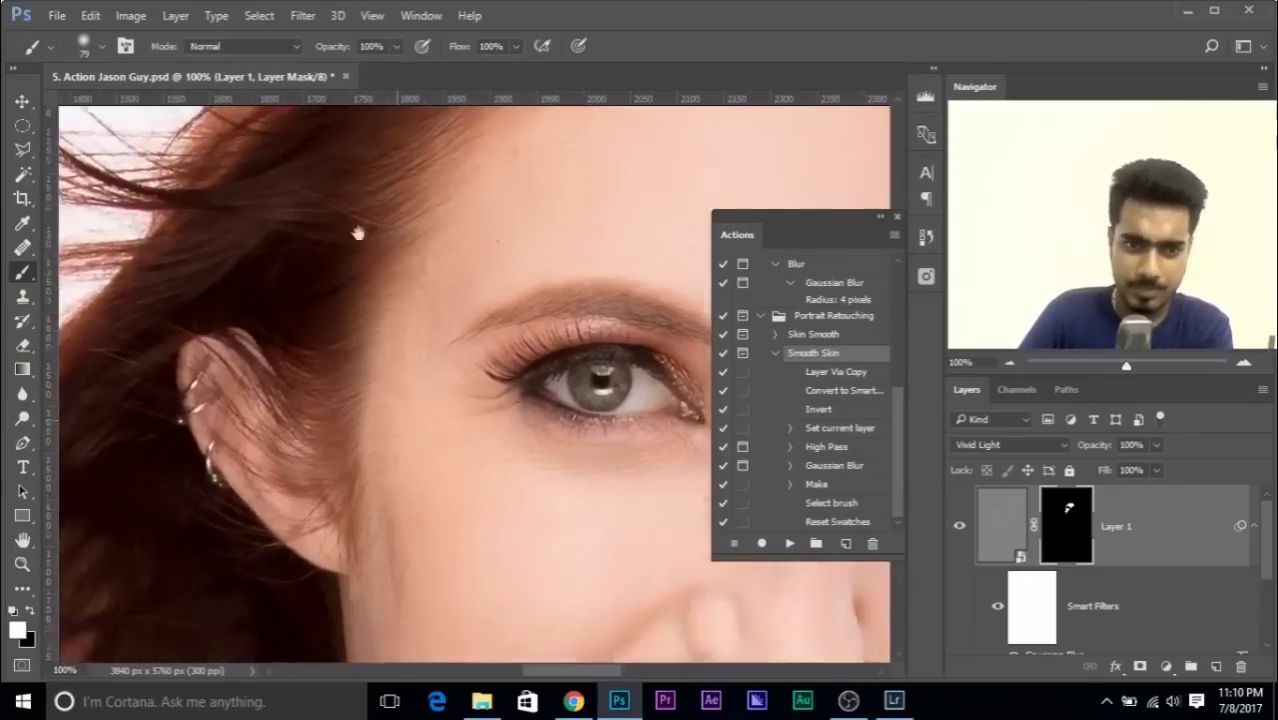
pyautogui.moveTo(470, 560); pyautogui.dragTo(410, 270)
pyautogui.moveTo(434, 434); pyautogui.dragTo(174, 282)
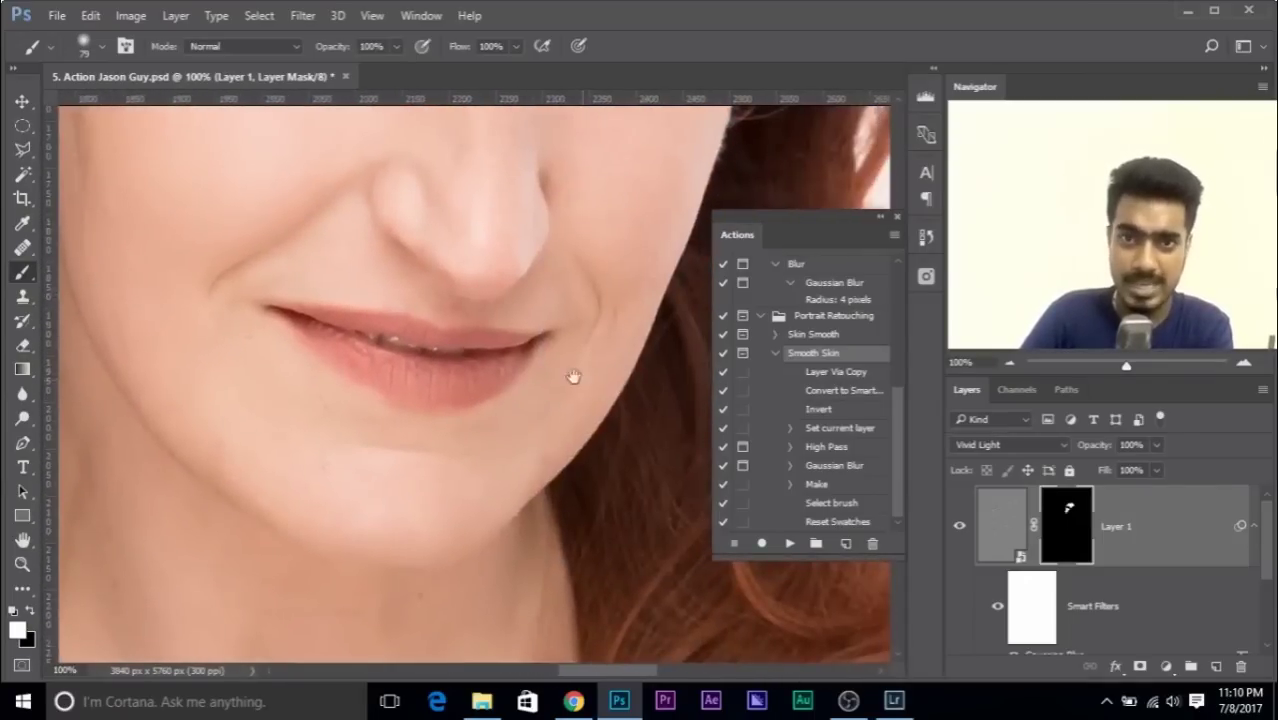
pyautogui.moveTo(573, 376); pyautogui.dragTo(443, 400)
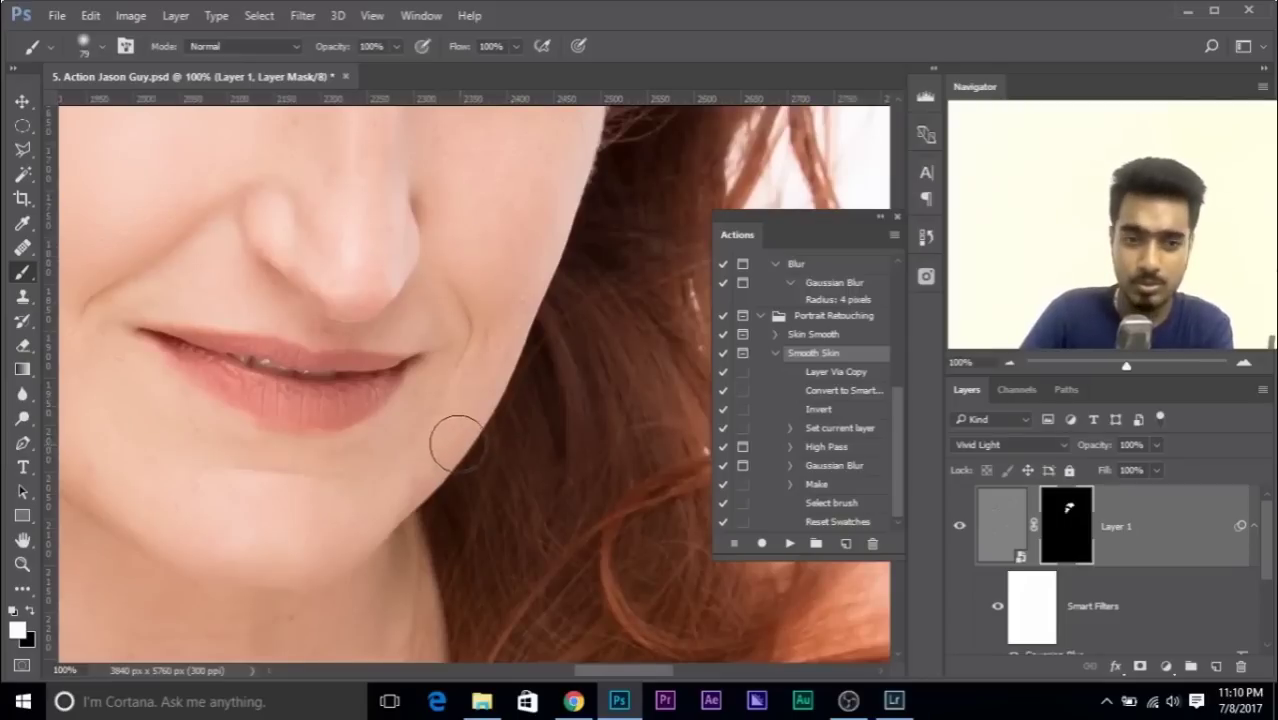
pyautogui.press('[')
pyautogui.press('[')
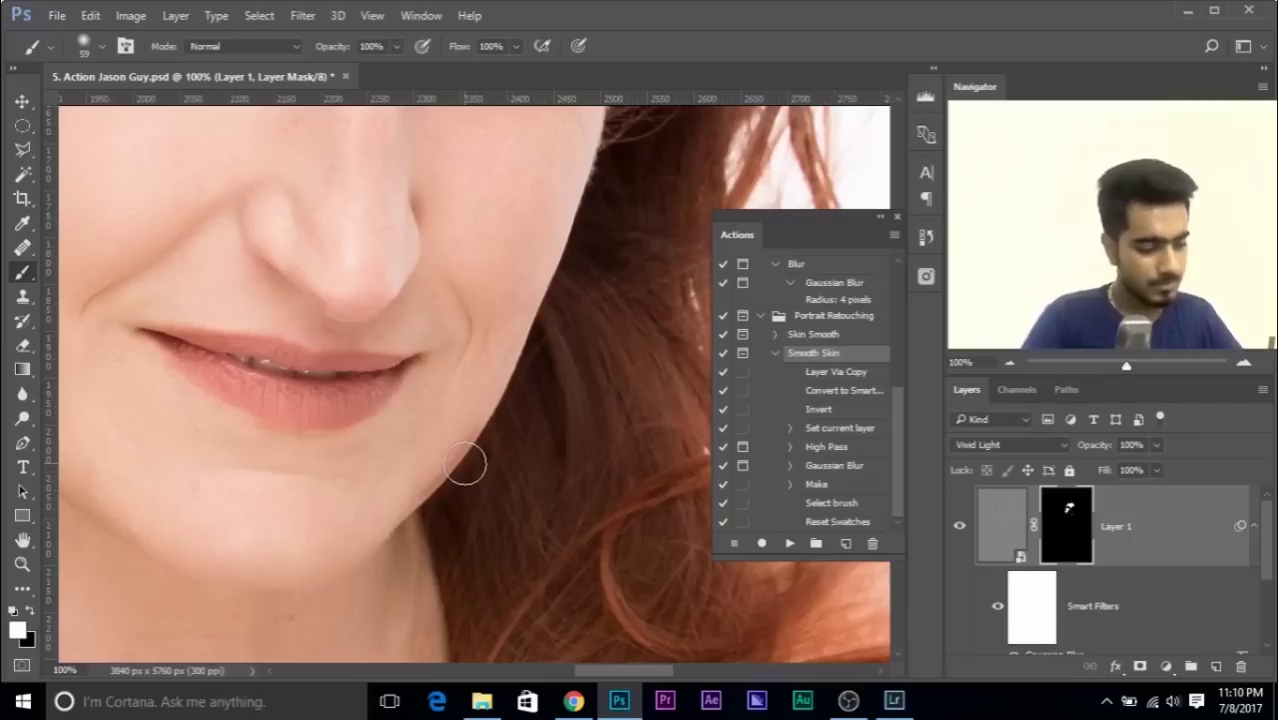
# - Paint white on Layer 1's mask over the skin beneath the image-right eye and along the nose
pyautogui.scroll(5, 546, 266)
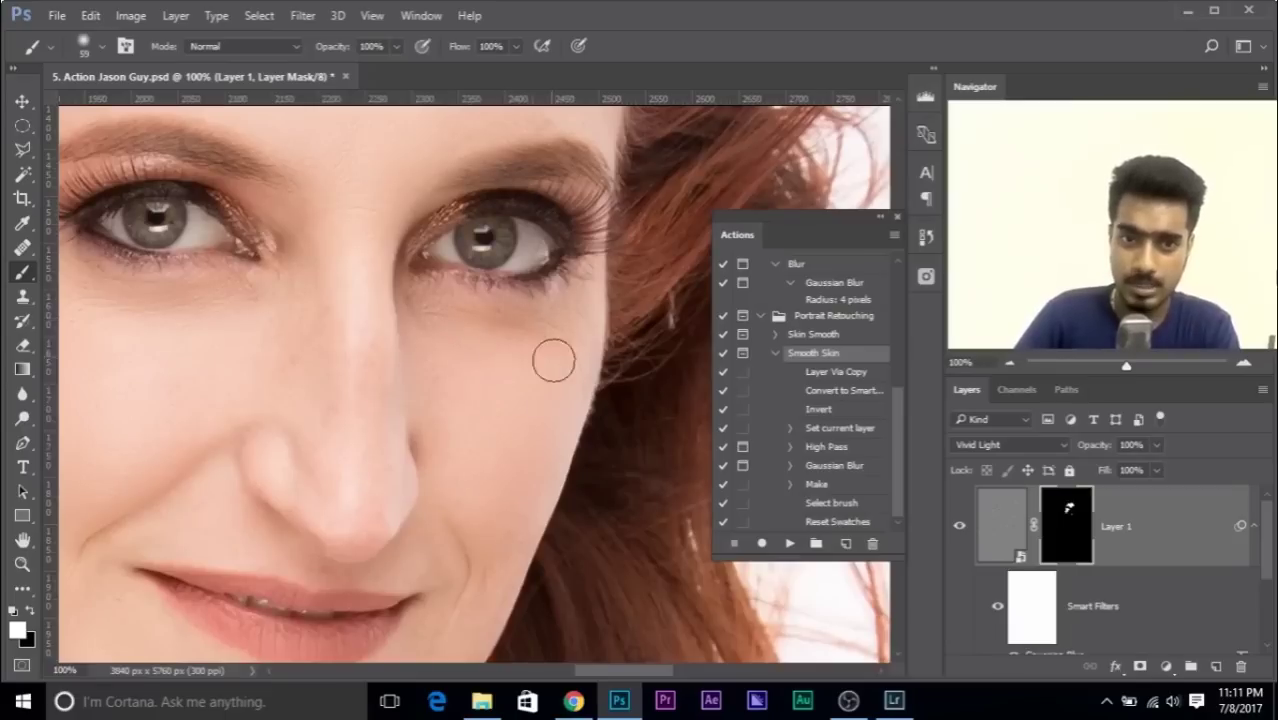
pyautogui.scroll(4, 528, 487)
pyautogui.scroll(1, 529, 487)
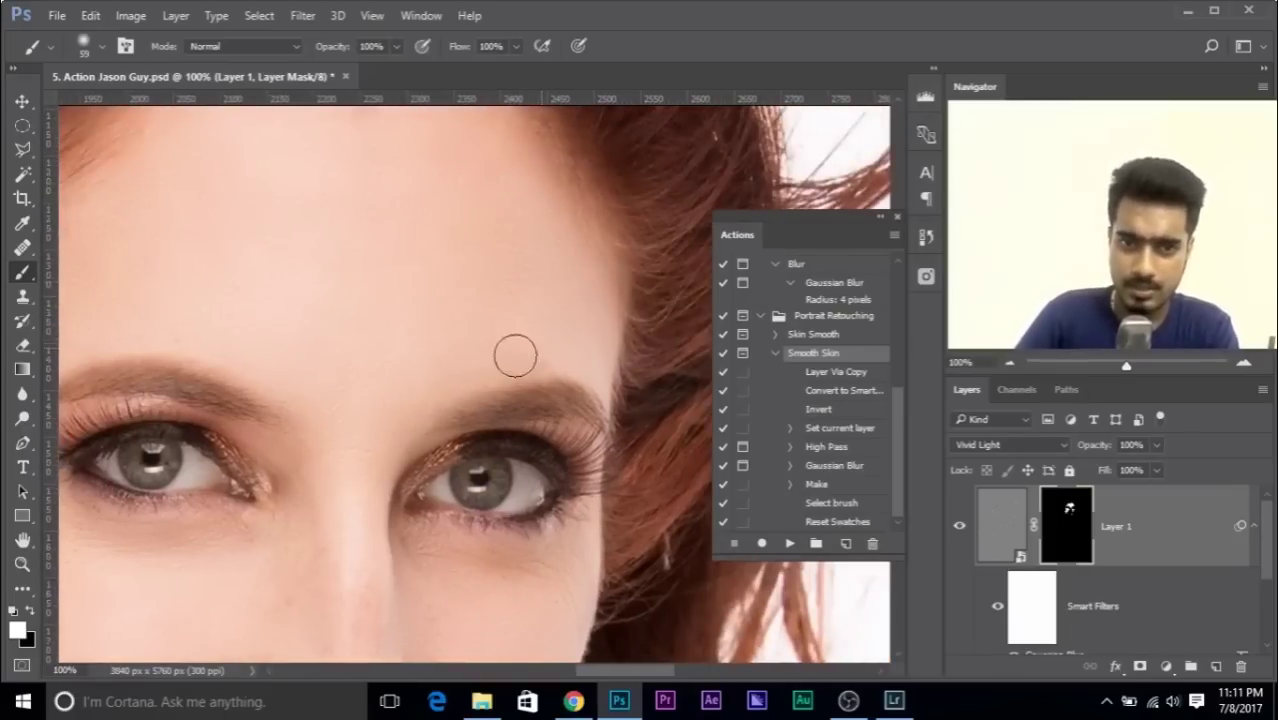
pyautogui.moveTo(414, 371); pyautogui.dragTo(465, 237)
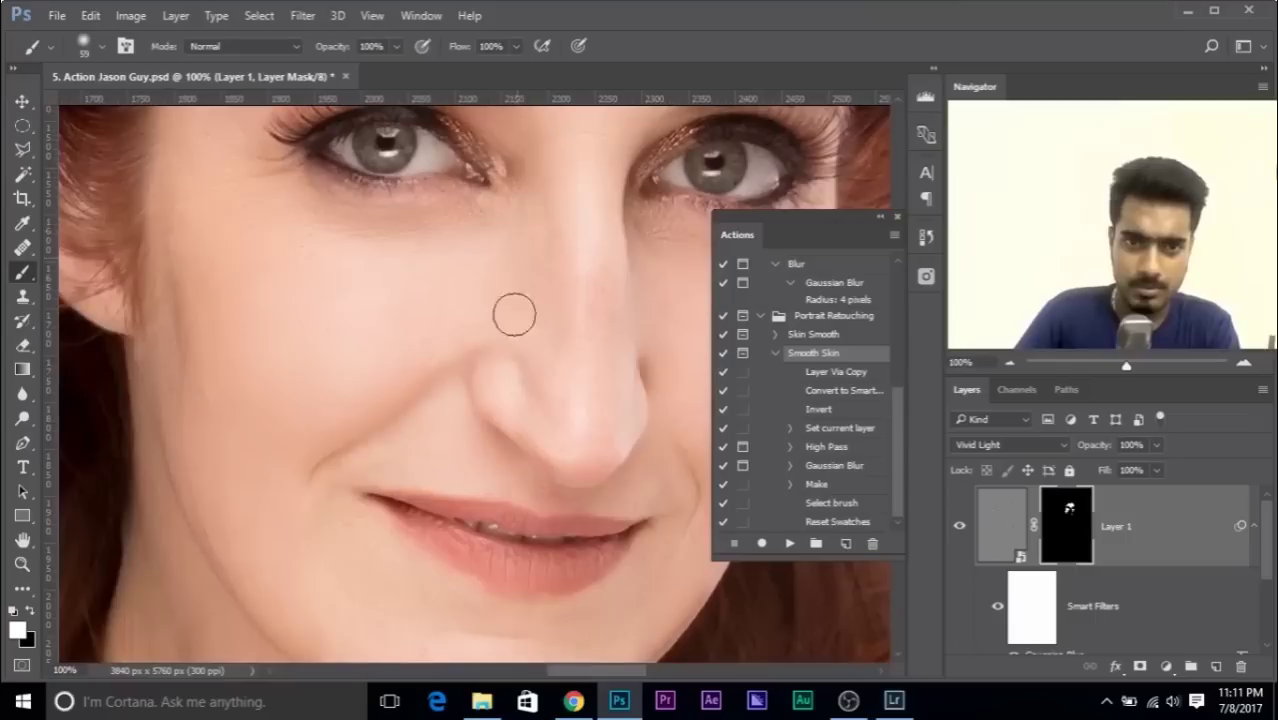
pyautogui.moveTo(551, 309); pyautogui.dragTo(474, 372)
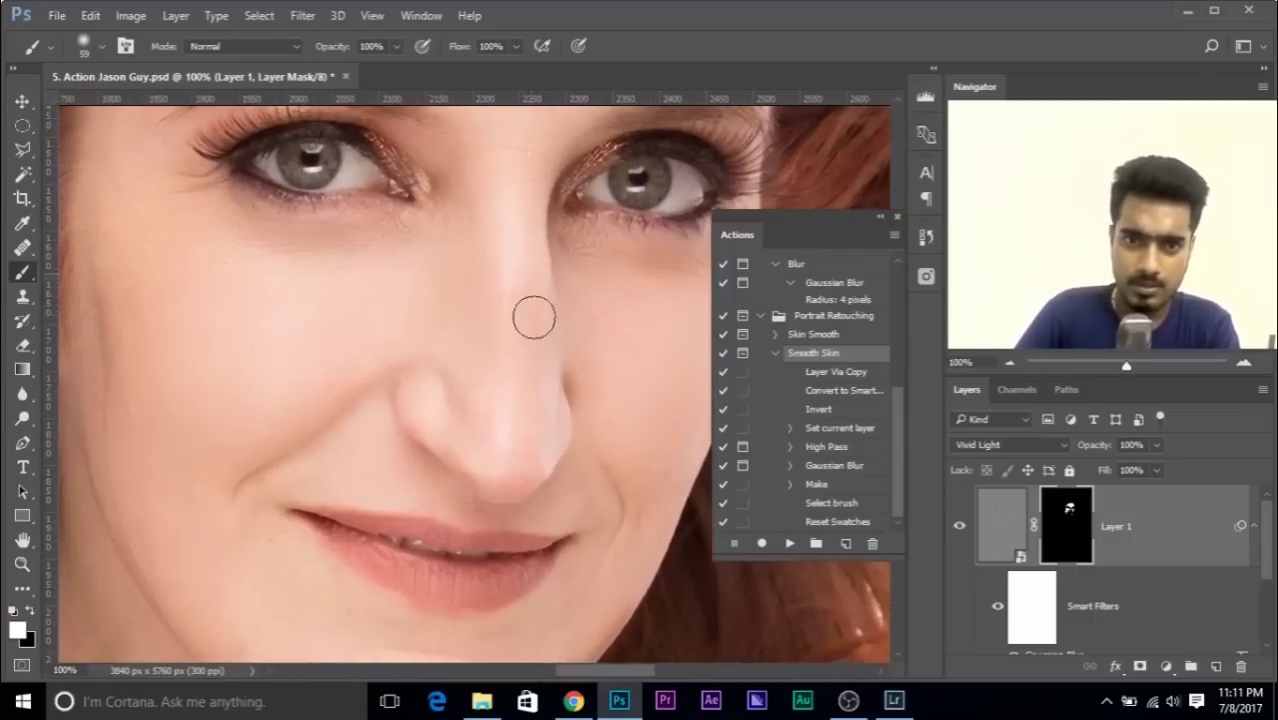
# - Paint white on Layer 1's mask over the image-left cheek, the skin around the mouth and the chin
pyautogui.moveTo(508, 434)
pyautogui.mouseDown()
pyautogui.moveTo(471, 308)
pyautogui.moveTo(304, 467)
pyautogui.moveTo(307, 457)
pyautogui.mouseUp()
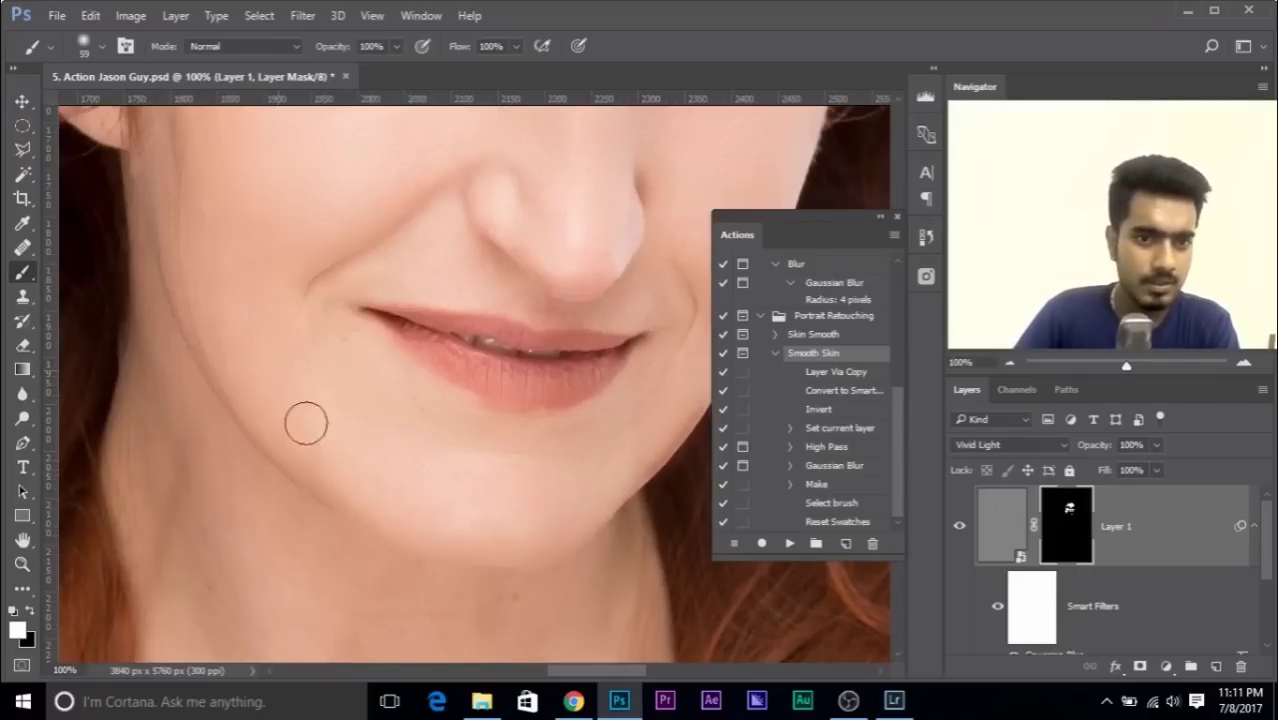
pyautogui.moveTo(292, 305); pyautogui.dragTo(391, 408)
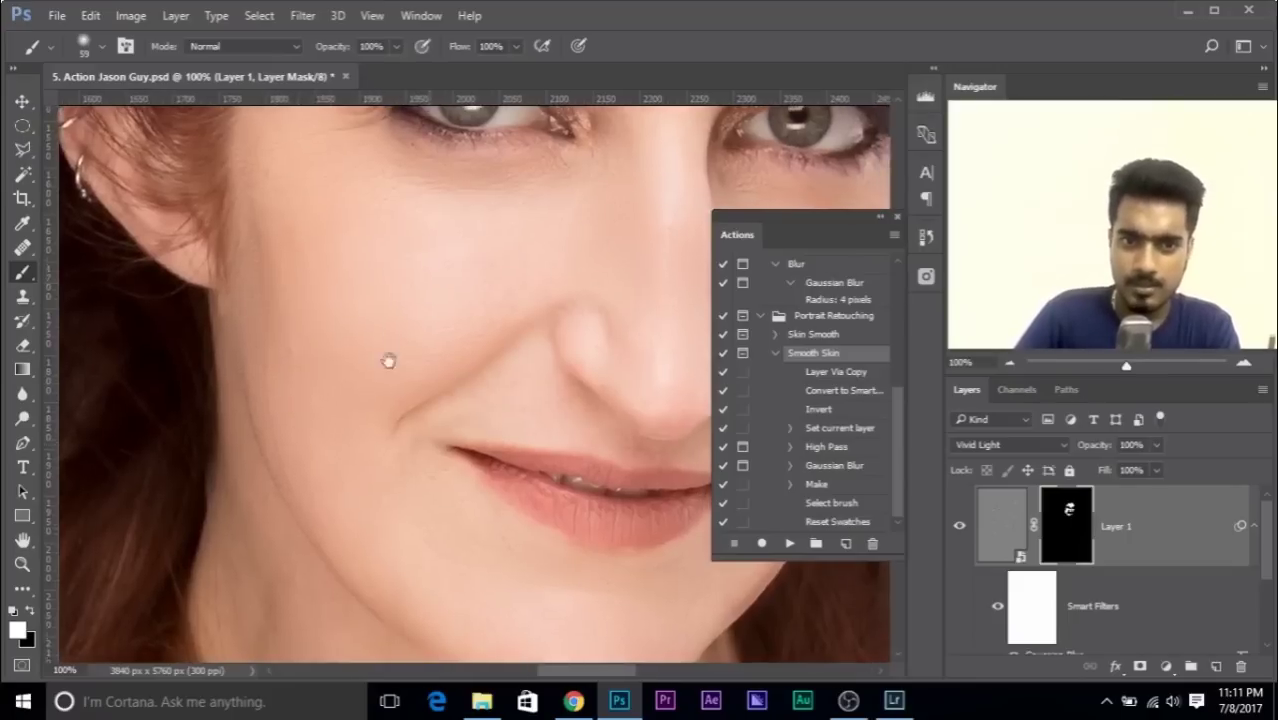
pyautogui.moveTo(385, 357); pyautogui.dragTo(393, 376)
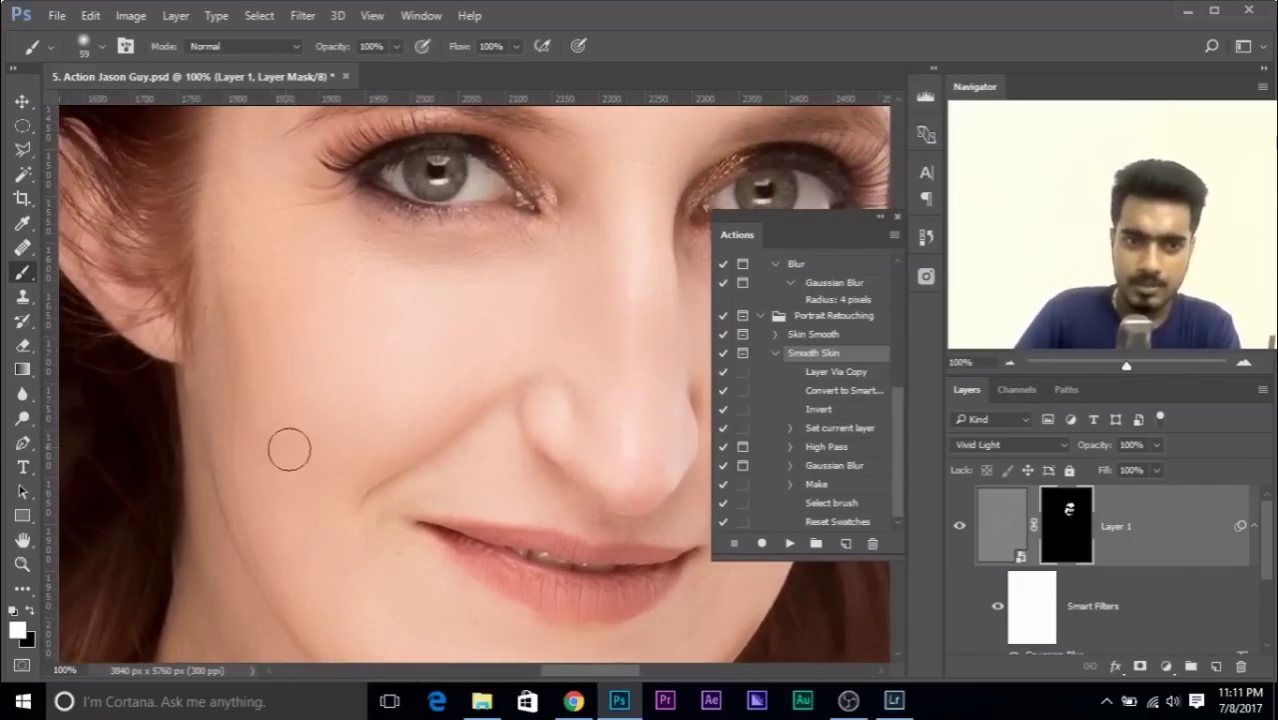
pyautogui.moveTo(421, 361); pyautogui.dragTo(425, 416)
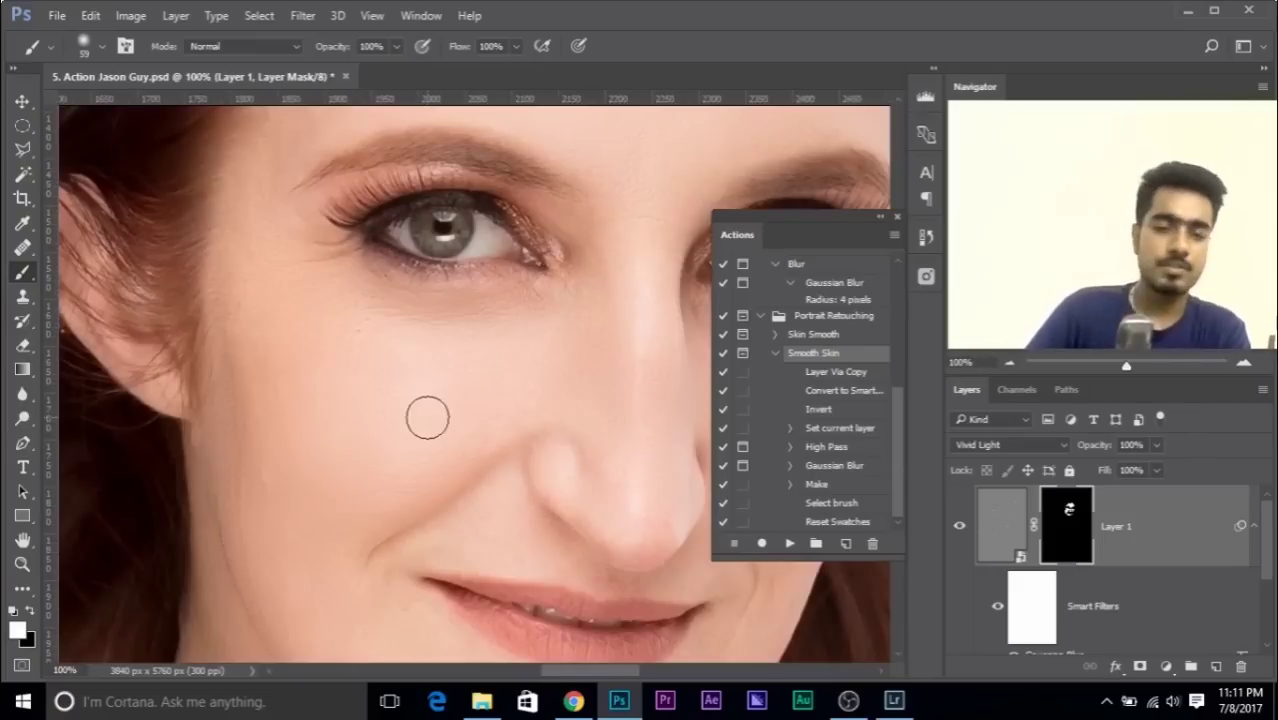
pyautogui.moveTo(396, 513)
pyautogui.mouseDown()
pyautogui.moveTo(334, 362)
pyautogui.moveTo(294, 343)
pyautogui.mouseUp()
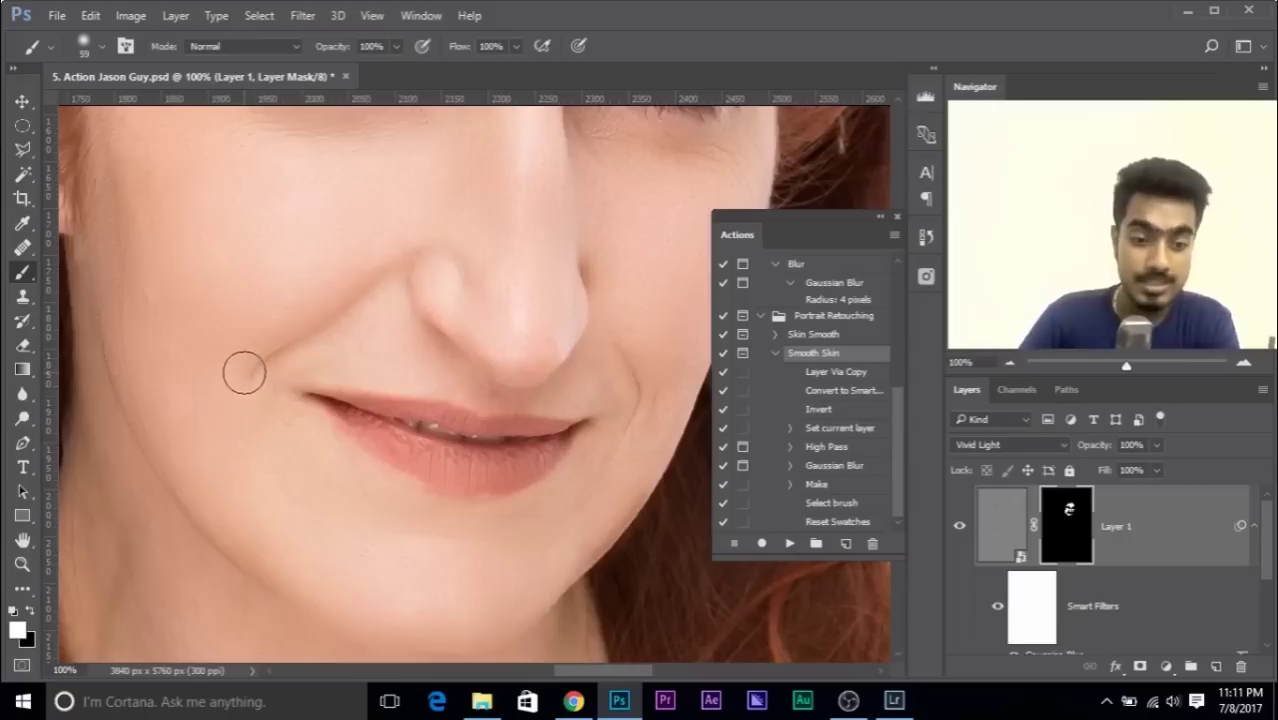
# - Swap the foreground and background colours back and forth, leaving black as the foreground colour for masking out smoothing
pyautogui.press('x')
pyautogui.press('x')
pyautogui.press('x')
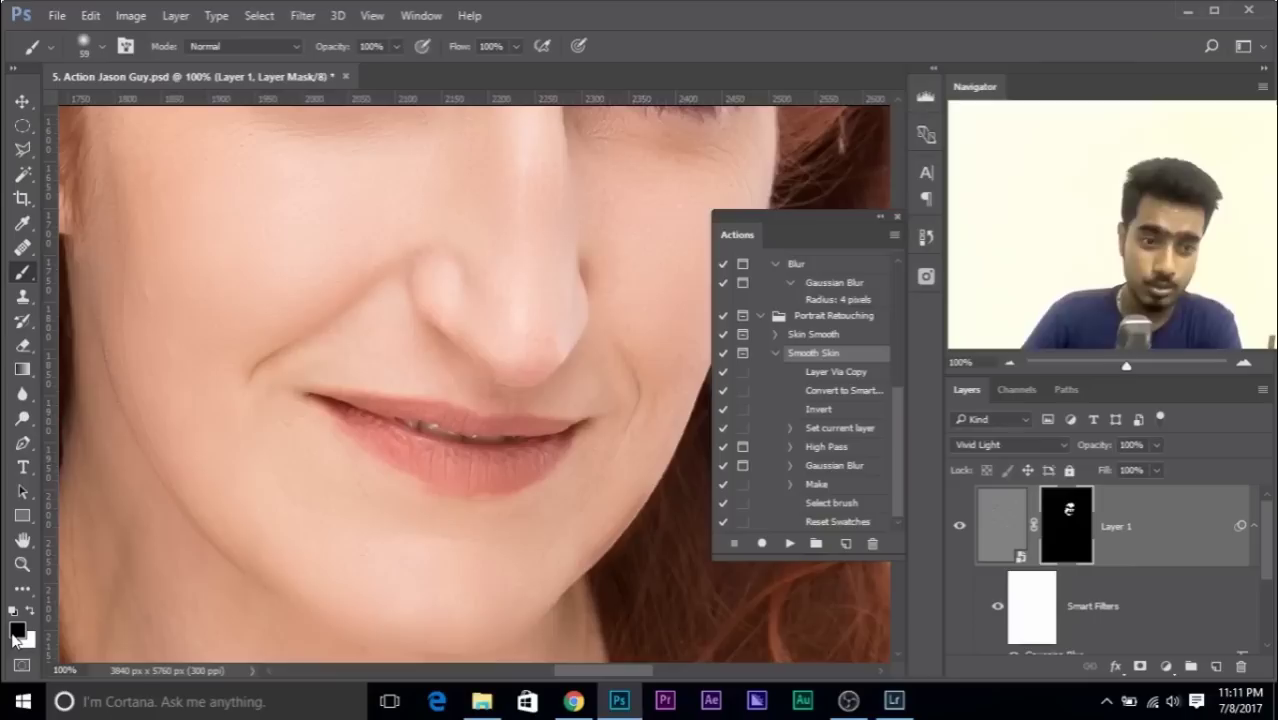
pyautogui.press('x')
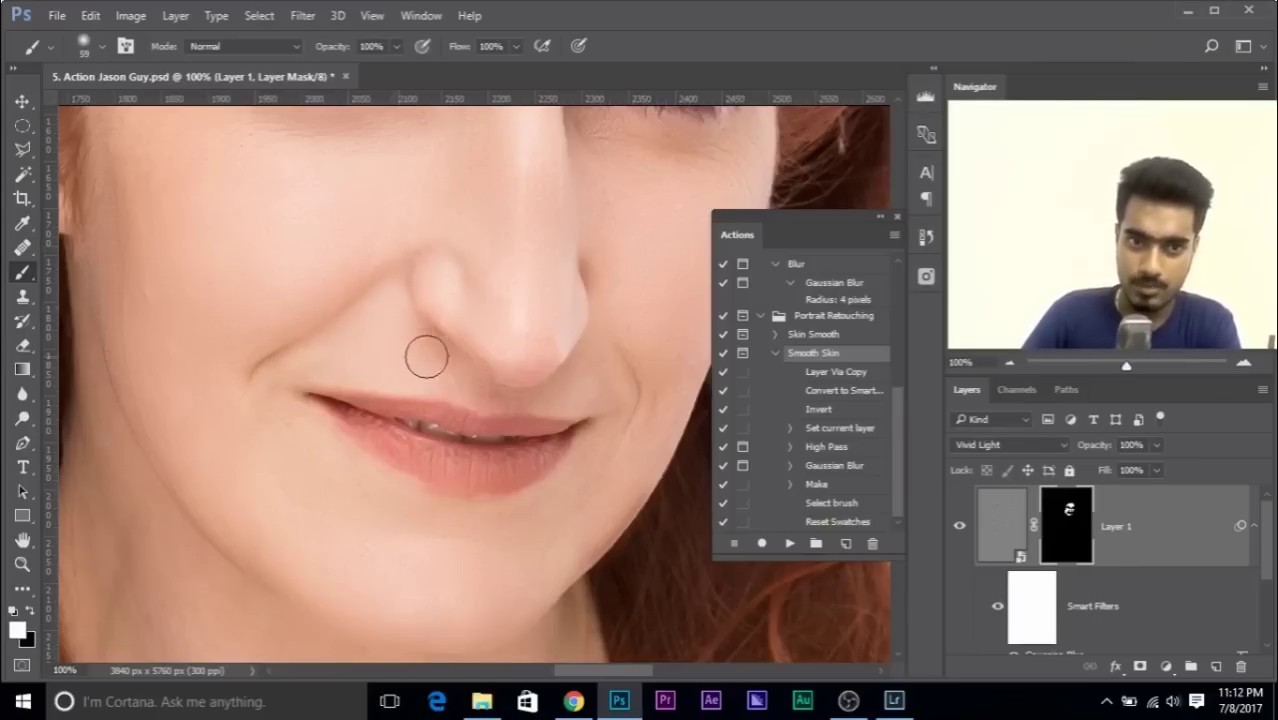
pyautogui.press('x')
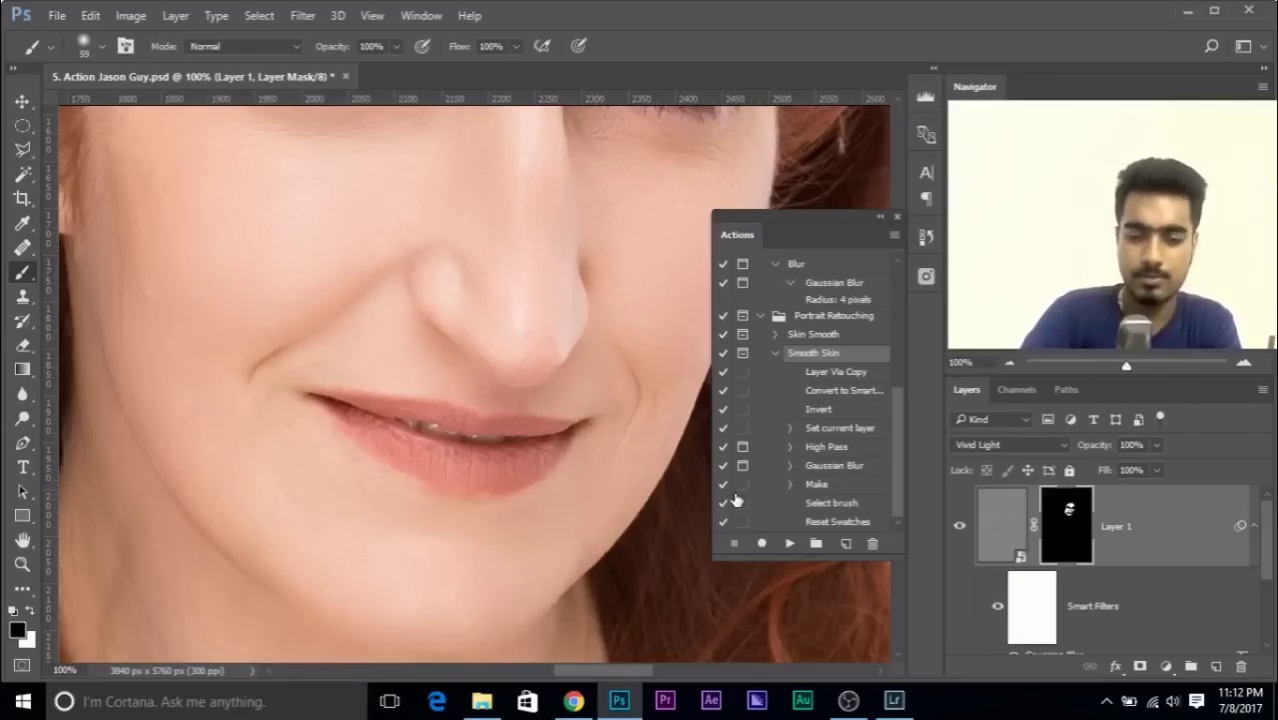
# - Compare the portrait with and without the skin smoothing at 50% zoom by toggling Layer 1's visibility
pyautogui.hotkey('ctrl', '-')
pyautogui.hotkey('ctrl', '-')
pyautogui.scroll(1, 371, 394)
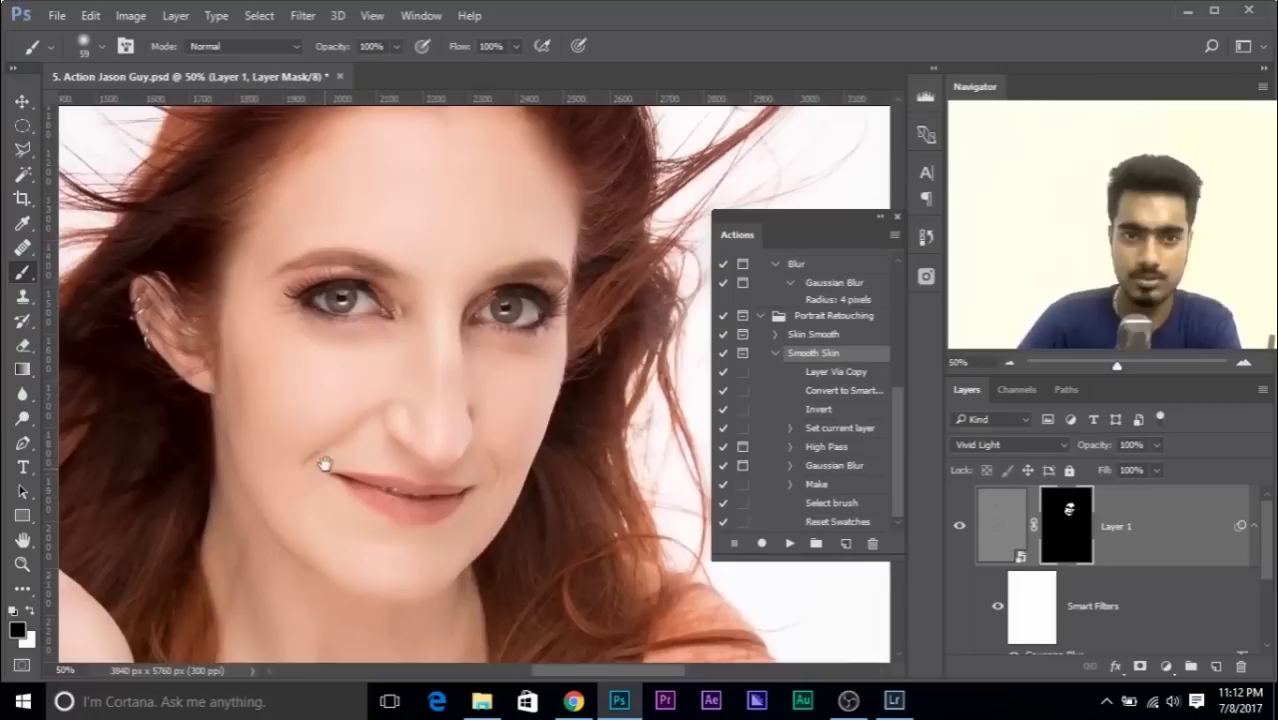
pyautogui.click(962, 528)
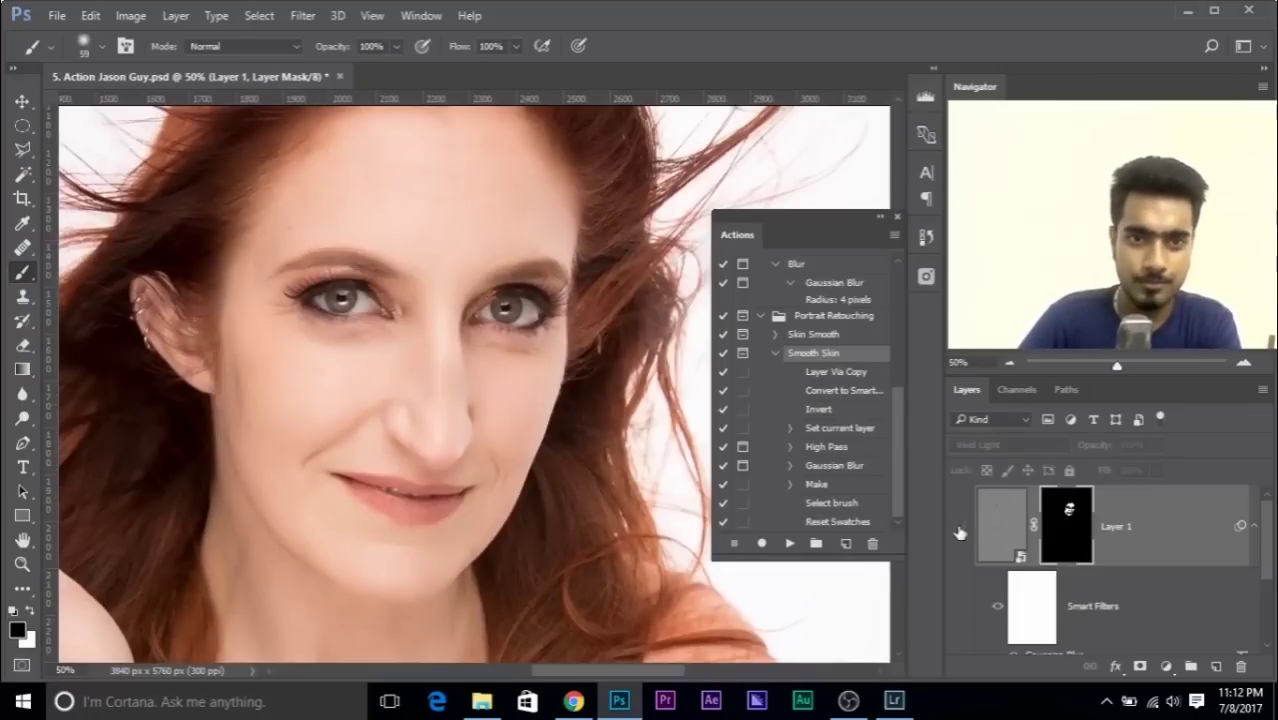
pyautogui.click(959, 530)
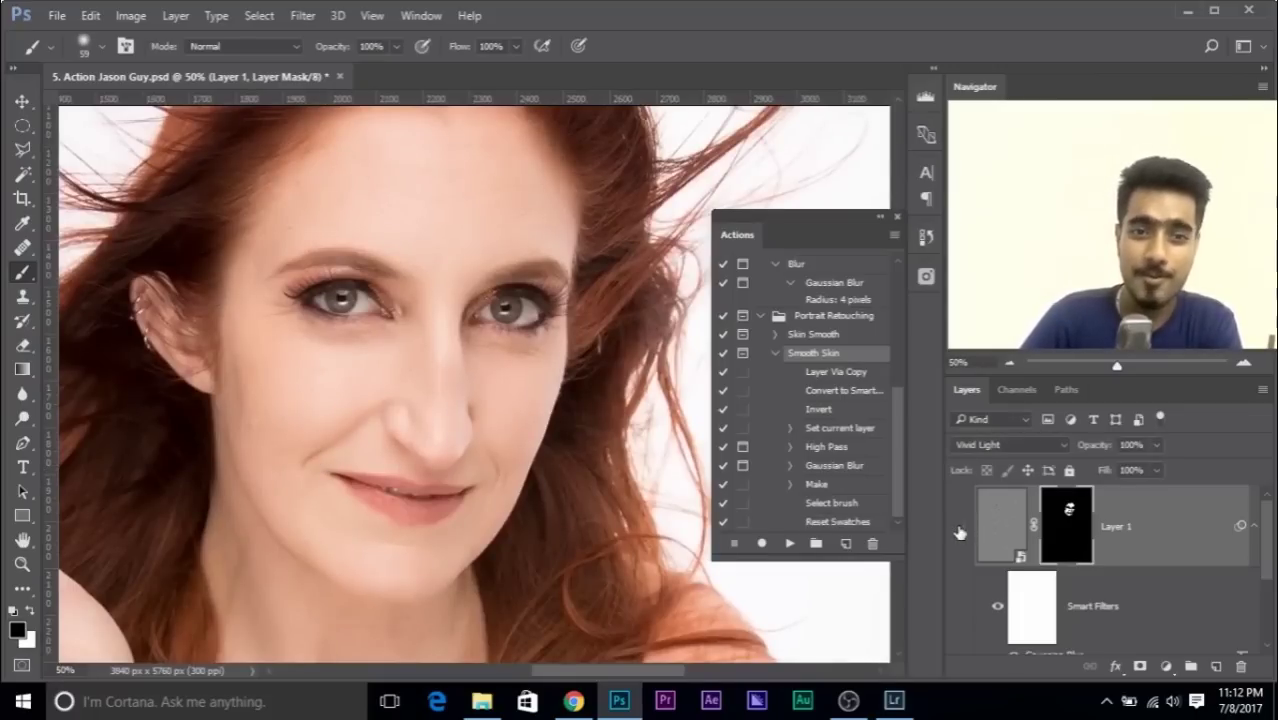
pyautogui.click(959, 530)
pyautogui.click(959, 530)
pyautogui.click(959, 530)
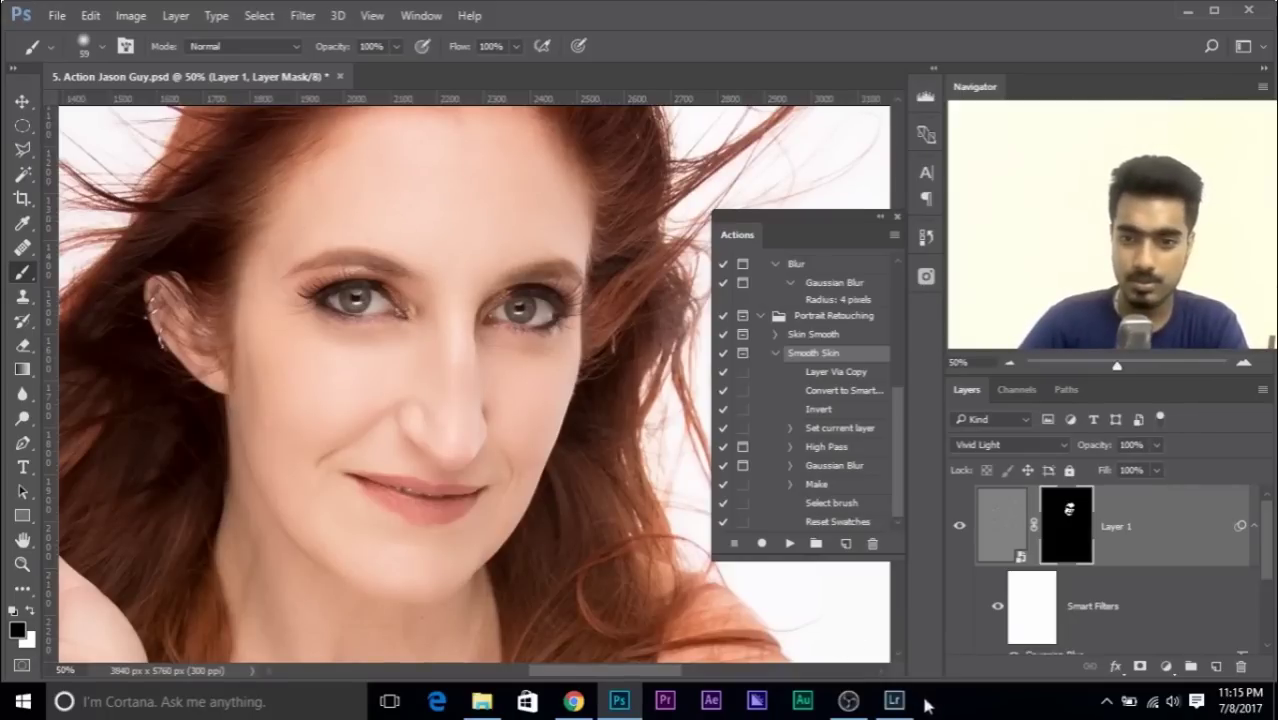
pyautogui.click(894, 701)
pyautogui.click(895, 703)
pyautogui.click(849, 701)
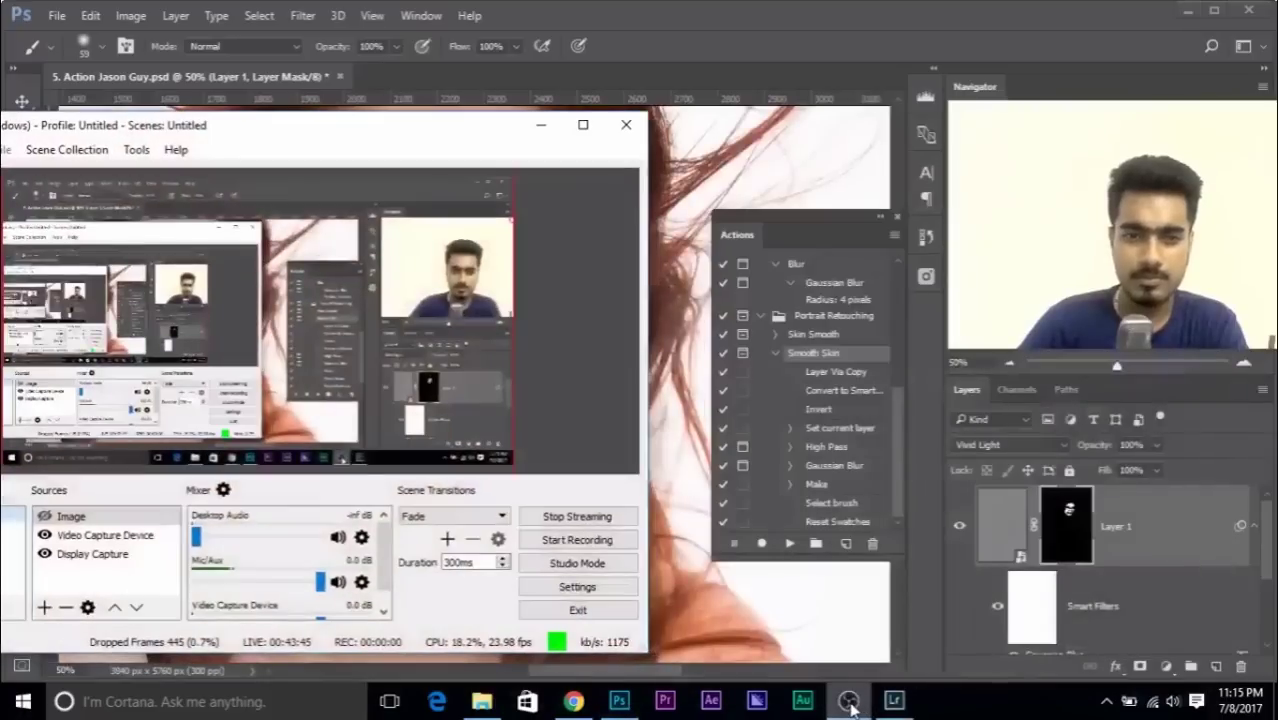
pyautogui.click(849, 702)
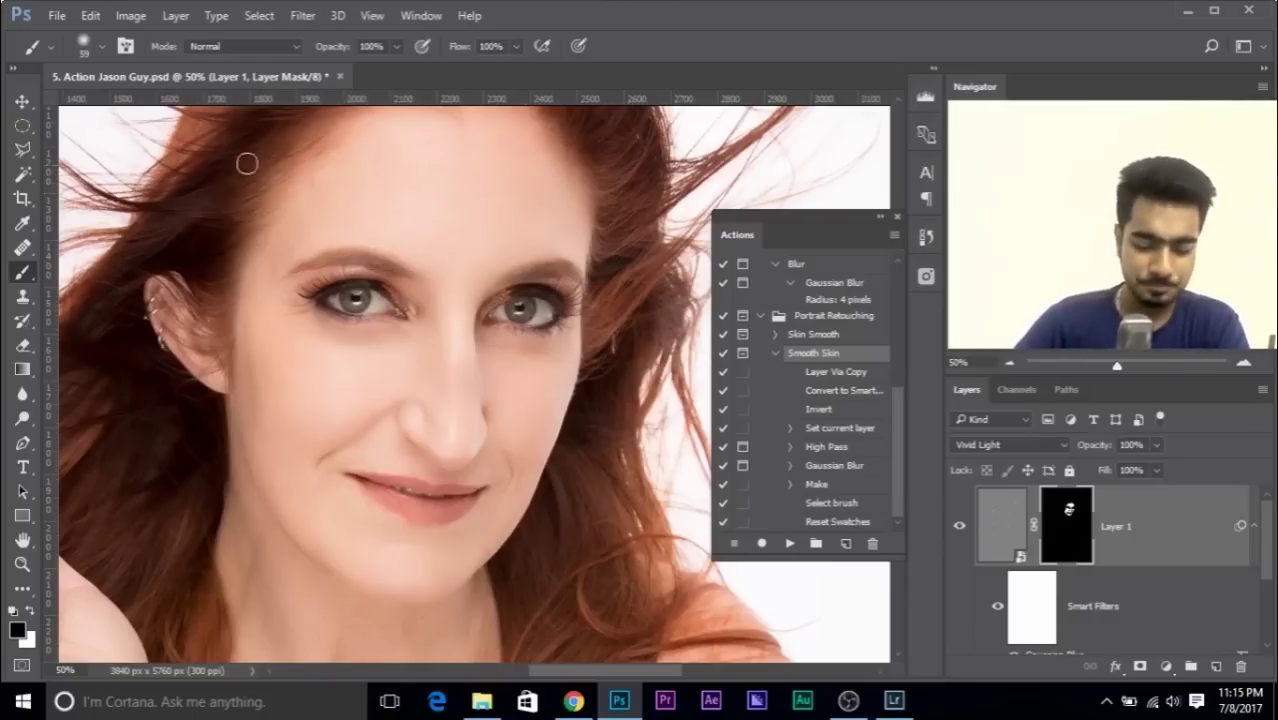
# - Close the retouched portrait without saving and open 6. Mixer Brush.psd from the FB LIVE July 8 folder
pyautogui.click(339, 76)
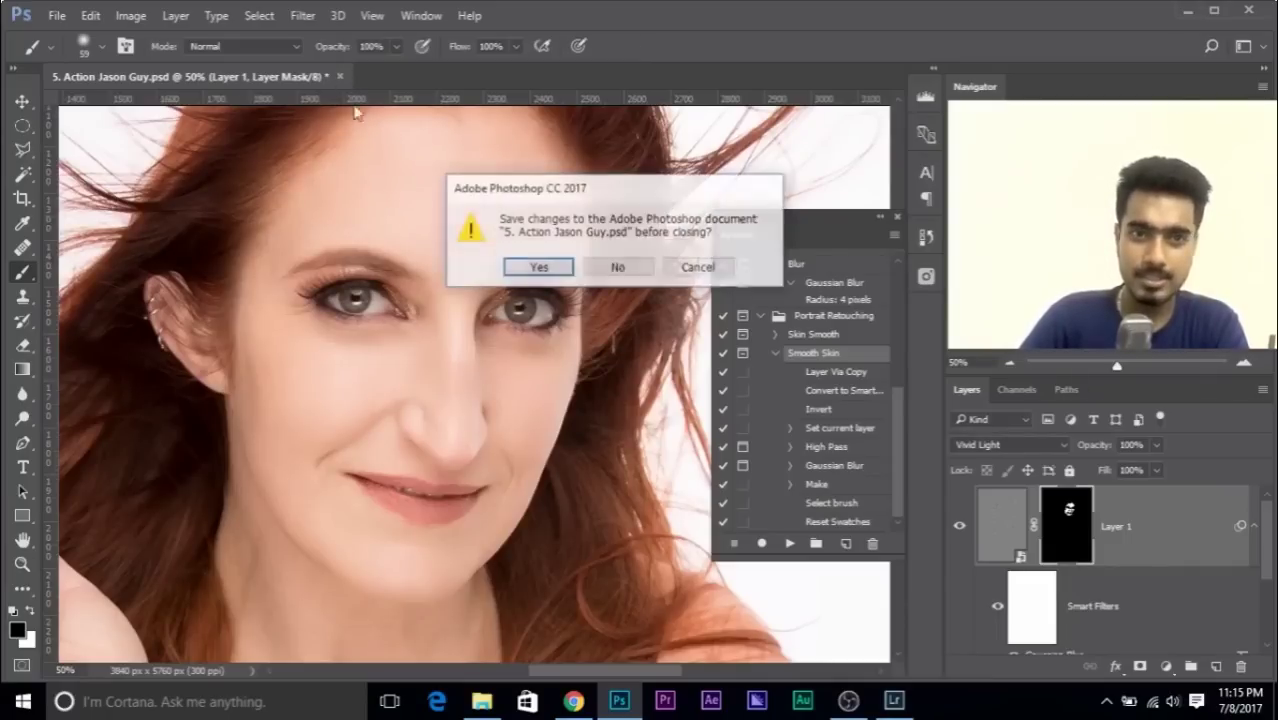
pyautogui.click(618, 267)
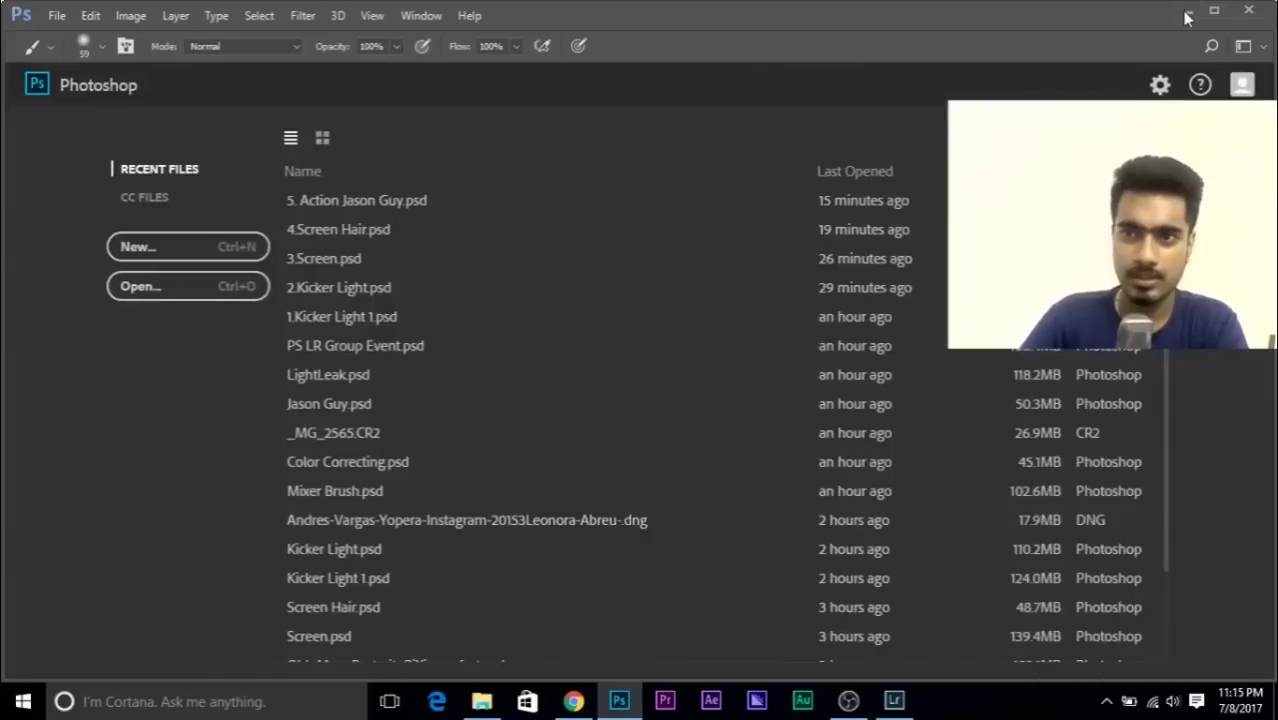
pyautogui.click(1185, 11)
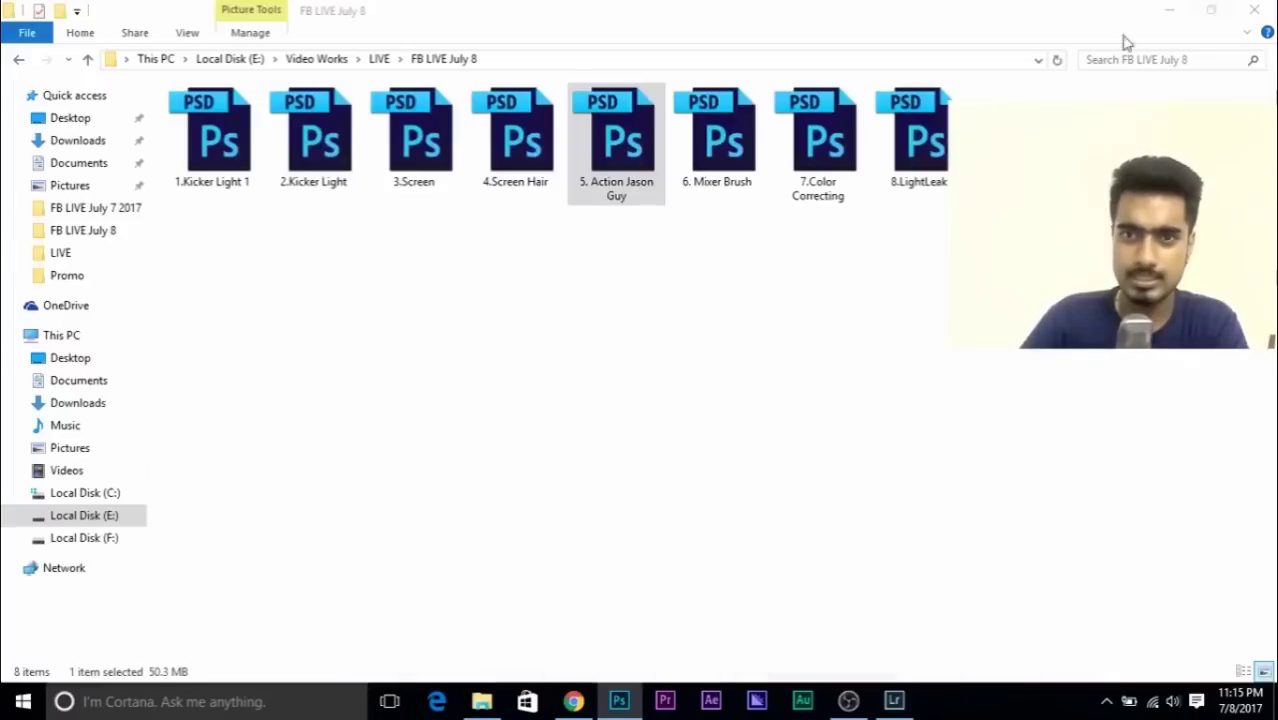
pyautogui.click(737, 138)
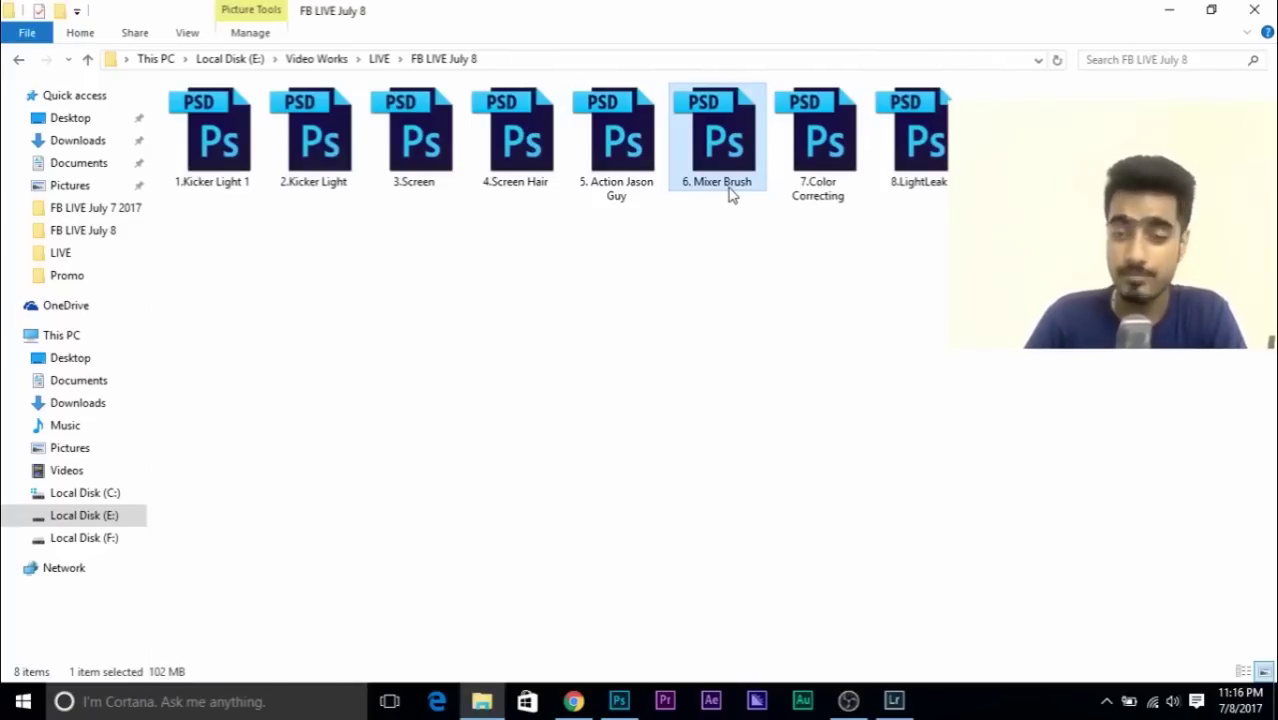
pyautogui.moveTo(732, 183)
pyautogui.mouseDown()
pyautogui.moveTo(736, 265)
pyautogui.moveTo(688, 508)
pyautogui.moveTo(612, 601)
pyautogui.moveTo(620, 702)
pyautogui.moveTo(598, 310)
pyautogui.mouseUp()
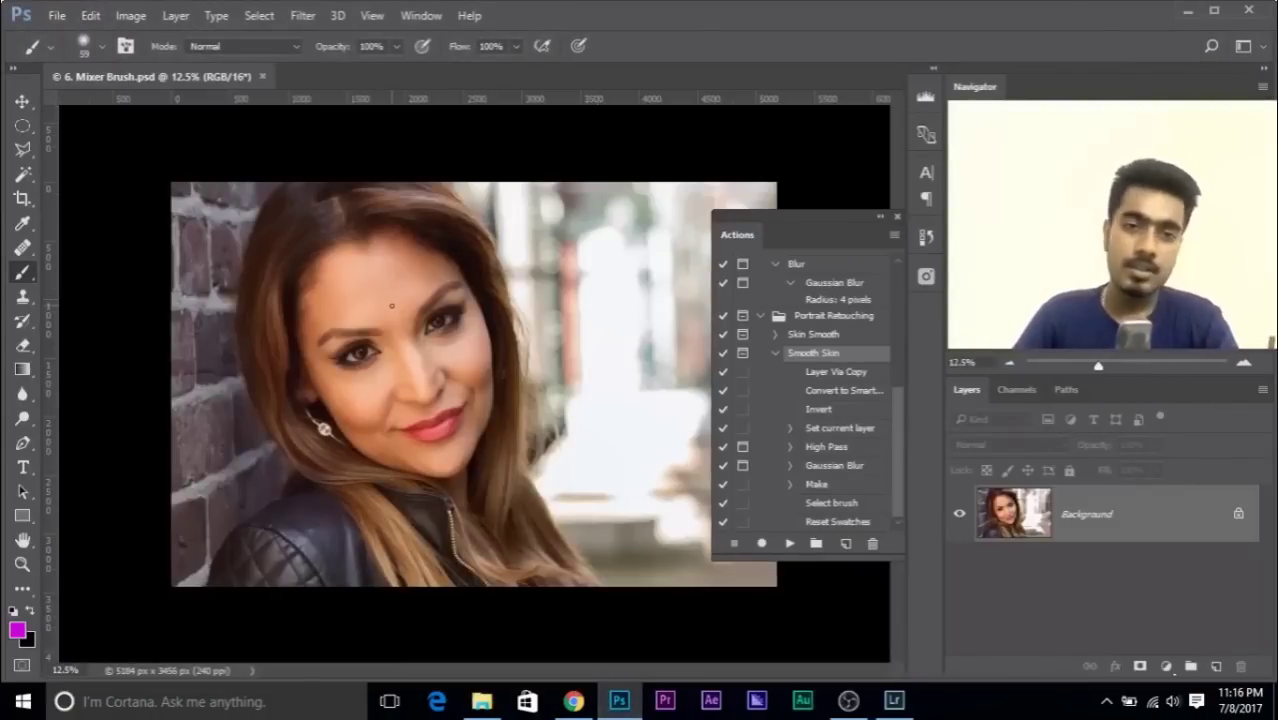
# - Close the Actions window and examine the skin on the forehead and around the eyes at 50% zoom
pyautogui.click(897, 217)
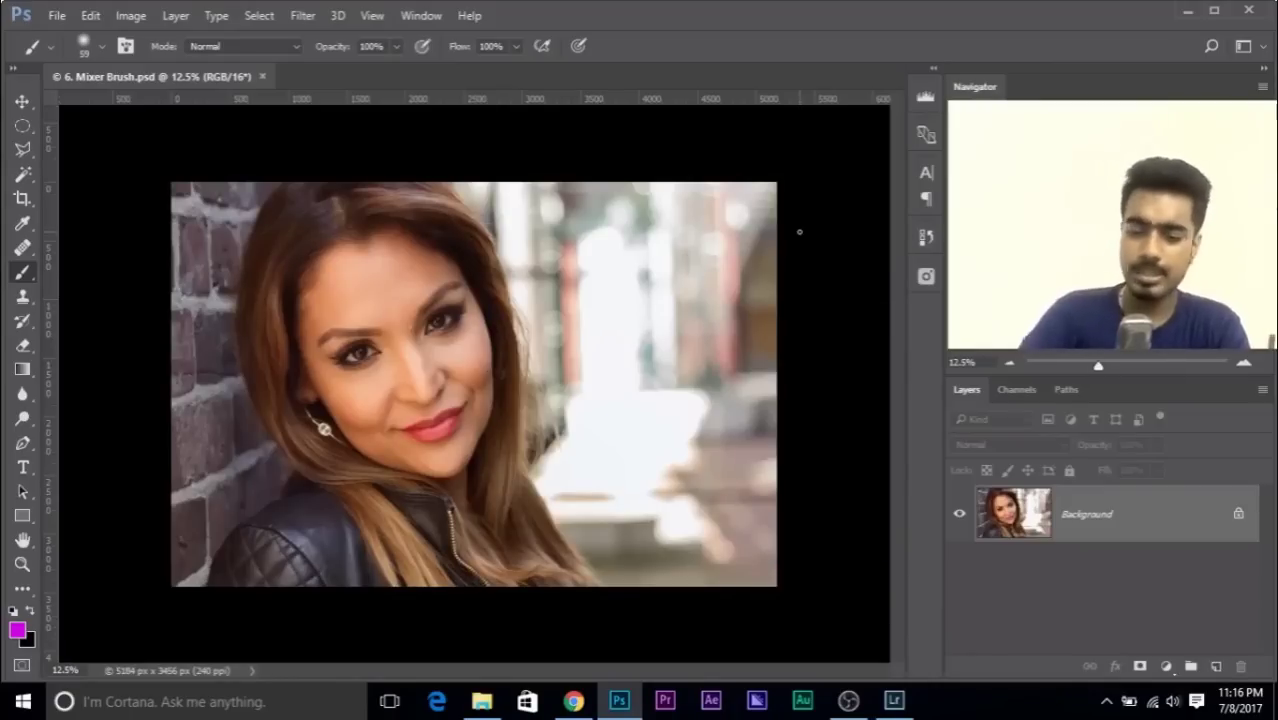
pyautogui.hotkey('ctrl', '+')
pyautogui.hotkey('ctrl', '+')
pyautogui.hotkey('ctrl', '+')
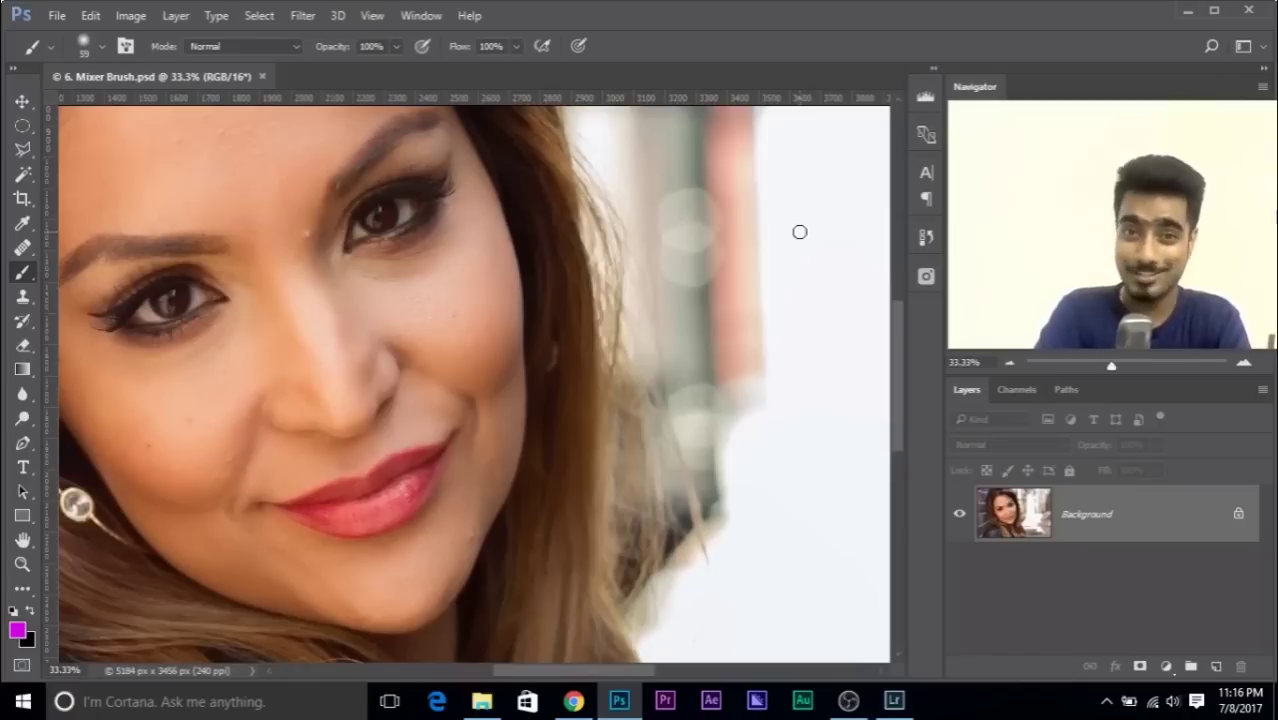
pyautogui.hotkey('ctrl', '+')
pyautogui.hotkey('ctrl', '-')
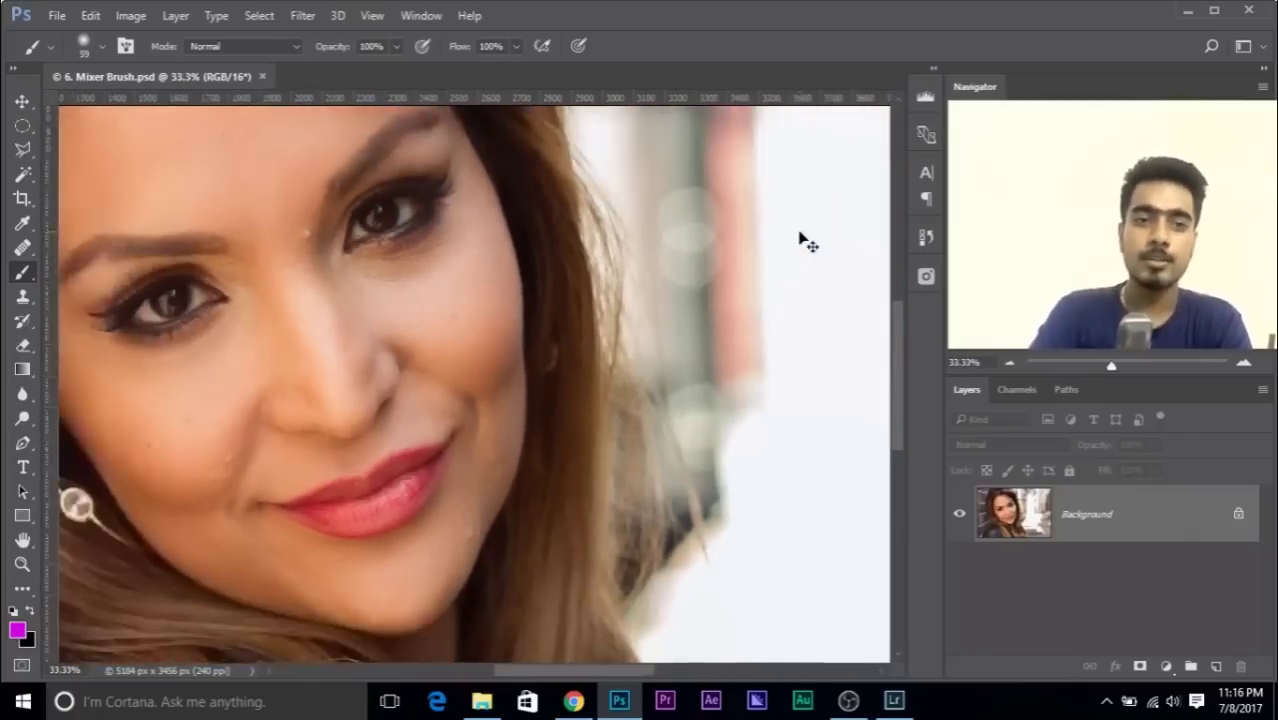
pyautogui.hotkey('ctrl', '+')
pyautogui.moveTo(437, 265); pyautogui.dragTo(628, 402)
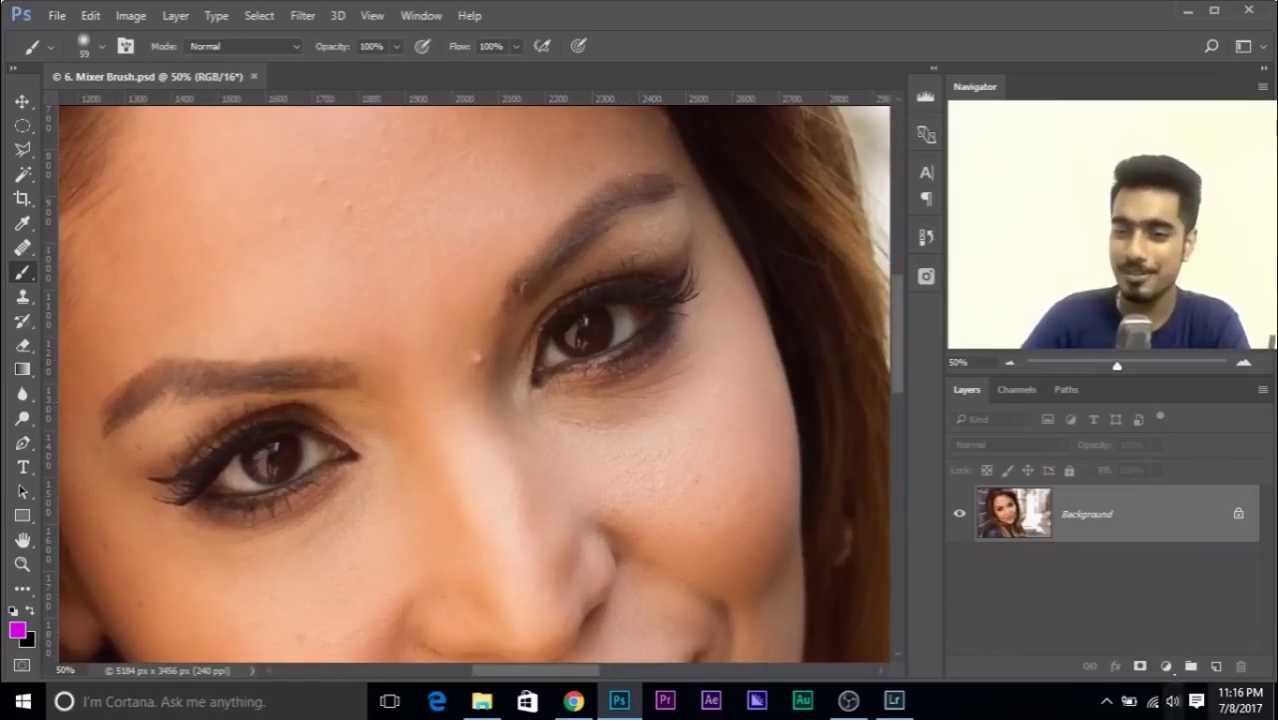
# - Add a new empty layer above the Background and name it Healing
pyautogui.click(1216, 666)
pyautogui.doubleClick(1078, 515)
pyautogui.write('Heali')
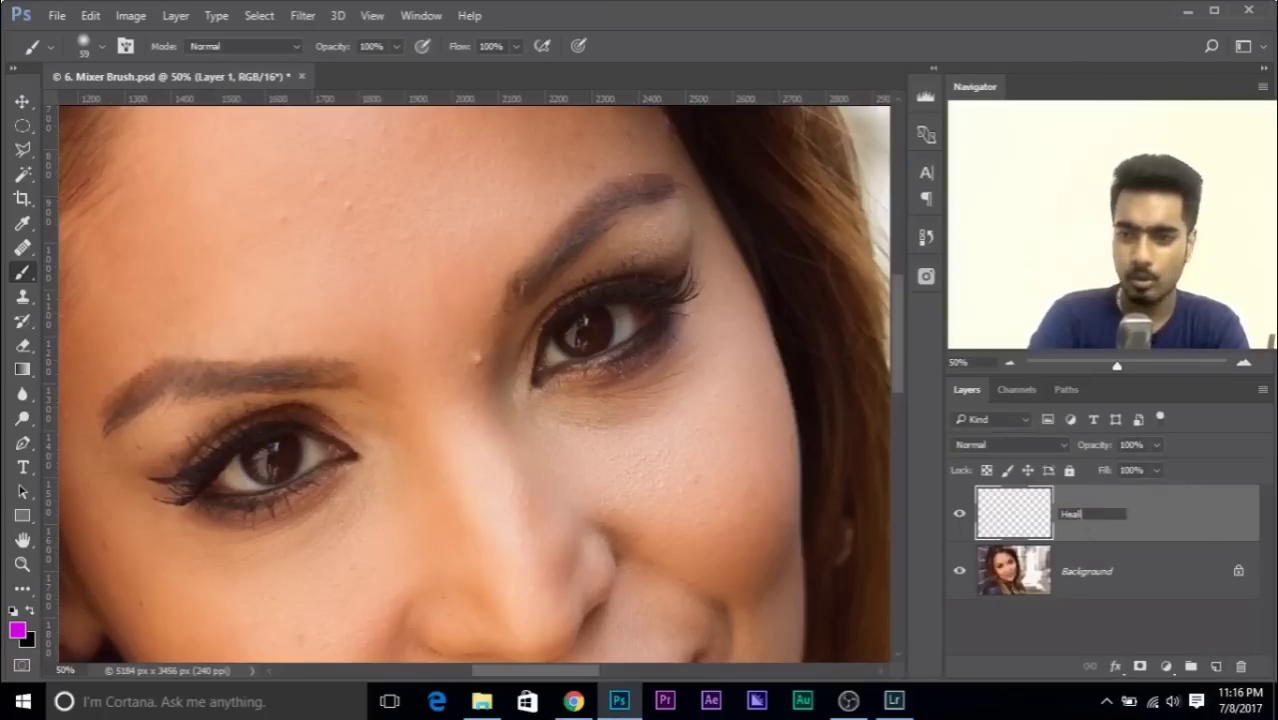
pyautogui.write('ng')
pyautogui.press('Return')
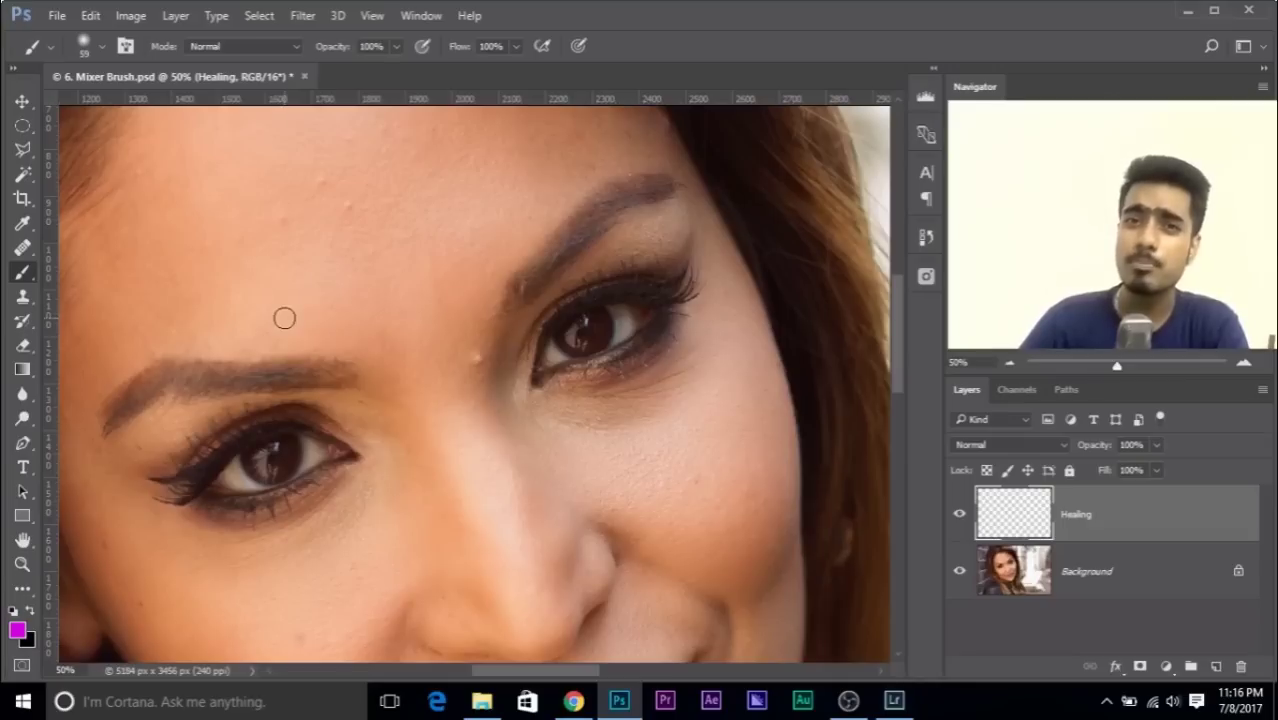
# - Choose the Healing Brush Tool and set it to sample from Current & Below
pyautogui.scroll(1, 390, 305)
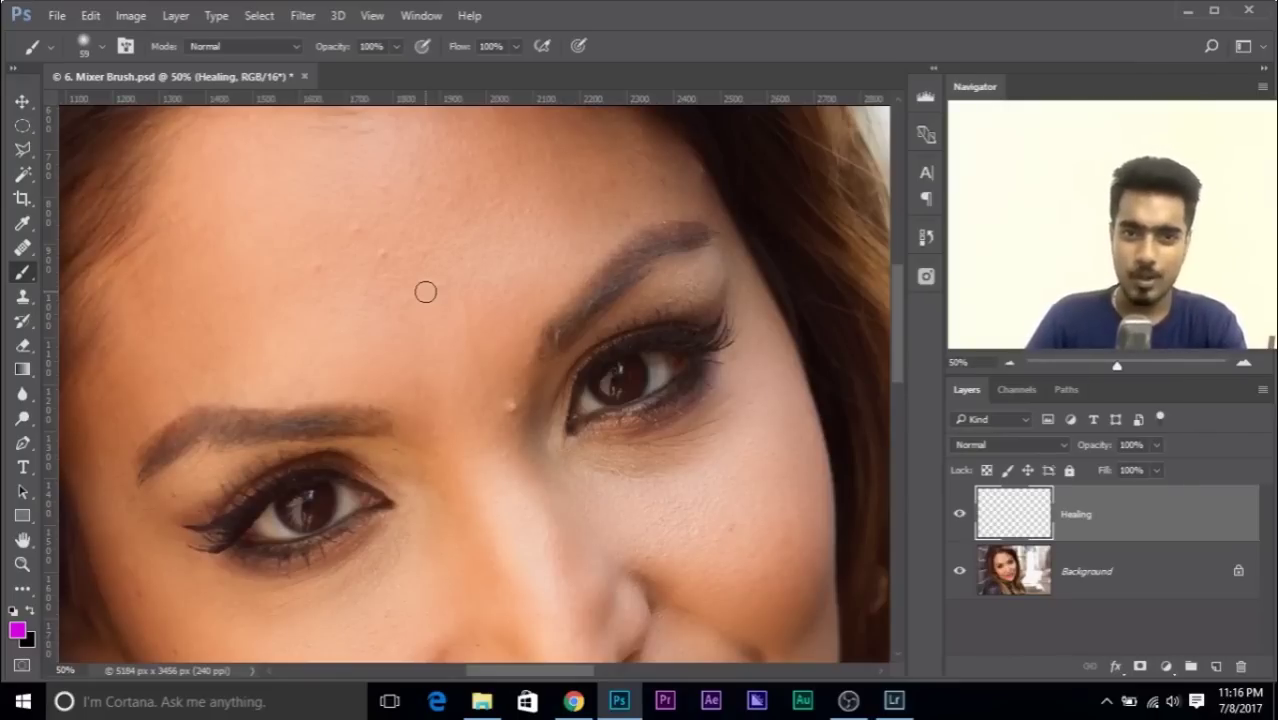
pyautogui.moveTo(425, 291); pyautogui.dragTo(538, 492)
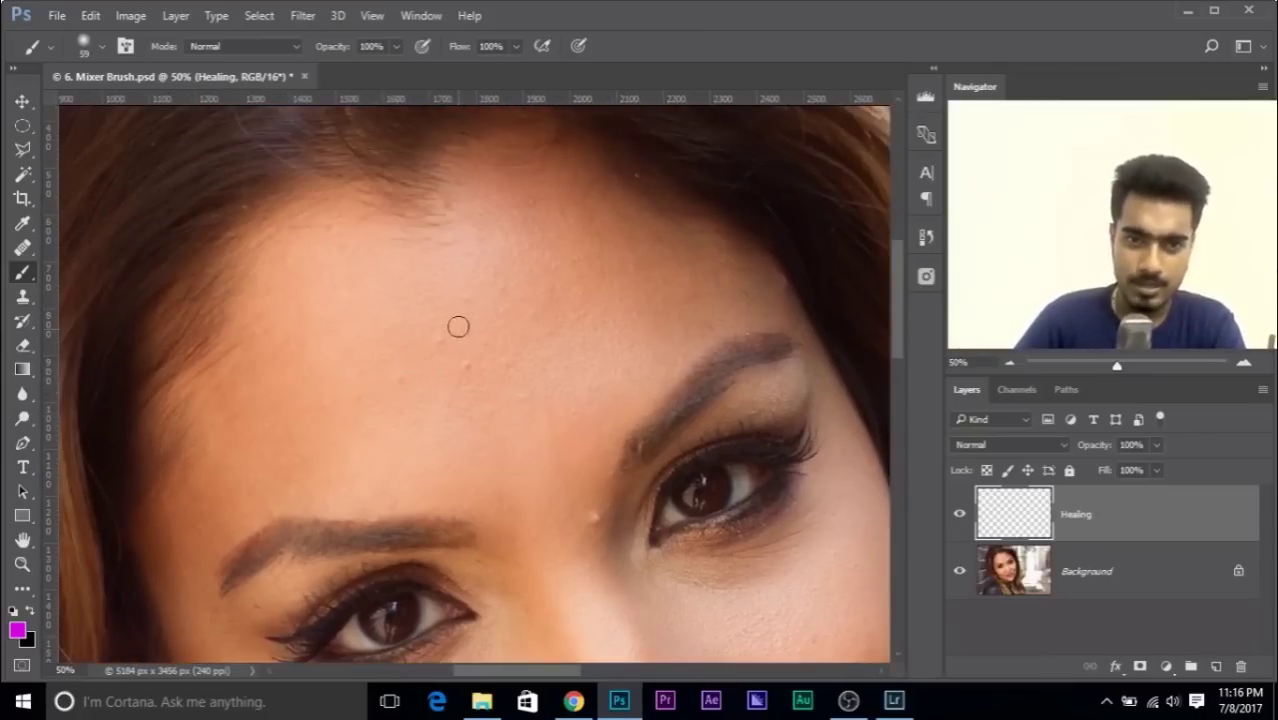
pyautogui.click(22, 247)
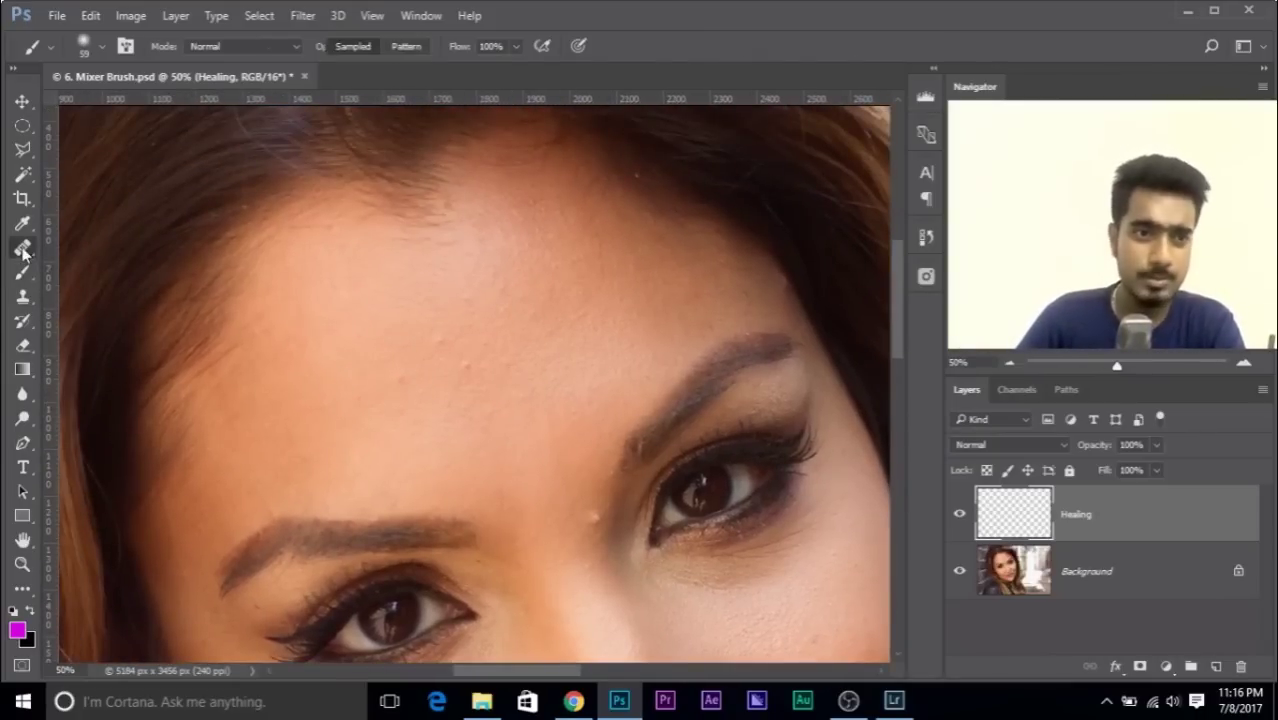
pyautogui.rightClick(22, 247)
pyautogui.click(93, 268)
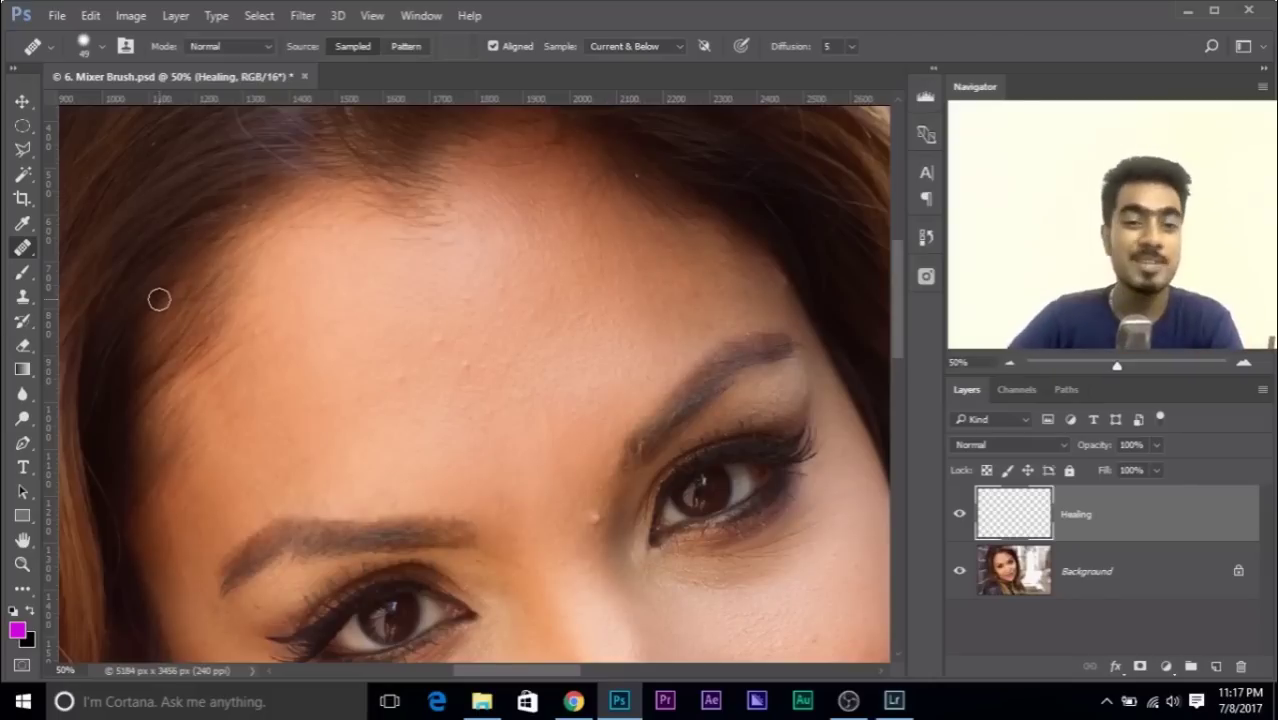
pyautogui.moveTo(419, 434); pyautogui.dragTo(362, 357)
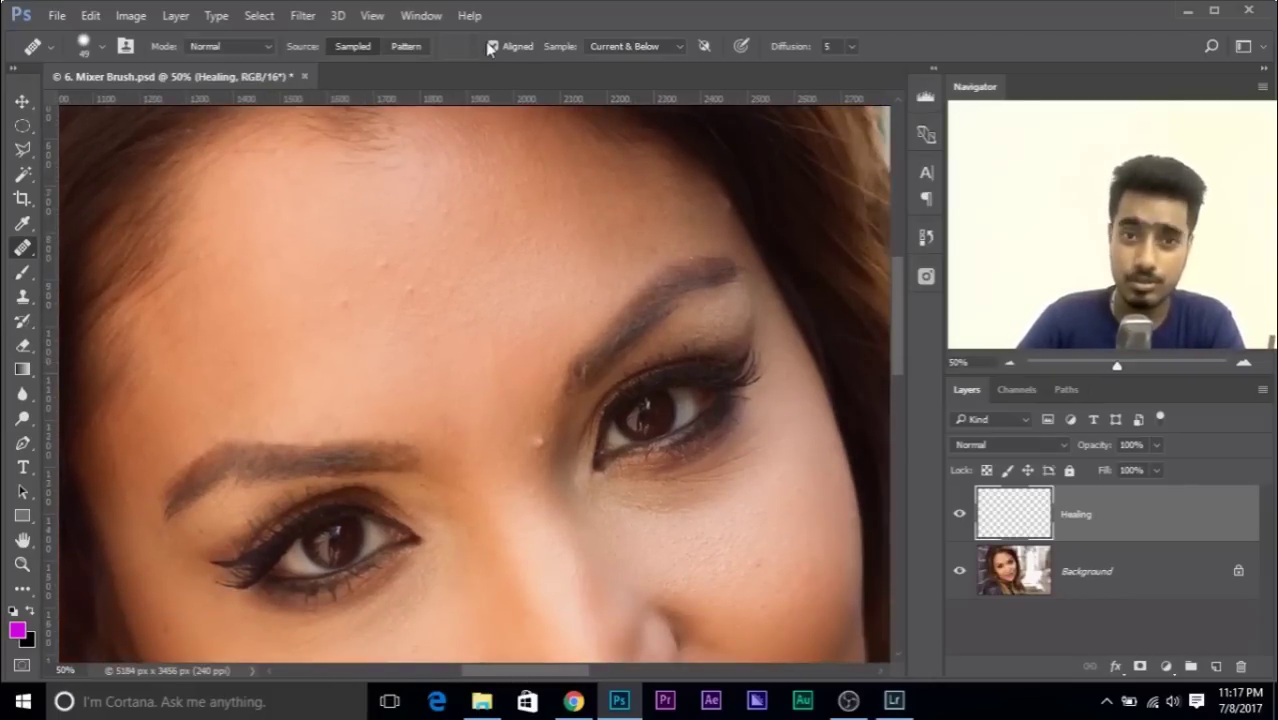
pyautogui.keyDown('alt'); pyautogui.rightClick(422, 231); pyautogui.keyUp('alt')
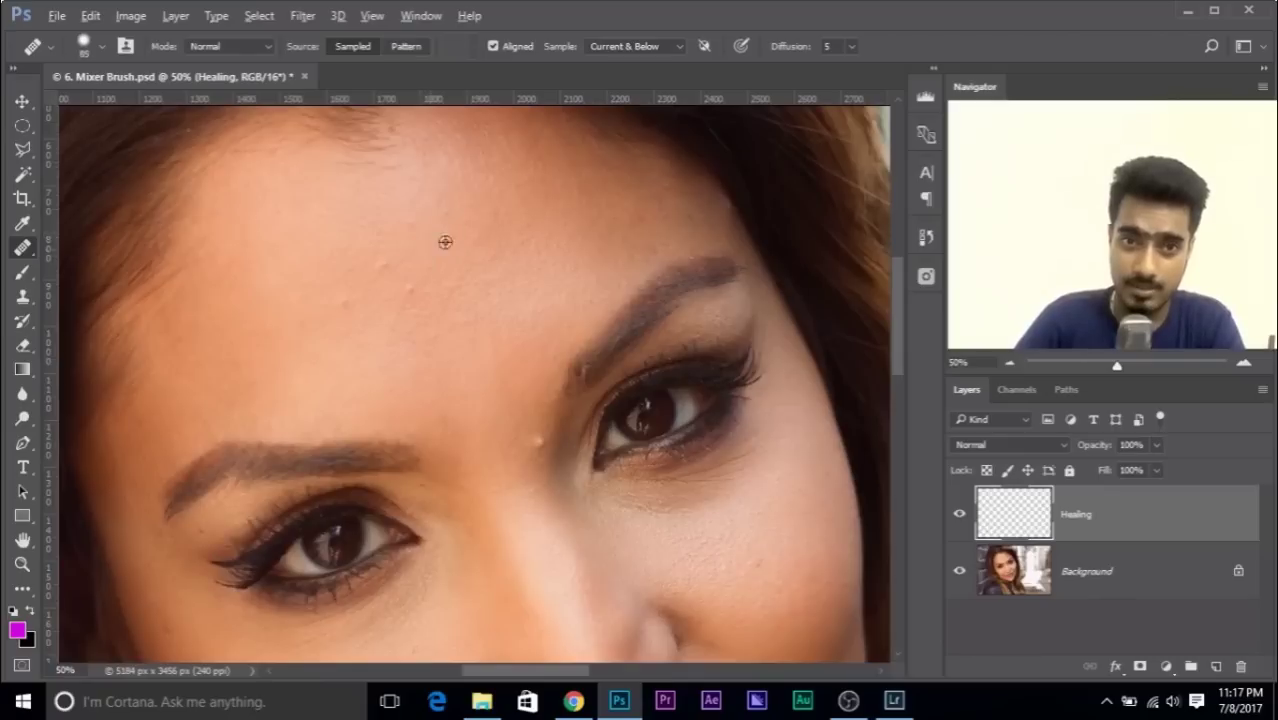
pyautogui.click(639, 46)
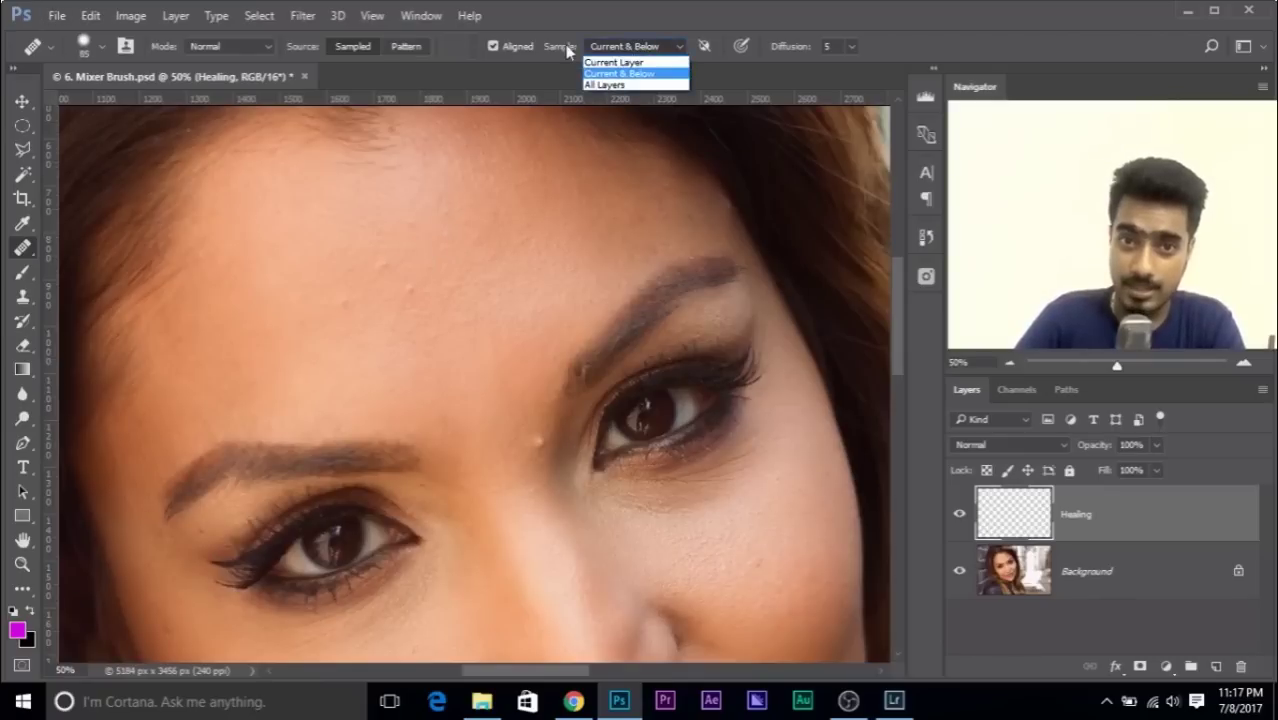
pyautogui.click(642, 75)
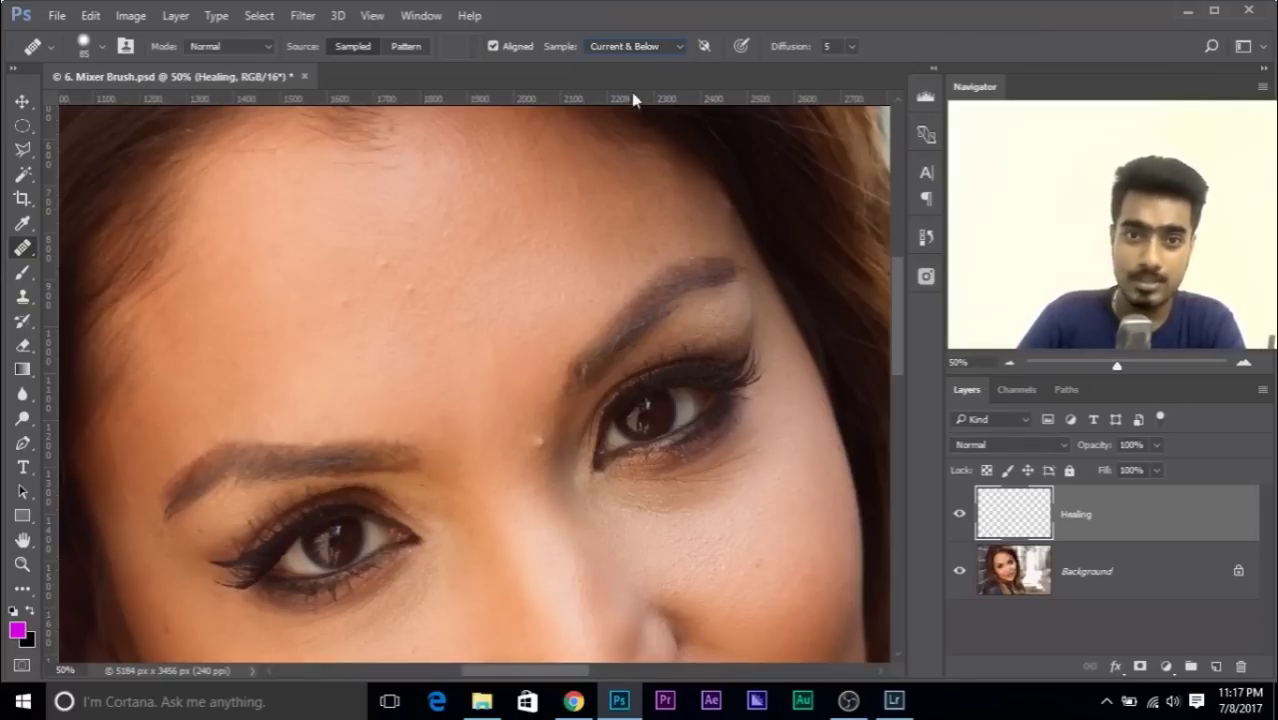
# - Heal the small bumps on the forehead and the blemish between the eyes on the Healing layer
pyautogui.moveTo(388, 240); pyautogui.dragTo(386, 231)
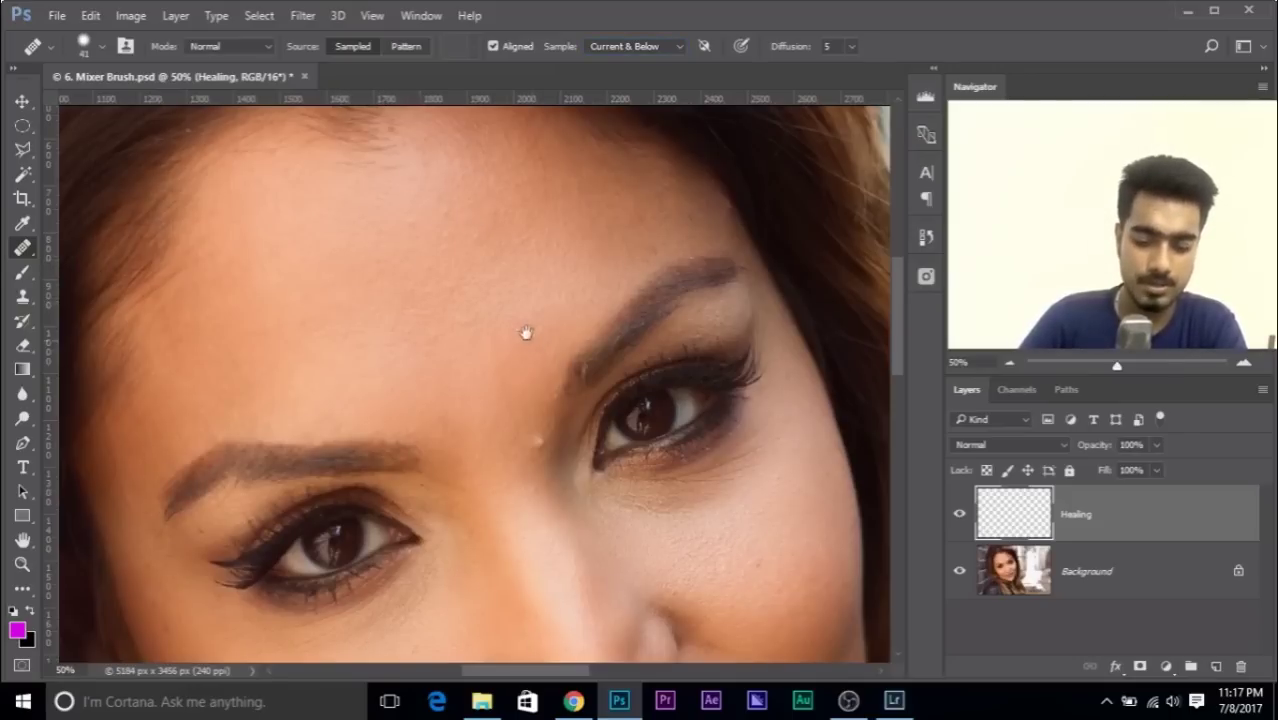
pyautogui.moveTo(532, 341); pyautogui.dragTo(462, 268)
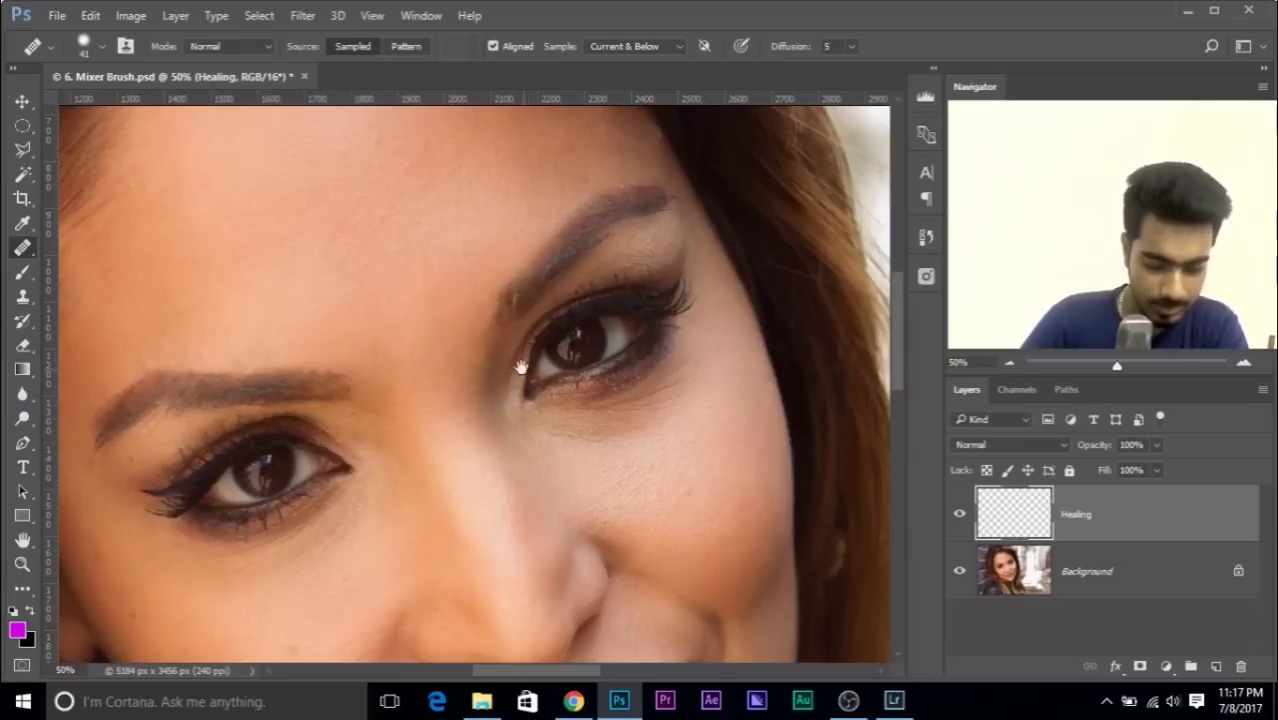
pyautogui.moveTo(527, 372); pyautogui.dragTo(503, 347)
# - Heal the remaining blemishes on both cheeks, beside the chin and near the hairline on the Healing layer
pyautogui.moveTo(491, 394)
pyautogui.mouseDown()
pyautogui.moveTo(485, 337)
pyautogui.moveTo(660, 267)
pyautogui.mouseUp()
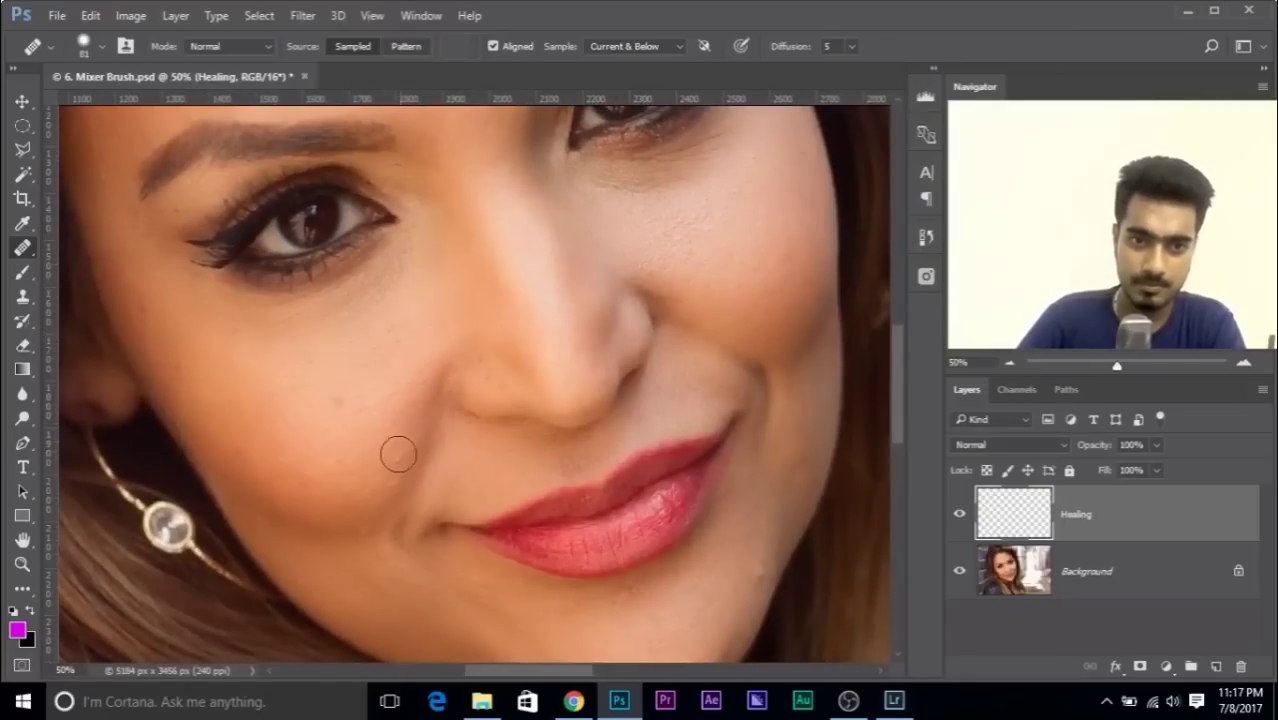
pyautogui.moveTo(362, 428); pyautogui.dragTo(371, 348)
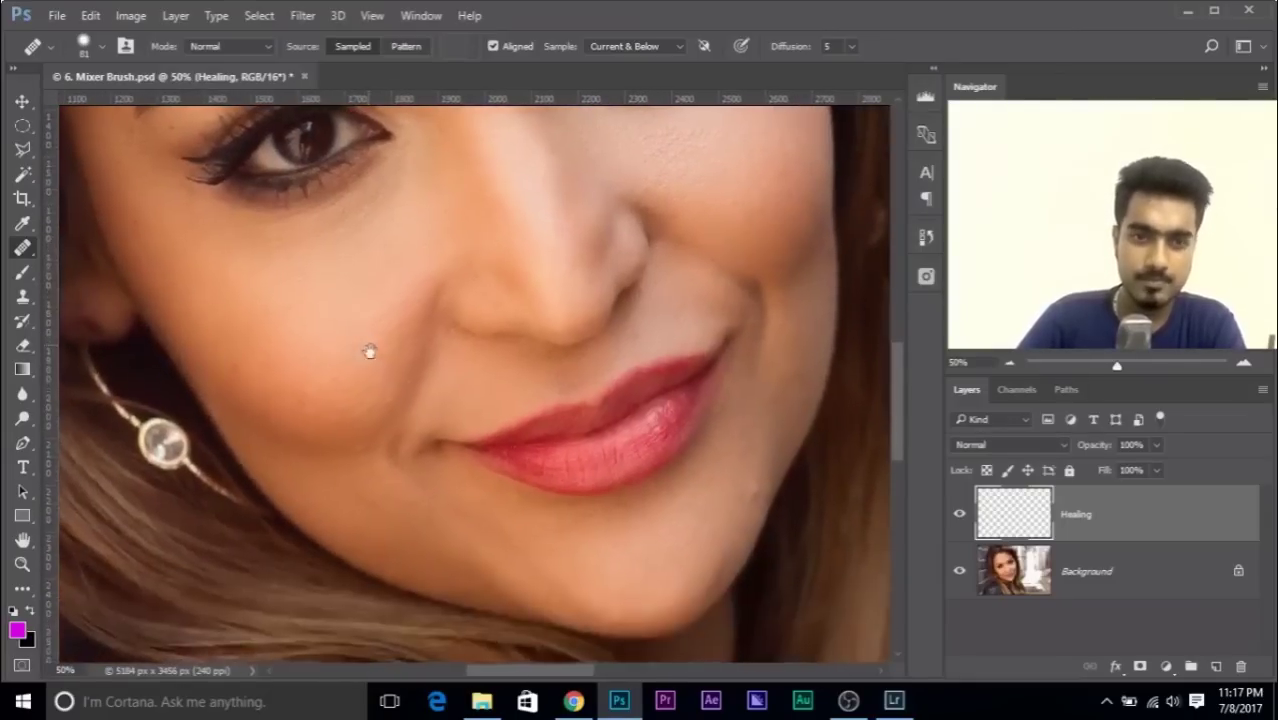
pyautogui.moveTo(379, 402); pyautogui.dragTo(365, 297)
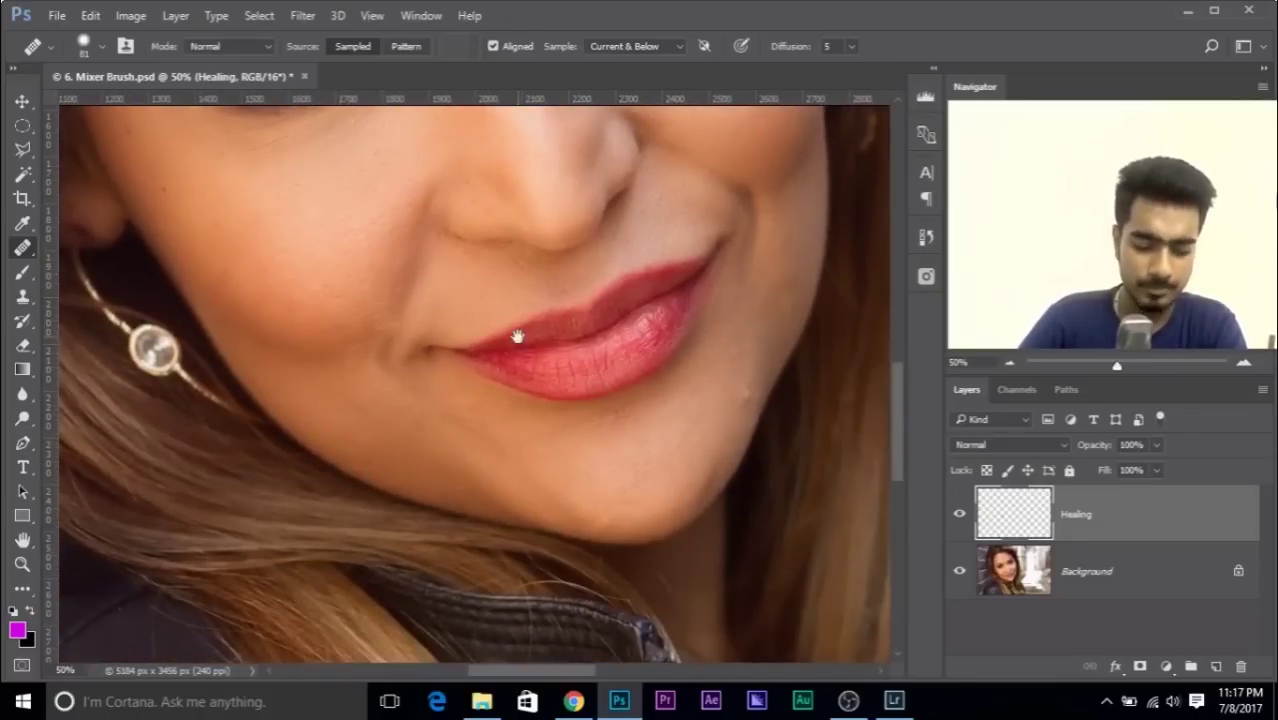
pyautogui.moveTo(515, 336); pyautogui.dragTo(365, 272)
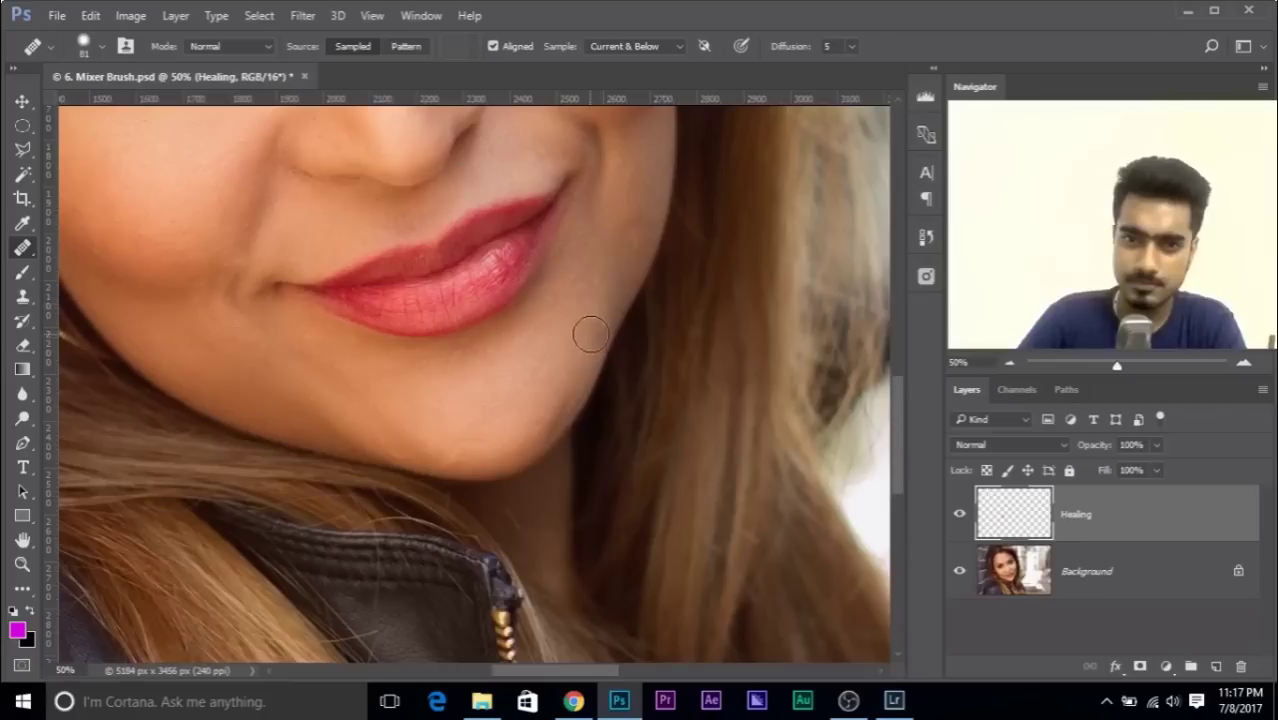
pyautogui.moveTo(618, 274)
pyautogui.mouseDown()
pyautogui.moveTo(596, 320)
pyautogui.moveTo(645, 371)
pyautogui.moveTo(625, 377)
pyautogui.mouseUp()
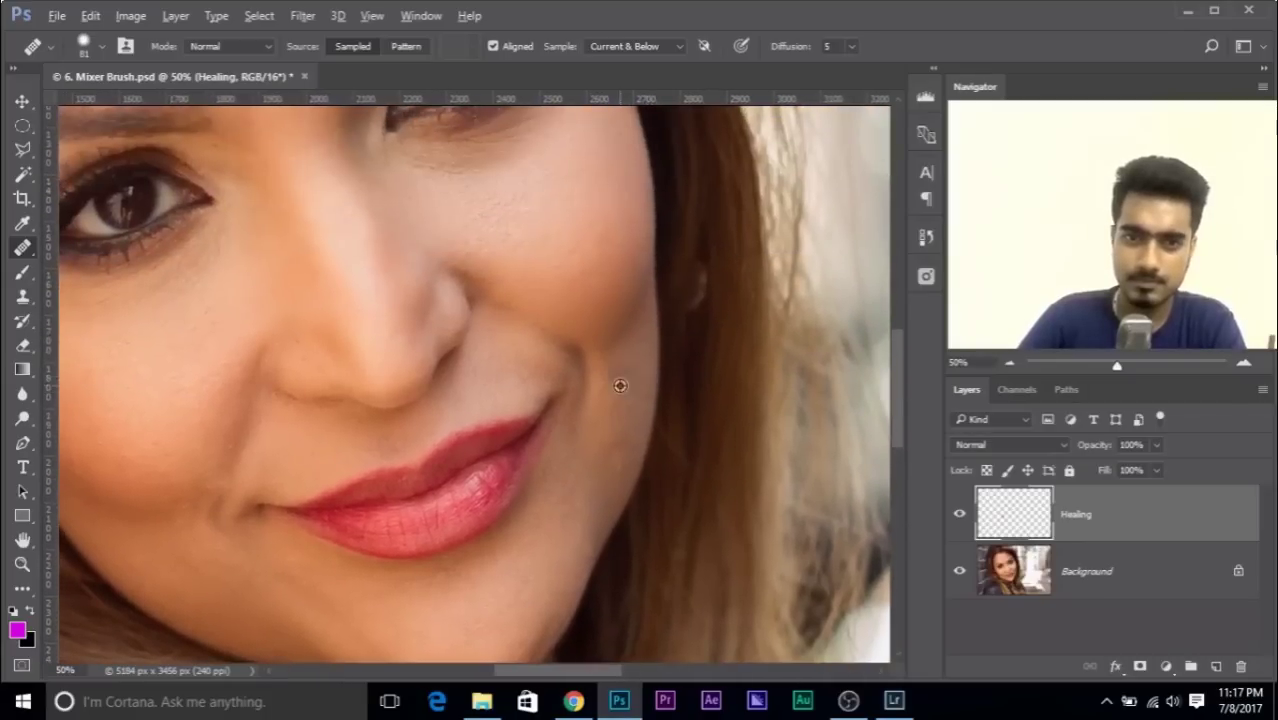
pyautogui.moveTo(536, 163); pyautogui.dragTo(638, 347)
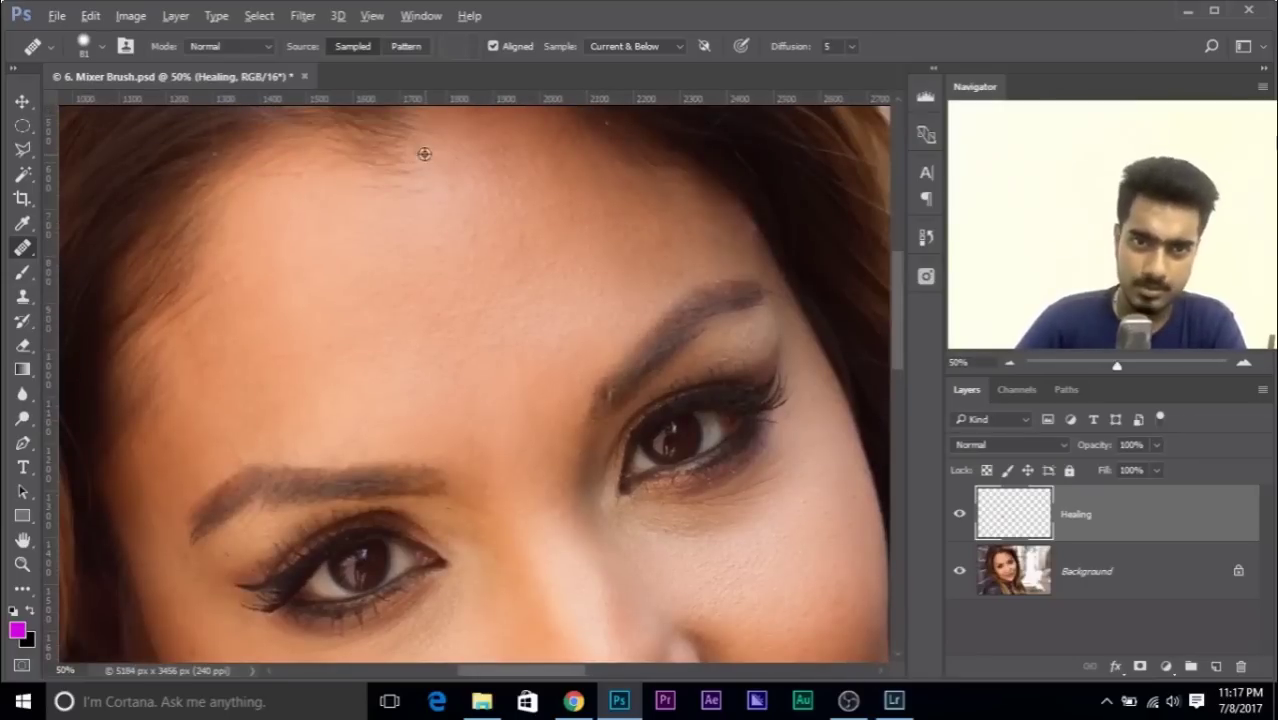
# - Inspect the healed portrait at 25% zoom and view the Healing strokes on their own by temporarily hiding the Background
pyautogui.scroll(-3, 530, 200)
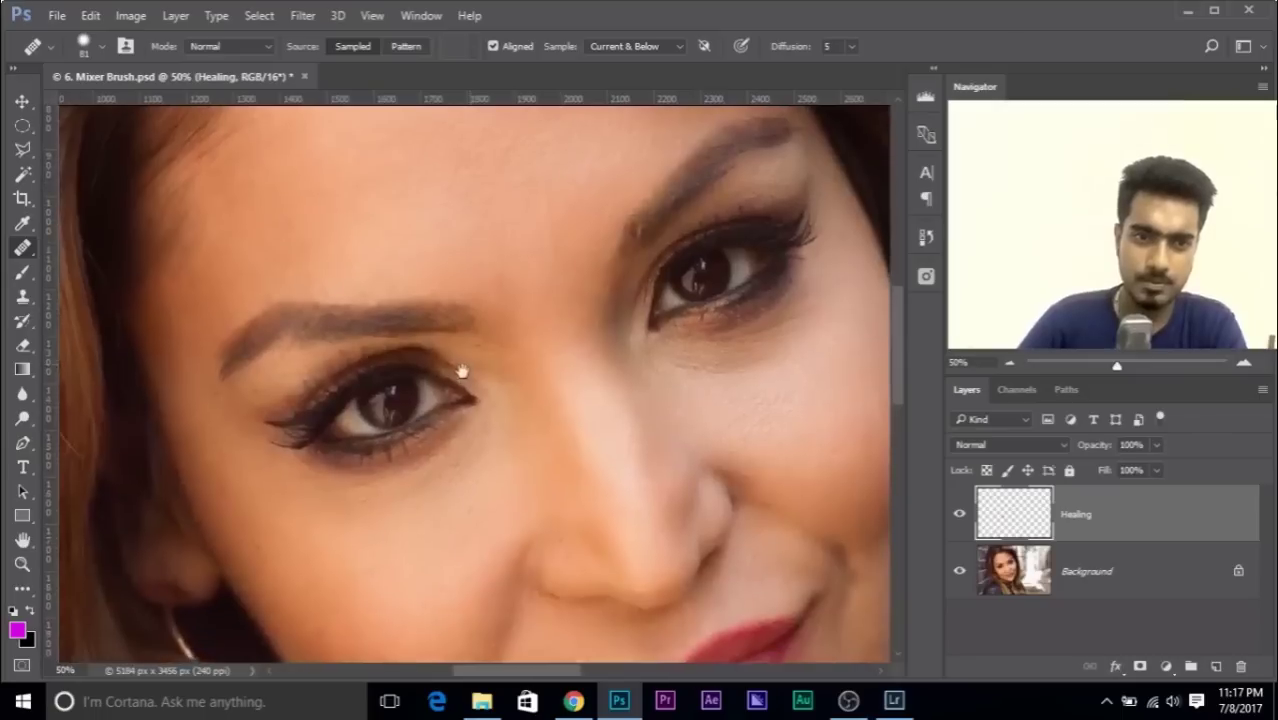
pyautogui.scroll(-2, 462, 378)
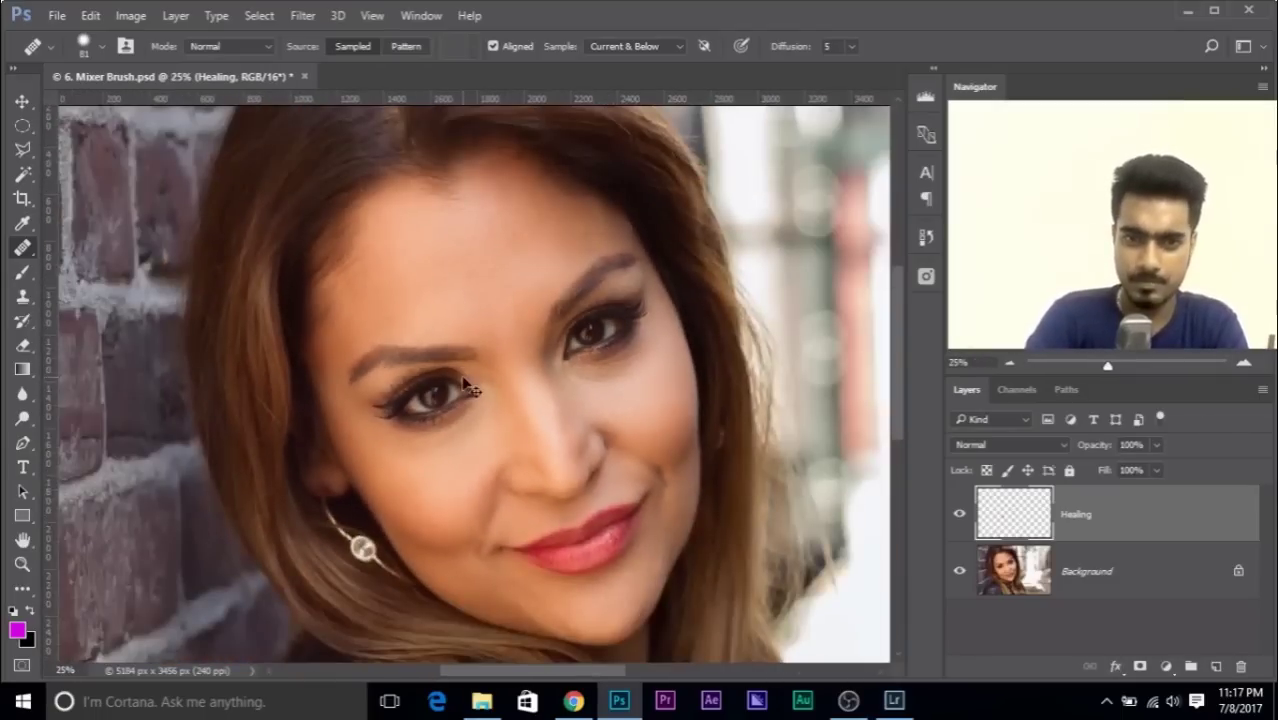
pyautogui.scroll(-1, 466, 385)
pyautogui.scroll(1, 468, 388)
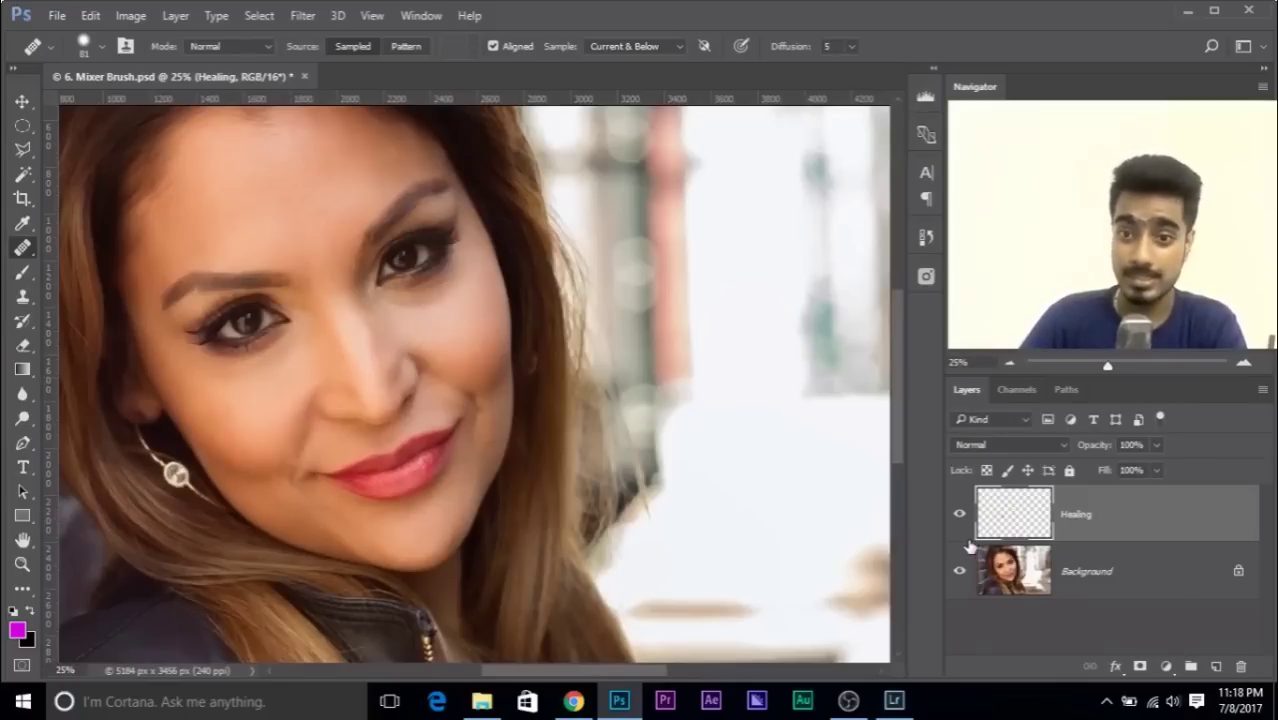
pyautogui.click(959, 571)
pyautogui.moveTo(394, 226)
pyautogui.mouseDown()
pyautogui.moveTo(451, 305)
pyautogui.moveTo(480, 240)
pyautogui.mouseUp()
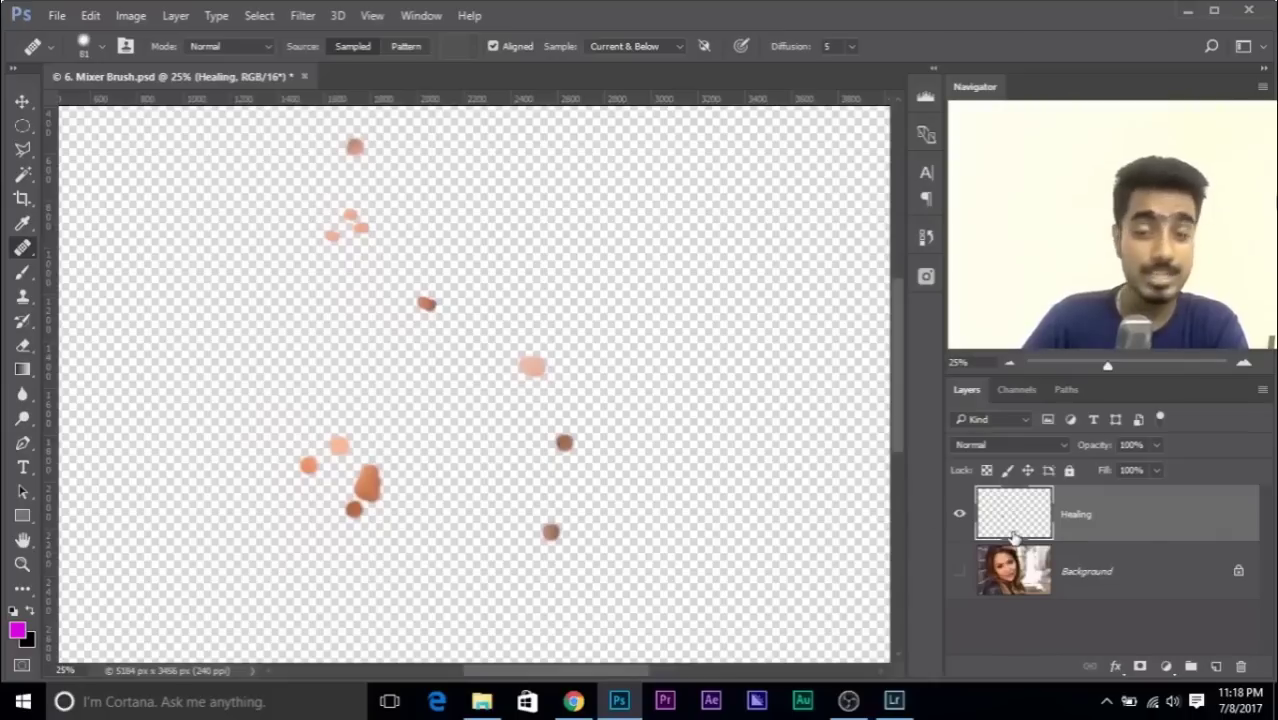
pyautogui.keyDown('alt'); pyautogui.click(957, 516); pyautogui.keyUp('alt')
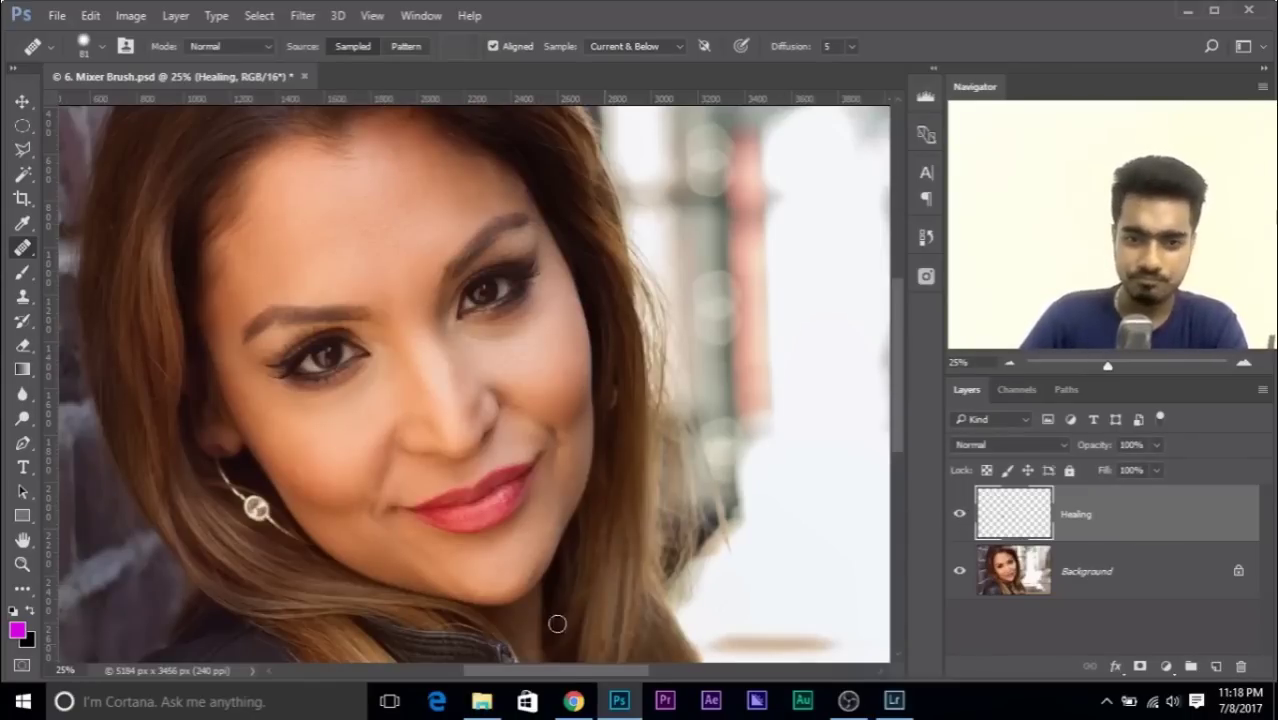
# - Switch to OBS, change the live stream to Scene 3 and back to Scene, and return to Photoshop
pyautogui.moveTo(588, 704)
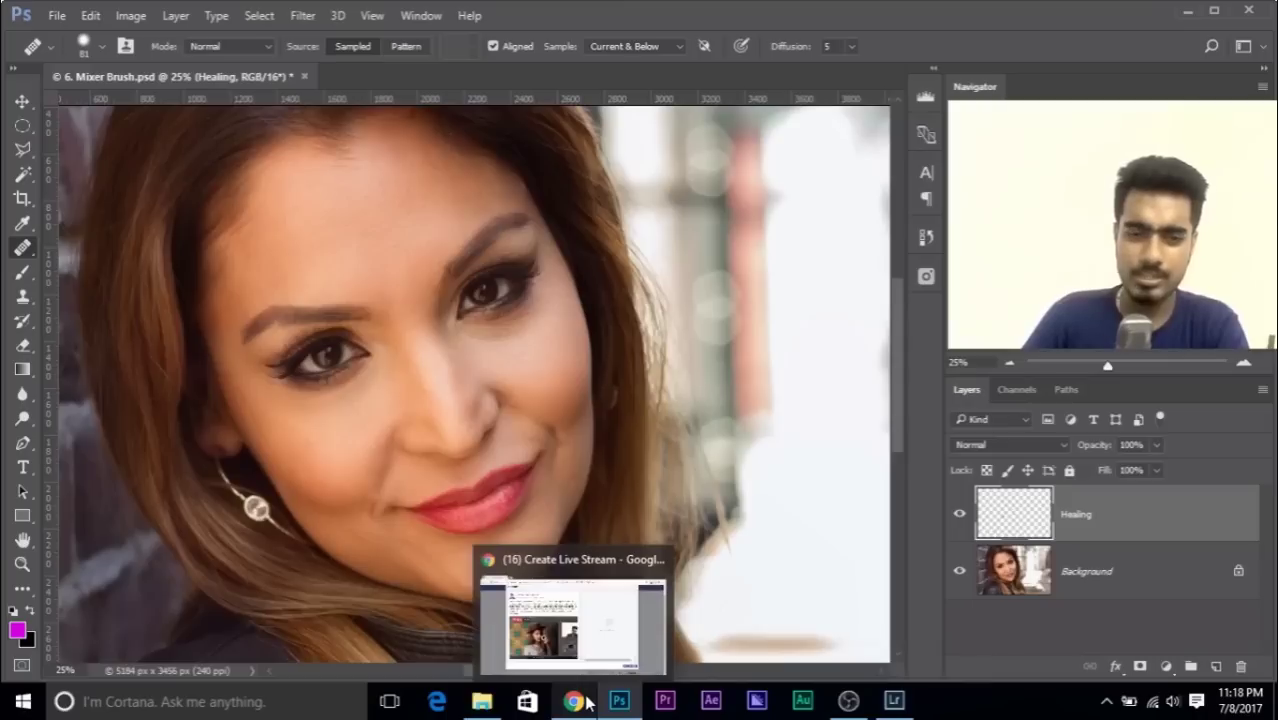
pyautogui.click(855, 704)
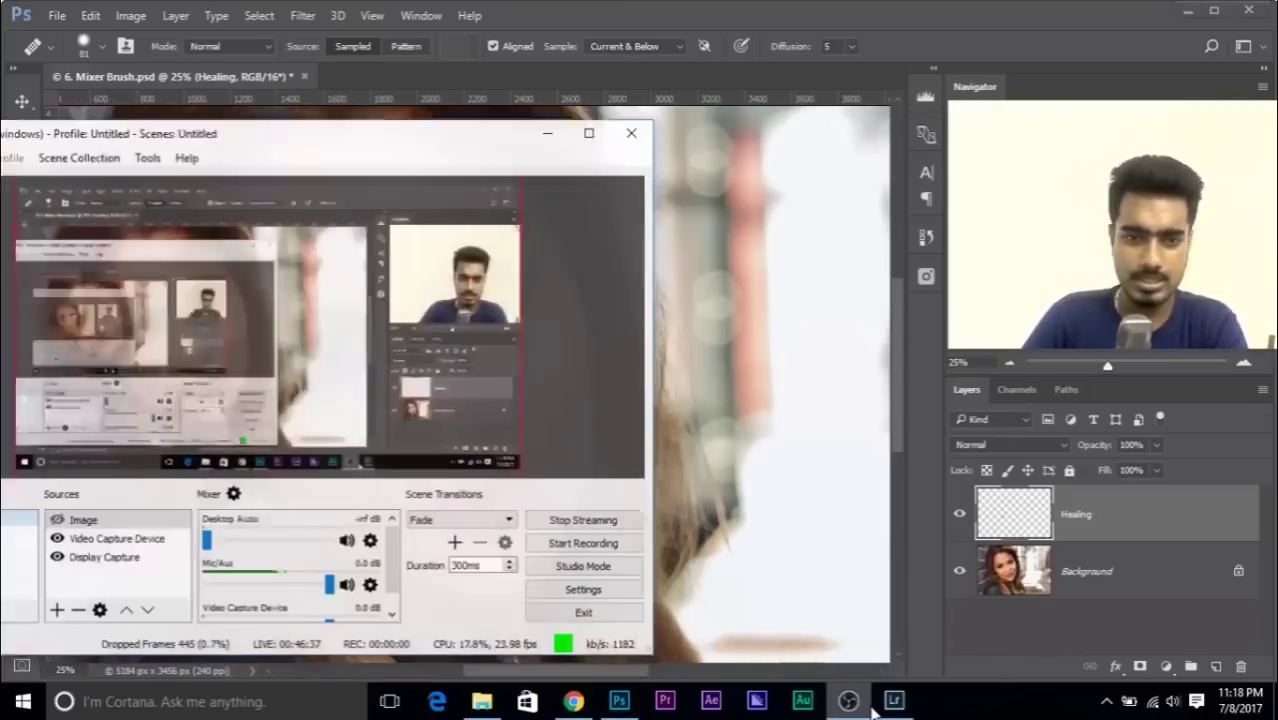
pyautogui.moveTo(150, 131); pyautogui.dragTo(405, 111)
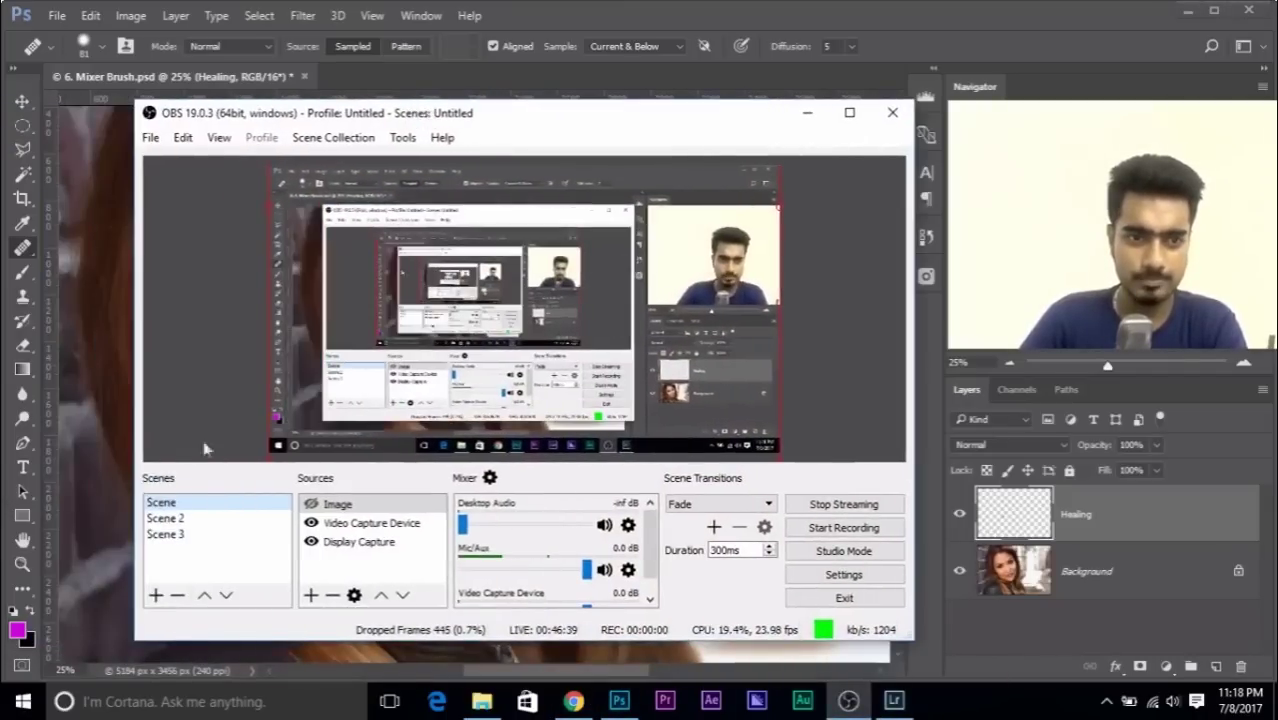
pyautogui.click(181, 535)
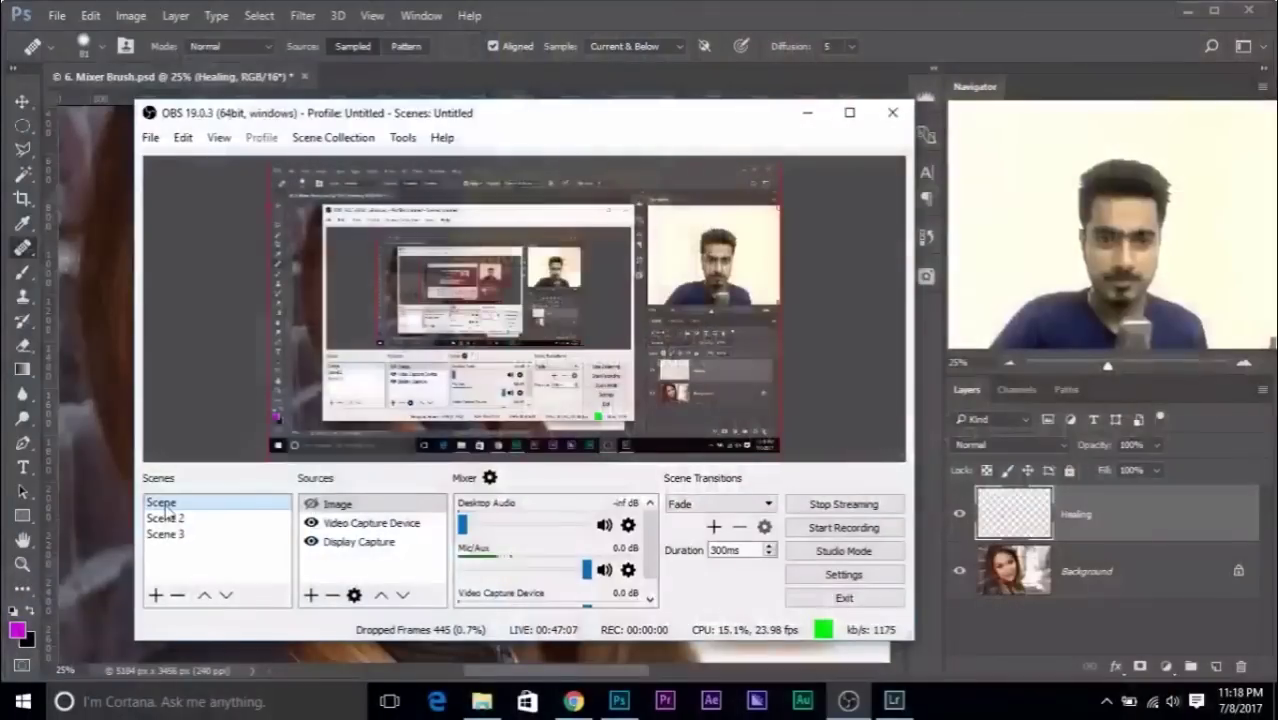
pyautogui.click(807, 113)
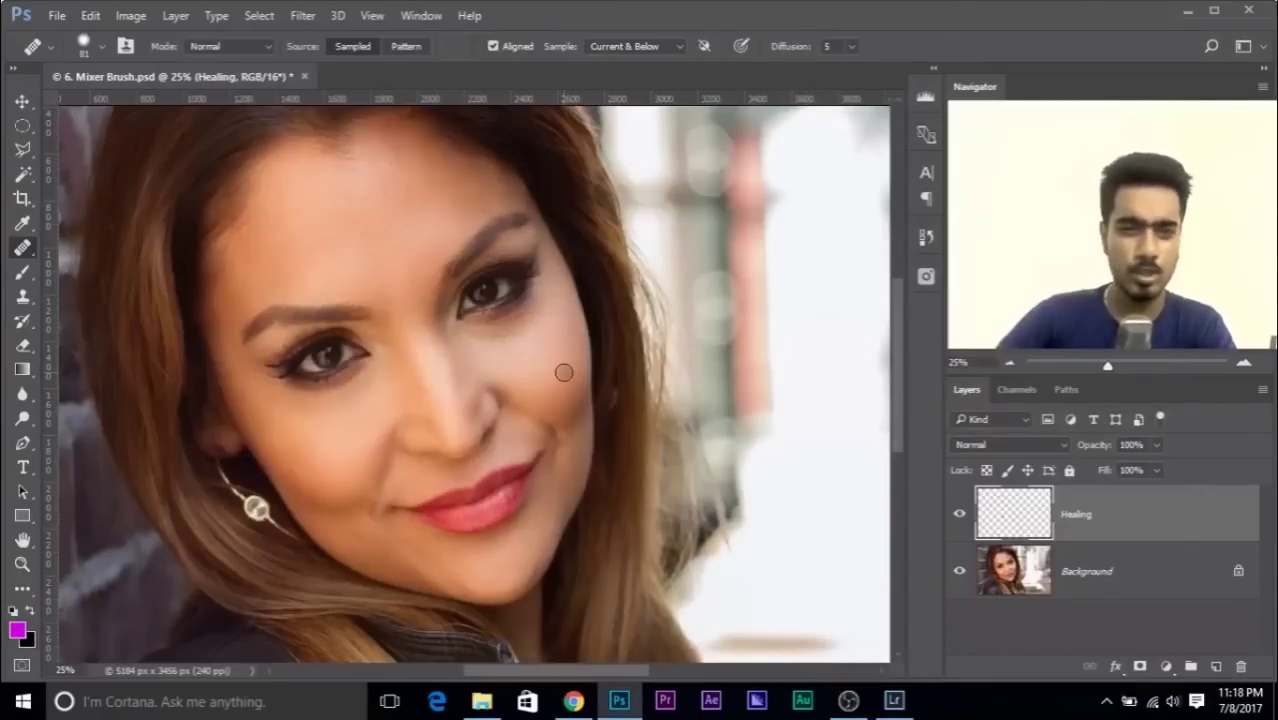
# - Stamp all visible layers into a new merged layer above Healing and duplicate that merged layer
pyautogui.moveTo(391, 271); pyautogui.dragTo(437, 286)
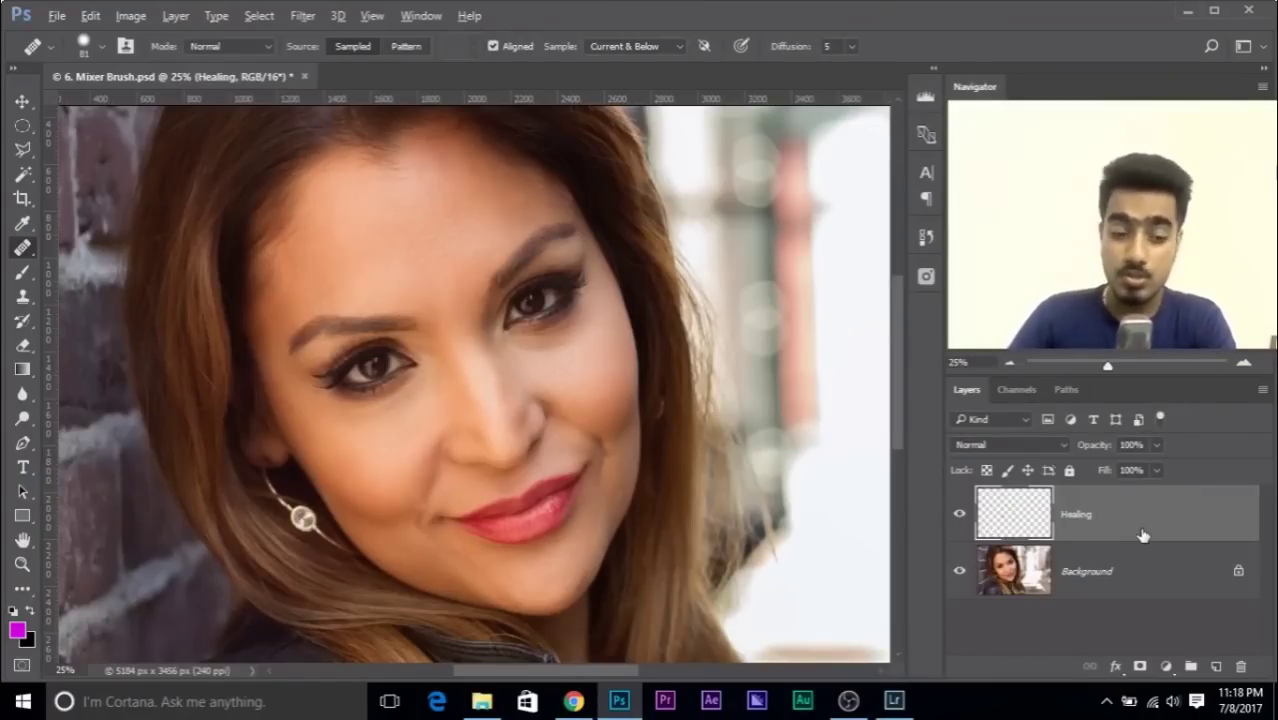
pyautogui.hotkey('ctrl', 'shift', 'alt', 'e')
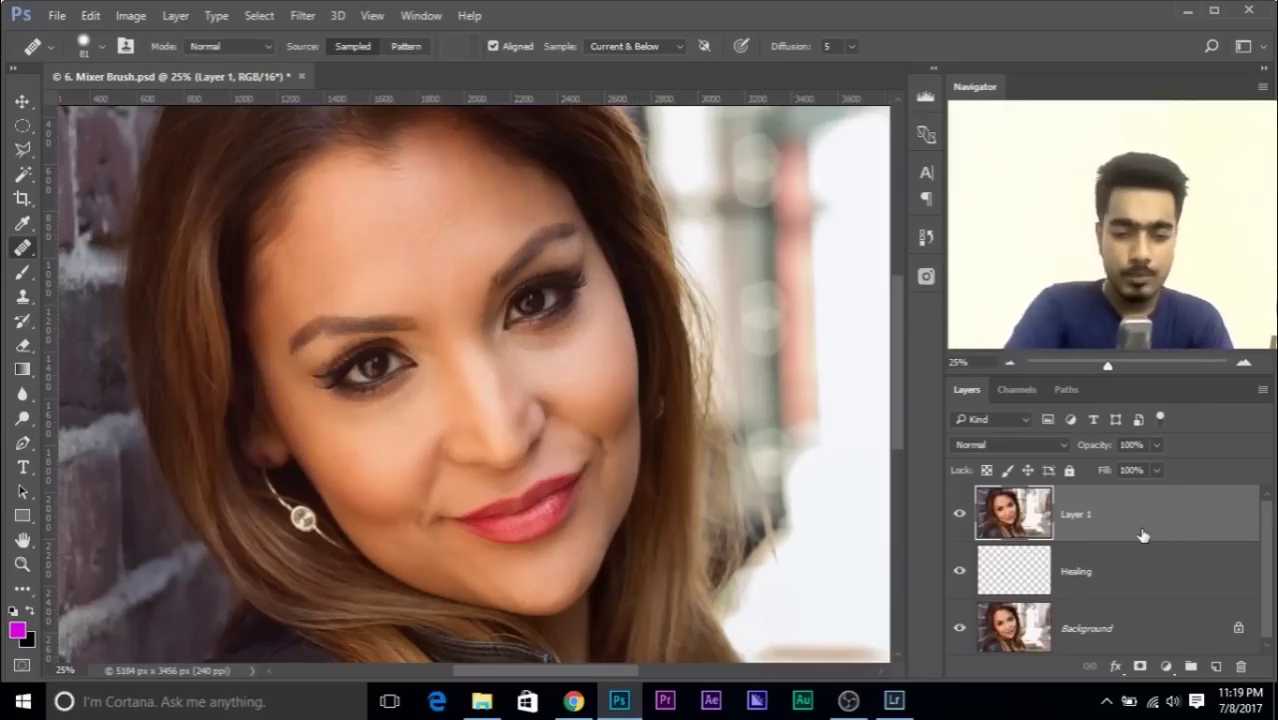
pyautogui.hotkey('ctrl', 'j')
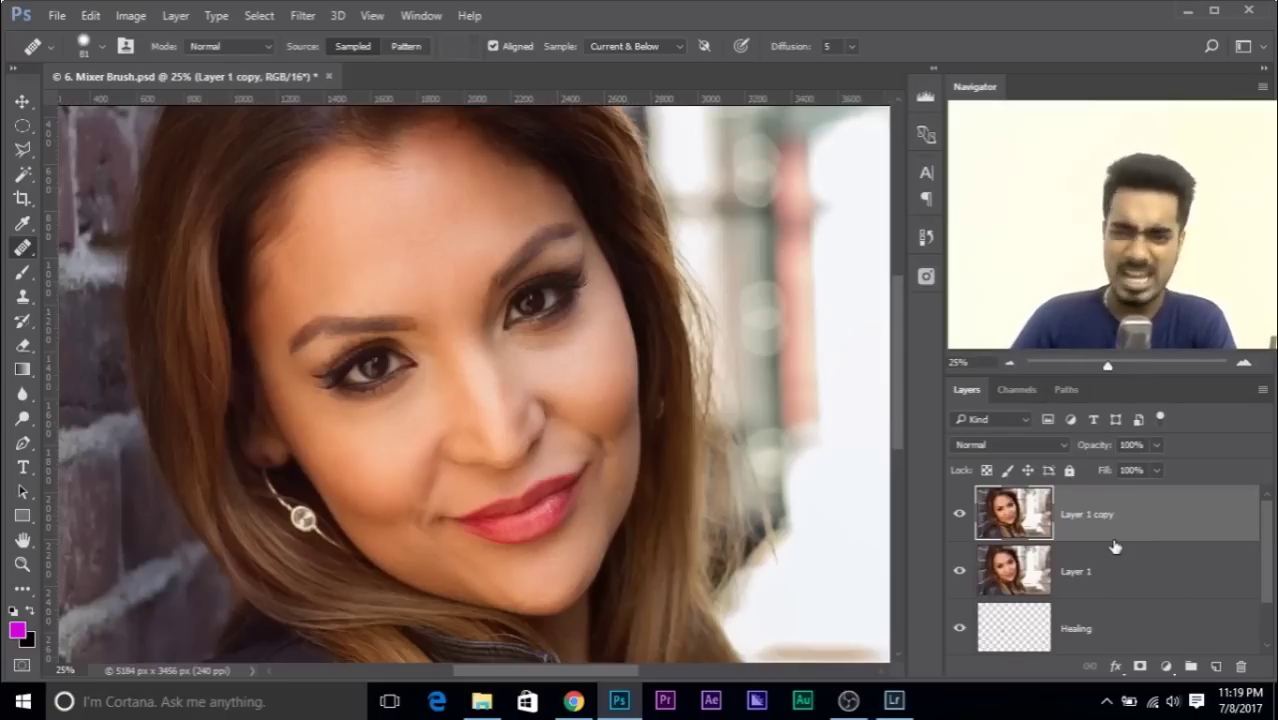
# - Rename Layer 1 as Color and Layer 1 copy as Details
pyautogui.doubleClick(1088, 570)
pyautogui.write('Col')
pyautogui.press('Return')
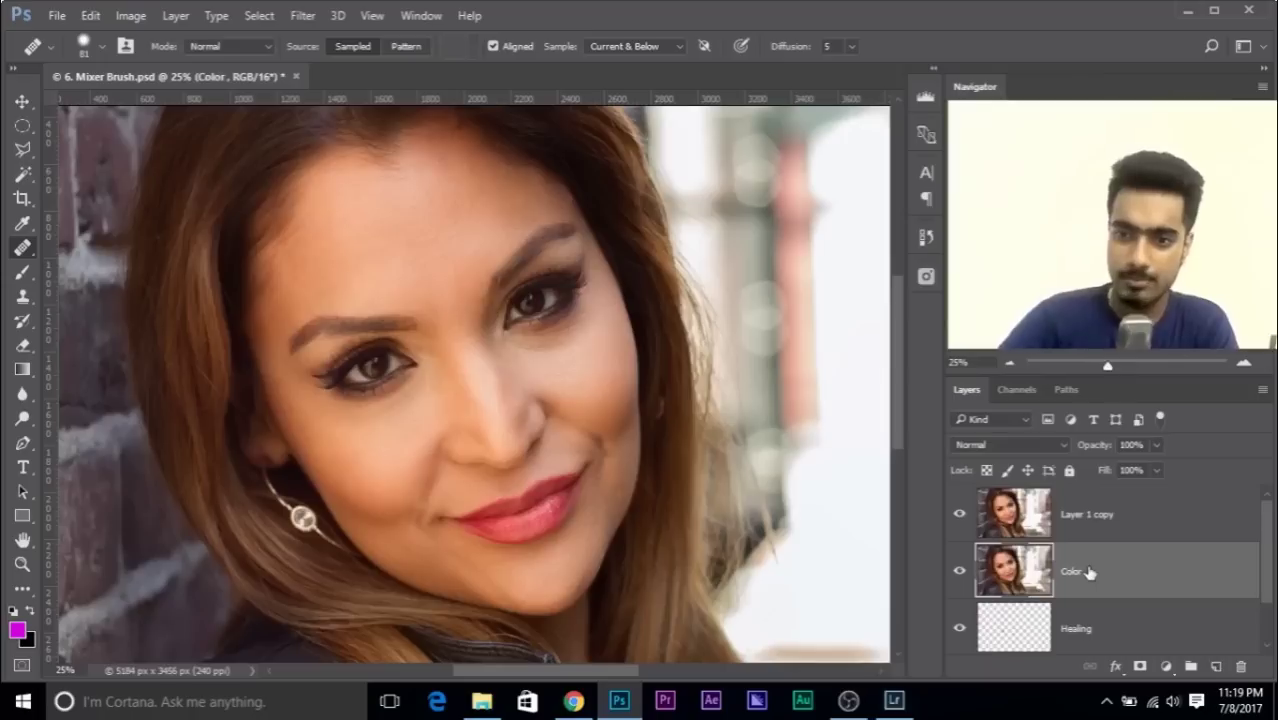
pyautogui.doubleClick(1068, 514)
pyautogui.write('Details')
pyautogui.press('Return')
# - Hide the Details layer and apply a Gaussian Blur with a 4.5-pixel radius to the Color layer
pyautogui.click(959, 514)
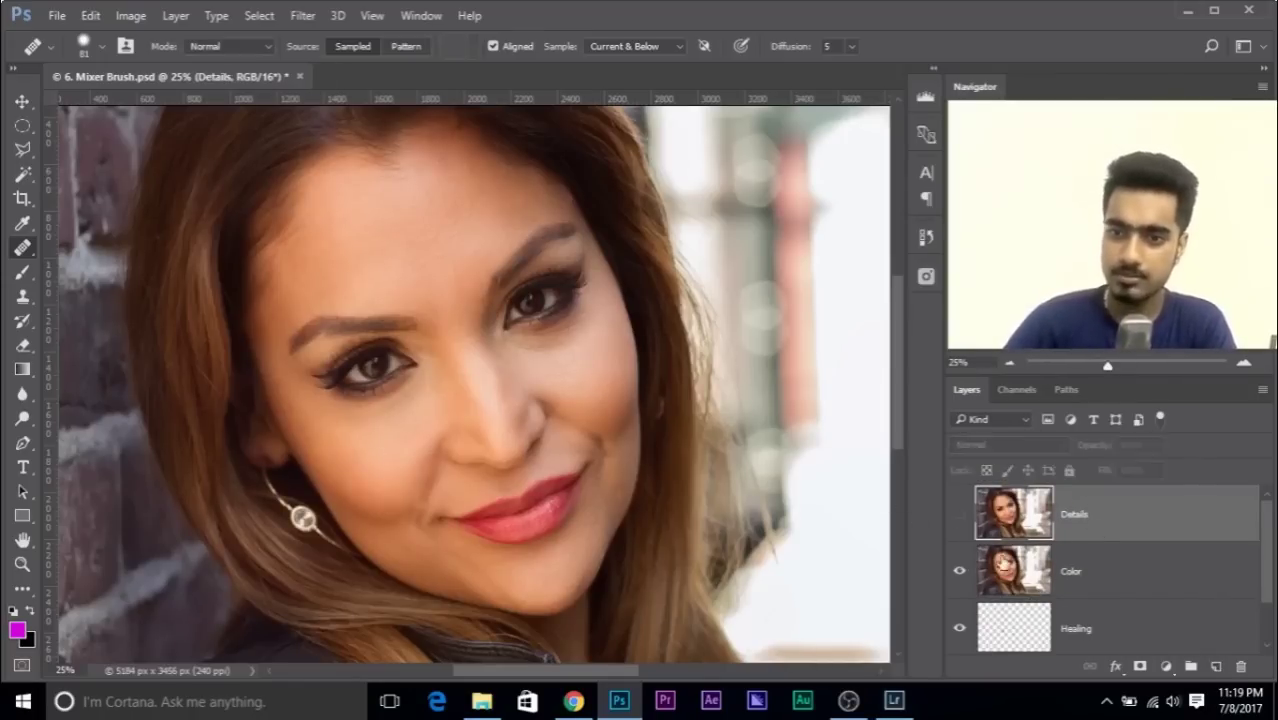
pyautogui.click(1109, 568)
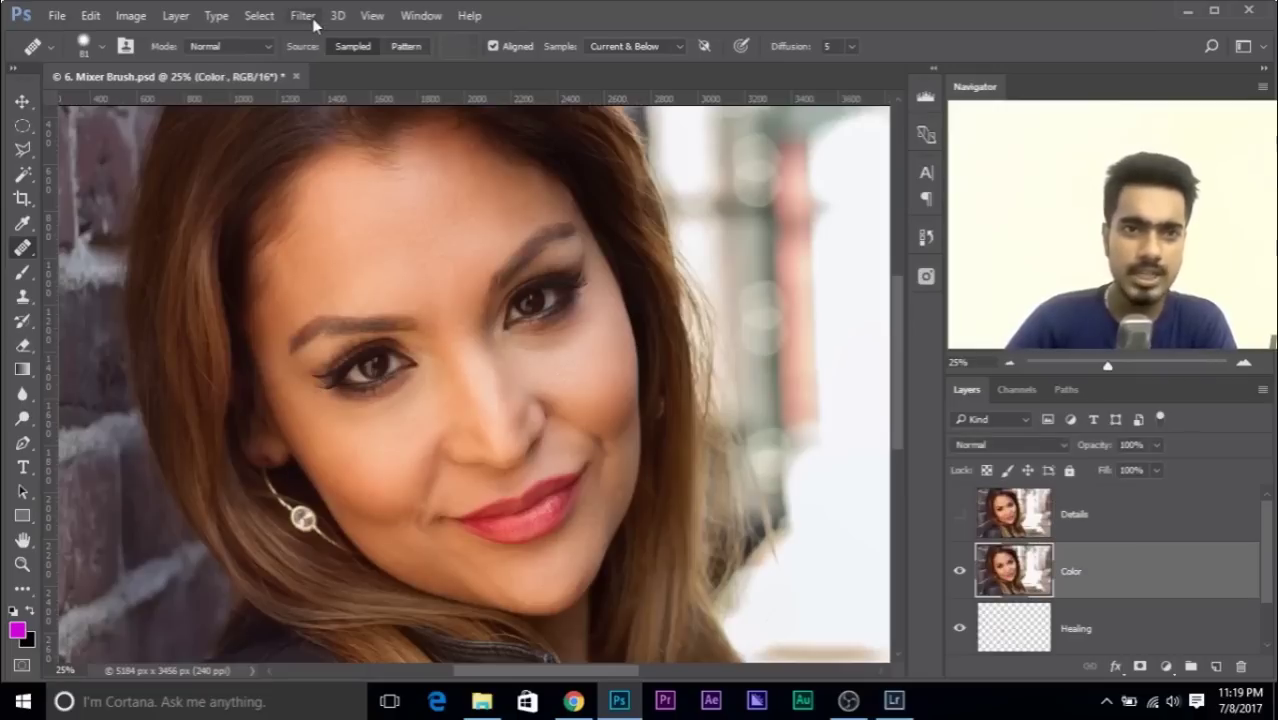
pyautogui.hotkey('ctrl', '=')
pyautogui.hotkey('ctrl', '=')
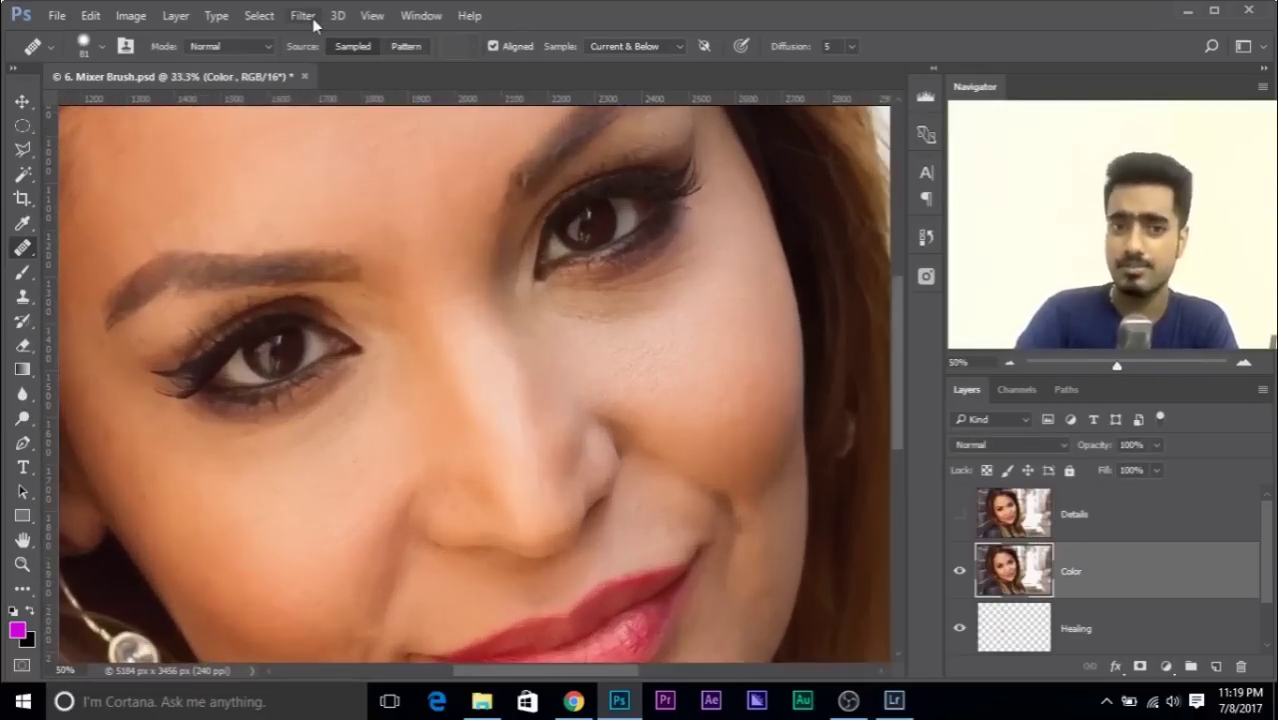
pyautogui.scroll(3, 378, 262)
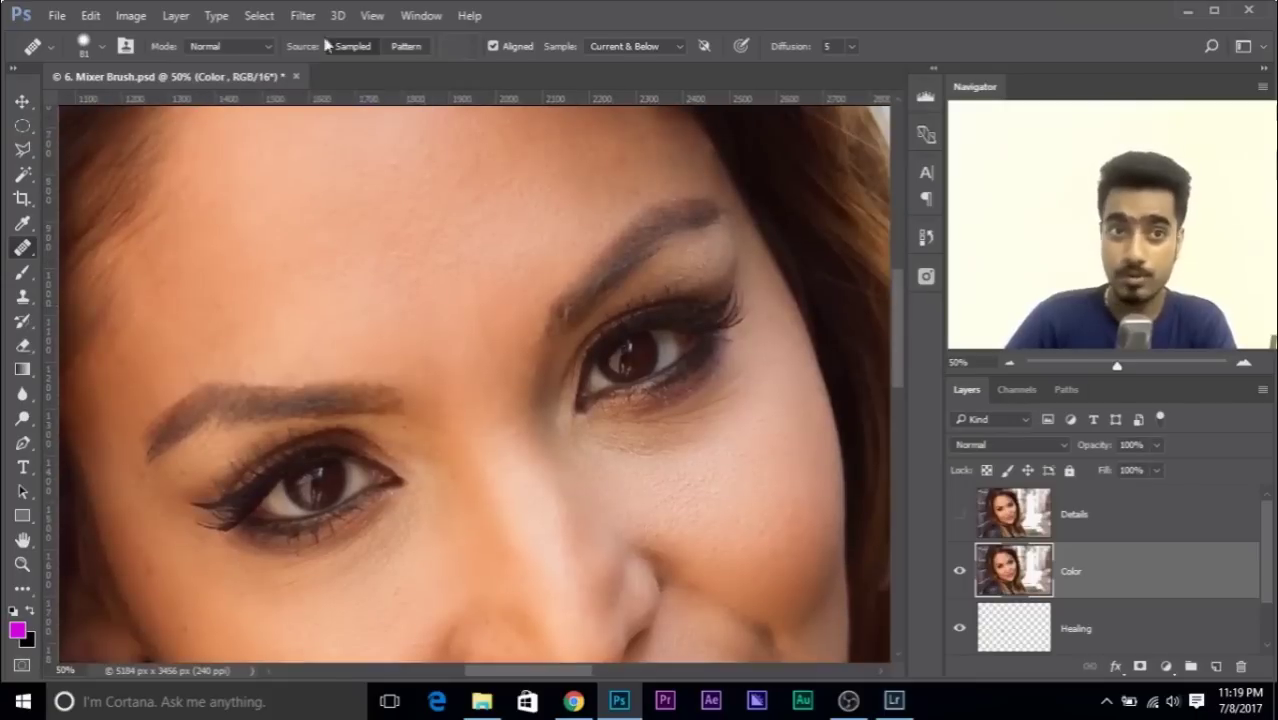
pyautogui.click(302, 17)
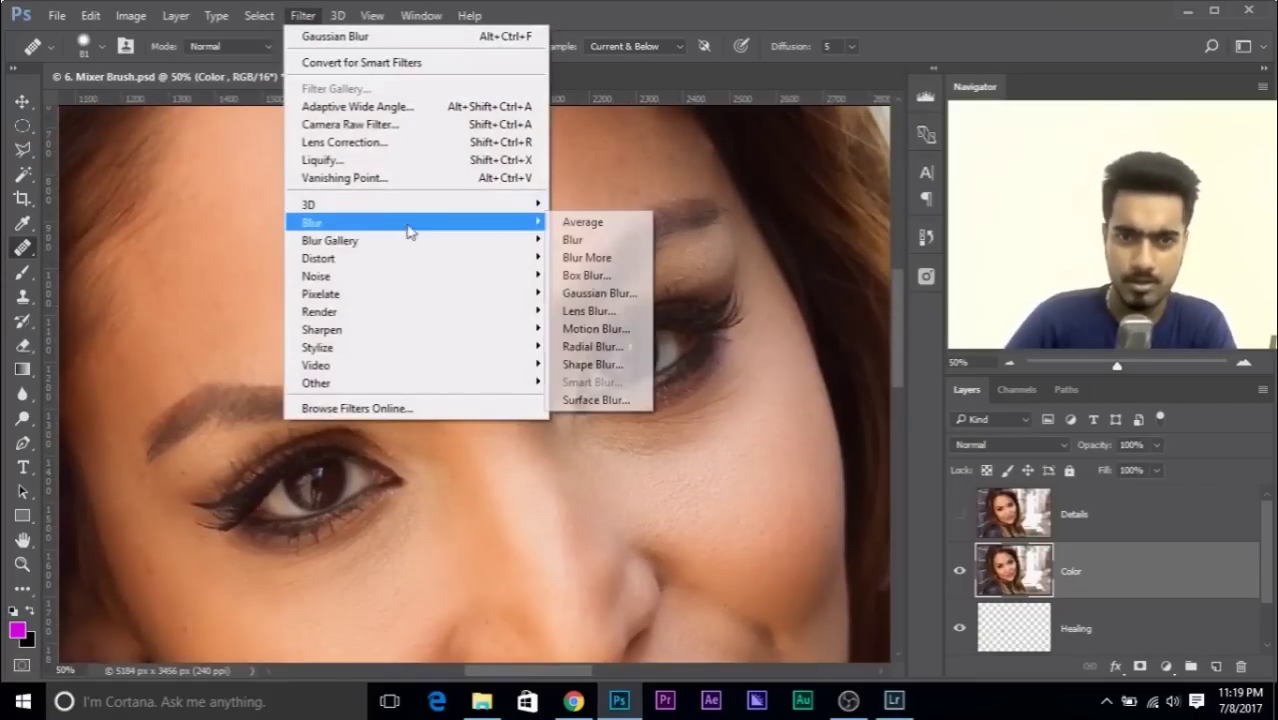
pyautogui.click(590, 293)
pyautogui.scroll(-3, 494, 405)
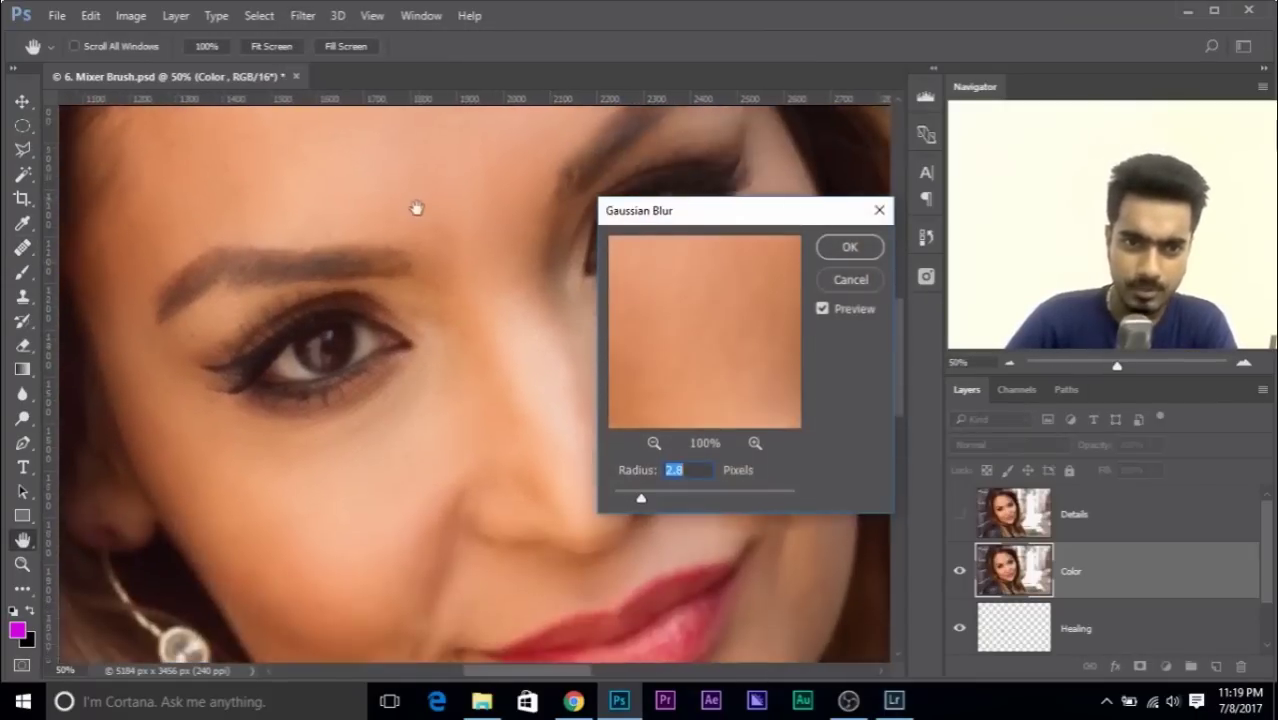
pyautogui.scroll(-1, 479, 374)
pyautogui.scroll(-2, 487, 341)
pyautogui.moveTo(624, 496); pyautogui.dragTo(669, 497)
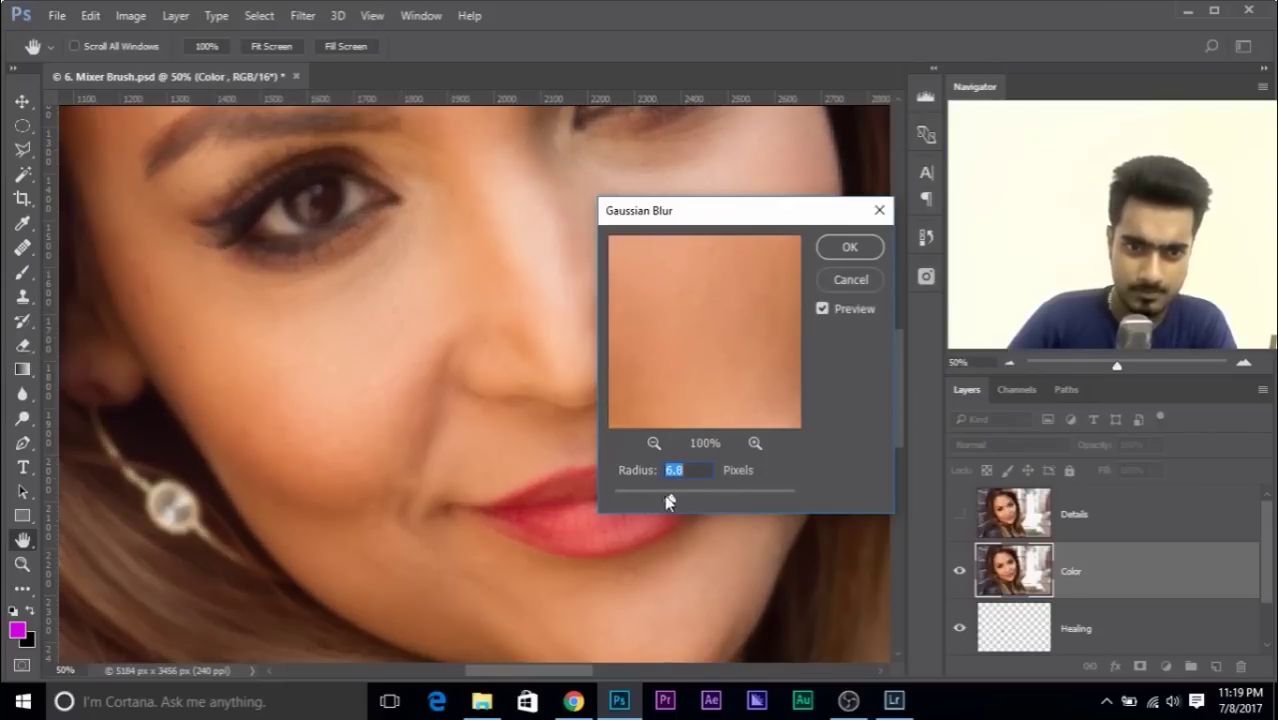
pyautogui.moveTo(663, 500); pyautogui.dragTo(658, 499)
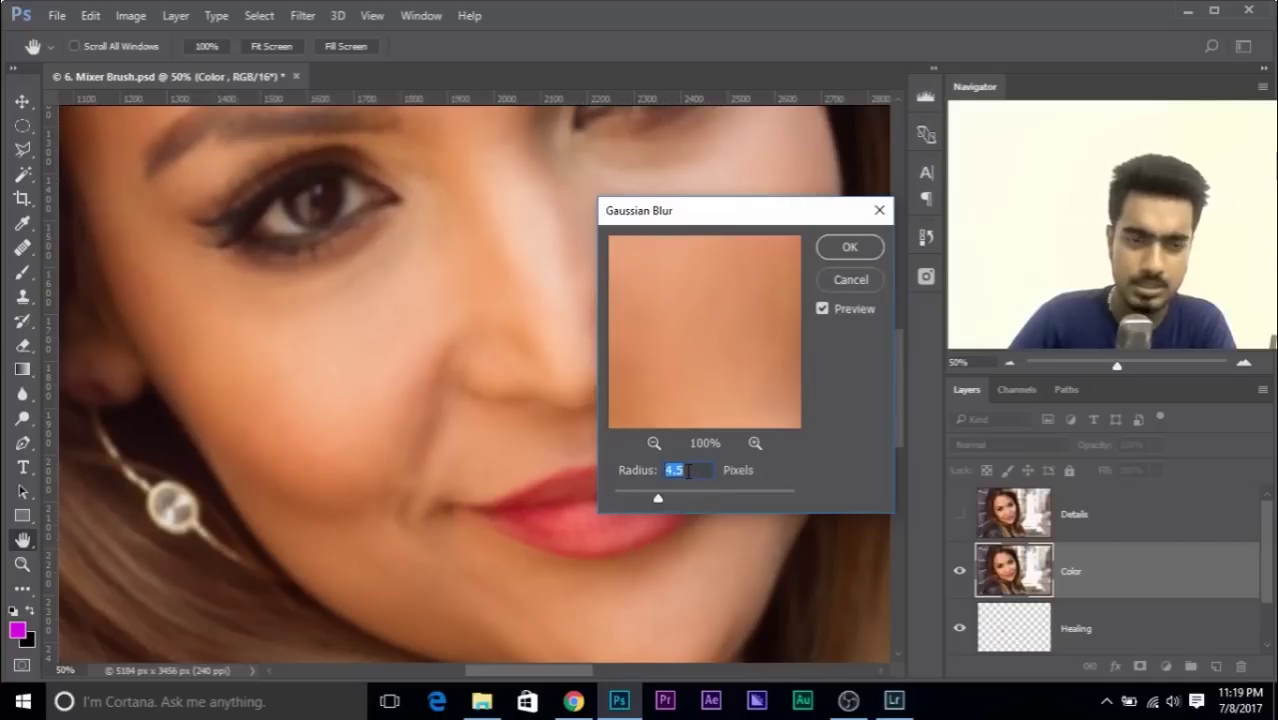
pyautogui.click(855, 256)
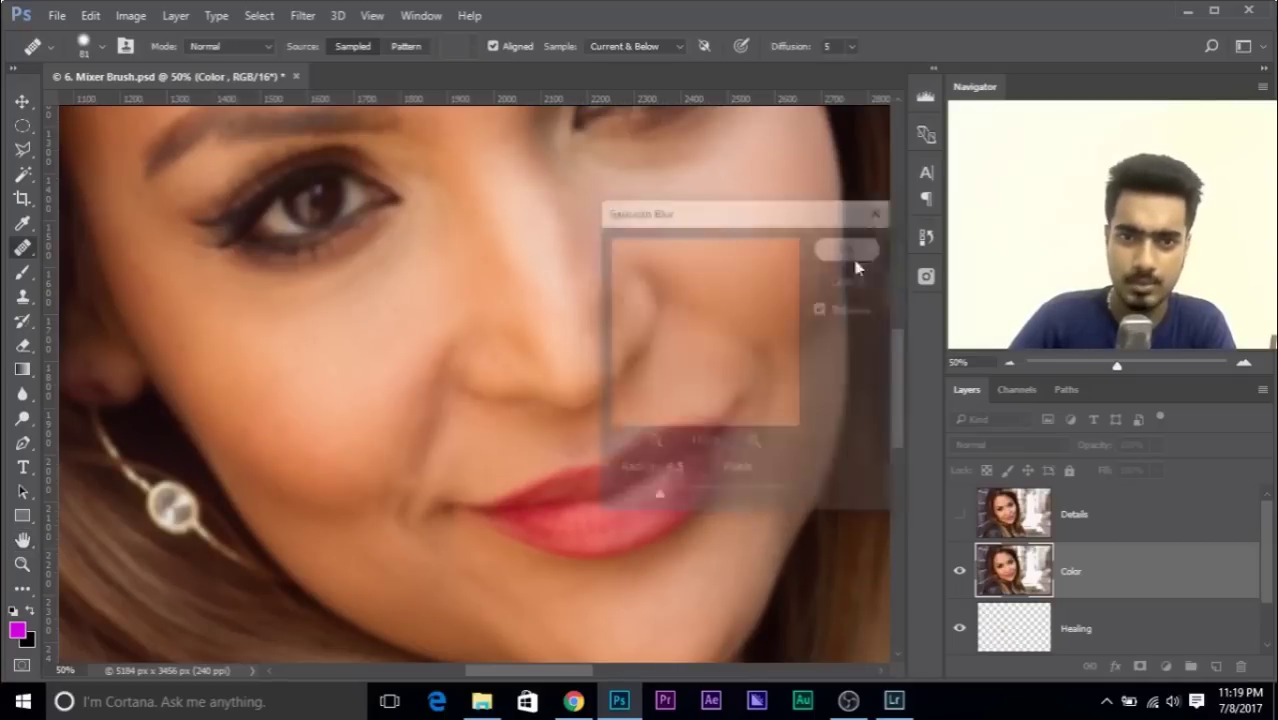
# - Show the Details layer and run Apply Image on it with the Color layer as source, Subtract blending, scale 2 and offset 128
pyautogui.click(959, 514)
pyautogui.click(1078, 527)
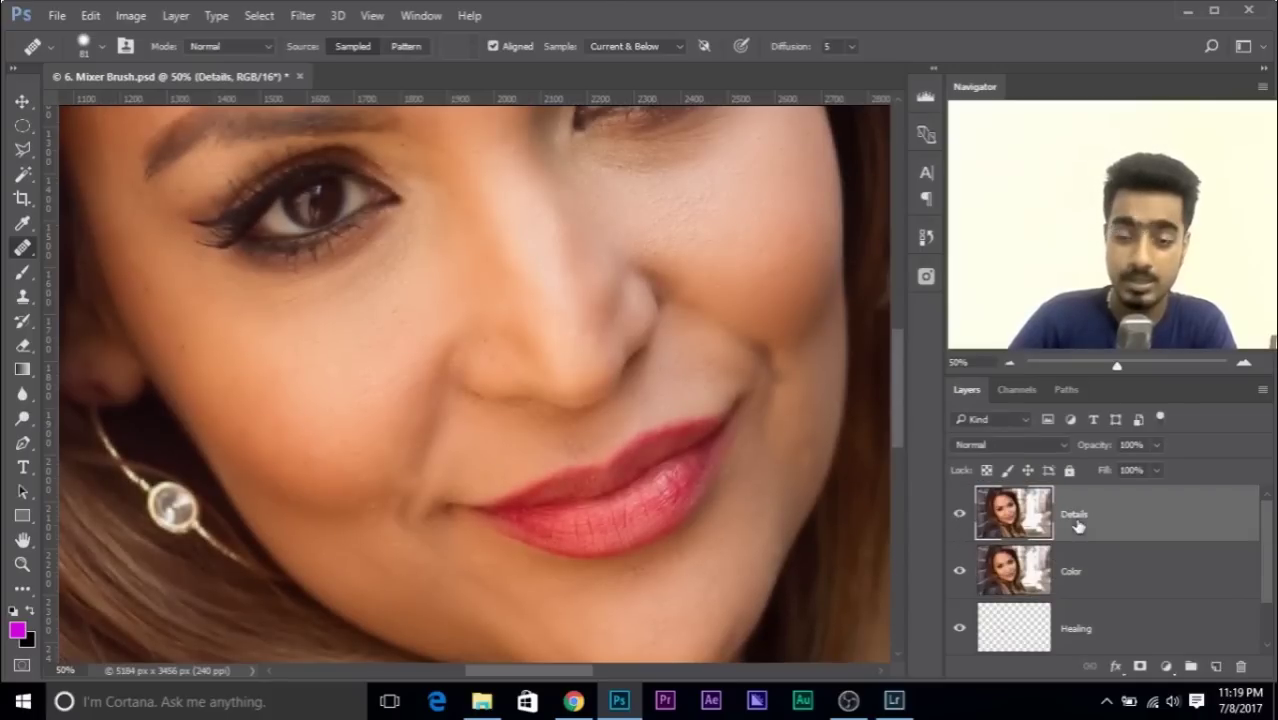
pyautogui.click(176, 20)
pyautogui.moveTo(148, 22)
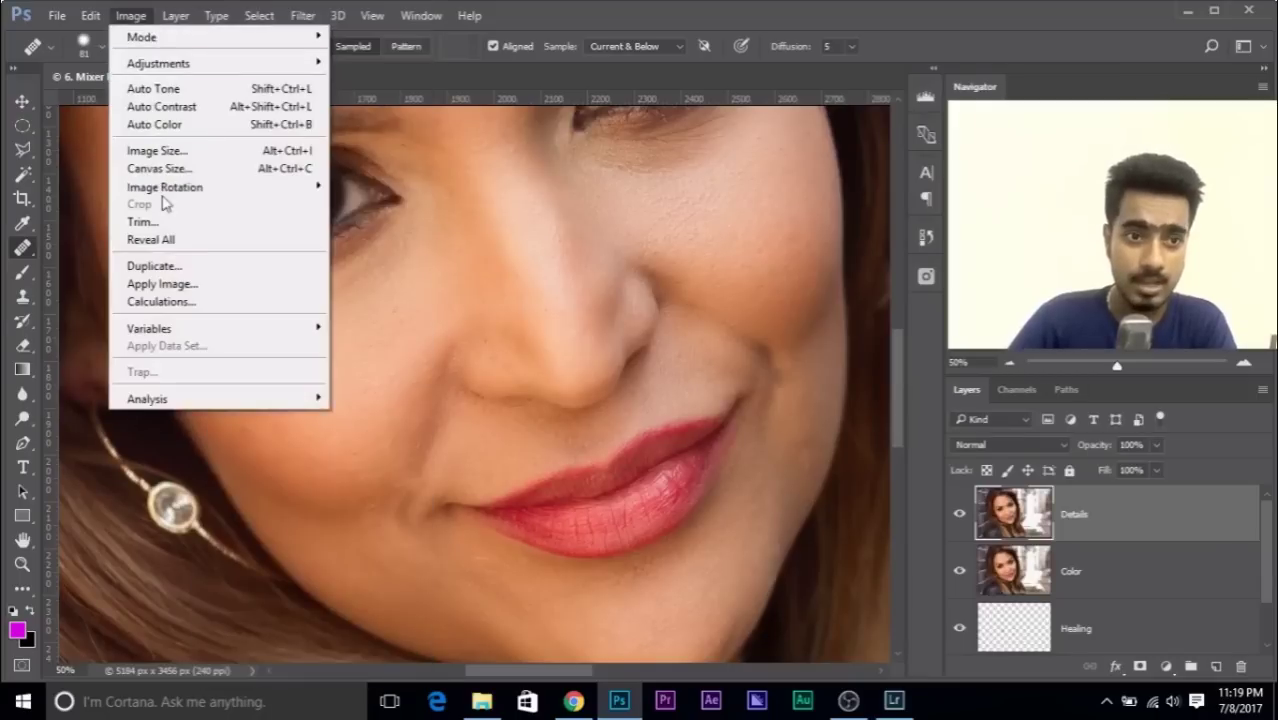
pyautogui.click(196, 285)
pyautogui.moveTo(505, 318); pyautogui.dragTo(533, 226)
pyautogui.click(531, 252)
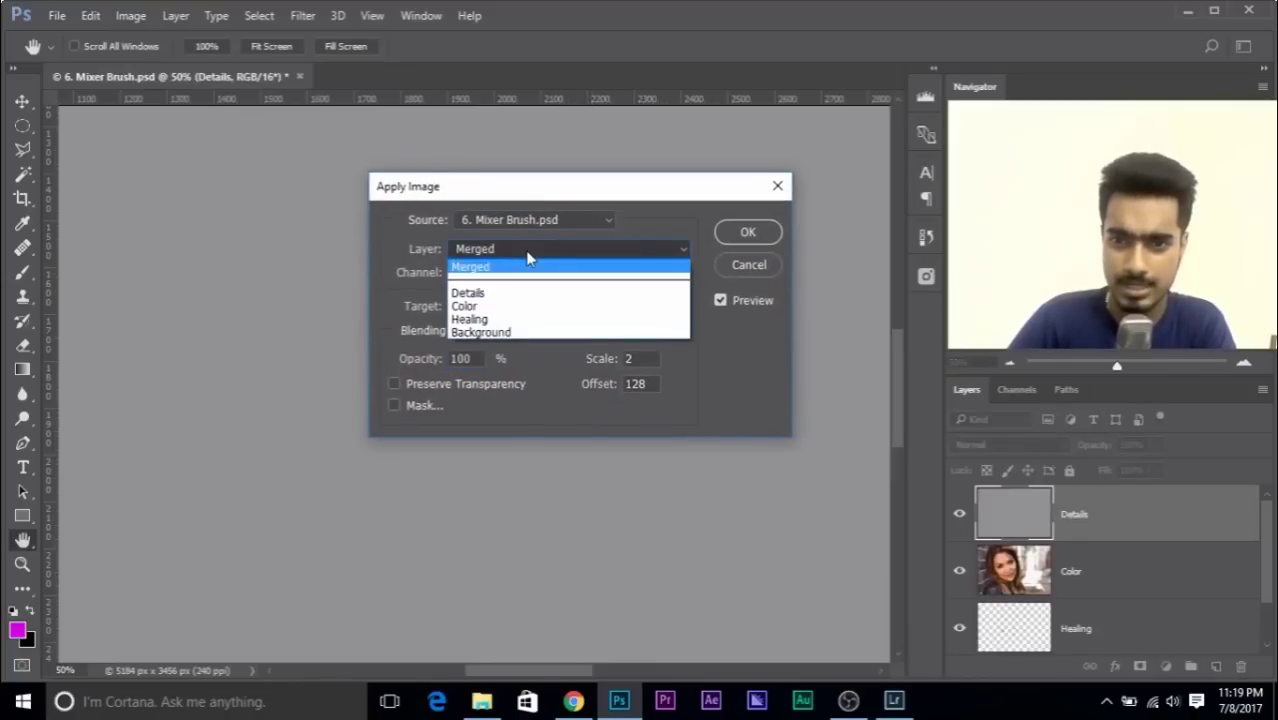
pyautogui.click(513, 306)
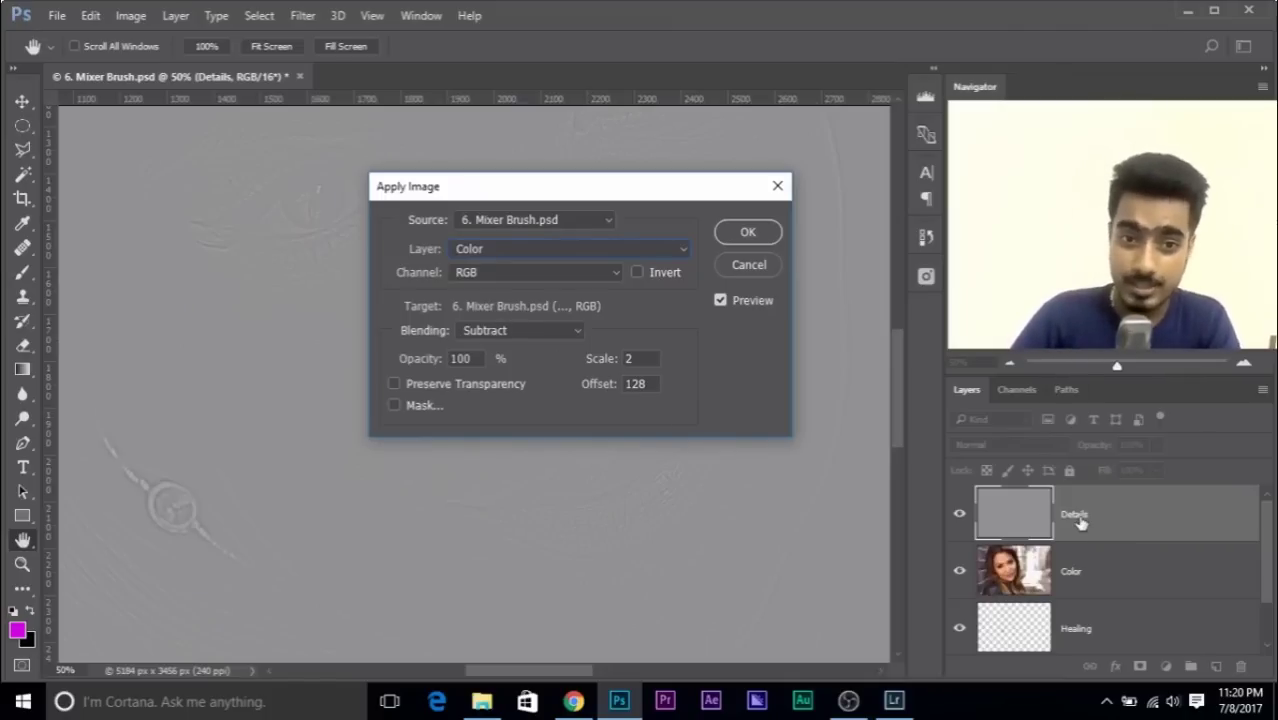
pyautogui.click(500, 332)
pyautogui.click(500, 332)
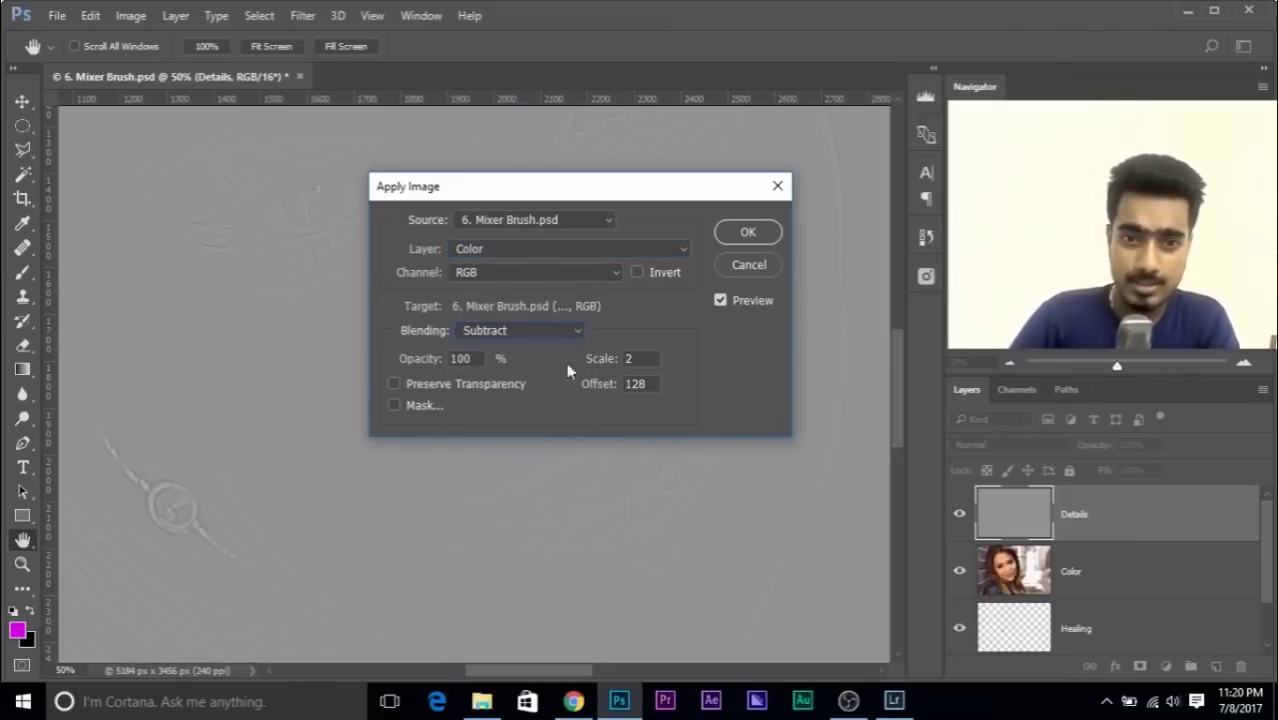
pyautogui.doubleClick(637, 384)
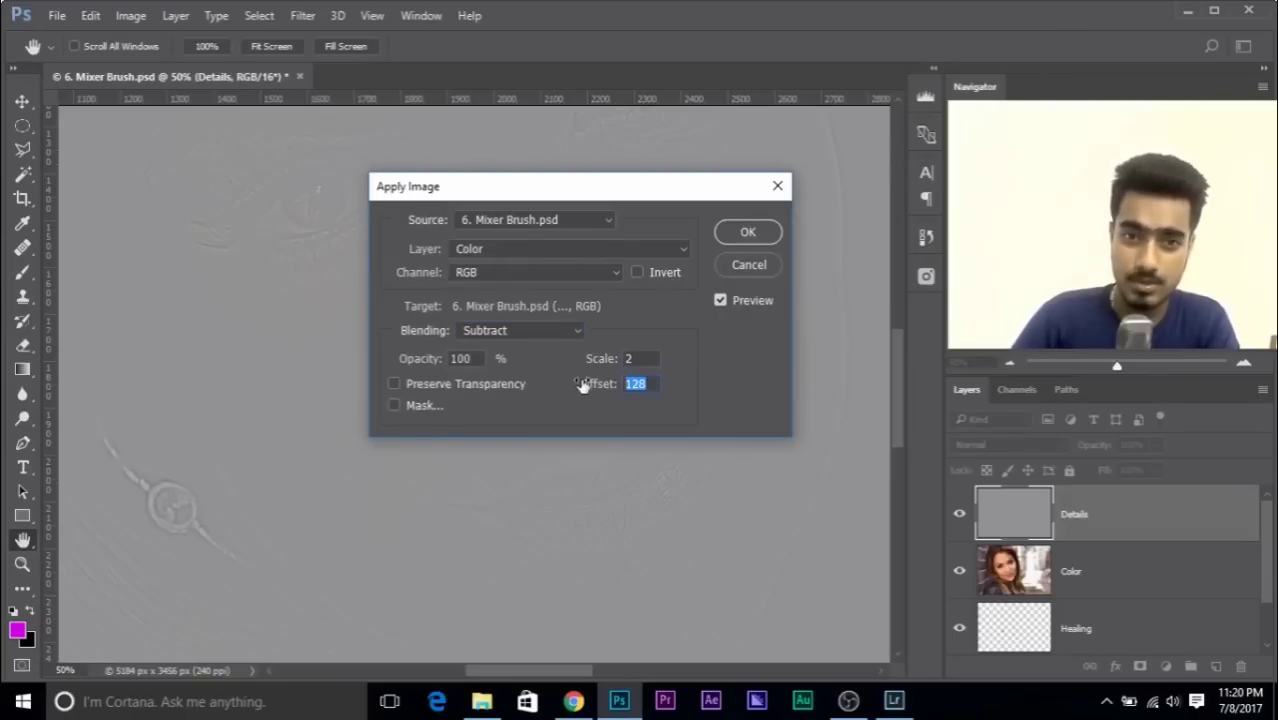
pyautogui.click(746, 232)
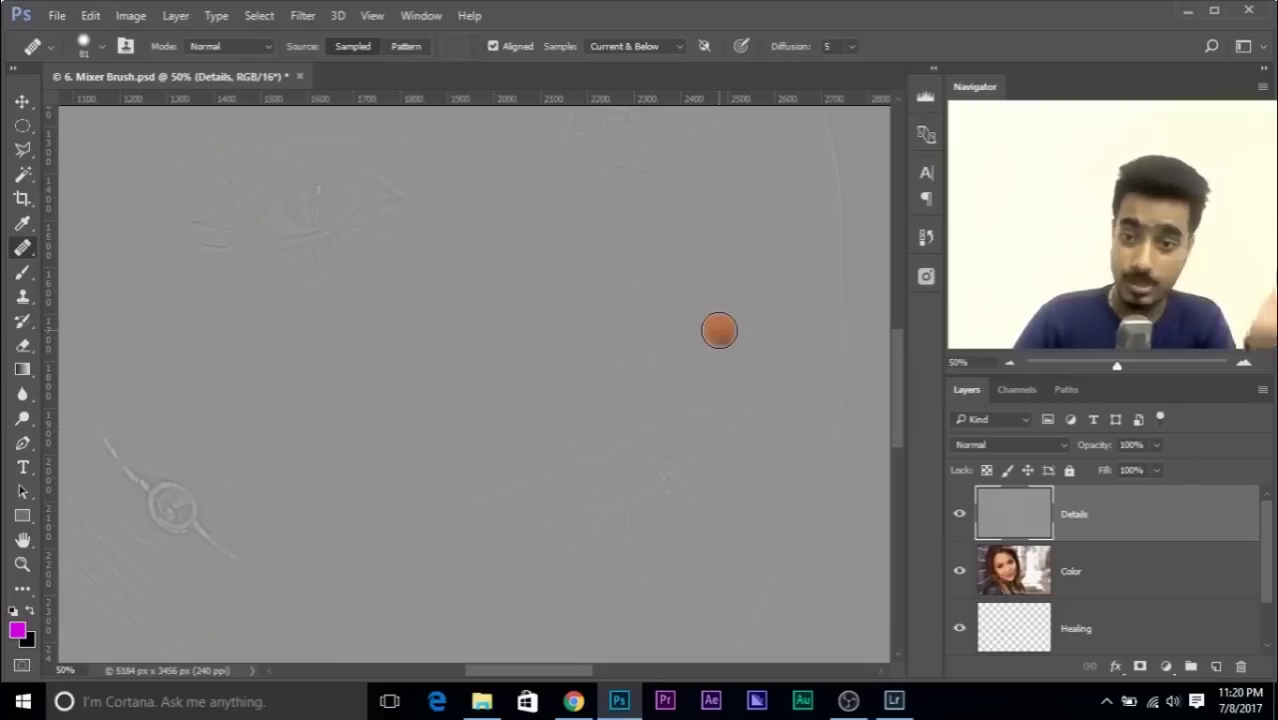
# - Set the Details layer's blend mode to Linear Light and group it with the Color layer
pyautogui.click(989, 446)
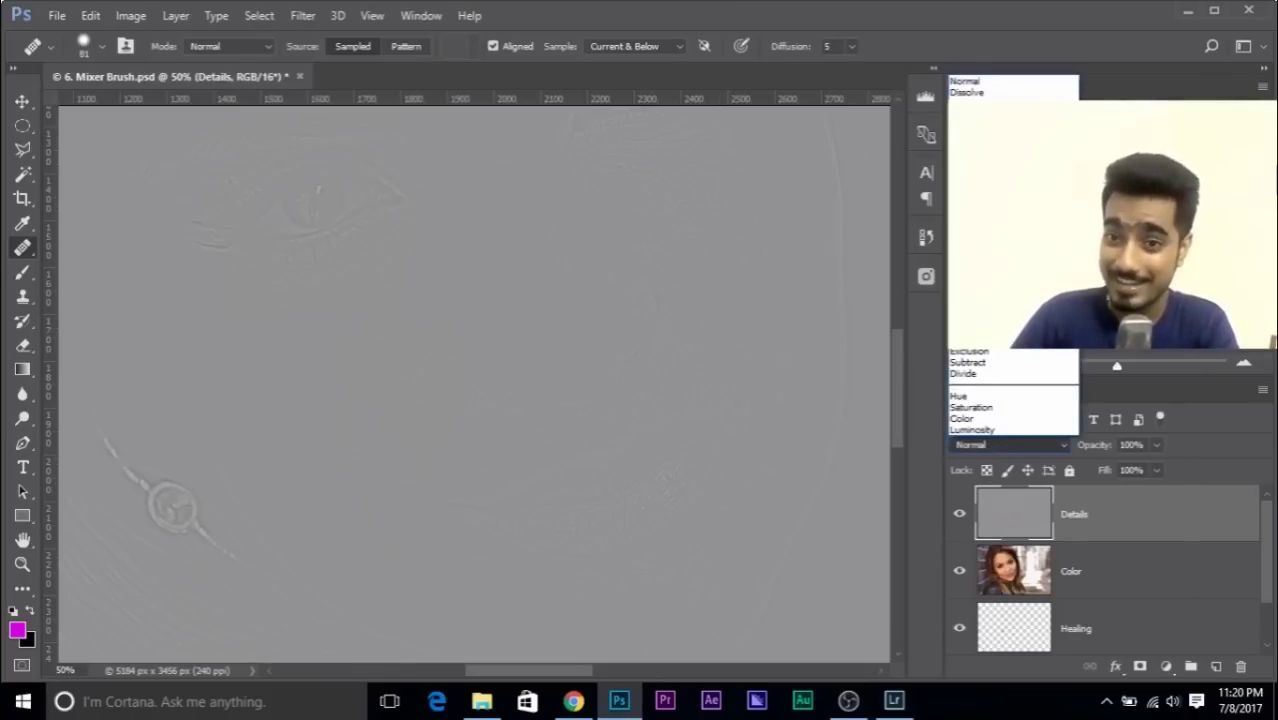
pyautogui.click(975, 295)
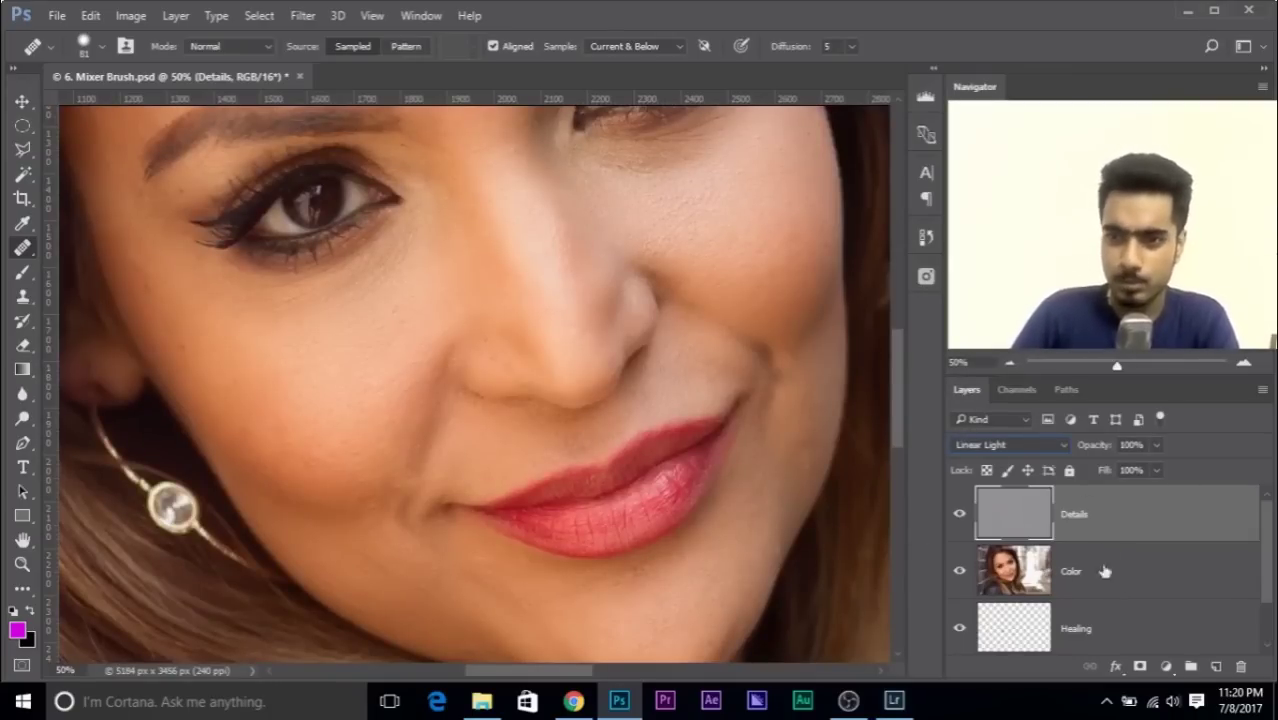
pyautogui.keyDown('shift'); pyautogui.click(1095, 565); pyautogui.keyUp('shift')
pyautogui.hotkey('ctrl', 'g')
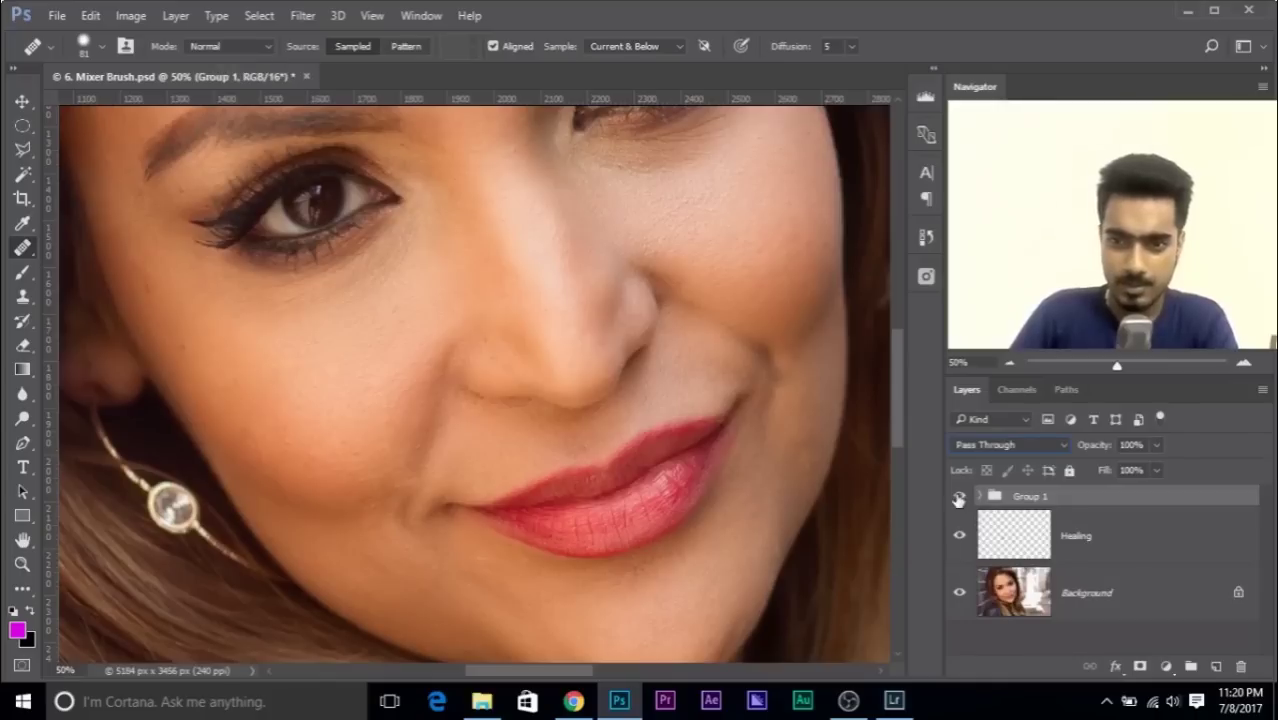
# - Compare the portrait with the group off and on, and expand it to inspect the Details and Color layers separately
pyautogui.click(958, 497)
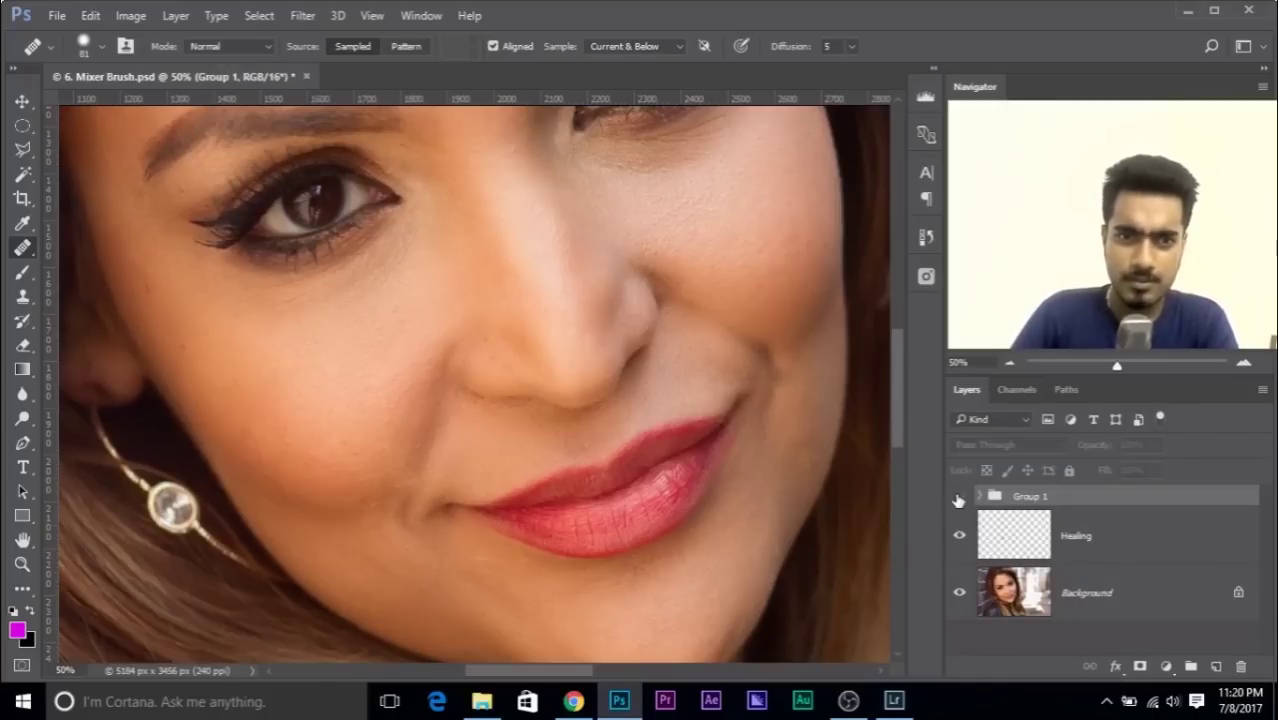
pyautogui.click(958, 497)
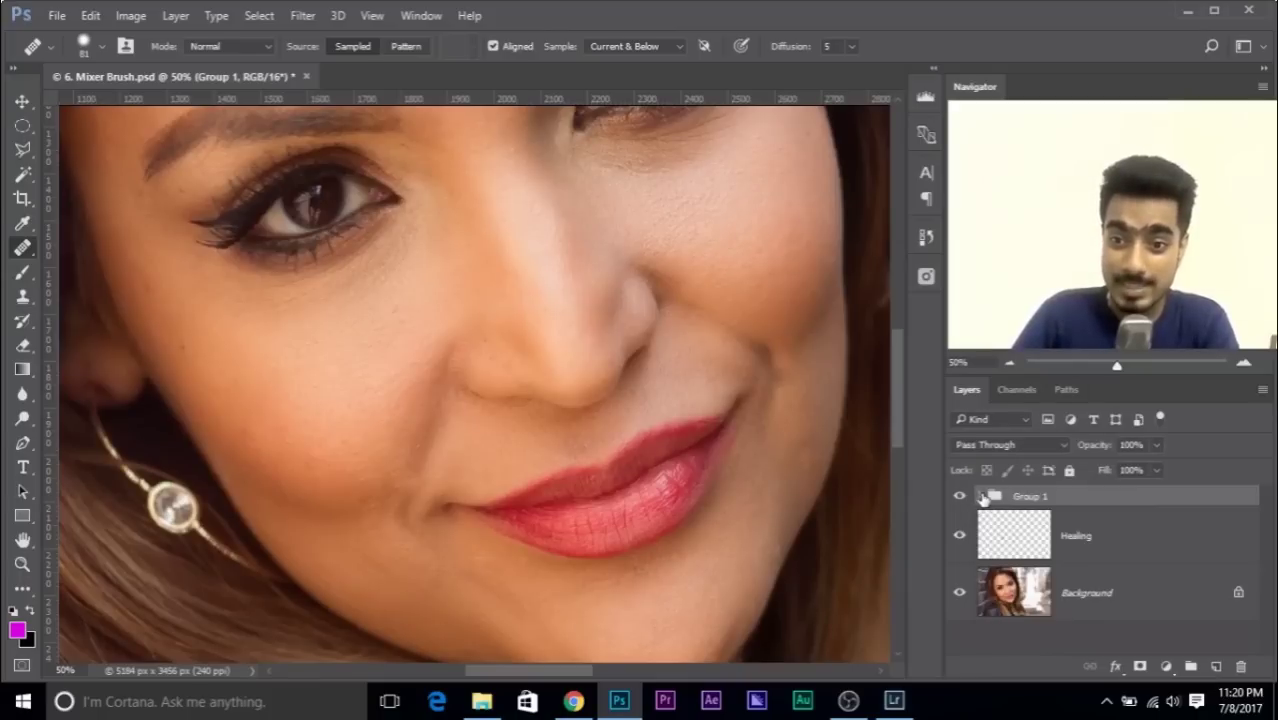
pyautogui.click(980, 497)
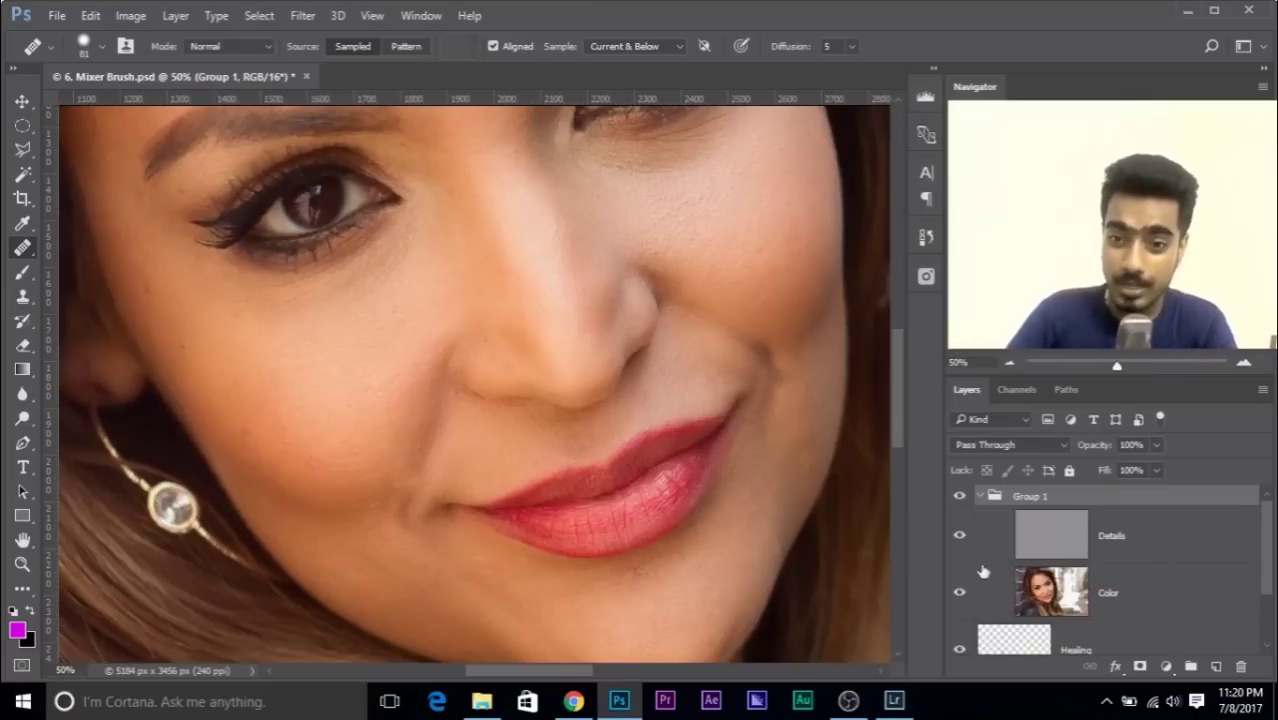
pyautogui.click(959, 536)
pyautogui.click(959, 536)
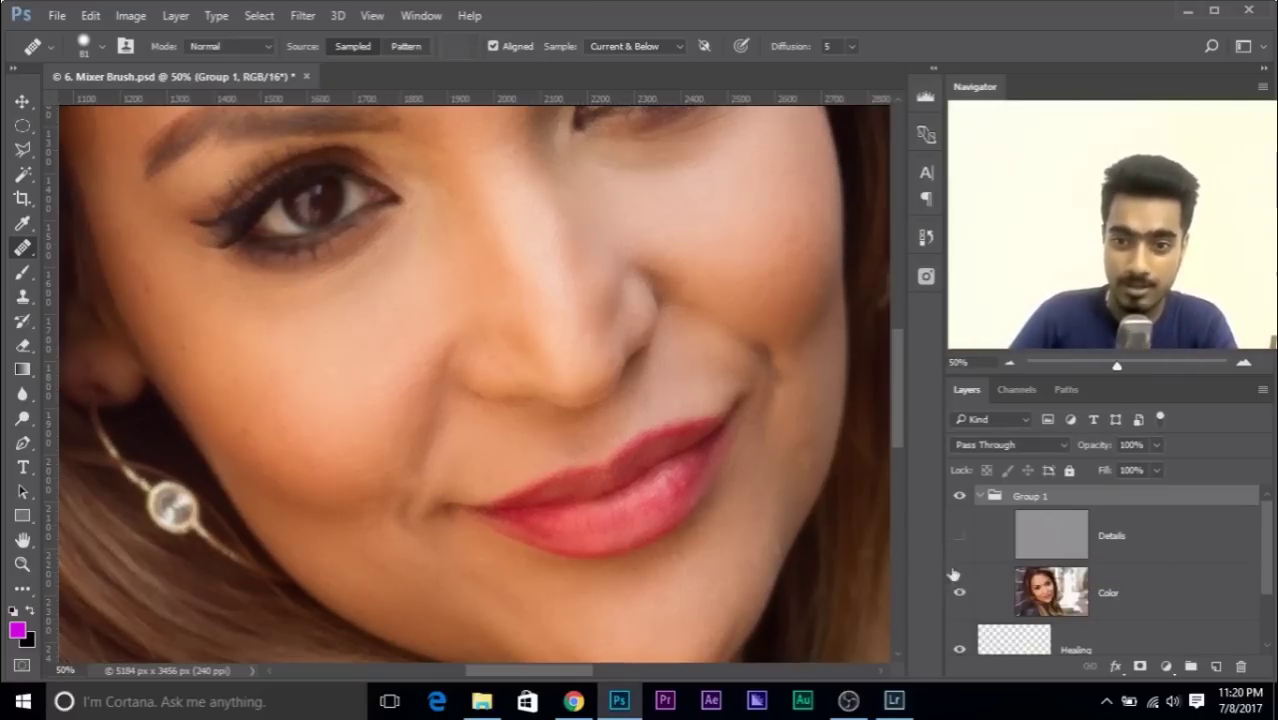
pyautogui.scroll(-2, 965, 595)
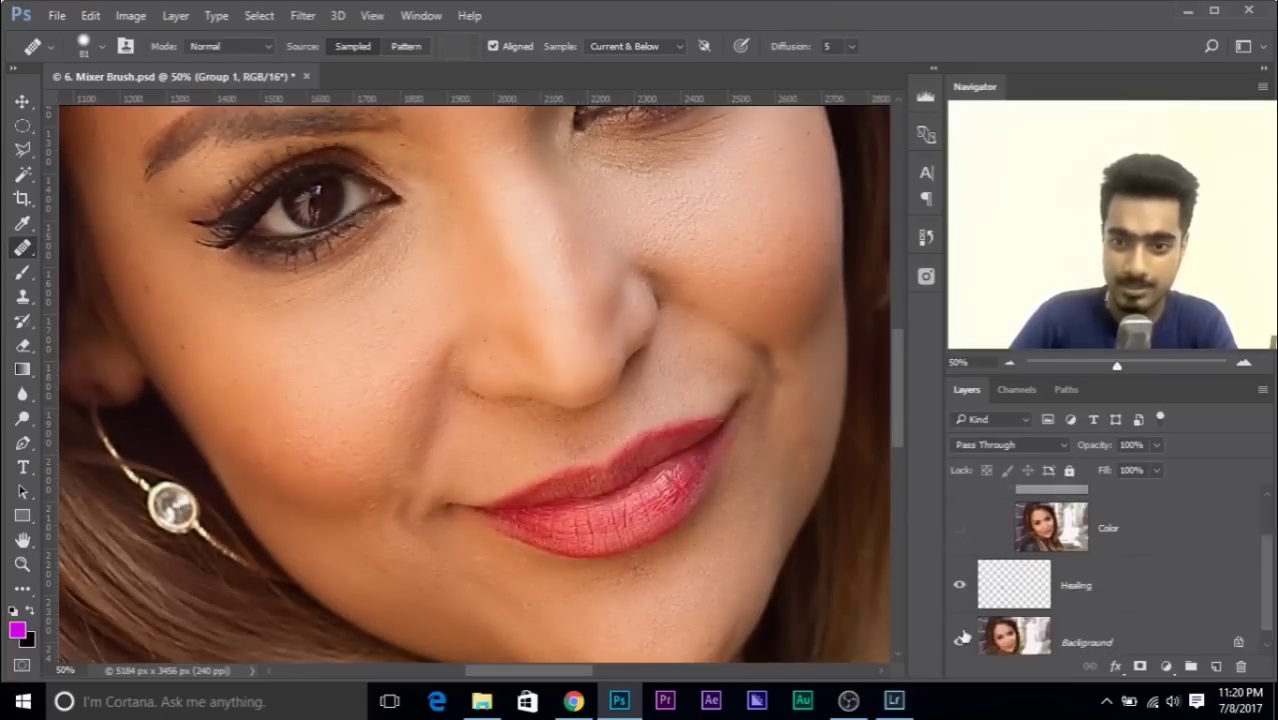
pyautogui.click(959, 509)
pyautogui.scroll(2, 965, 600)
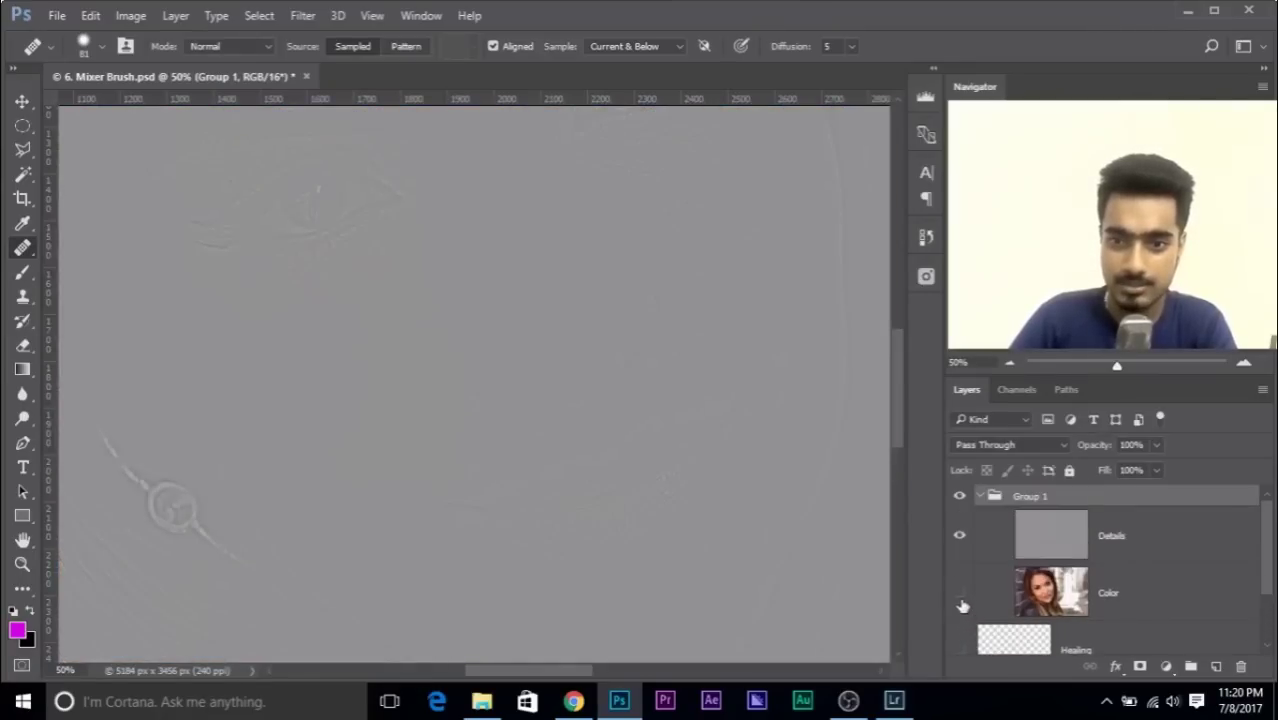
pyautogui.click(959, 592)
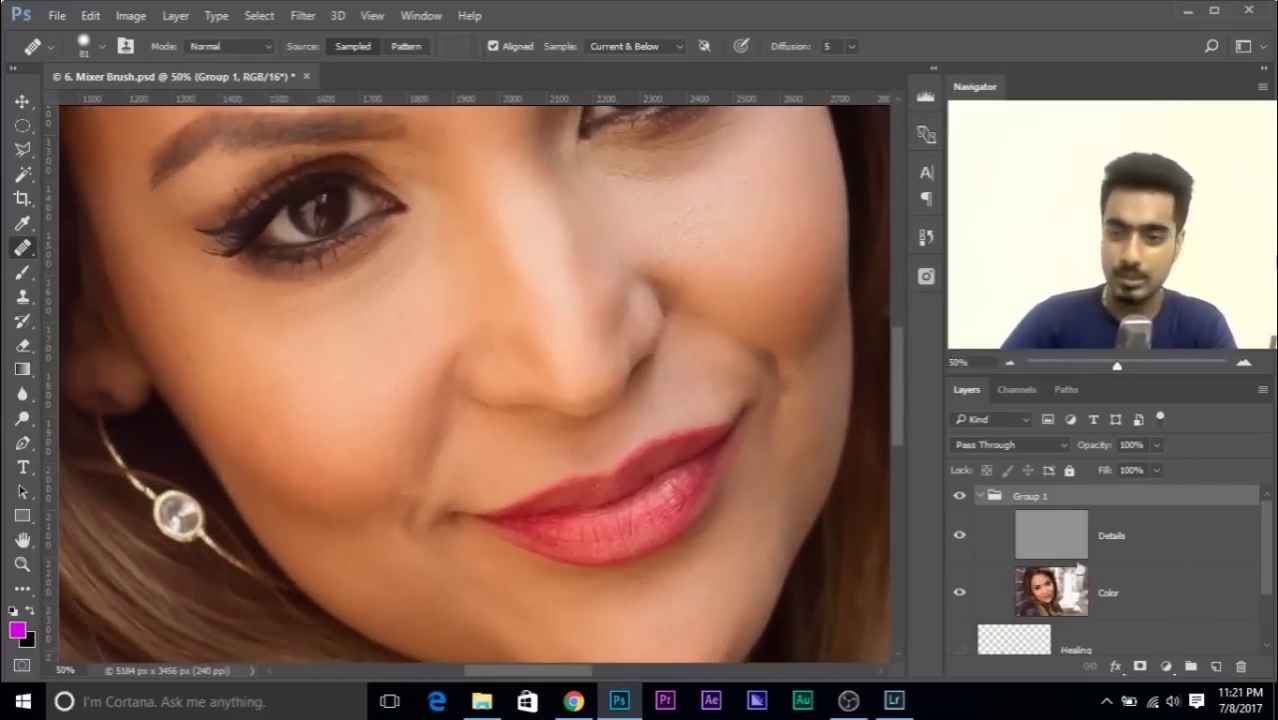
# - Outline the centre of the forehead on the Color layer with the Lasso tool, using a 15 px feather
pyautogui.click(1038, 580)
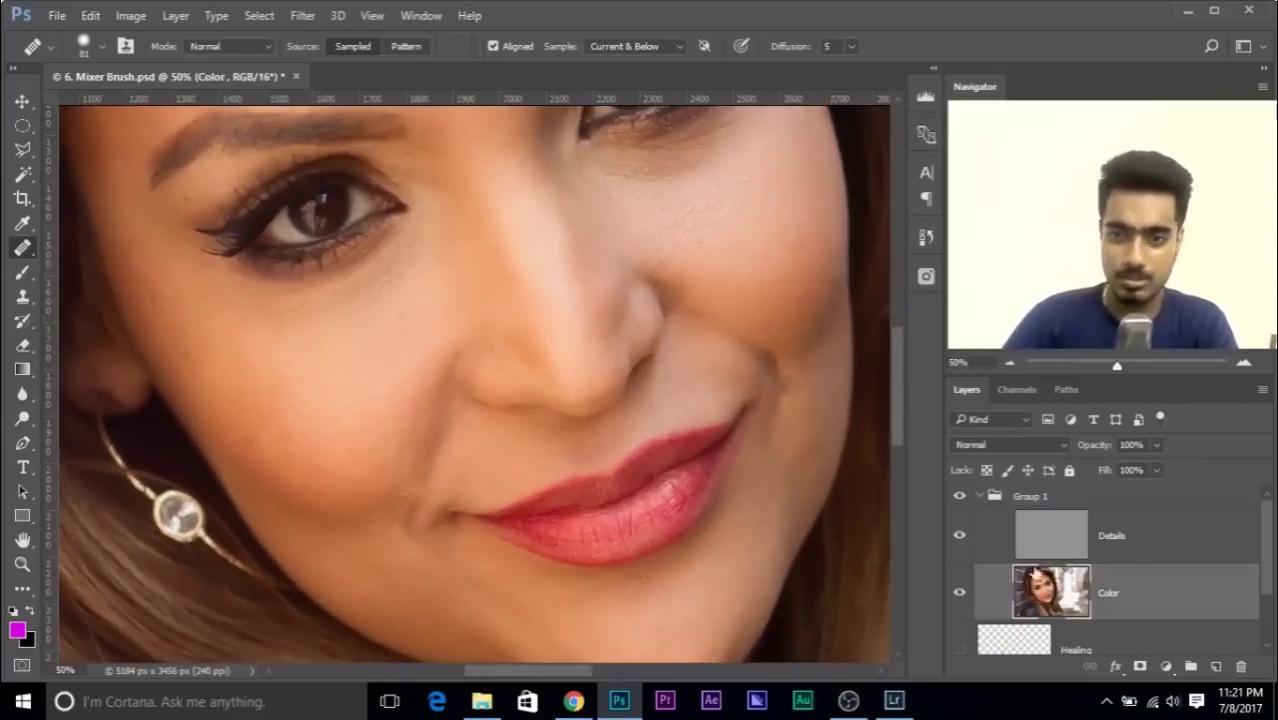
pyautogui.moveTo(417, 297); pyautogui.dragTo(459, 321)
pyautogui.click(22, 151)
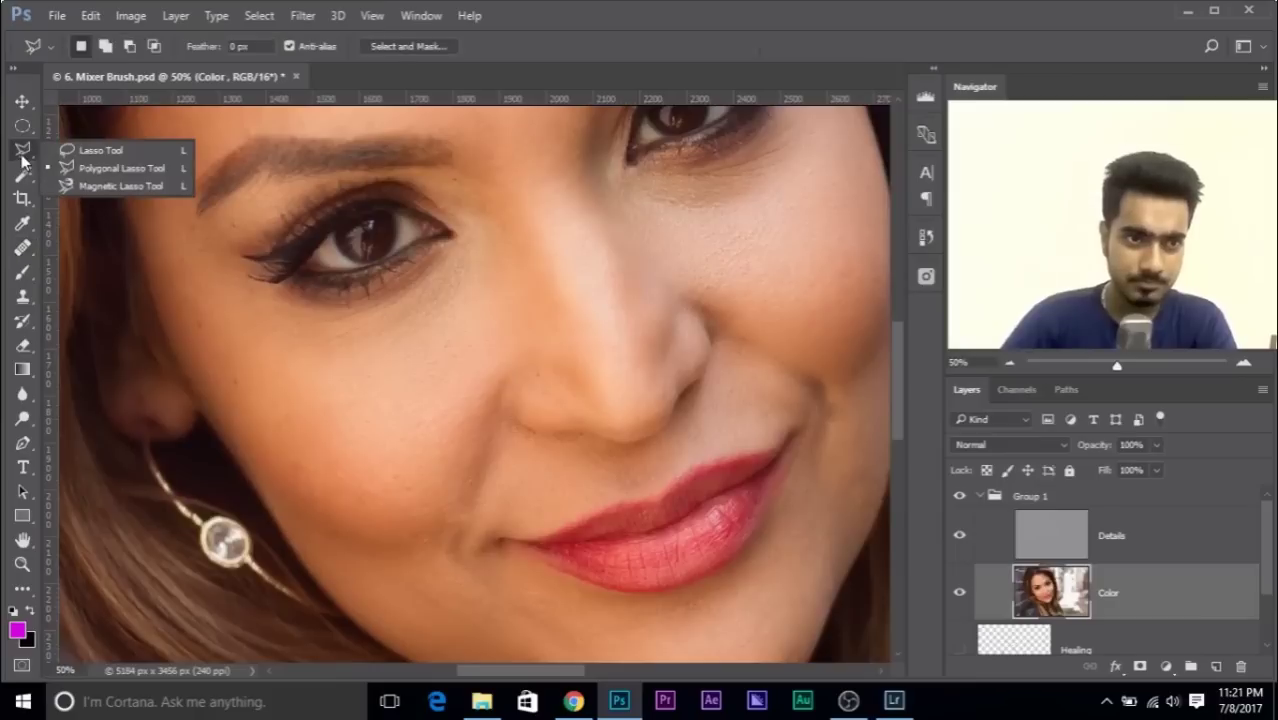
pyautogui.click(100, 150)
pyautogui.click(18, 155)
pyautogui.click(100, 150)
pyautogui.moveTo(325, 159); pyautogui.dragTo(331, 183)
pyautogui.moveTo(434, 327); pyautogui.dragTo(459, 620)
pyautogui.moveTo(563, 168)
pyautogui.mouseDown()
pyautogui.moveTo(380, 202)
pyautogui.moveTo(329, 240)
pyautogui.moveTo(318, 325)
pyautogui.moveTo(486, 406)
pyautogui.moveTo(645, 320)
pyautogui.mouseUp()
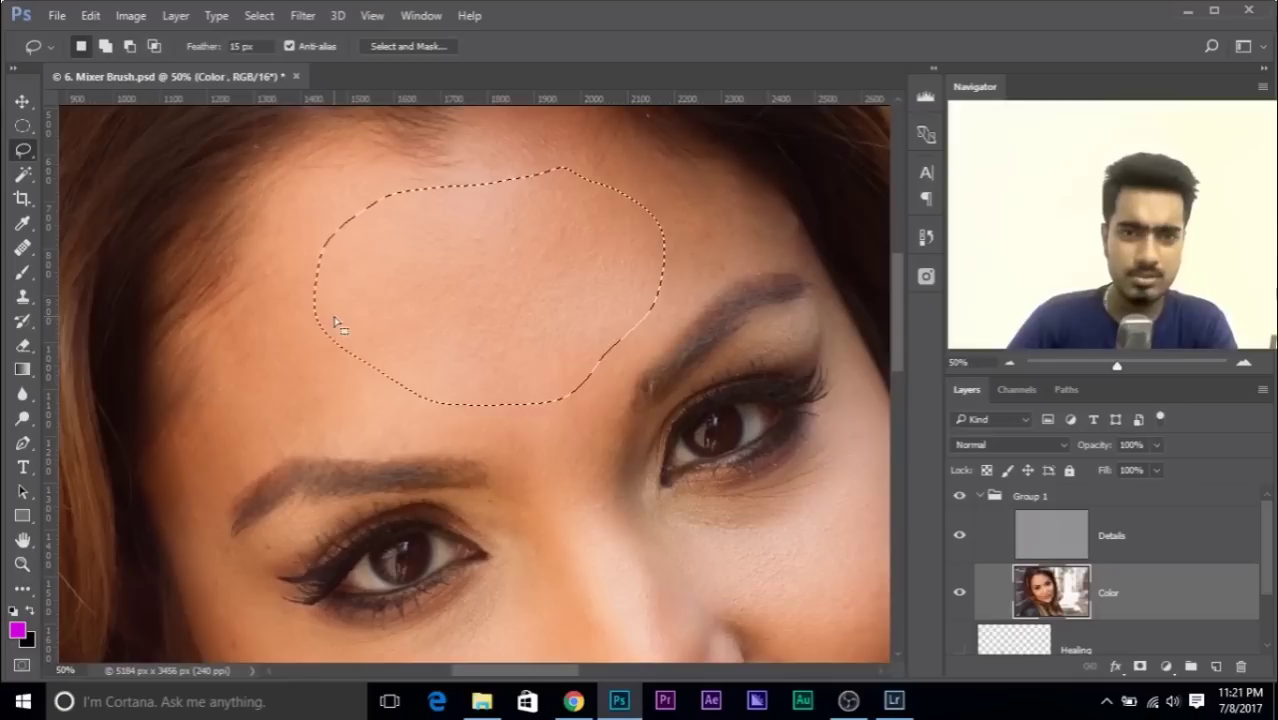
# - Apply a Gaussian Blur with an 8.0-pixel radius to the selected forehead area and clear the selection
pyautogui.click(302, 15)
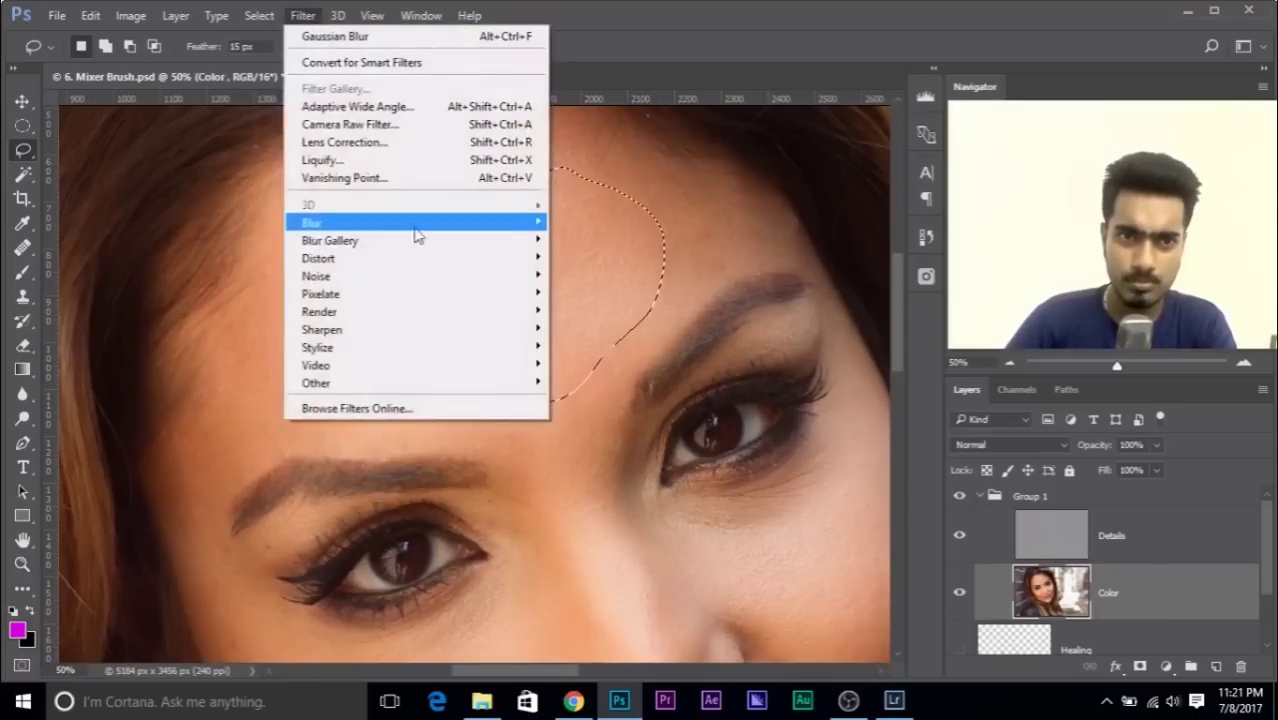
pyautogui.moveTo(420, 232)
pyautogui.click(600, 291)
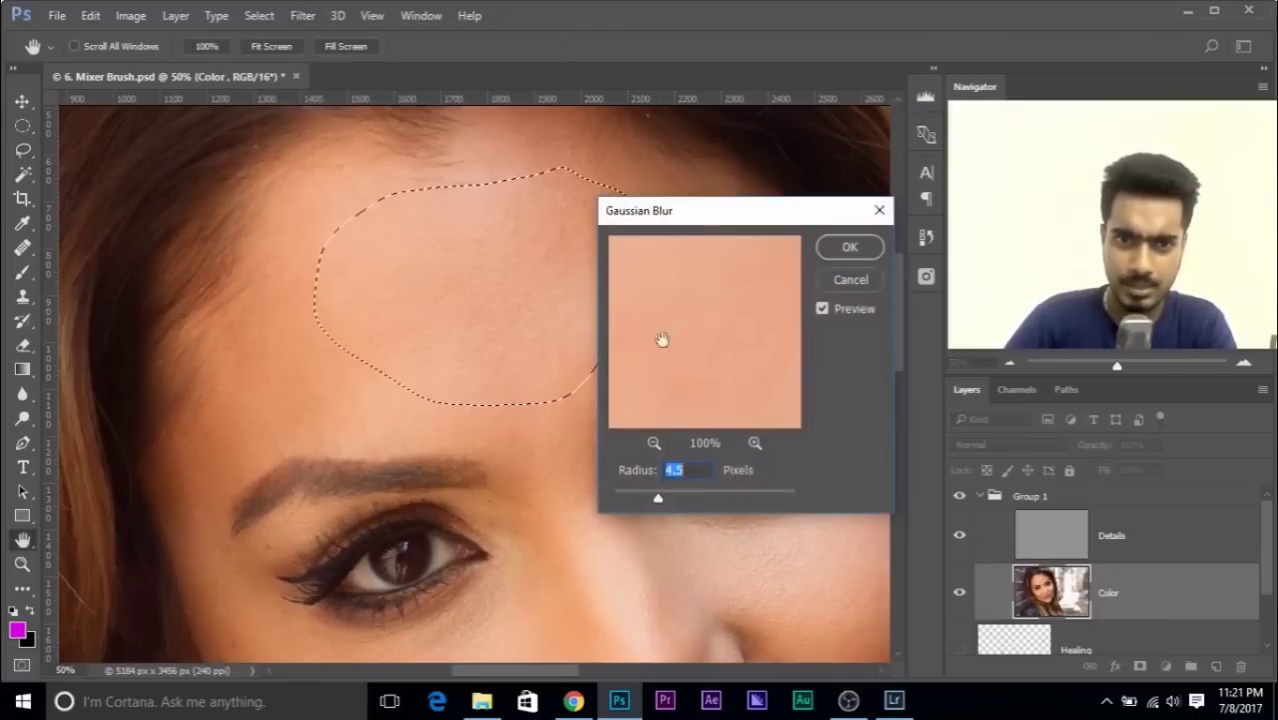
pyautogui.moveTo(660, 210); pyautogui.dragTo(776, 172)
pyautogui.moveTo(794, 460); pyautogui.dragTo(817, 461)
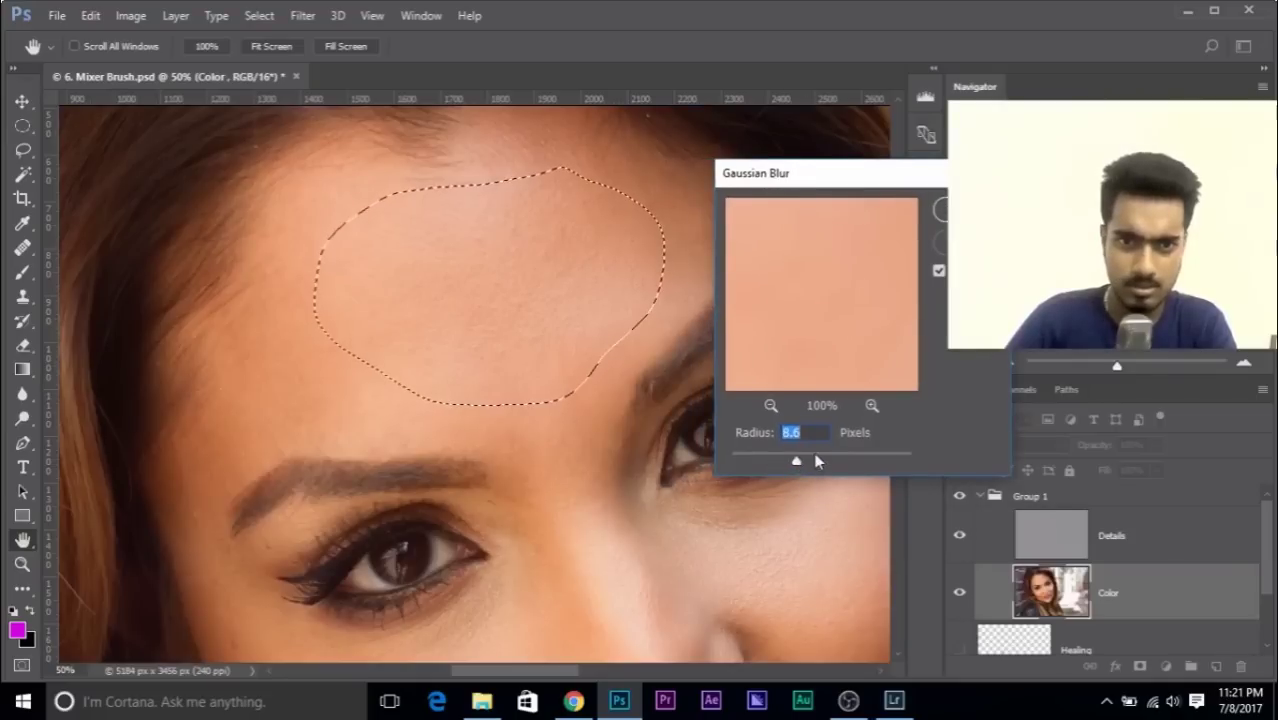
pyautogui.click(814, 461)
pyautogui.moveTo(804, 460); pyautogui.dragTo(795, 459)
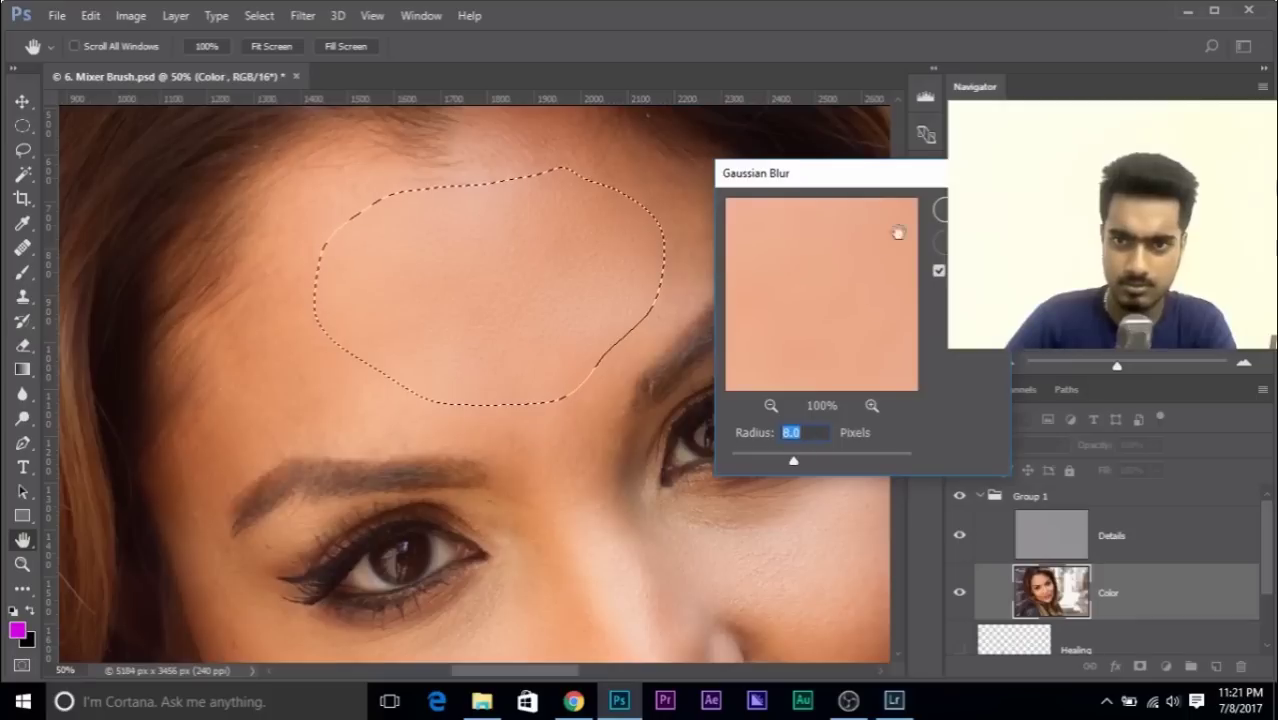
pyautogui.click(940, 210)
pyautogui.hotkey('ctrl', 'd')
# - Outline the forehead area just above the left-hand eyebrow with the Lasso tool, using a 15 px feather
pyautogui.scroll(-2, 413, 244)
pyautogui.hscroll(-1, 413, 244)
pyautogui.moveTo(312, 270)
pyautogui.mouseDown()
pyautogui.moveTo(303, 348)
pyautogui.moveTo(470, 365)
pyautogui.moveTo(546, 308)
pyautogui.moveTo(392, 200)
pyautogui.mouseUp()
# - Apply a Gaussian Blur with a 4.8-pixel radius to the selected area above the eyebrow and clear the selection
pyautogui.click(303, 15)
pyautogui.moveTo(320, 222)
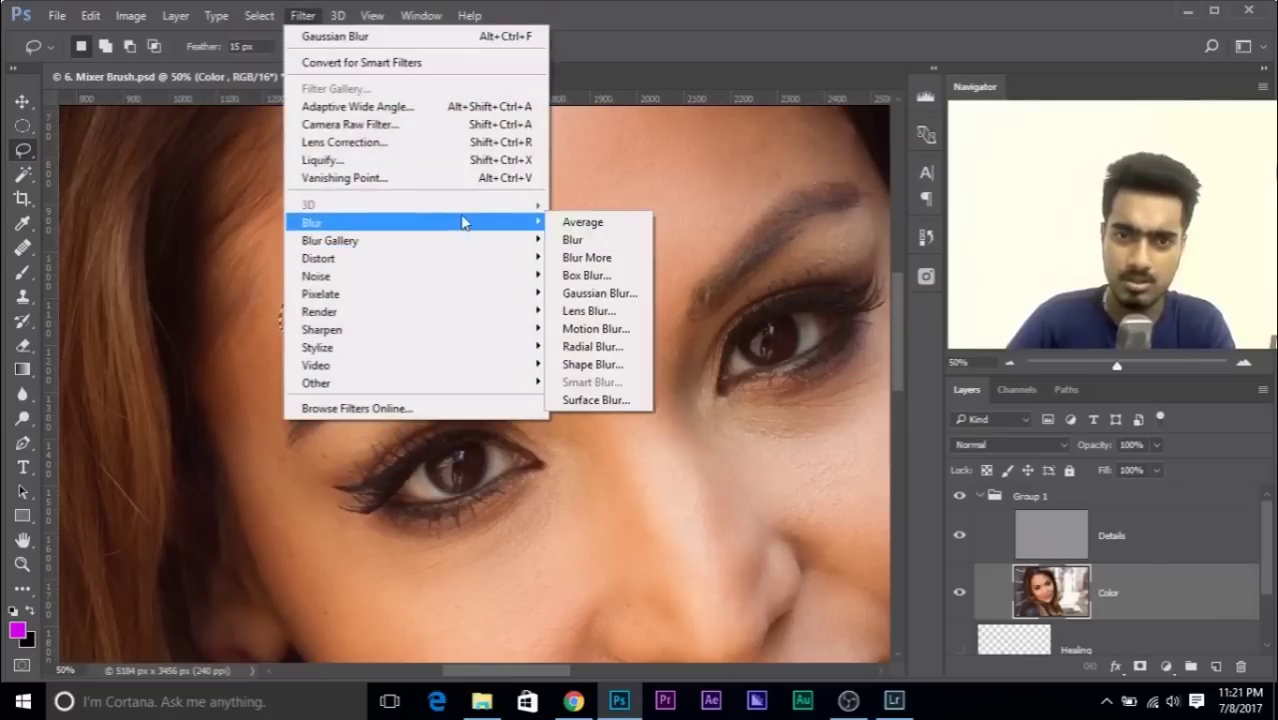
pyautogui.click(598, 293)
pyautogui.moveTo(779, 465); pyautogui.dragTo(783, 465)
pyautogui.press('Return')
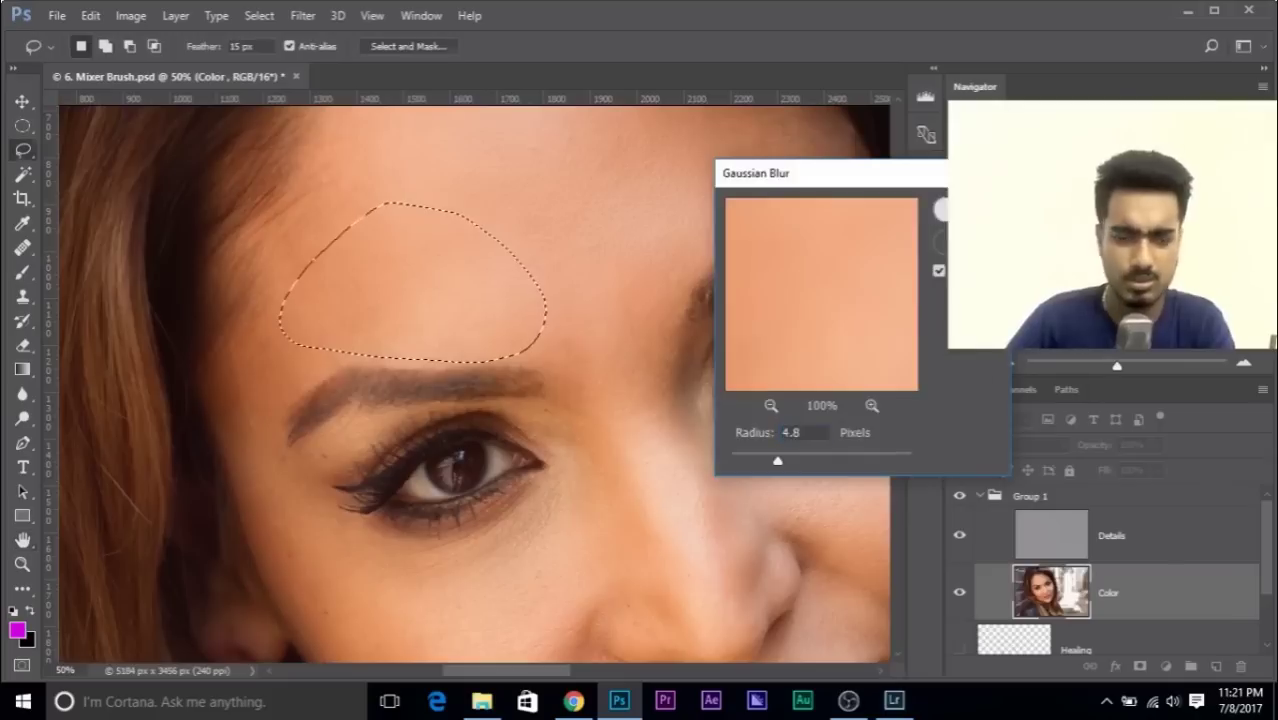
pyautogui.hotkey('ctrl', 'd')
pyautogui.moveTo(475, 434); pyautogui.dragTo(425, 408)
pyautogui.scroll(5, 425, 408)
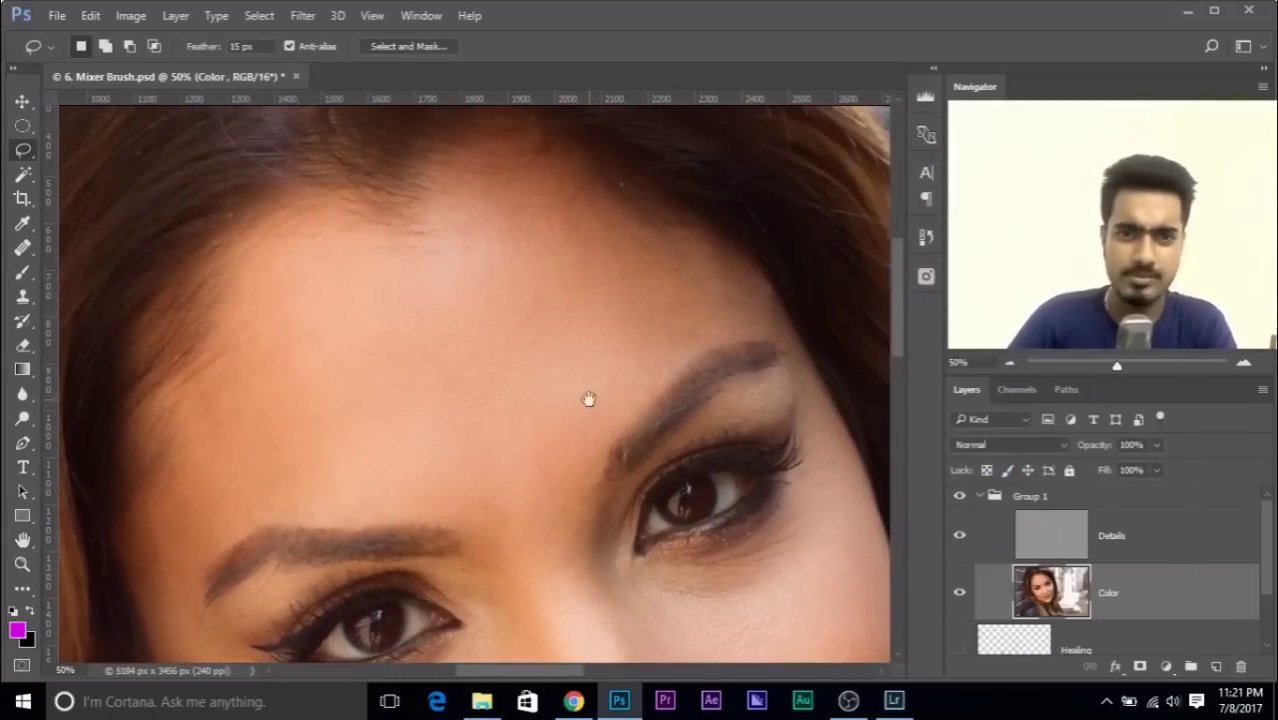
pyautogui.scroll(-3, 600, 390)
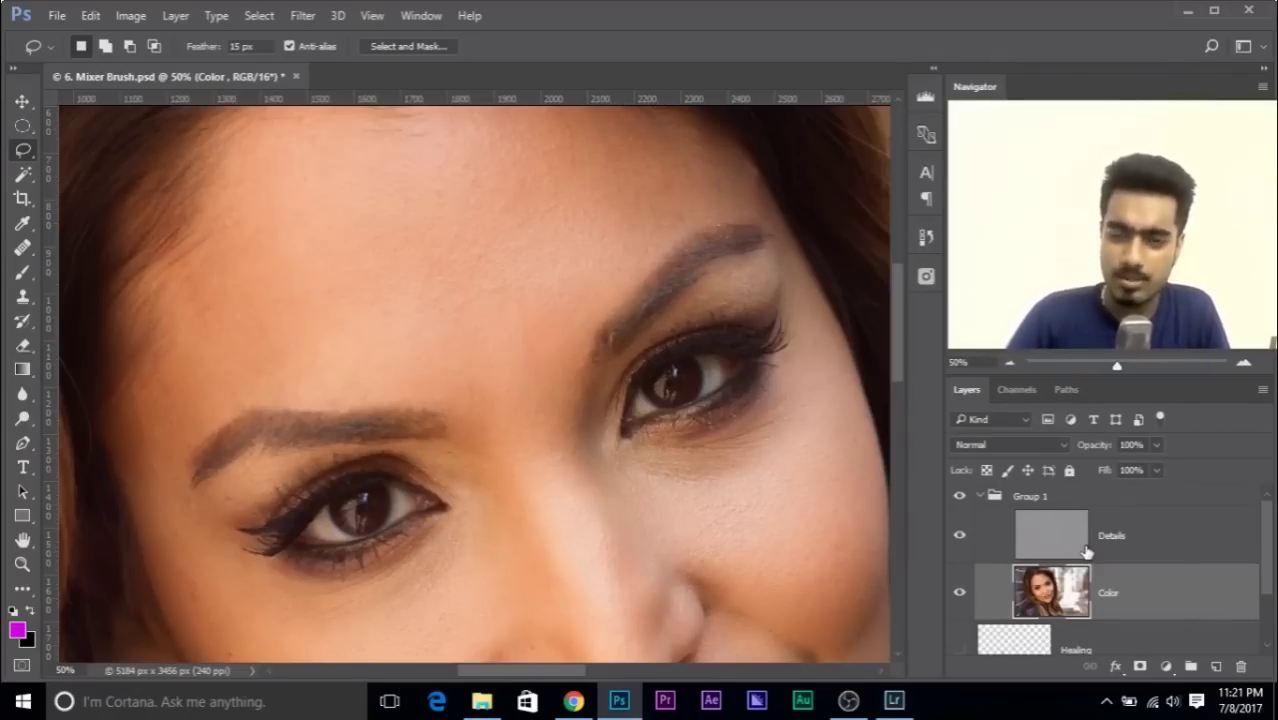
# - Duplicate the Background layer into a new document named s
pyautogui.scroll(-2, 1086, 552)
pyautogui.moveTo(1105, 634); pyautogui.dragTo(470, 78)
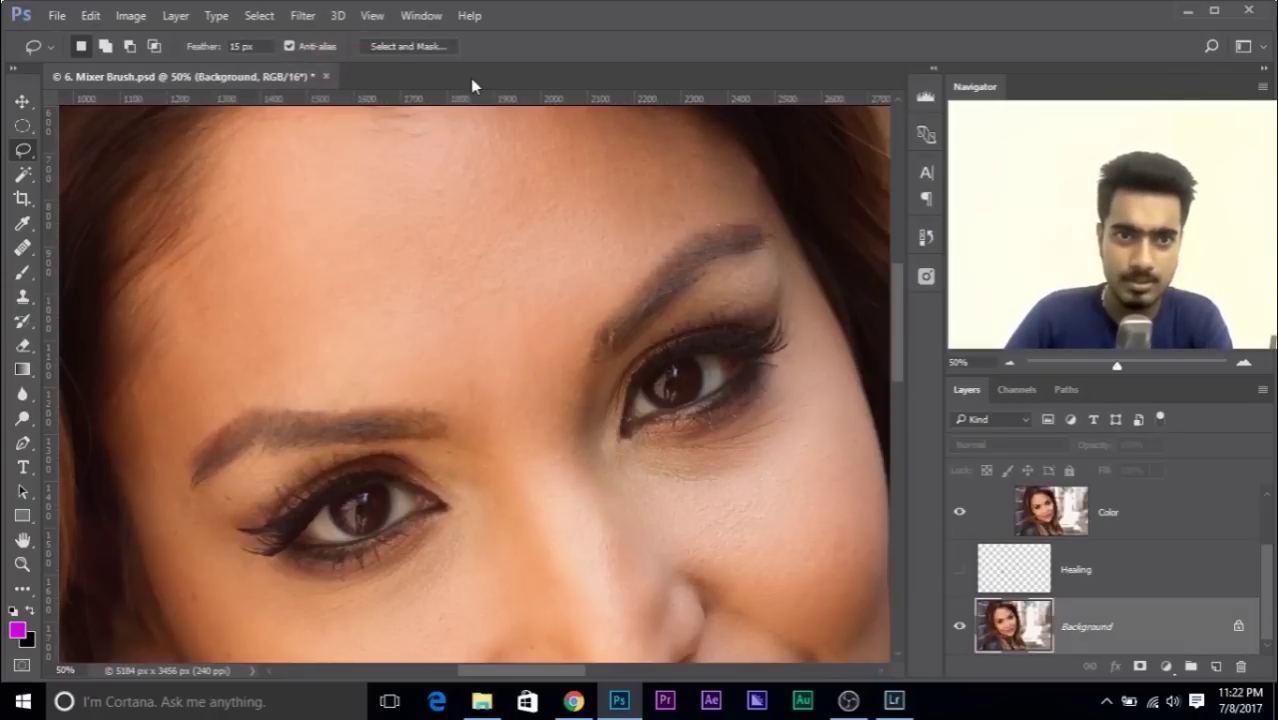
pyautogui.rightClick(1122, 636)
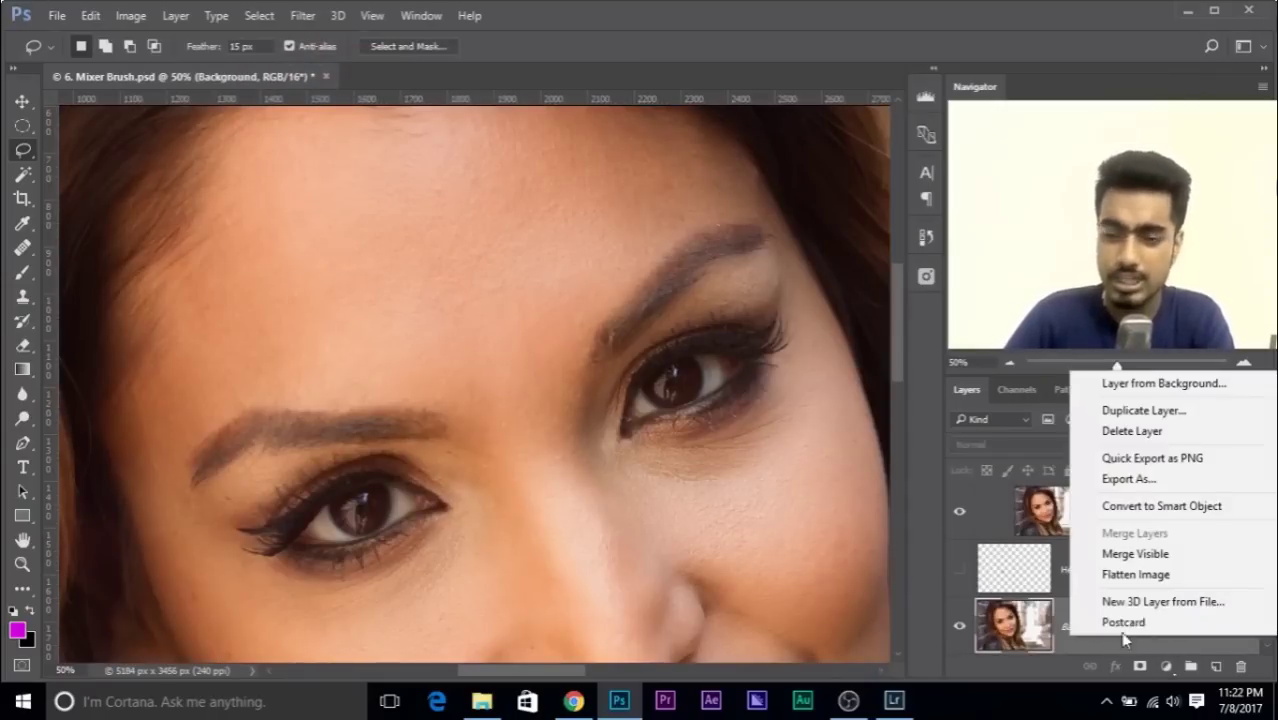
pyautogui.click(1040, 645)
pyautogui.click(1263, 390)
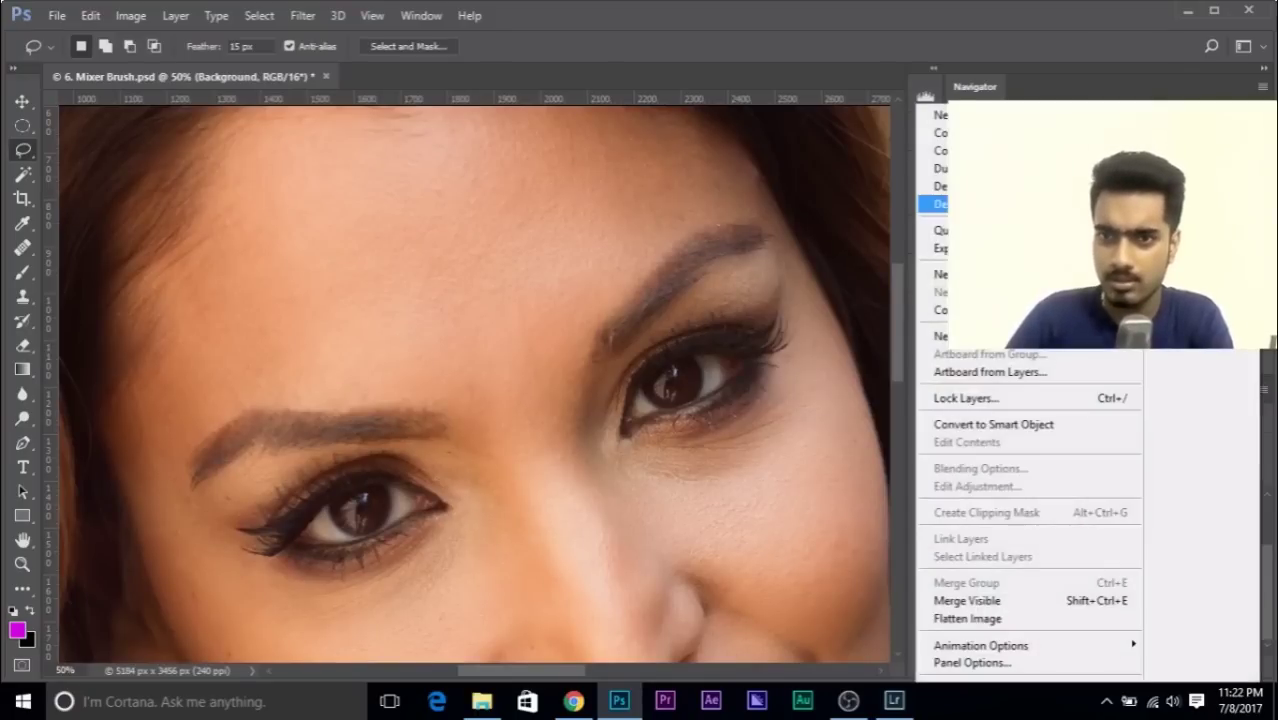
pyautogui.click(990, 168)
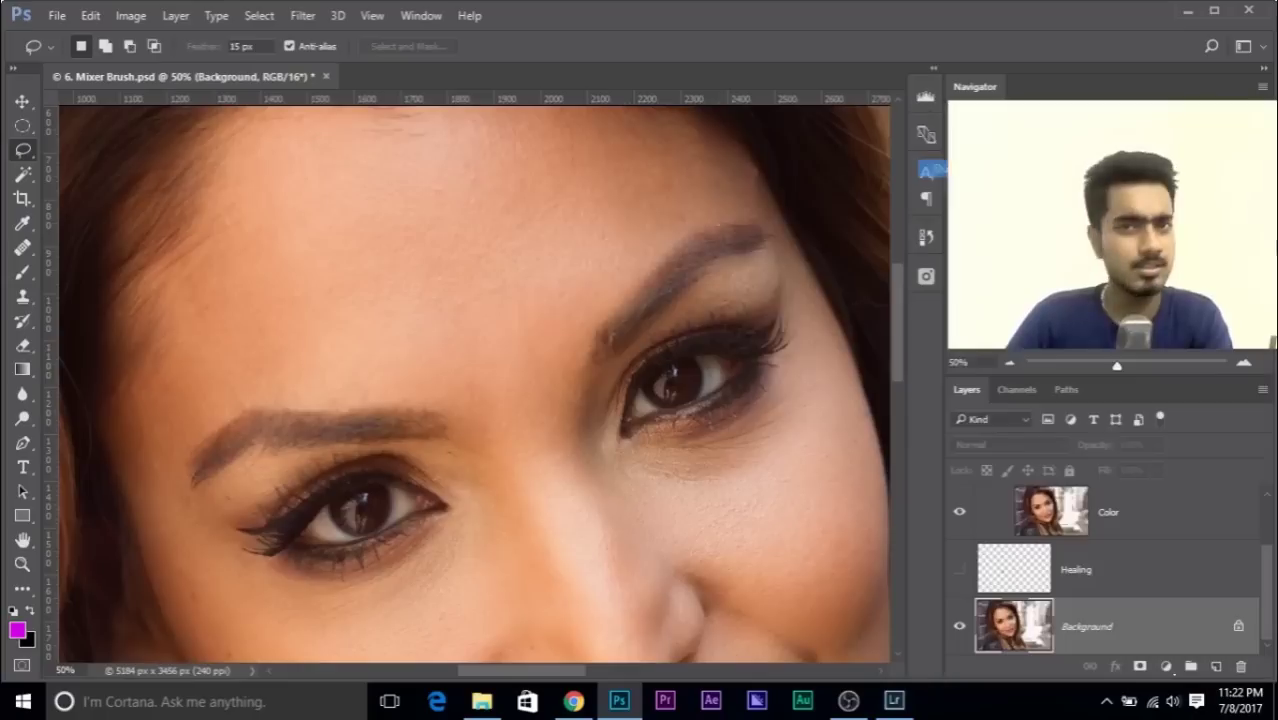
pyautogui.click(577, 270)
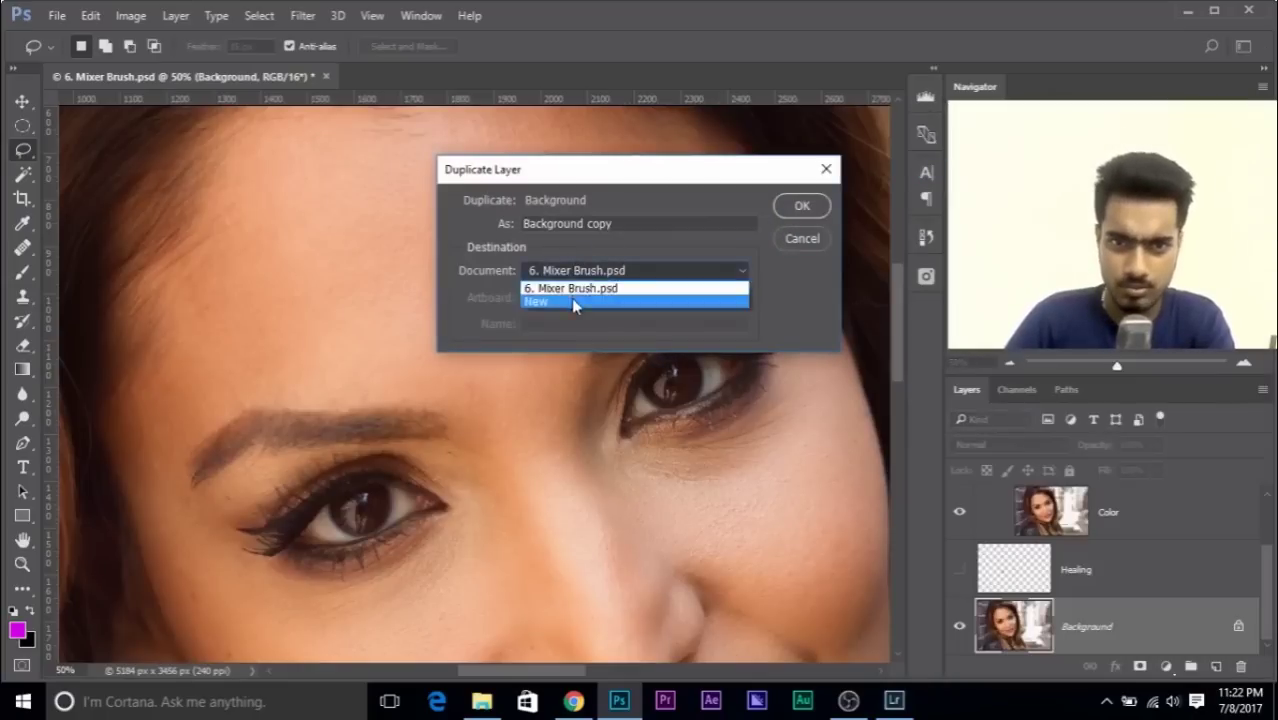
pyautogui.click(571, 300)
pyautogui.click(786, 212)
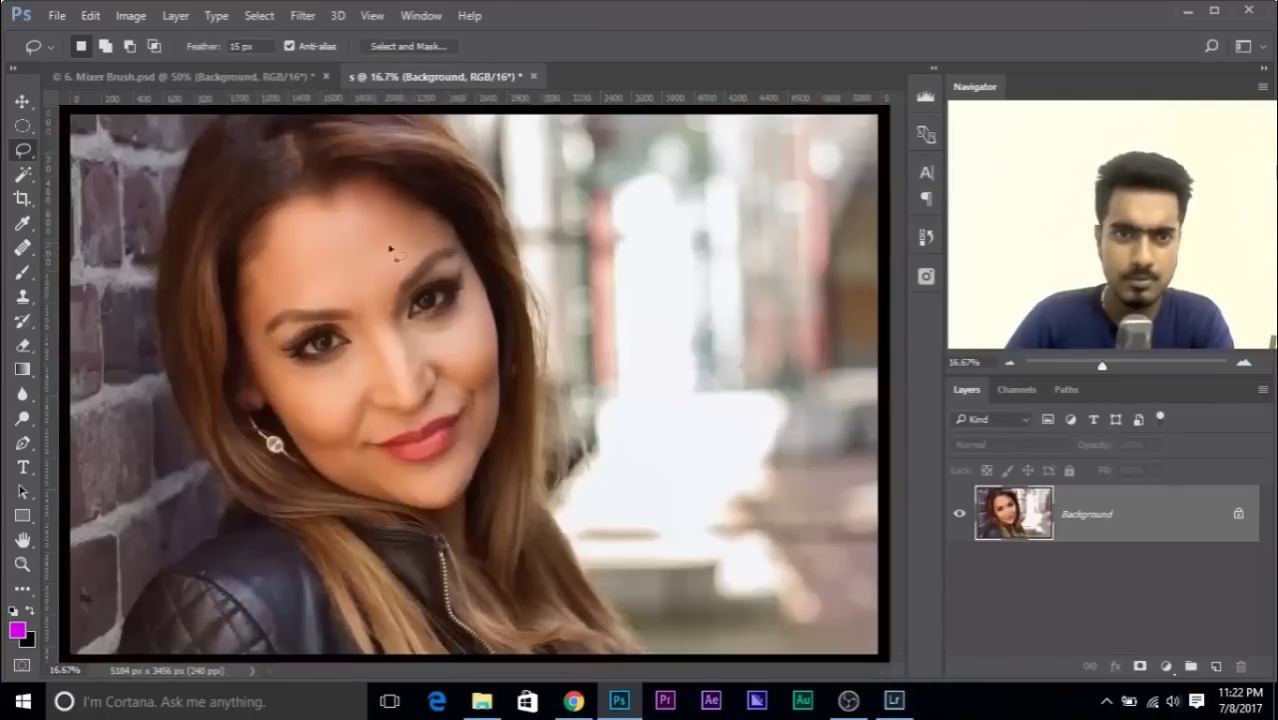
# - Switch from the Lasso to the Mixer Brush tool with its Custom preset
pyautogui.scroll(3, 334, 296)
pyautogui.moveTo(334, 294); pyautogui.dragTo(681, 444)
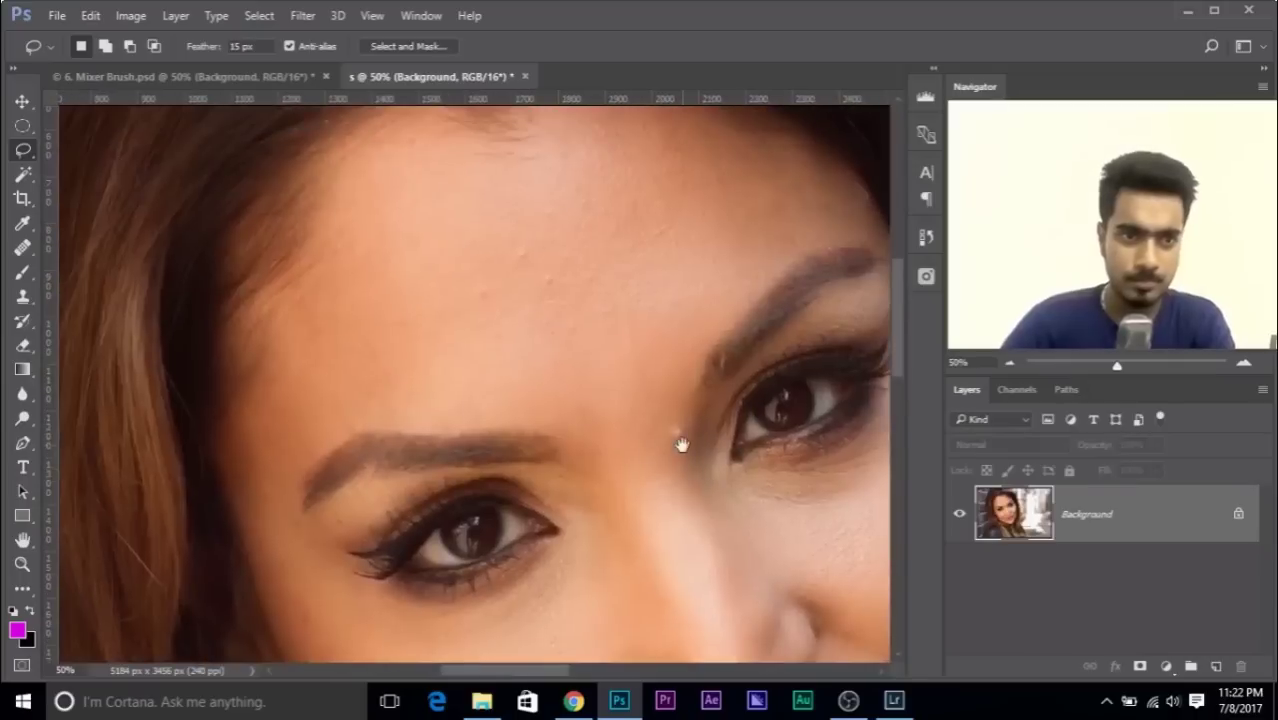
pyautogui.click(22, 276)
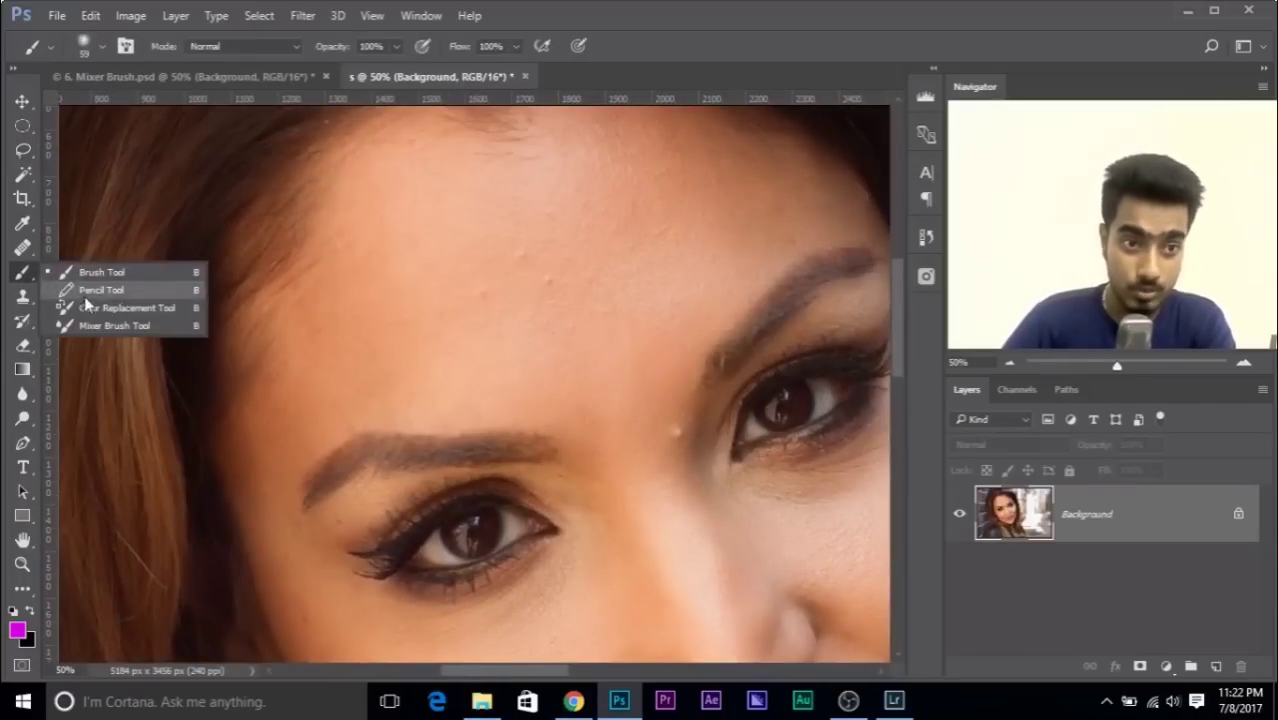
pyautogui.click(163, 330)
pyautogui.hscroll(3, 341, 188)
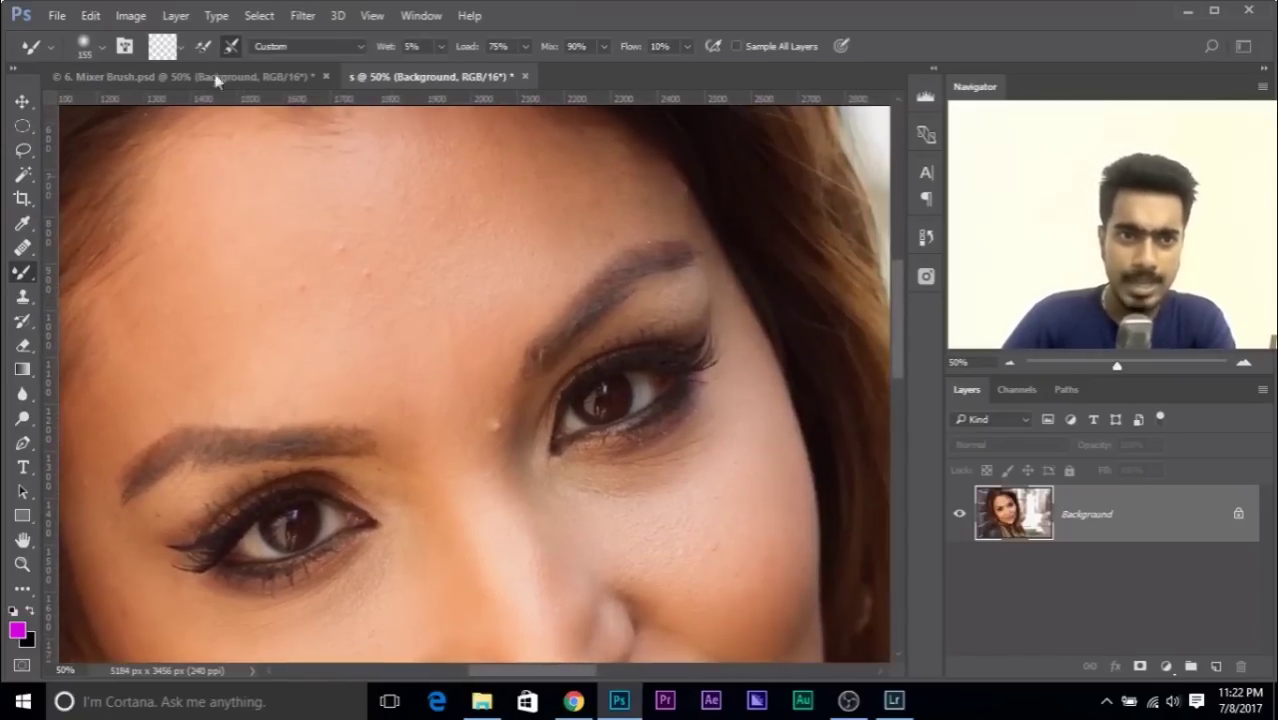
# - Turn off the Mixer Brush's cleaning after each stroke, look at its load colour, and turn cleaning back on
pyautogui.click(230, 46)
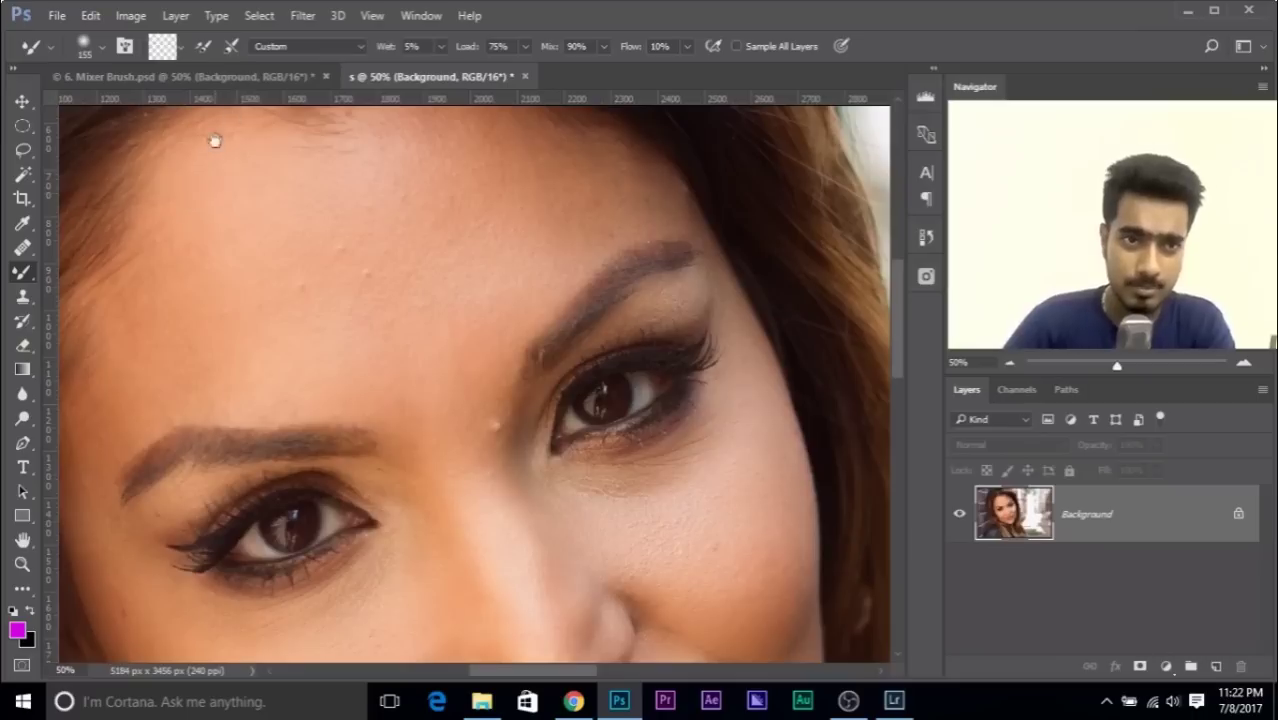
pyautogui.moveTo(197, 150); pyautogui.dragTo(265, 226)
pyautogui.click(163, 46)
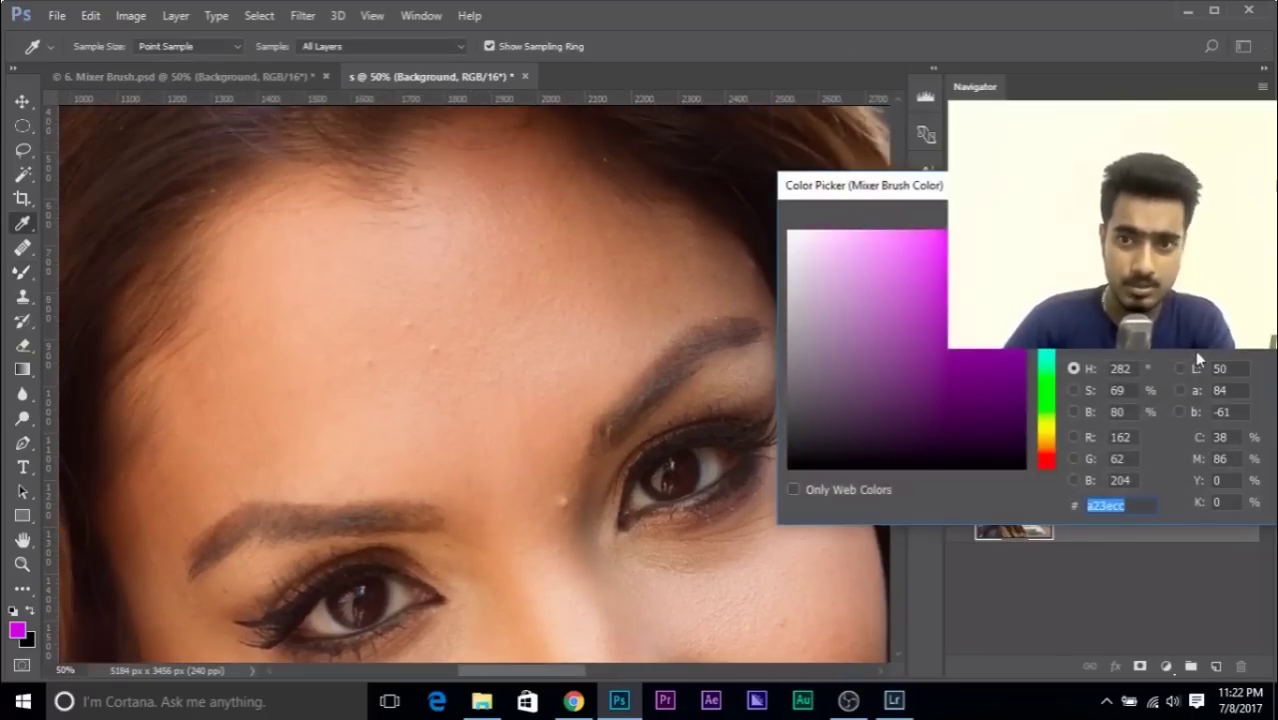
pyautogui.press('Escape')
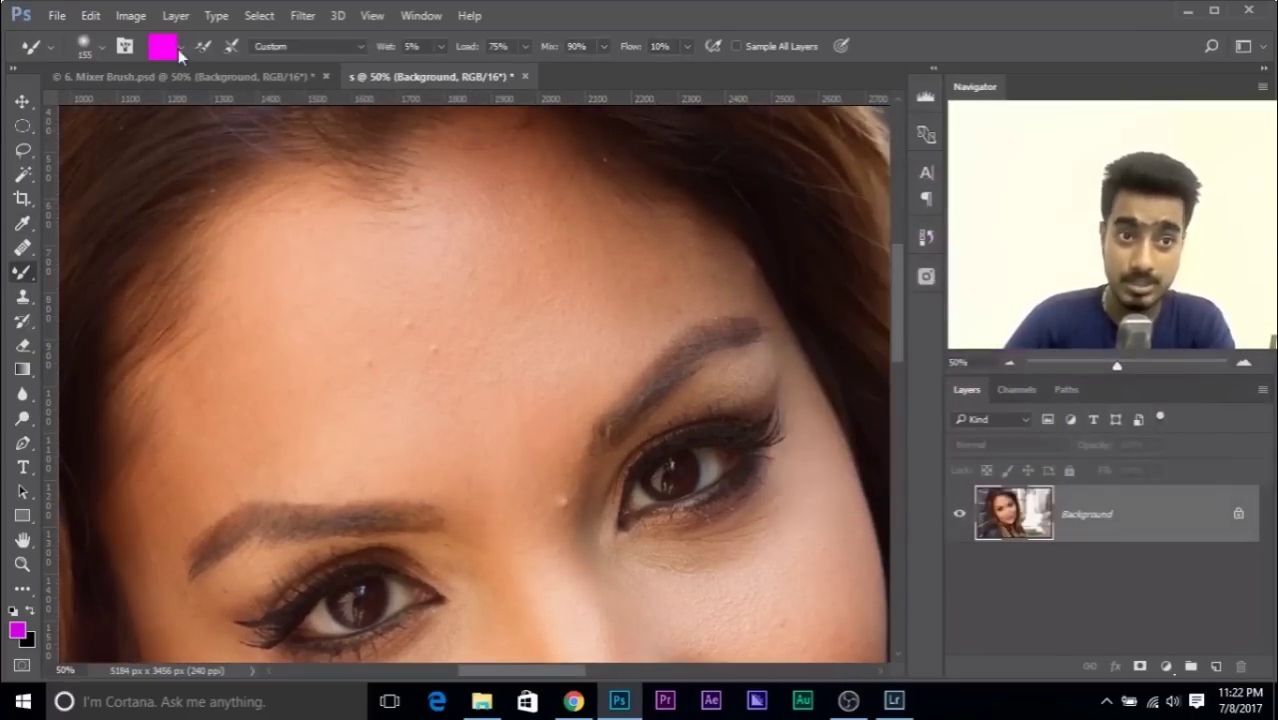
pyautogui.click(231, 47)
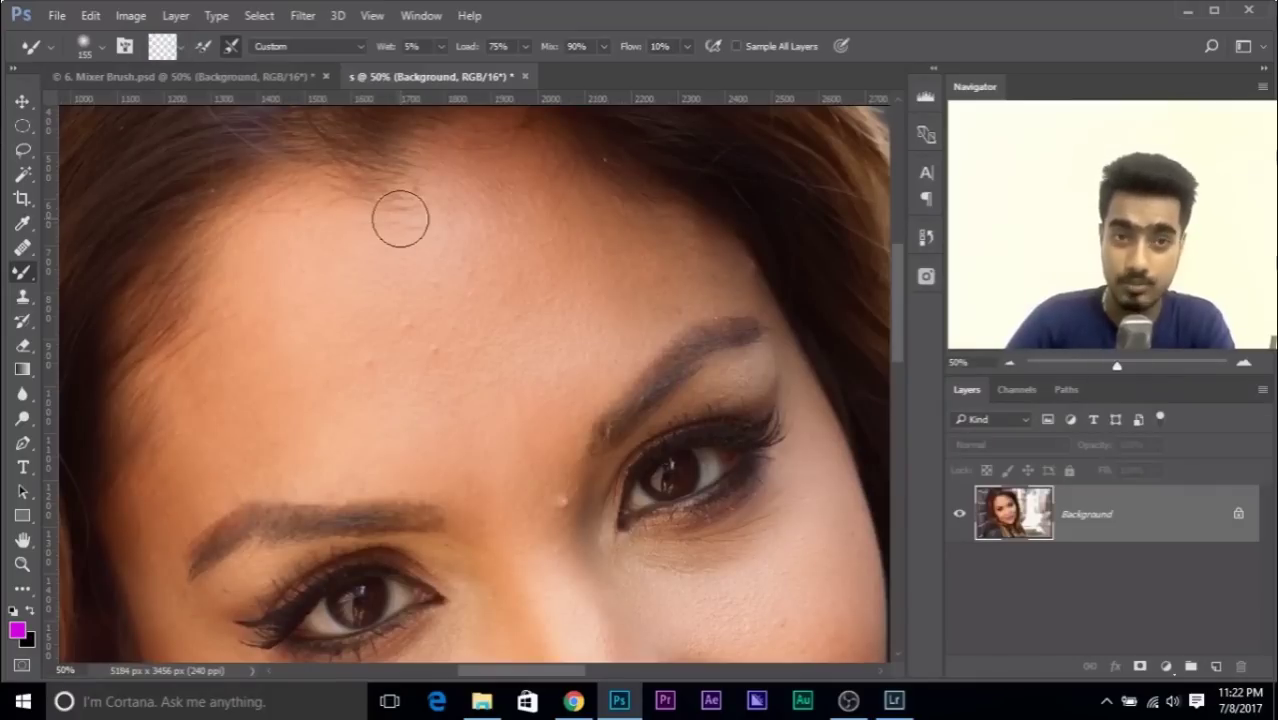
# - Set the Mixer Brush to 70% Wet and 58% Flow
pyautogui.moveTo(428, 185); pyautogui.dragTo(430, 233)
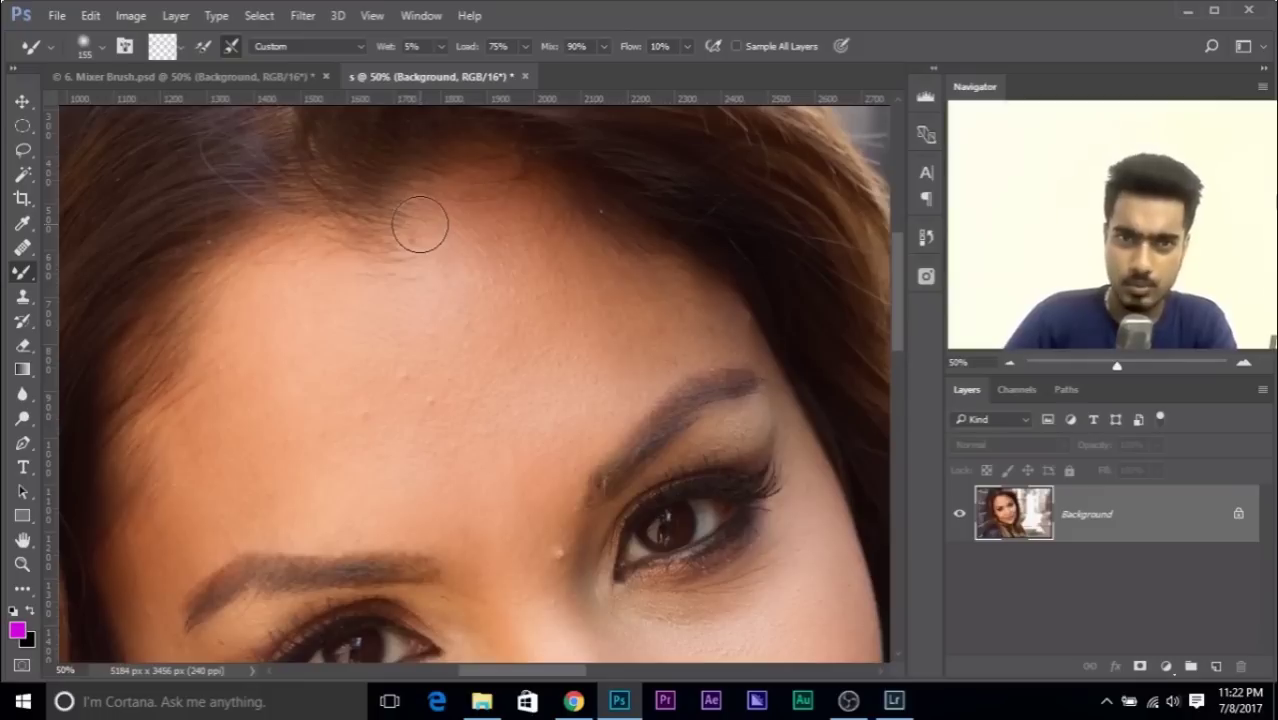
pyautogui.click(441, 47)
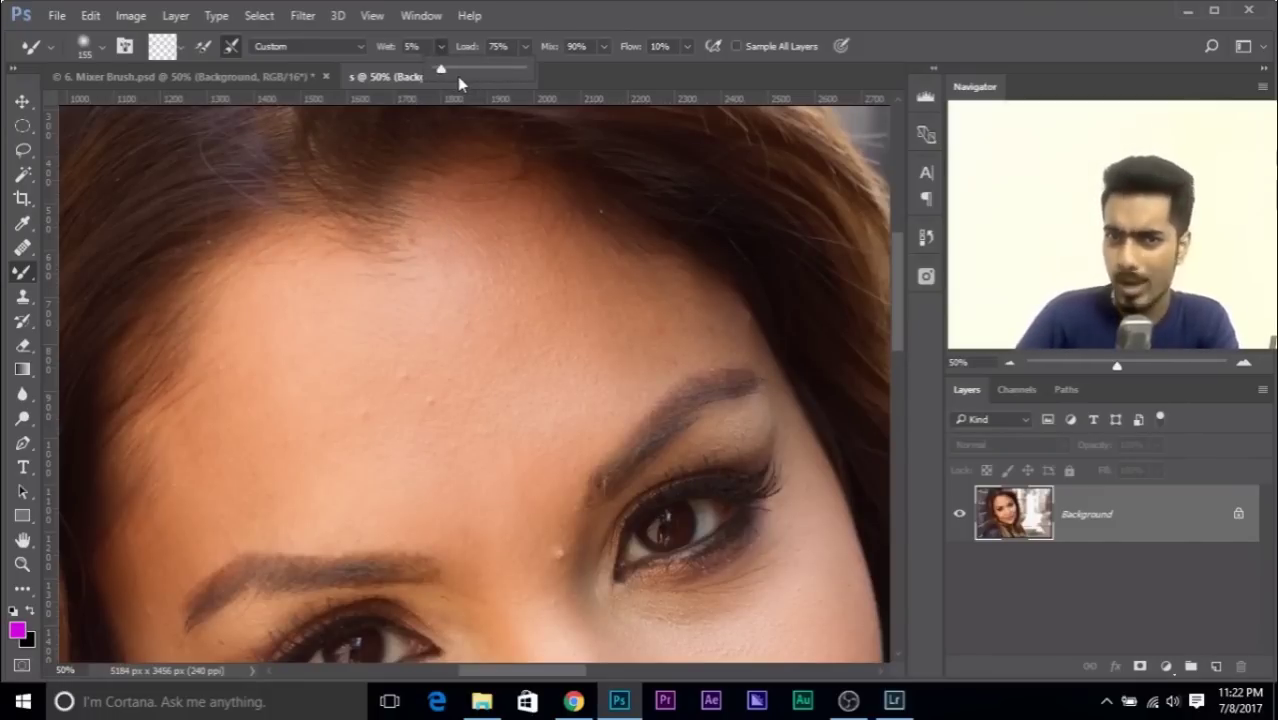
pyautogui.moveTo(457, 76); pyautogui.dragTo(506, 68)
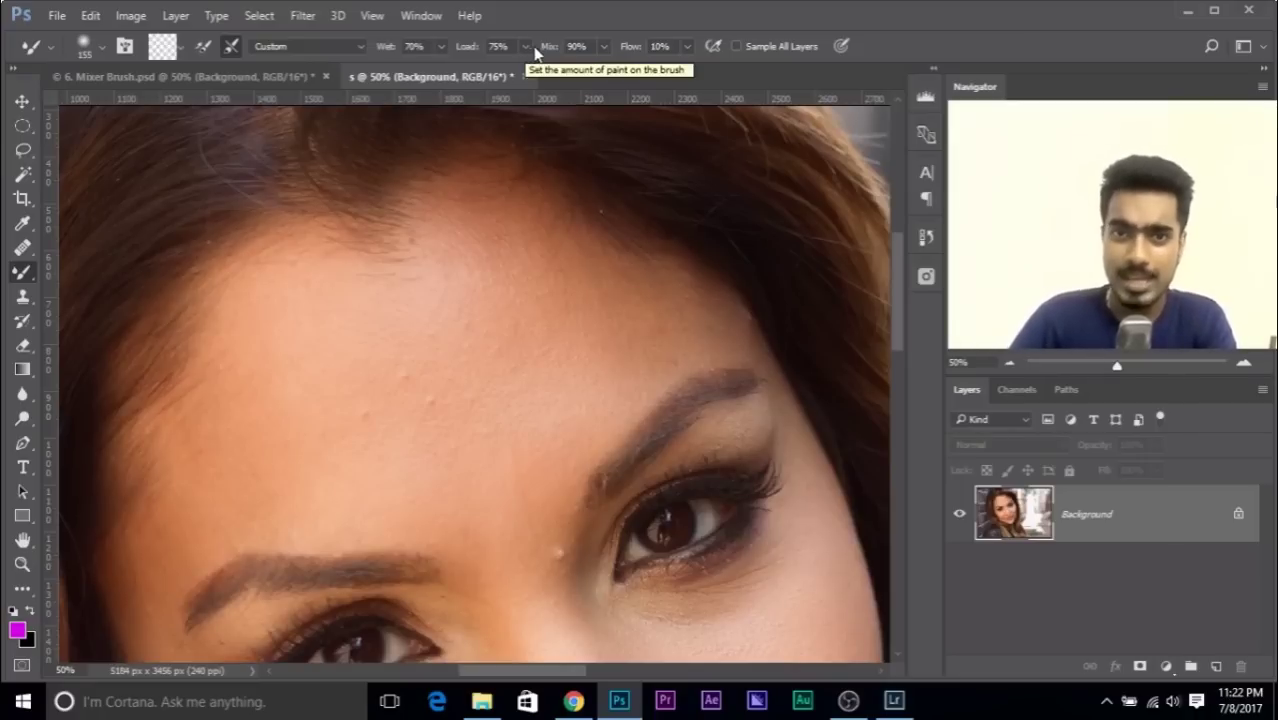
pyautogui.click(688, 48)
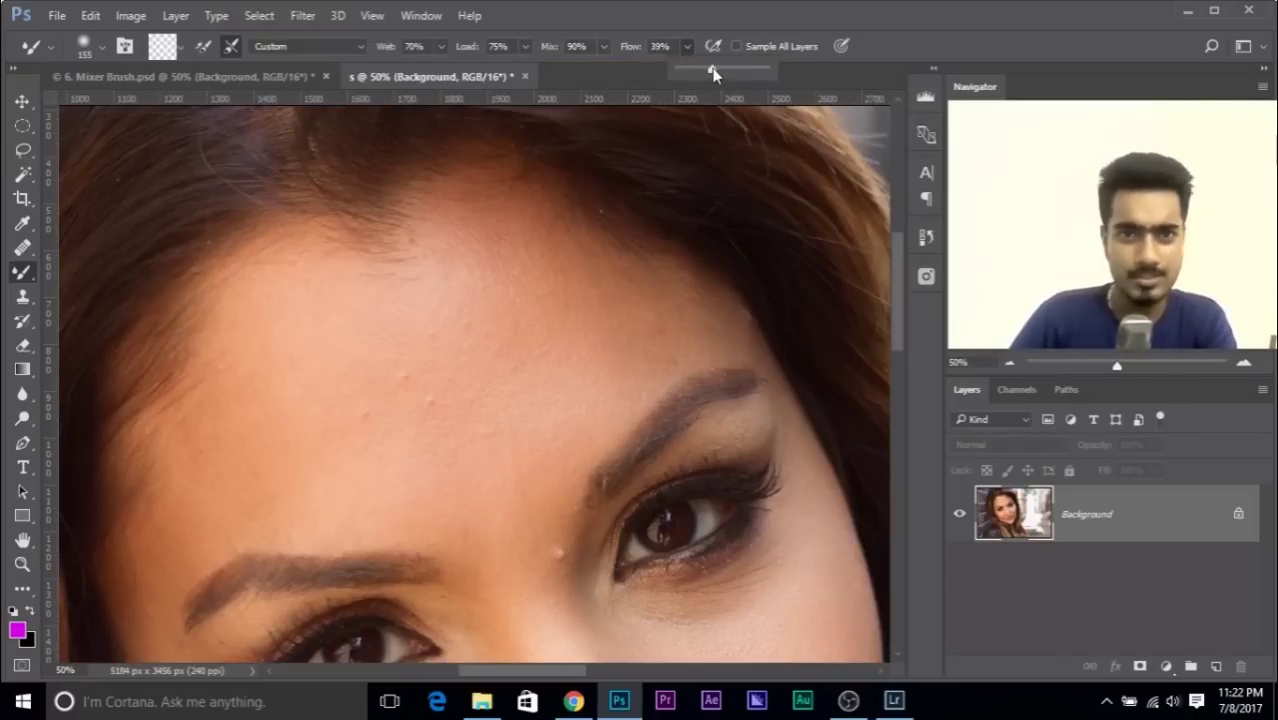
# - Test the Mixer Brush with long smearing strokes over the forehead, right-hand eye, cheeks, lips and surrounding hair
pyautogui.moveTo(441, 345); pyautogui.dragTo(348, 277)
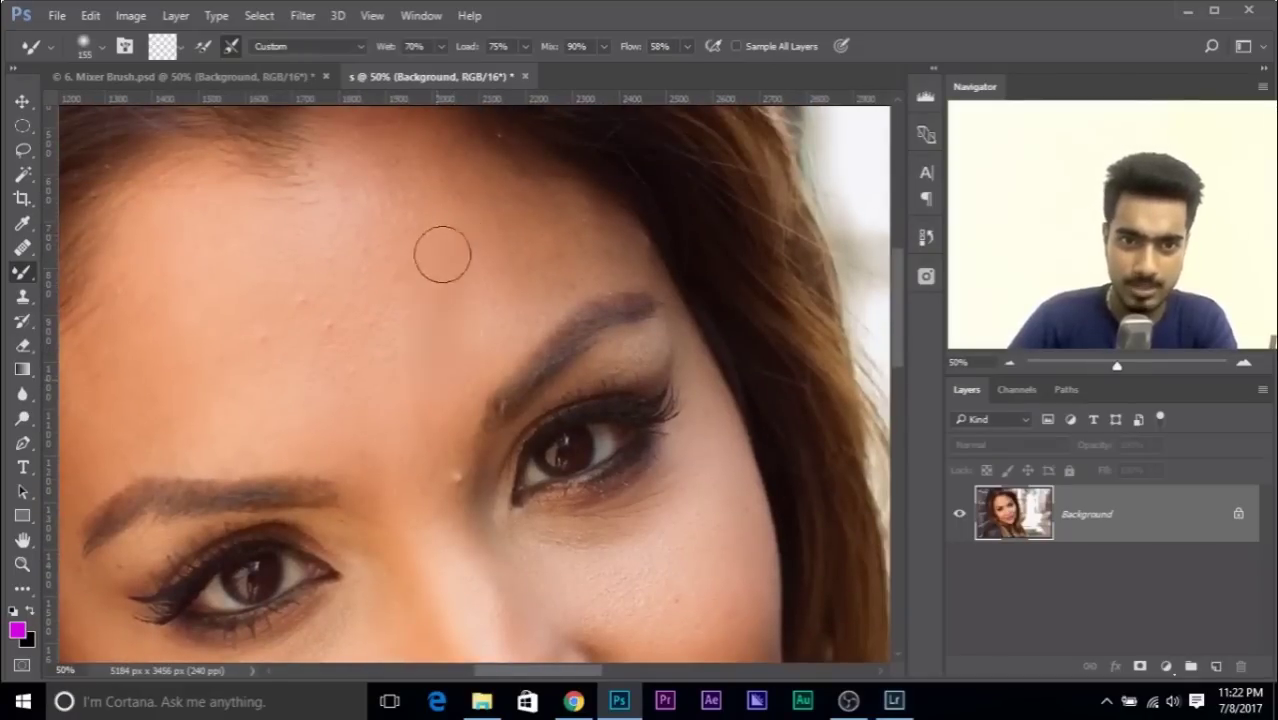
pyautogui.moveTo(402, 345)
pyautogui.mouseDown()
pyautogui.moveTo(612, 328)
pyautogui.moveTo(600, 430)
pyautogui.moveTo(462, 437)
pyautogui.moveTo(505, 277)
pyautogui.moveTo(595, 362)
pyautogui.mouseUp()
pyautogui.moveTo(385, 357)
pyautogui.mouseDown()
pyautogui.moveTo(325, 384)
pyautogui.moveTo(290, 436)
pyautogui.moveTo(300, 517)
pyautogui.mouseUp()
pyautogui.moveTo(491, 542)
pyautogui.mouseDown()
pyautogui.moveTo(502, 262)
pyautogui.moveTo(527, 315)
pyautogui.mouseUp()
pyautogui.moveTo(765, 428)
pyautogui.mouseDown()
pyautogui.moveTo(736, 451)
pyautogui.moveTo(571, 462)
pyautogui.moveTo(352, 550)
pyautogui.moveTo(51, 491)
pyautogui.mouseUp()
pyautogui.moveTo(339, 375)
pyautogui.mouseDown()
pyautogui.moveTo(277, 359)
pyautogui.moveTo(134, 419)
pyautogui.mouseUp()
pyautogui.moveTo(399, 483)
pyautogui.mouseDown()
pyautogui.moveTo(588, 334)
pyautogui.moveTo(707, 200)
pyautogui.mouseUp()
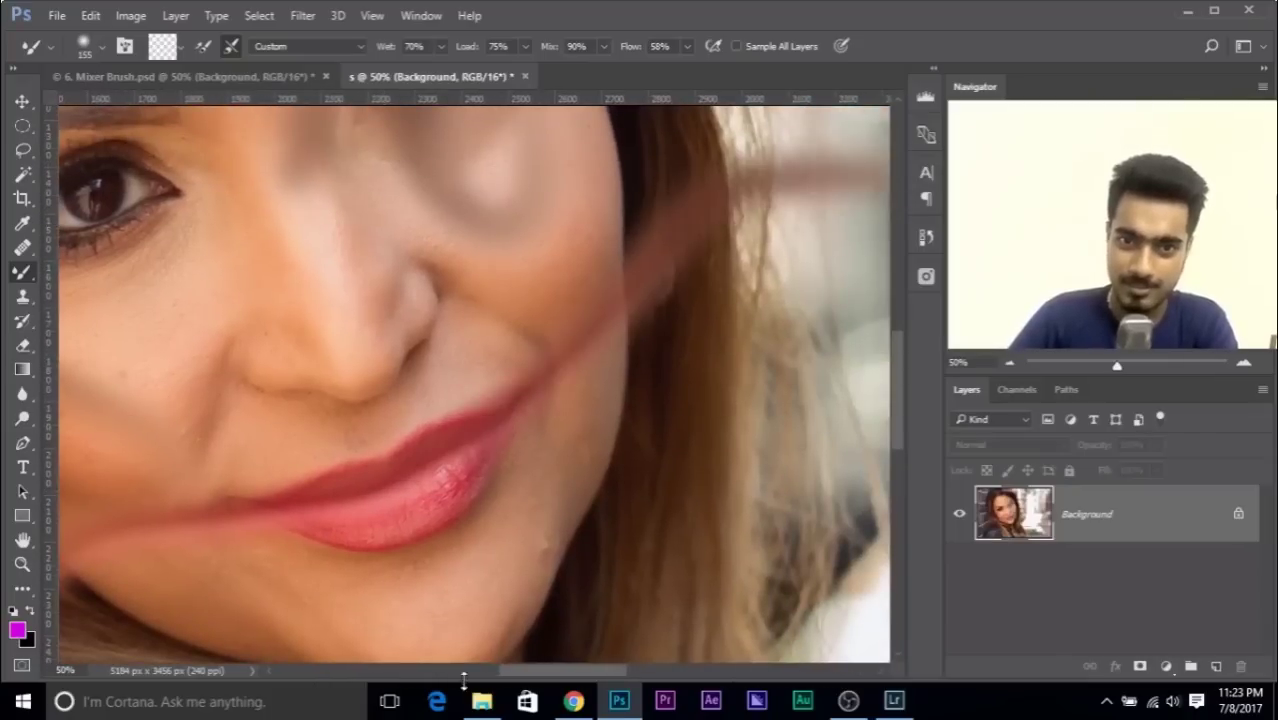
pyautogui.moveTo(434, 625); pyautogui.dragTo(434, 479)
pyautogui.moveTo(517, 398); pyautogui.dragTo(880, 560)
pyautogui.moveTo(286, 197); pyautogui.dragTo(376, 277)
# - Test Wet values of 4%, 26% and 58% with short Mixer Brush strokes on the cheek and nose
pyautogui.click(440, 47)
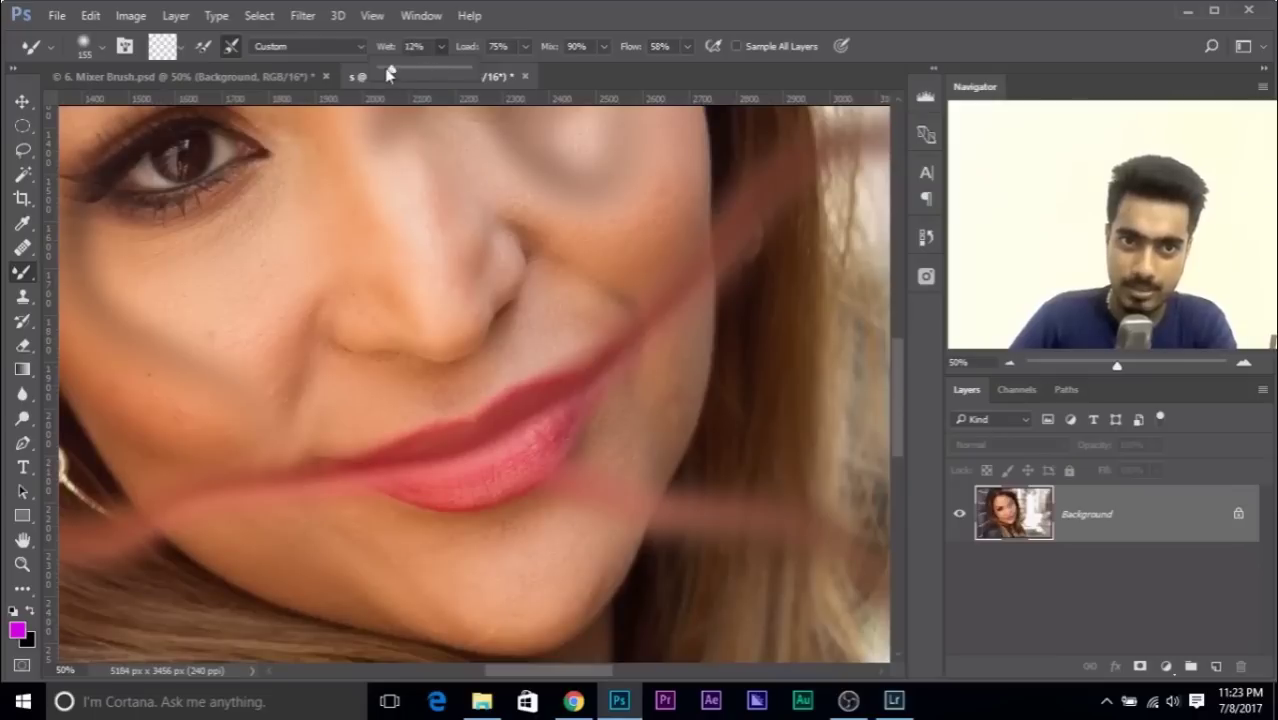
pyautogui.moveTo(480, 450); pyautogui.dragTo(695, 440)
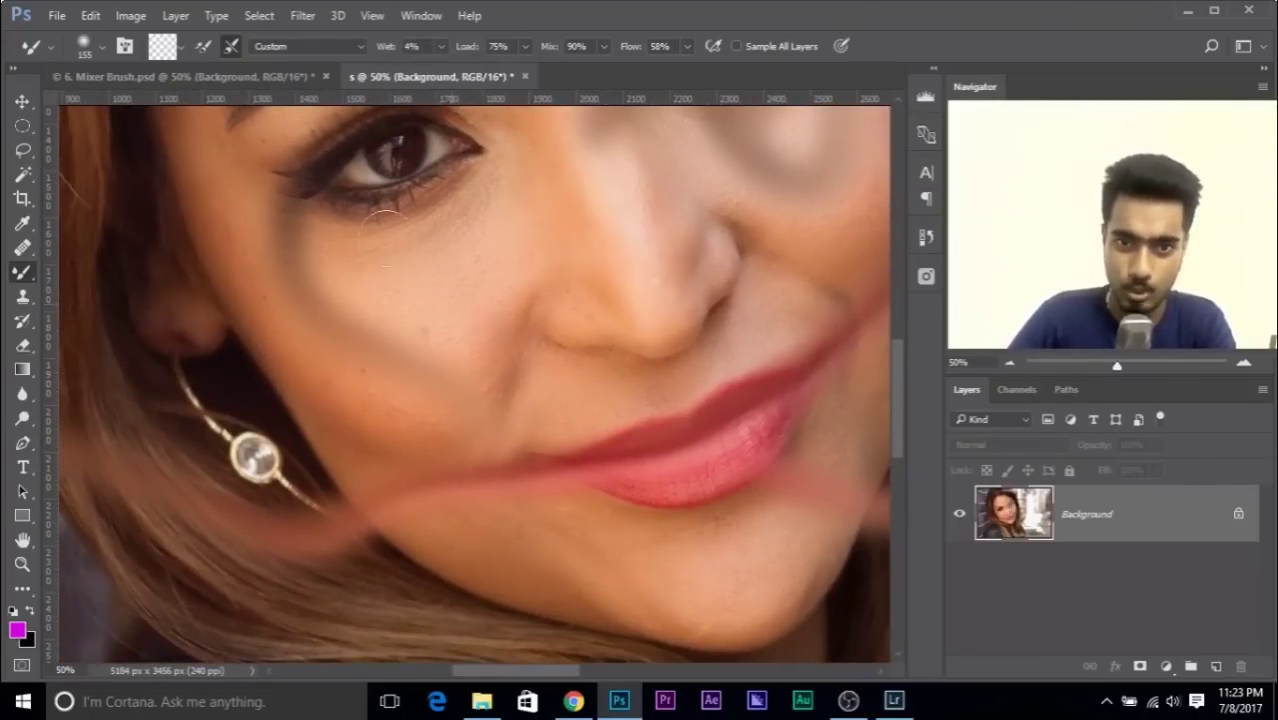
pyautogui.click(440, 47)
pyautogui.click(735, 460)
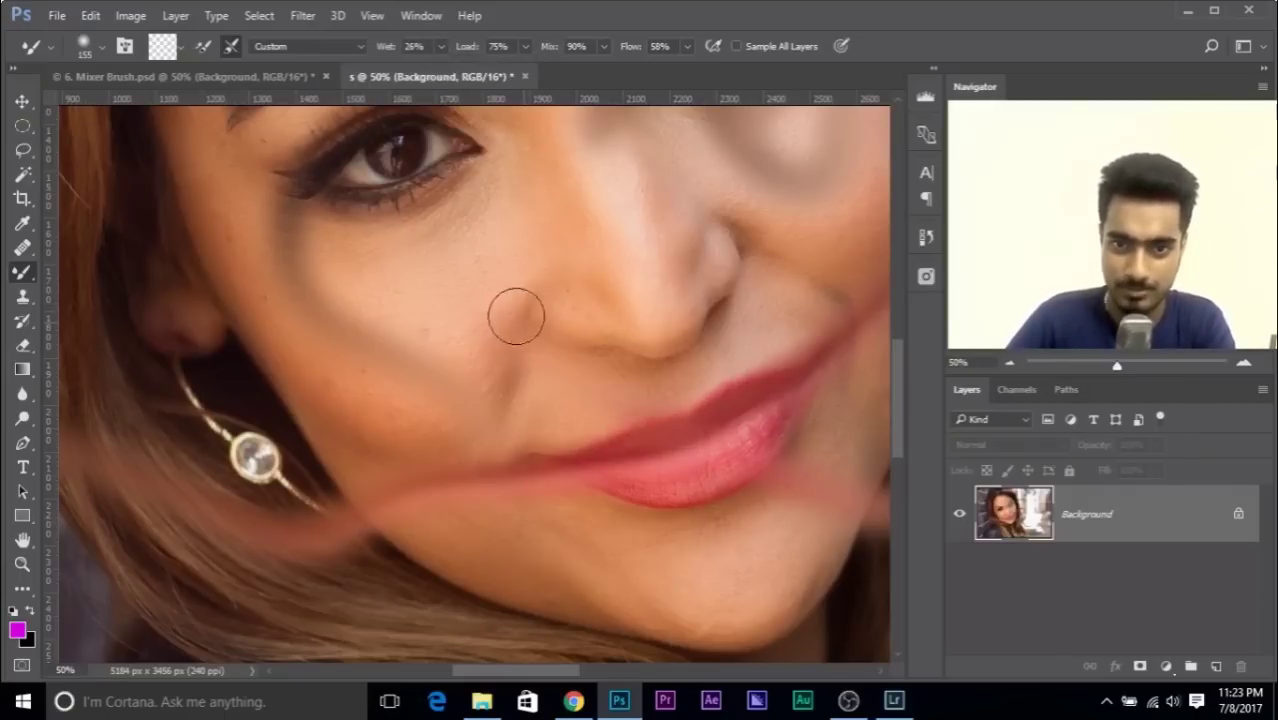
pyautogui.click(440, 47)
pyautogui.click(633, 217)
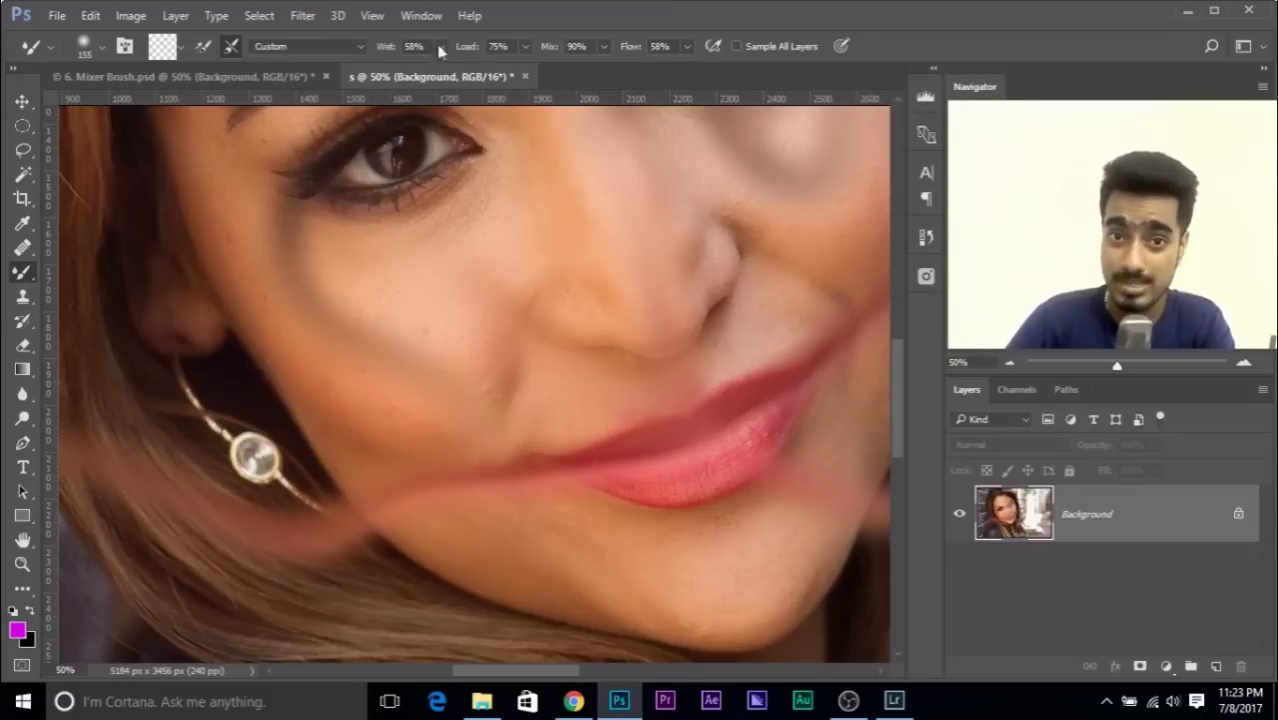
# - Blend the cheek below the left-hand eye with the Mixer Brush, and lower Wet to 12%
pyautogui.moveTo(499, 314); pyautogui.dragTo(505, 399)
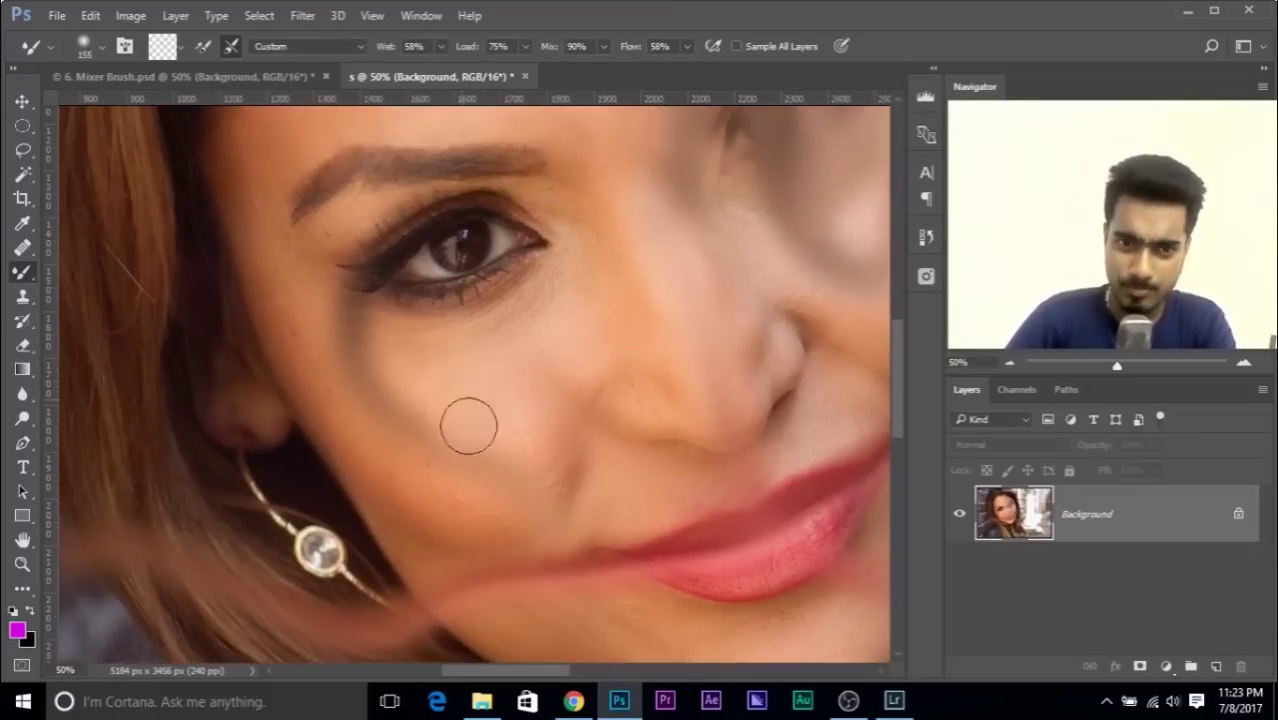
pyautogui.moveTo(536, 331)
pyautogui.mouseDown()
pyautogui.moveTo(437, 379)
pyautogui.moveTo(454, 479)
pyautogui.mouseUp()
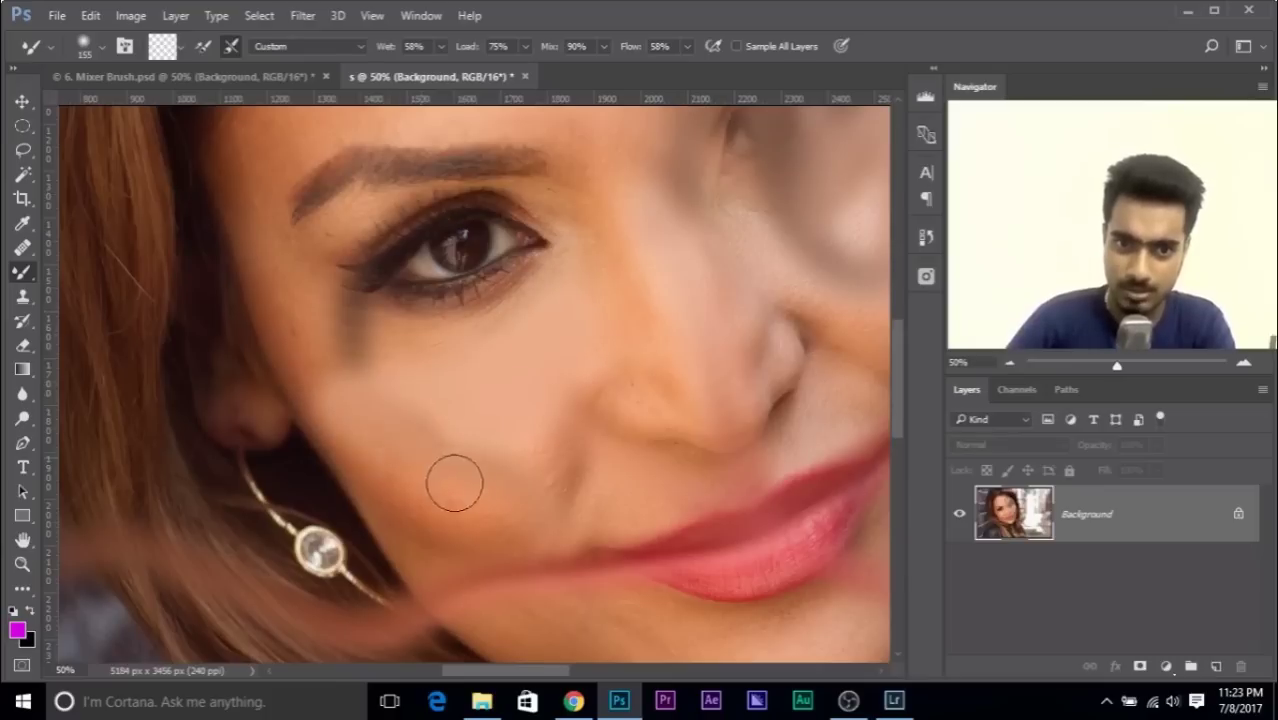
pyautogui.moveTo(547, 413)
pyautogui.mouseDown()
pyautogui.moveTo(456, 519)
pyautogui.moveTo(303, 303)
pyautogui.mouseUp()
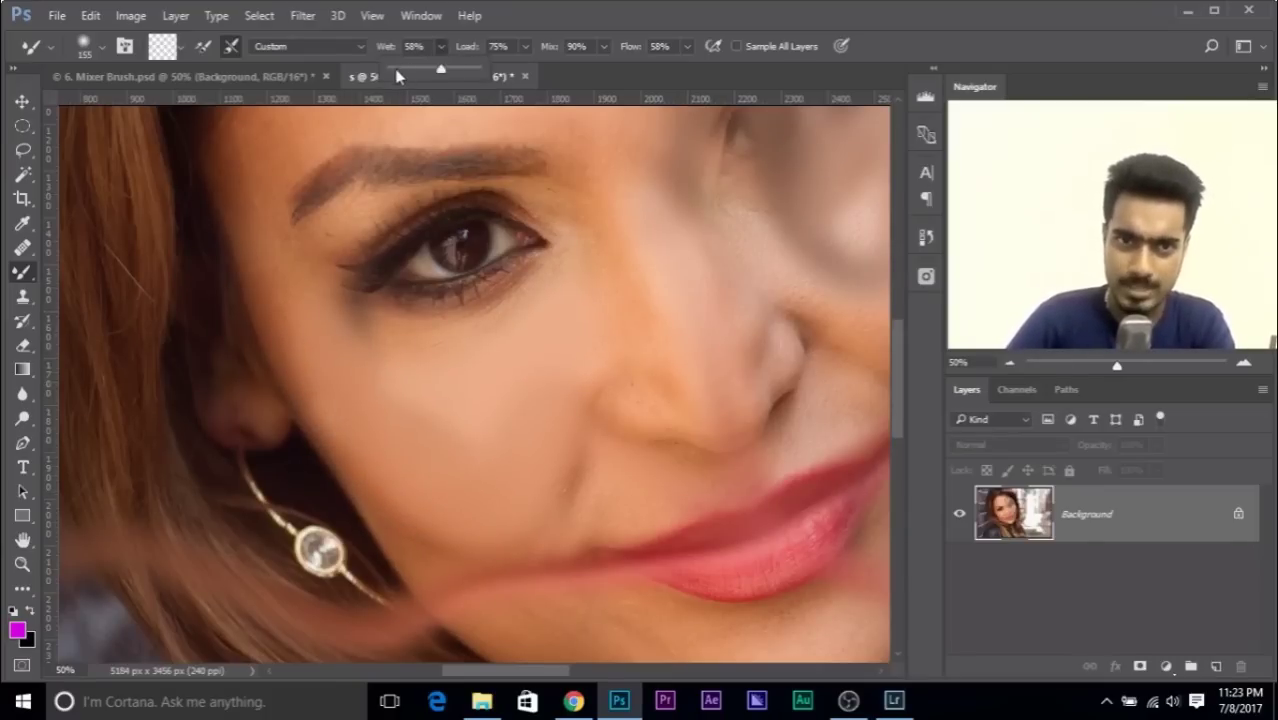
pyautogui.click(401, 74)
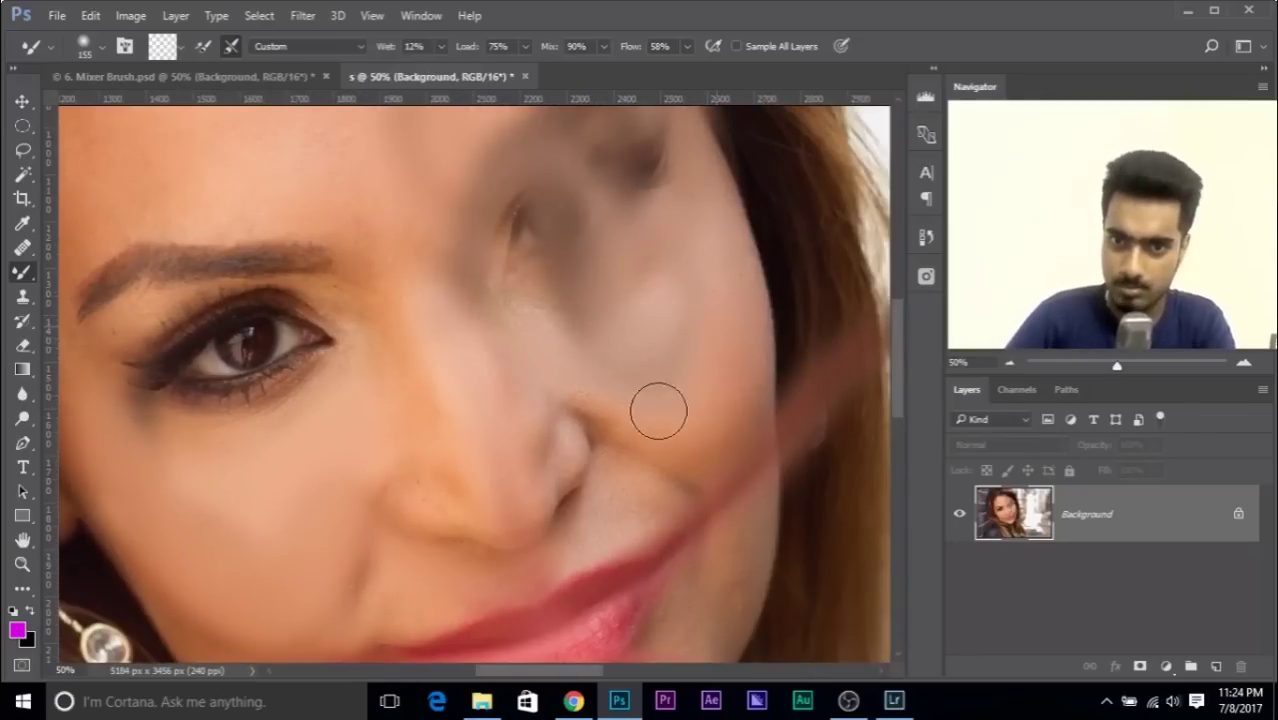
# - Close the test document s without saving its changes
pyautogui.click(526, 77)
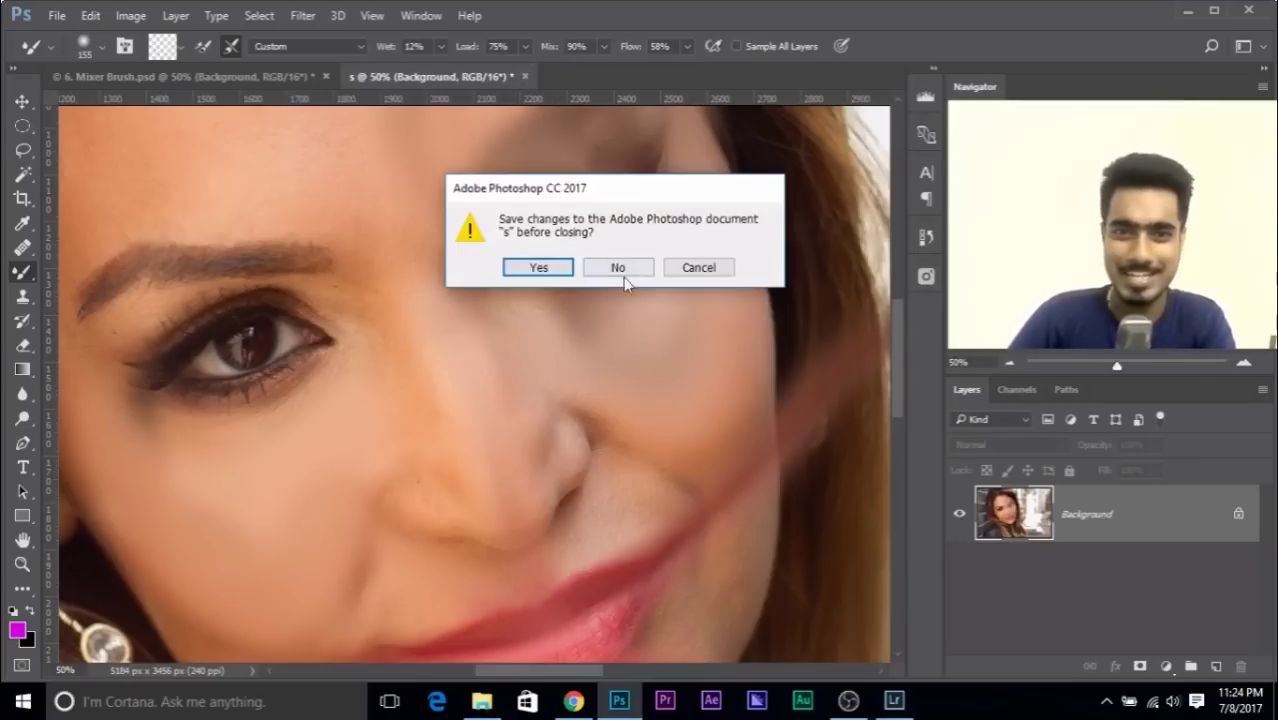
pyautogui.click(618, 269)
pyautogui.moveTo(695, 412); pyautogui.dragTo(676, 250)
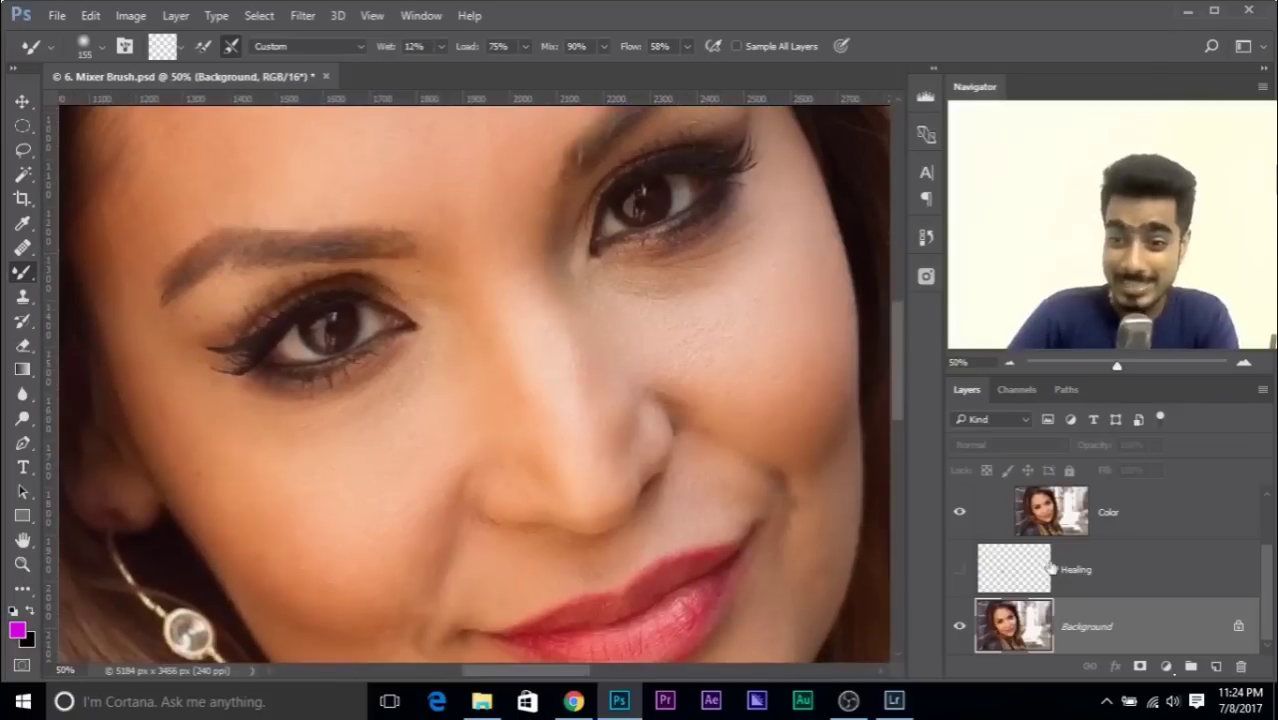
# - Select the Color layer in Group 1 and set the Mixer Brush to 5% Wet and 20% Flow
pyautogui.scroll(3, 1052, 568)
pyautogui.click(1106, 598)
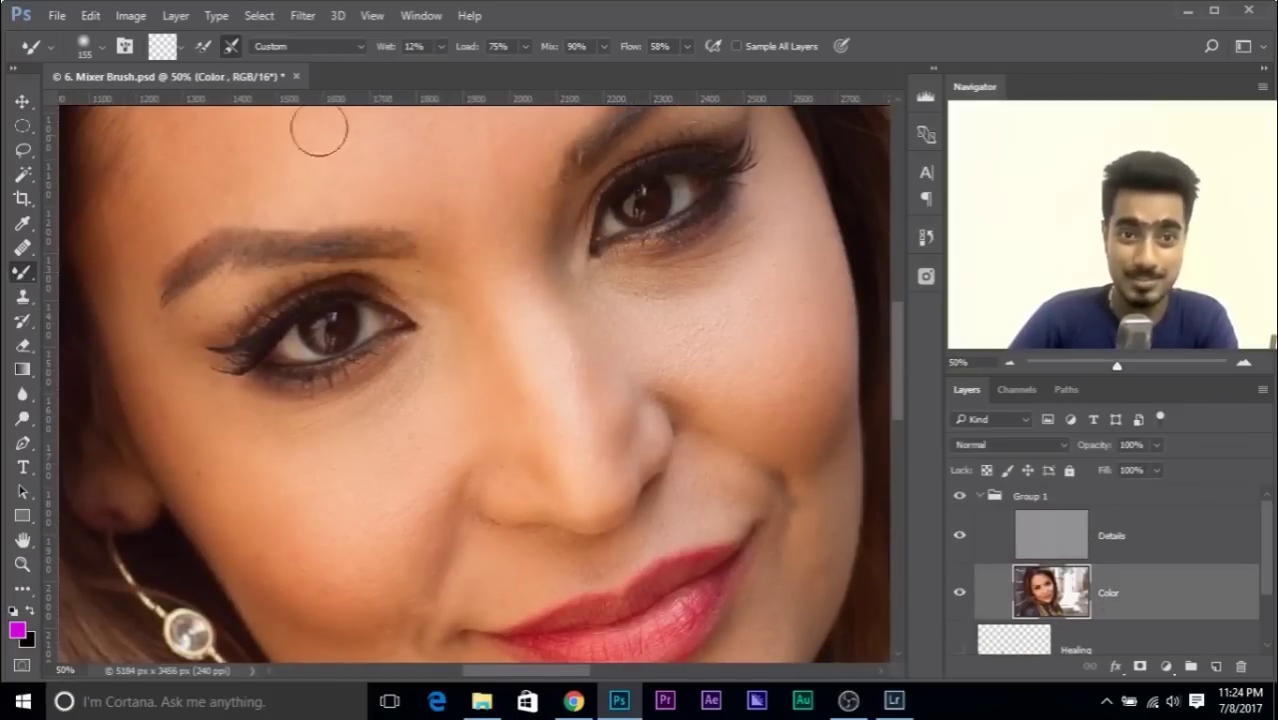
pyautogui.write('5')
pyautogui.press('Return')
pyautogui.write('20')
pyautogui.press('Return')
pyautogui.moveTo(605, 470); pyautogui.dragTo(533, 452)
pyautogui.scroll(2, 673, 451)
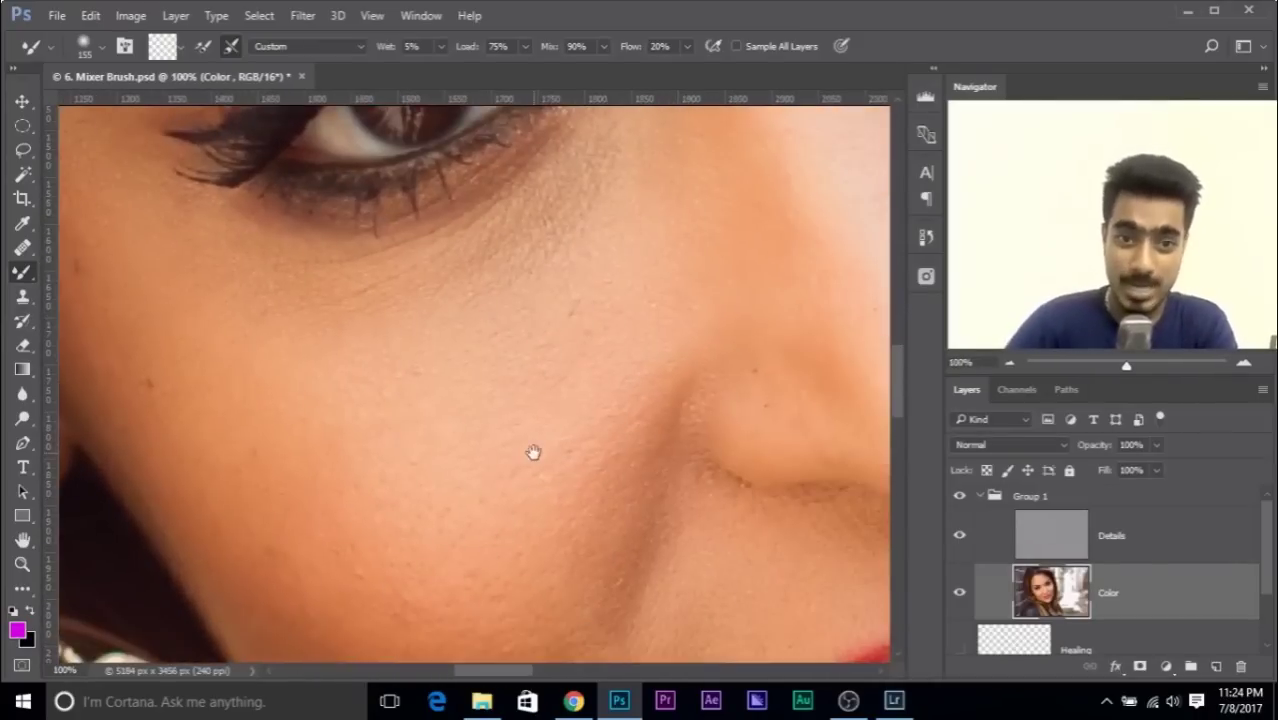
# - Smooth the skin below the left-hand eye on the Color layer with Mixer Brush sizes between 53 and 91 px
pyautogui.press('[')
pyautogui.press('[')
pyautogui.press('[')
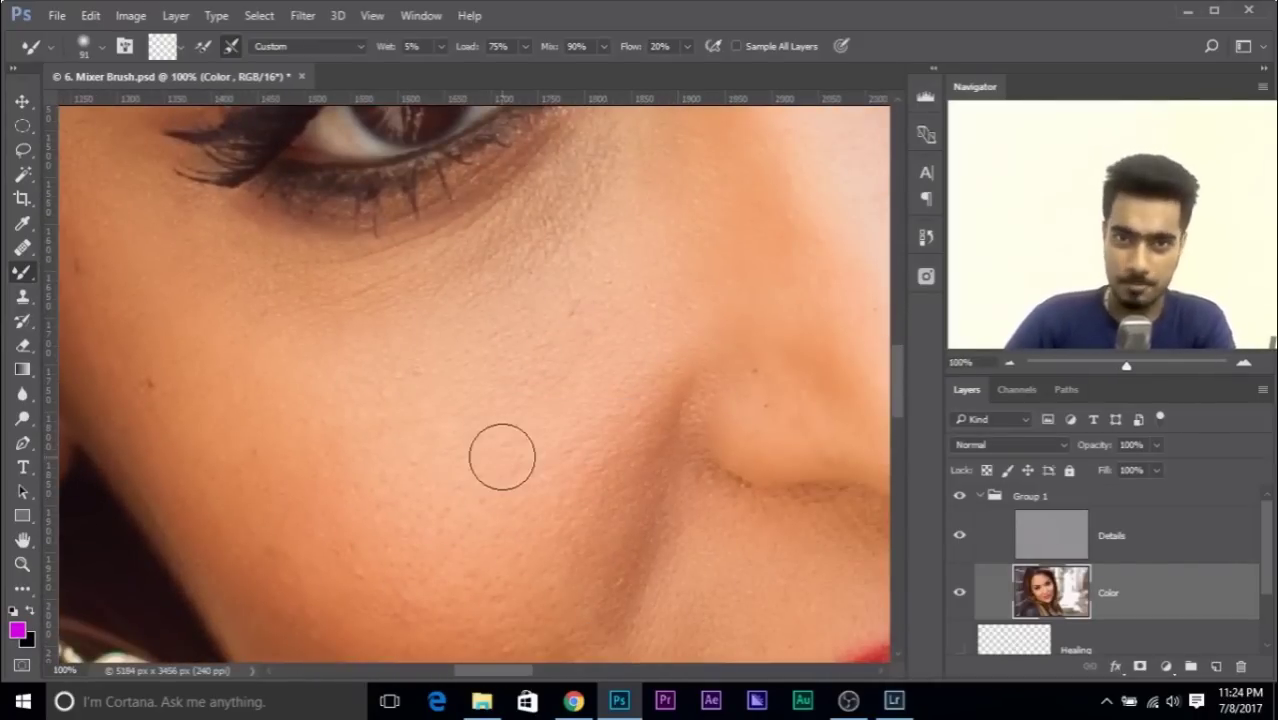
pyautogui.moveTo(513, 348); pyautogui.dragTo(515, 378)
pyautogui.moveTo(487, 326); pyautogui.dragTo(481, 358)
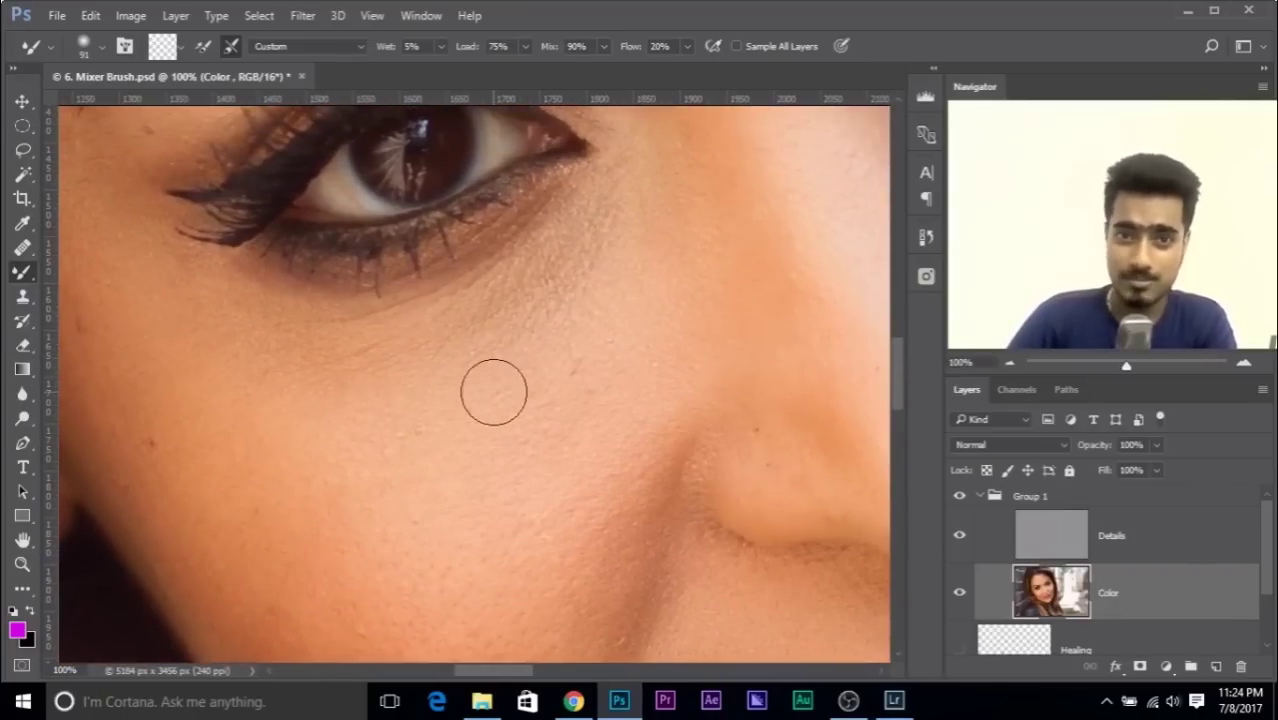
pyautogui.moveTo(568, 270); pyautogui.dragTo(562, 262)
pyautogui.moveTo(494, 308); pyautogui.dragTo(485, 305)
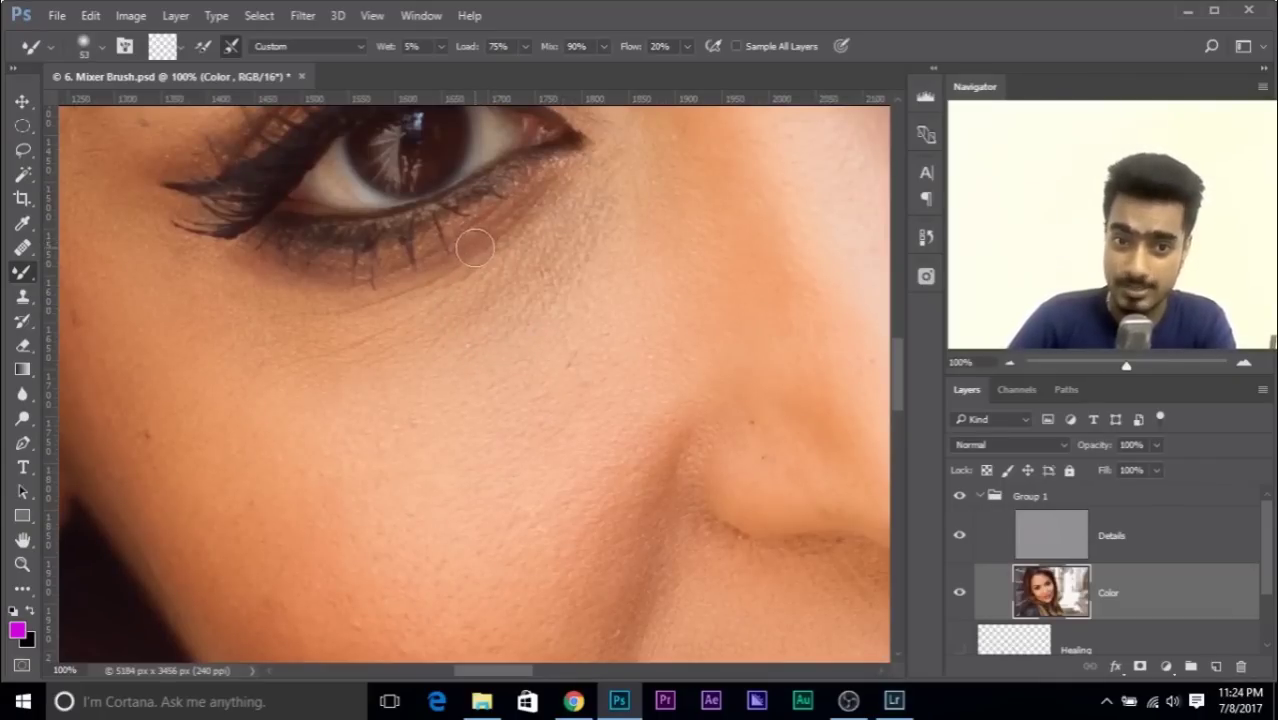
pyautogui.moveTo(499, 300); pyautogui.dragTo(515, 300)
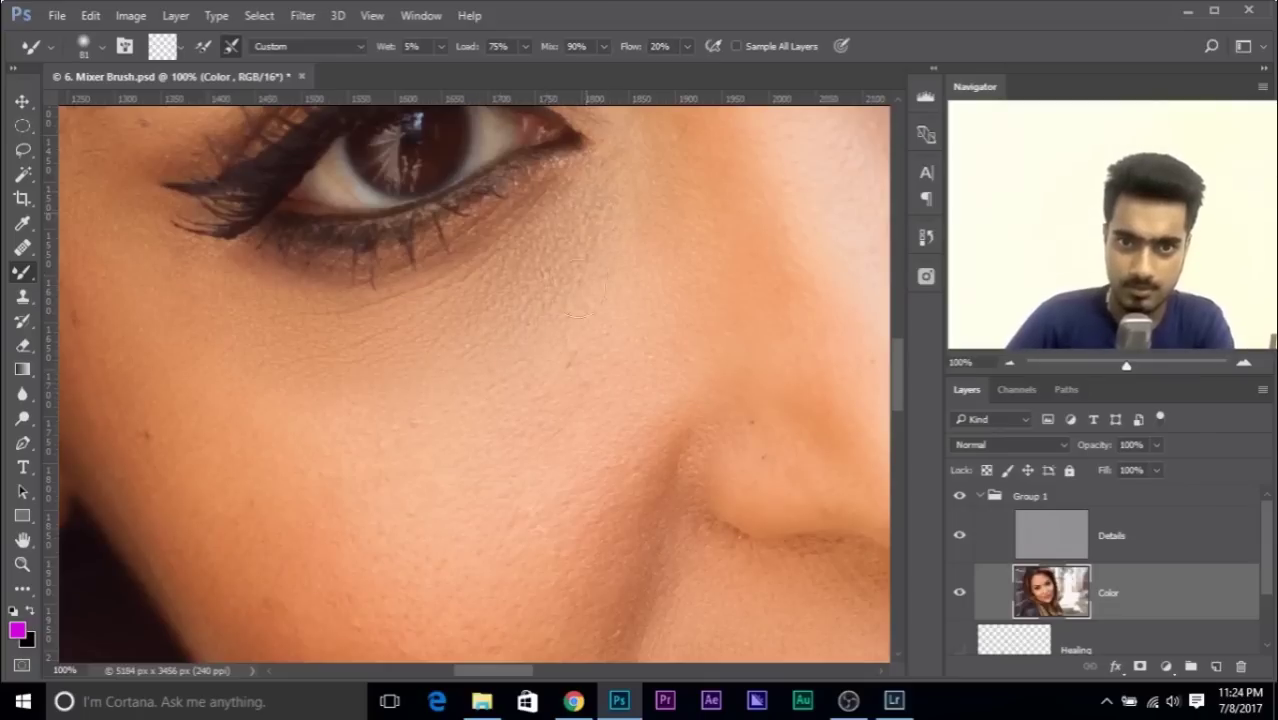
# - Blend the skin below the right-hand eye with the Mixer Brush at 81 px
pyautogui.hscroll(10, 676, 209)
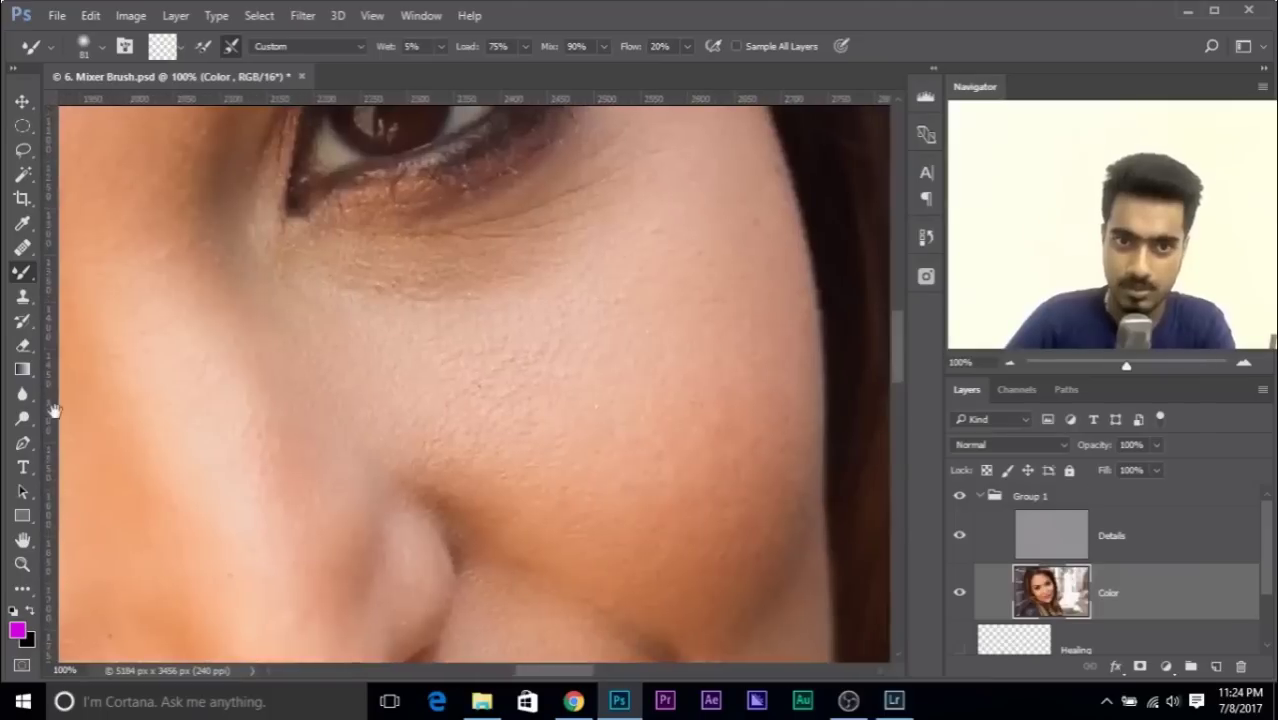
pyautogui.scroll(1, 542, 323)
pyautogui.scroll(1, 492, 310)
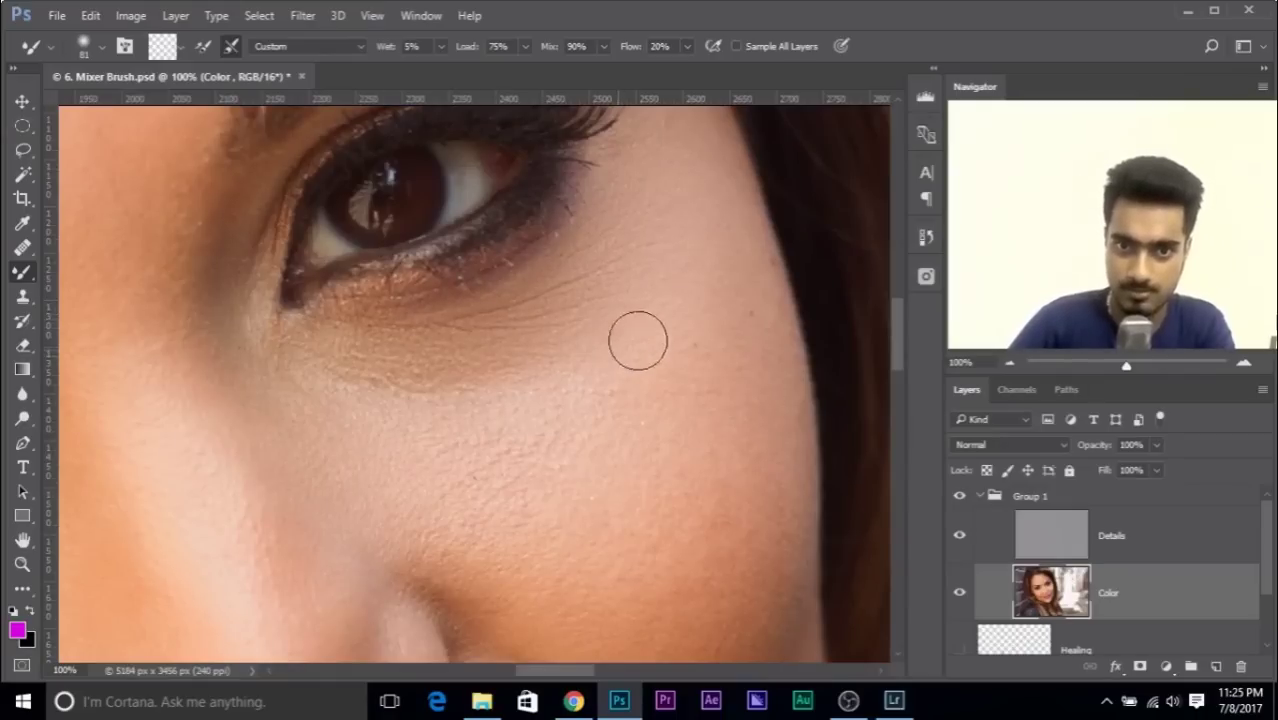
# - Blend the tones of the left-hand cheek down towards the corner of the mouth with the 81 px Mixer Brush
pyautogui.moveTo(790, 288); pyautogui.dragTo(980, 160)
pyautogui.moveTo(385, 422); pyautogui.dragTo(512, 370)
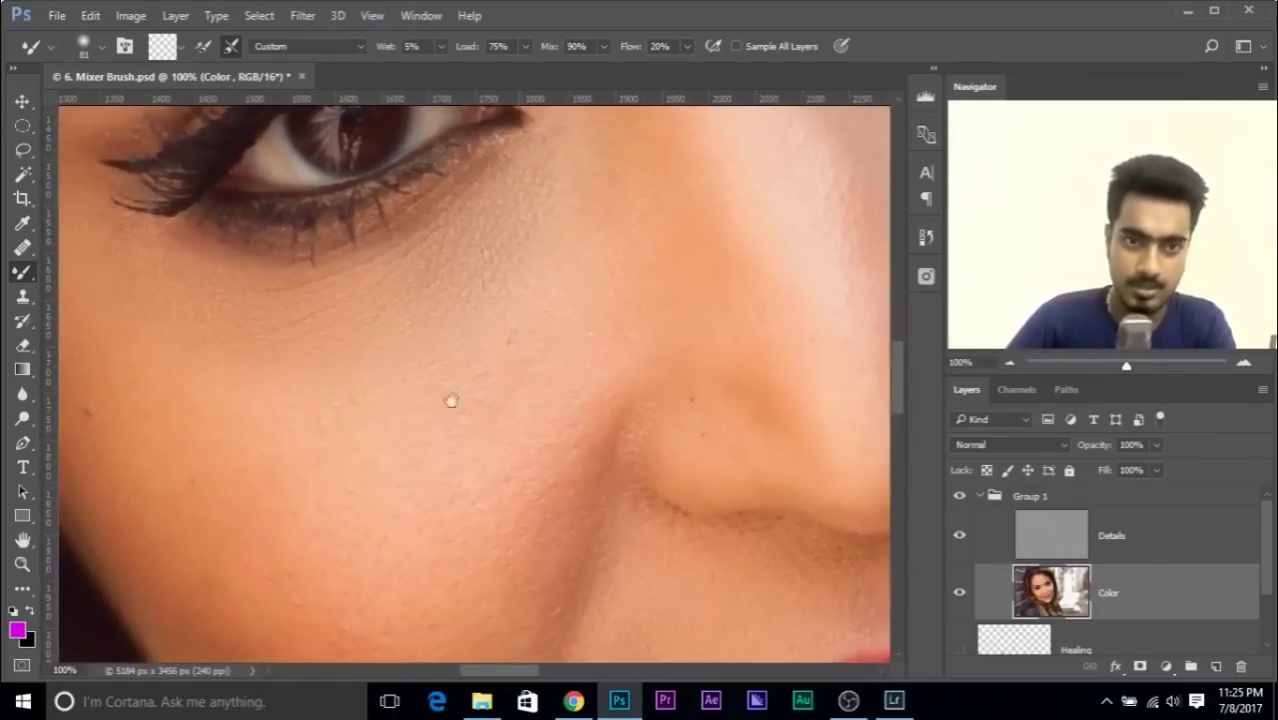
pyautogui.moveTo(496, 528); pyautogui.dragTo(600, 310)
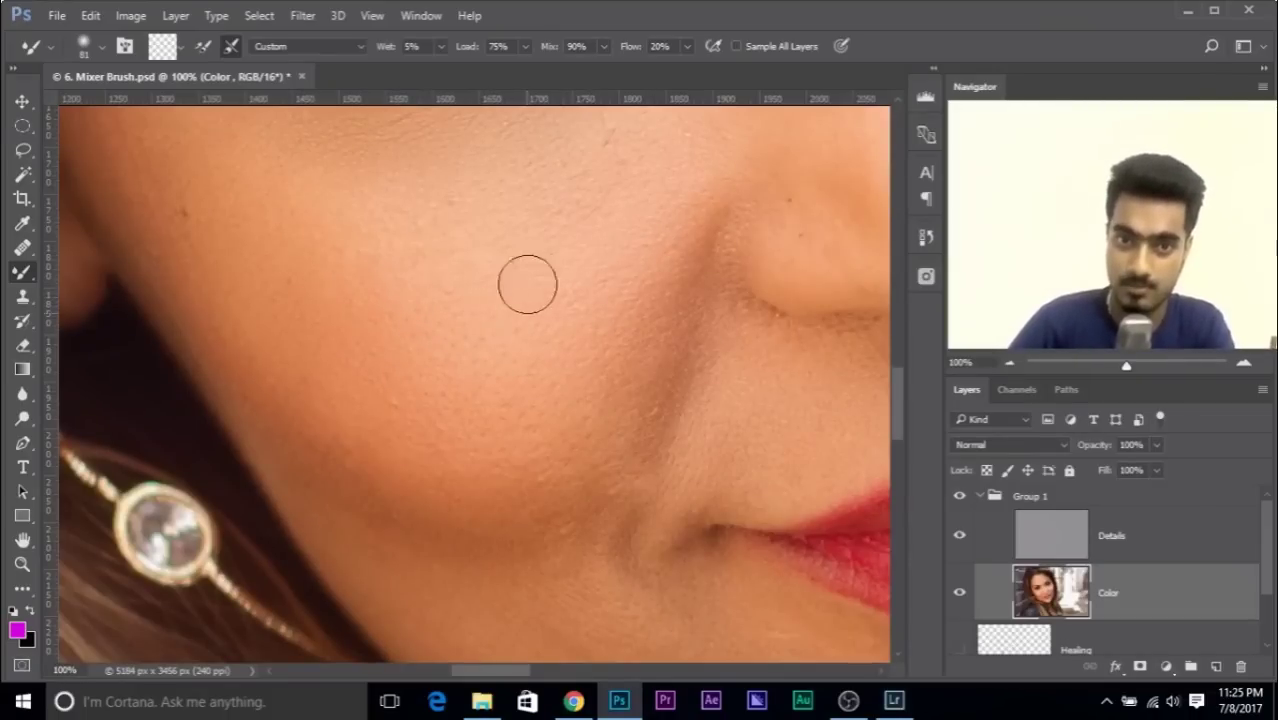
# - Smooth the right-hand cheek between the eye and the smile line with the 81 px Mixer Brush
pyautogui.moveTo(565, 277); pyautogui.dragTo(253, 330)
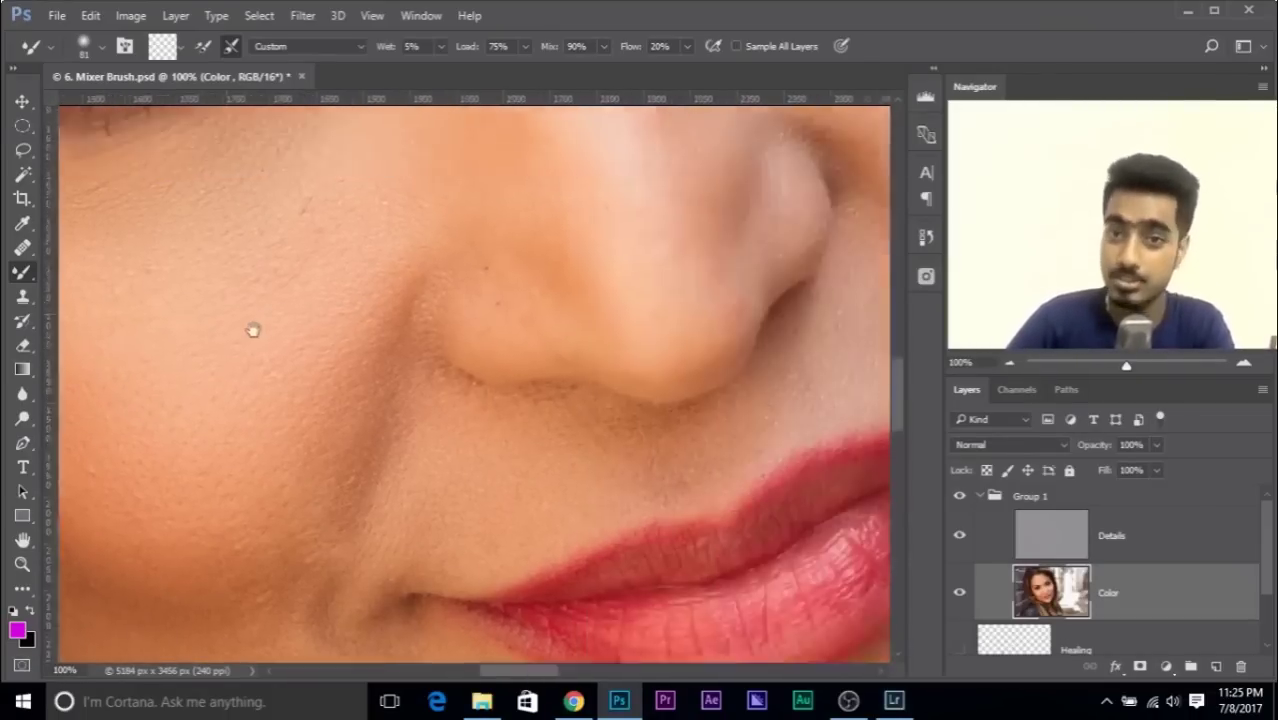
pyautogui.moveTo(468, 366); pyautogui.dragTo(365, 448)
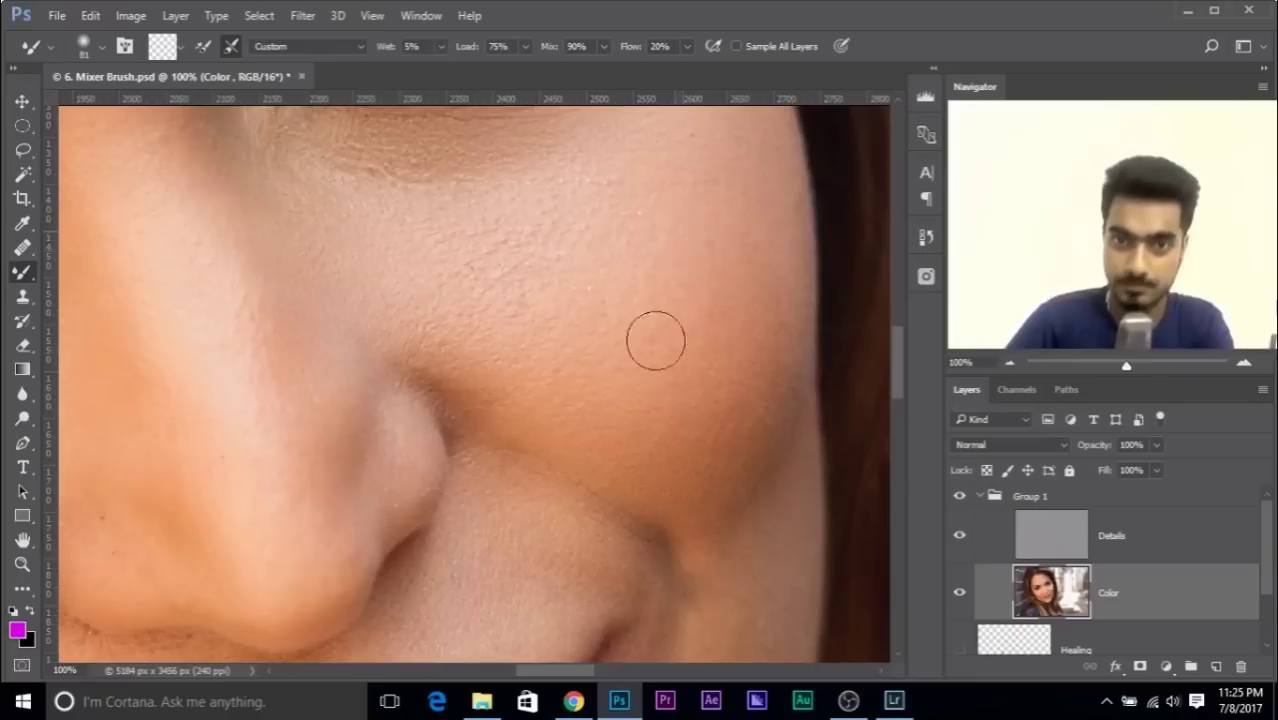
pyautogui.moveTo(670, 222); pyautogui.dragTo(655, 322)
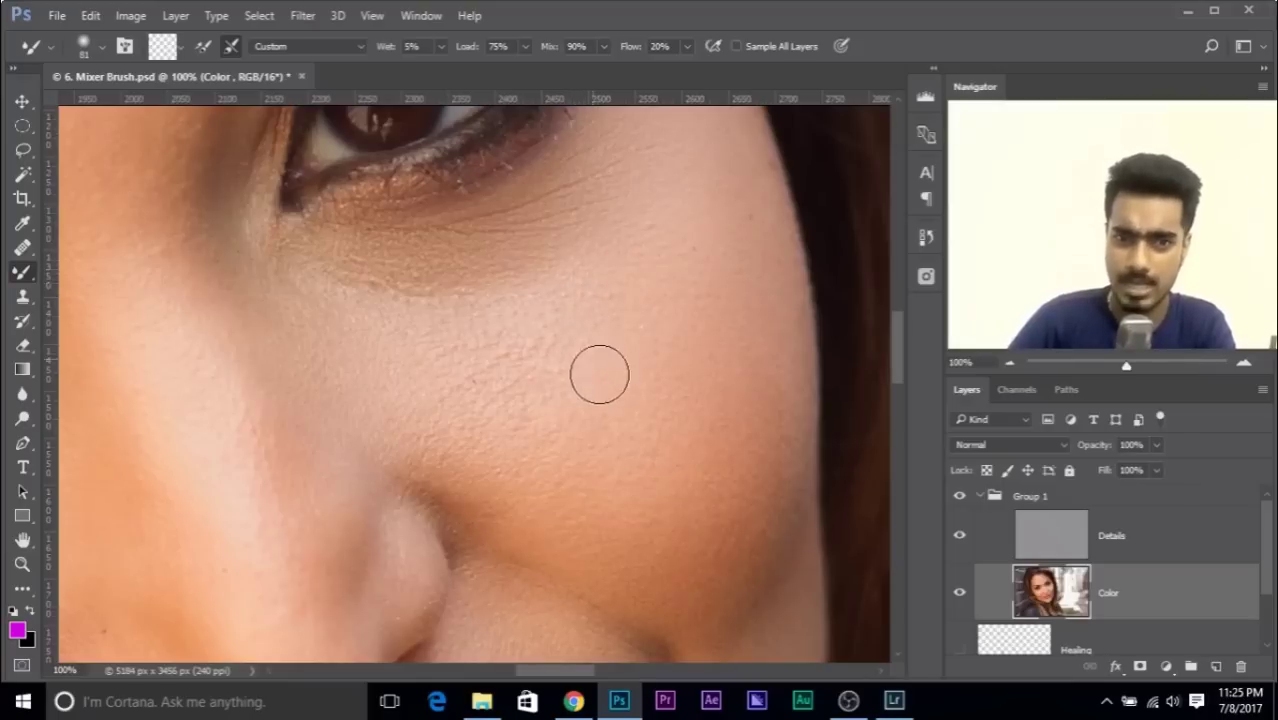
pyautogui.moveTo(639, 494); pyautogui.dragTo(737, 374)
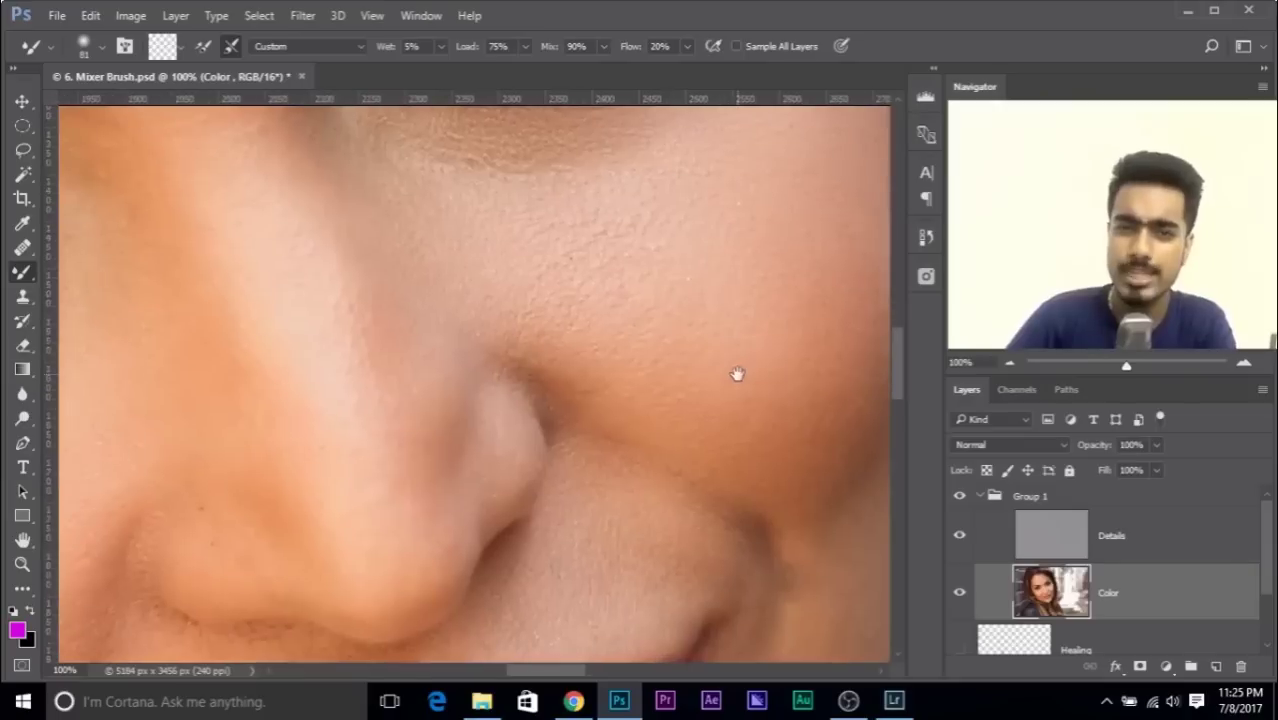
# - Show the Healing layer and toggle Group 1's visibility to compare the whole face before and after smoothing
pyautogui.hotkey('ctrl', '-')
pyautogui.hotkey('ctrl', '-')
pyautogui.hotkey('ctrl', '-')
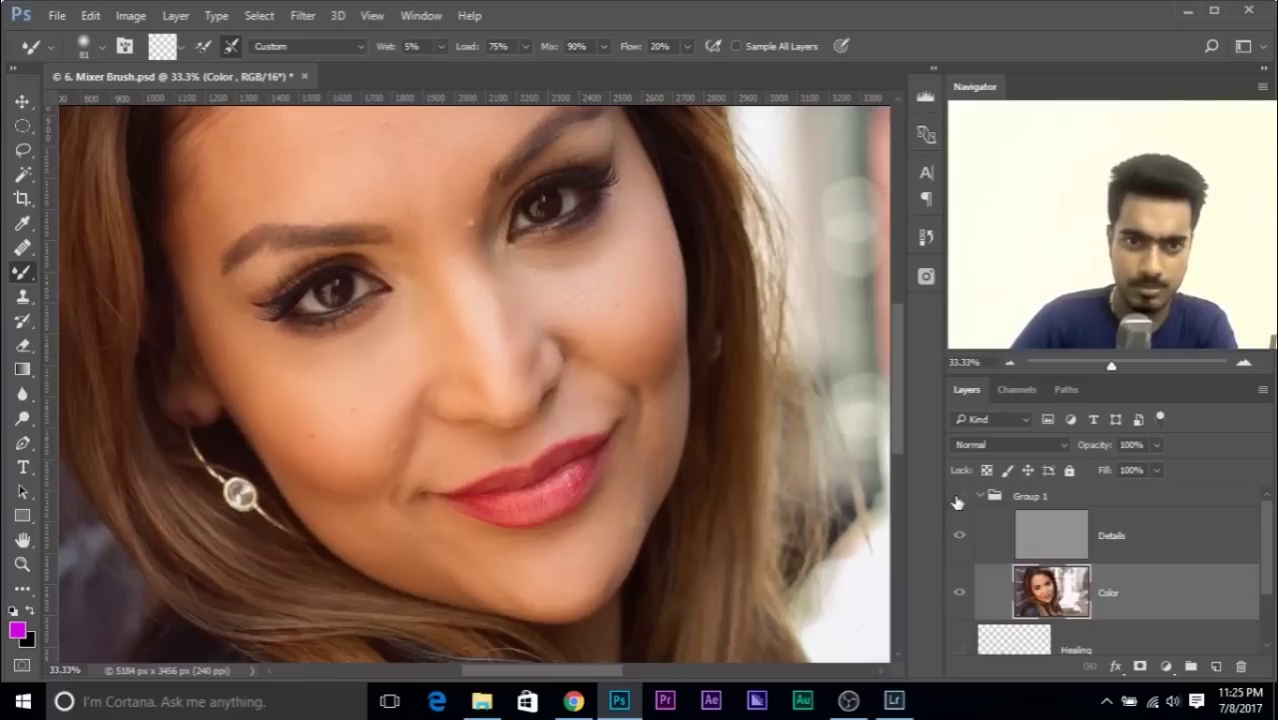
pyautogui.scroll(-3, 958, 520)
pyautogui.scroll(3, 958, 578)
pyautogui.scroll(1, 958, 540)
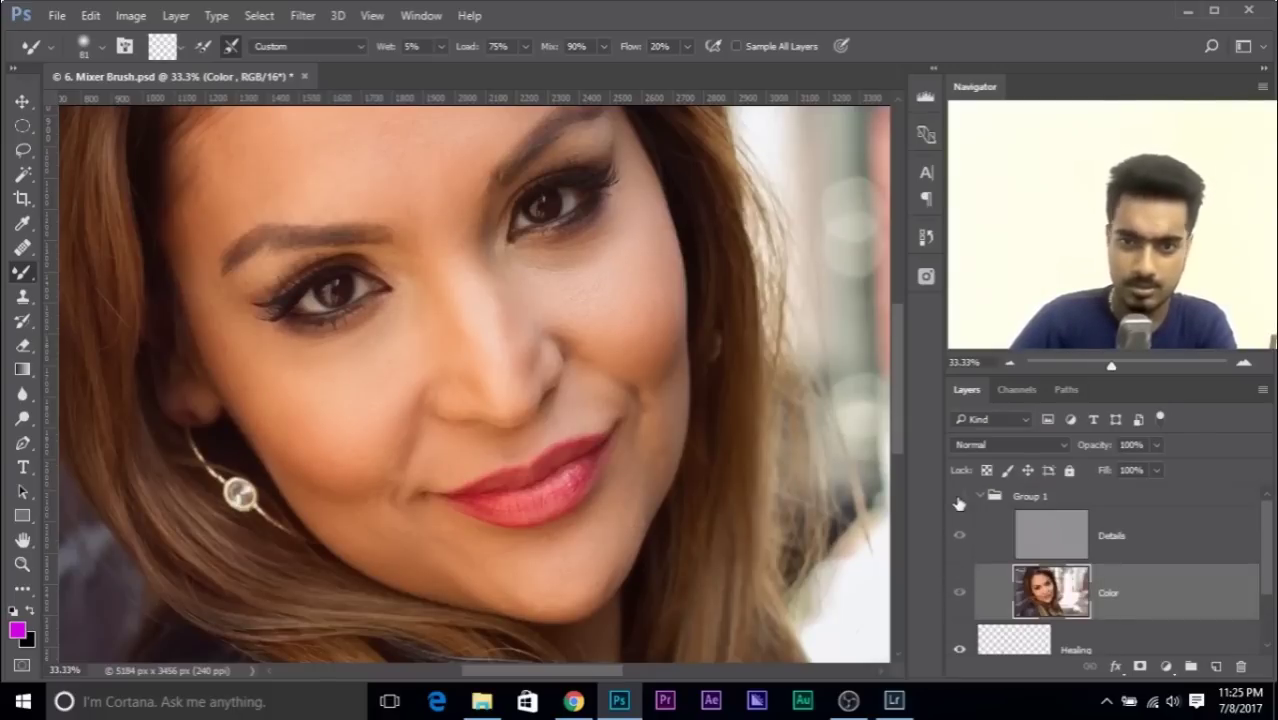
pyautogui.click(959, 499)
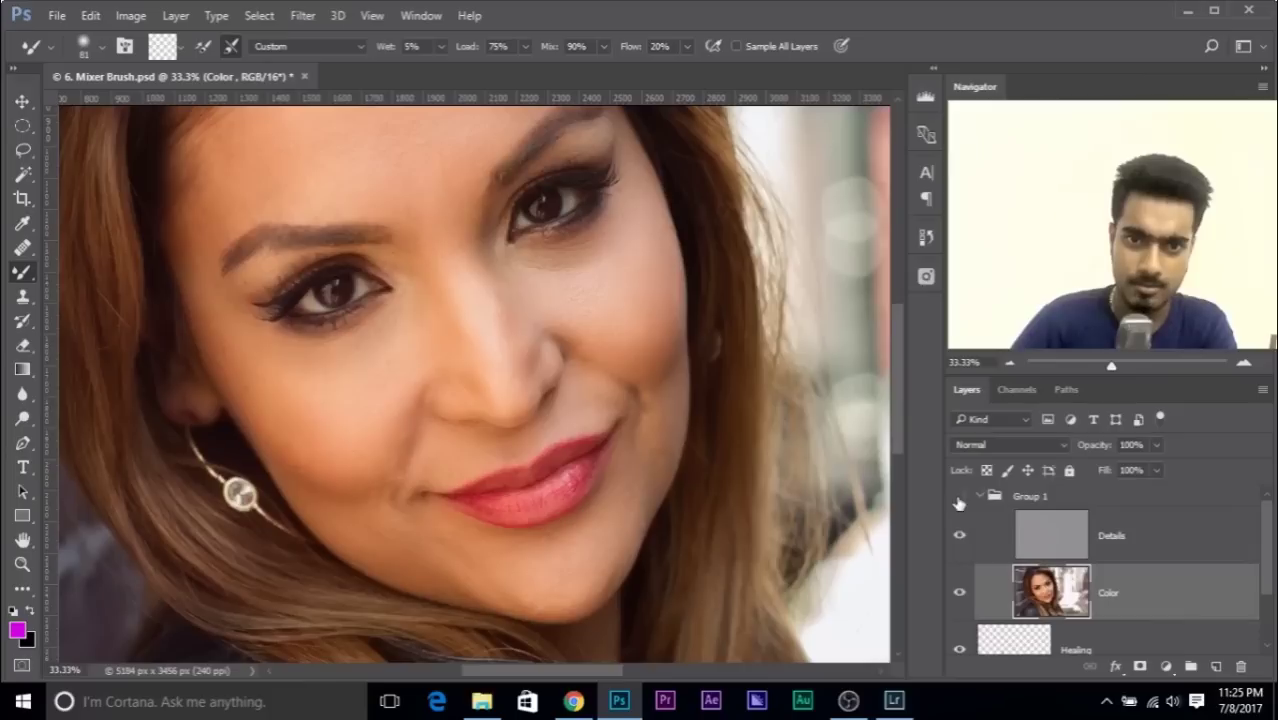
# - Enlarge the Mixer Brush to 225 px and blend the lower left-hand cheek towards the smile line
pyautogui.hotkey('ctrl', '+')
pyautogui.hotkey('ctrl', '+')
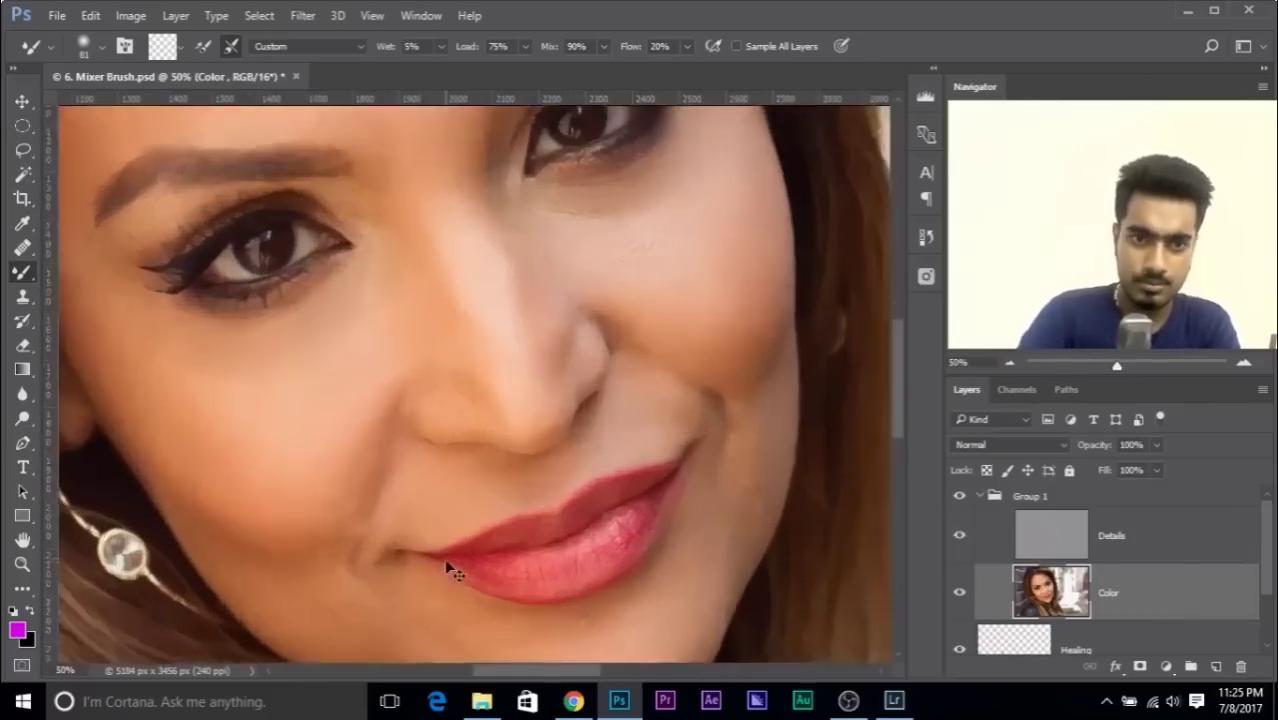
pyautogui.hscroll(-3, 441, 489)
pyautogui.moveTo(441, 489); pyautogui.dragTo(445, 447)
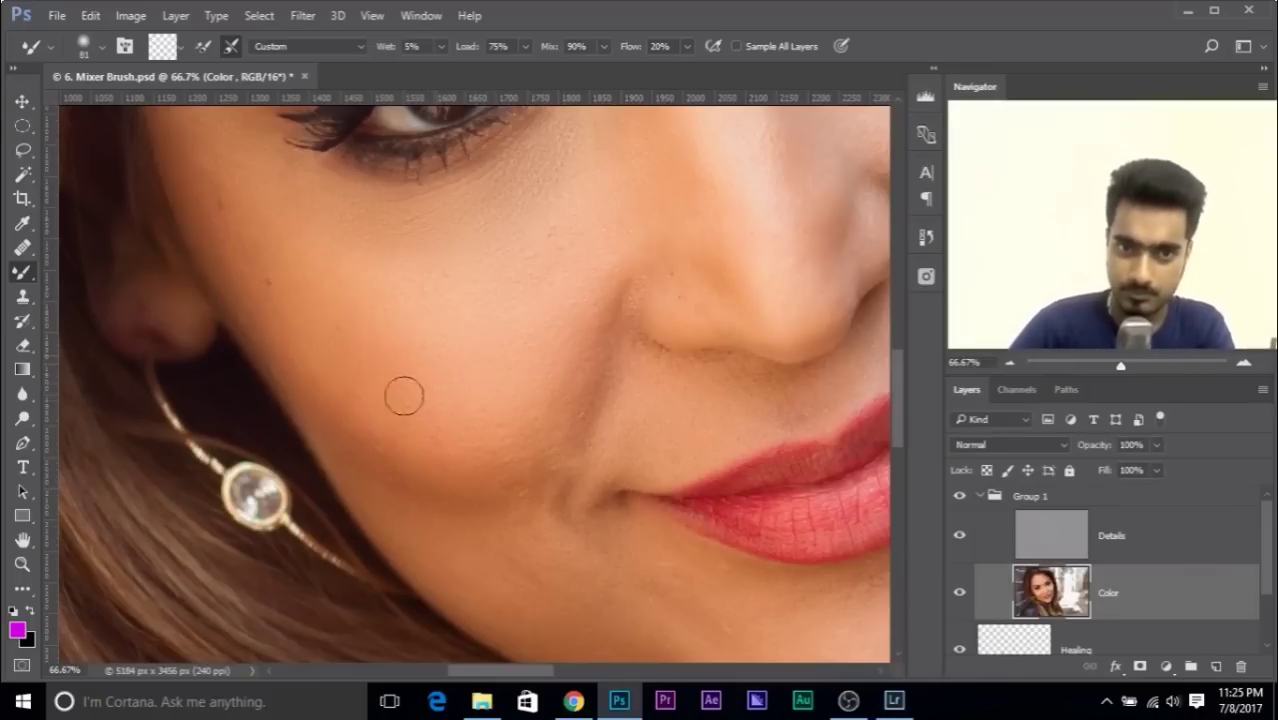
pyautogui.press(']')
pyautogui.press(']')
pyautogui.press(']')
pyautogui.press(']')
pyautogui.press(']')
pyautogui.press(']')
pyautogui.press(']')
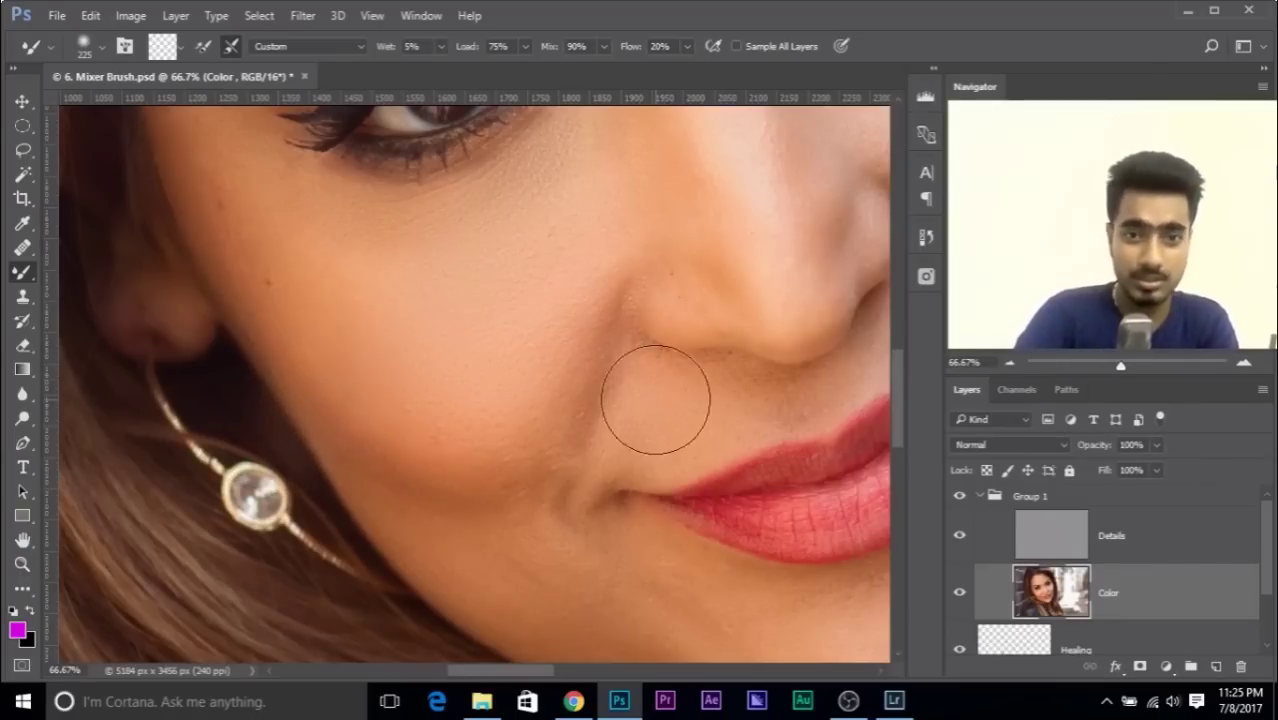
pyautogui.hotkey('ctrl', '-')
pyautogui.hotkey('ctrl', '-')
pyautogui.hotkey('ctrl', '-')
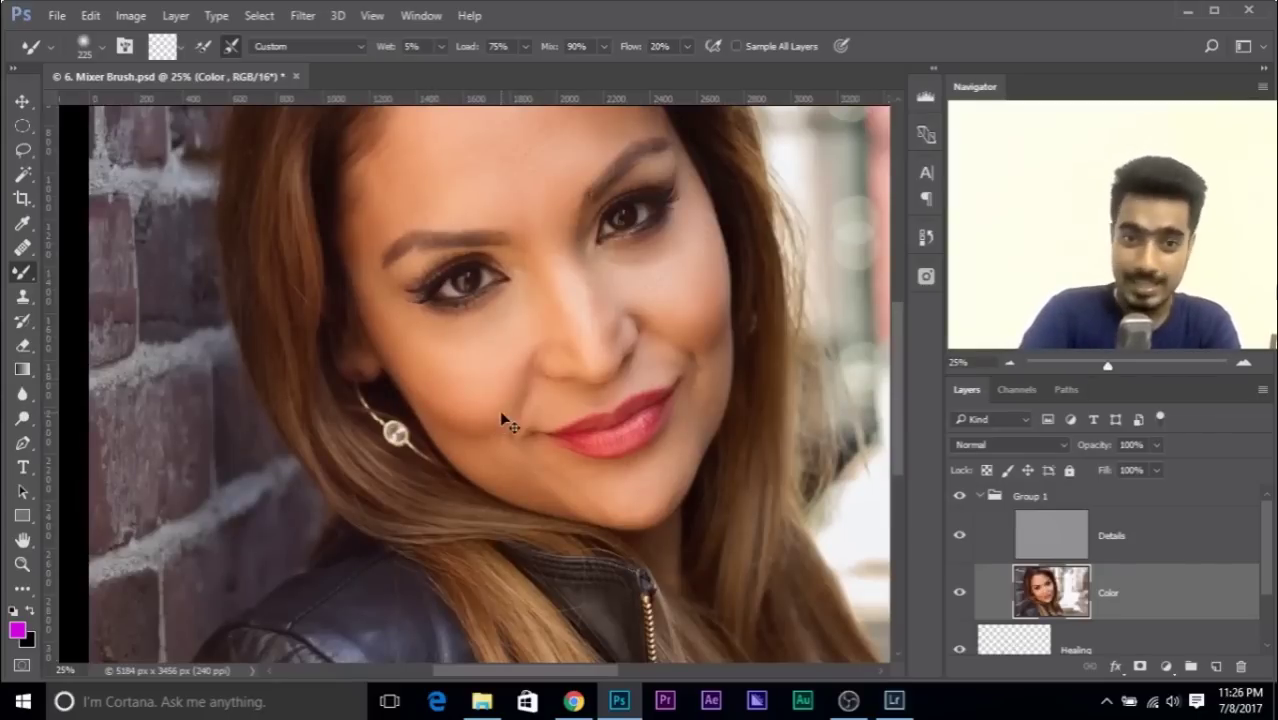
# - Reduce the Mixer Brush to 159 px and smooth the forehead above both eyebrows
pyautogui.hotkey('ctrl', '+')
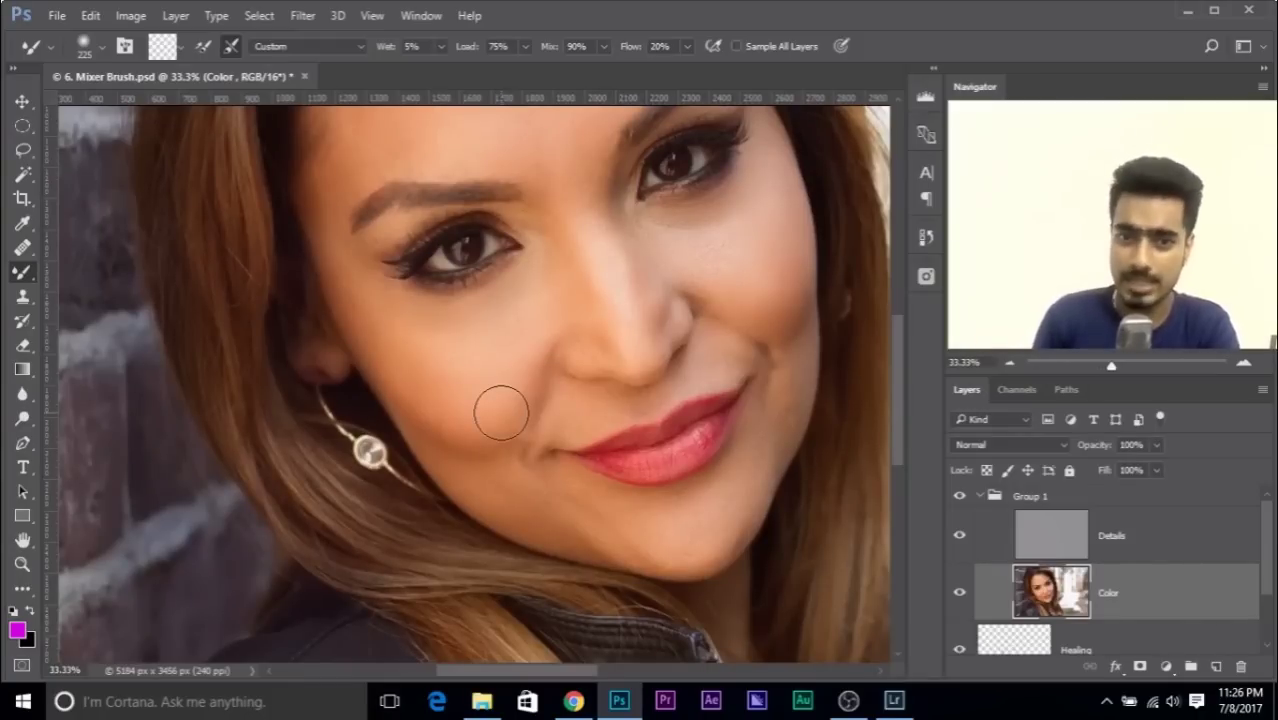
pyautogui.scroll(5, 505, 400)
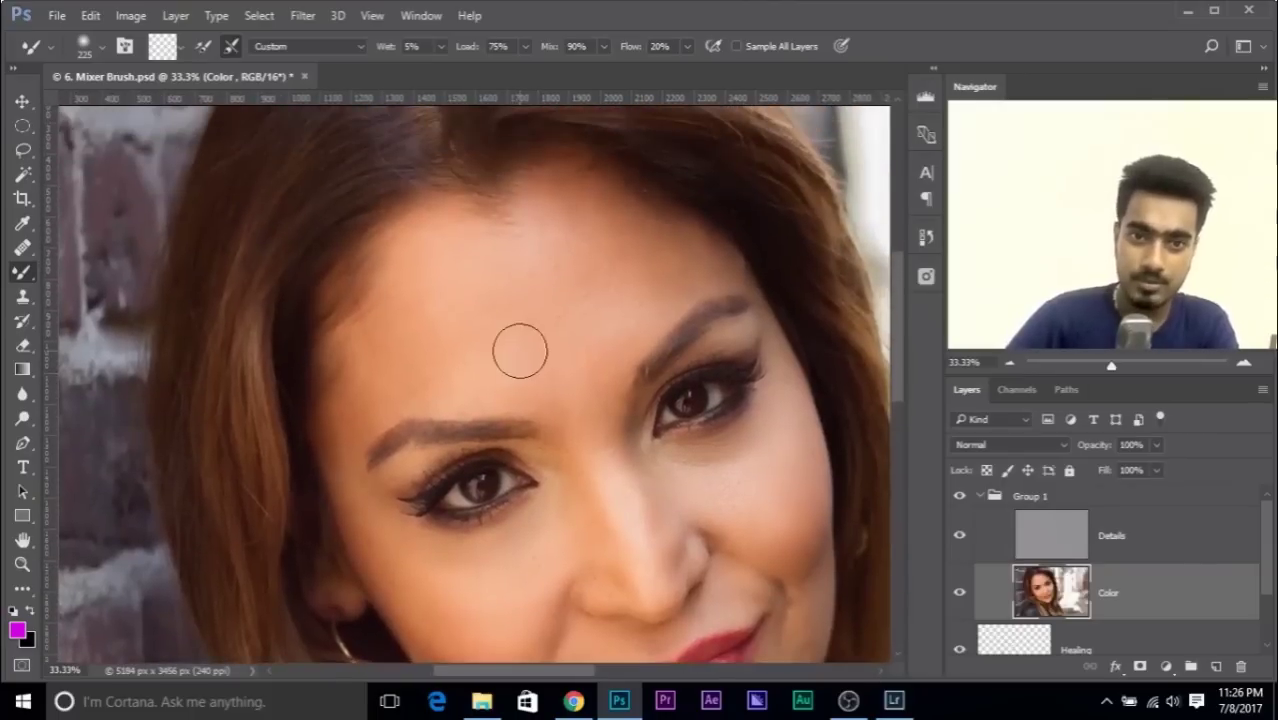
pyautogui.keyDown('alt'); pyautogui.rightClick(539, 291); pyautogui.keyUp('alt')
pyautogui.hotkey('ctrl', '+')
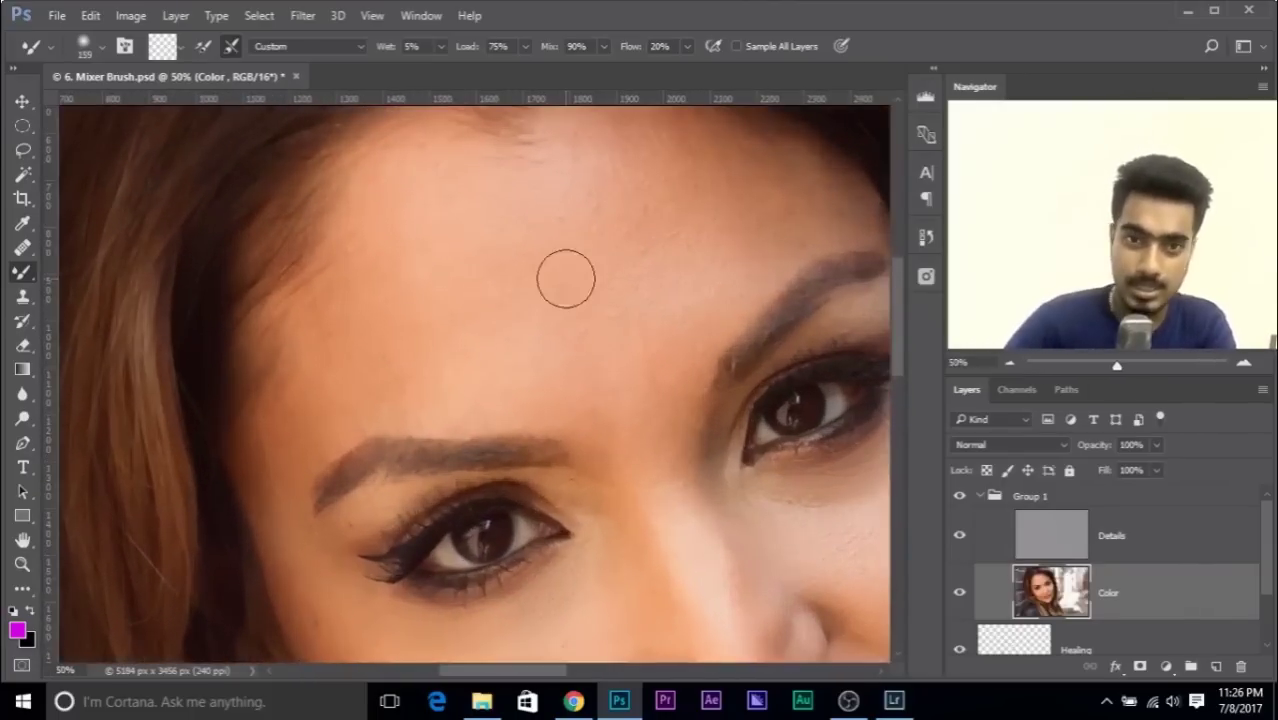
pyautogui.scroll(1, 565, 290)
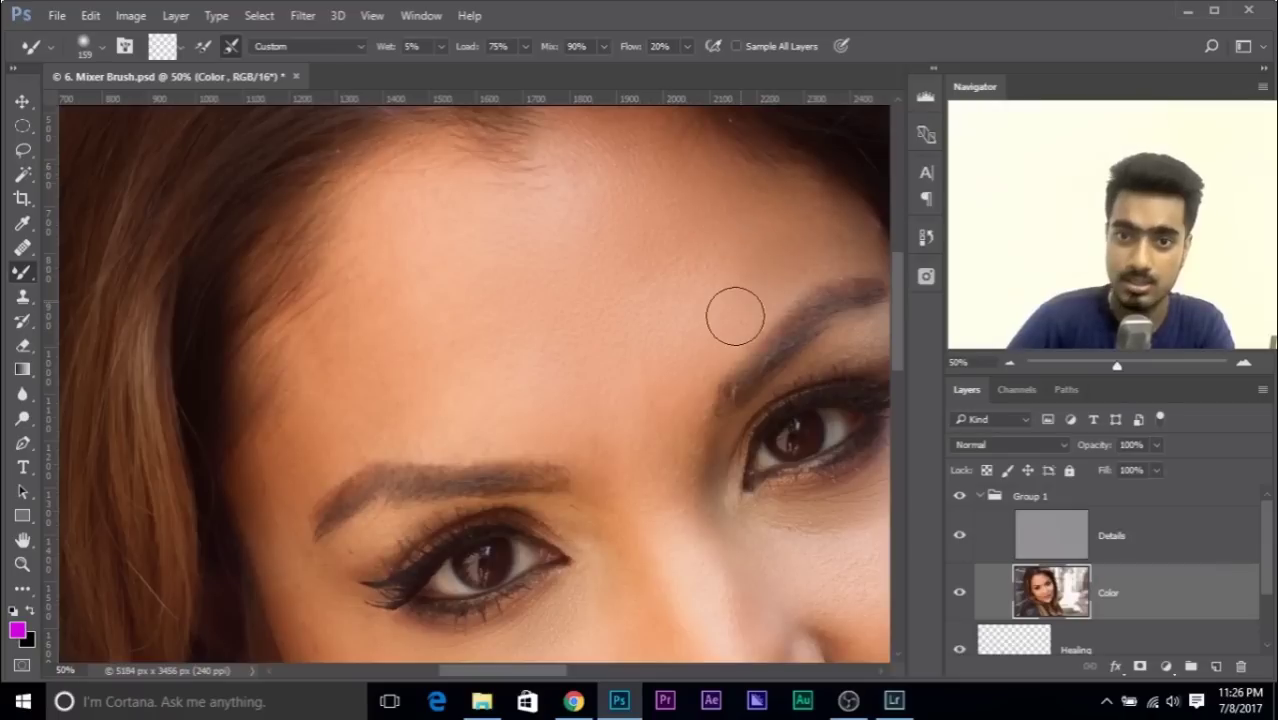
pyautogui.moveTo(582, 371); pyautogui.dragTo(614, 353)
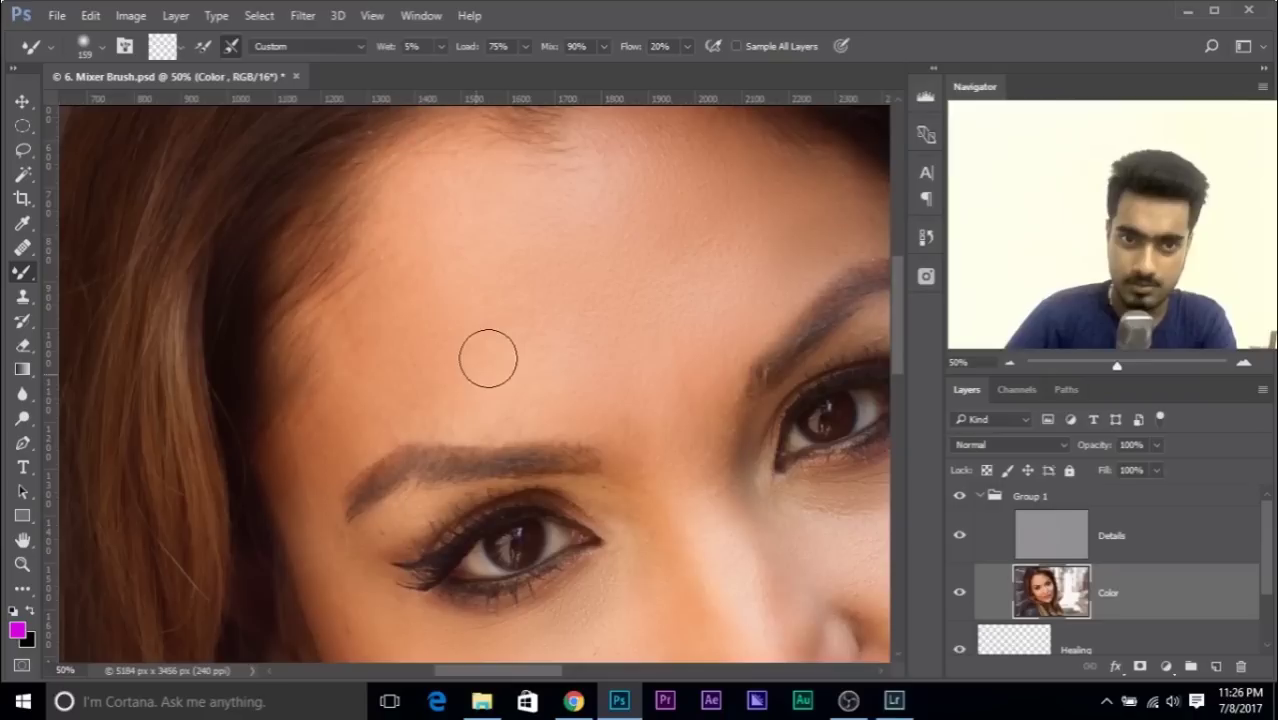
# - Blend the skin beside the mouth and along the jaw on both sides with the 159 px Mixer Brush
pyautogui.moveTo(676, 476)
pyautogui.mouseDown()
pyautogui.moveTo(585, 408)
pyautogui.moveTo(638, 372)
pyautogui.moveTo(598, 270)
pyautogui.mouseUp()
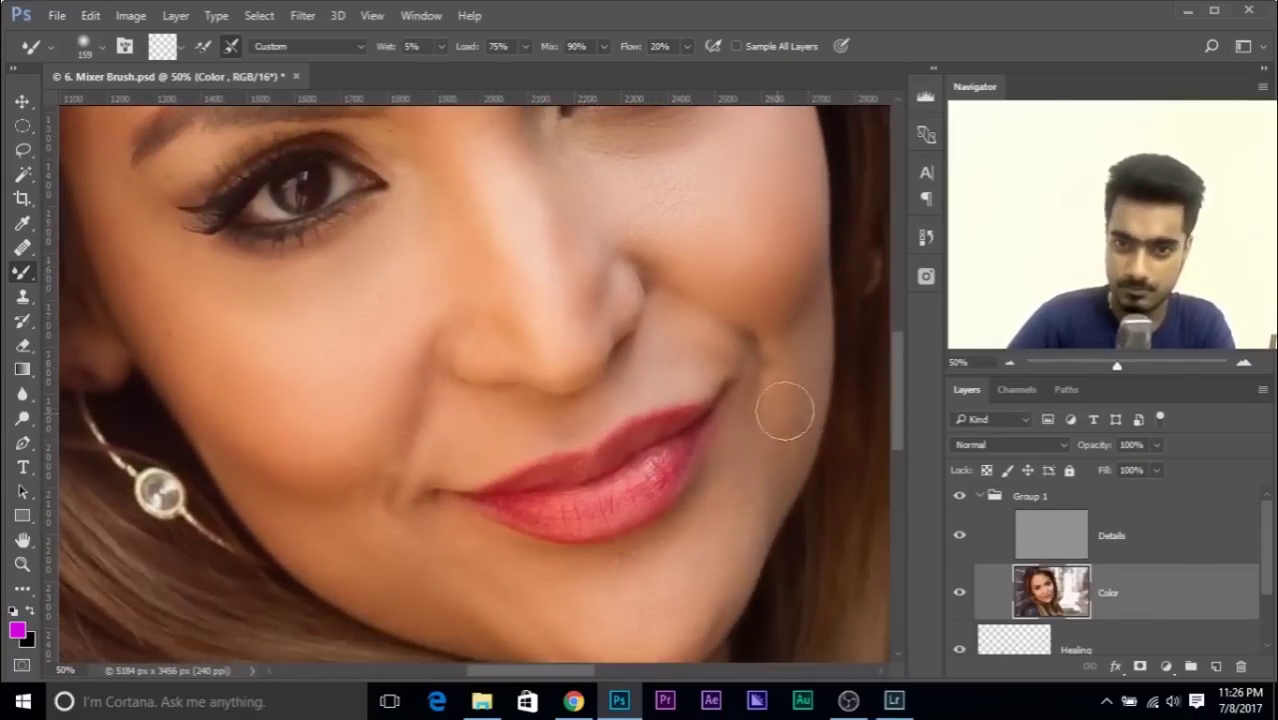
pyautogui.moveTo(699, 491); pyautogui.dragTo(699, 414)
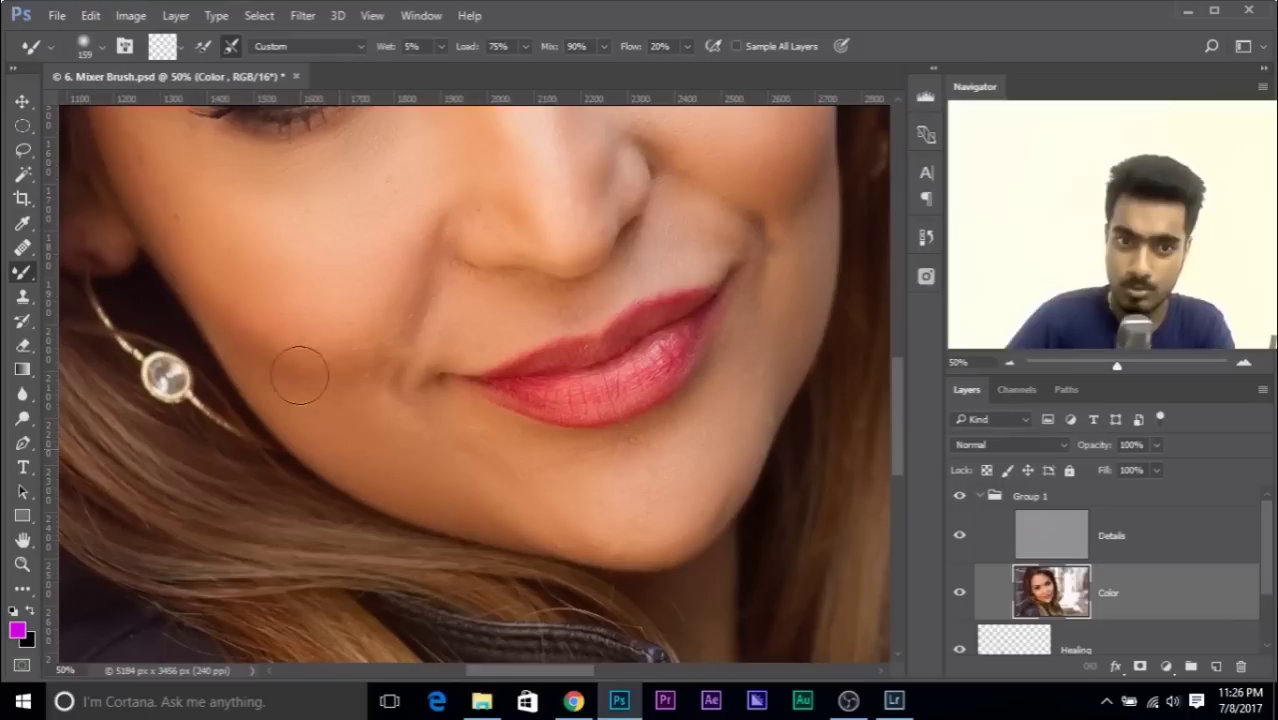
pyautogui.scroll(2, 565, 419)
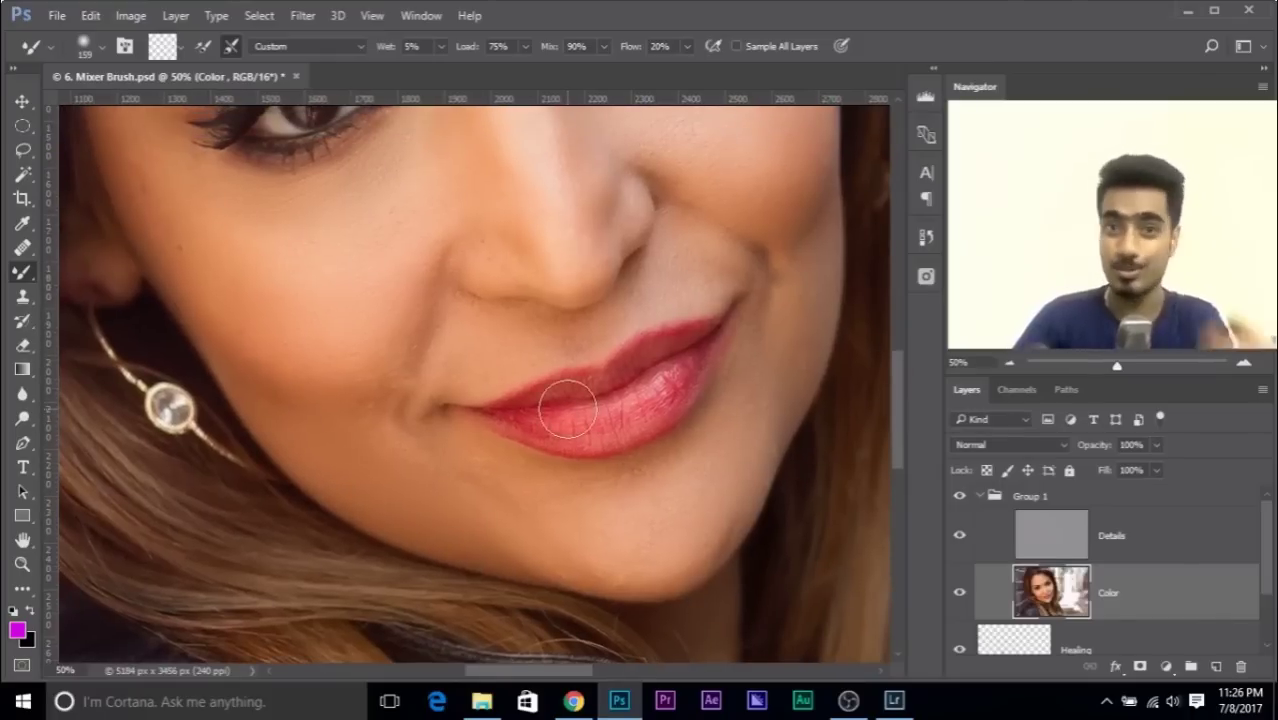
# - Smooth the skin between the nose and upper lip with the Mixer Brush, using sizes of 91, 50 and 73 px
pyautogui.keyDown('alt'); pyautogui.rightClick(492, 355); pyautogui.keyUp('alt')
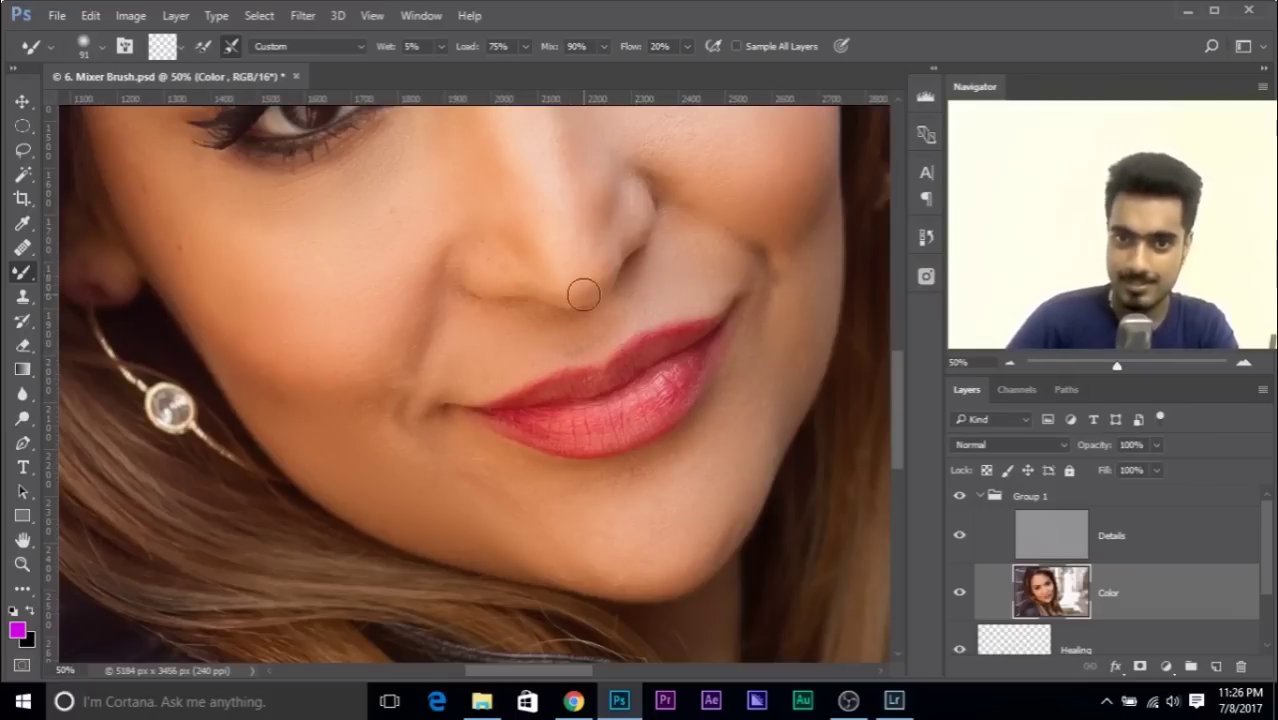
pyautogui.hotkey('ctrl', '-')
pyautogui.hotkey('ctrl', '-')
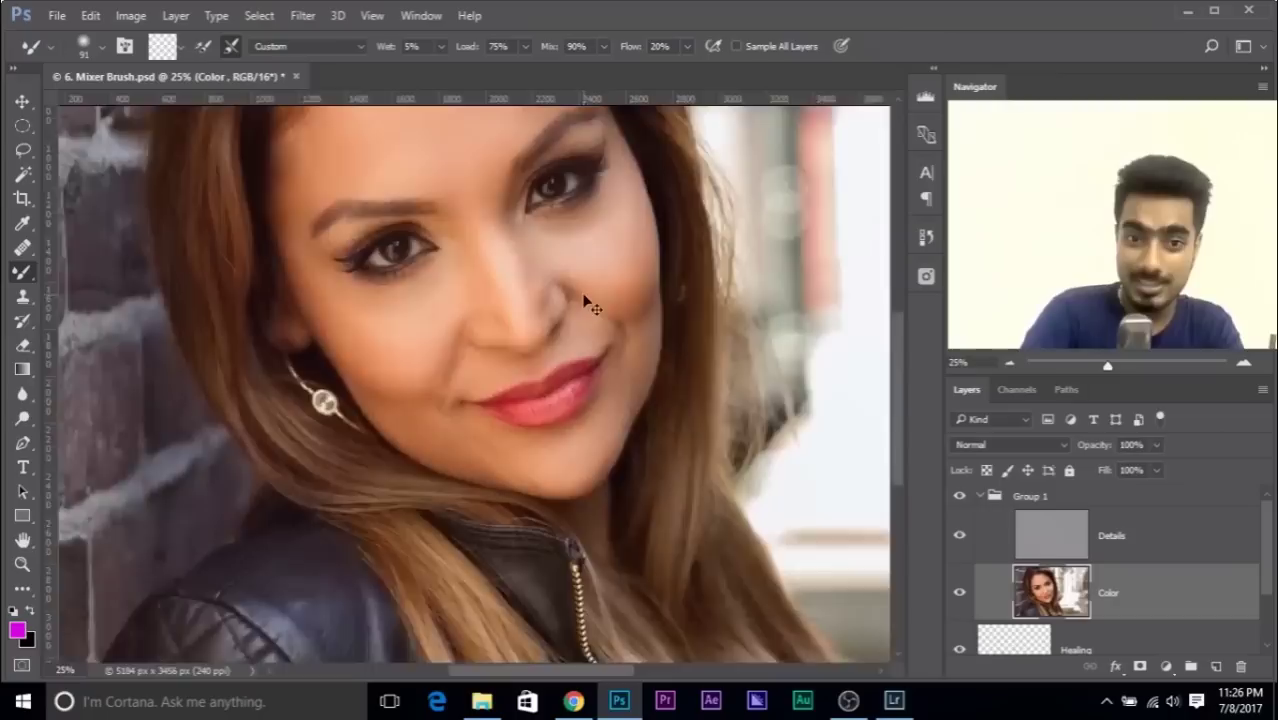
pyautogui.hotkey('ctrl', '+')
pyautogui.hotkey('ctrl', '+')
pyautogui.hotkey('ctrl', '+')
pyautogui.press('[')
pyautogui.press('[')
pyautogui.press('[')
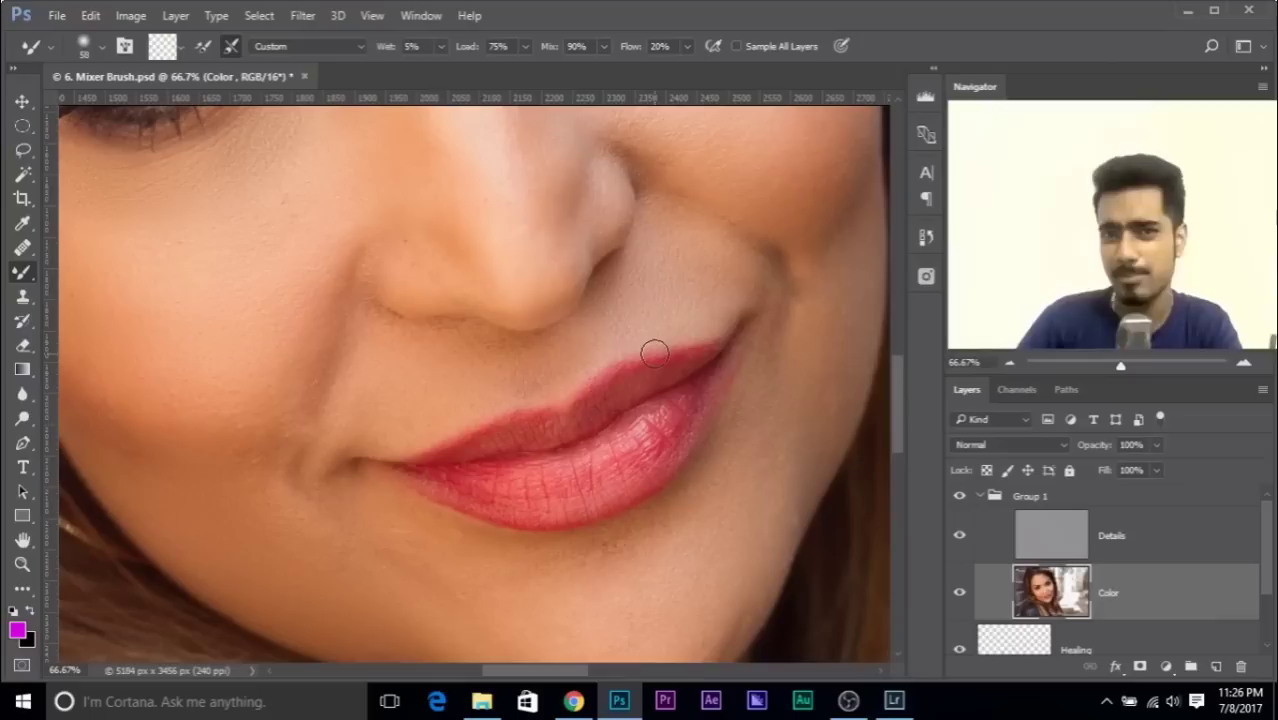
pyautogui.moveTo(654, 353); pyautogui.dragTo(604, 321)
pyautogui.press(']')
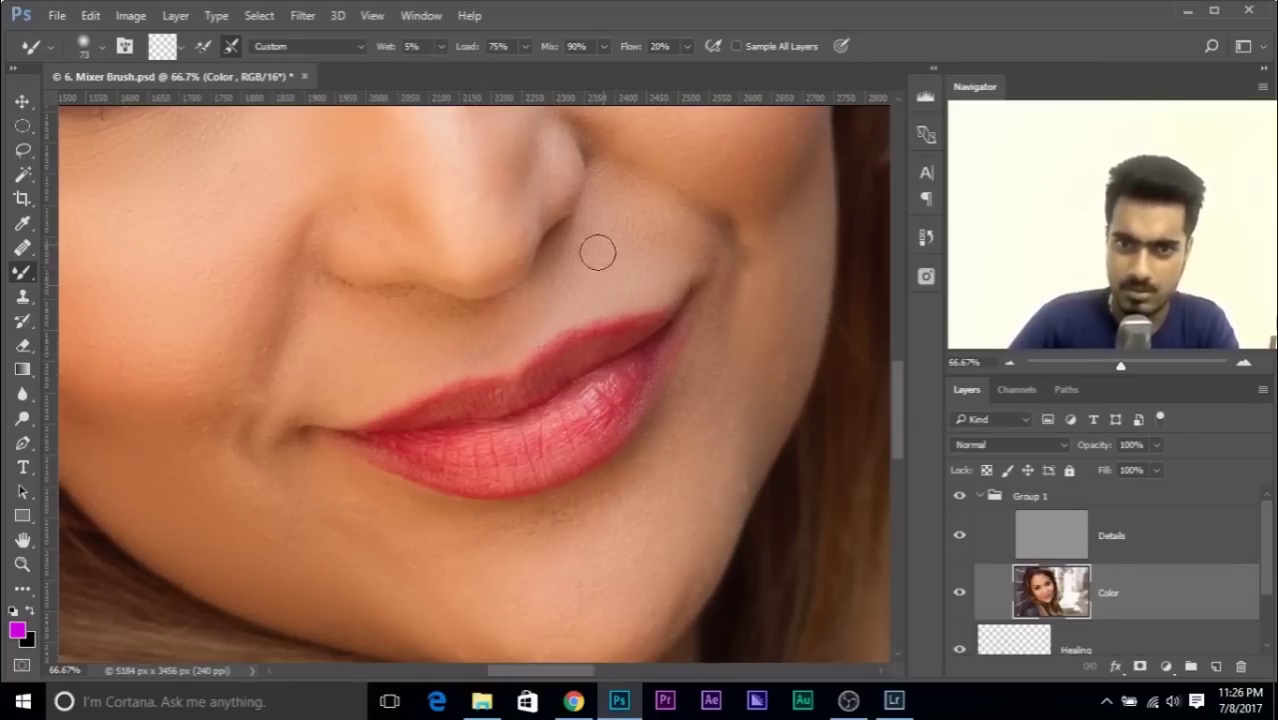
# - Blend the skin below the lips and across the chin, enlarging the Mixer Brush to 112 px
pyautogui.scroll(-1, 576, 354)
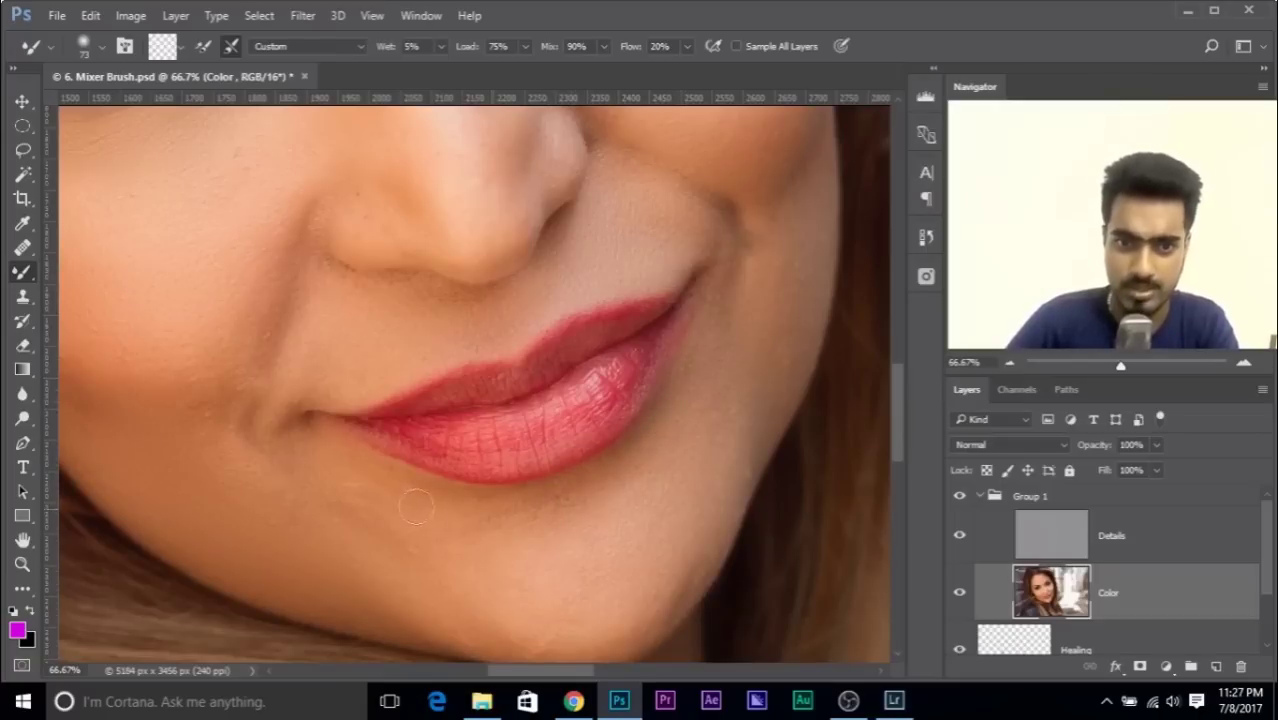
pyautogui.hscroll(5, 395, 489)
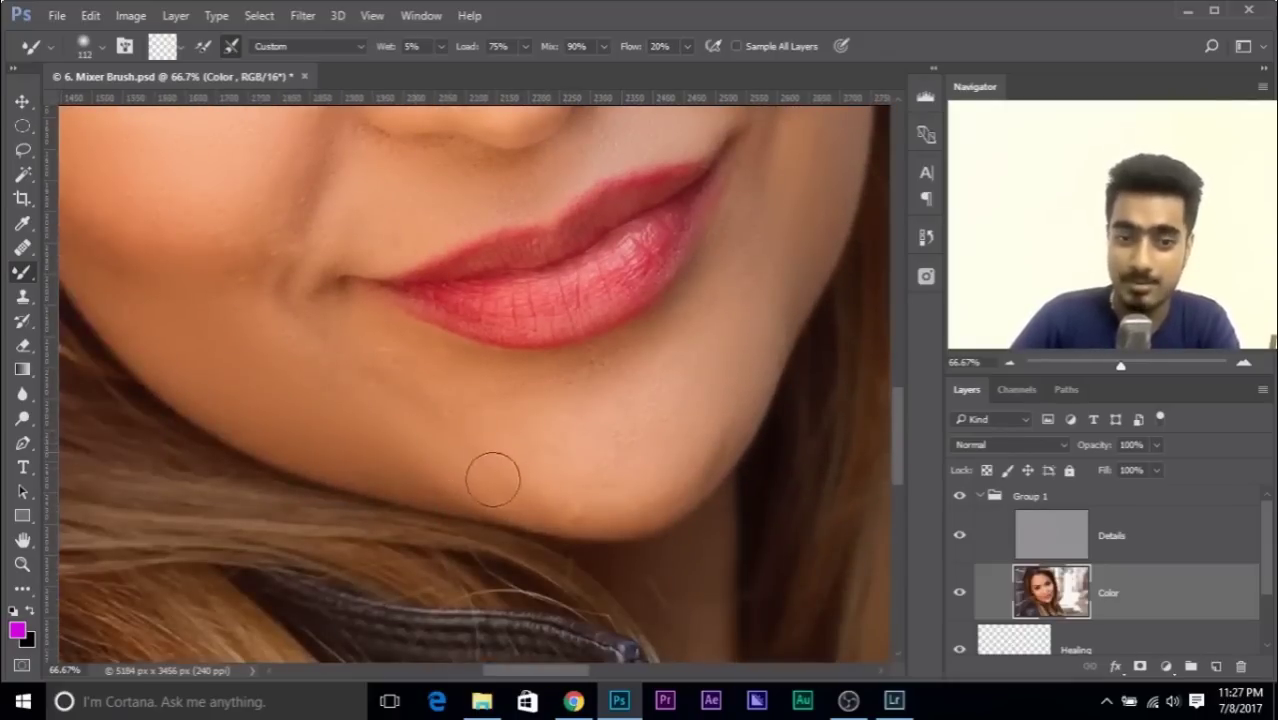
pyautogui.moveTo(668, 294); pyautogui.dragTo(696, 402)
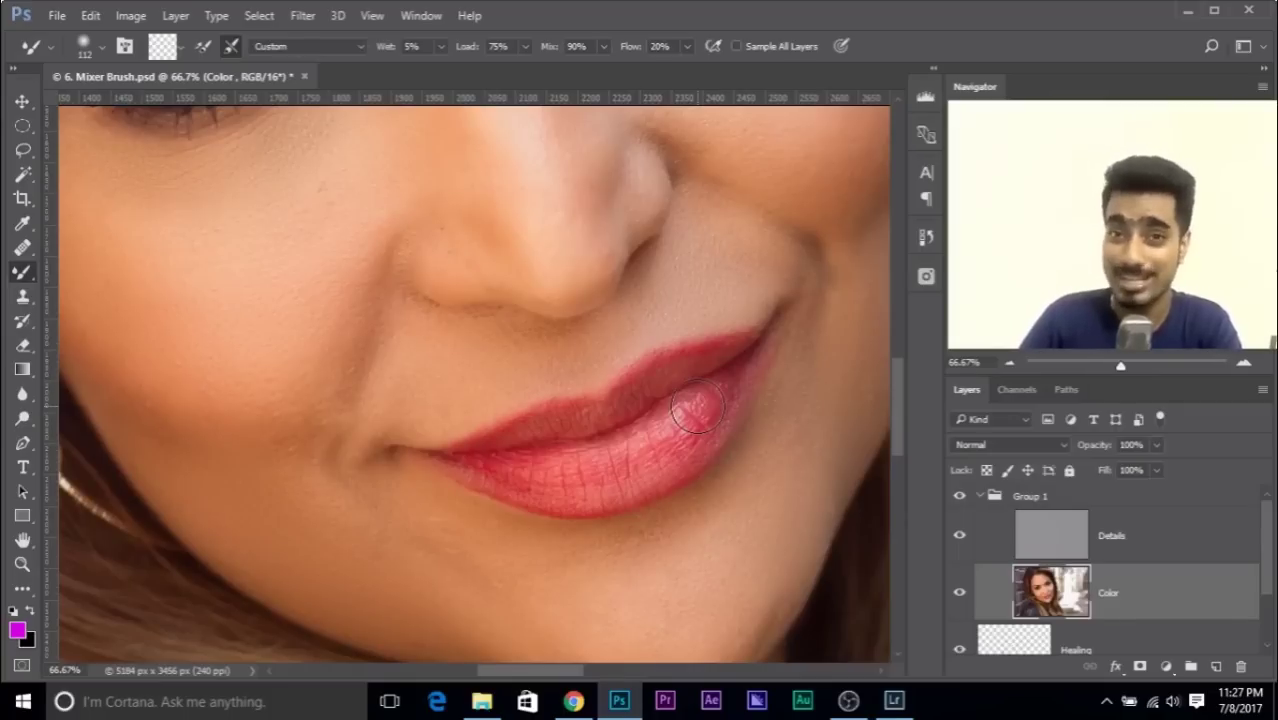
pyautogui.moveTo(696, 402); pyautogui.dragTo(649, 550)
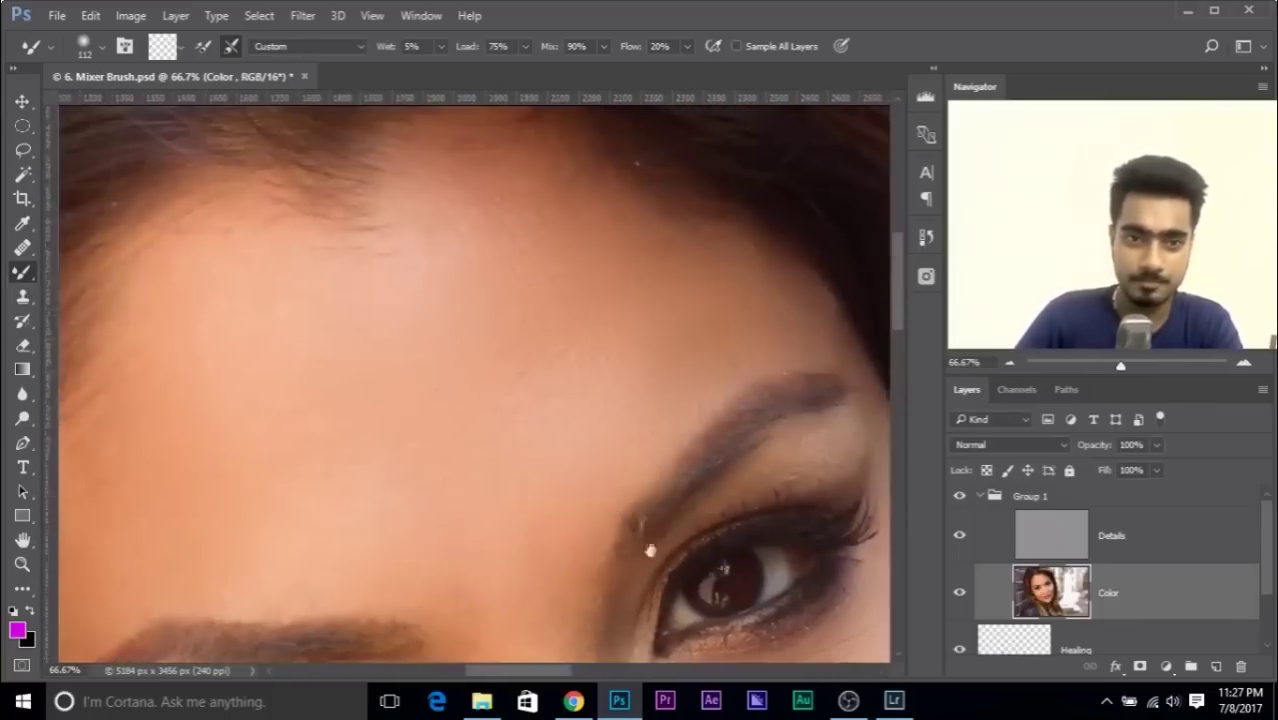
# - Blend the skin between the inner eye corner and the nose bridge with the Mixer Brush, reducing its size to 76 px
pyautogui.moveTo(386, 344); pyautogui.dragTo(423, 323)
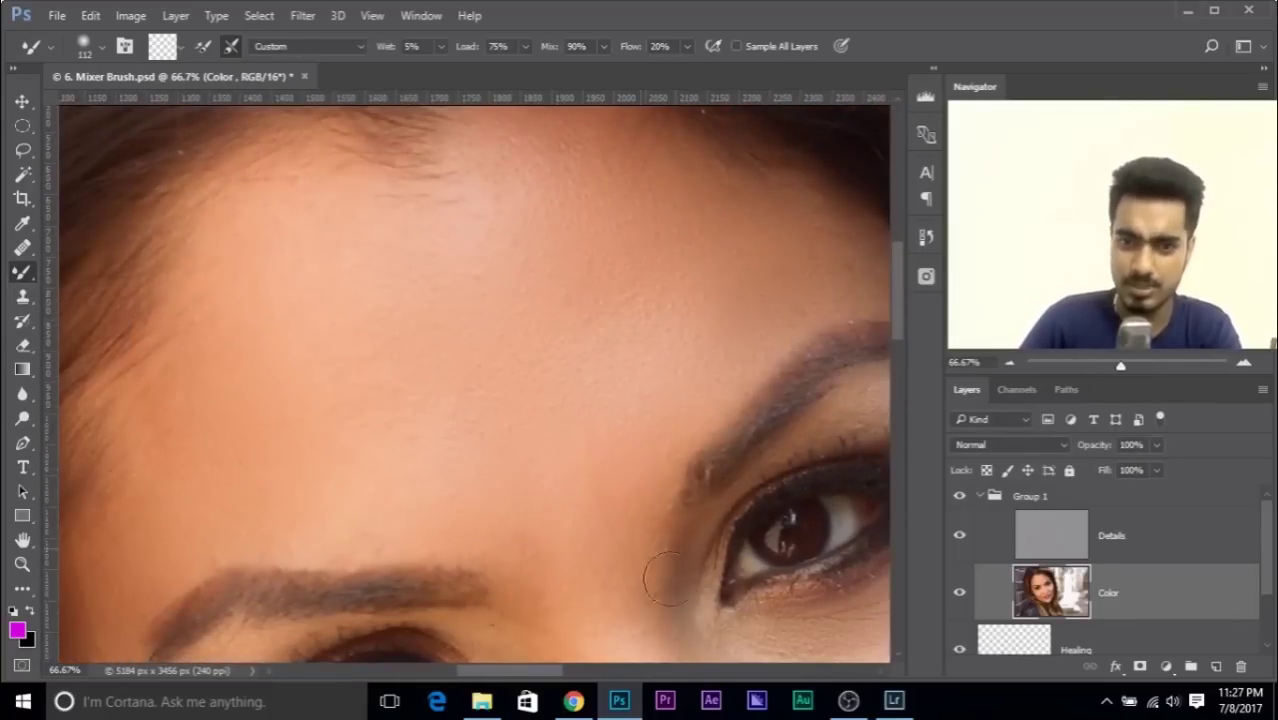
pyautogui.moveTo(561, 629); pyautogui.dragTo(491, 274)
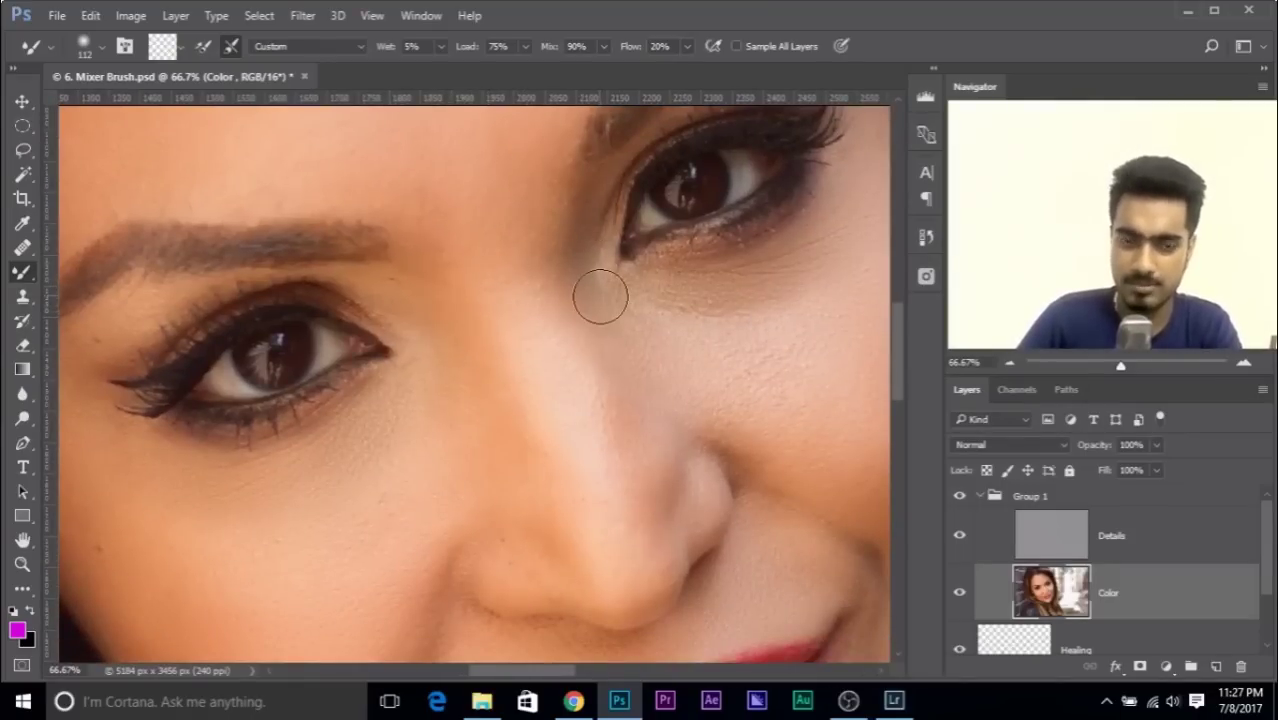
pyautogui.moveTo(599, 297); pyautogui.dragTo(577, 300)
pyautogui.moveTo(579, 214)
pyautogui.mouseDown()
pyautogui.moveTo(585, 200)
pyautogui.moveTo(579, 248)
pyautogui.moveTo(582, 196)
pyautogui.mouseUp()
# - Compare the retouched portrait with Group 1 hidden and shown, at full view and closer on the face
pyautogui.hotkey('ctrl', '-')
pyautogui.hotkey('ctrl', '-')
pyautogui.hotkey('ctrl', '-')
pyautogui.hotkey('ctrl', '-')
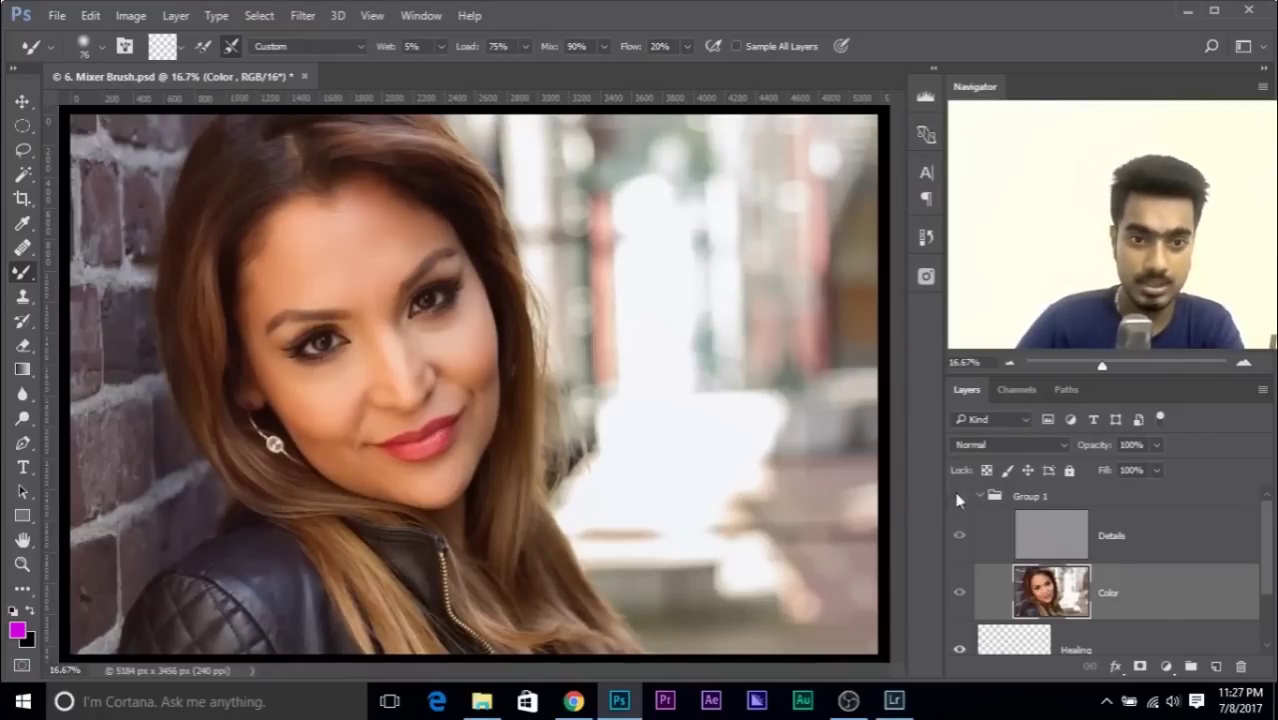
pyautogui.hotkey('ctrl', '+')
pyautogui.hotkey('ctrl', '+')
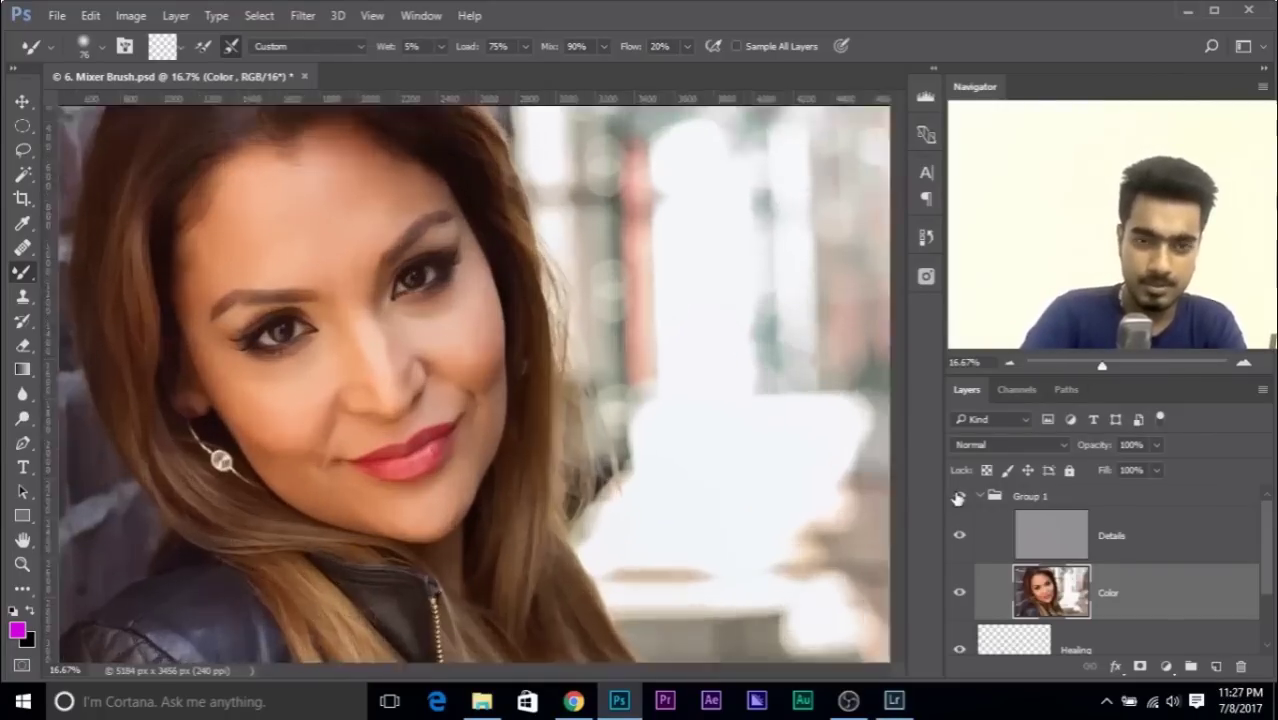
pyautogui.moveTo(526, 398); pyautogui.dragTo(578, 416)
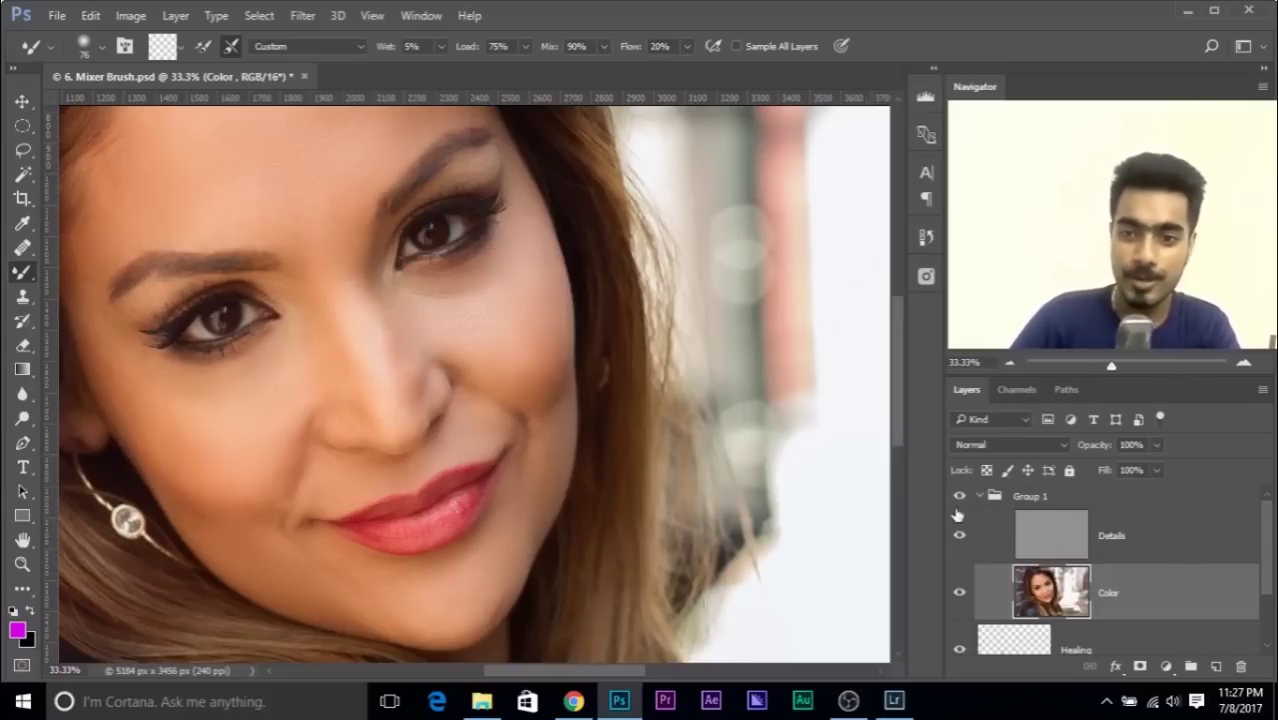
# - Close 6. Mixer Brush.psd without saving and open 7.Color Correcting.psd from the FB LIVE July 8 folder, declining the new library offer
pyautogui.click(305, 77)
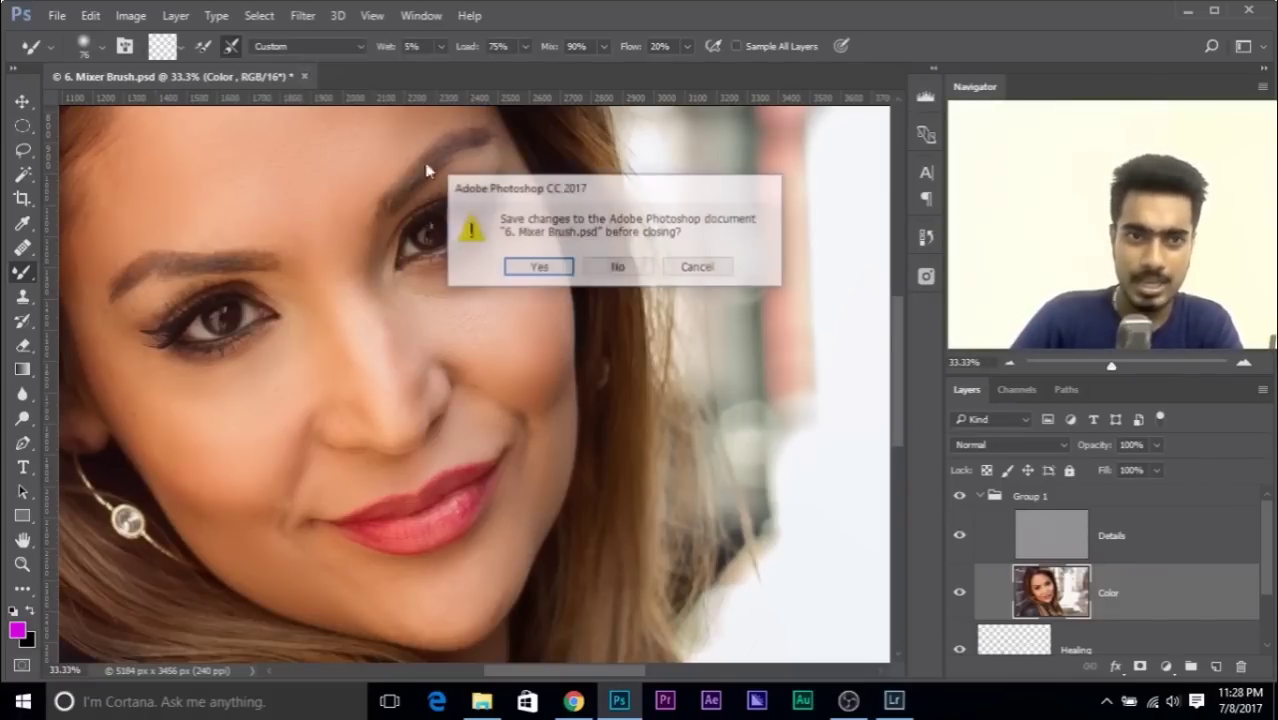
pyautogui.click(618, 268)
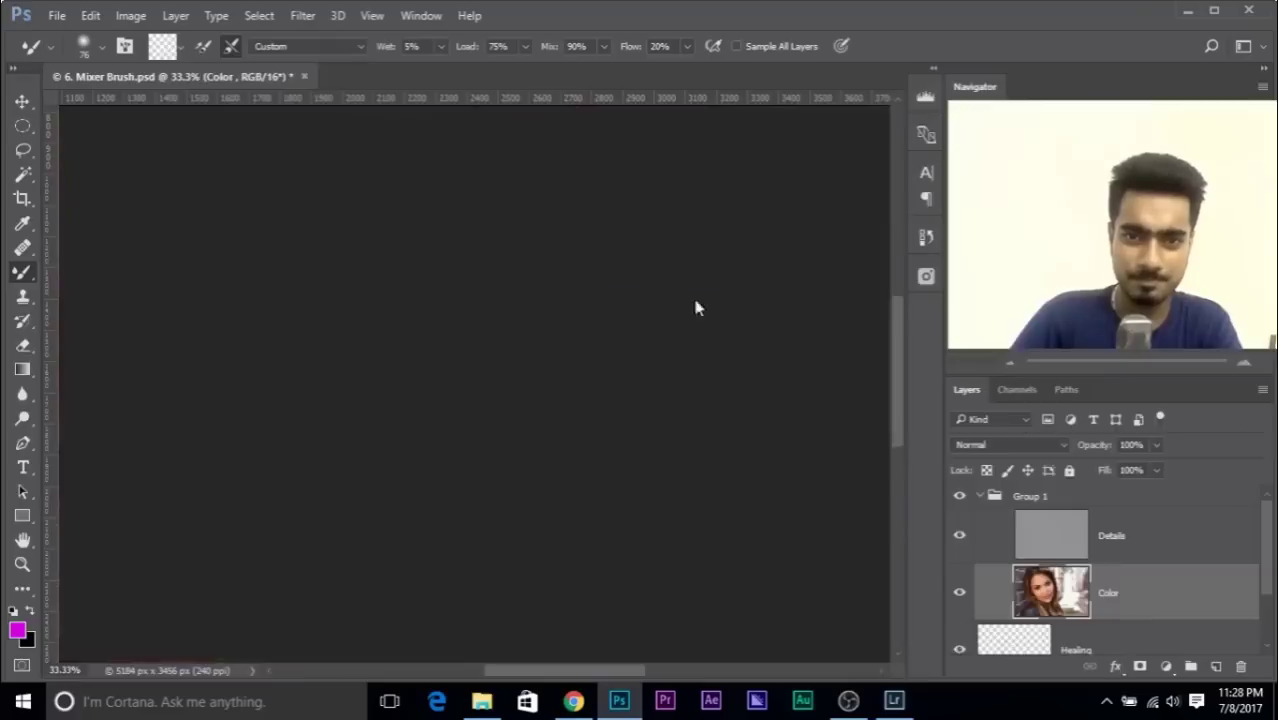
pyautogui.click(1187, 12)
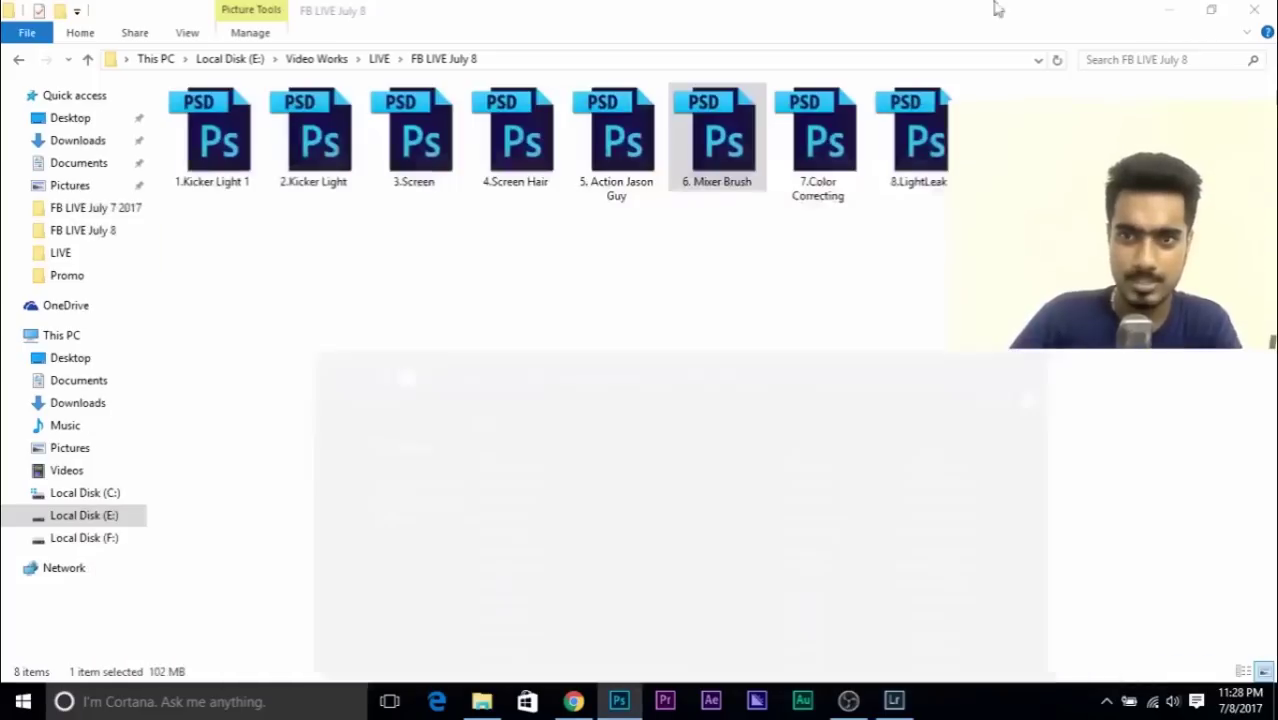
pyautogui.click(816, 171)
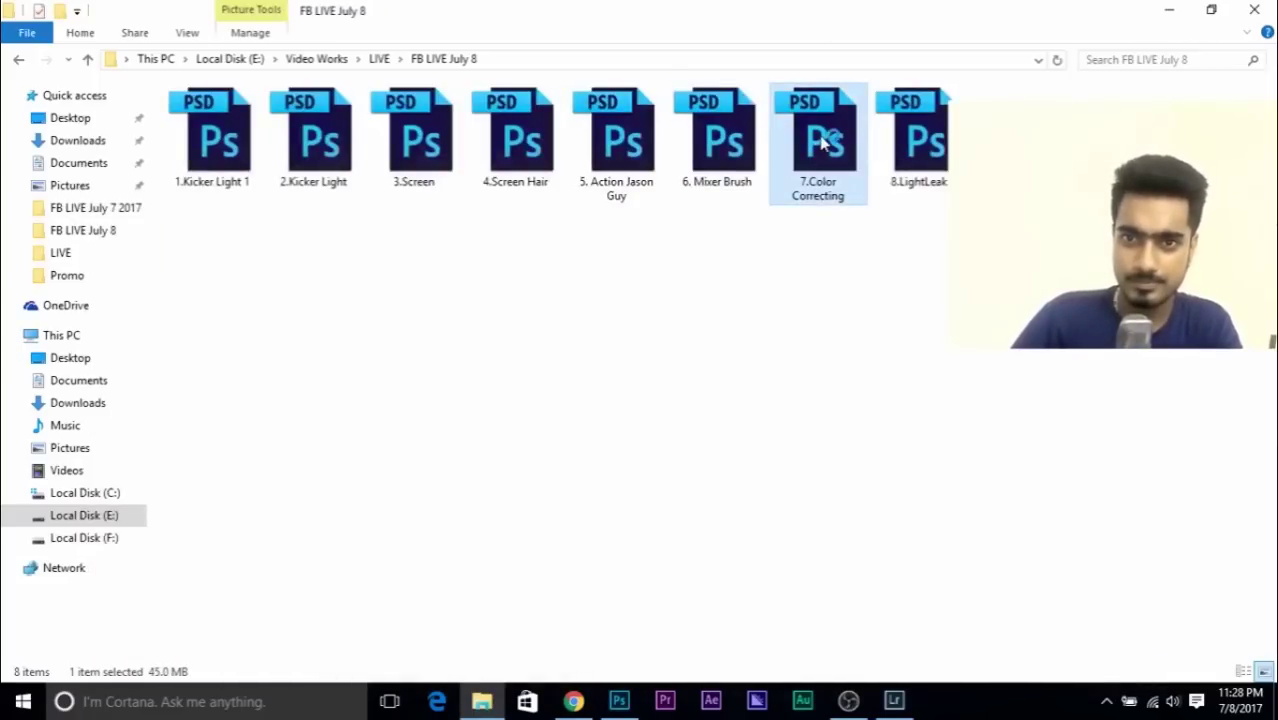
pyautogui.doubleClick(820, 143)
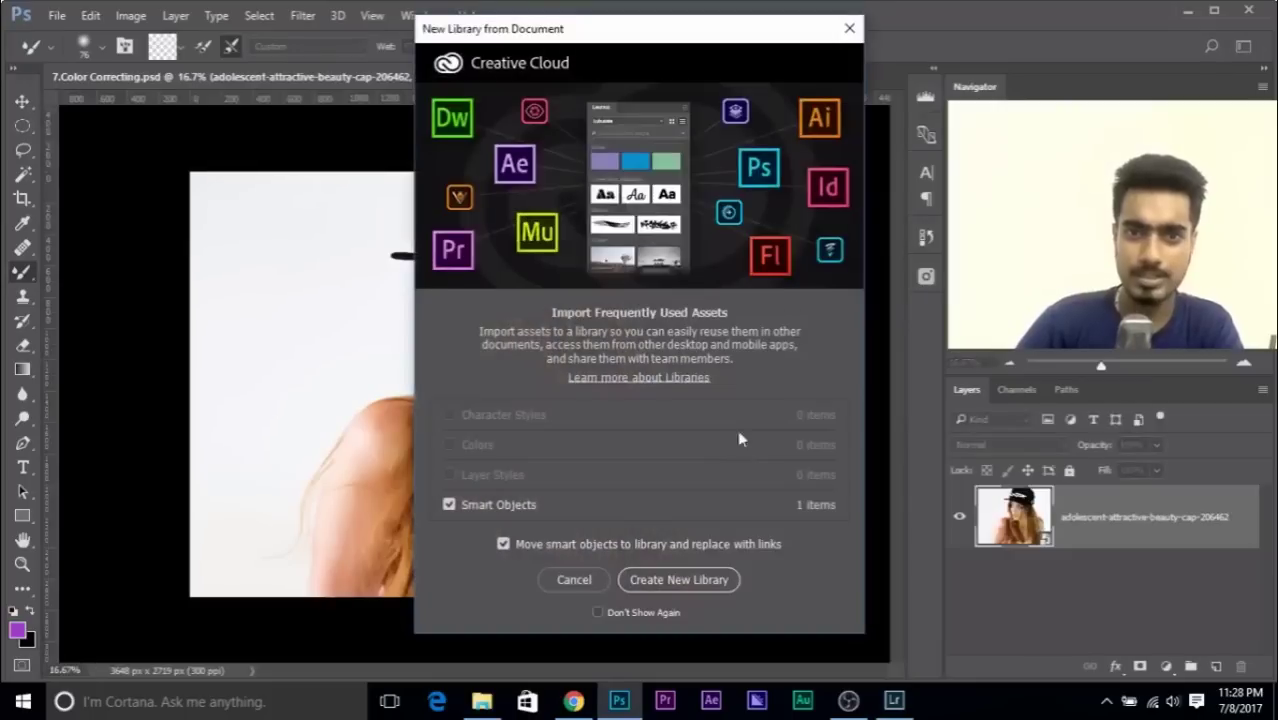
pyautogui.click(849, 28)
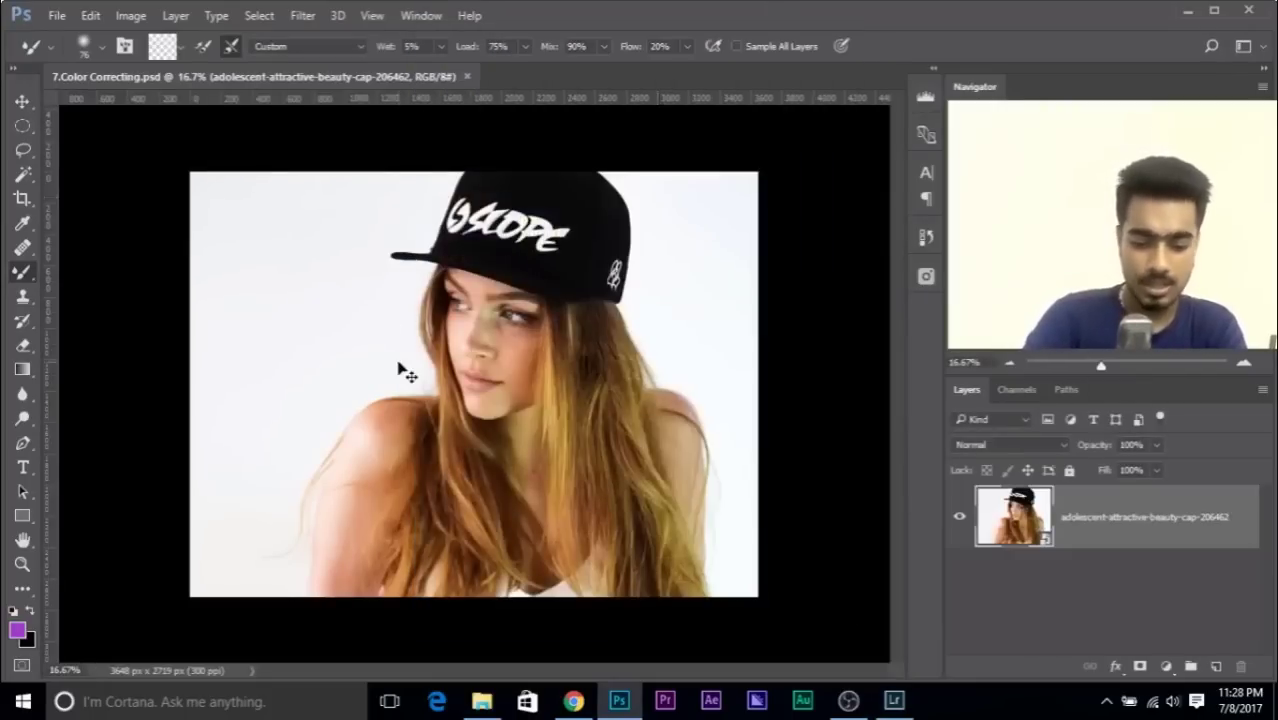
# - Examine the skin colour on the woman's face, neck and shoulders in the portrait
pyautogui.scroll(2, 399, 366)
pyautogui.scroll(-2, 399, 365)
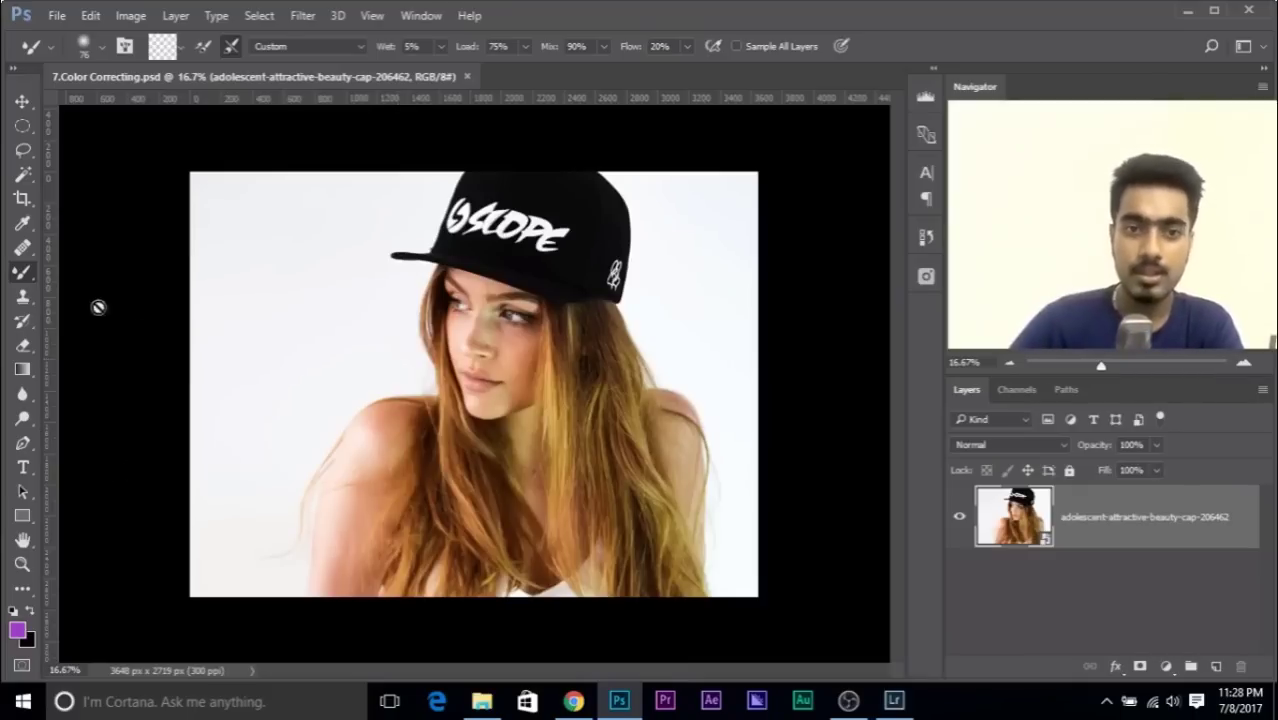
pyautogui.hotkey('ctrl', '+')
pyautogui.hotkey('ctrl', '+')
pyautogui.hotkey('ctrl', '+')
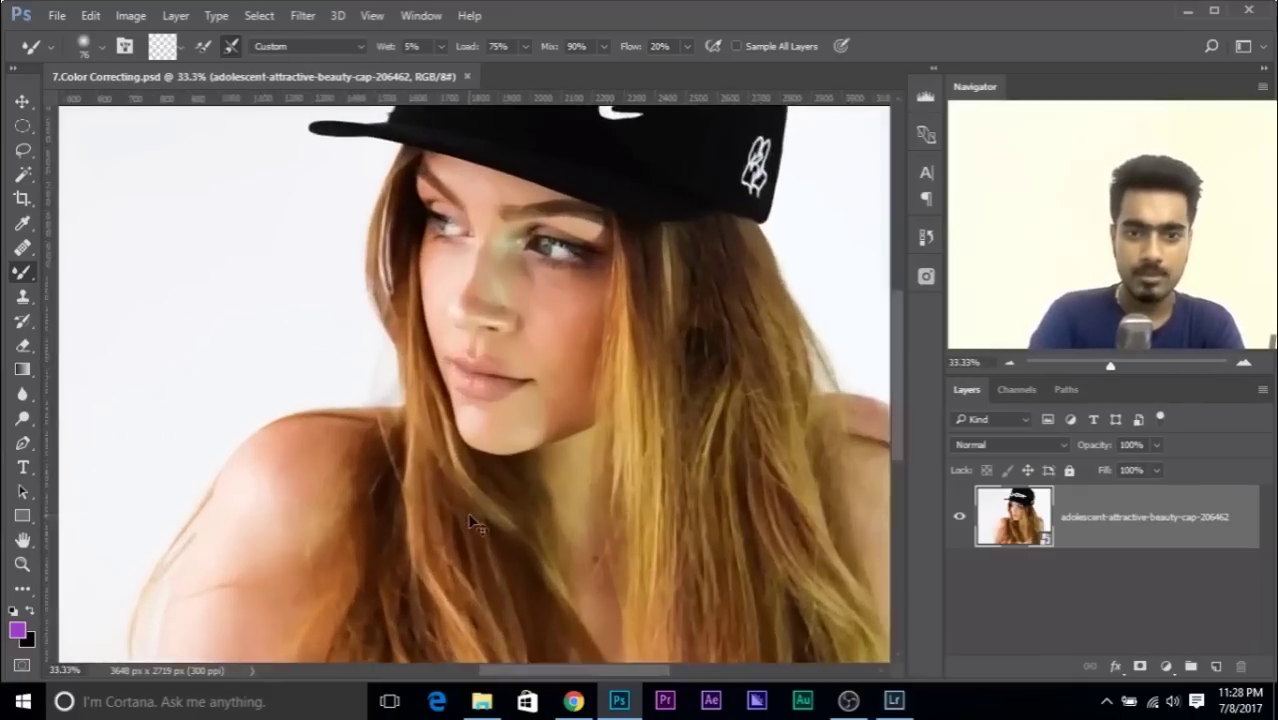
pyautogui.hotkey('ctrl', '-')
pyautogui.hotkey('ctrl', '-')
pyautogui.hotkey('ctrl', '-')
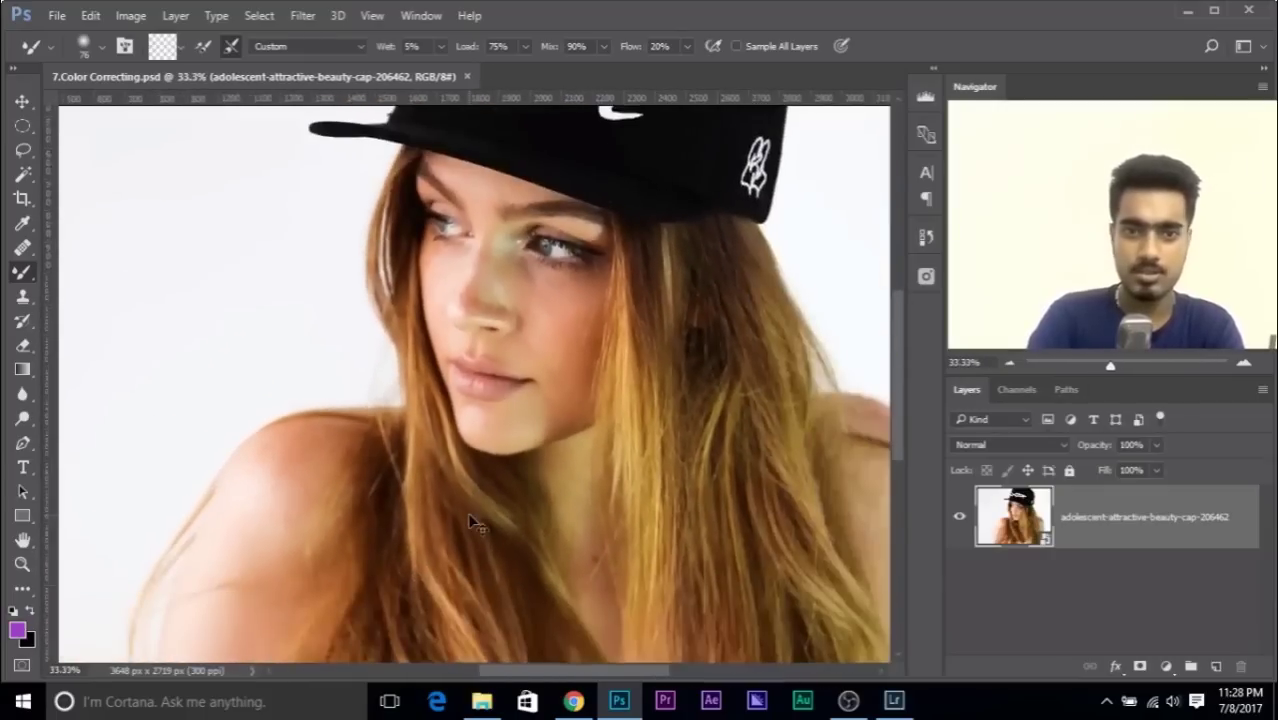
pyautogui.hotkey('ctrl', '-')
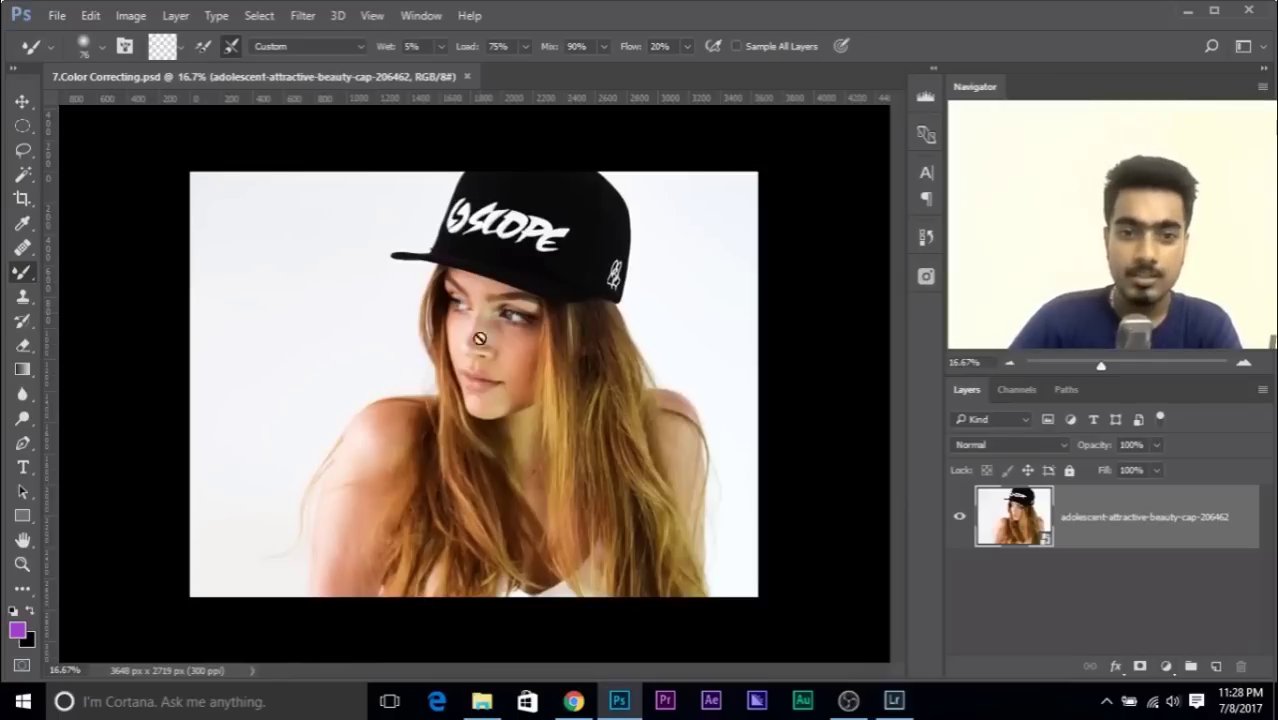
pyautogui.hotkey('ctrl', '+')
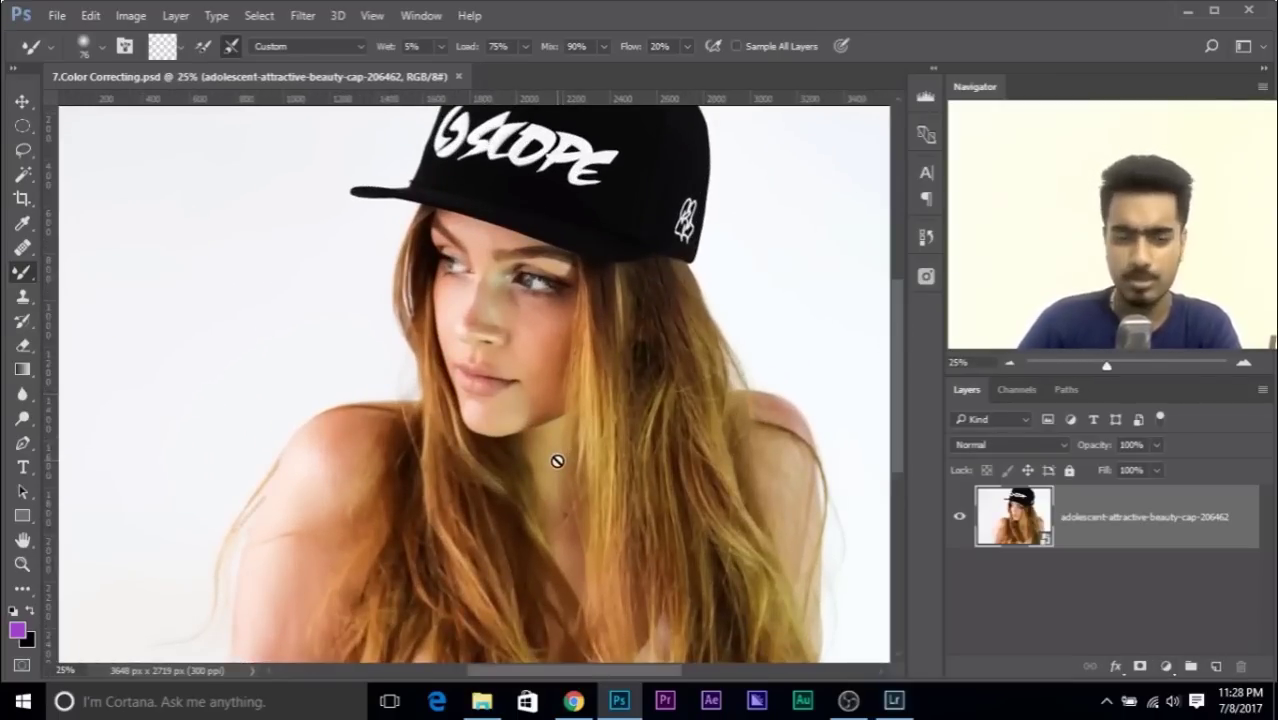
pyautogui.scroll(-1, 480, 350)
pyautogui.hscroll(1, 480, 350)
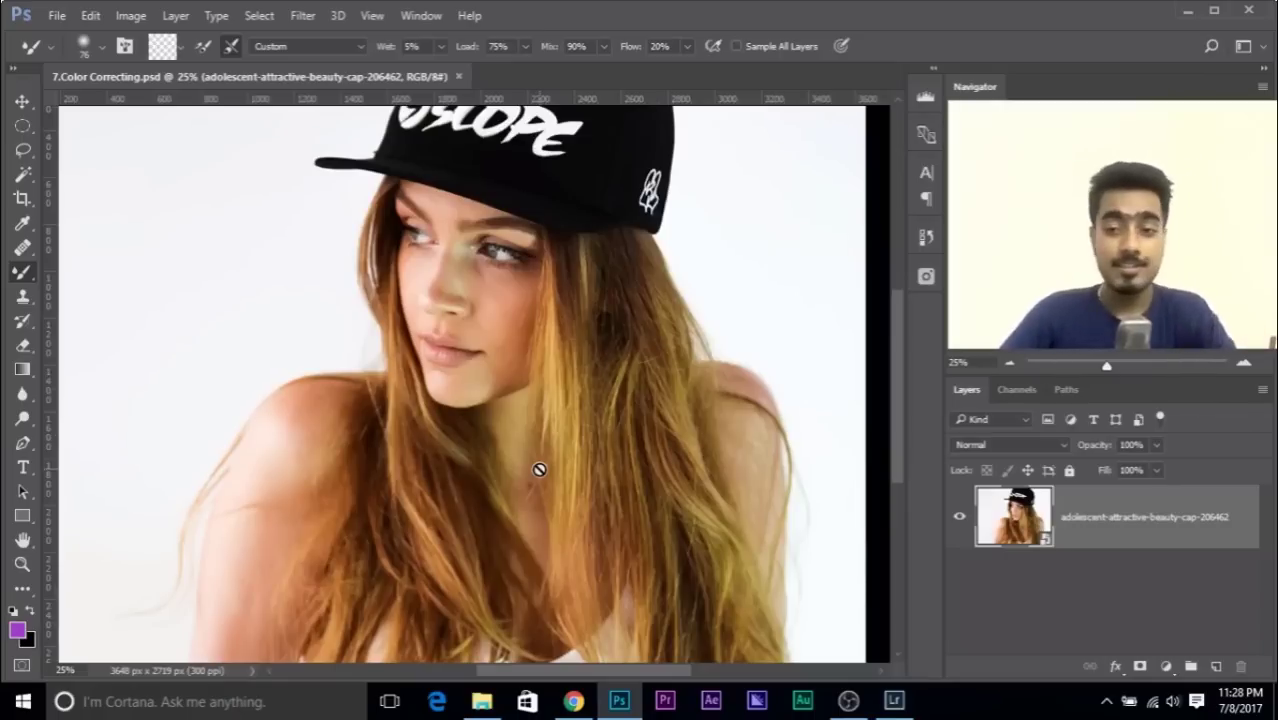
# - Add a Hue/Saturation adjustment layer above the portrait and move its properties aside
pyautogui.click(1170, 666)
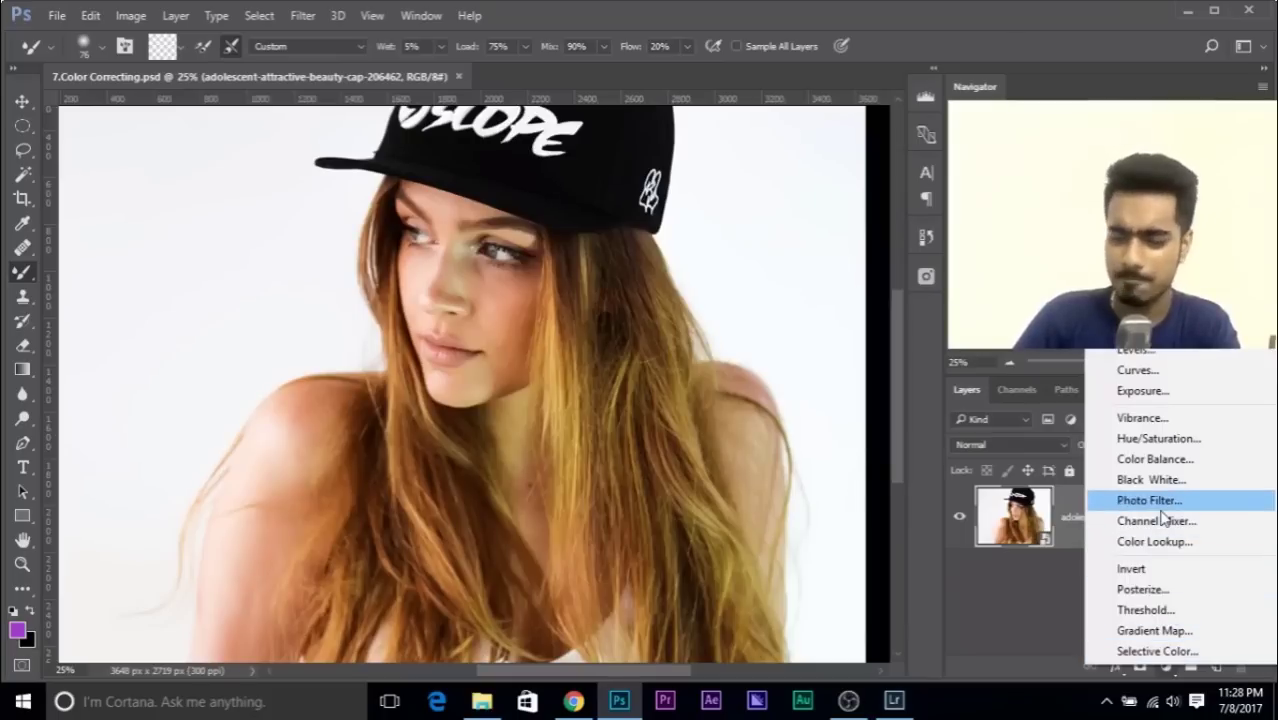
pyautogui.click(1160, 439)
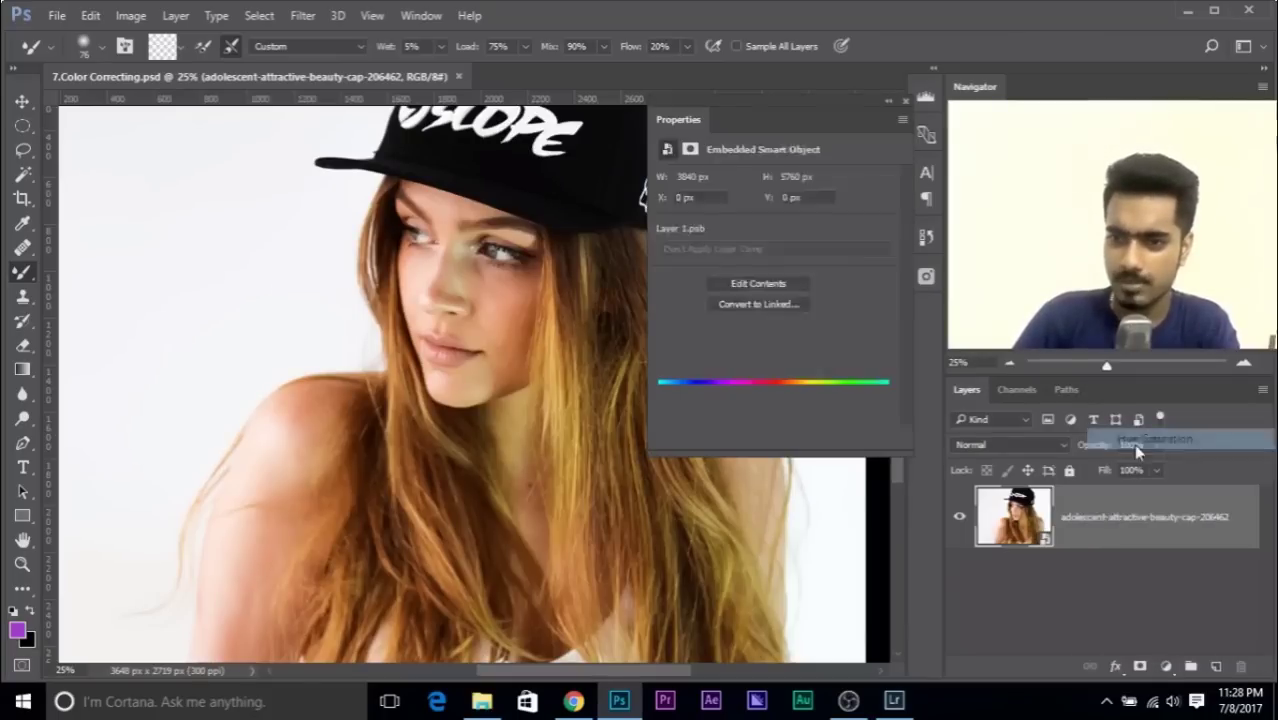
pyautogui.moveTo(665, 119); pyautogui.dragTo(643, 136)
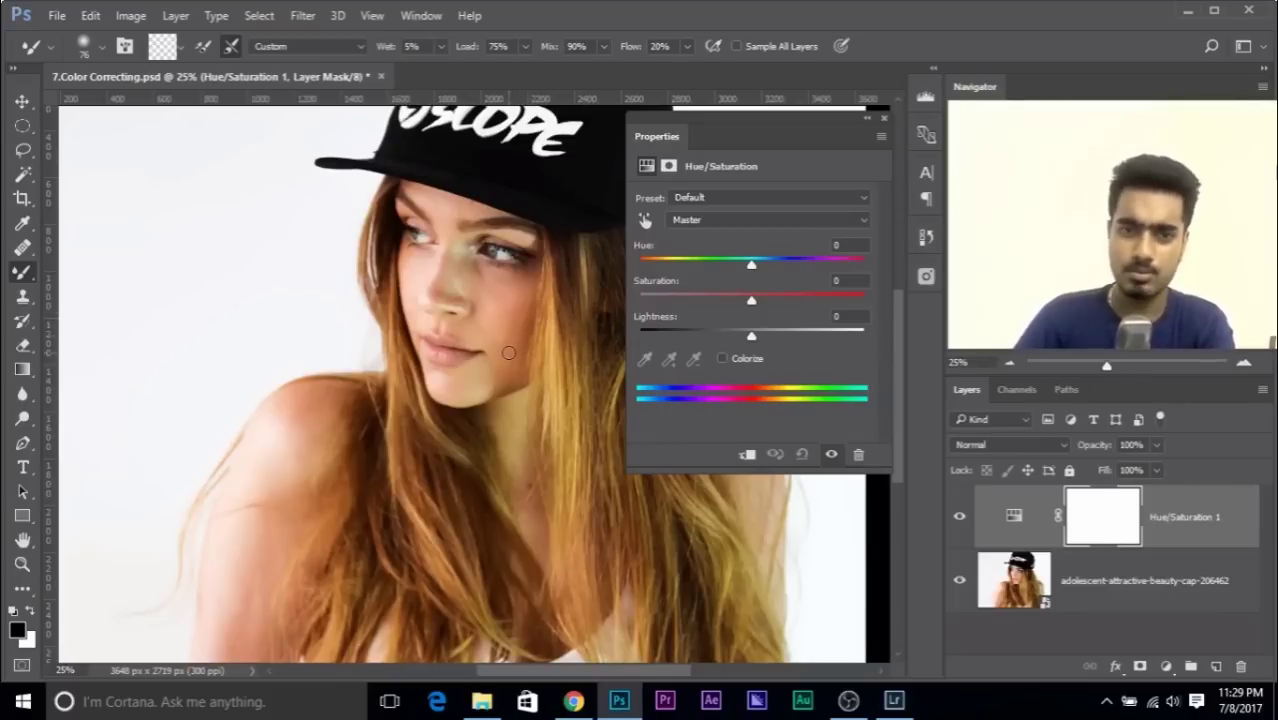
# - Sample the neck skin below the chin with the Hue/Saturation targeted adjustment tool to select the Yellows range
pyautogui.scroll(3, 515, 358)
pyautogui.scroll(-4, 517, 362)
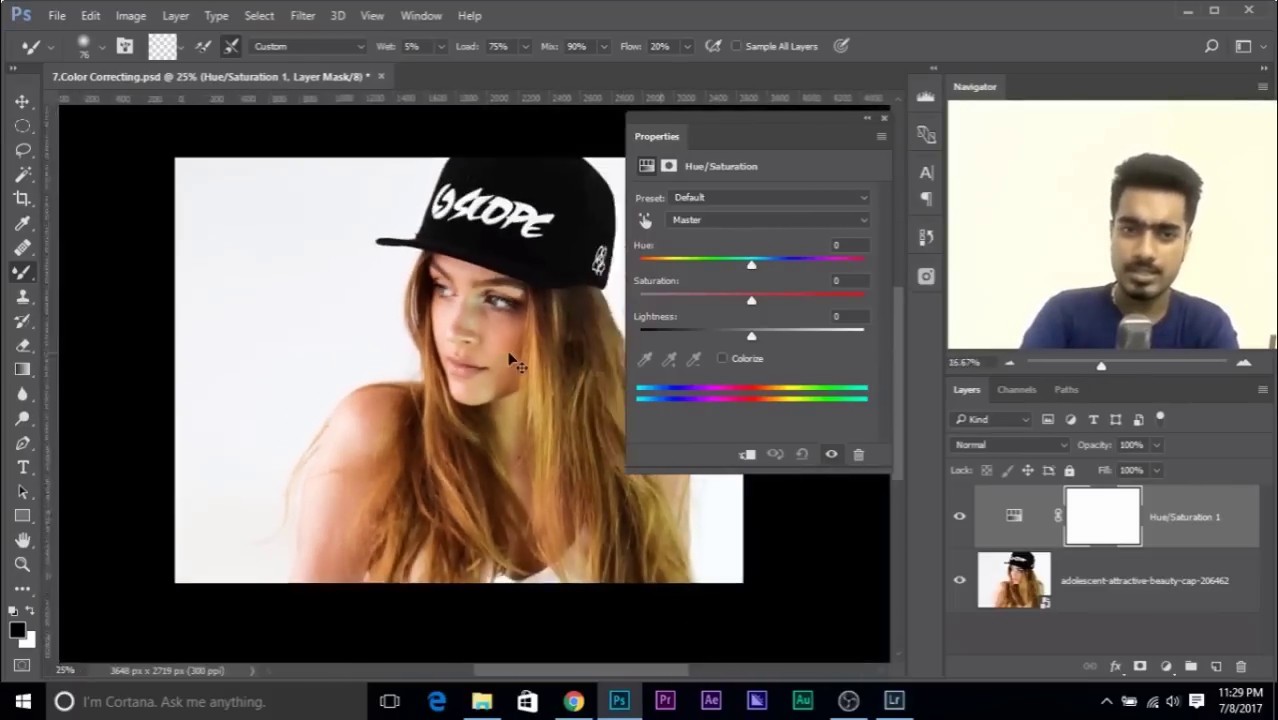
pyautogui.scroll(3, 517, 366)
pyautogui.scroll(1, 515, 362)
pyautogui.moveTo(507, 351); pyautogui.dragTo(264, 290)
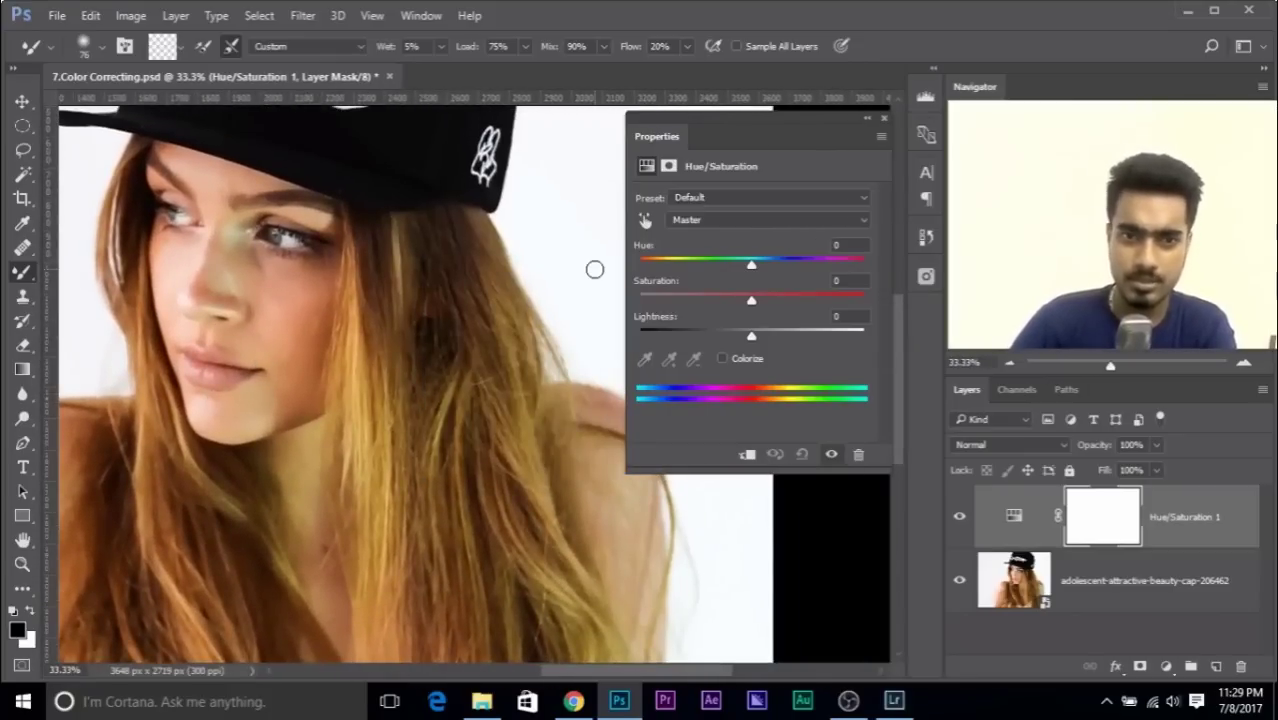
pyautogui.click(644, 221)
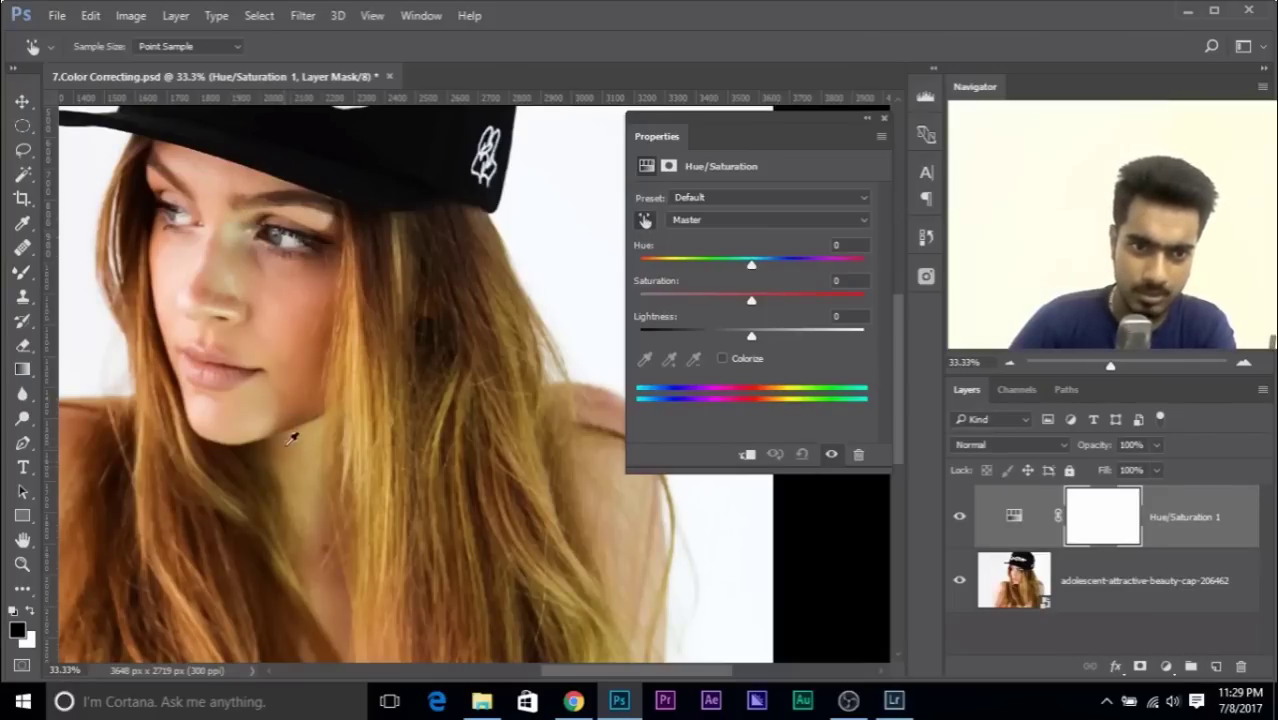
pyautogui.click(287, 474)
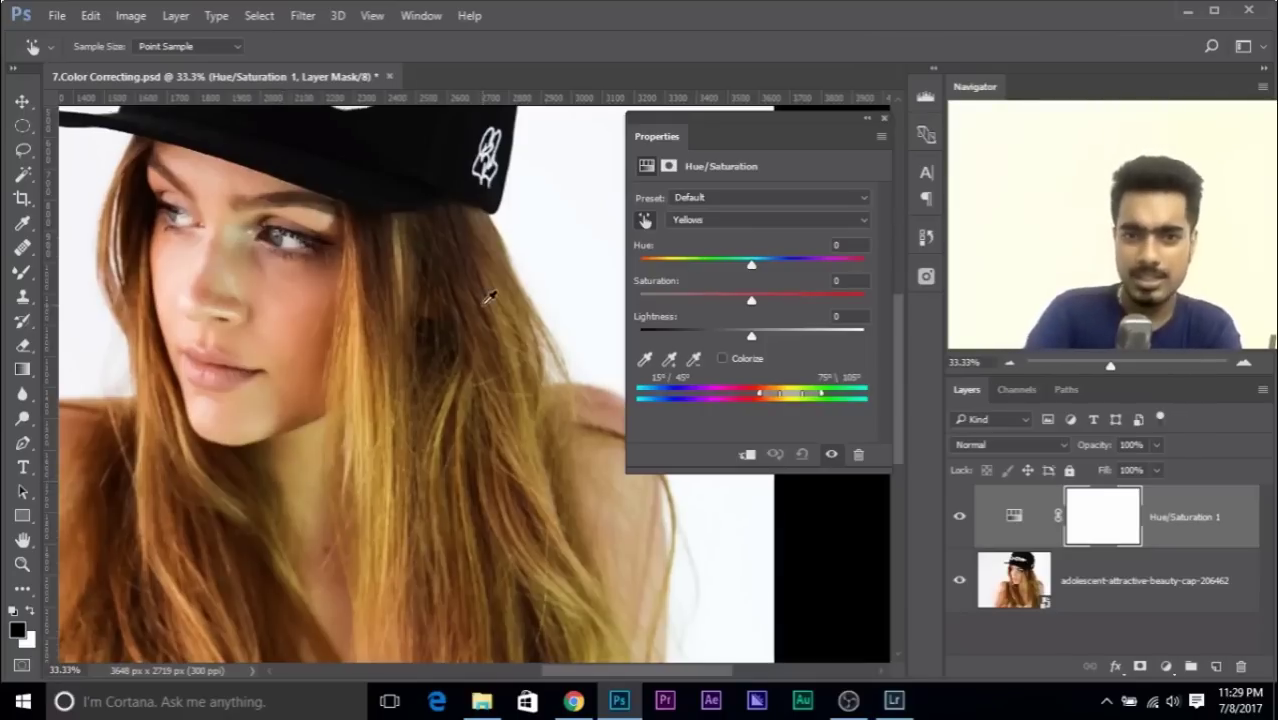
# - Set the Yellows Hue to -180 to expose the affected areas across the face, neck and hair
pyautogui.hotkey('ctrl', '+')
pyautogui.moveTo(251, 271); pyautogui.dragTo(343, 338)
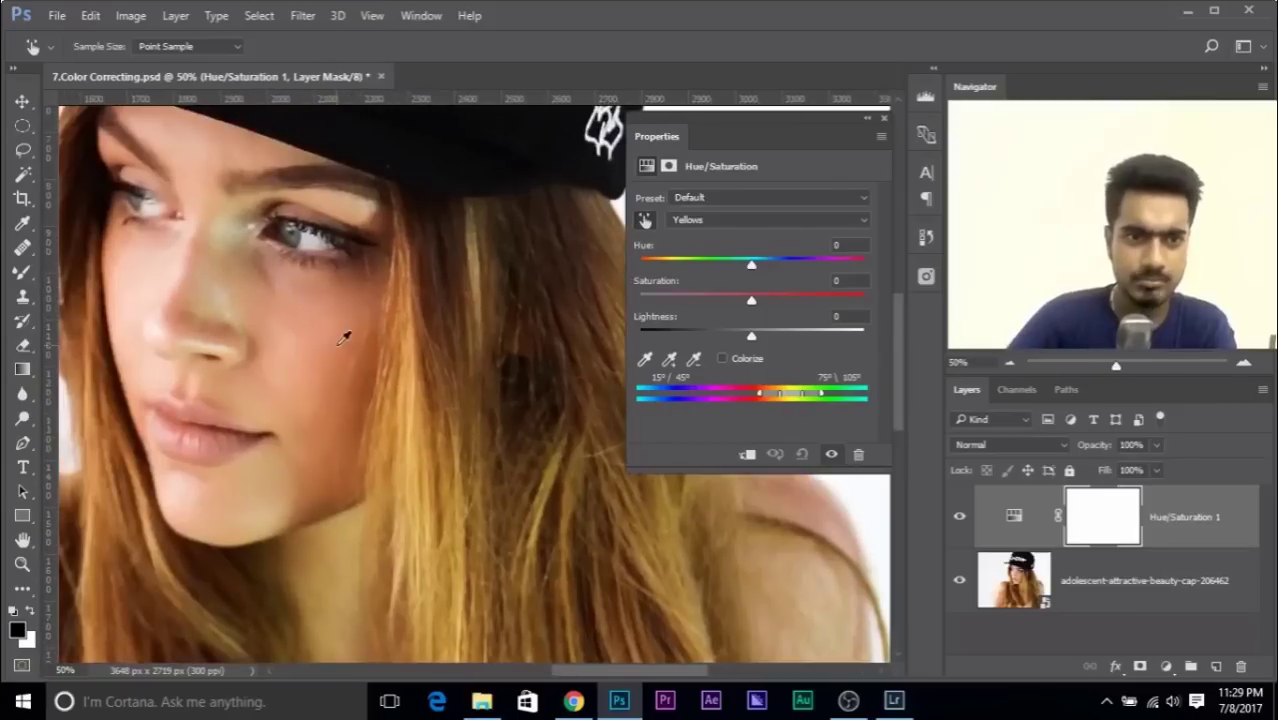
pyautogui.hotkey('ctrl', '+')
pyautogui.moveTo(337, 342); pyautogui.dragTo(456, 340)
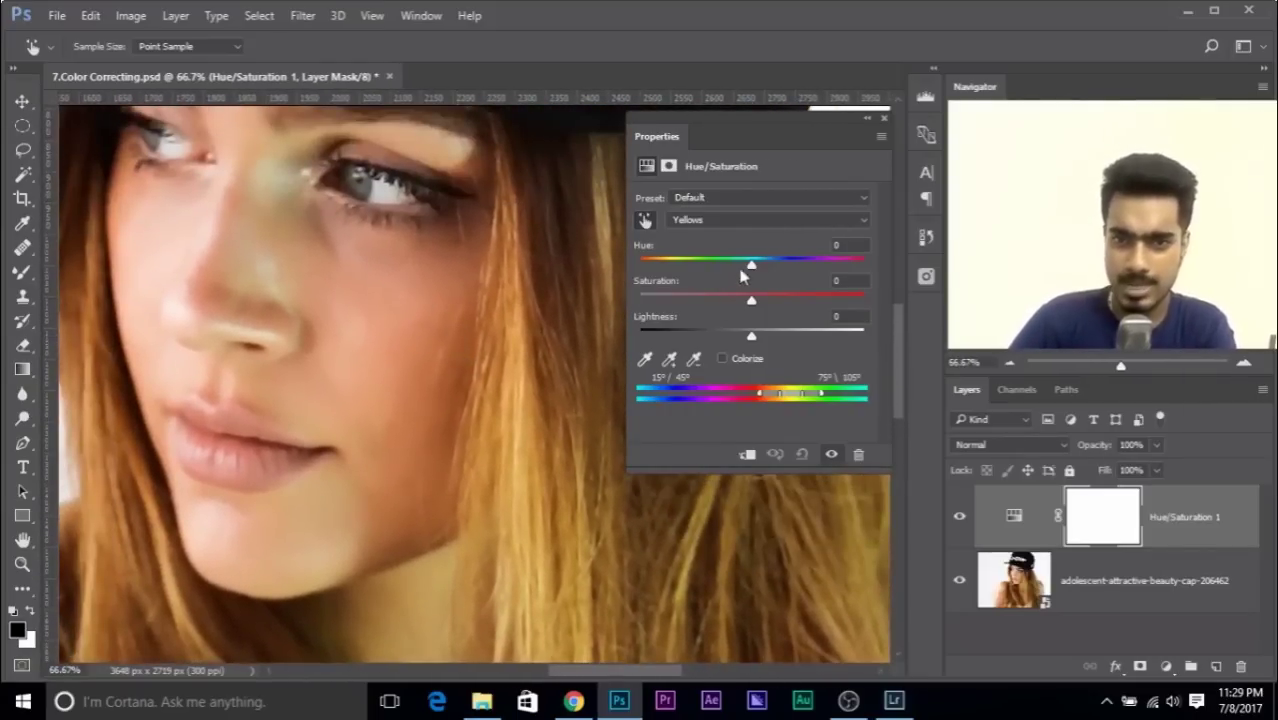
pyautogui.moveTo(751, 266); pyautogui.dragTo(485, 258)
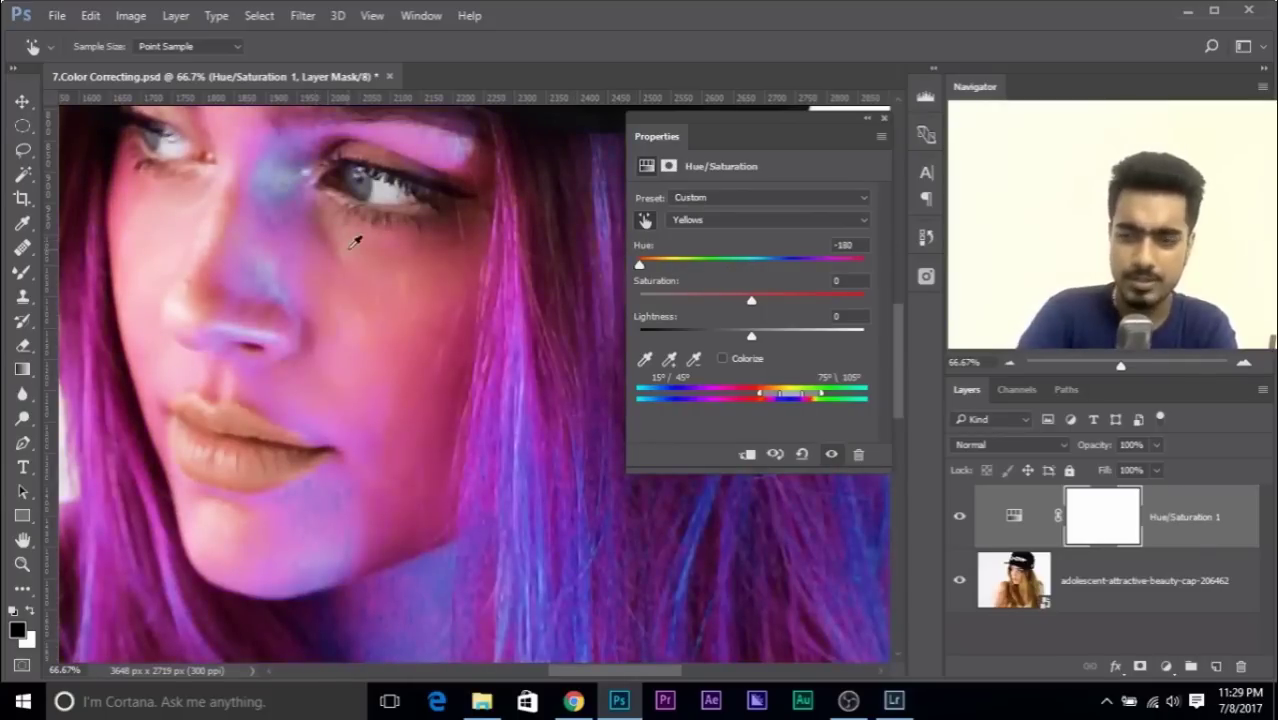
pyautogui.hotkey('ctrl', '-')
pyautogui.hotkey('ctrl', '-')
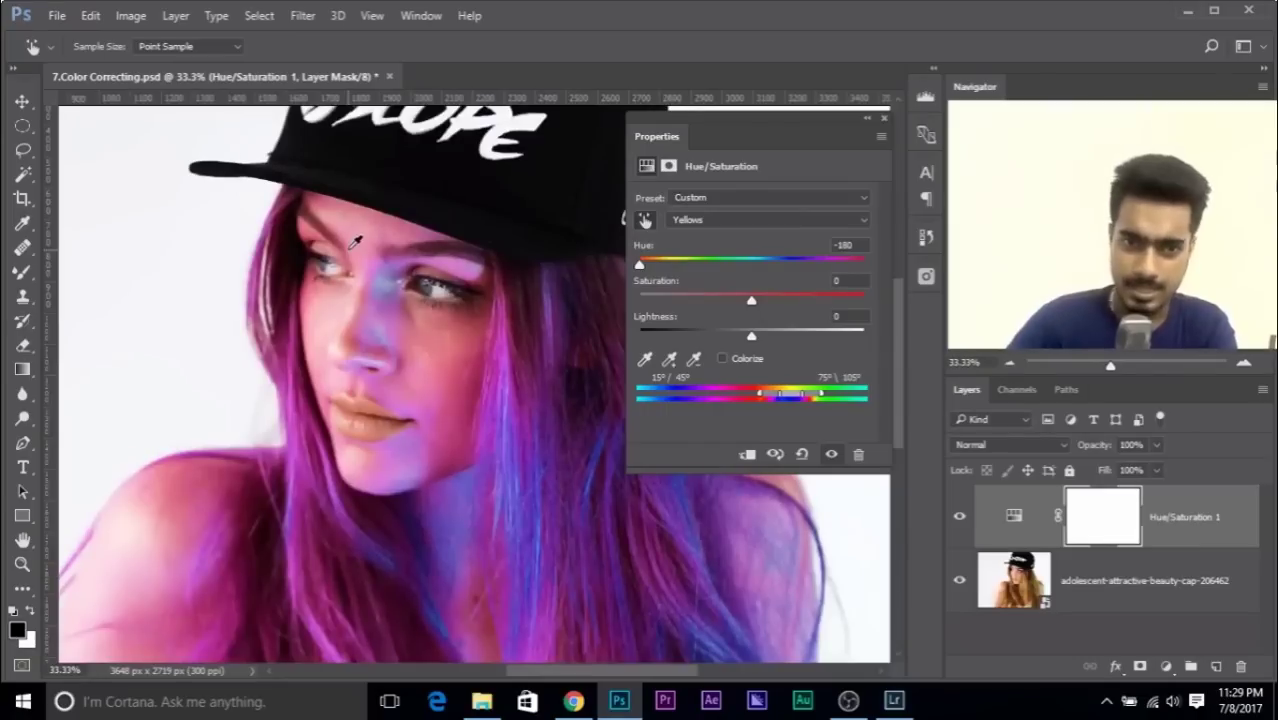
pyautogui.moveTo(355, 242); pyautogui.dragTo(288, 199)
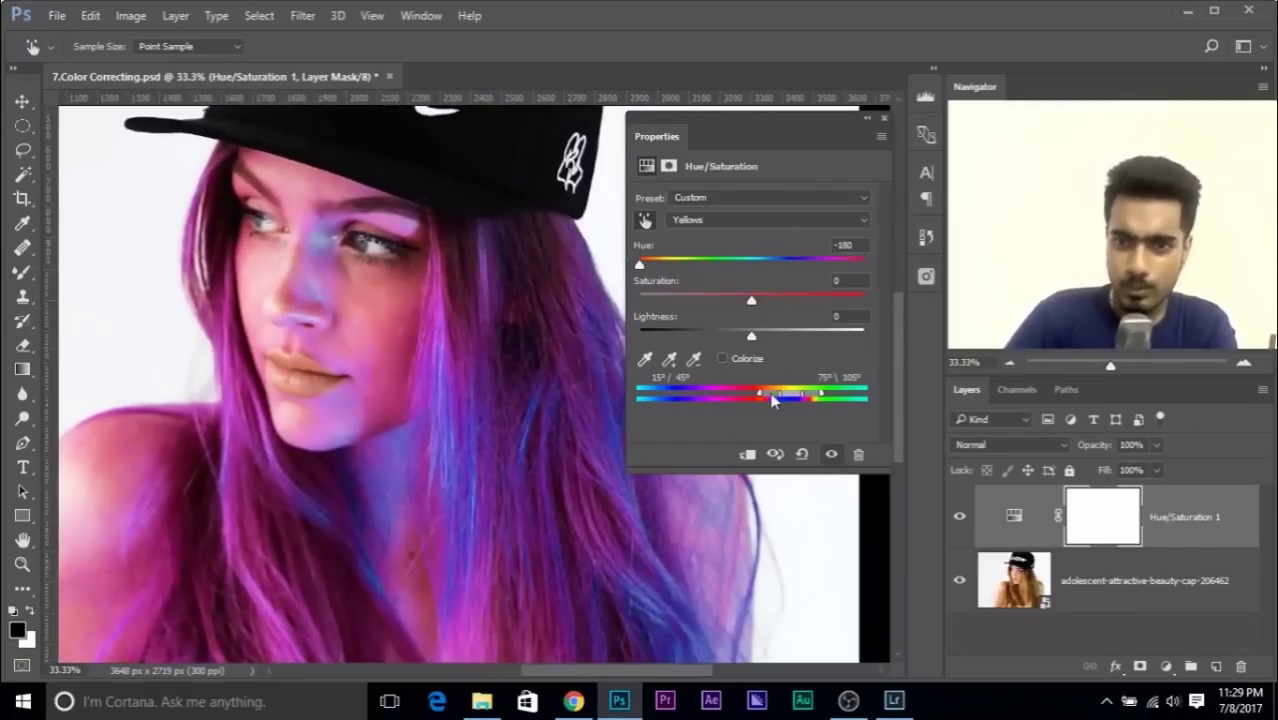
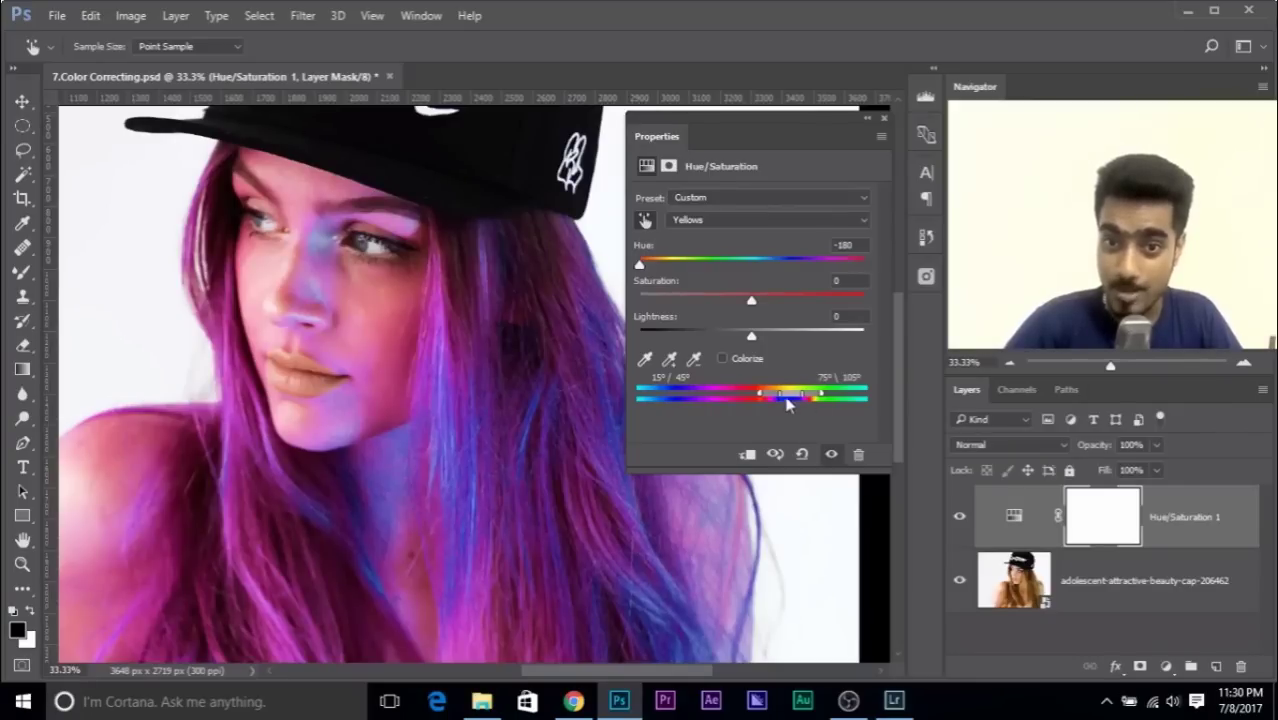
# - Test the Yellows Lightness at -100 and bring it back to +1
pyautogui.moveTo(790, 398); pyautogui.dragTo(795, 398)
pyautogui.moveTo(698, 272); pyautogui.dragTo(600, 262)
pyautogui.moveTo(747, 336); pyautogui.dragTo(640, 336)
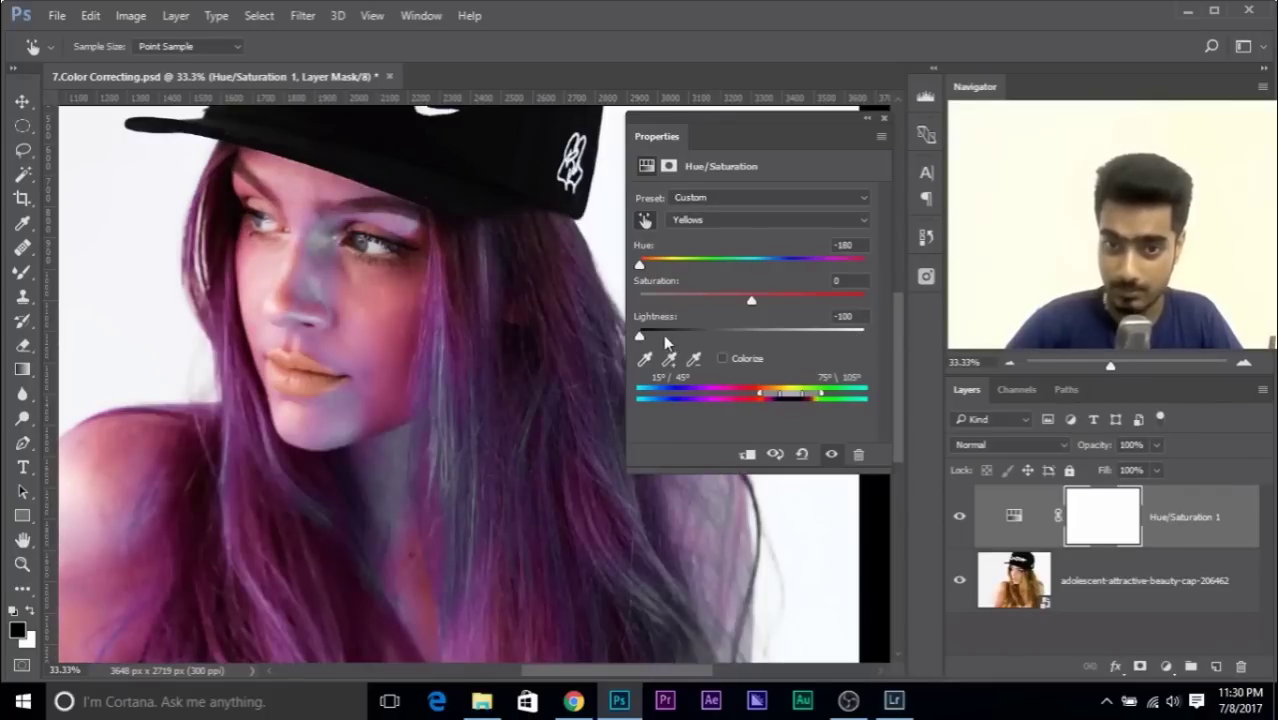
pyautogui.moveTo(670, 337); pyautogui.dragTo(754, 340)
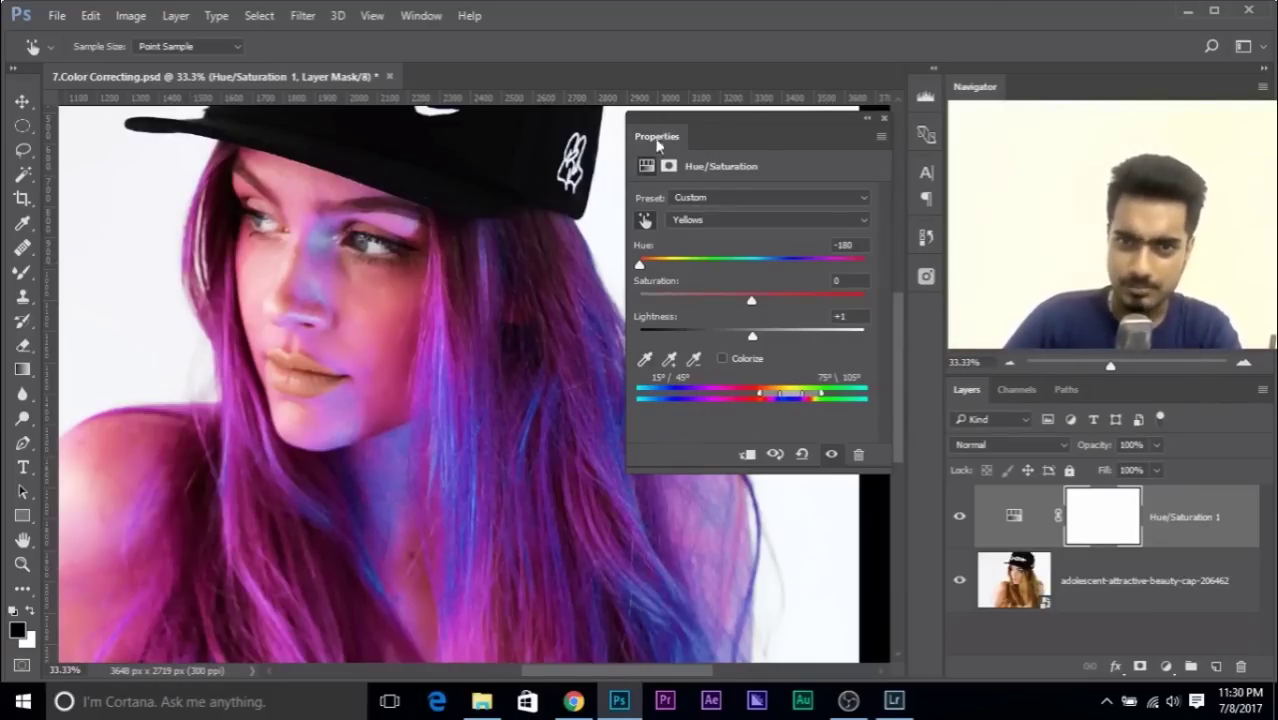
# - Widen the Hue/Saturation properties panel, reduce its height and place it below the face with the colour range sliders in view
pyautogui.moveTo(657, 130); pyautogui.dragTo(570, 381)
pyautogui.moveTo(541, 494); pyautogui.dragTo(16, 494)
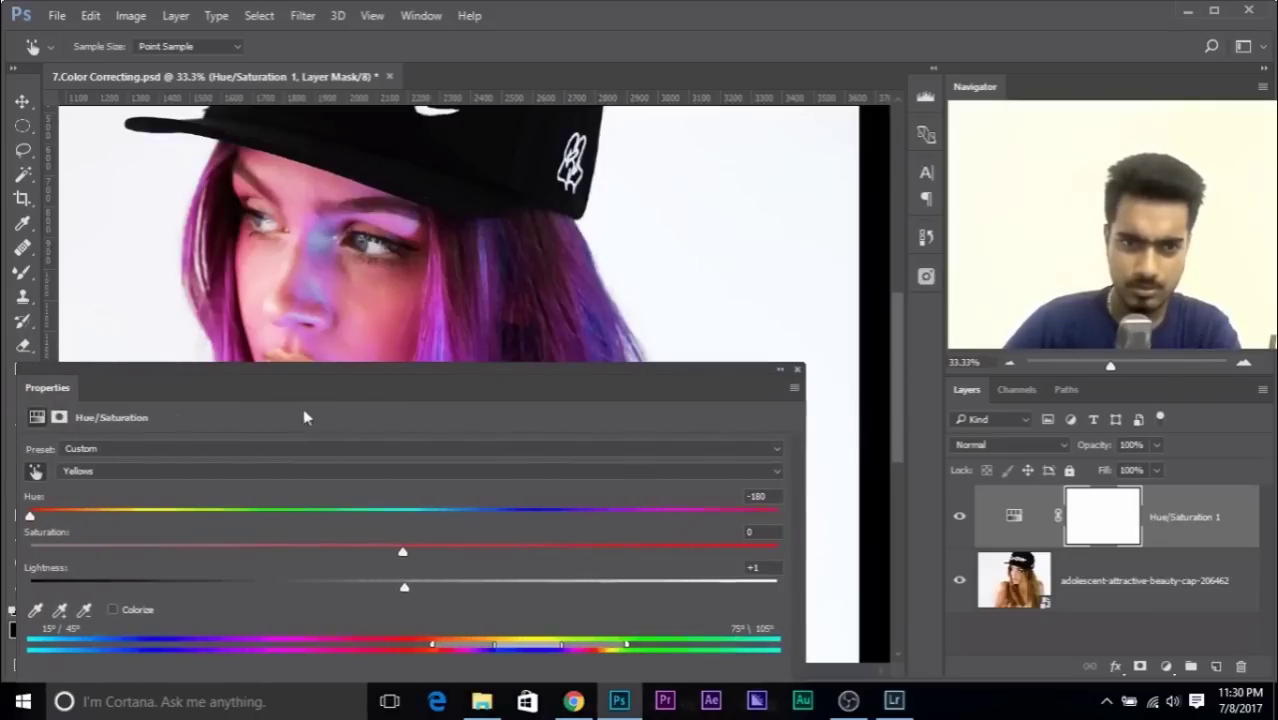
pyautogui.moveTo(334, 379); pyautogui.dragTo(406, 109)
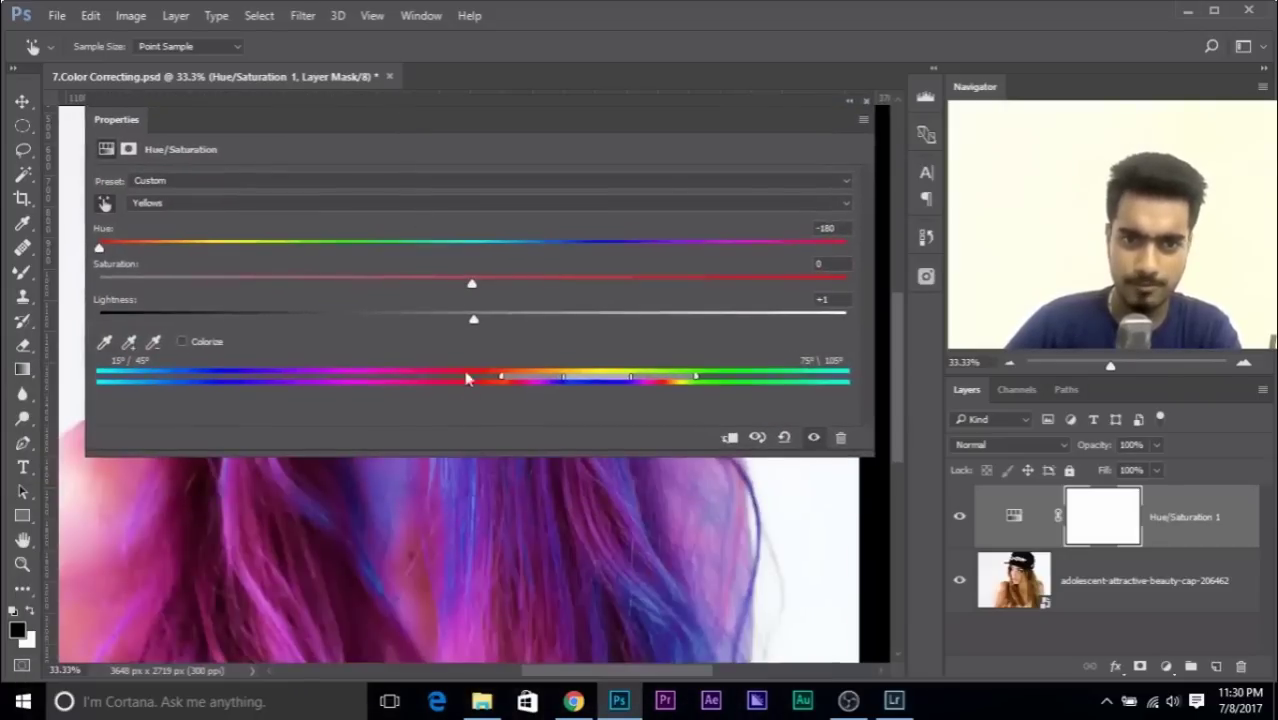
pyautogui.moveTo(471, 451); pyautogui.dragTo(470, 313)
pyautogui.moveTo(458, 115); pyautogui.dragTo(414, 434)
pyautogui.moveTo(816, 568); pyautogui.dragTo(826, 597)
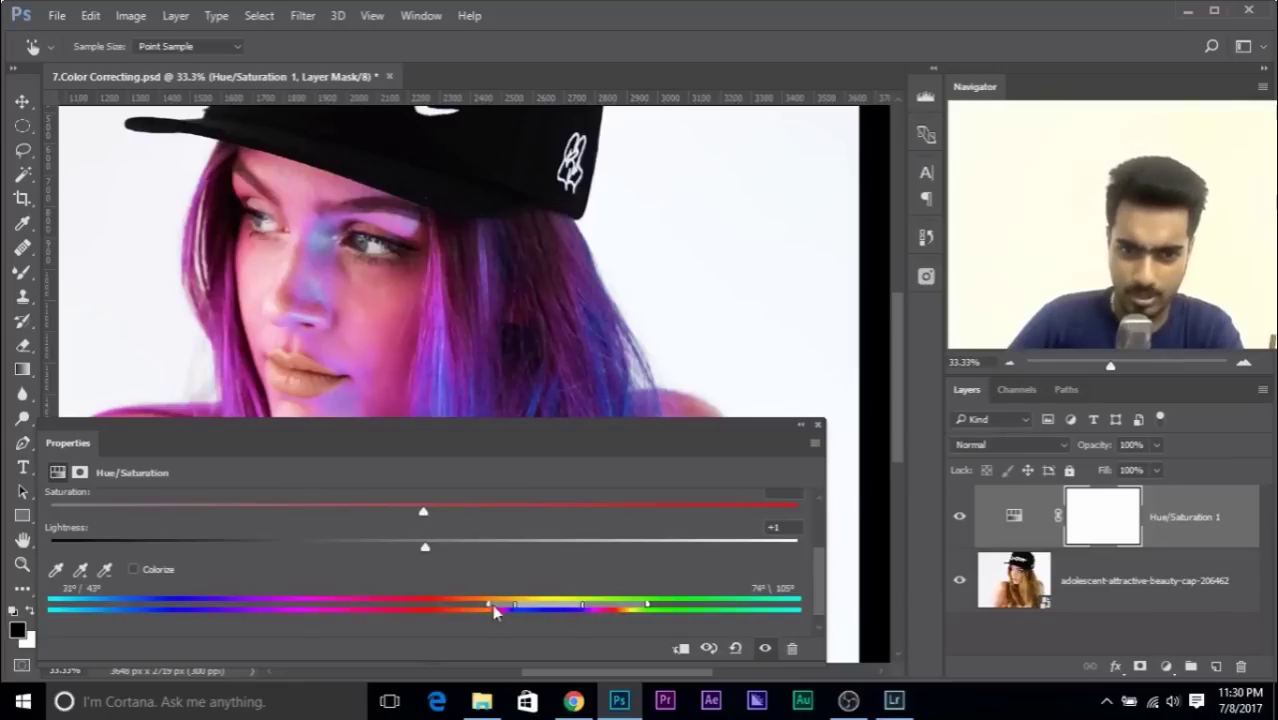
# - Narrow the Yellows range with tight falloffs and slide it over the uneven skin tones, to 27°/29° and 40°\42°
pyautogui.moveTo(491, 606); pyautogui.dragTo(519, 604)
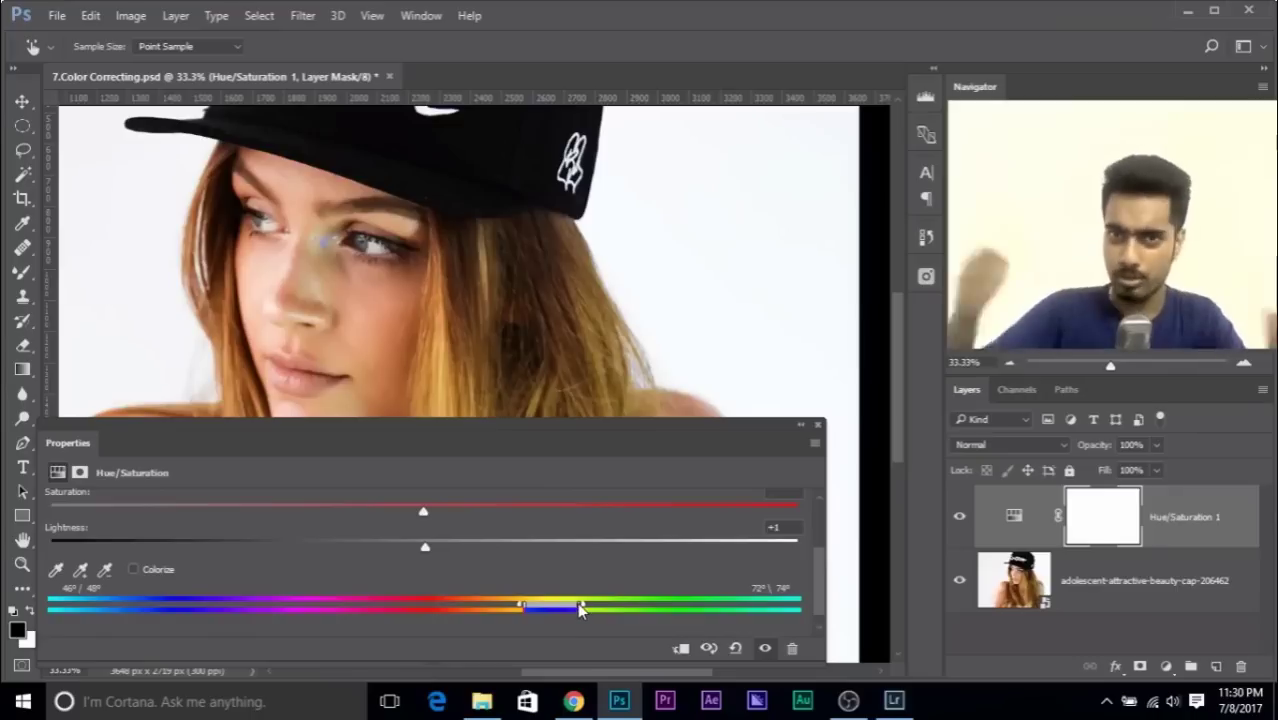
pyautogui.moveTo(579, 603); pyautogui.dragTo(485, 602)
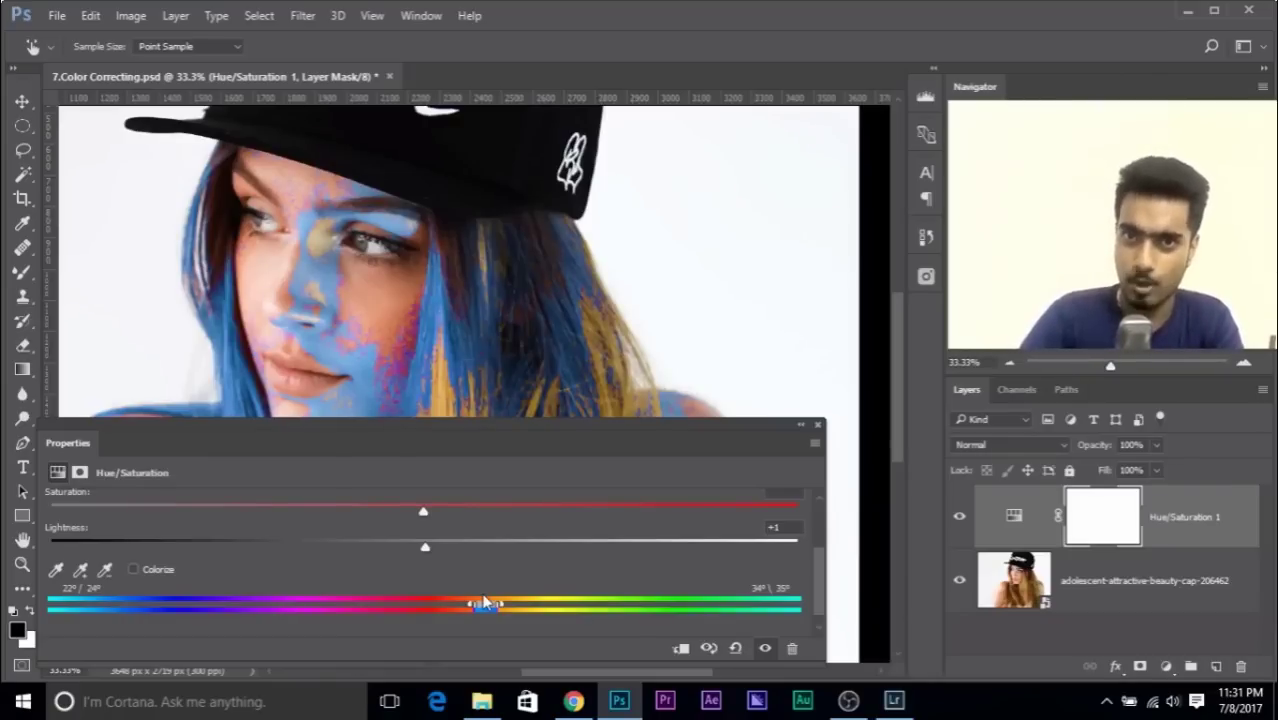
pyautogui.moveTo(485, 603); pyautogui.dragTo(501, 611)
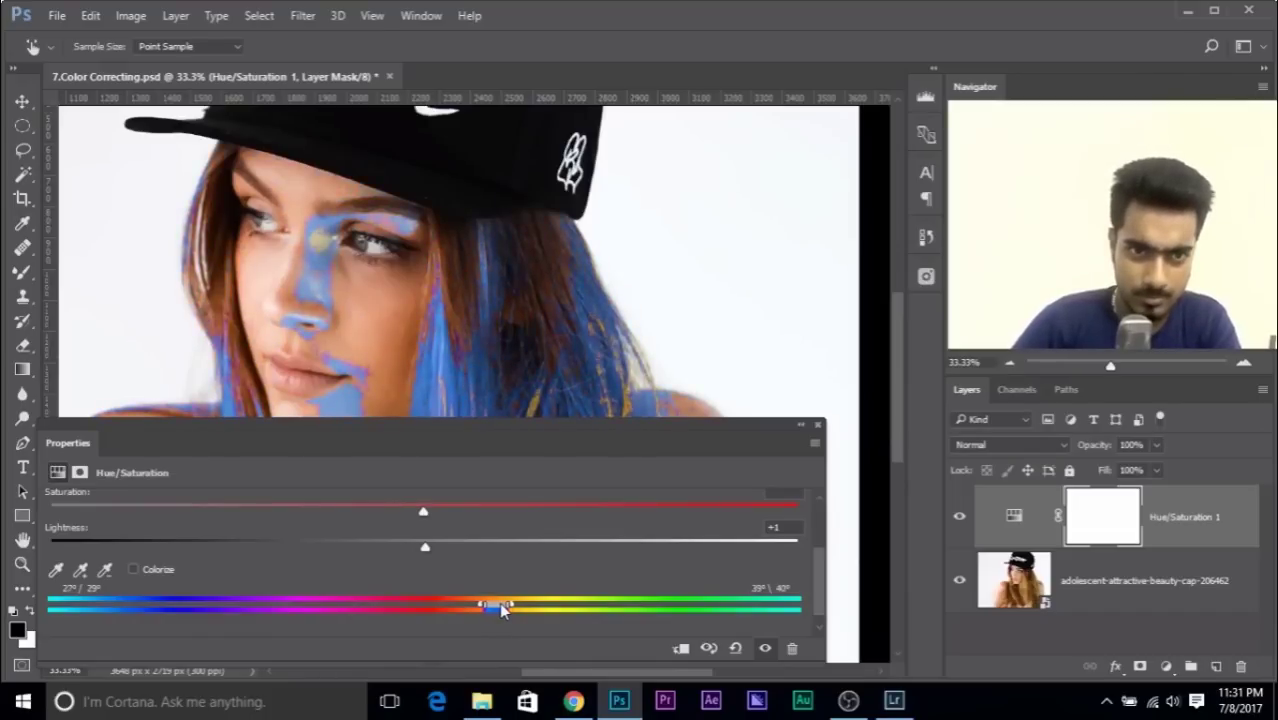
pyautogui.moveTo(506, 604); pyautogui.dragTo(509, 611)
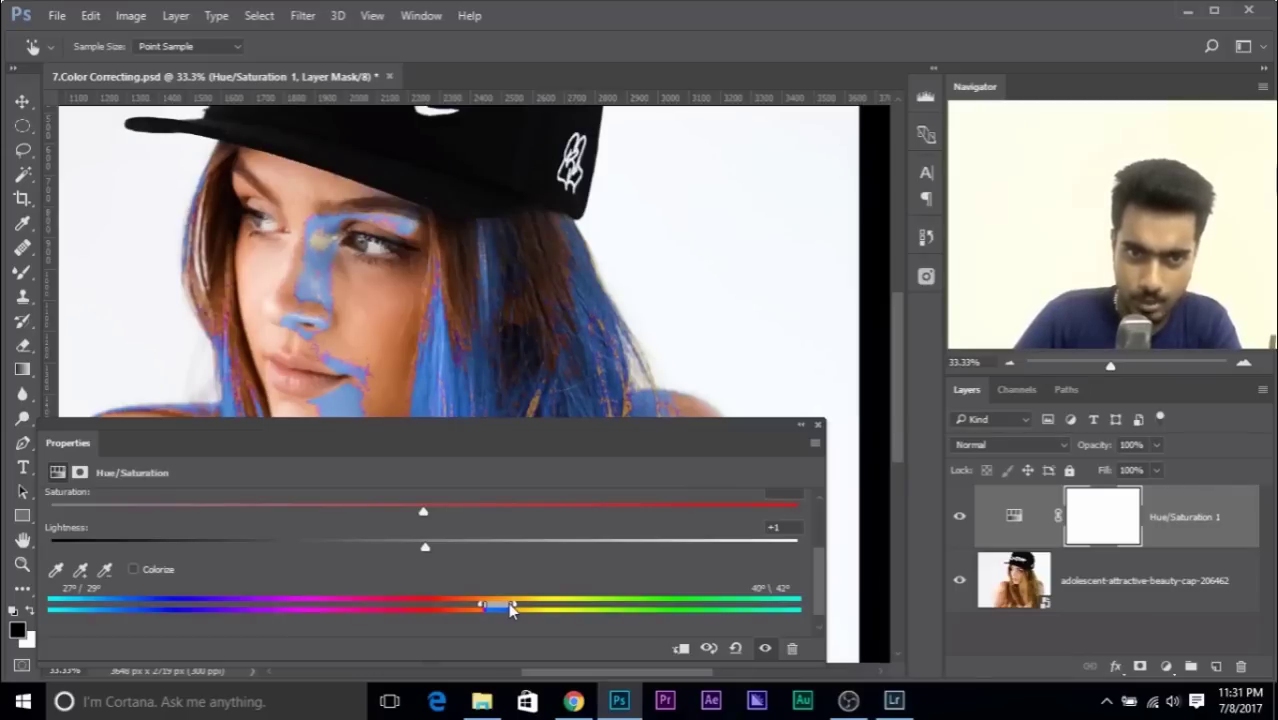
# - Widen the Yellows range and soften its falloffs to 22°/29° and 56°\76° so the skin and hair patches blend smoothly
pyautogui.moveTo(509, 602); pyautogui.dragTo(555, 608)
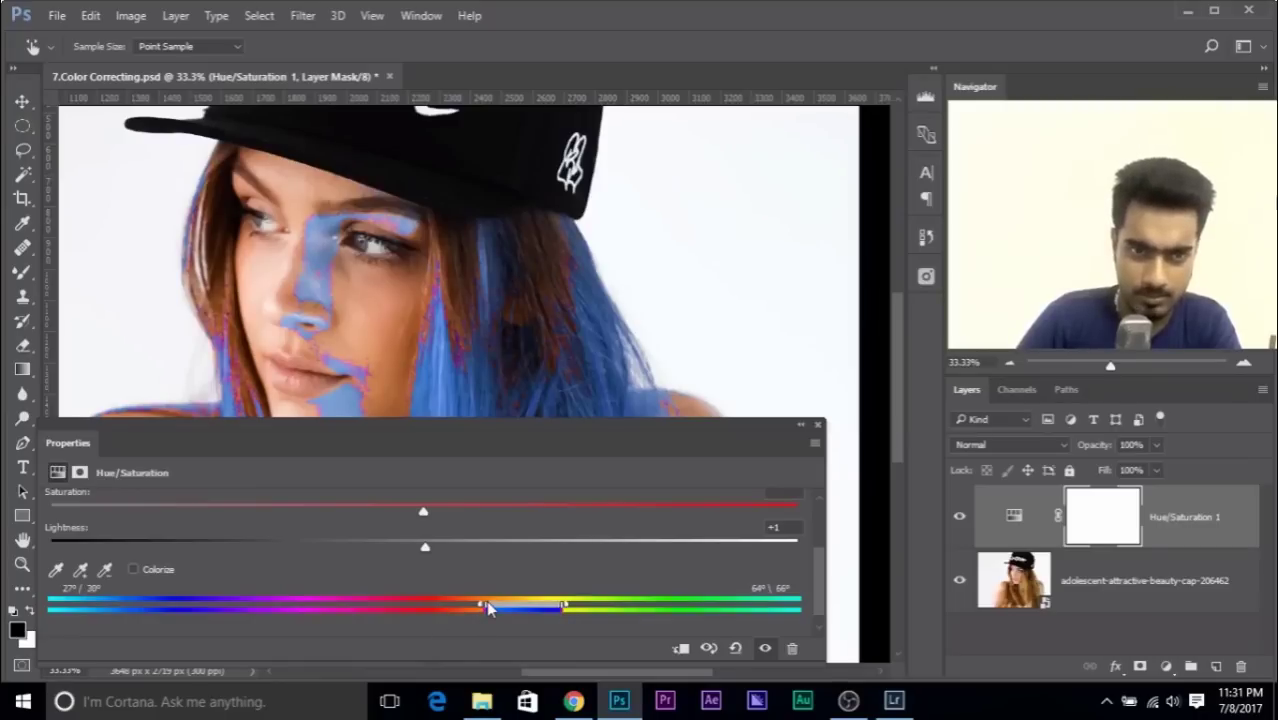
pyautogui.moveTo(485, 606); pyautogui.dragTo(468, 601)
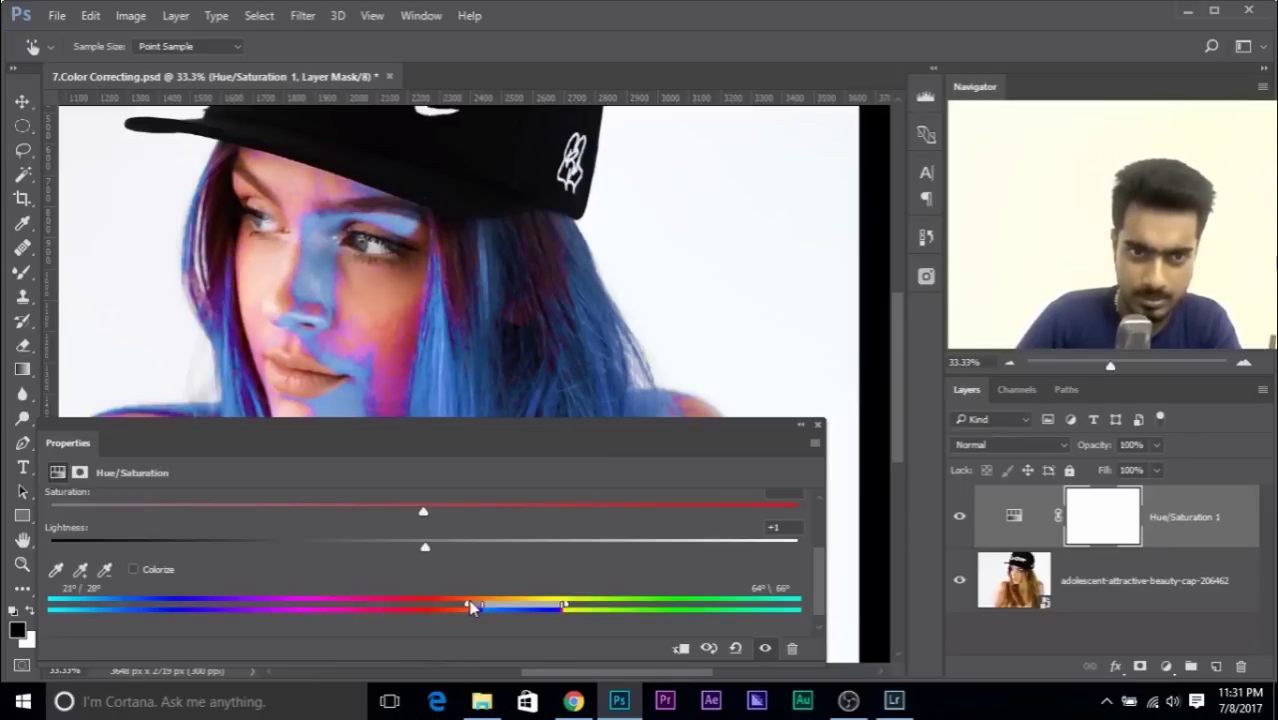
pyautogui.scroll(-1, 385, 298)
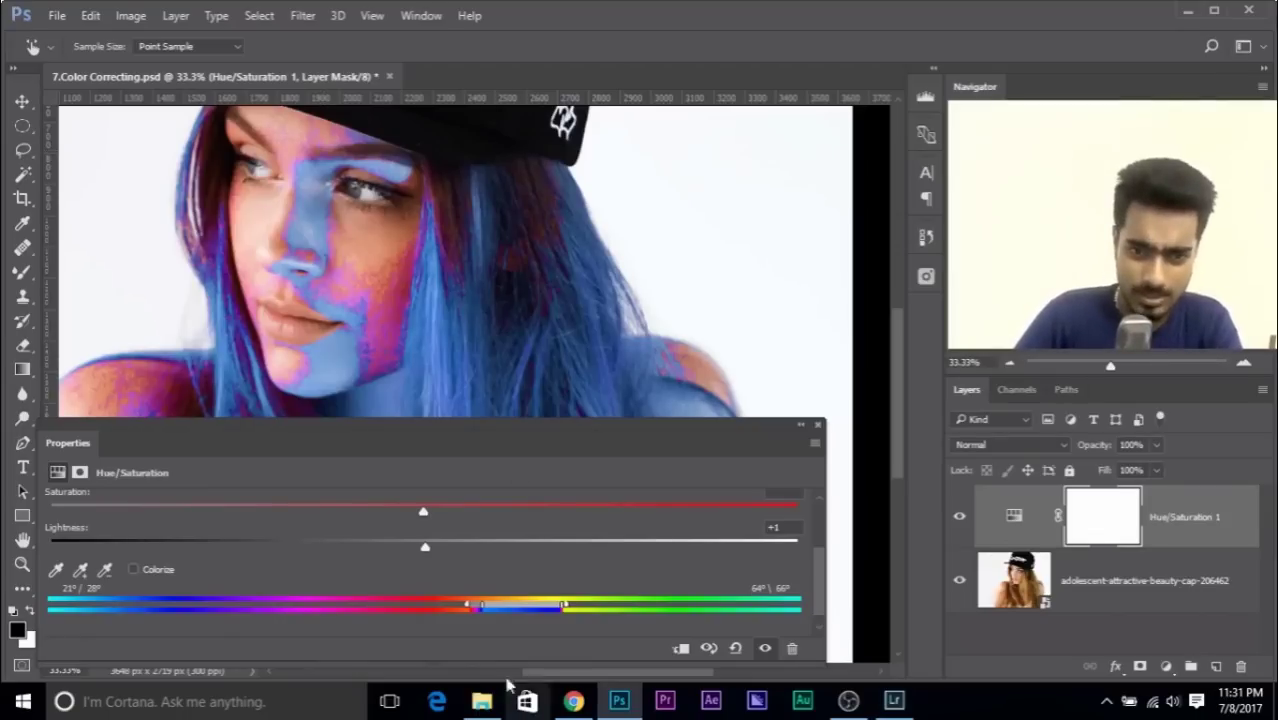
pyautogui.moveTo(480, 603); pyautogui.dragTo(484, 610)
pyautogui.moveTo(563, 604)
pyautogui.mouseDown()
pyautogui.moveTo(552, 602)
pyautogui.moveTo(585, 610)
pyautogui.mouseUp()
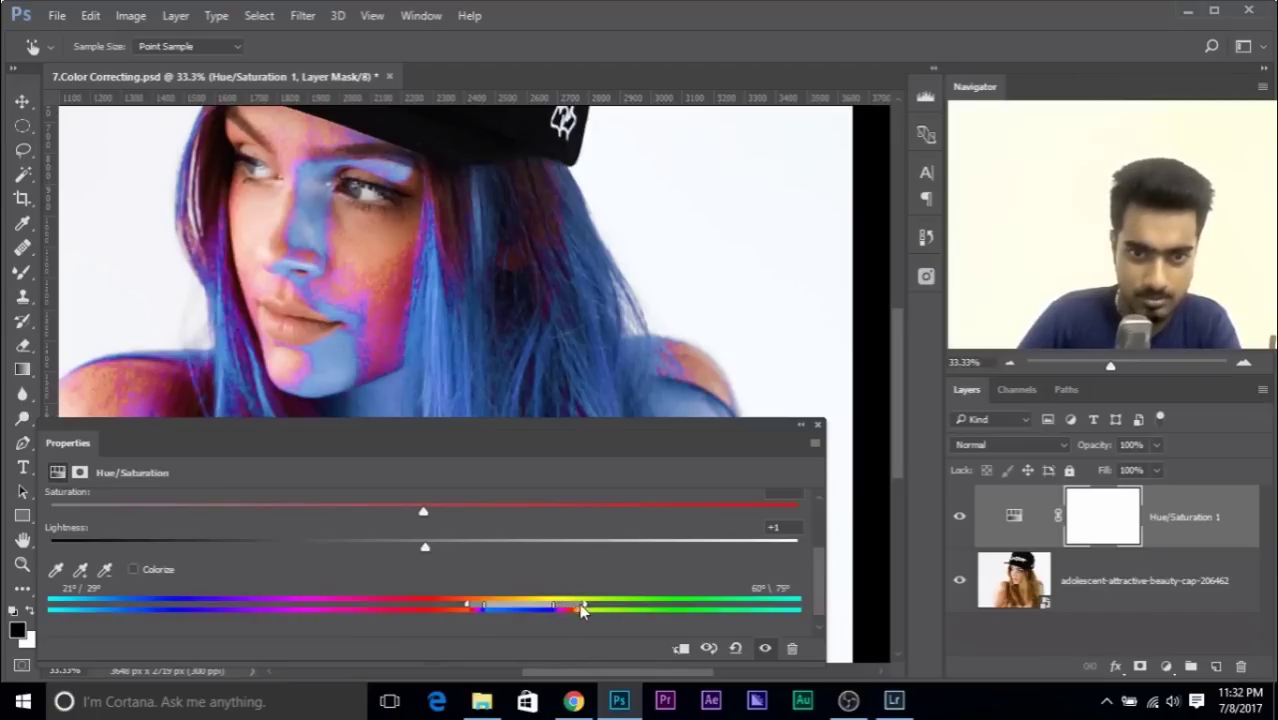
pyautogui.moveTo(488, 604); pyautogui.dragTo(487, 605)
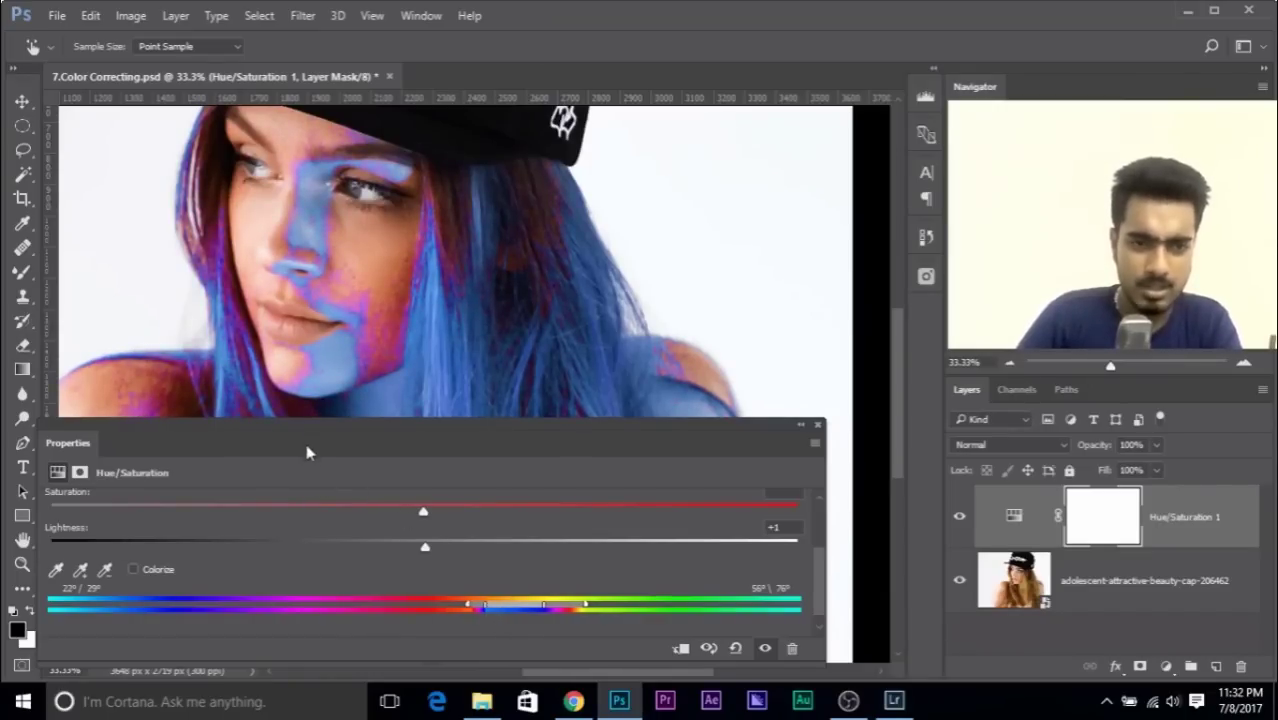
# - Bring the Yellows Hue back from its extreme to a slightly negative shift towards red and close the adjustment properties
pyautogui.moveTo(817, 592); pyautogui.dragTo(827, 546)
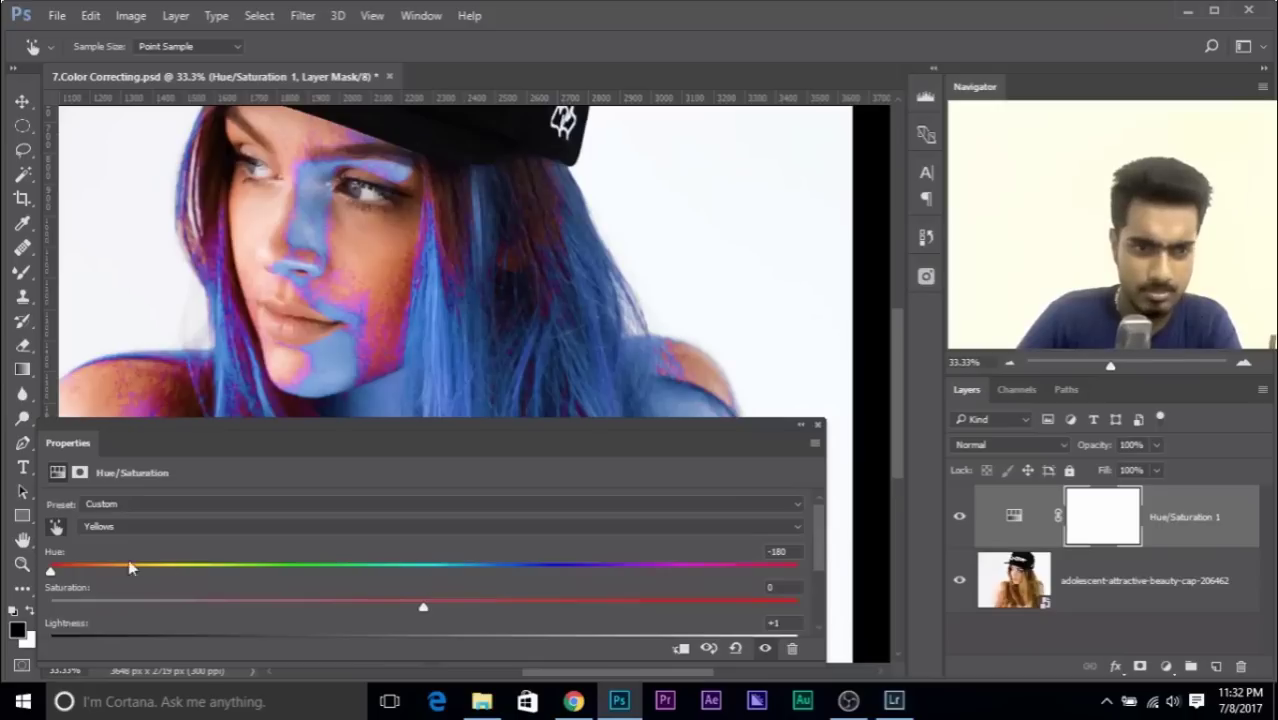
pyautogui.moveTo(51, 571); pyautogui.dragTo(421, 574)
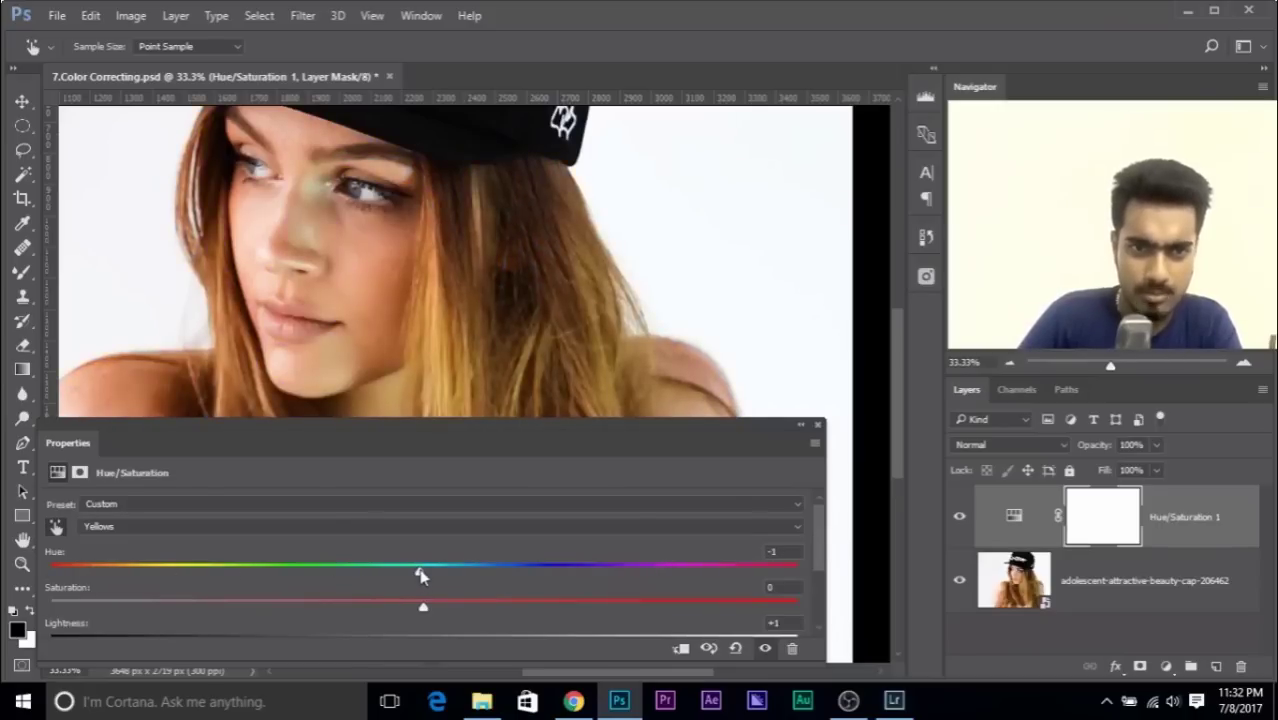
pyautogui.moveTo(427, 577); pyautogui.dragTo(379, 585)
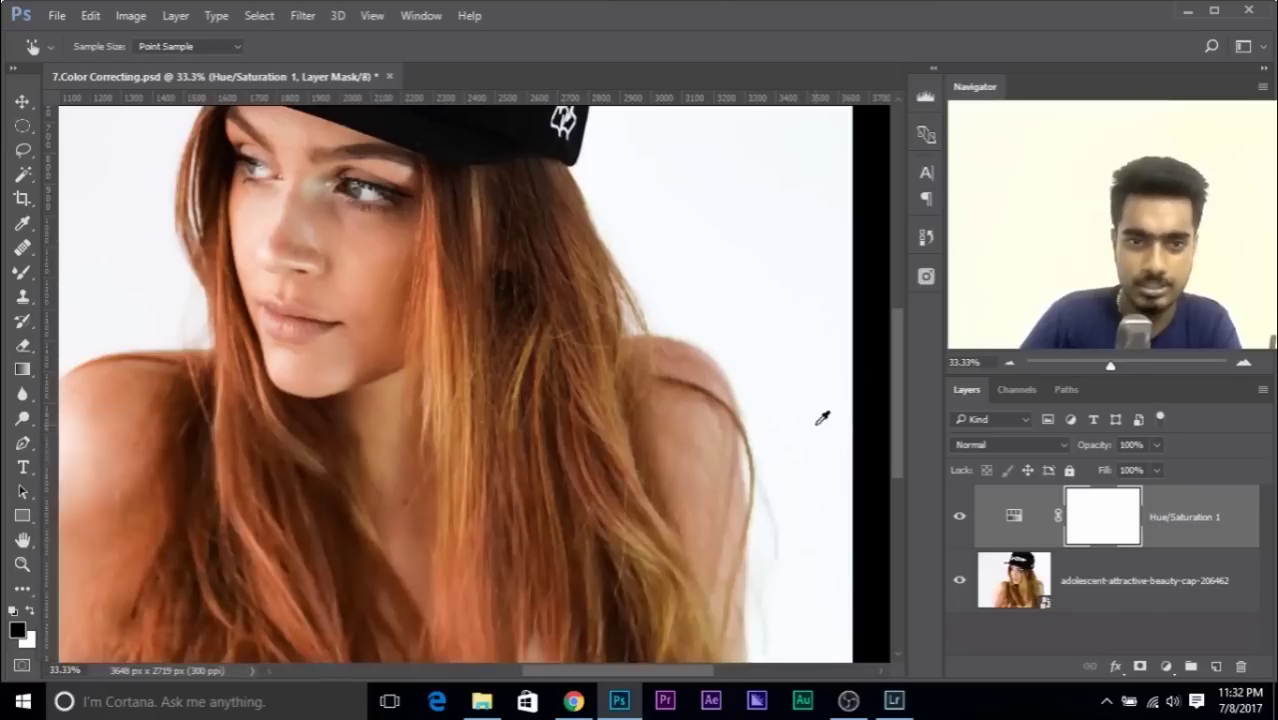
pyautogui.click(817, 424)
# - View the whole photo and compare it with the Hue/Saturation 1 layer hidden and shown
pyautogui.hotkey('ctrl', '-')
pyautogui.hotkey('ctrl', '-')
pyautogui.hotkey('ctrl', '+')
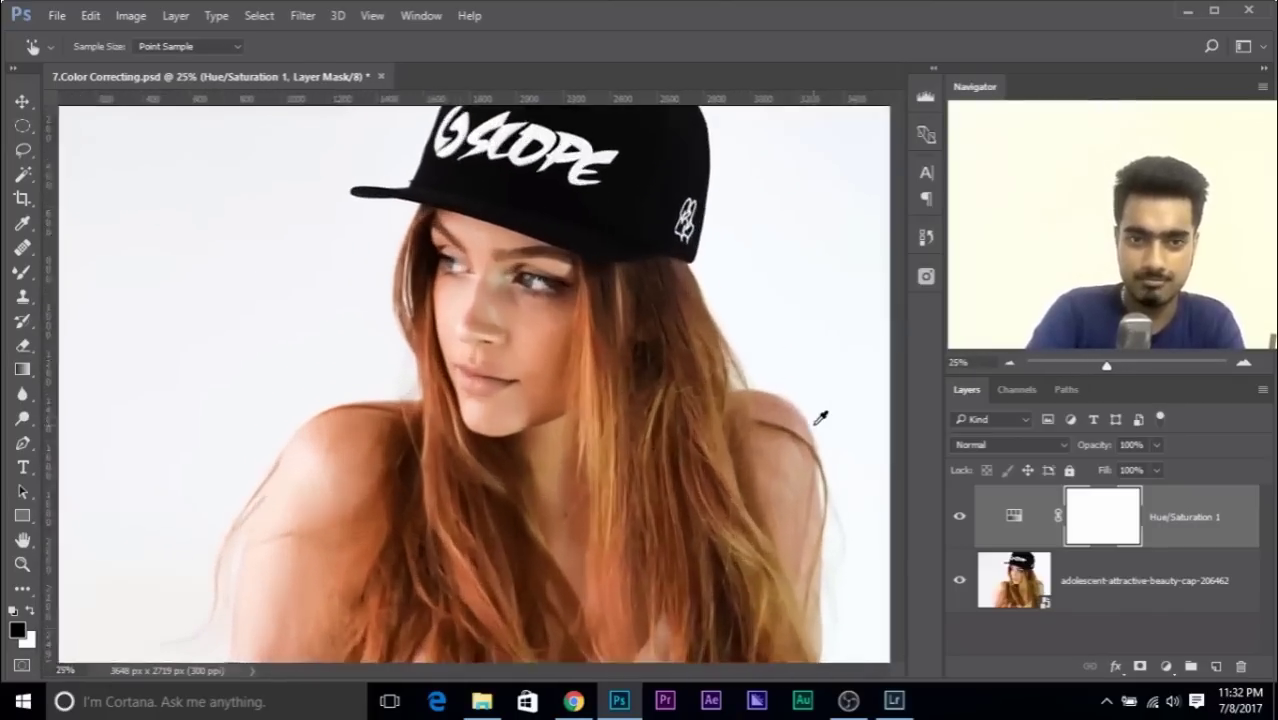
pyautogui.hotkey('ctrl', '-')
pyautogui.click(958, 516)
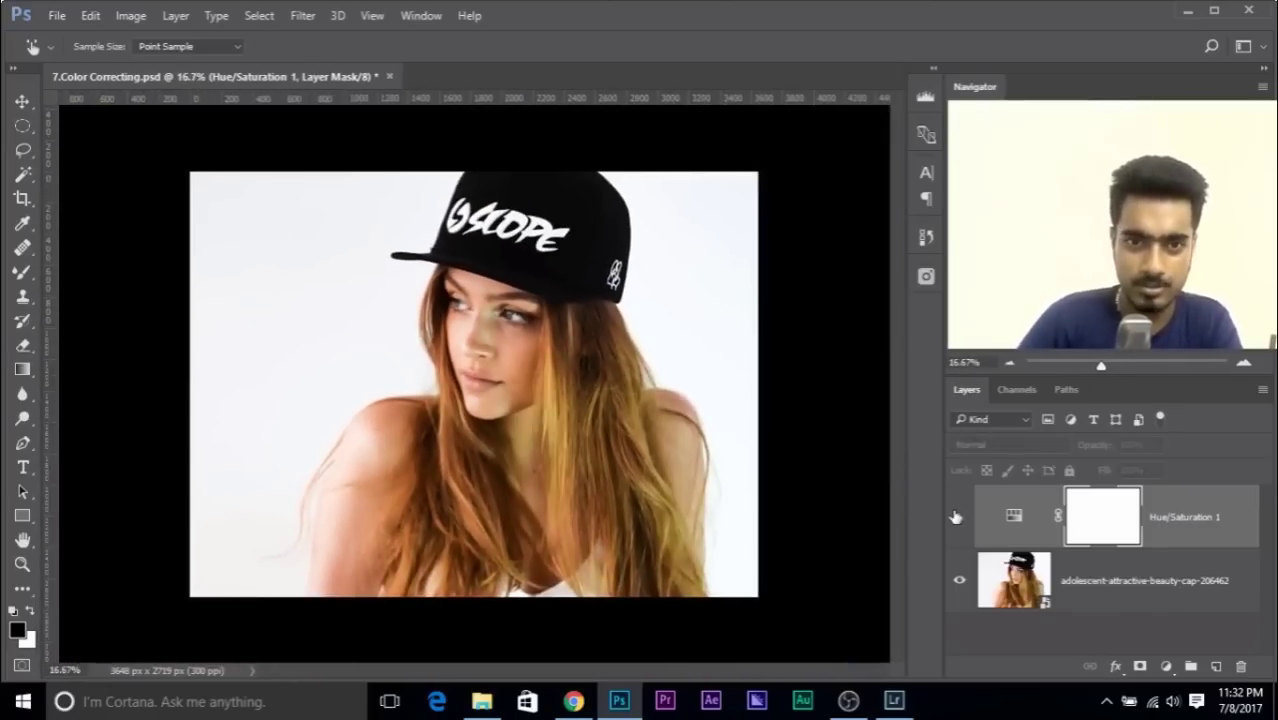
pyautogui.click(958, 516)
pyautogui.click(958, 516)
pyautogui.click(958, 516)
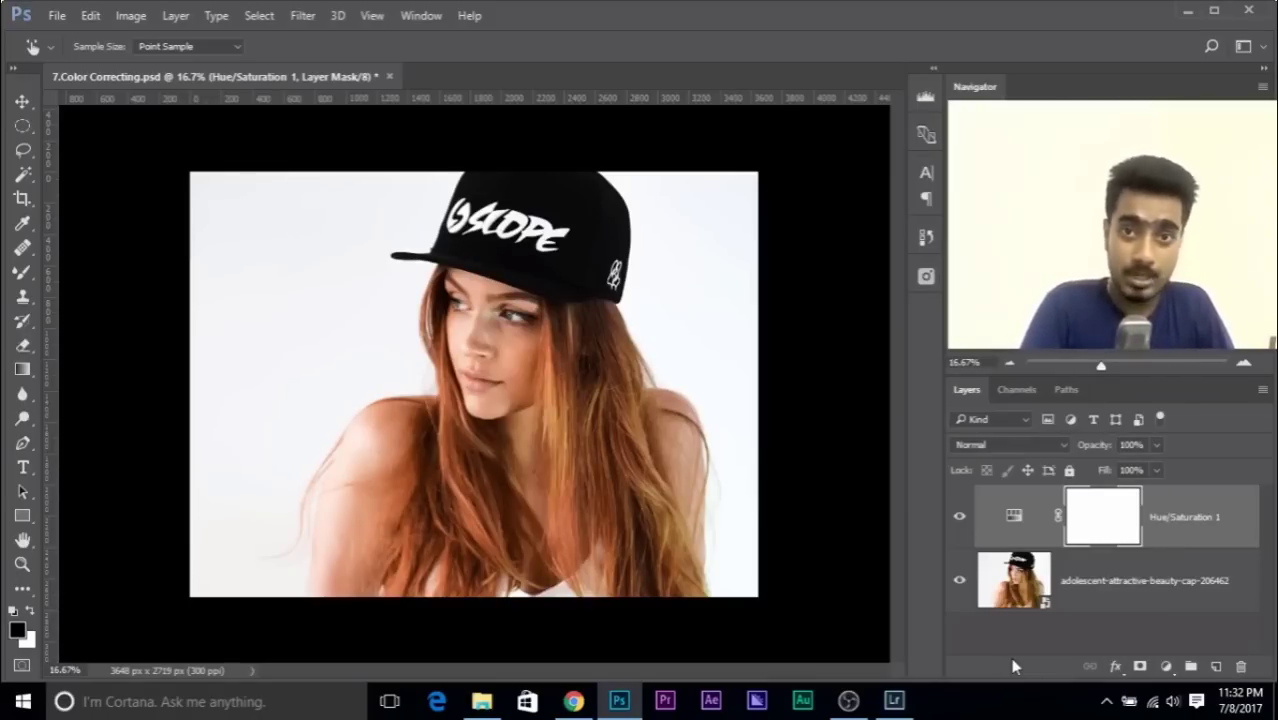
# - Open 8.LightLeak.psd from the FB LIVE July 8 folder and dismiss the offer to create a library from it
pyautogui.click(1184, 11)
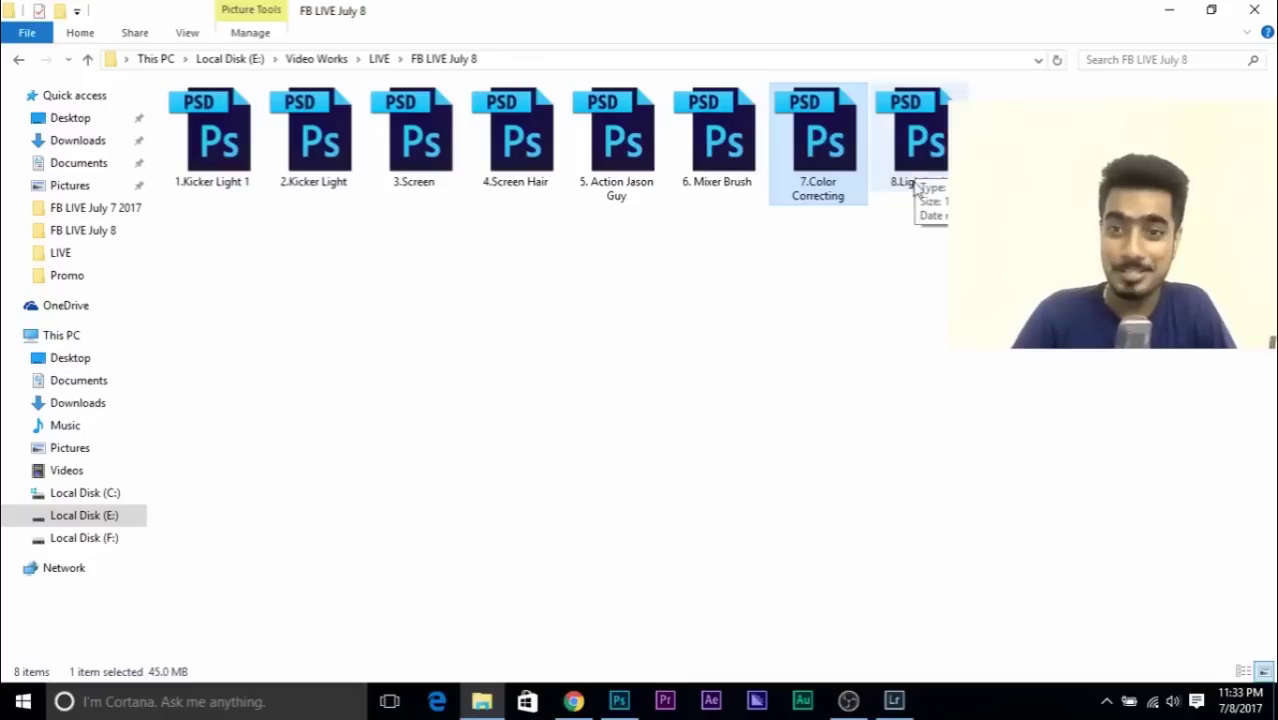
pyautogui.moveTo(922, 186)
pyautogui.mouseDown()
pyautogui.moveTo(930, 207)
pyautogui.moveTo(926, 190)
pyautogui.mouseUp()
pyautogui.doubleClick(920, 175)
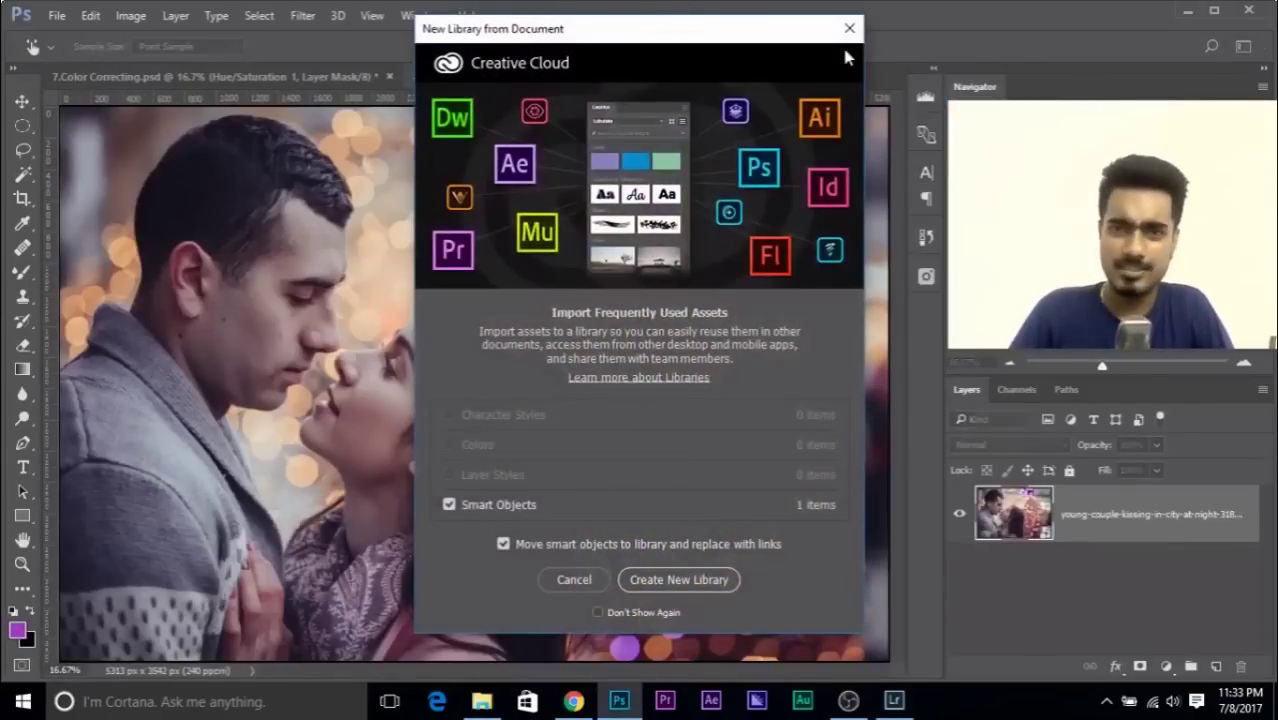
pyautogui.click(848, 30)
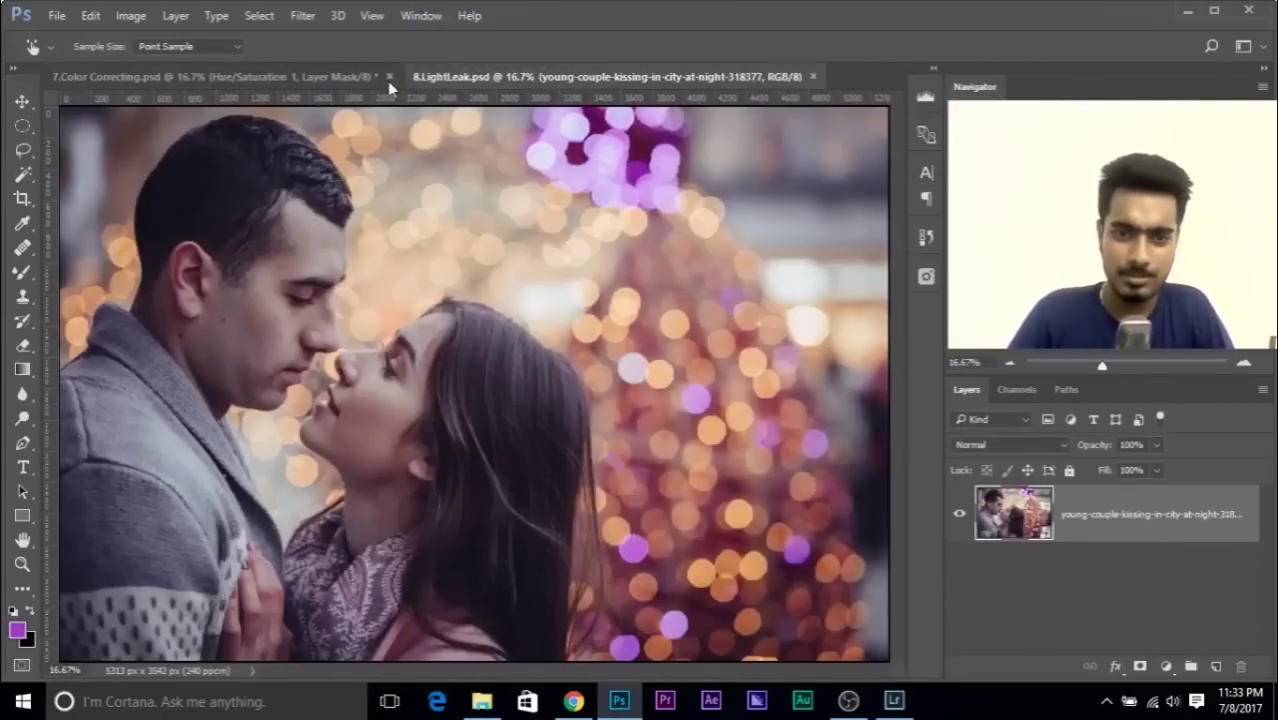
# - Close 7.Color Correcting.psd without saving and show the whole 8.LightLeak.psd photo at 12.5%
pyautogui.click(388, 77)
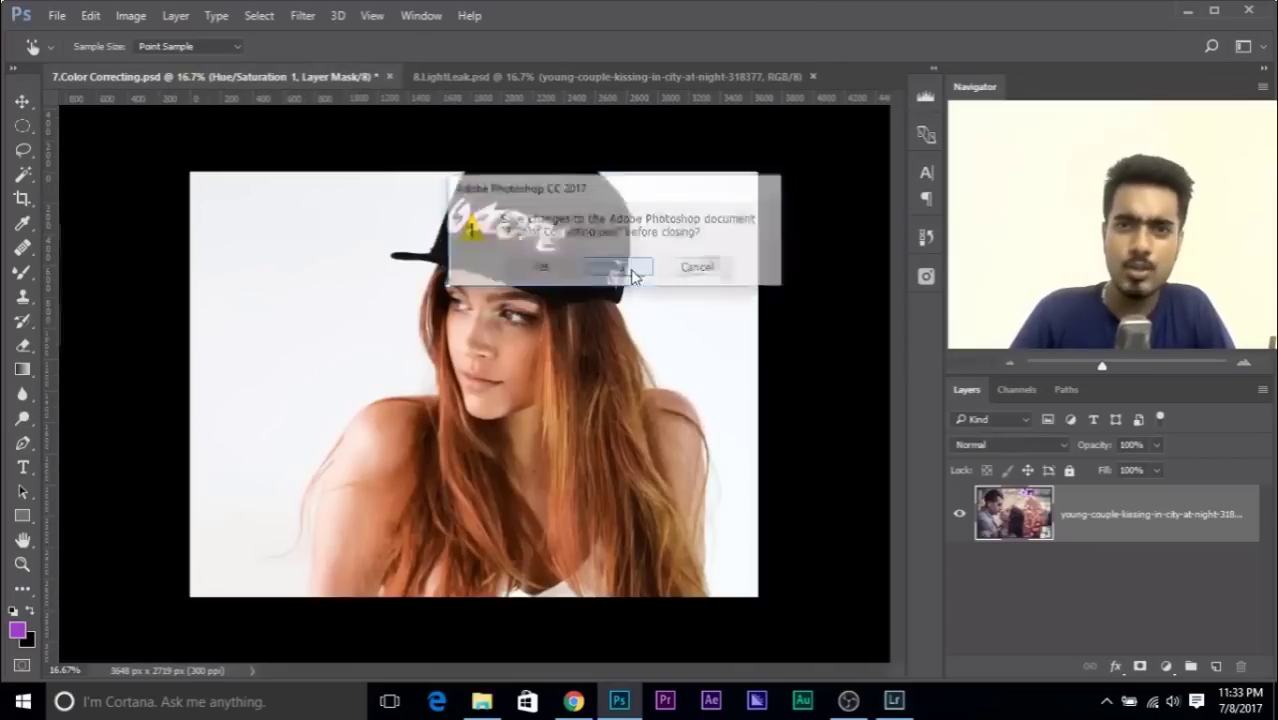
pyautogui.click(620, 268)
pyautogui.hotkey('ctrl', '-')
pyautogui.hotkey('ctrl', '-')
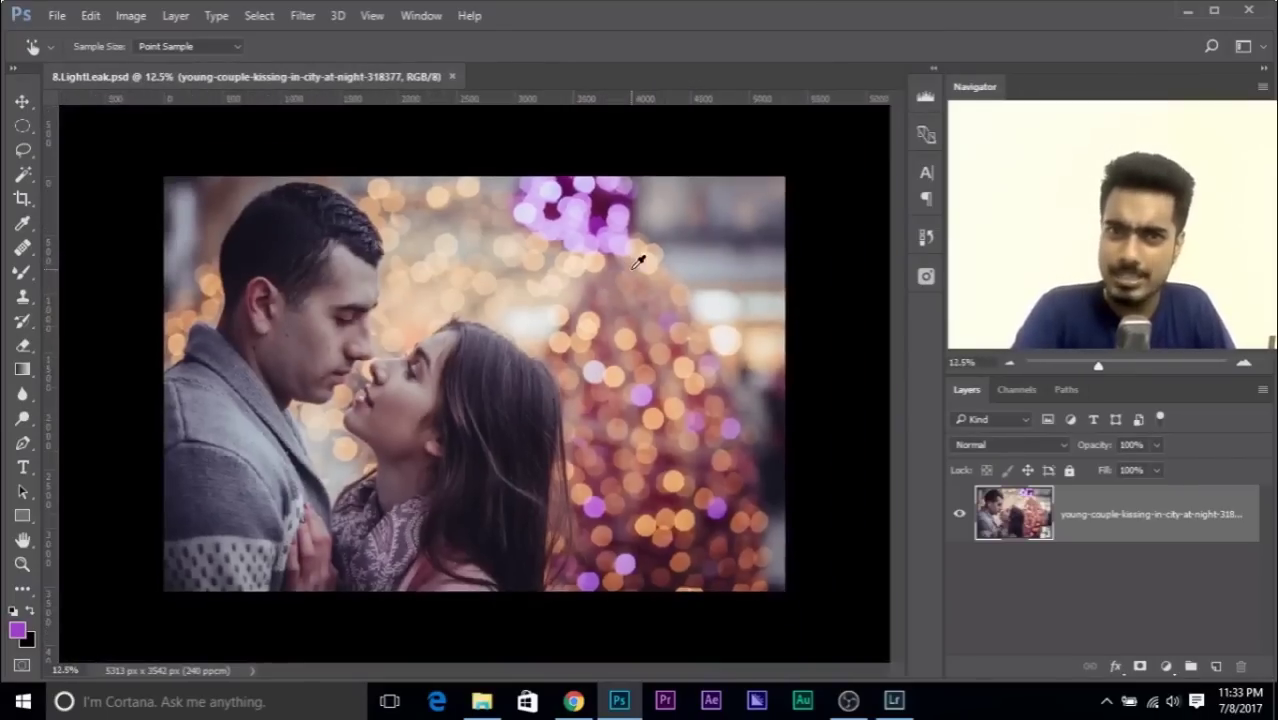
pyautogui.hotkey('ctrl', '+')
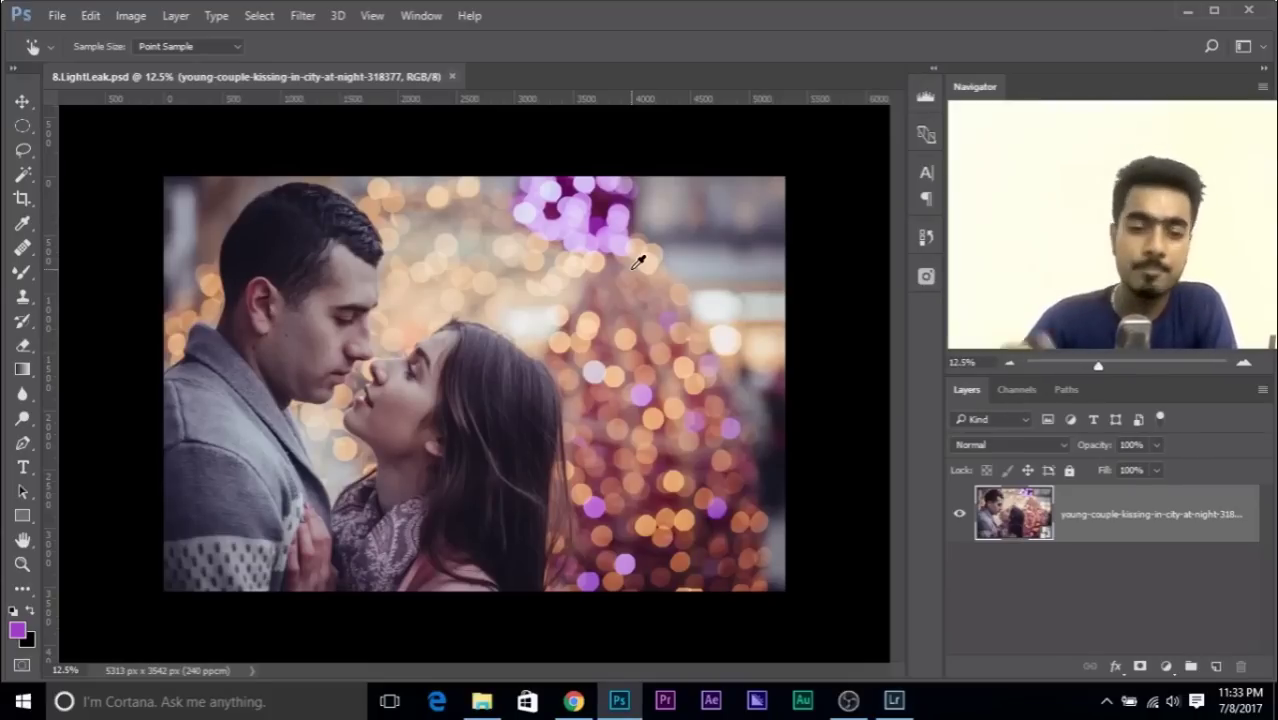
# - Switch to File Explorer and open the Brusheezy_Lomo_Light_Leaks folder inside Stock on Local Disk (F:)
pyautogui.click(482, 701)
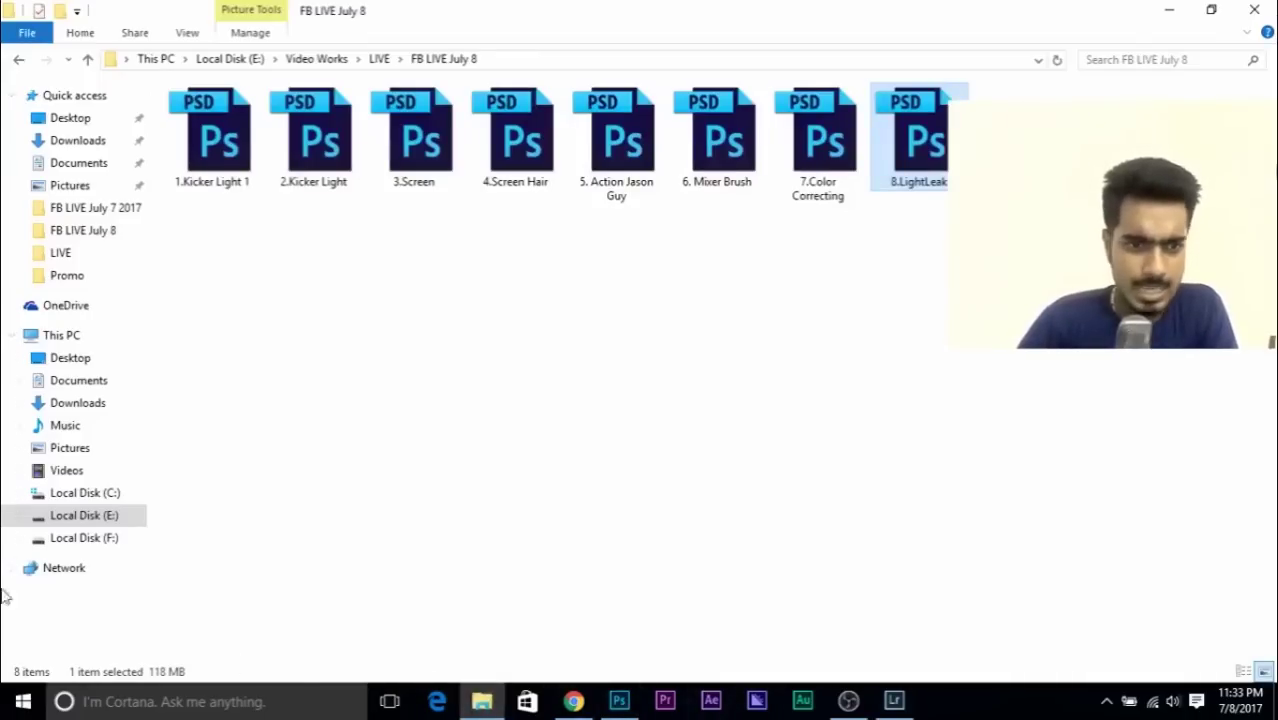
pyautogui.click(100, 516)
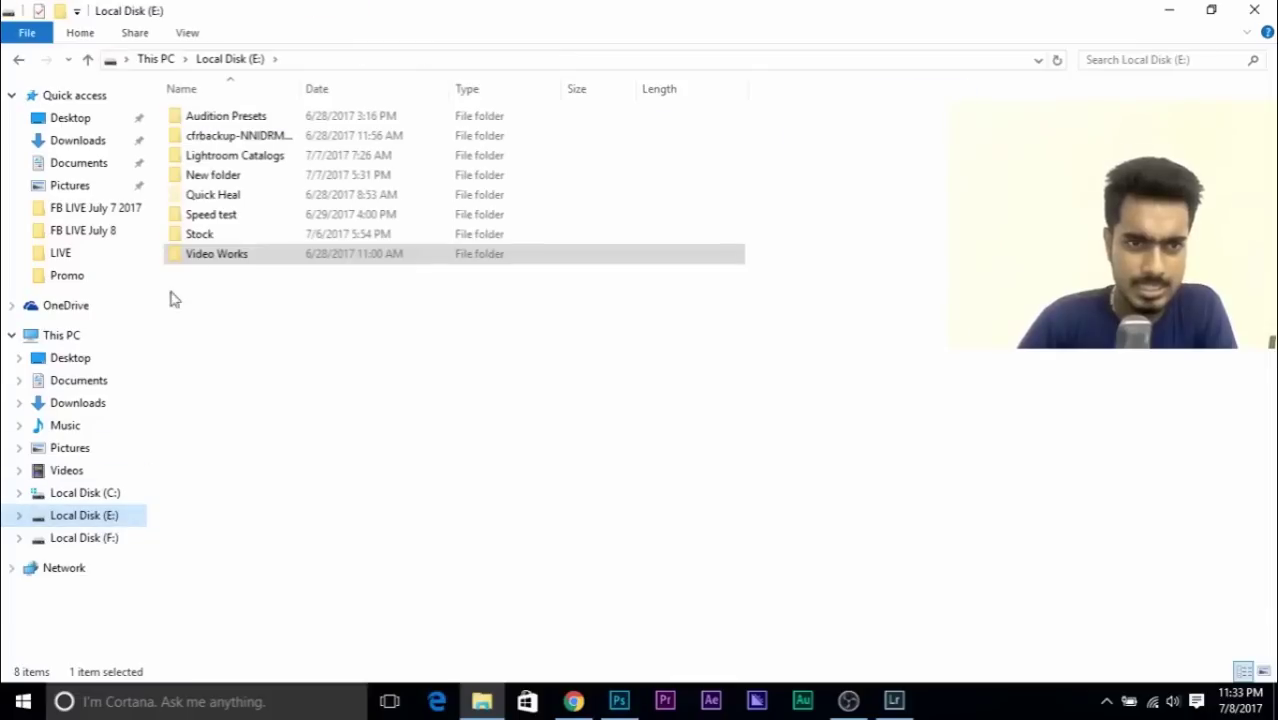
pyautogui.doubleClick(195, 234)
pyautogui.click(112, 538)
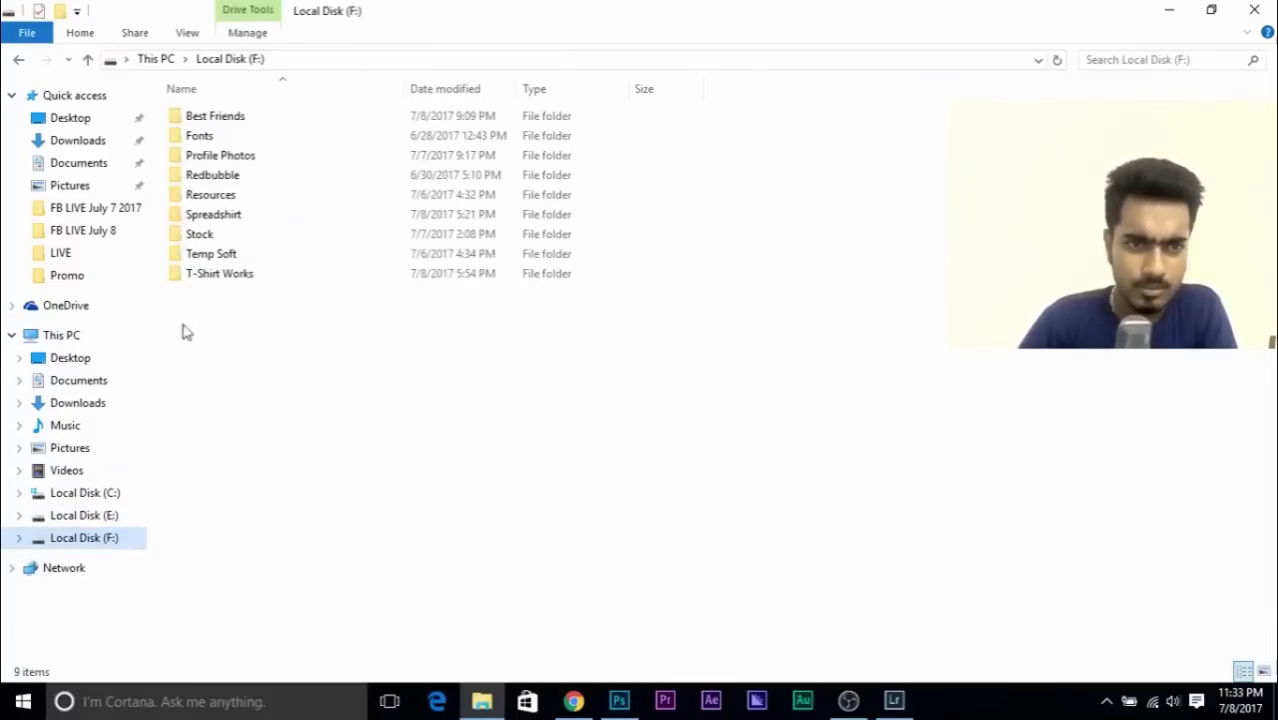
pyautogui.doubleClick(222, 236)
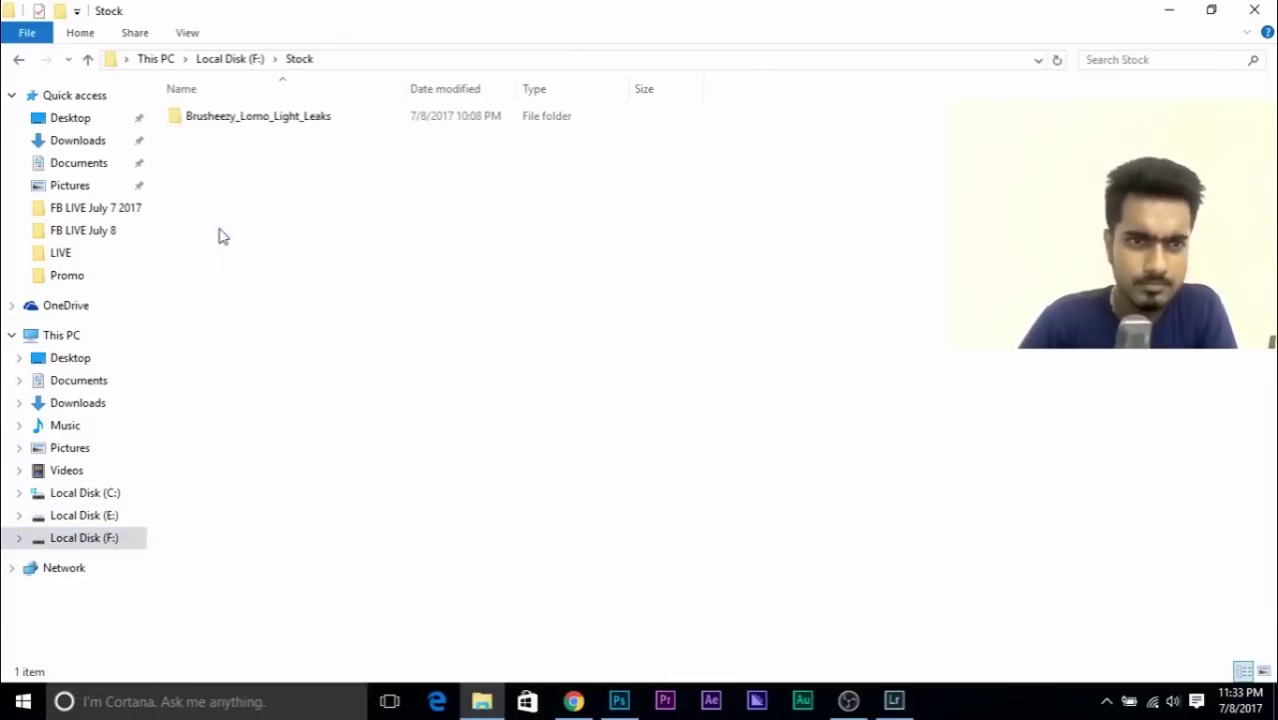
pyautogui.doubleClick(271, 118)
# - Place Light Leak (54) as a layer over the couple photo and set its blend mode to Soft Light
pyautogui.scroll(-1, 925, 338)
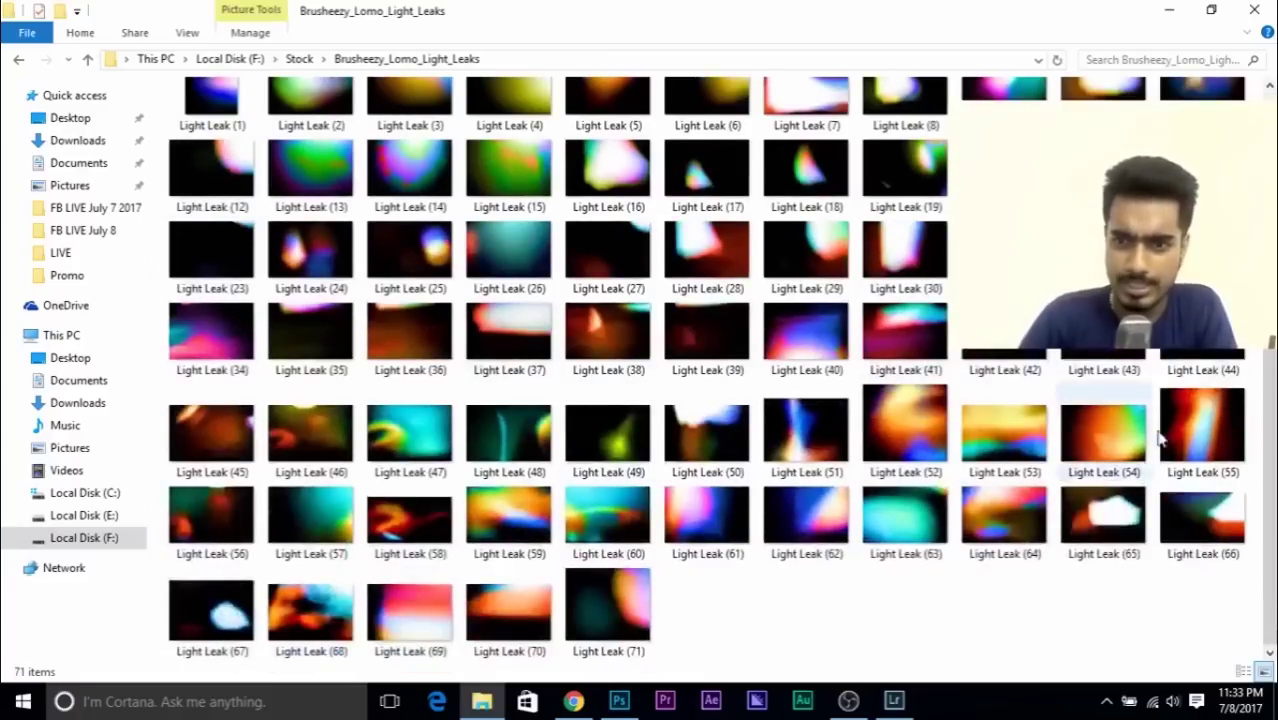
pyautogui.scroll(1, 1110, 385)
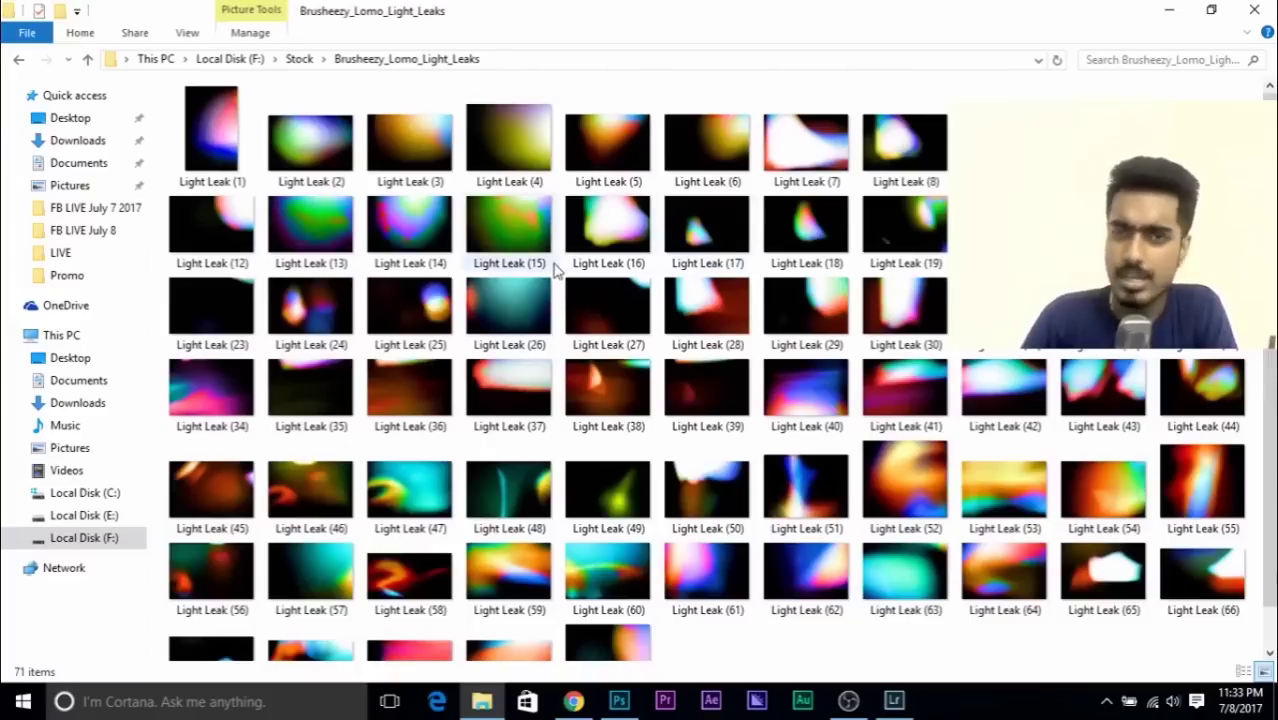
pyautogui.moveTo(557, 270)
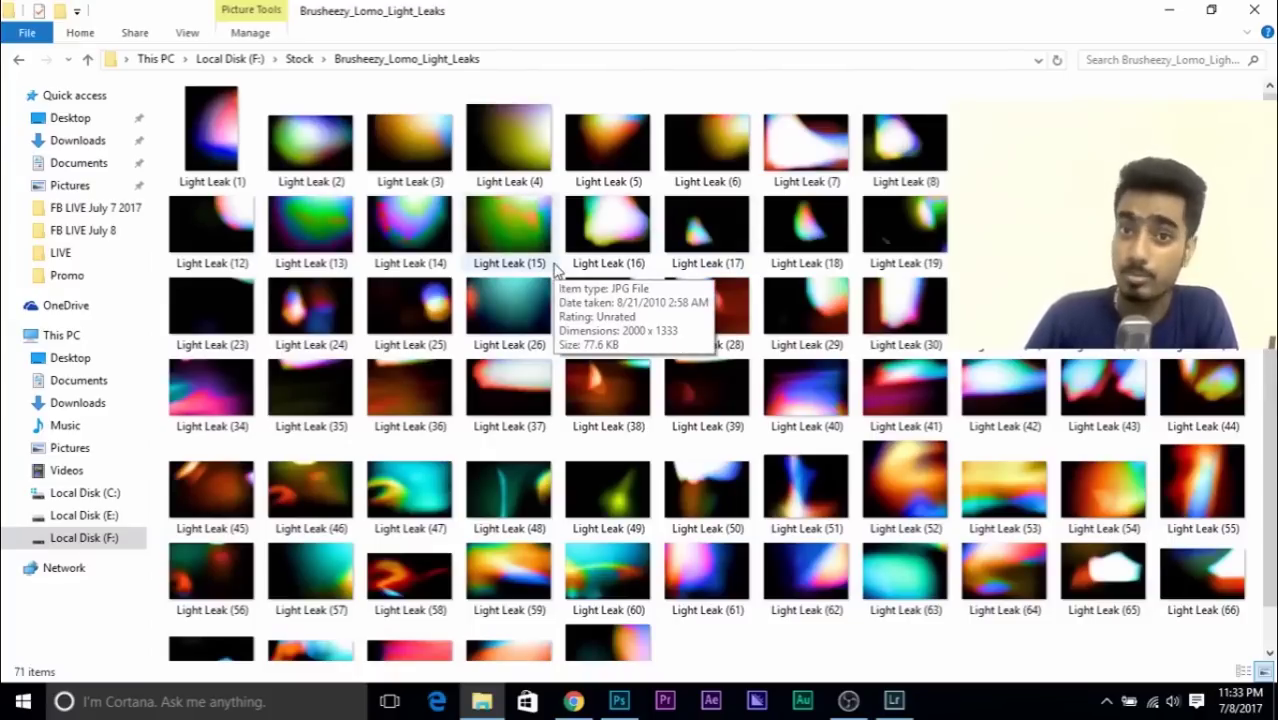
pyautogui.scroll(-1, 945, 527)
pyautogui.moveTo(945, 527)
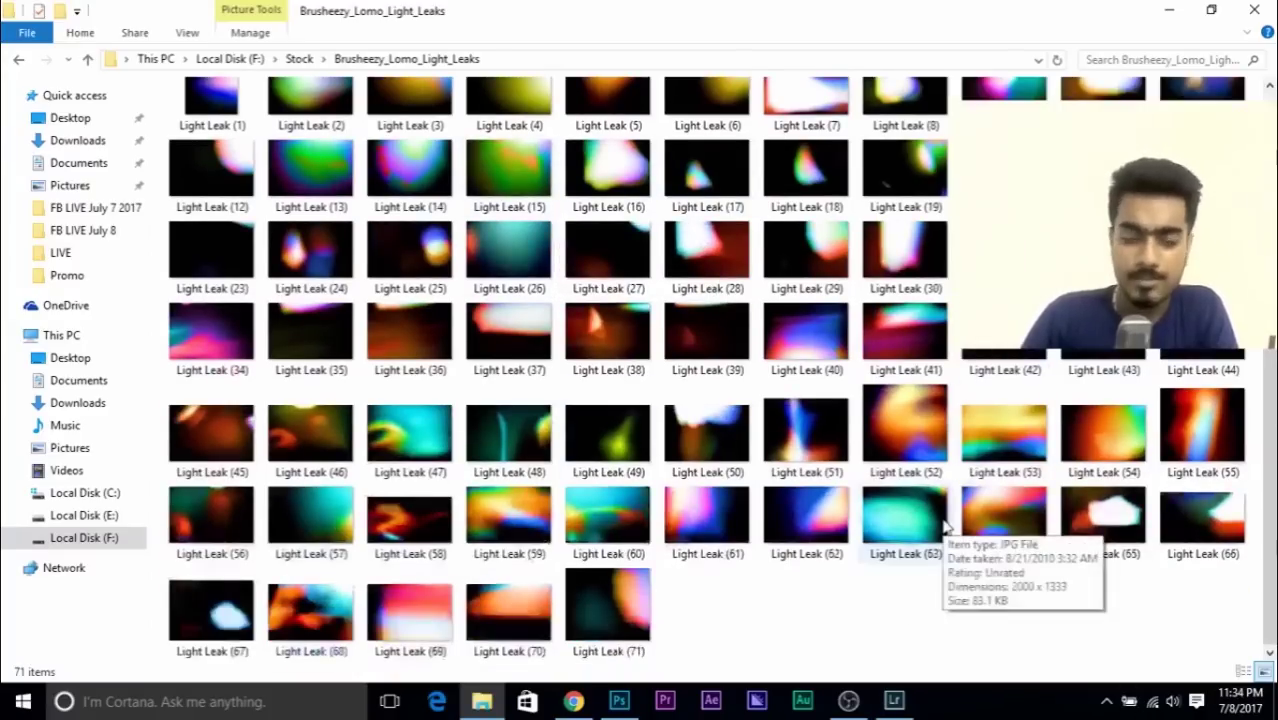
pyautogui.scroll(1, 945, 527)
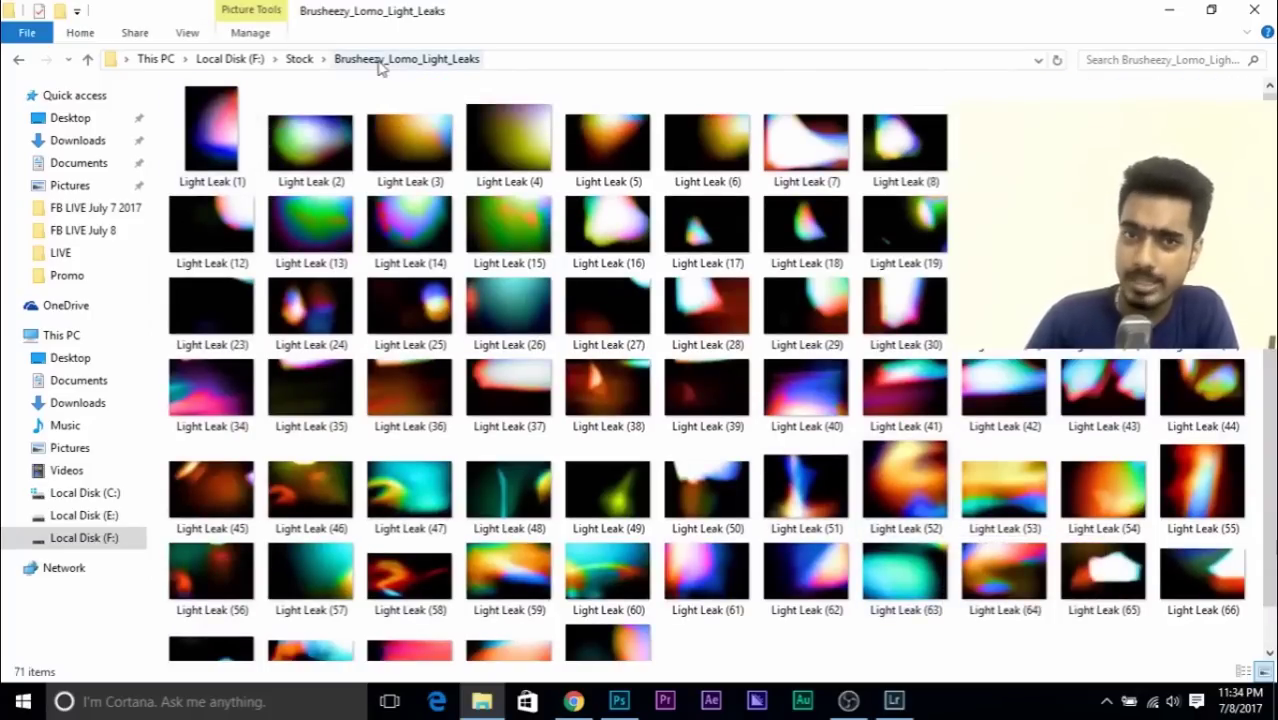
pyautogui.moveTo(1108, 488); pyautogui.dragTo(513, 395)
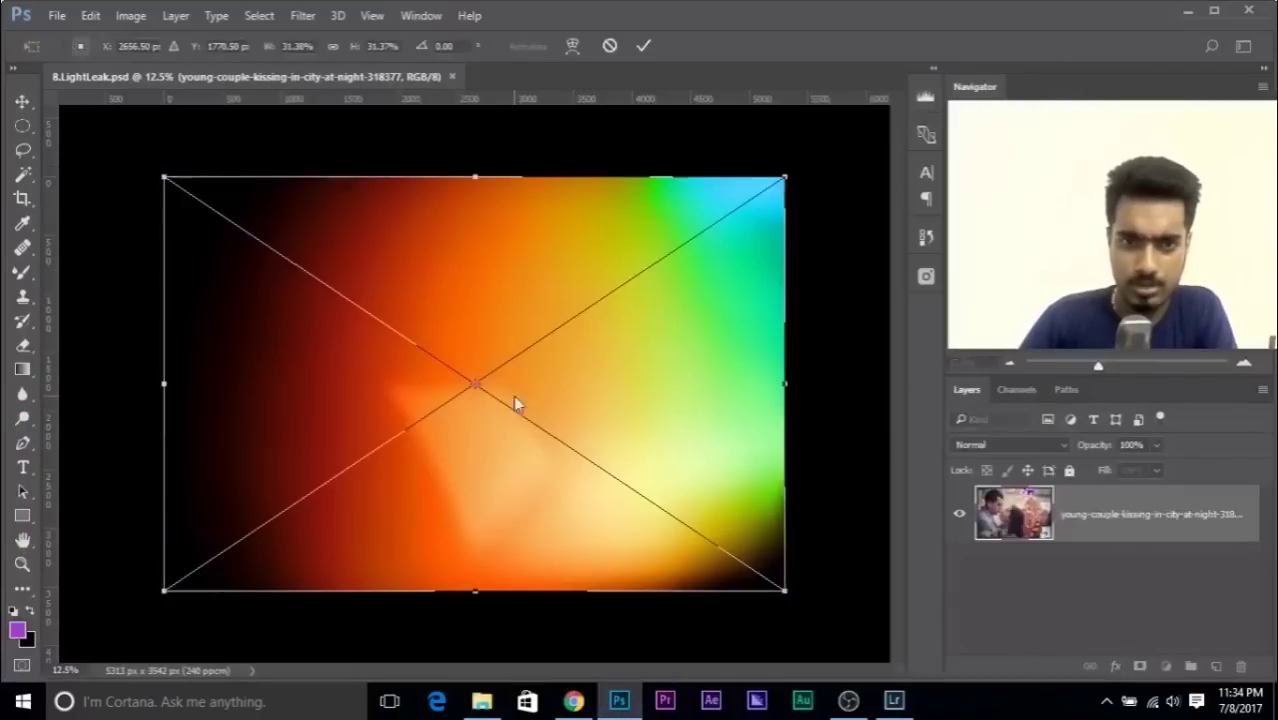
pyautogui.press('Return')
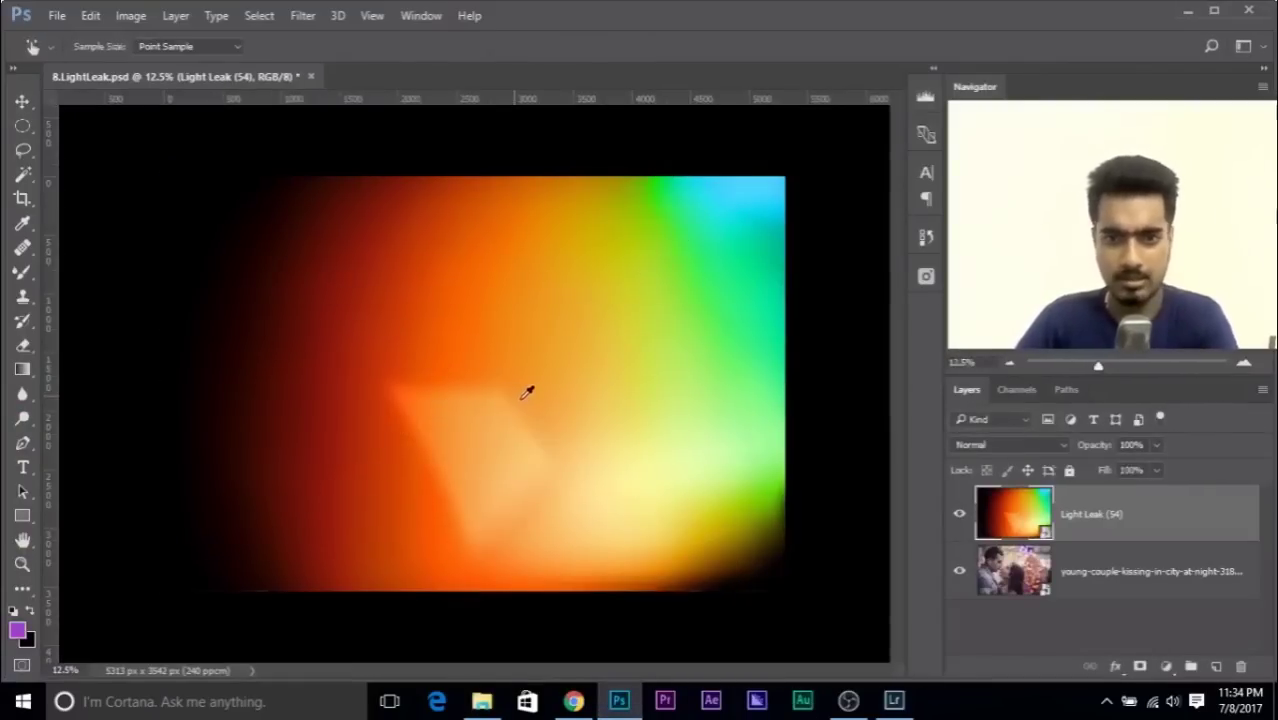
pyautogui.click(985, 445)
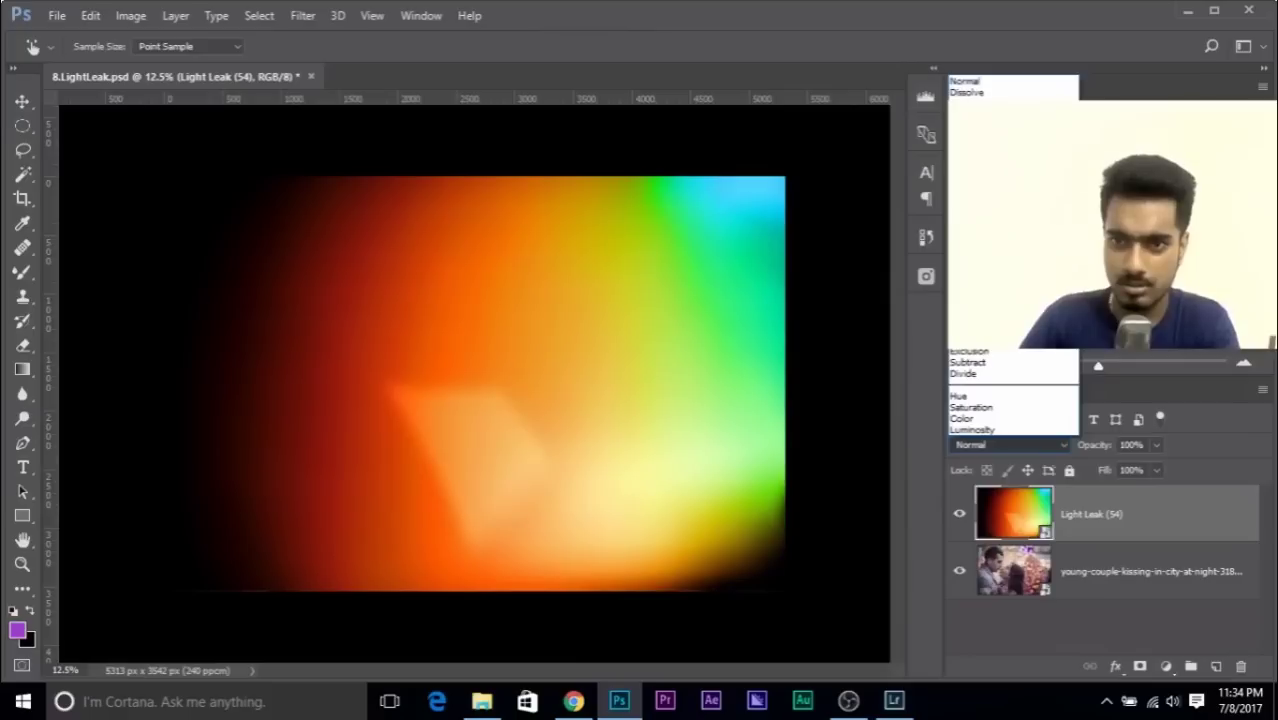
pyautogui.click(985, 260)
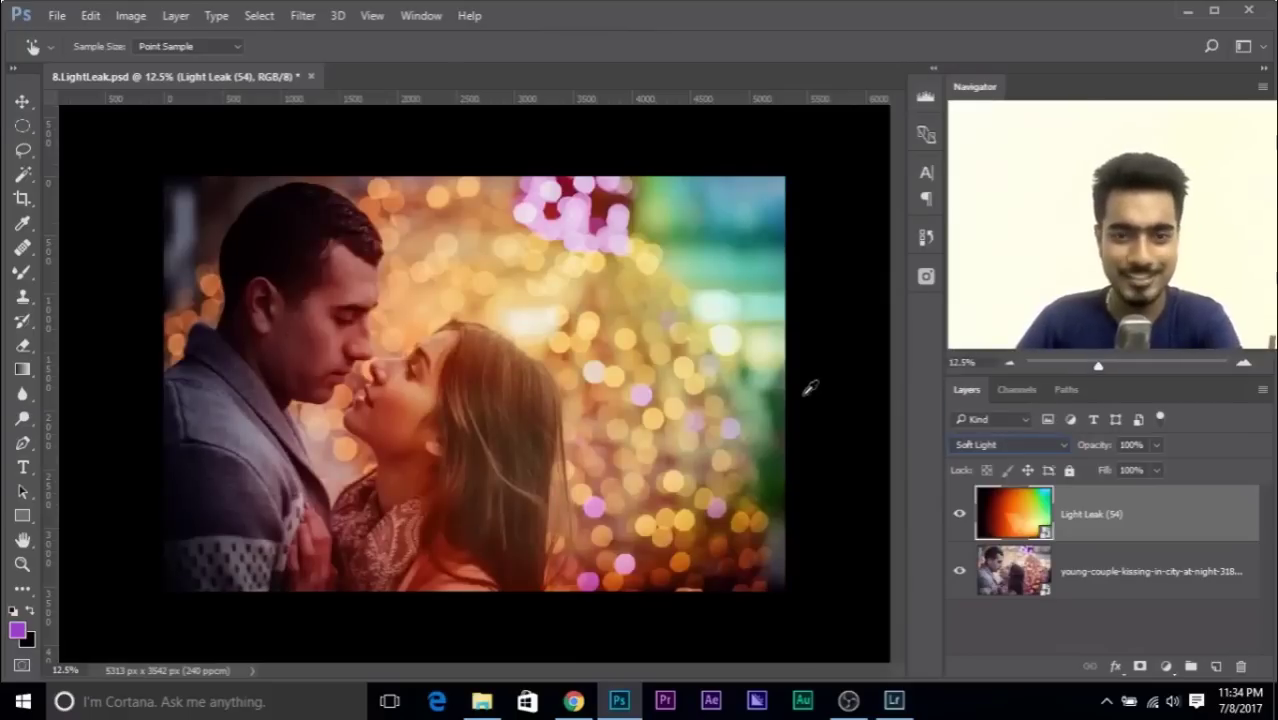
# - Enlarge the Light Leak (54) layer to about 35% so it extends past the photo's edges, and compare the photo with and without it
pyautogui.hotkey('ctrl', 't')
pyautogui.moveTo(785, 590); pyautogui.dragTo(795, 597)
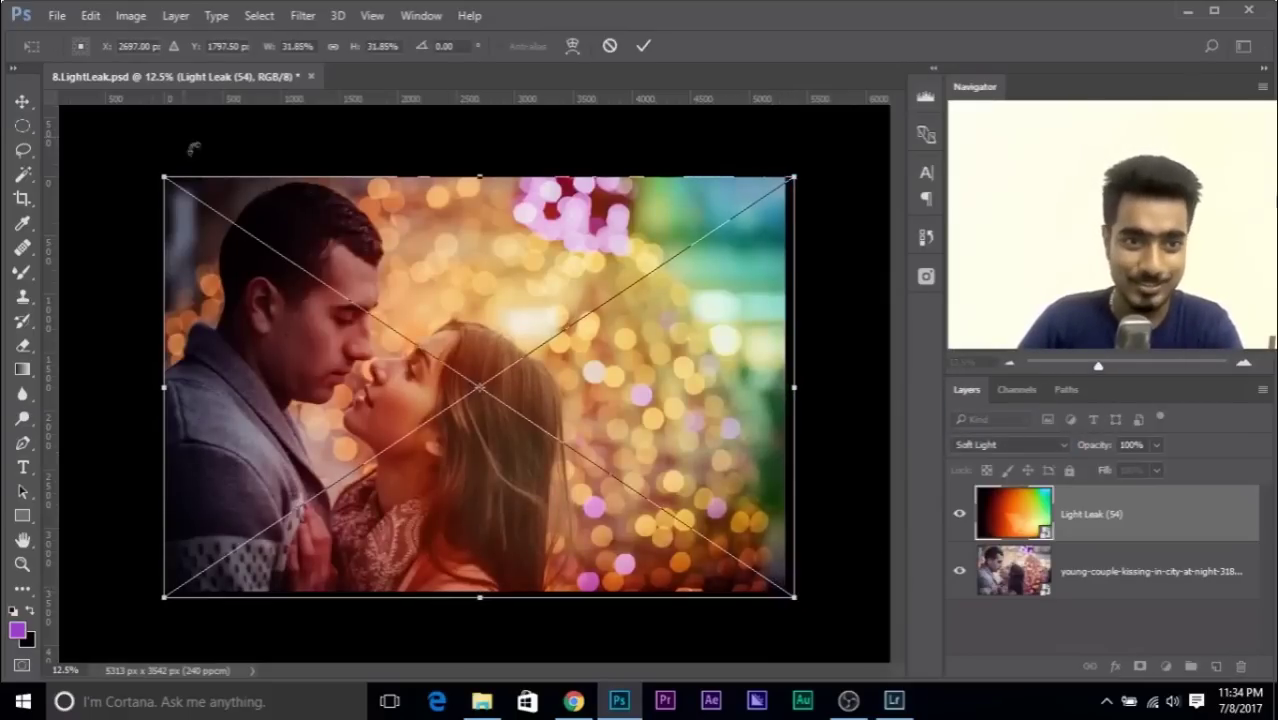
pyautogui.moveTo(164, 178); pyautogui.dragTo(100, 127)
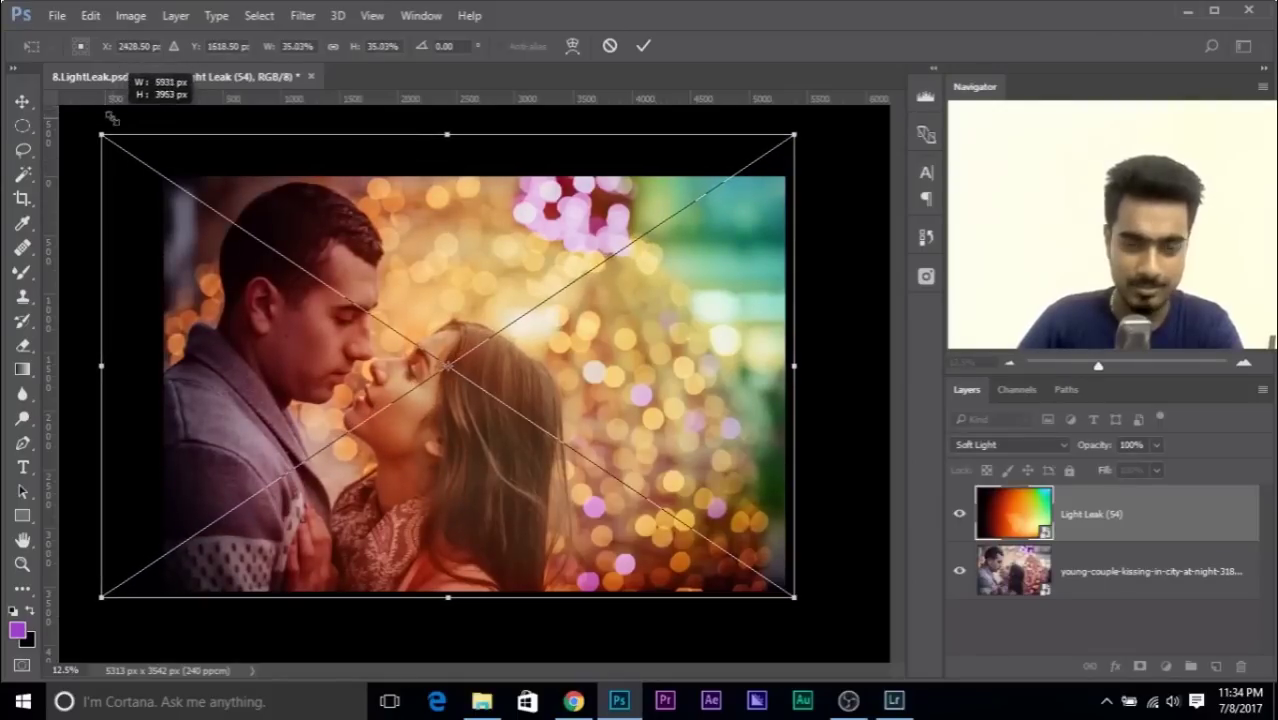
pyautogui.press('Return')
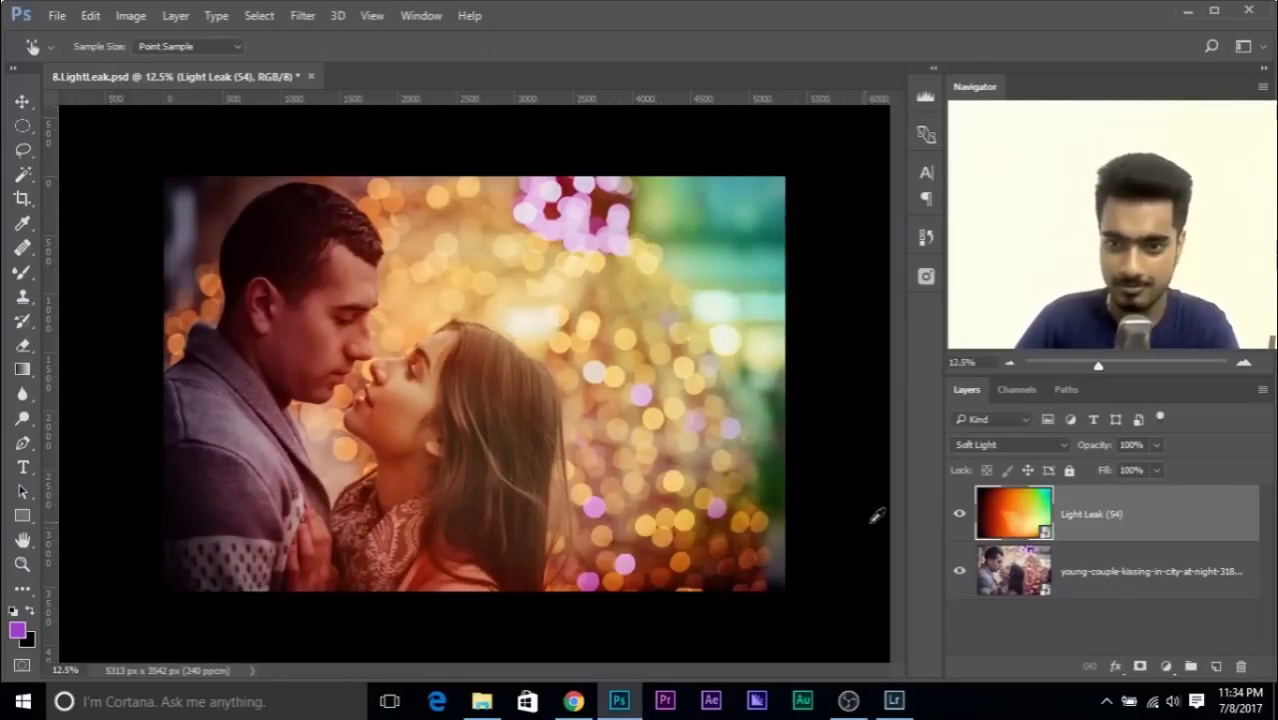
pyautogui.click(959, 514)
pyautogui.click(959, 514)
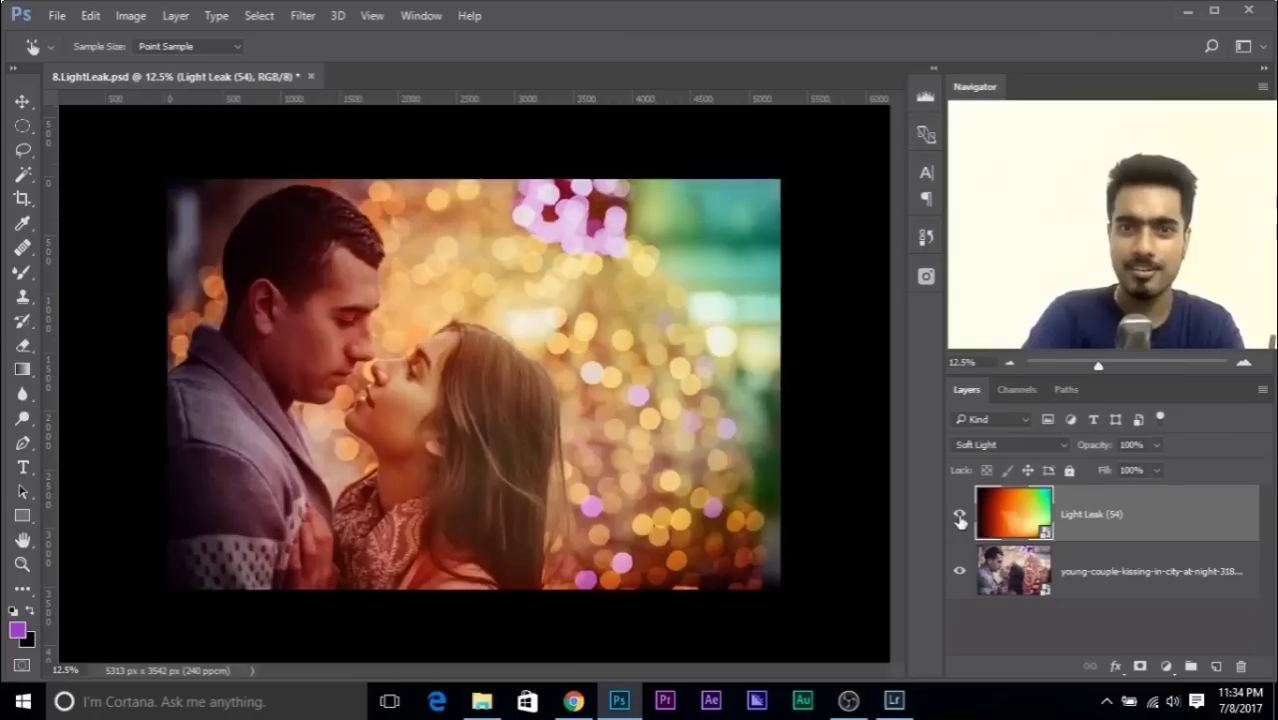
# - Try a different blend mode on the Light Leak (54) layer, return it to Soft Light and compare with the layer hidden
pyautogui.hotkey('ctrl', '-')
pyautogui.click(1010, 444)
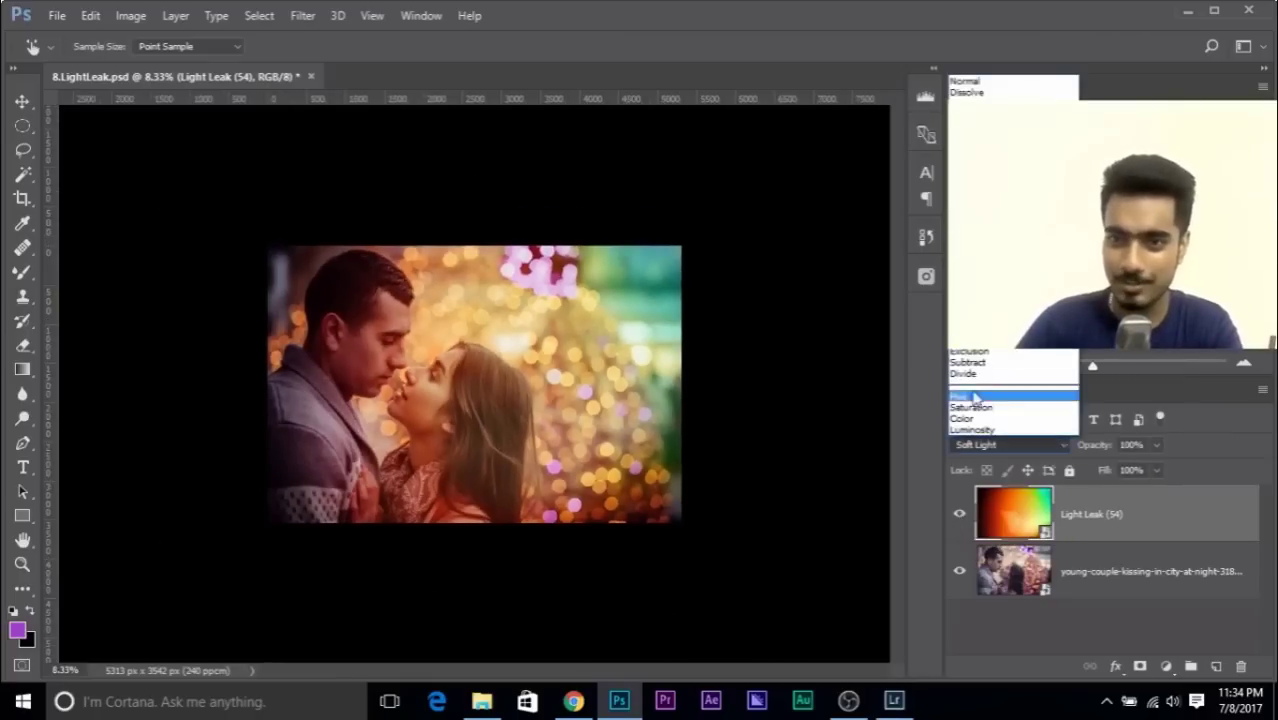
pyautogui.click(1000, 243)
pyautogui.click(1003, 446)
pyautogui.click(1000, 254)
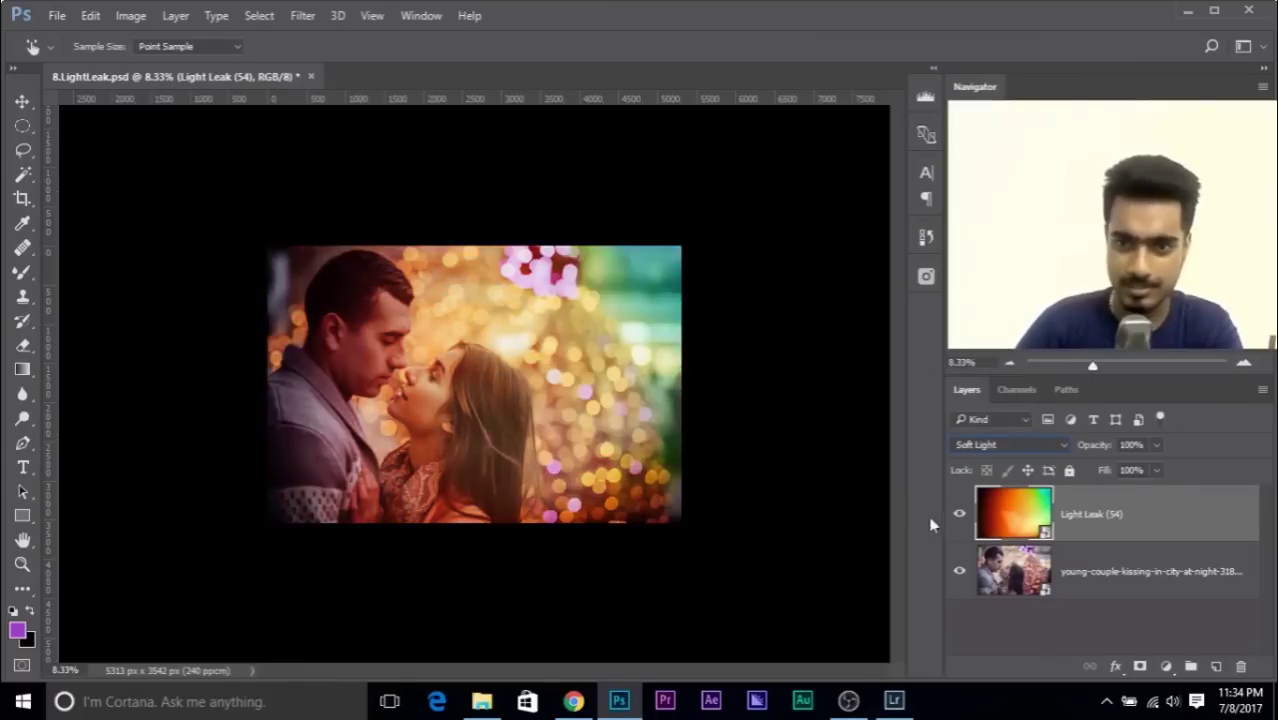
pyautogui.click(960, 515)
pyautogui.click(960, 515)
# - Set the canvas surround colour to Dark Gray and compare the couple photo with and without the light leak at 16.67% zoom
pyautogui.rightClick(793, 288)
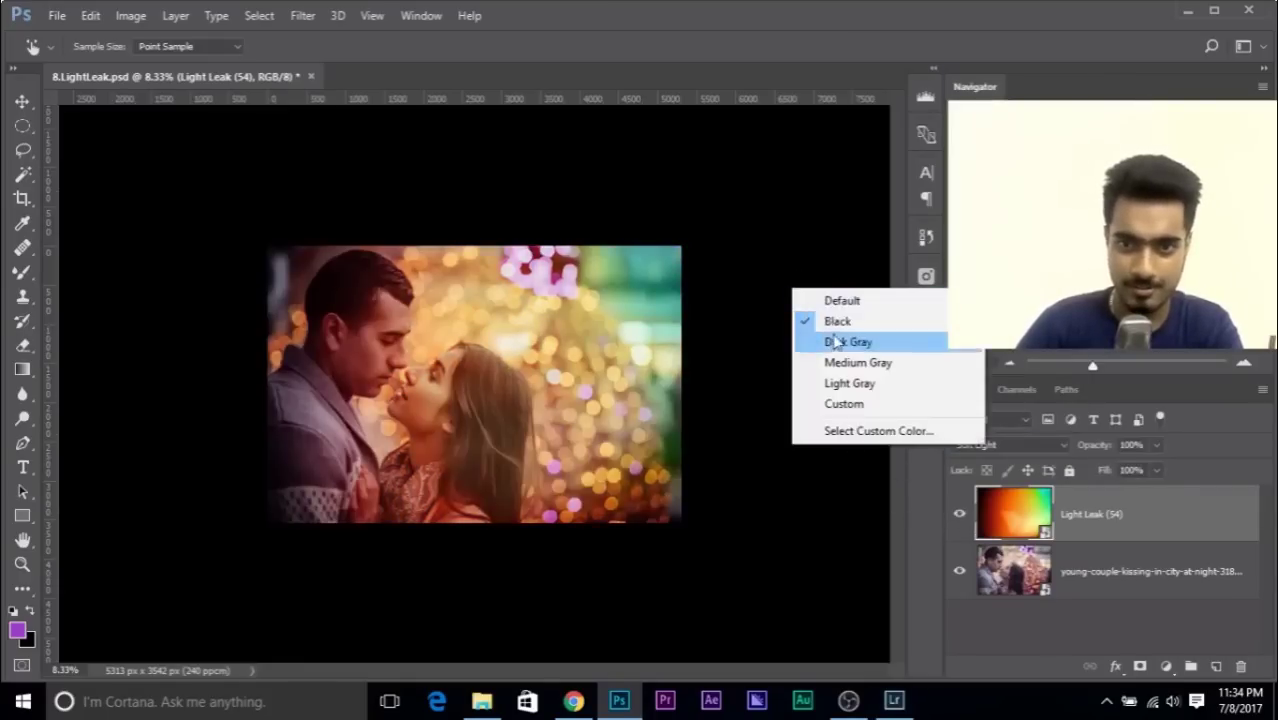
pyautogui.click(842, 335)
pyautogui.hotkey('ctrl', '+')
pyautogui.hotkey('ctrl', '+')
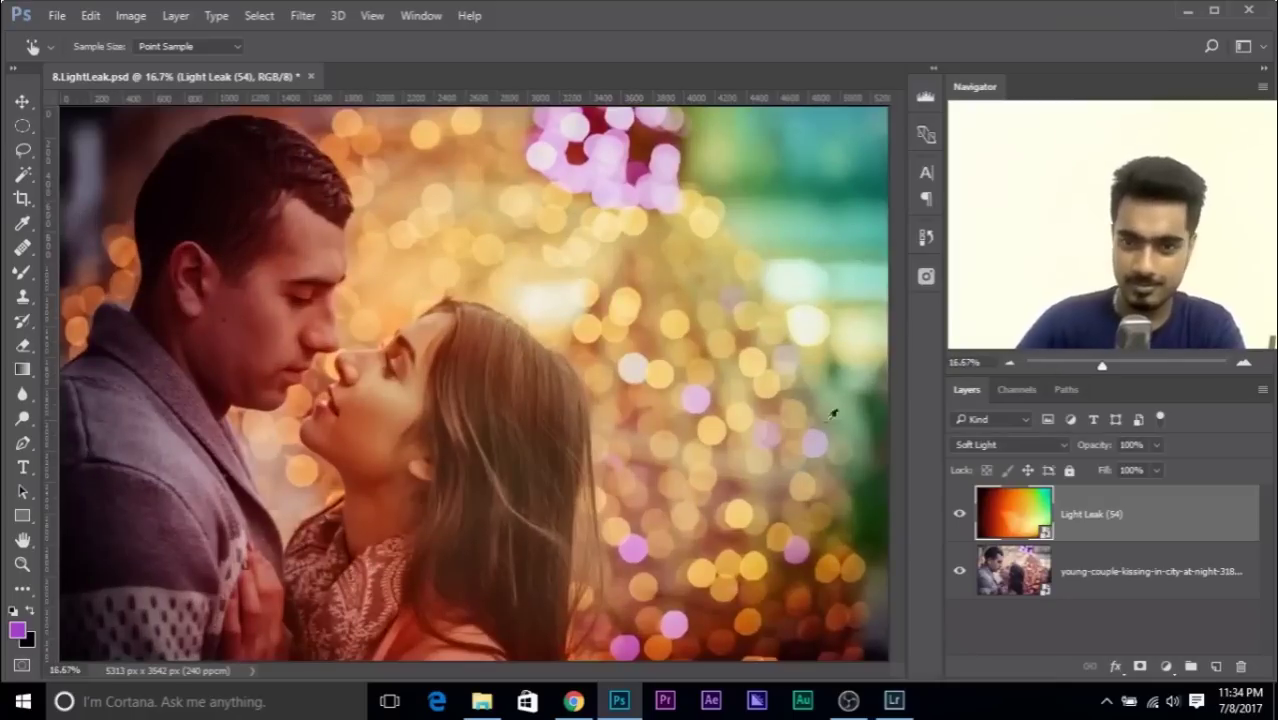
pyautogui.click(958, 516)
pyautogui.click(958, 516)
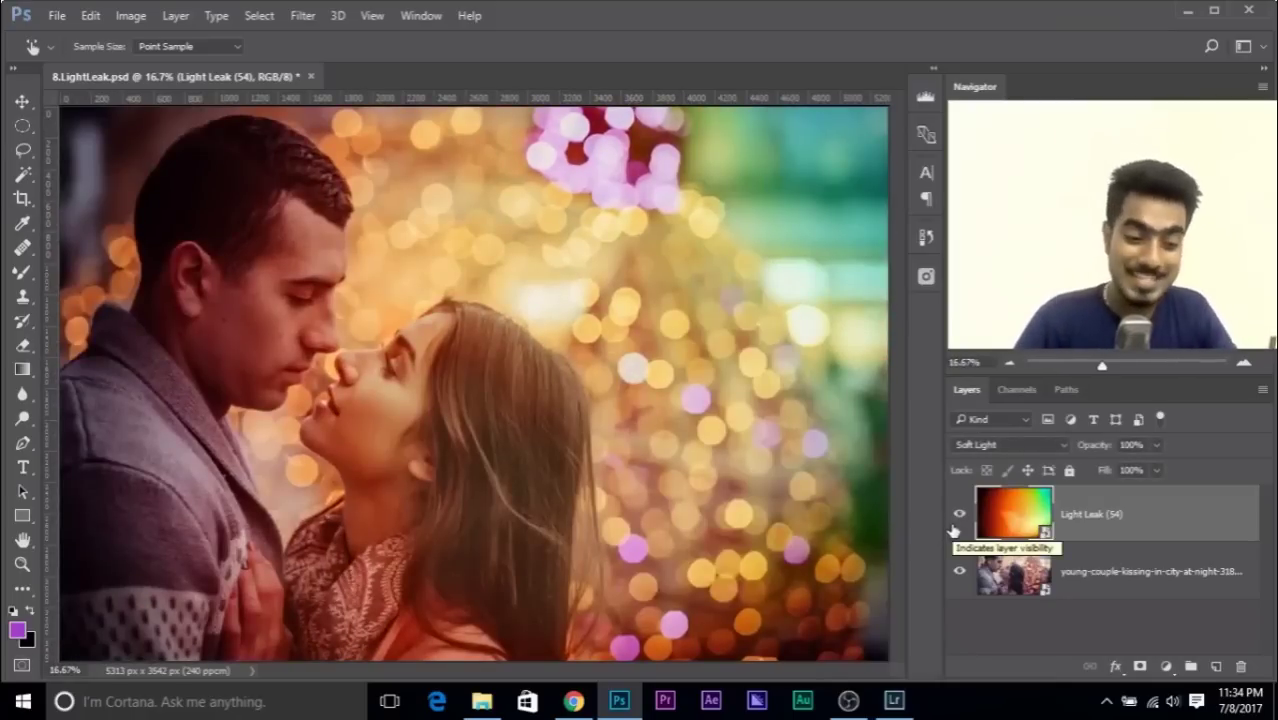